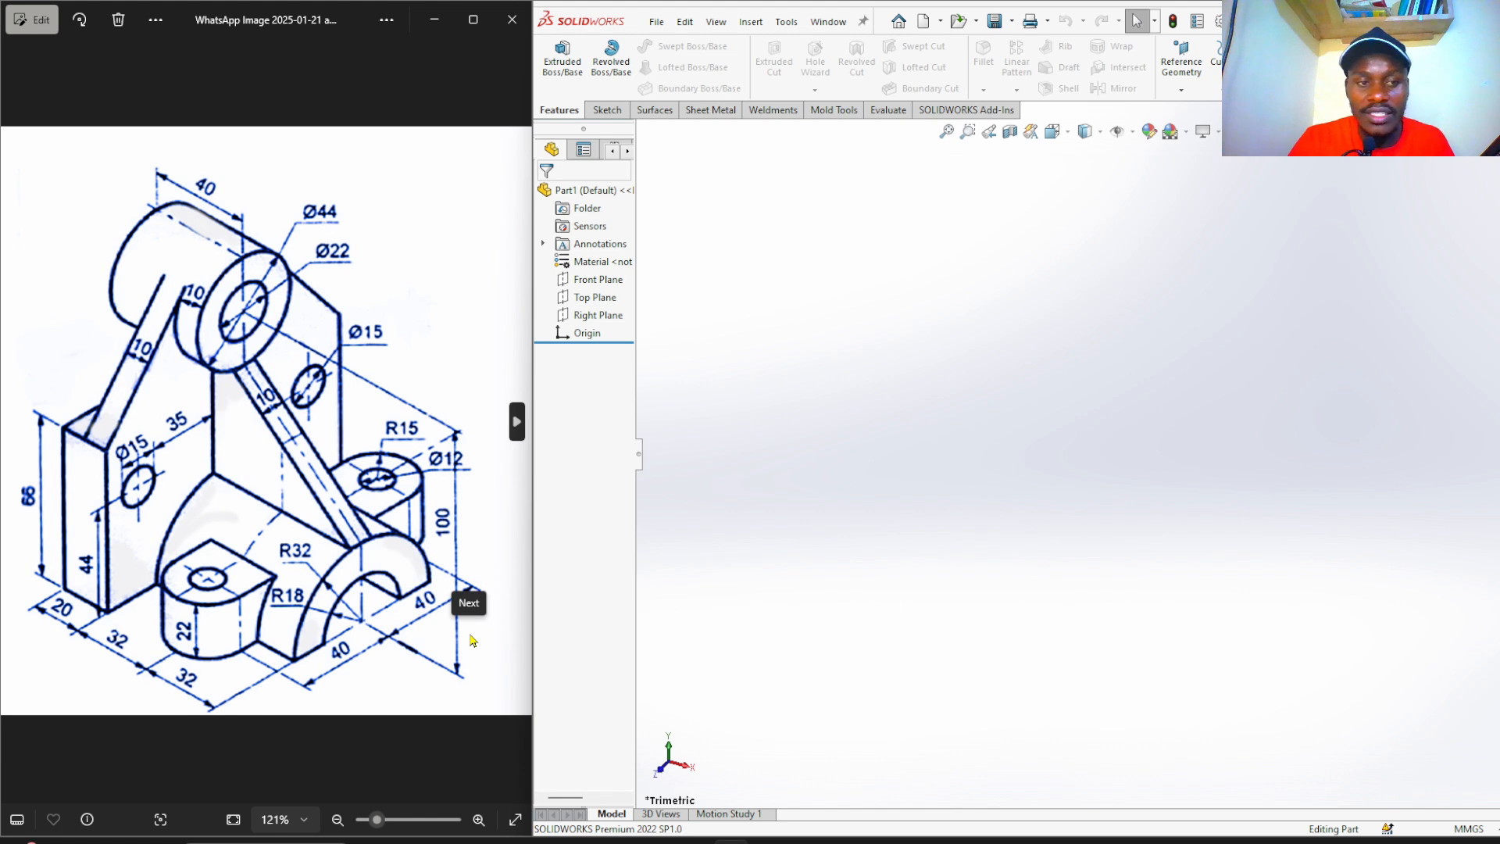
# Start a sketch on the Right Plane and draw a center rectangle centred on the origin.
pyautogui.click(603, 316)
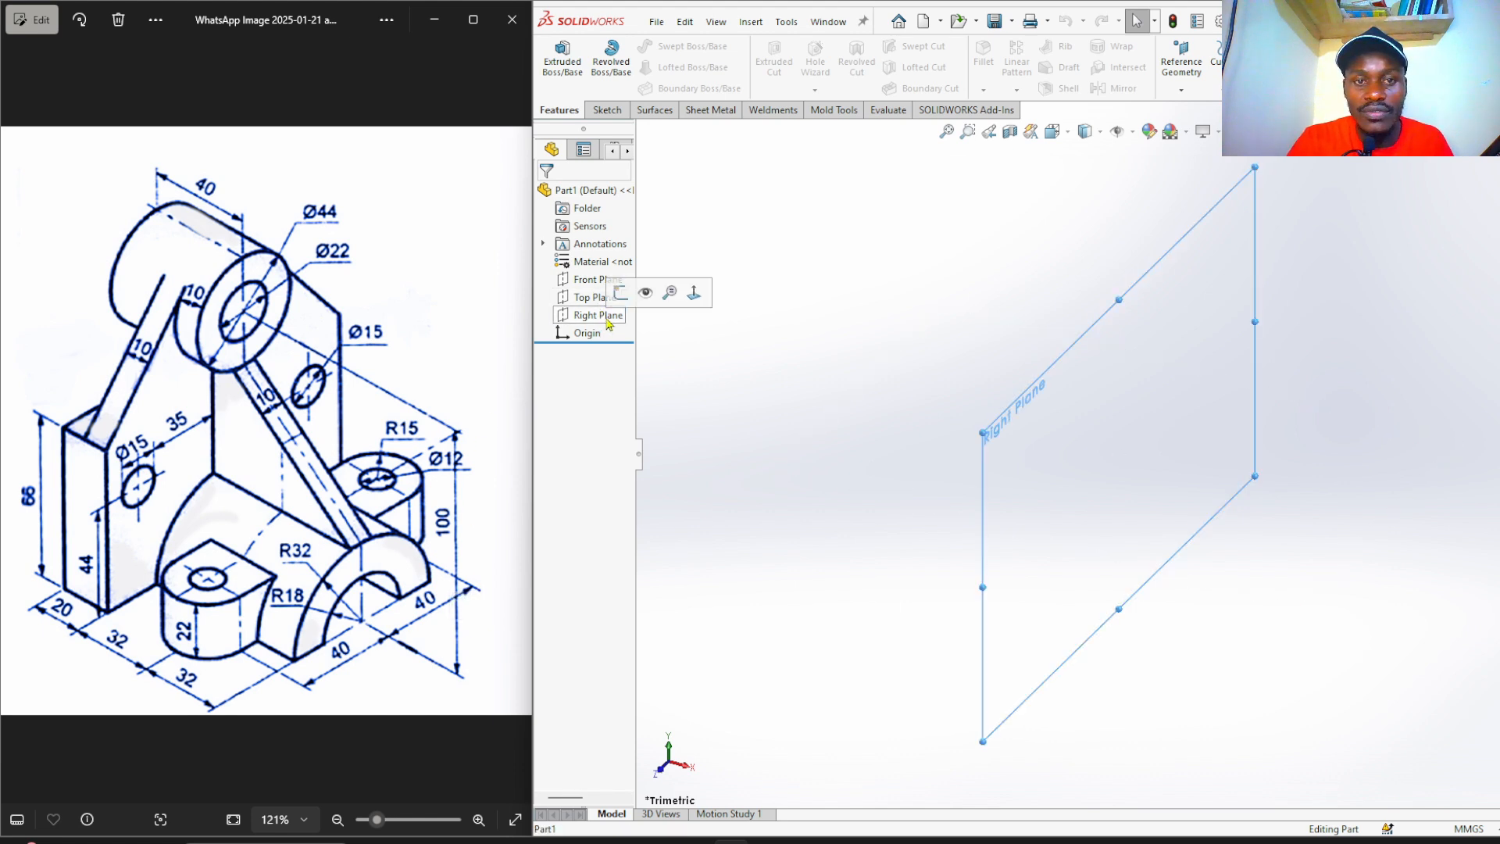
pyautogui.click(620, 294)
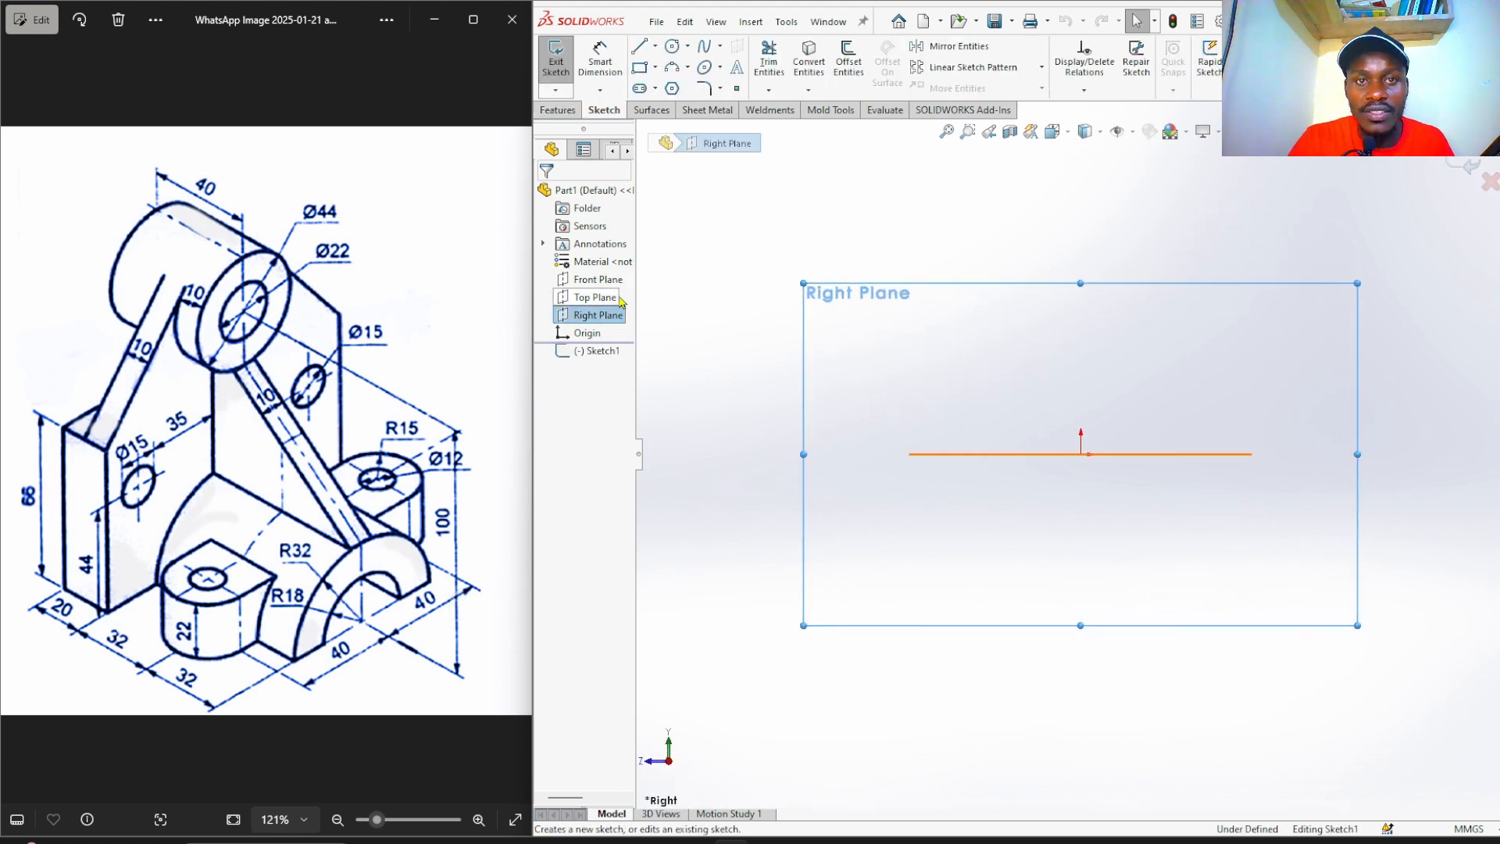
pyautogui.click(655, 67)
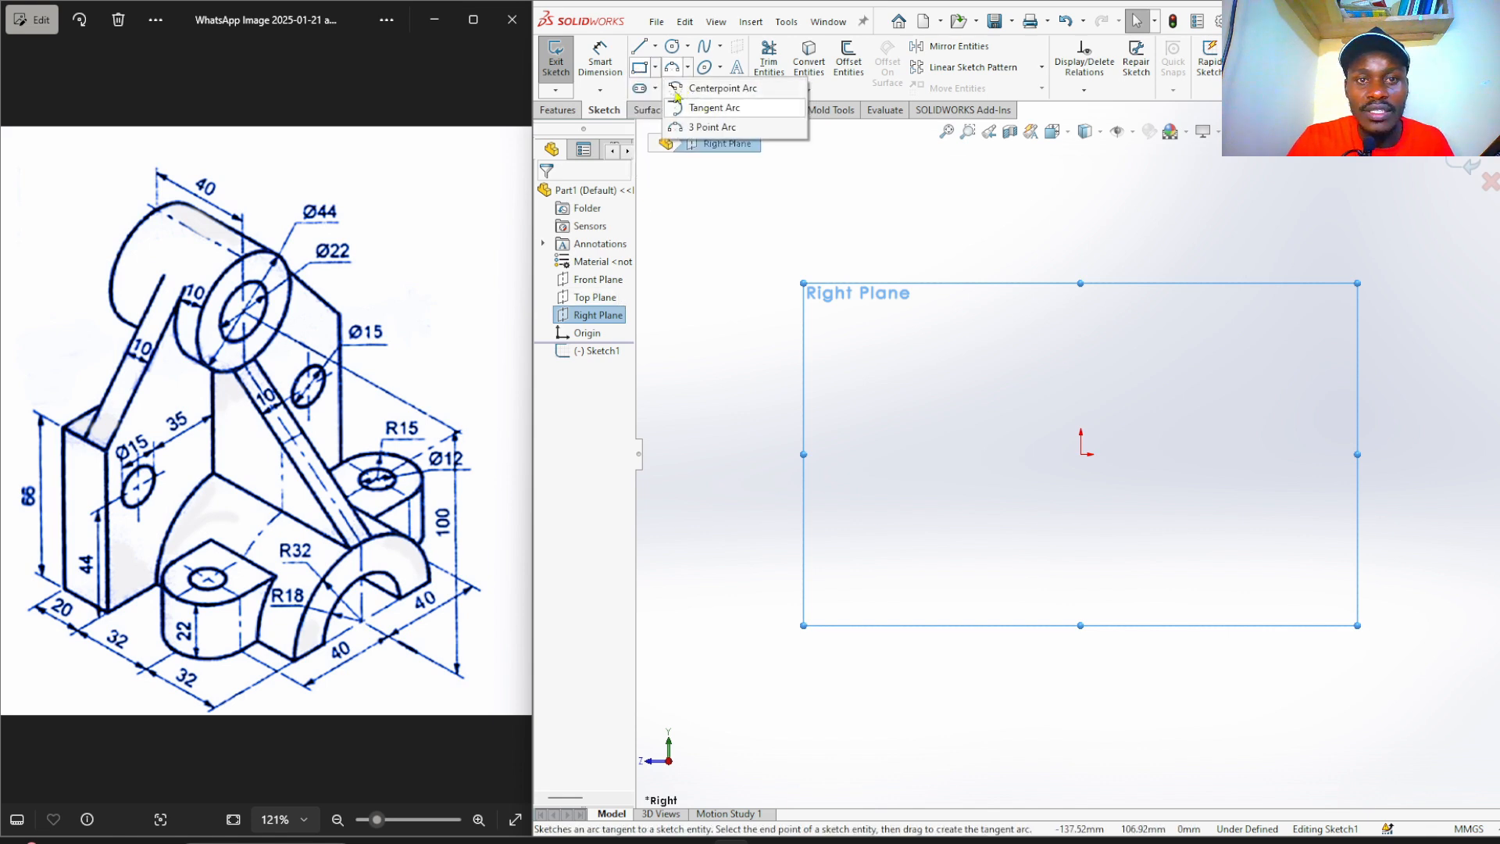
pyautogui.click(654, 68)
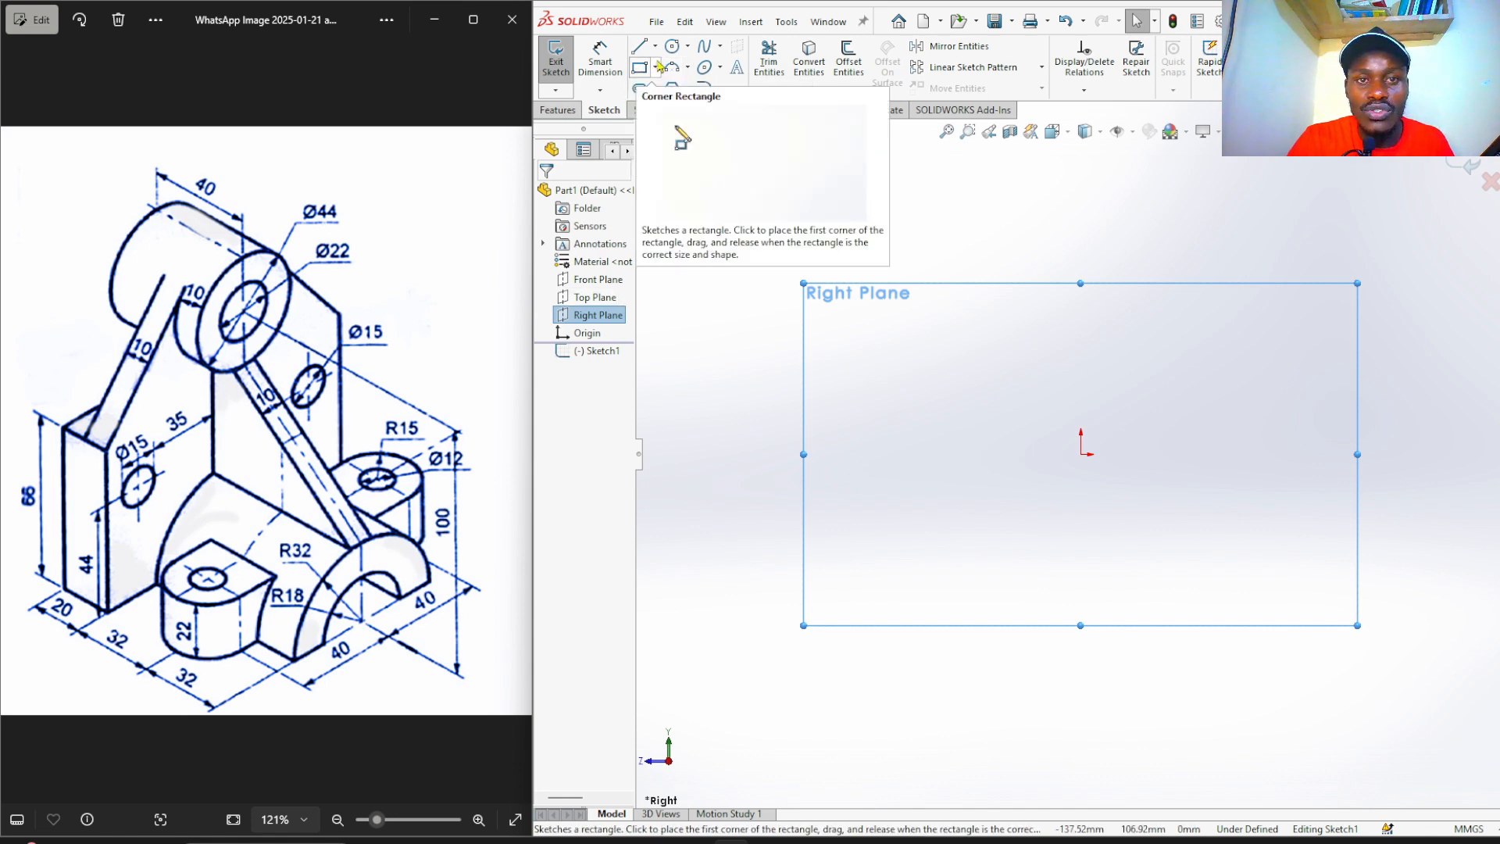
pyautogui.click(655, 69)
pyautogui.click(679, 110)
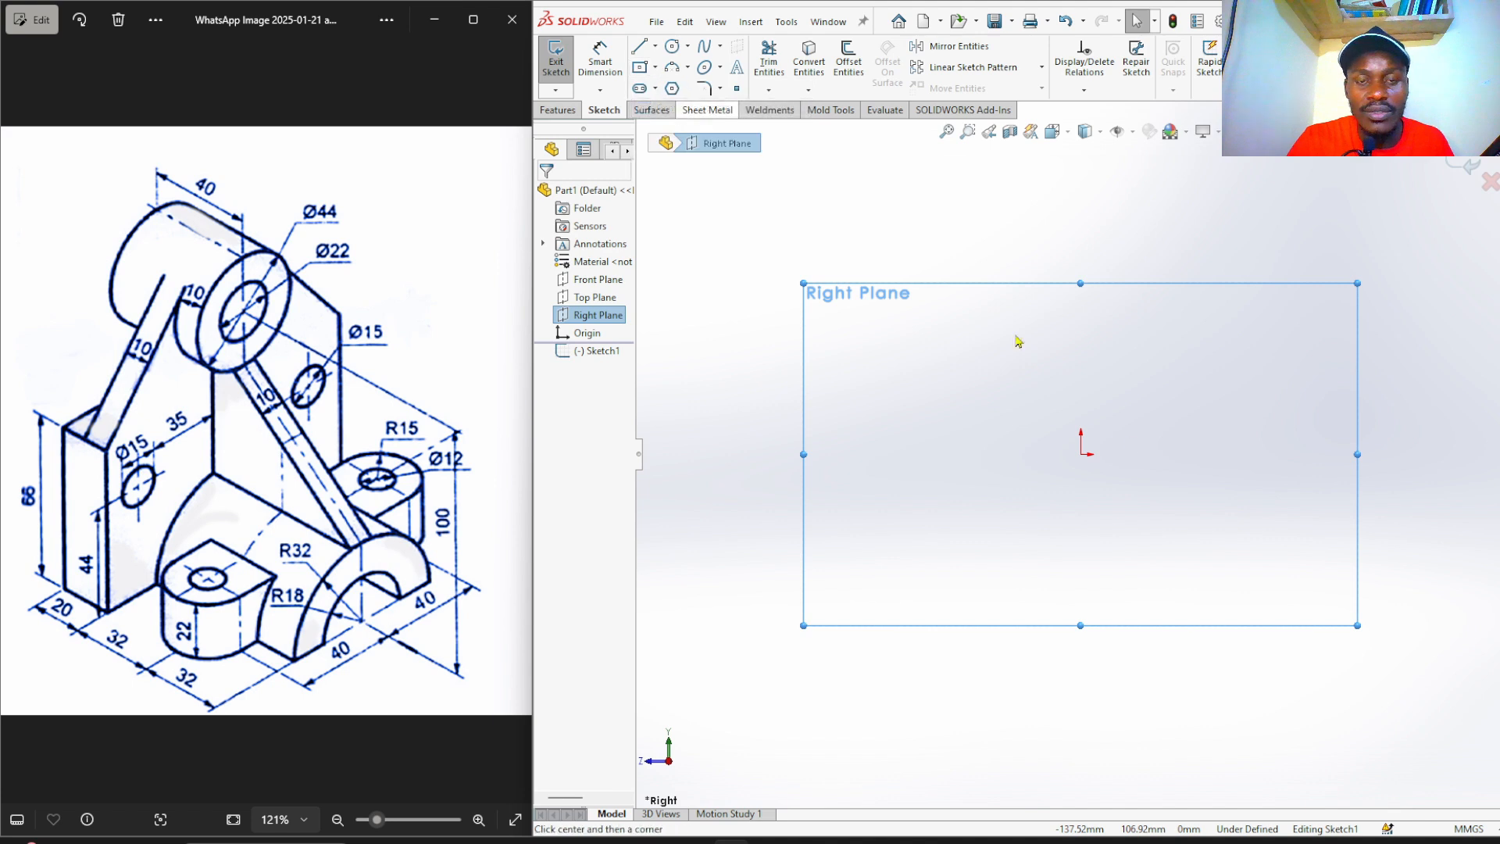
pyautogui.click(1083, 455)
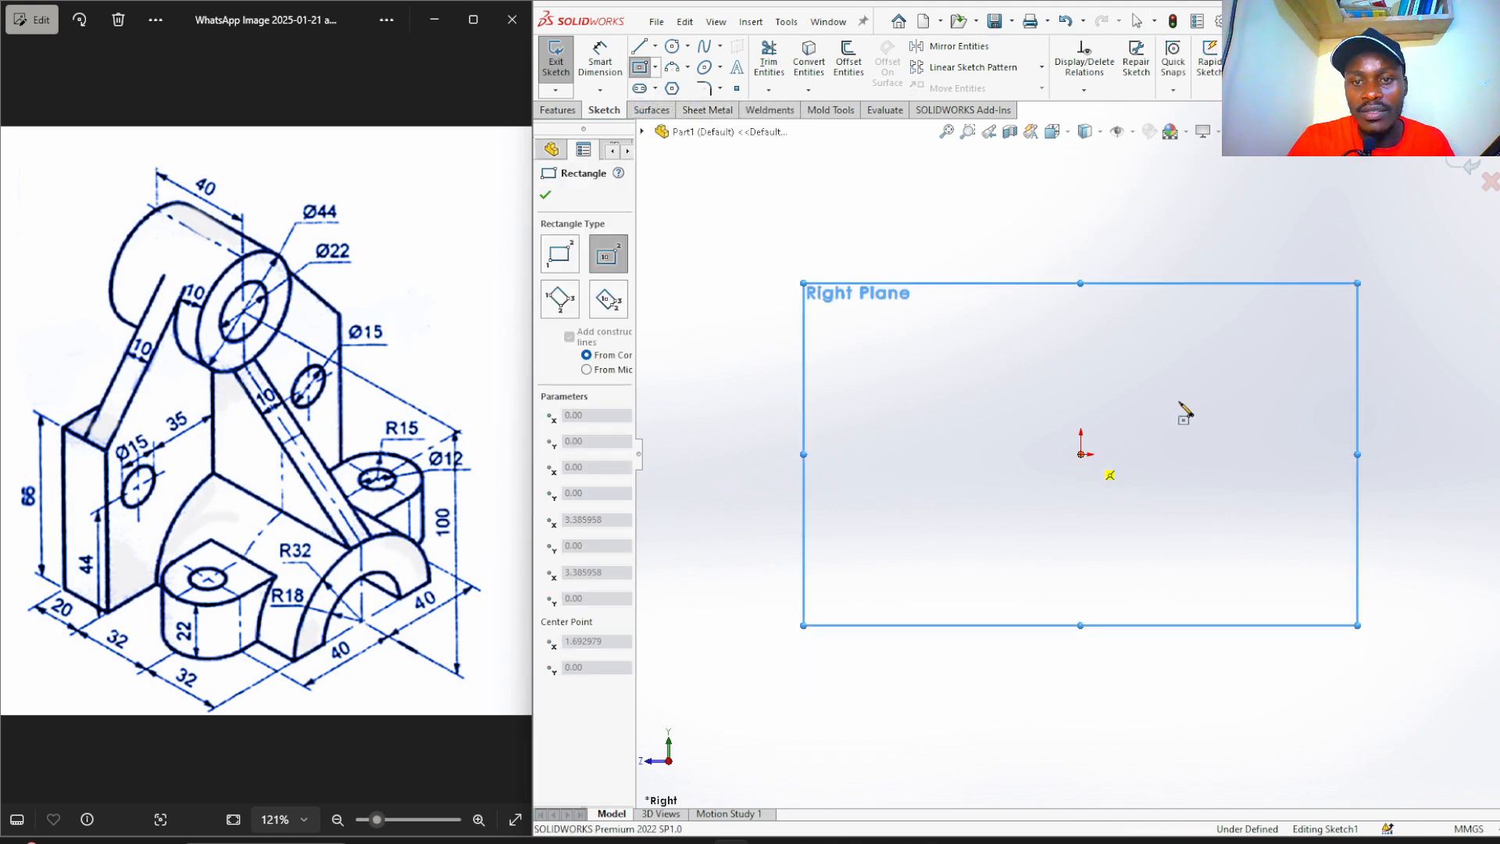
pyautogui.click(1291, 341)
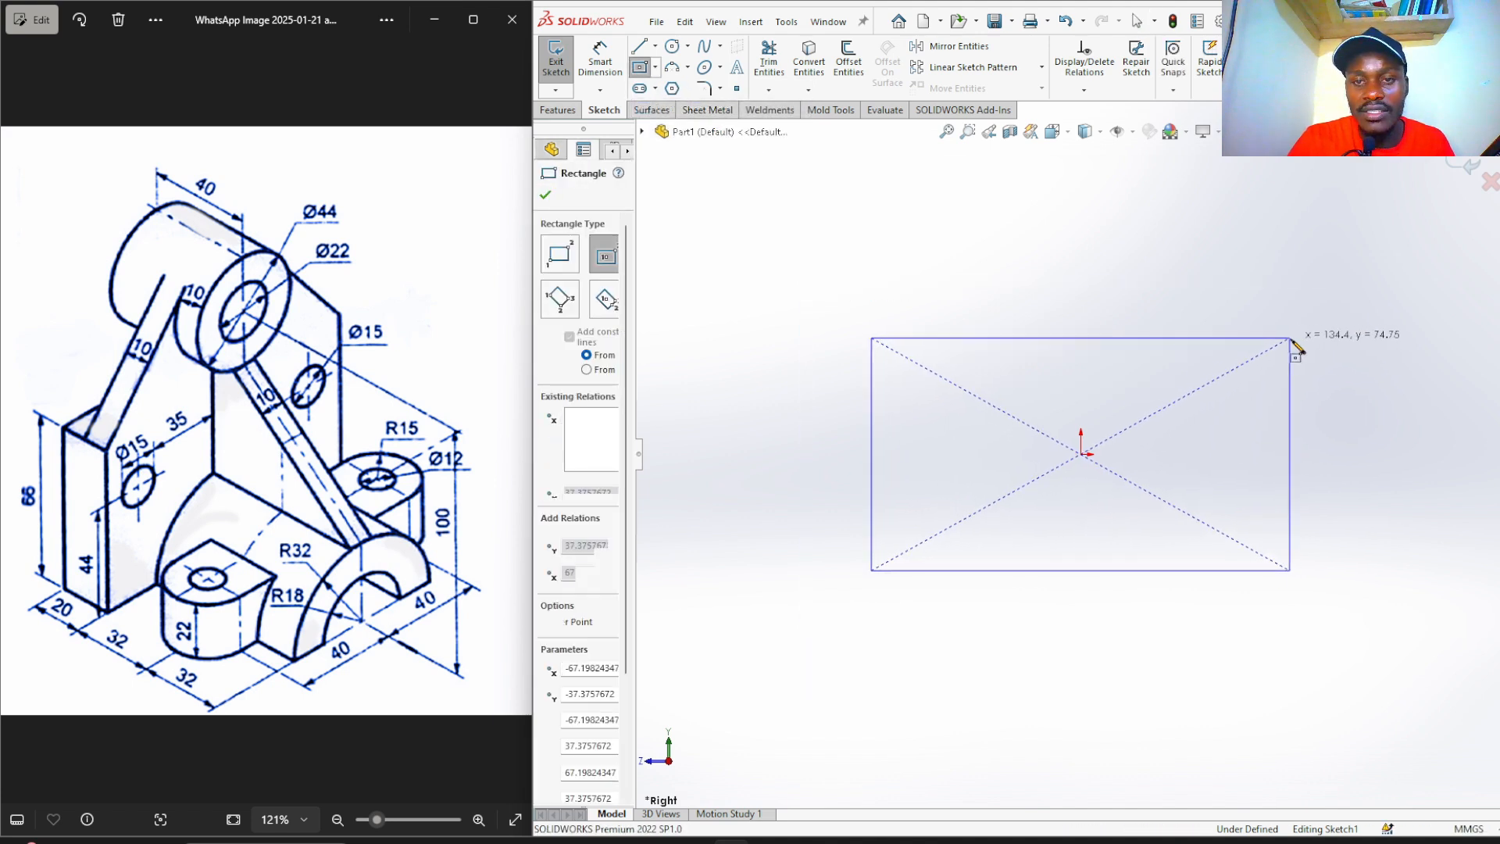
# Dimension the rectangle's left edge to 65 mm and its bottom edge to 110 mm.
pyautogui.click(600, 63)
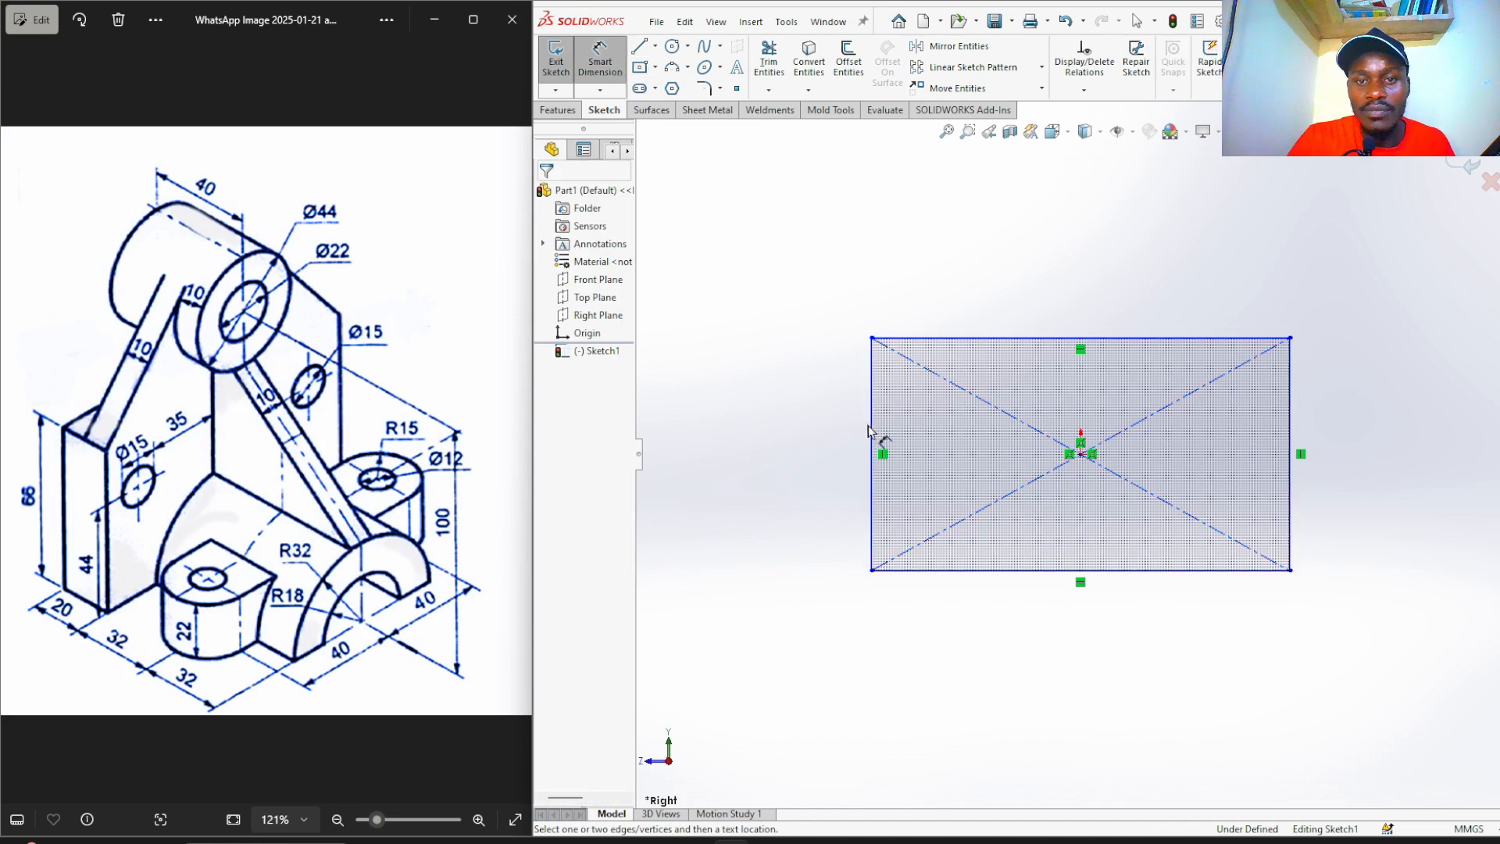
pyautogui.click(871, 425)
pyautogui.click(822, 446)
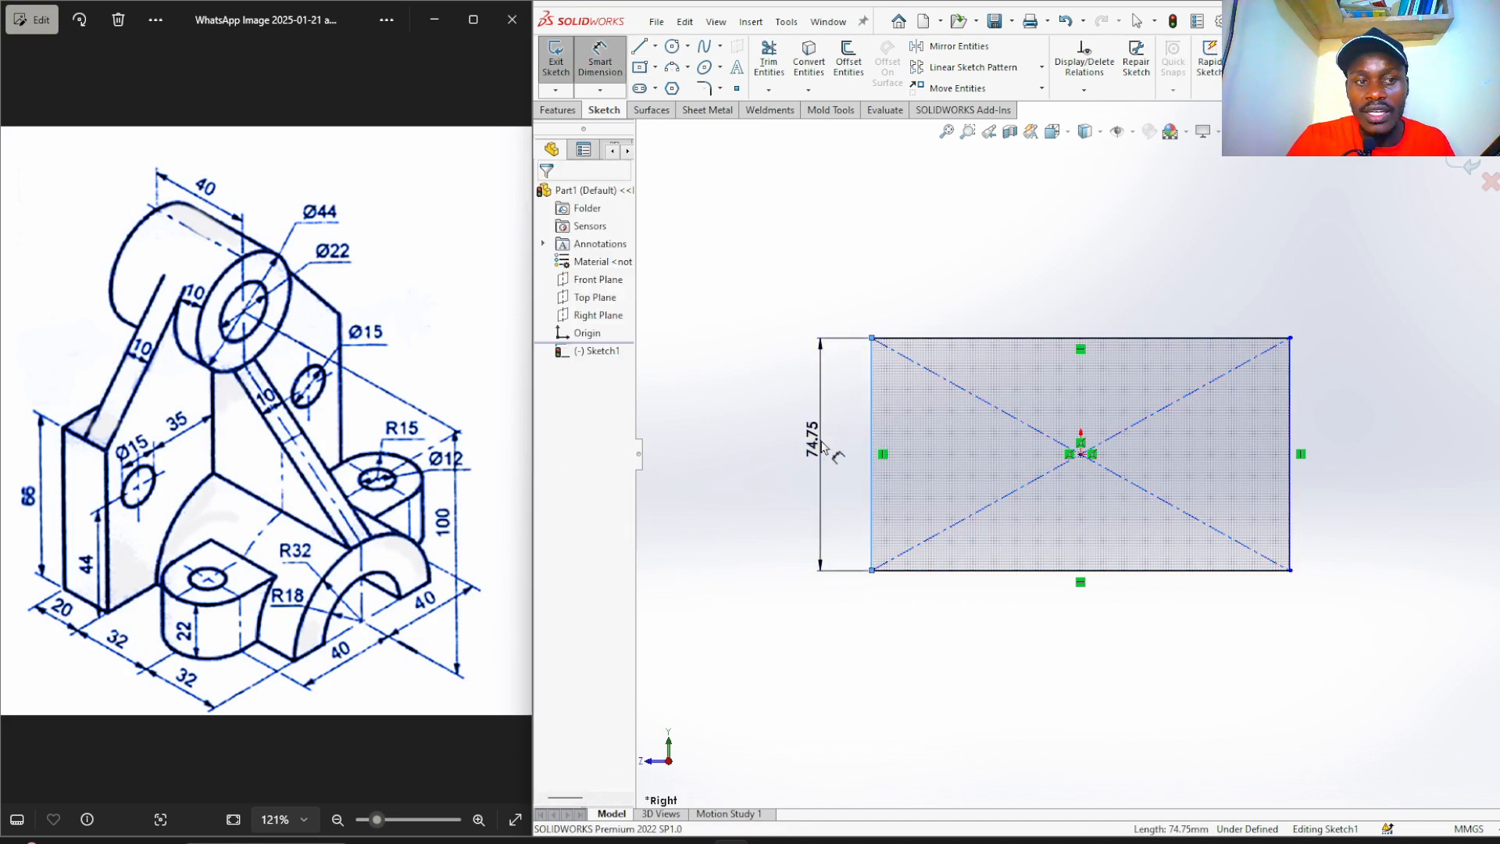
pyautogui.write('65')
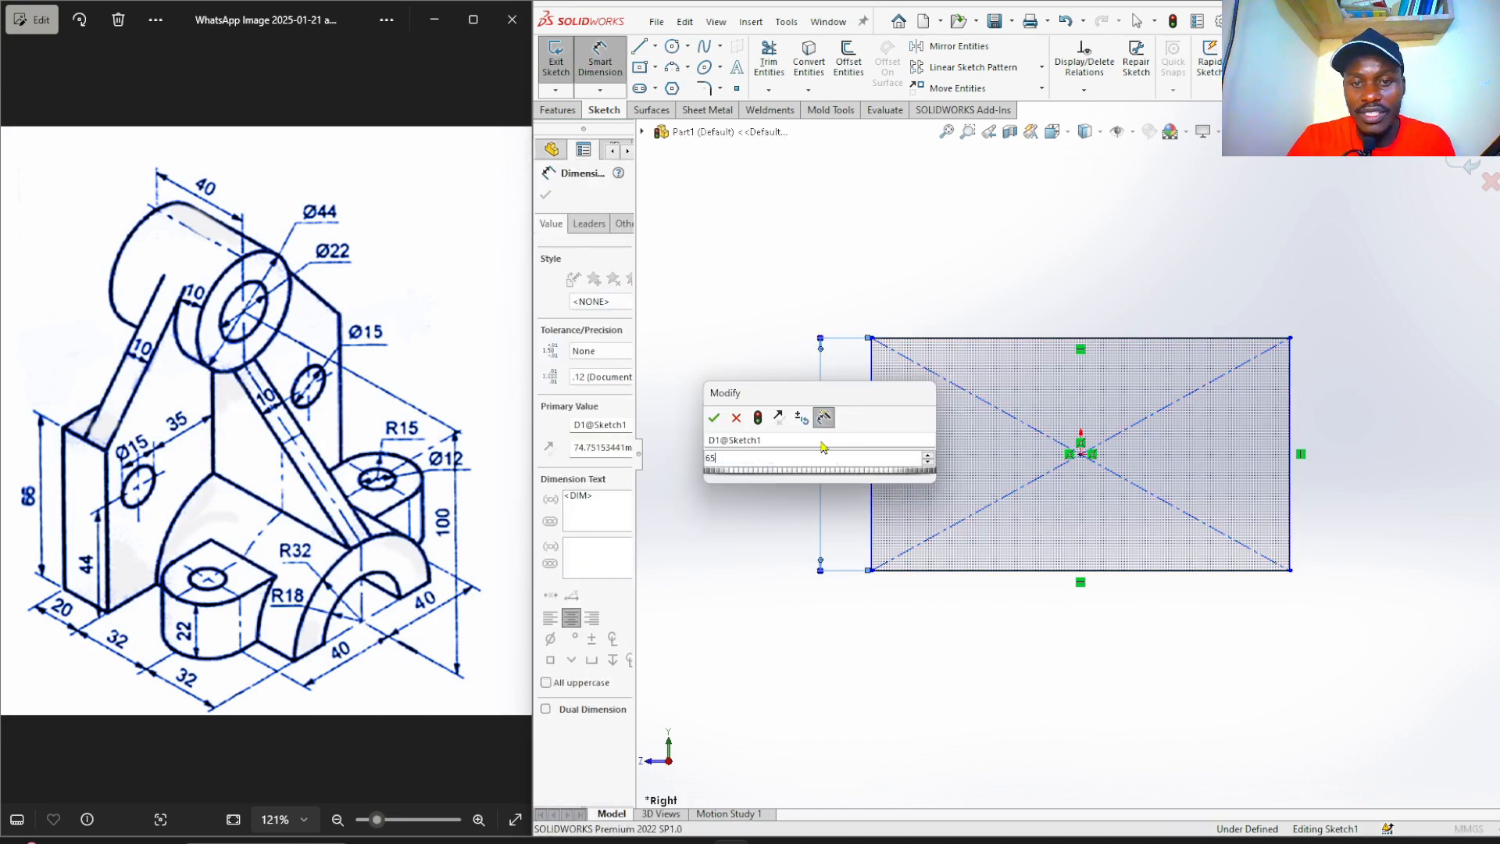
pyautogui.press('Return')
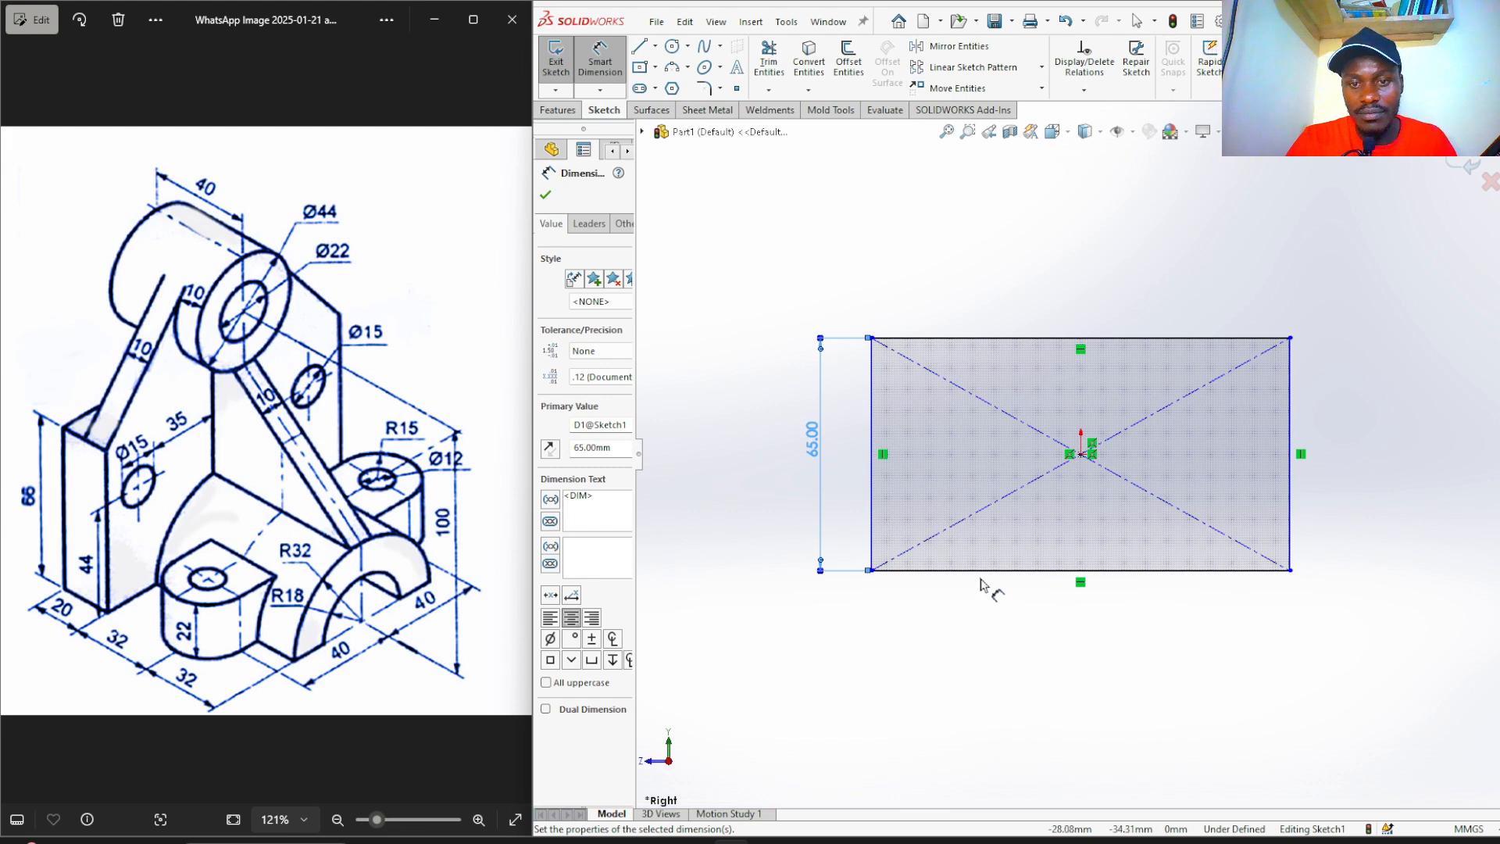
pyautogui.click(984, 582)
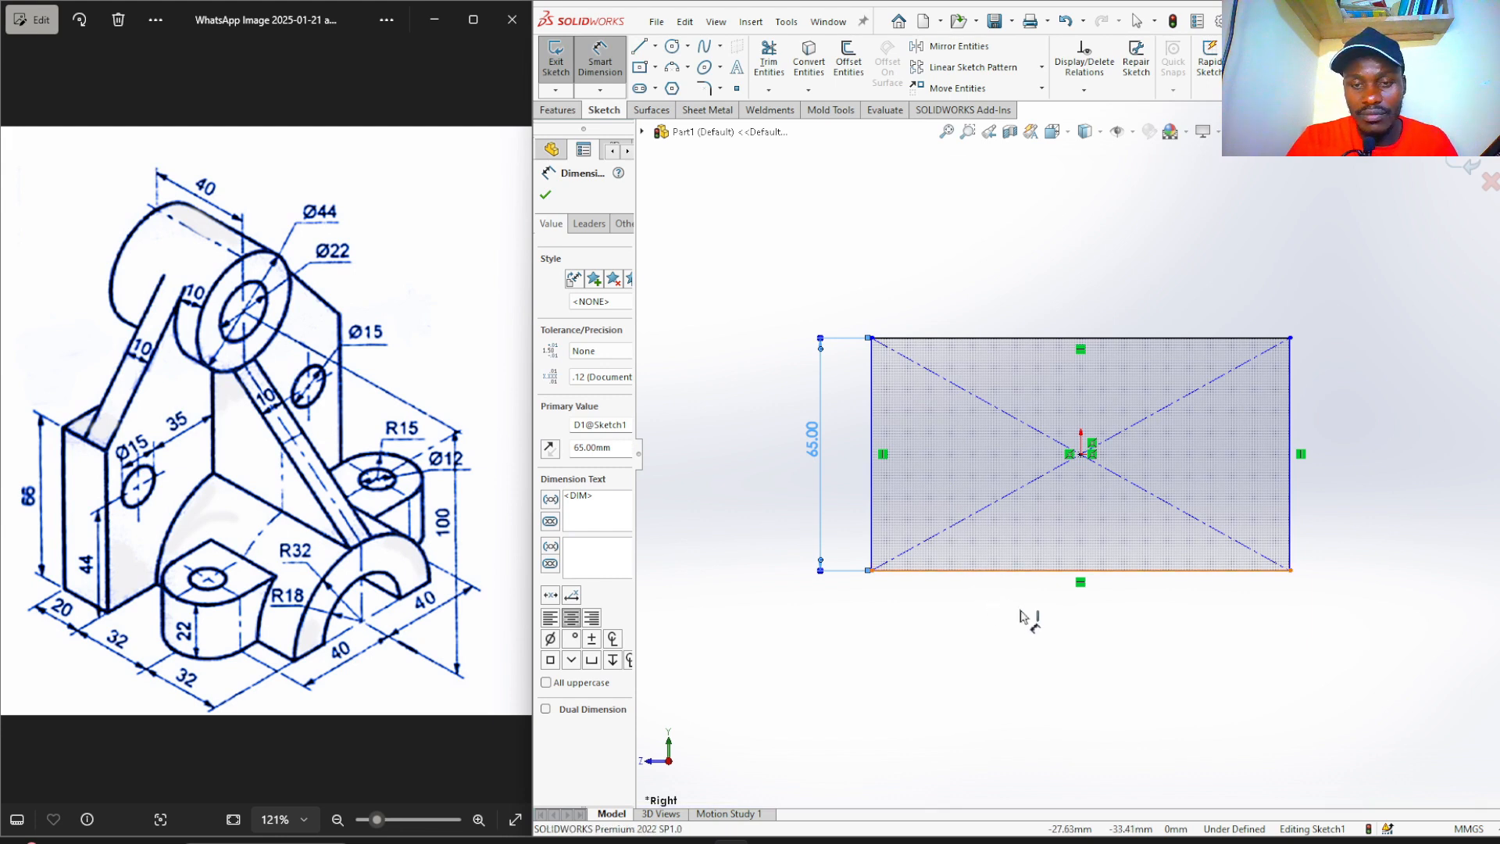
pyautogui.click(1056, 652)
pyautogui.write('110')
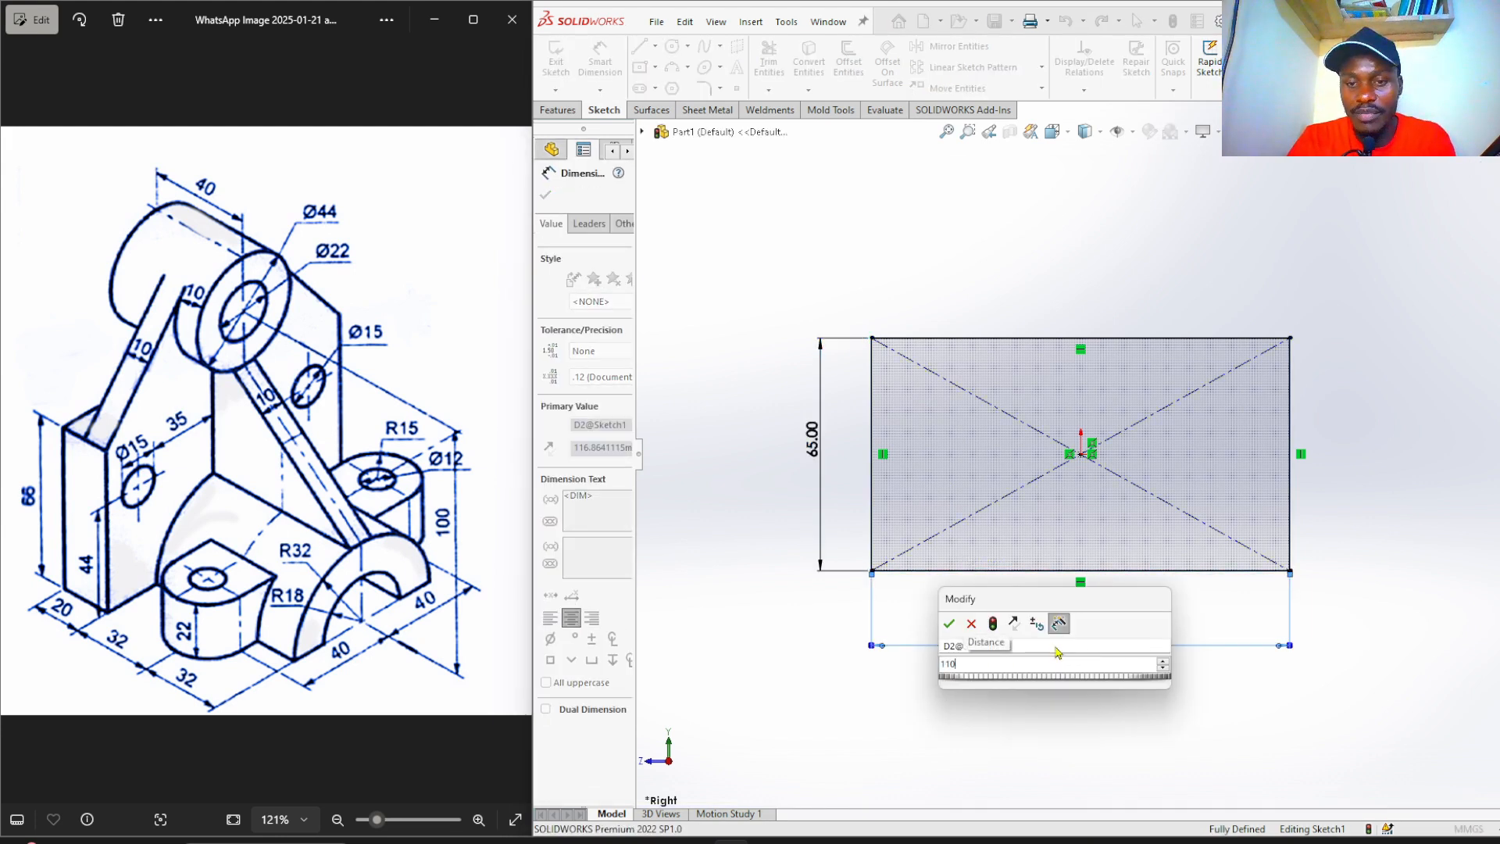
pyautogui.press('Return')
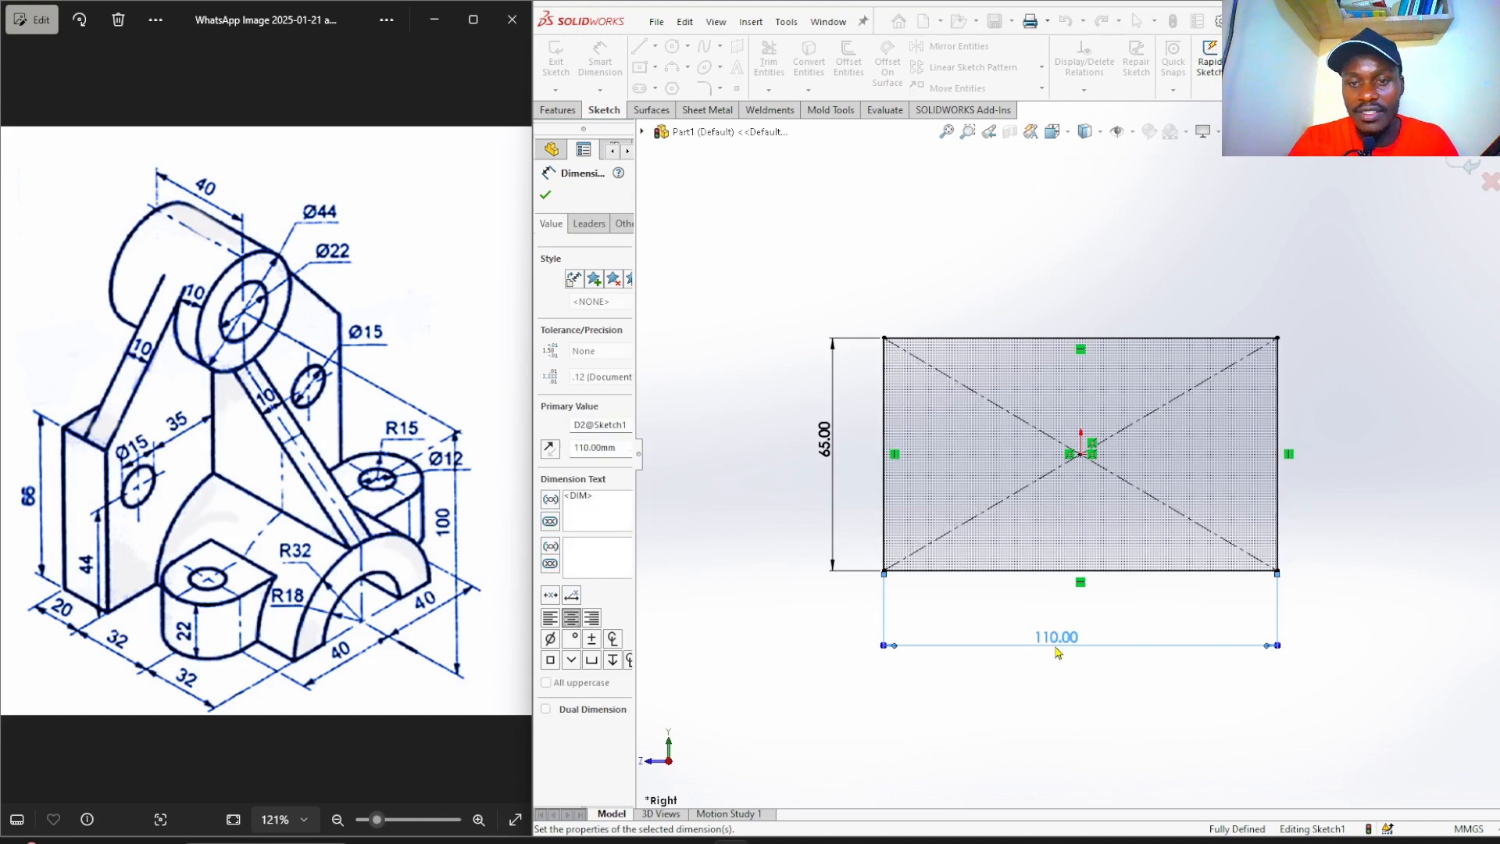
pyautogui.click(1097, 712)
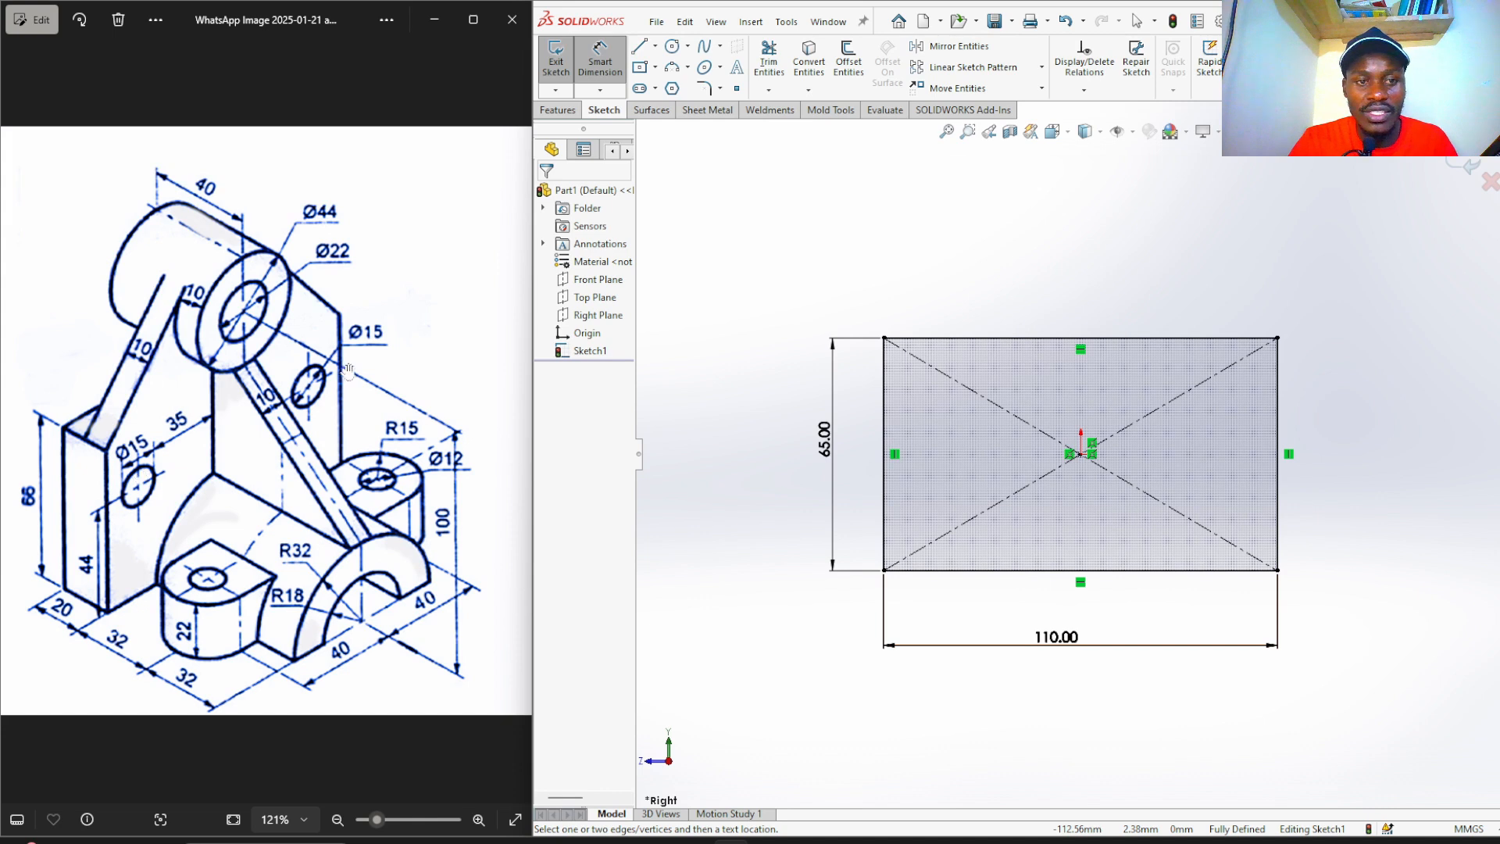
# Draw two circles inside the rectangle, one on the left and one on the right.
pyautogui.click(670, 49)
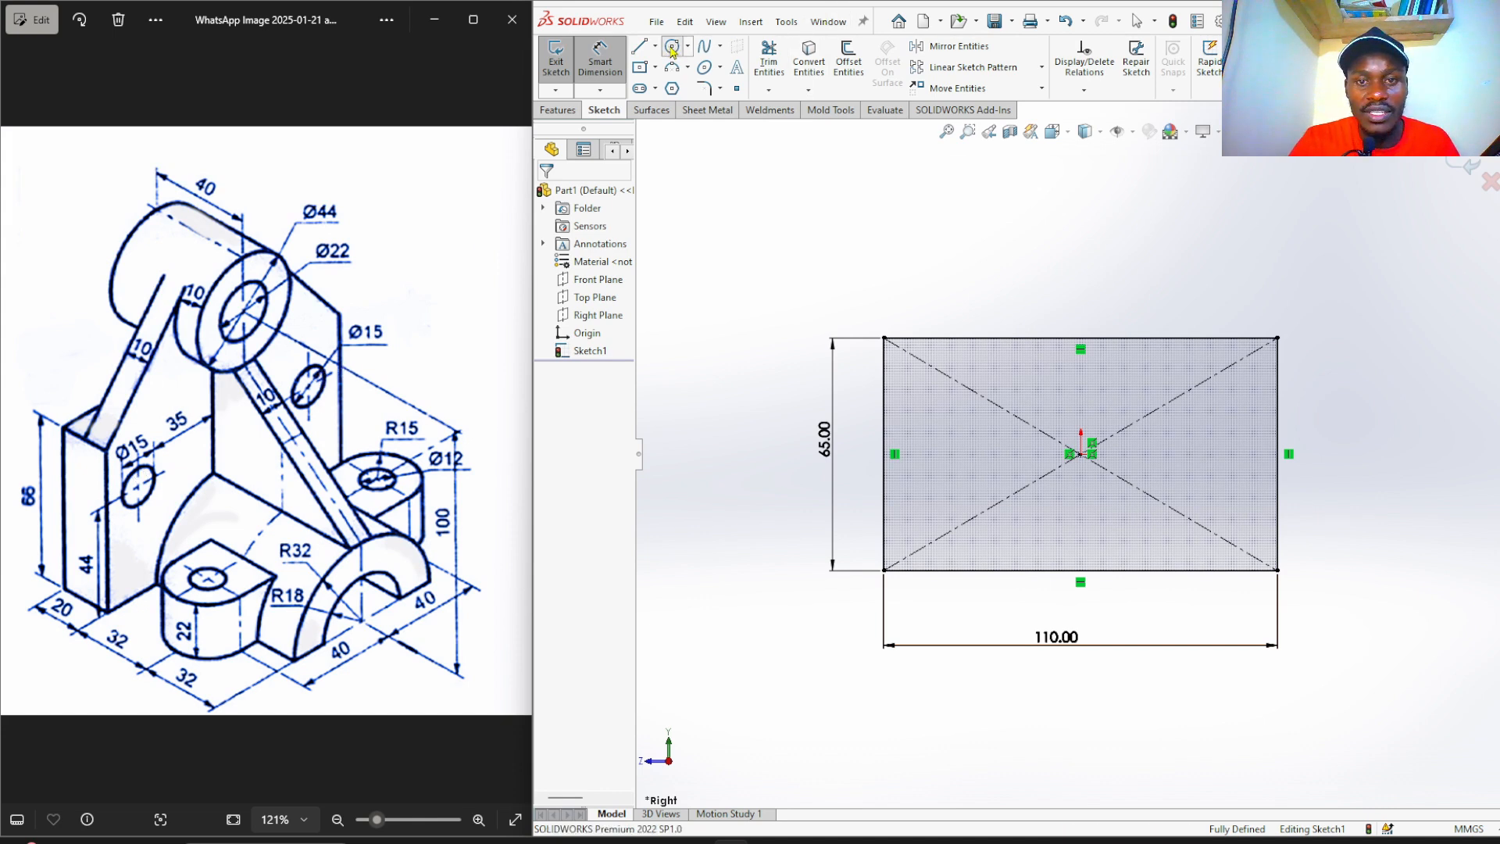
pyautogui.click(931, 432)
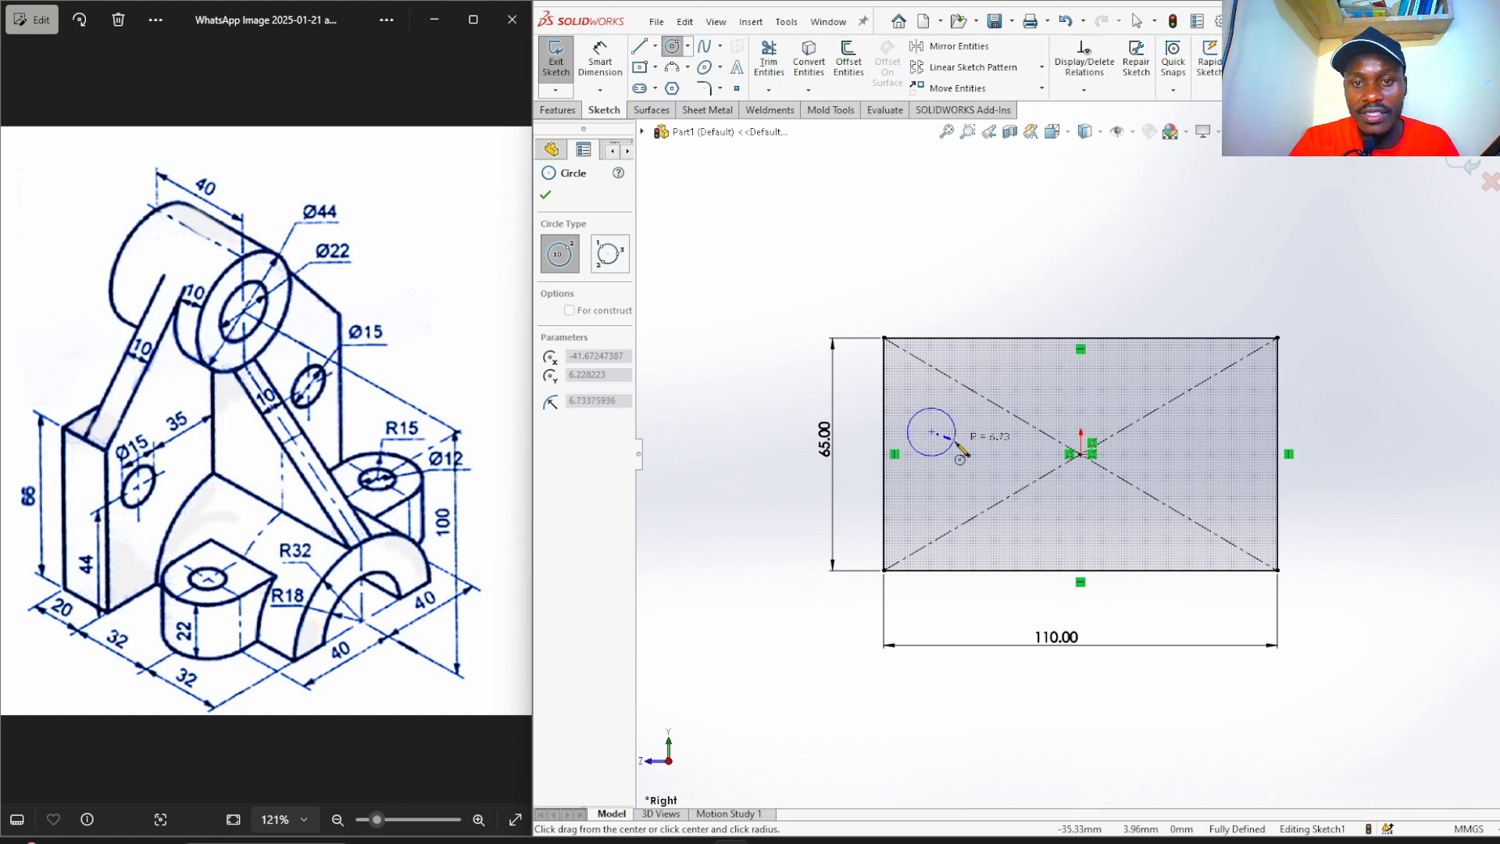
pyautogui.click(956, 439)
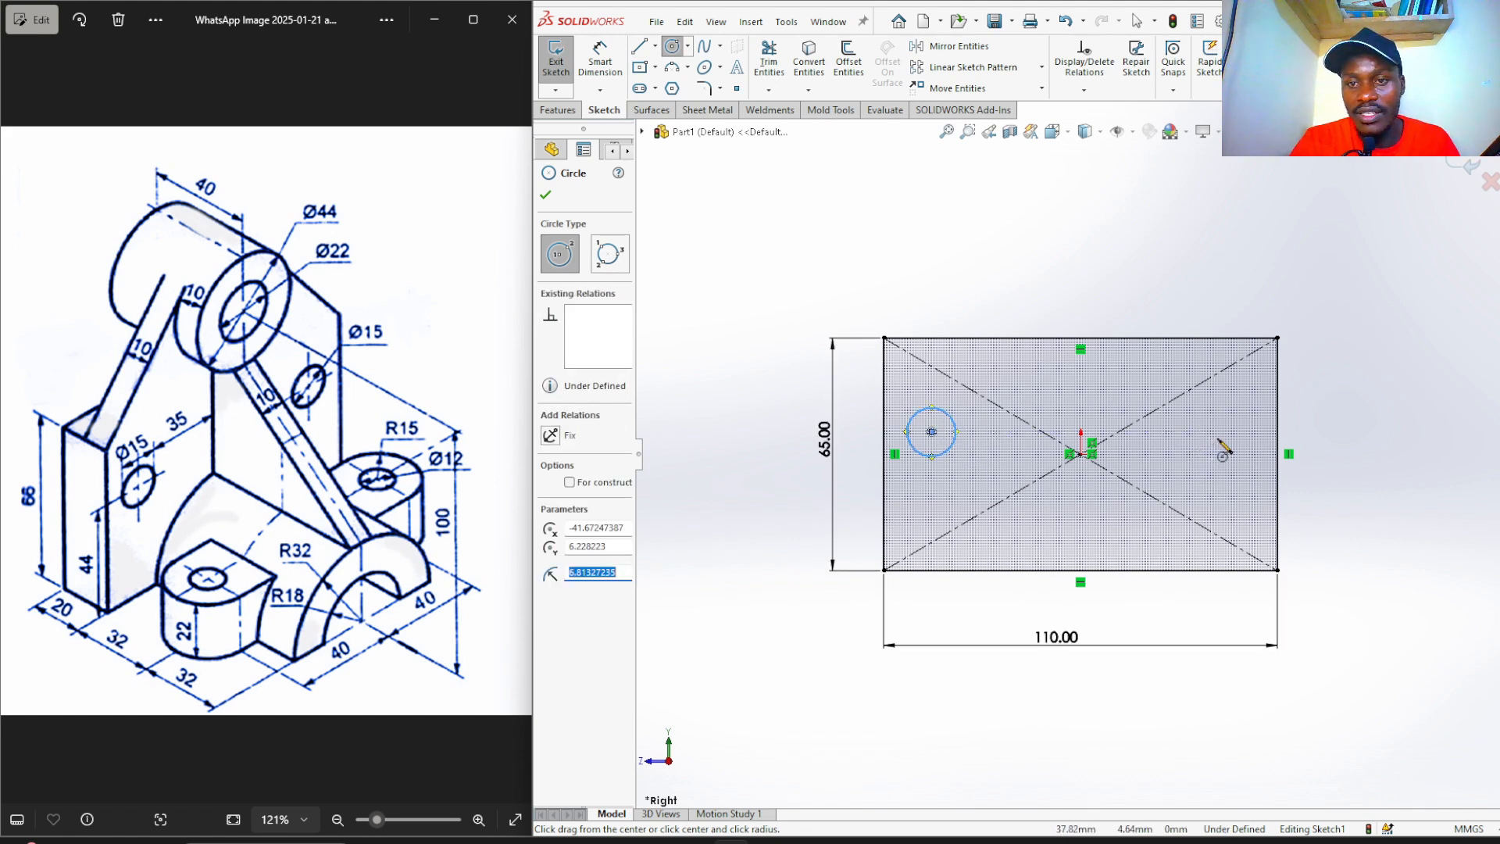
pyautogui.click(1219, 431)
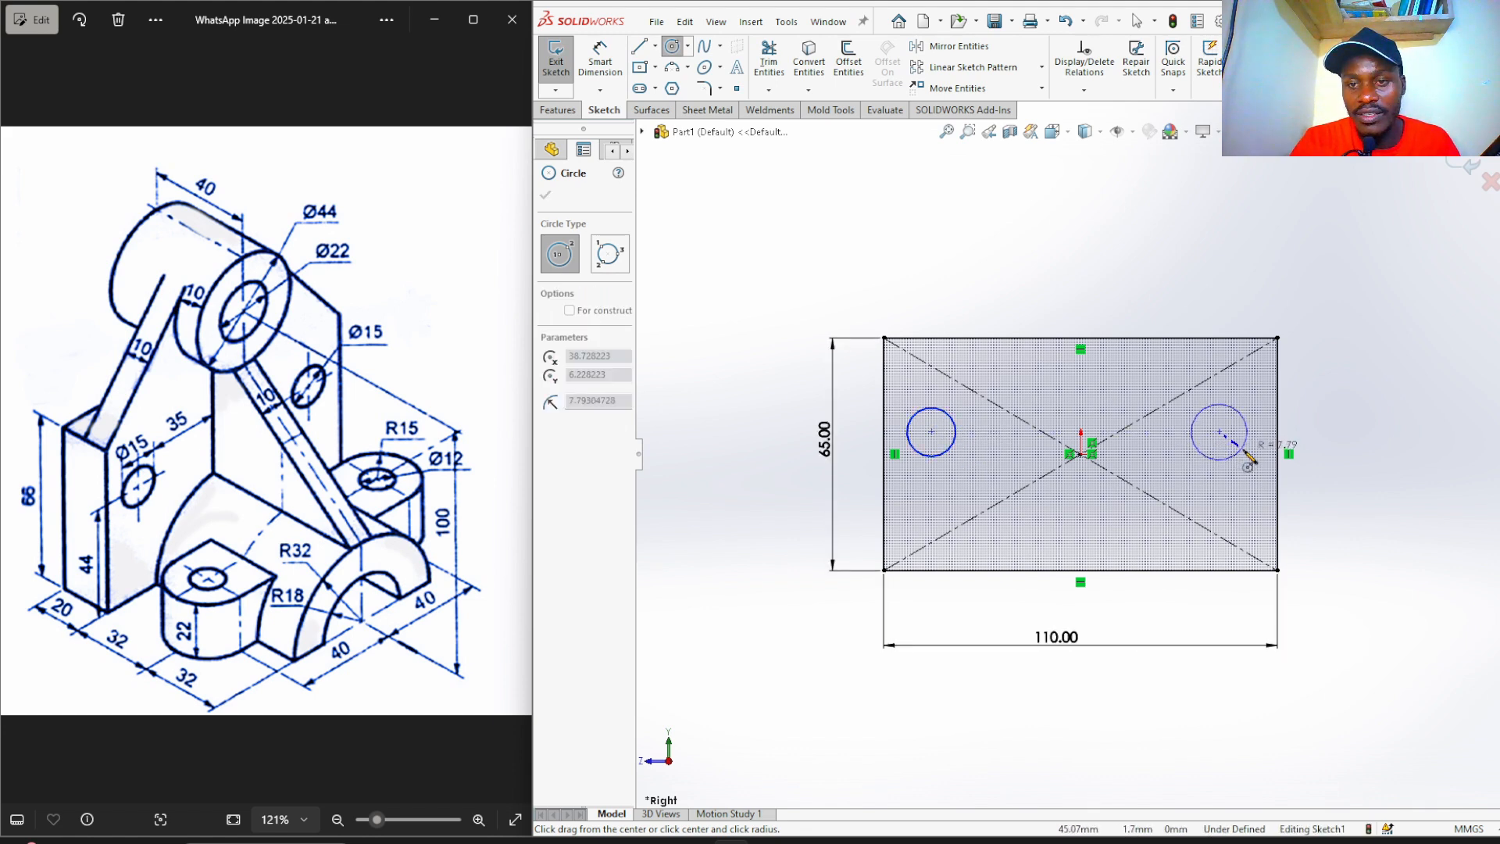
pyautogui.click(1243, 451)
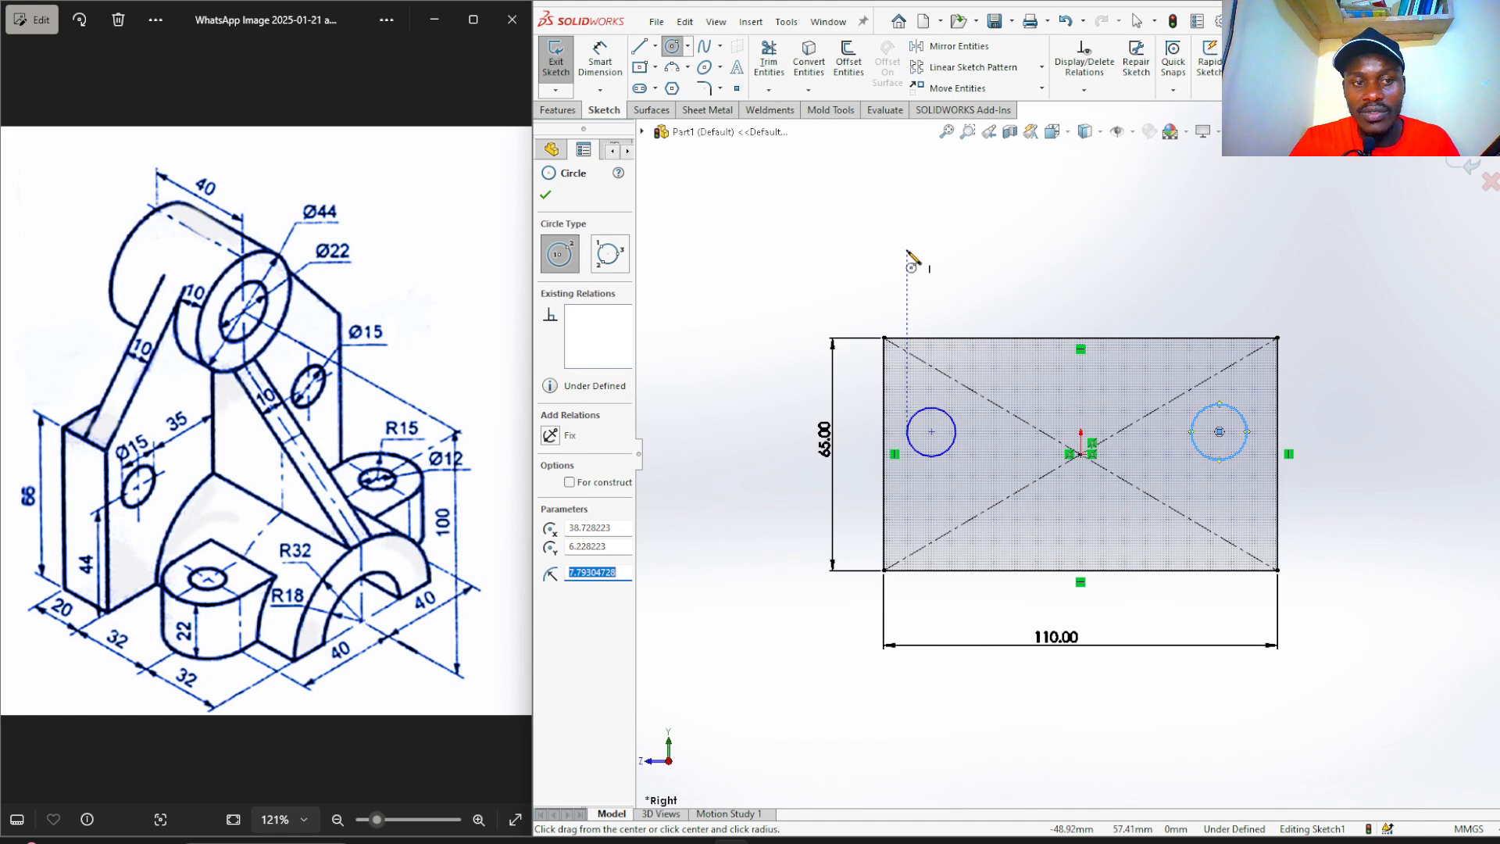
# Dimension the left circle's centre 44 mm above the rectangle's bottom edge.
pyautogui.moveTo(898, 254); pyautogui.dragTo(899, 195, button='right')
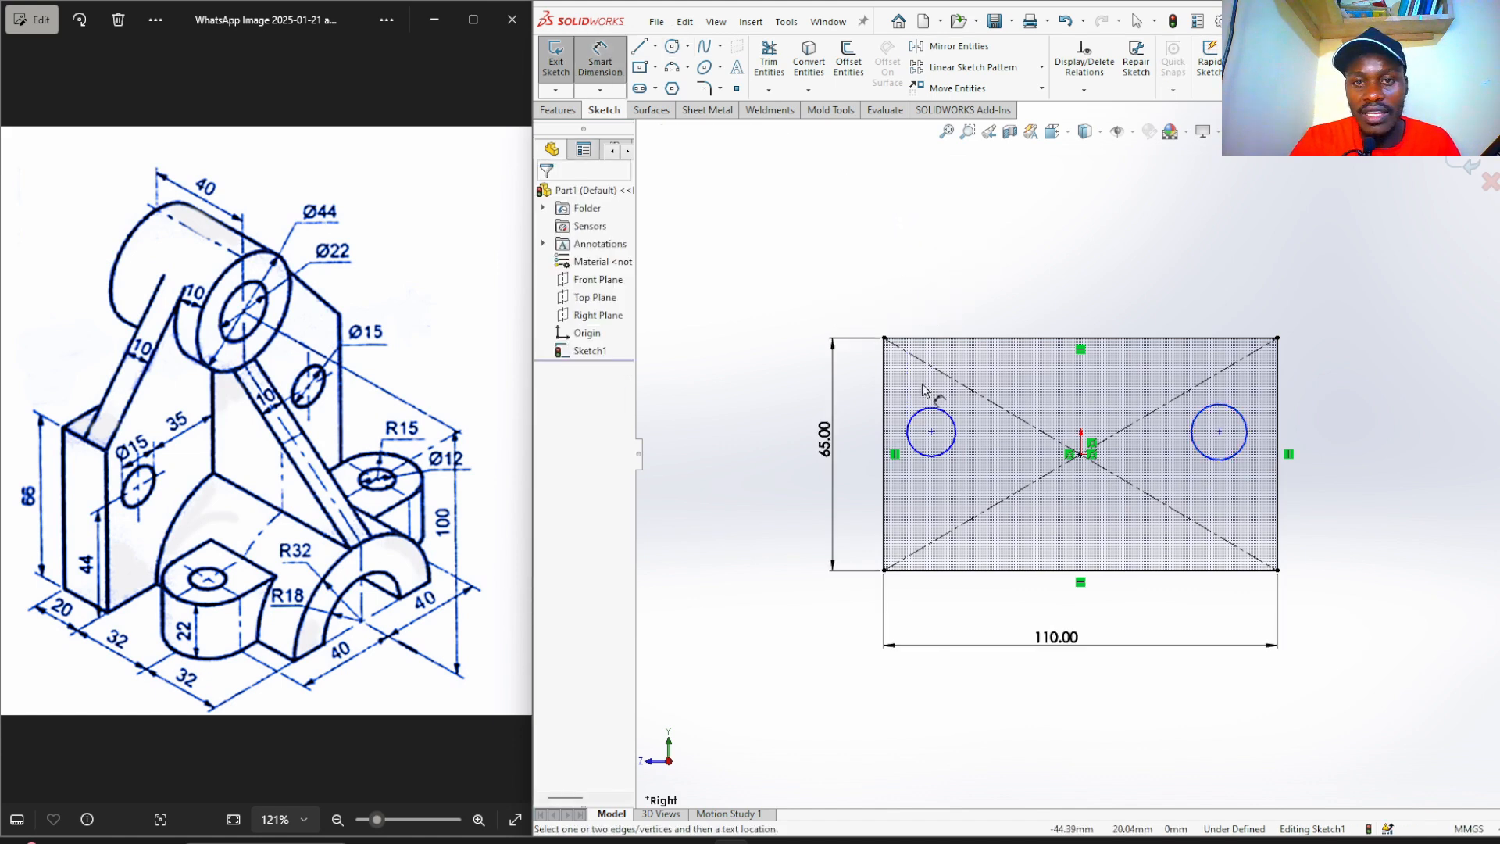
pyautogui.click(931, 431)
pyautogui.click(938, 576)
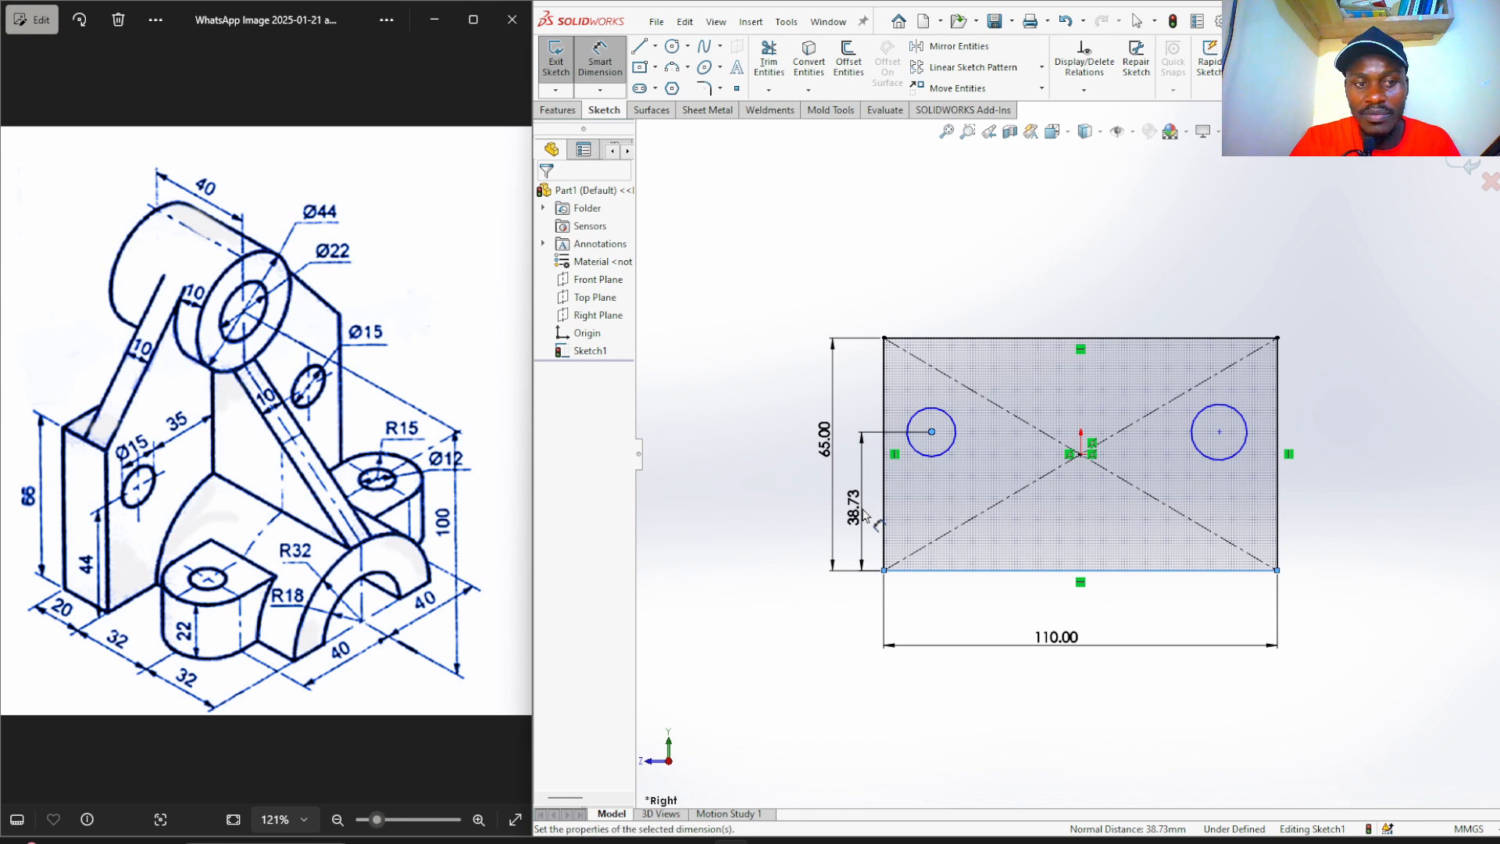
pyautogui.click(861, 511)
pyautogui.write('44')
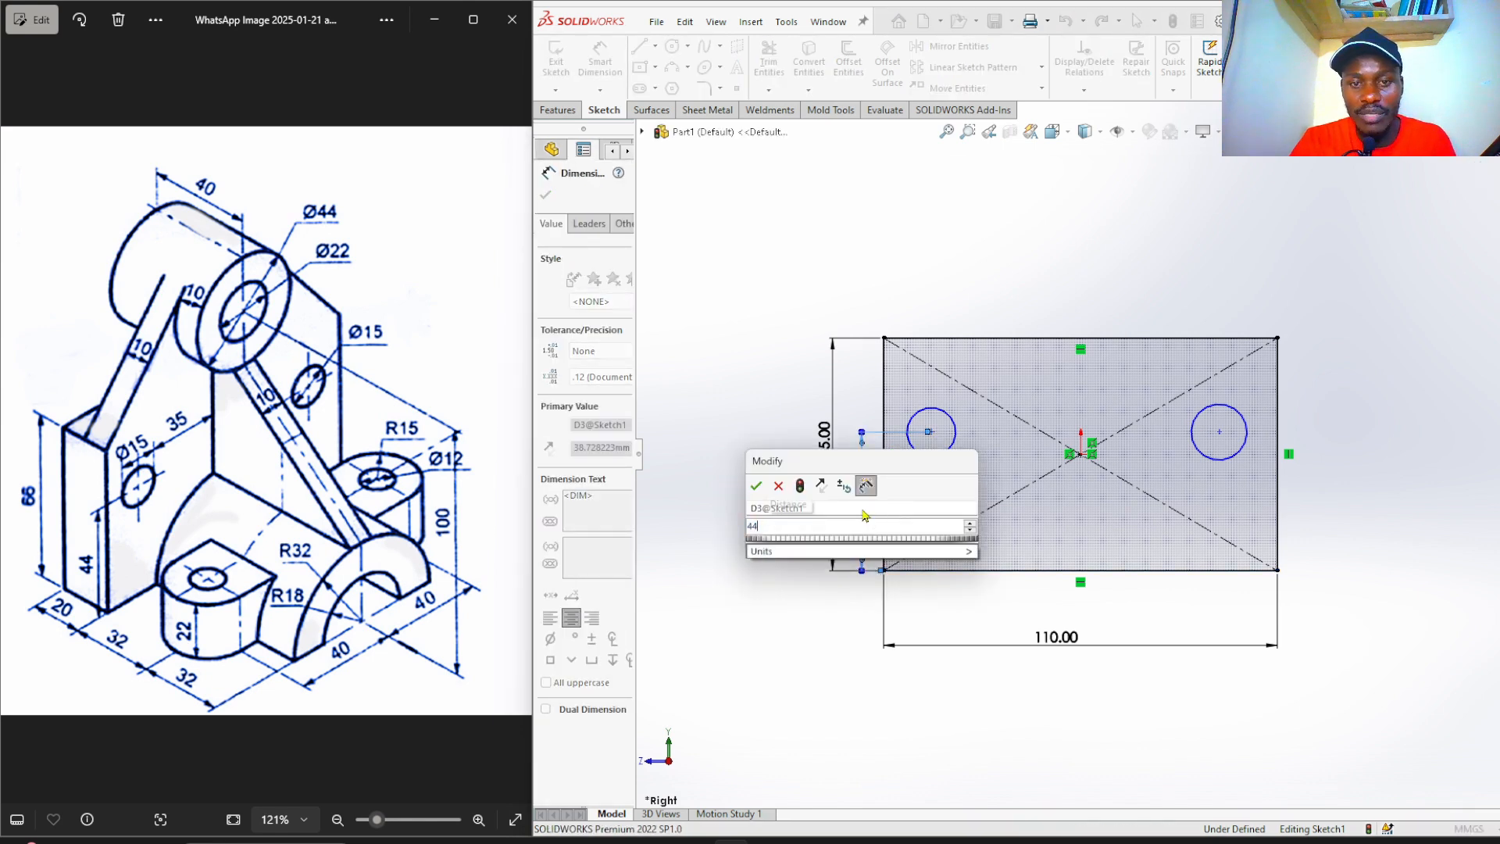
pyautogui.press('Return')
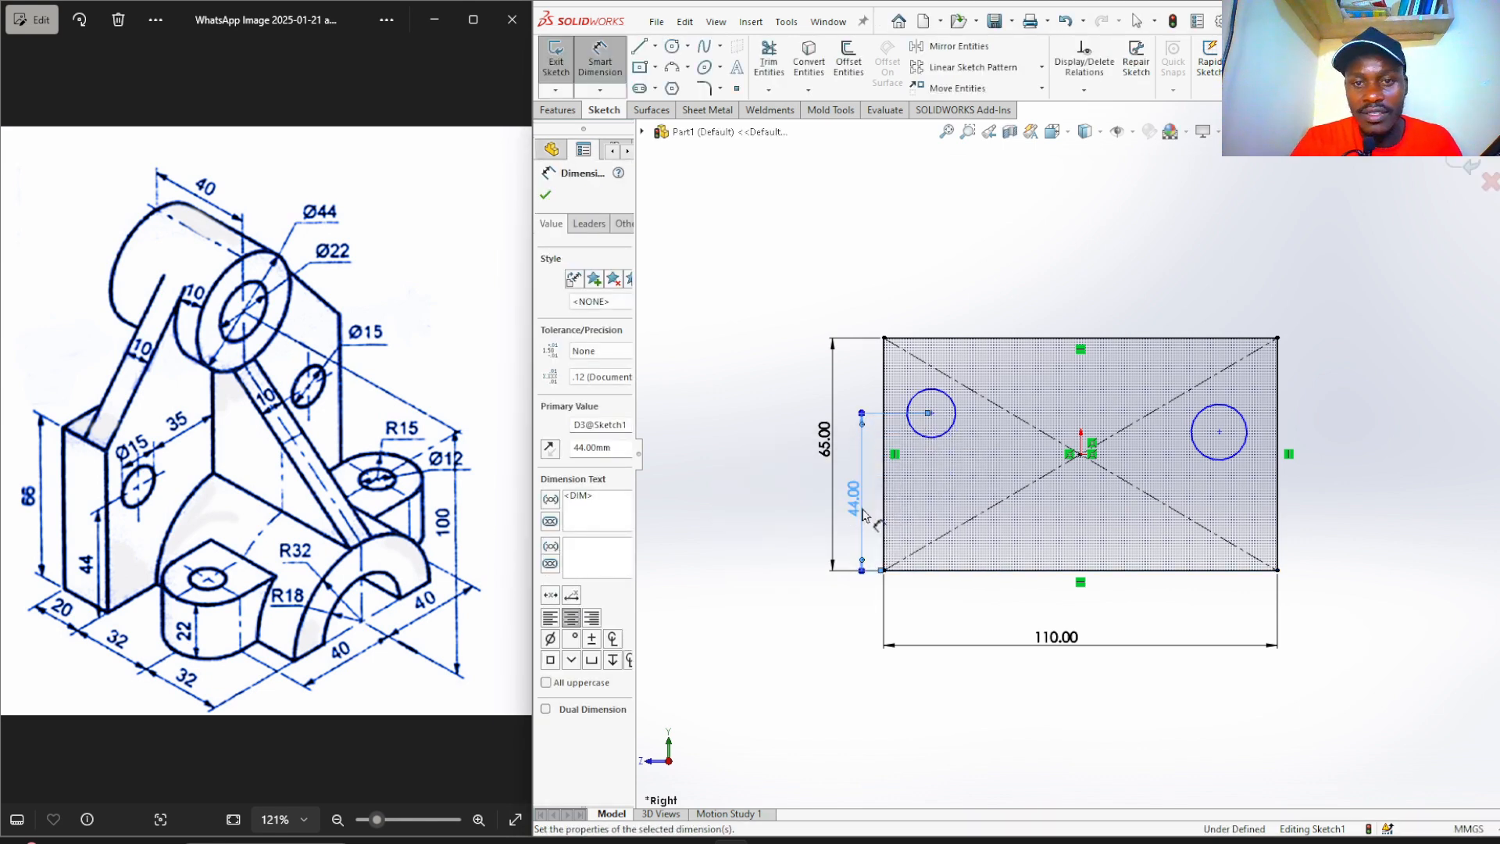
pyautogui.click(768, 383)
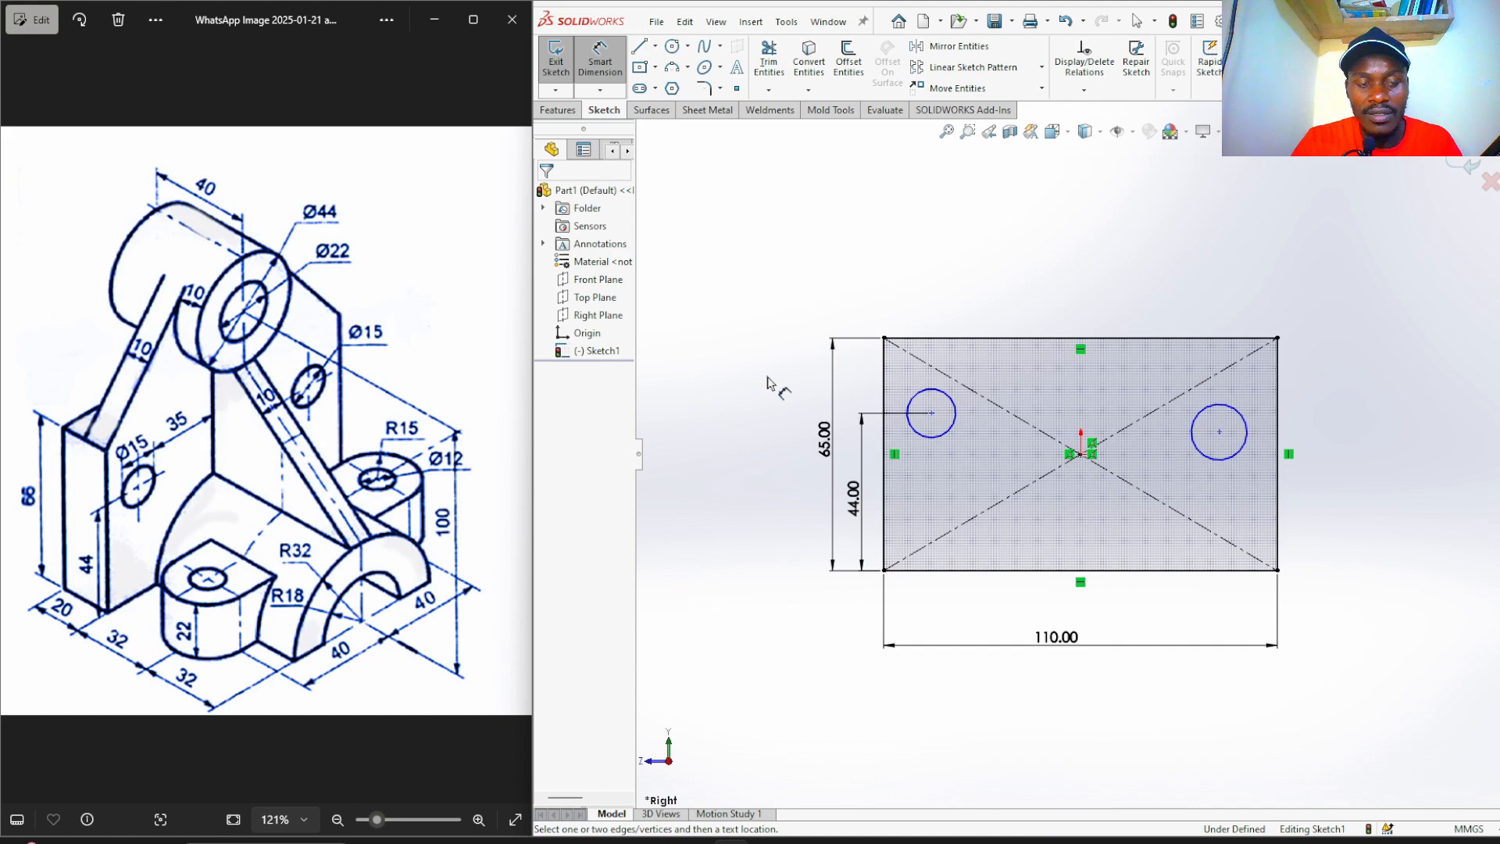
# Add a diameter dimension to the left circle, entering 15.
pyautogui.click(955, 418)
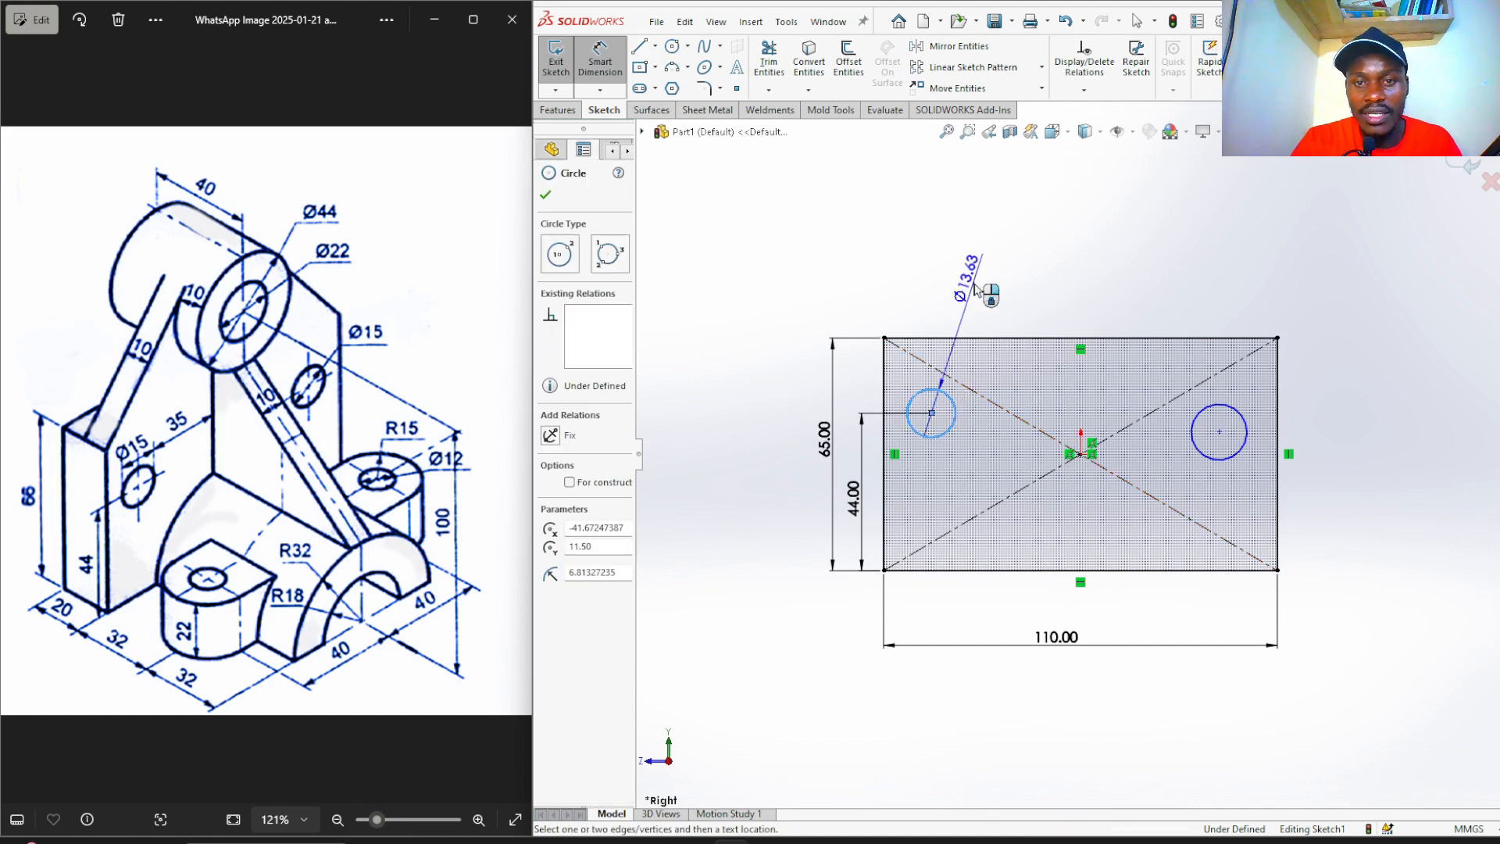
pyautogui.click(977, 290)
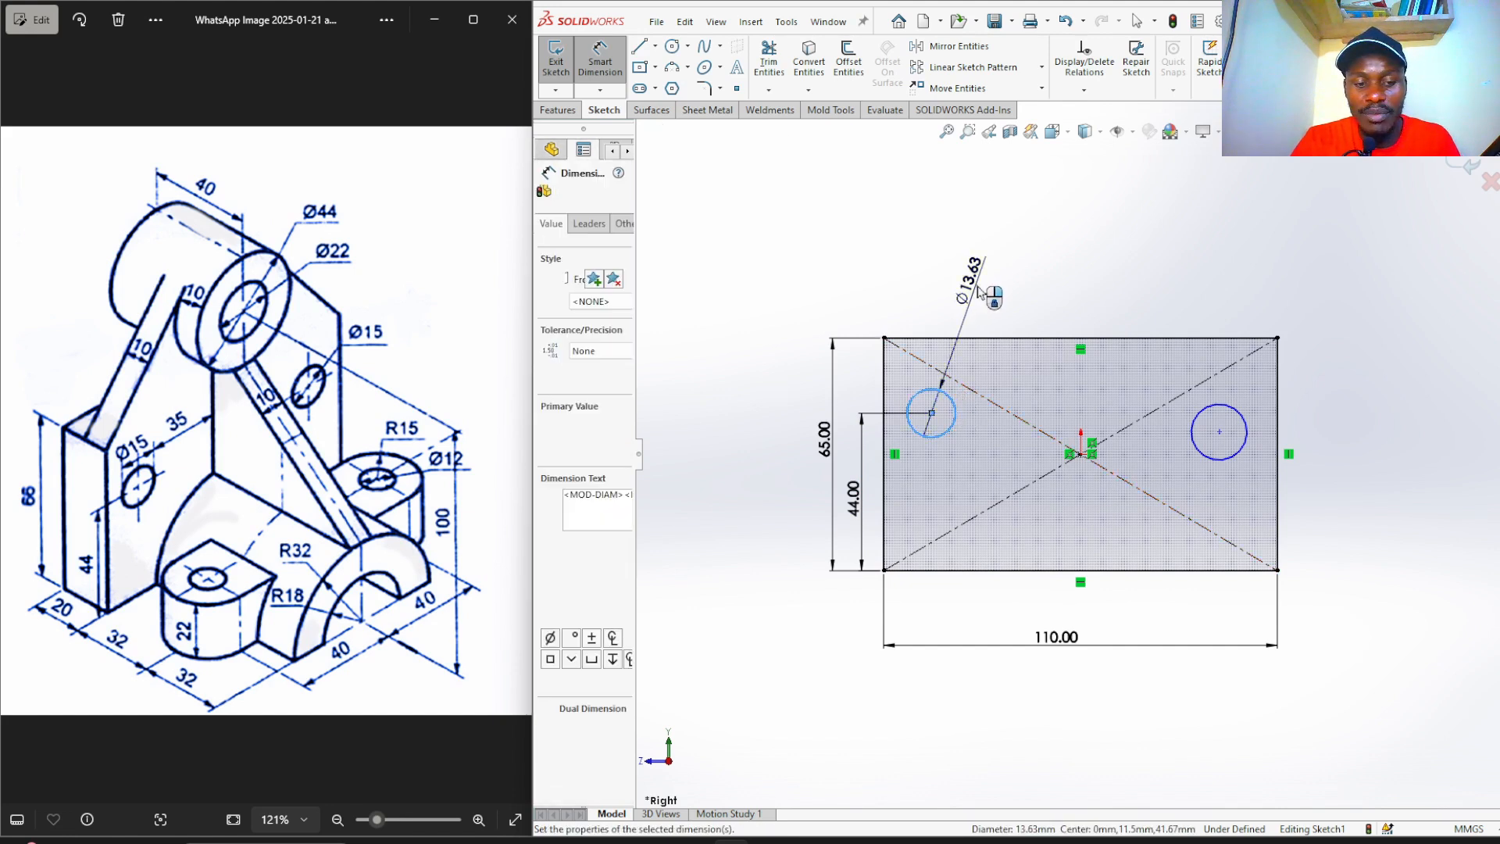
pyautogui.write('15')
pyautogui.press('Return')
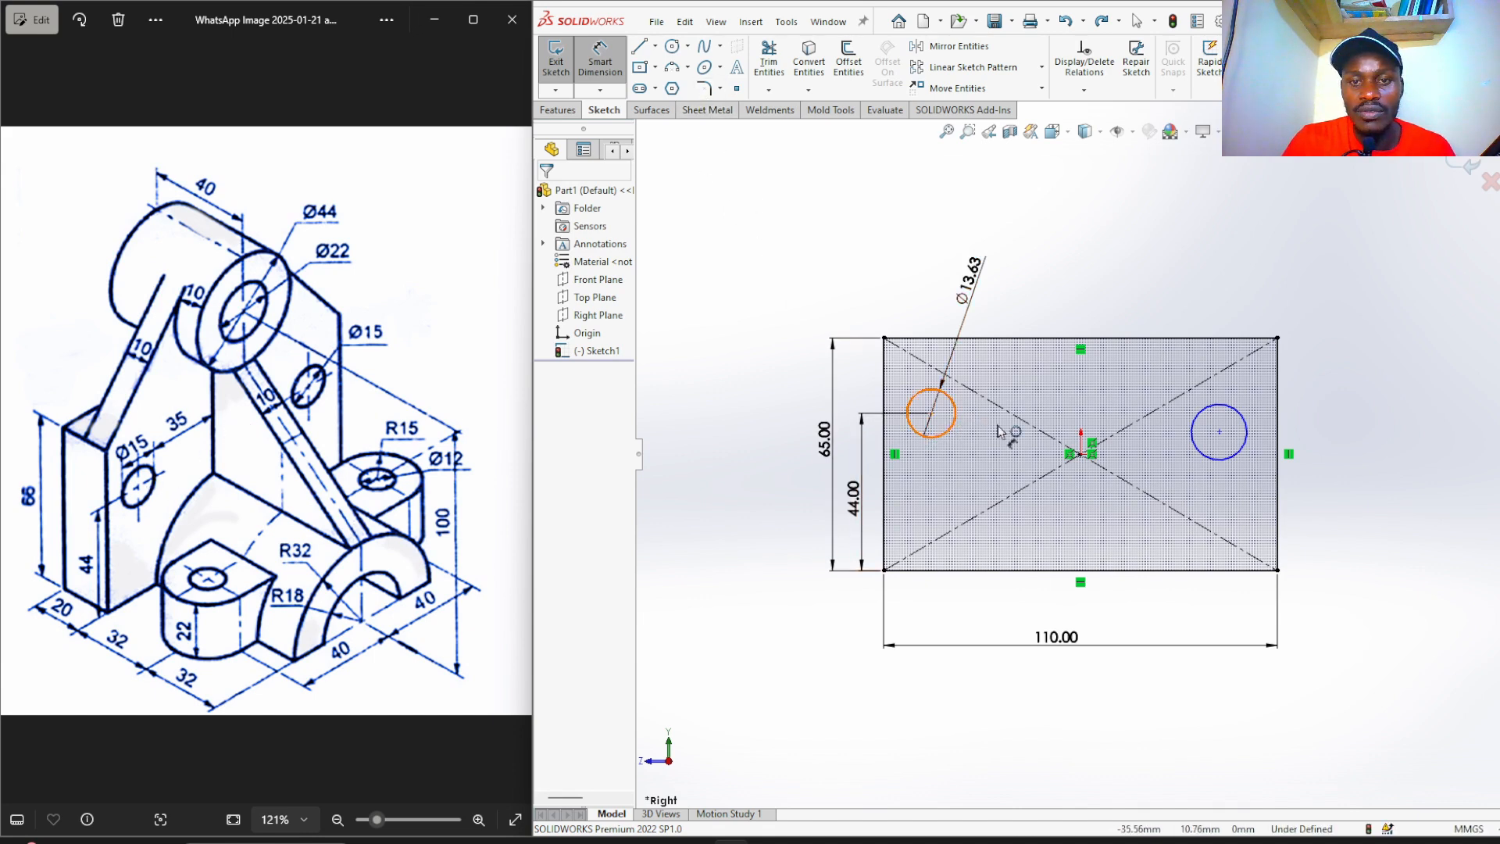
# Dimension the left hole's centre 42.5 mm from the rectangle's centre.
pyautogui.click(954, 413)
pyautogui.click(1080, 453)
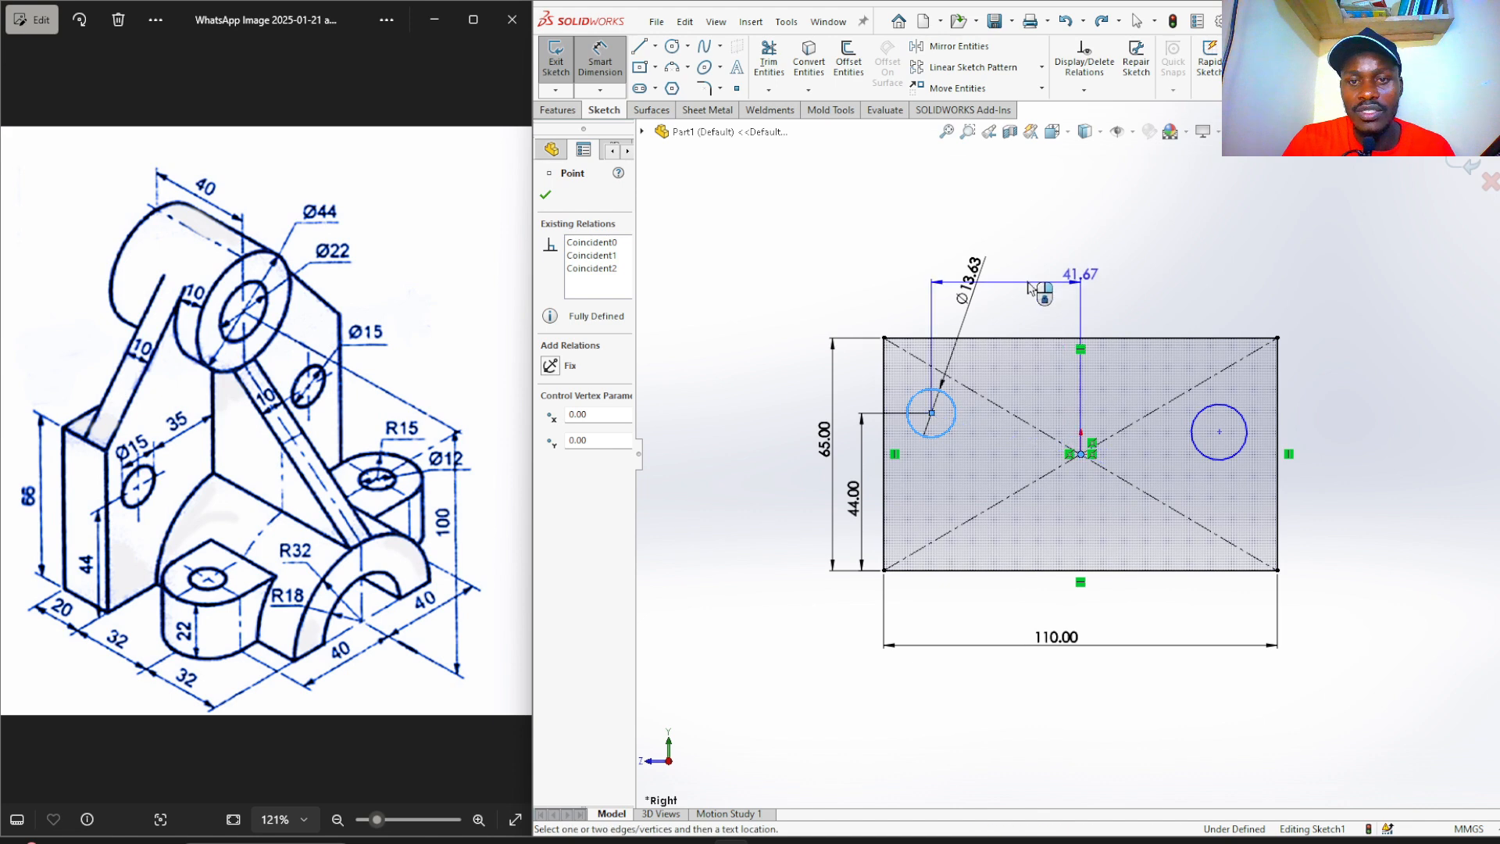
pyautogui.click(990, 240)
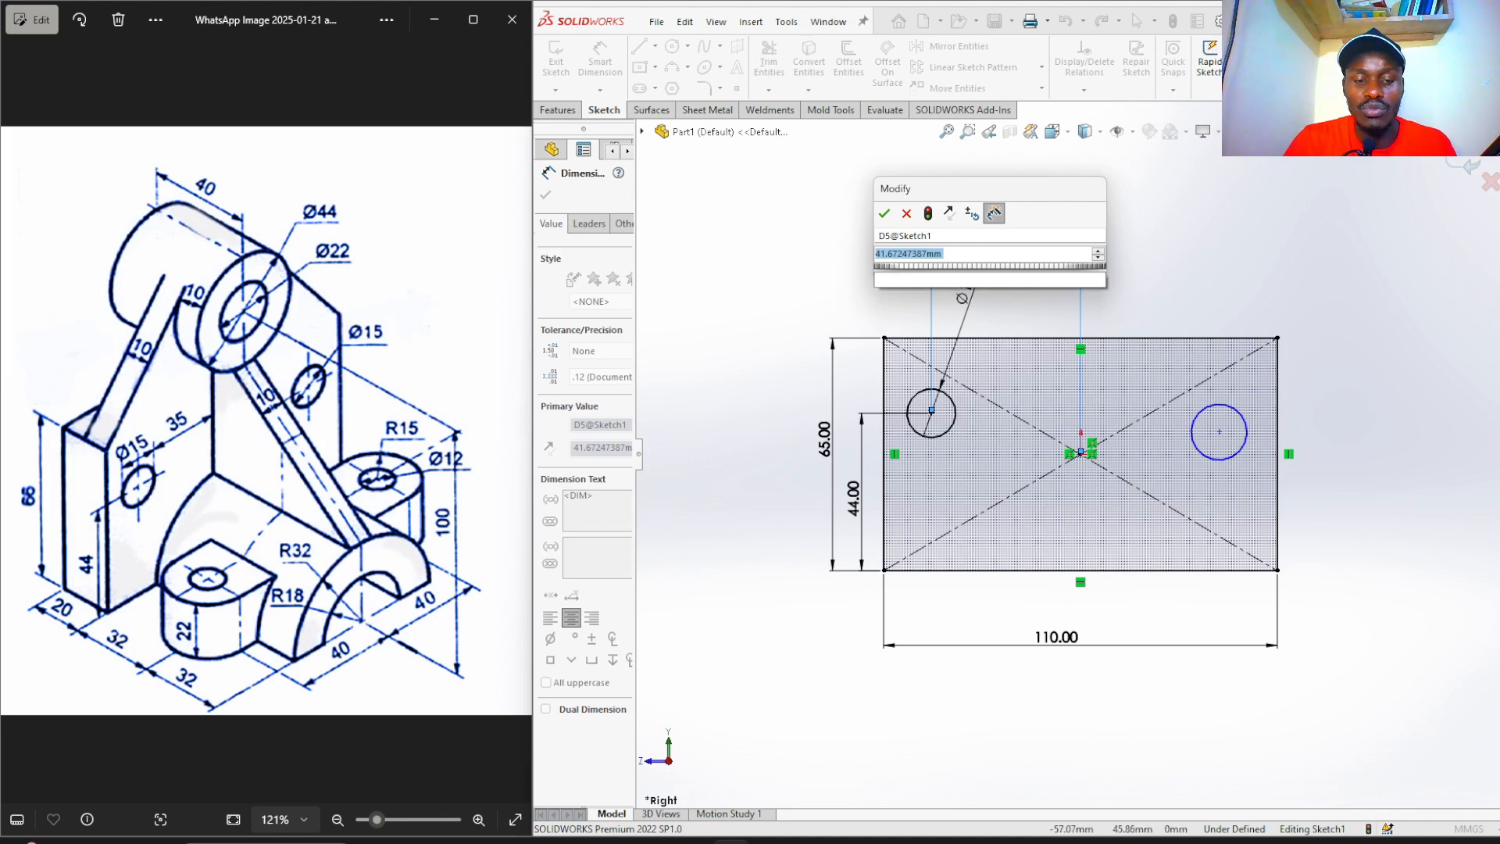
pyautogui.write('42.')
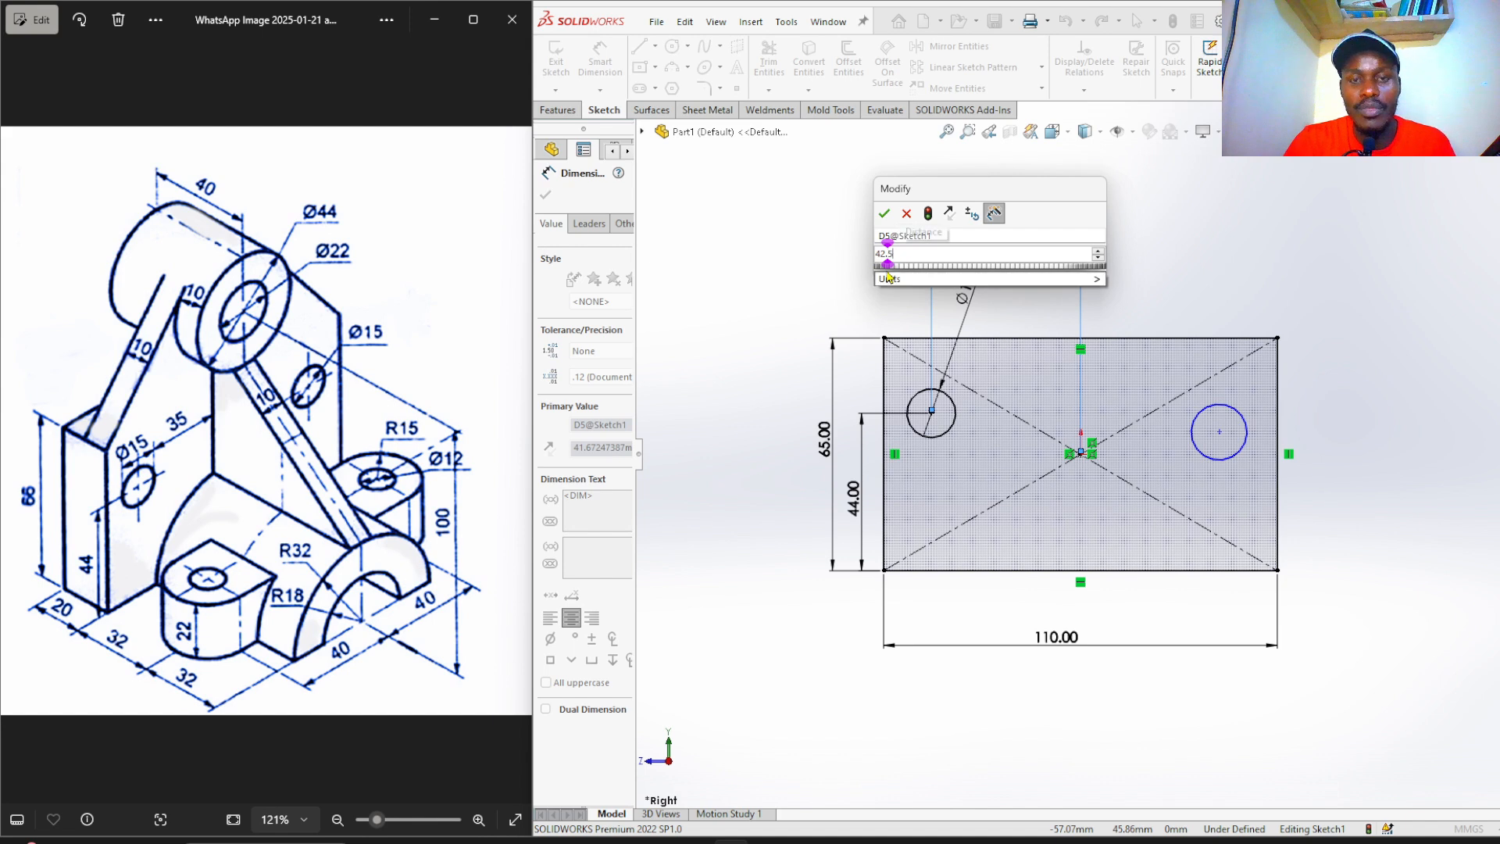
pyautogui.write('5')
pyautogui.press('Return')
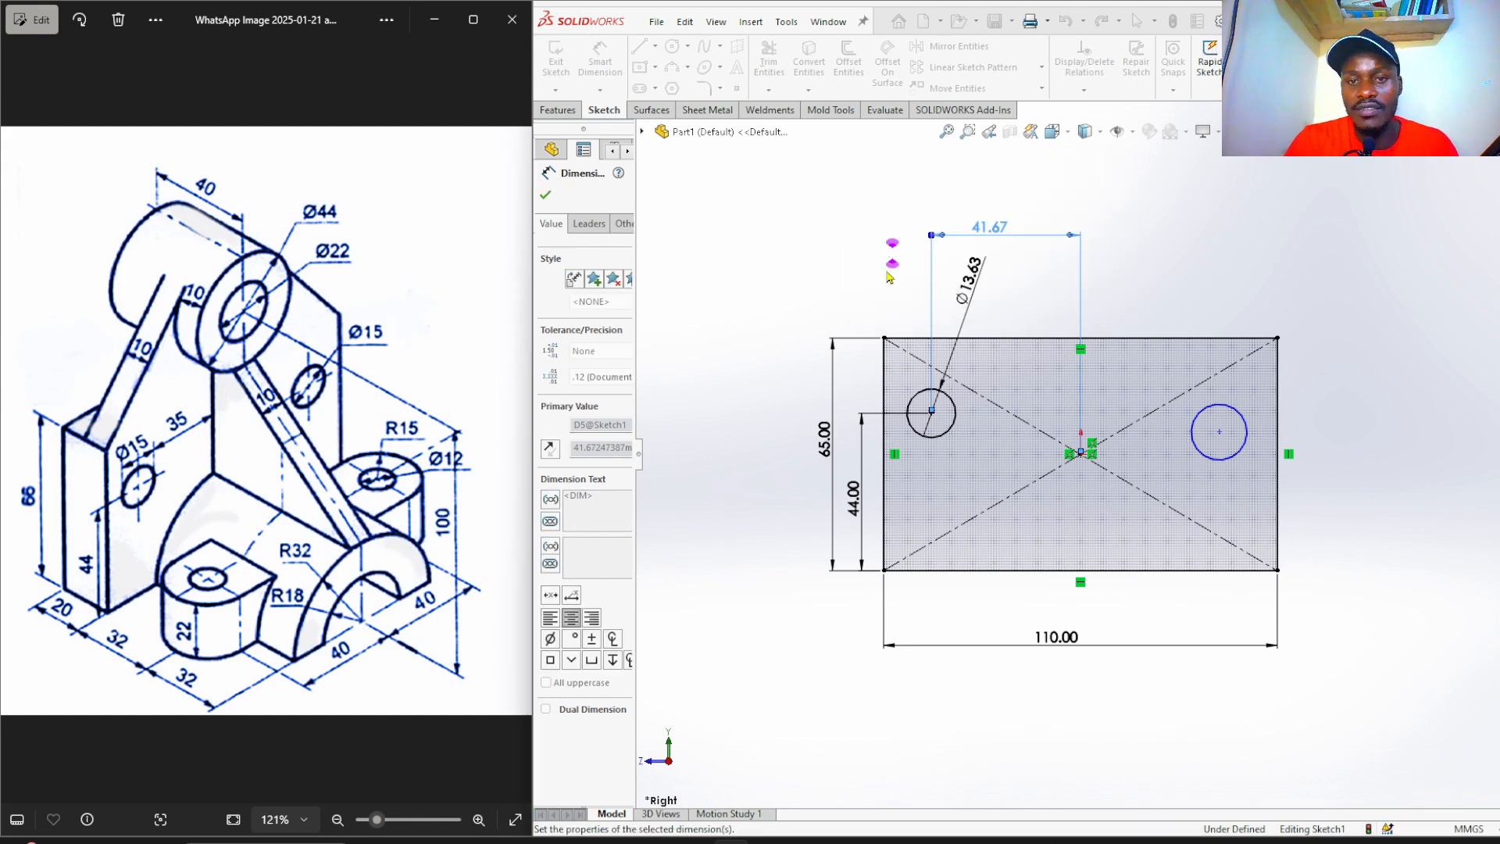
pyautogui.click(784, 293)
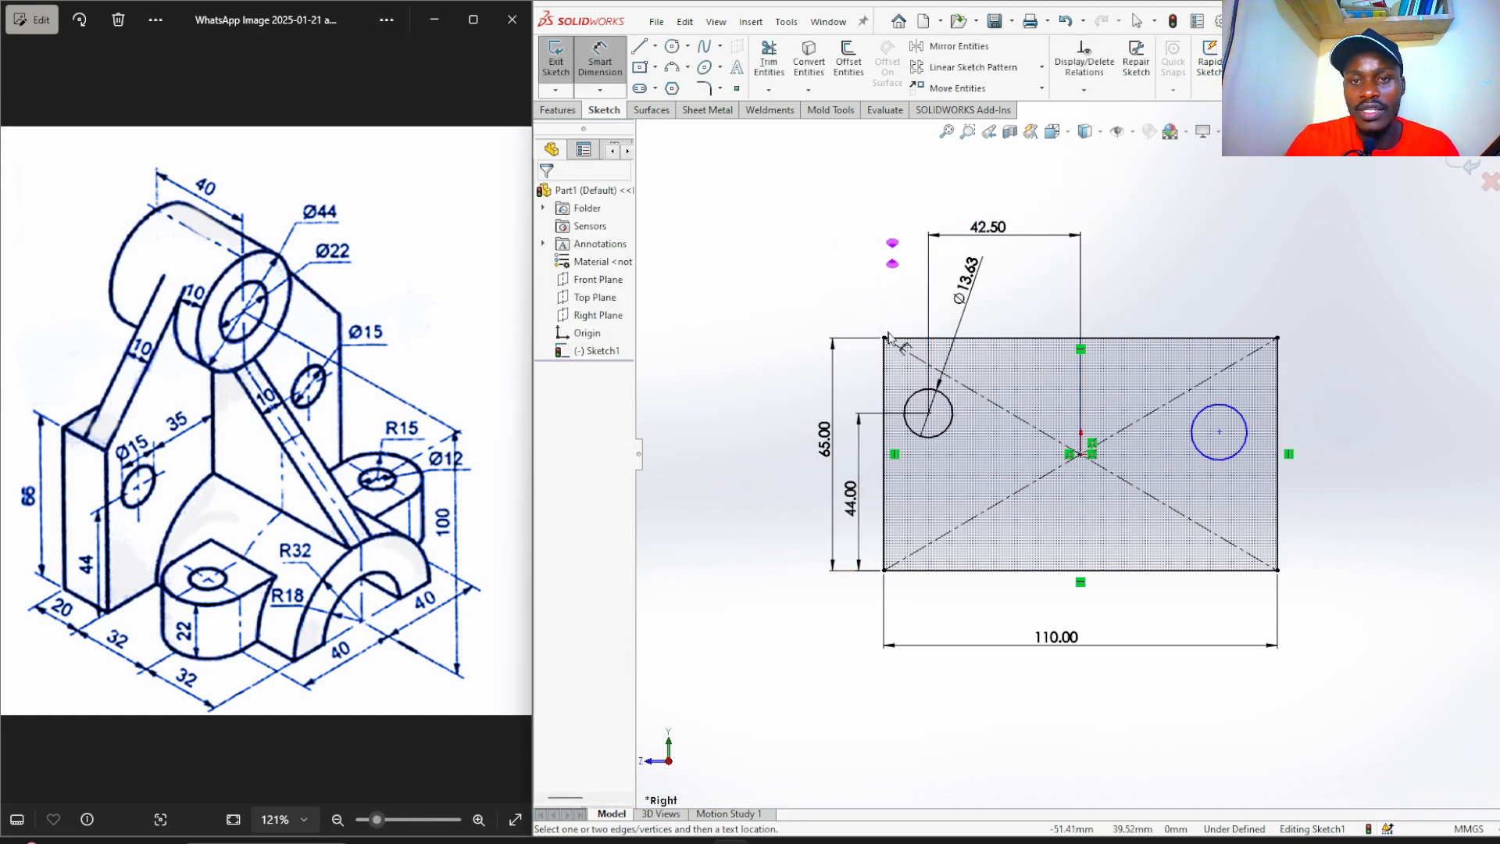
# Make the two hole centres horizontal and the two hole circles equal.
pyautogui.moveTo(730, 283); pyautogui.dragTo(734, 195, button='right')
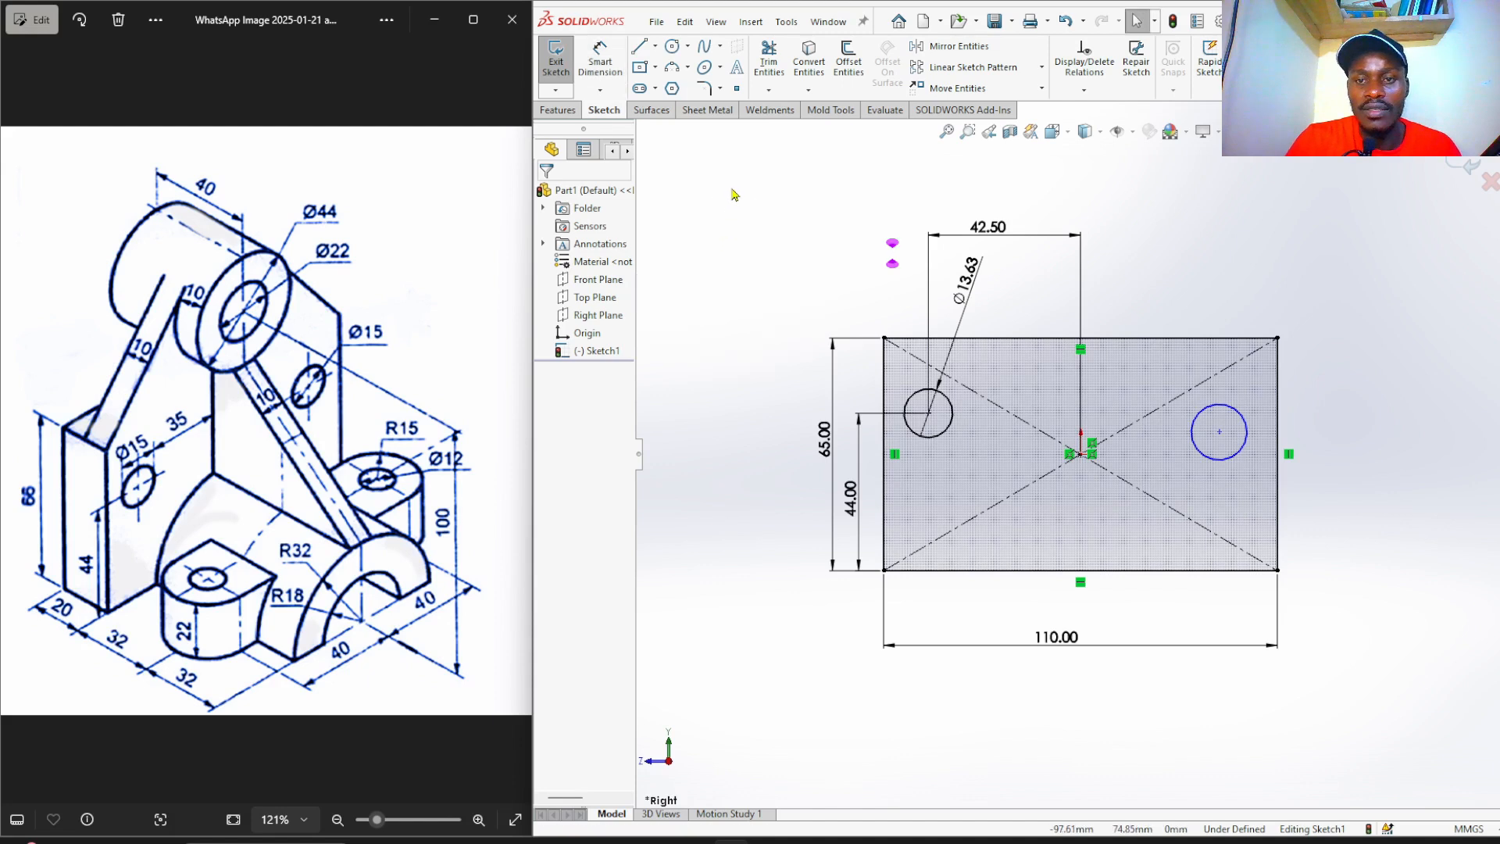
pyautogui.click(930, 419)
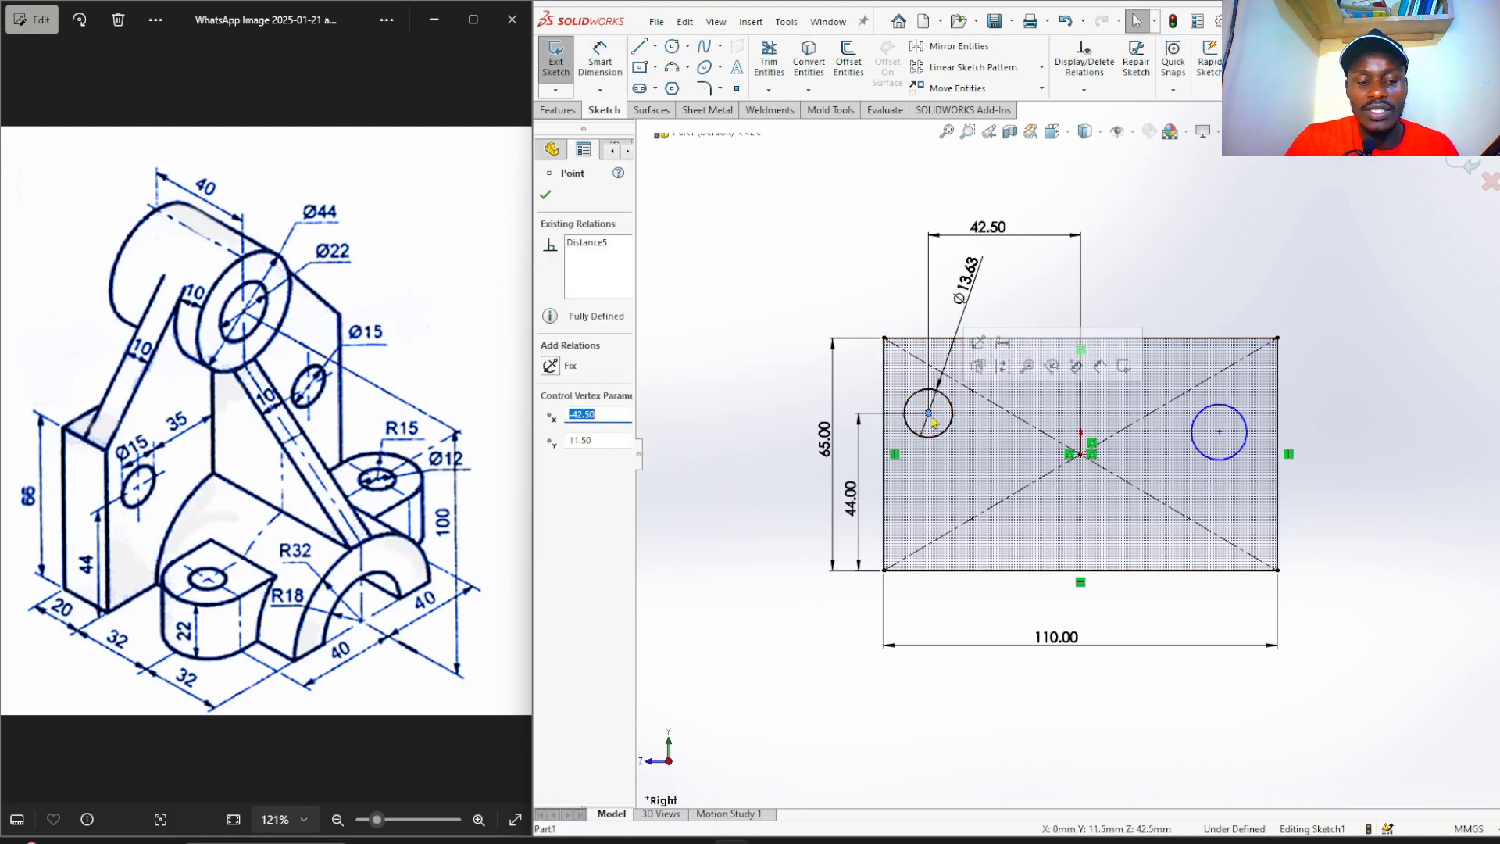
pyautogui.keyDown('ctrl'); pyautogui.click(1219, 434); pyautogui.keyUp('ctrl')
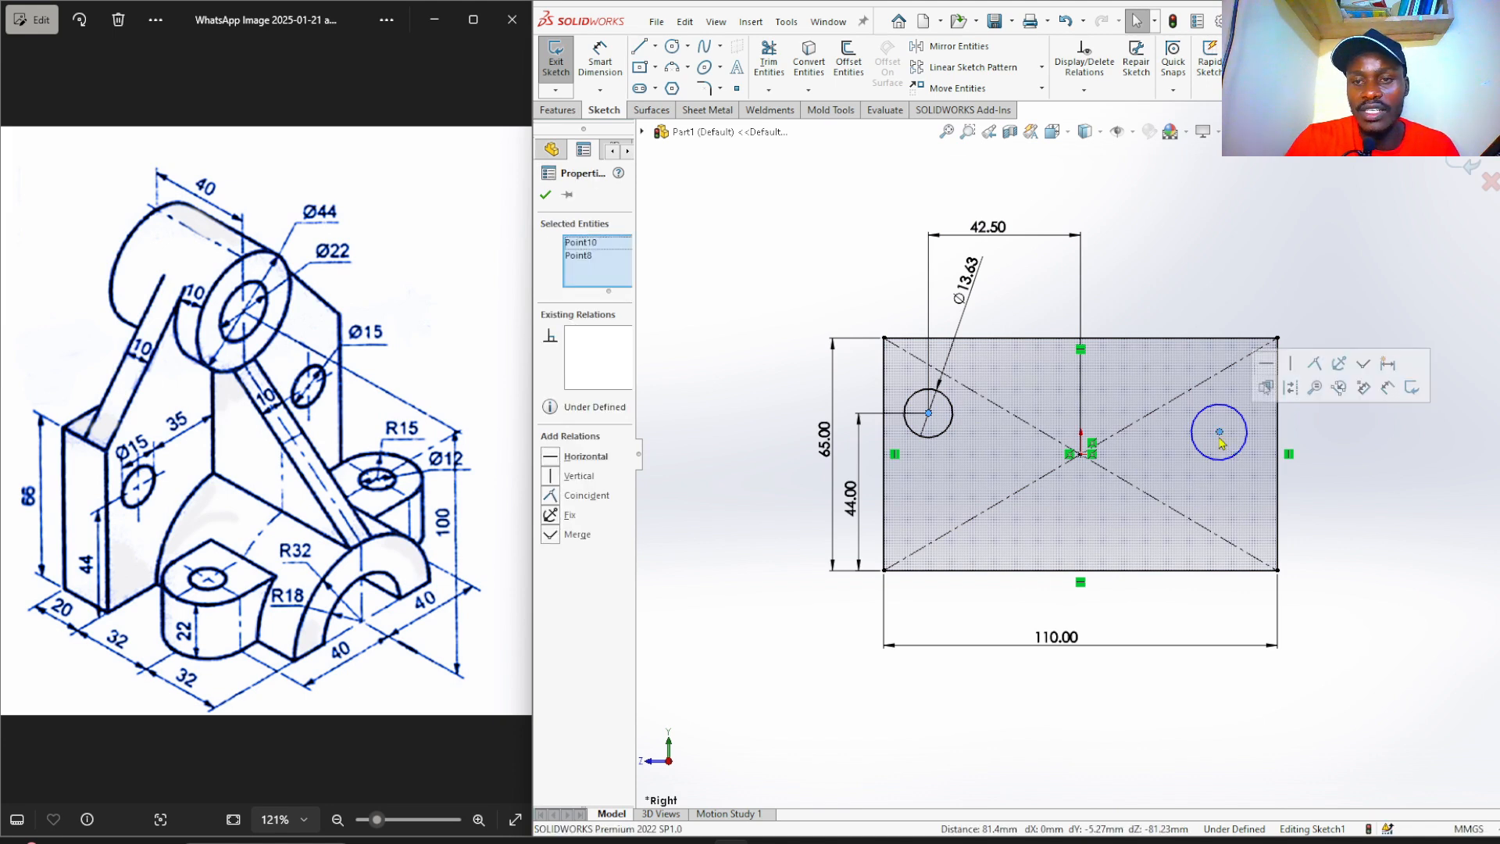
pyautogui.click(1266, 363)
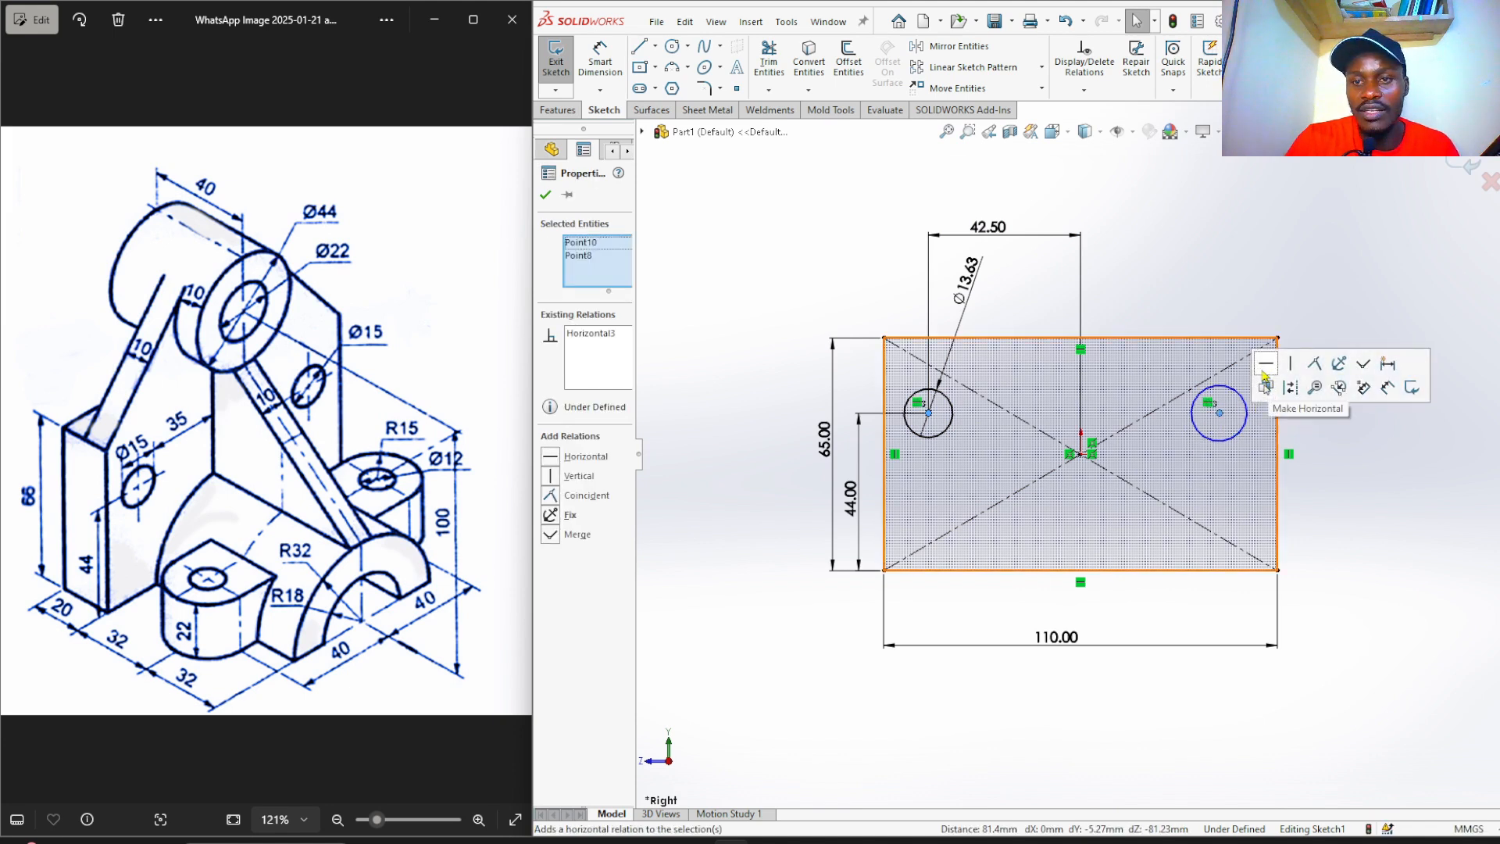
pyautogui.click(1189, 266)
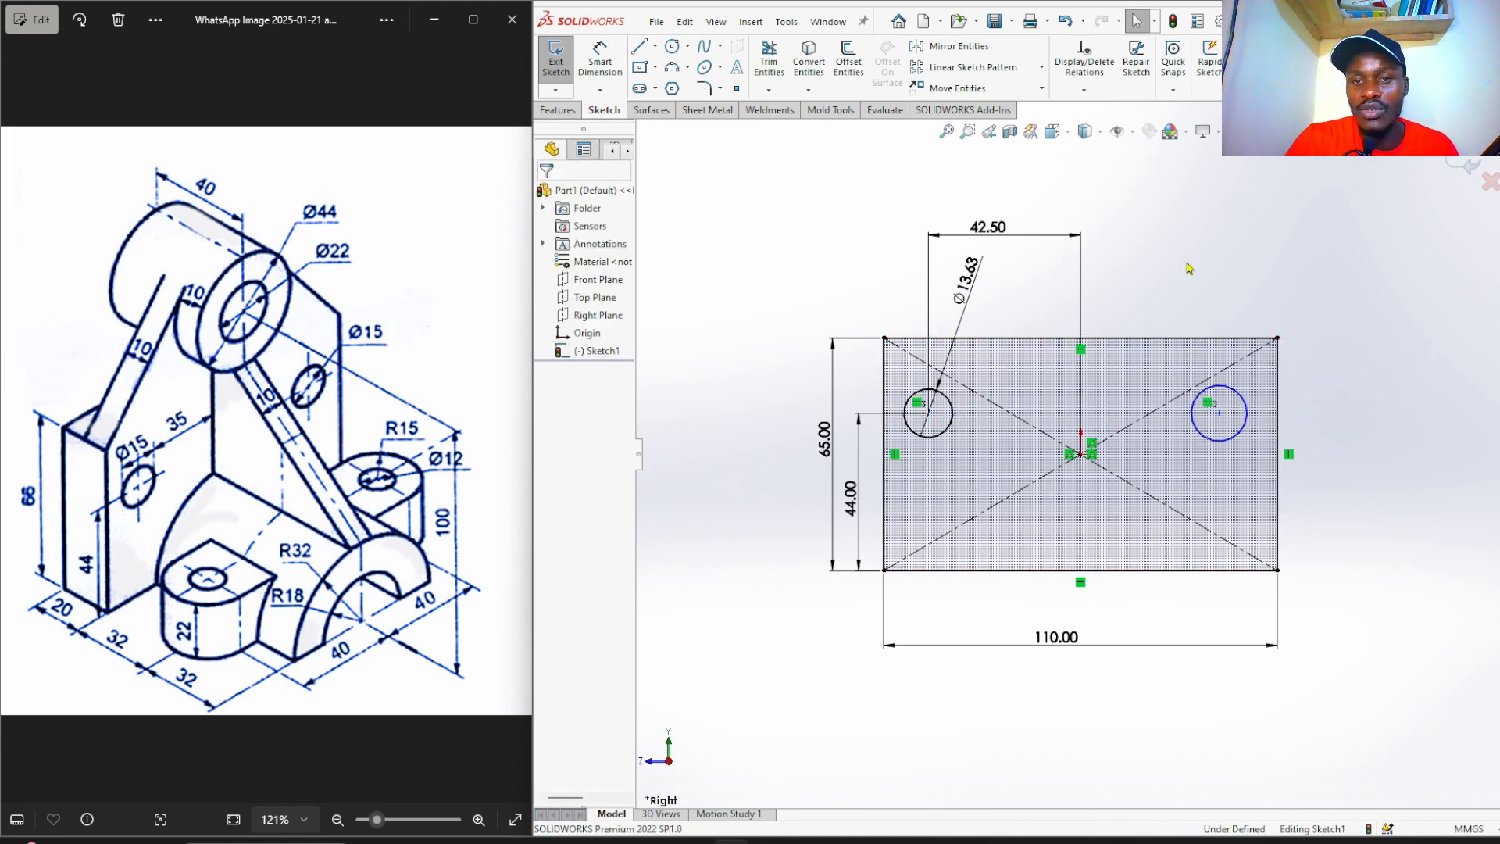
pyautogui.click(948, 432)
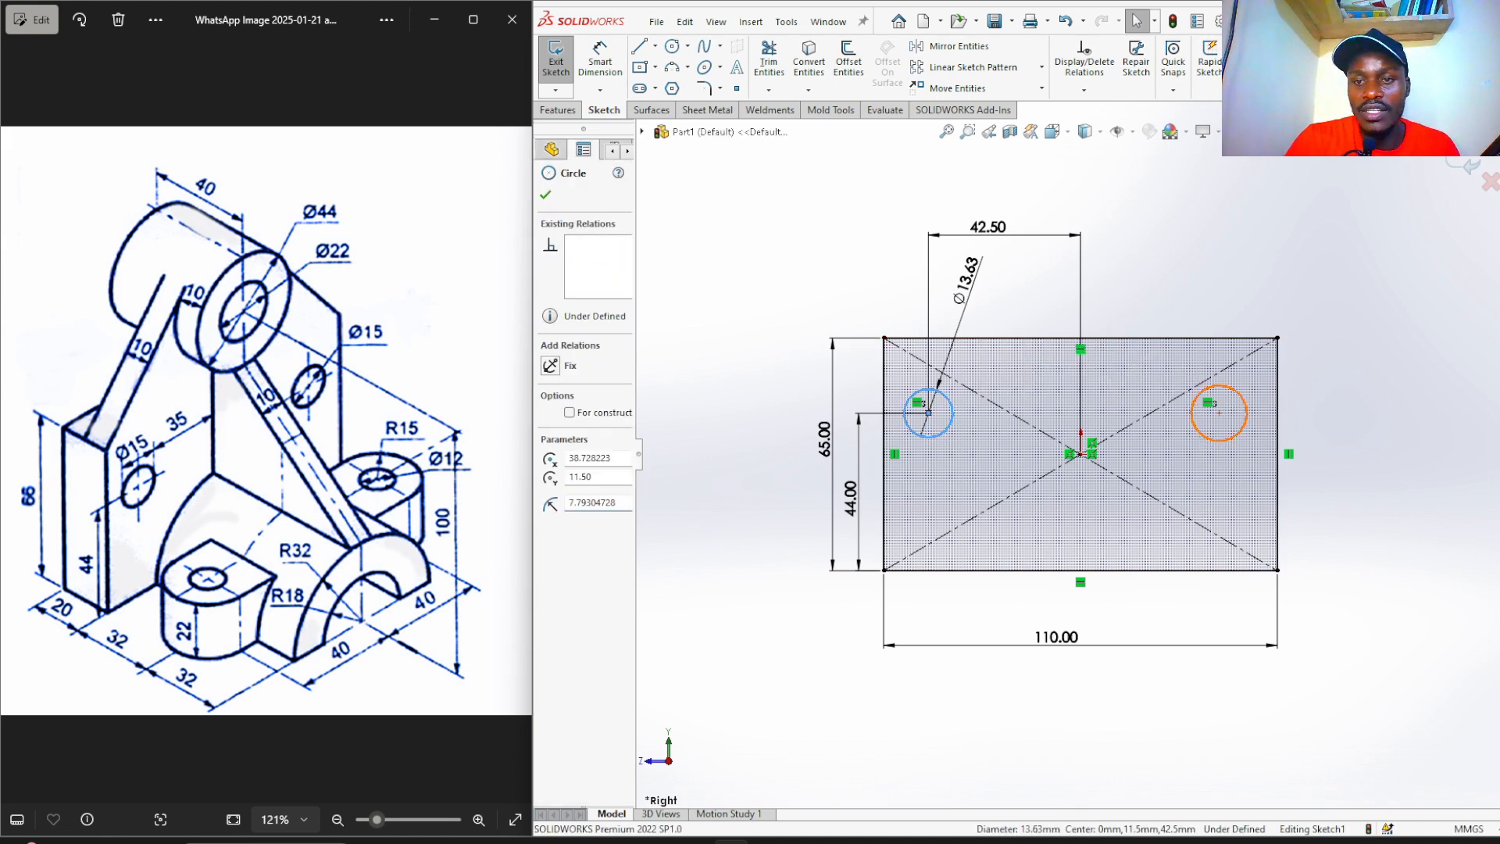
pyautogui.keyDown('ctrl'); pyautogui.click(1203, 444); pyautogui.keyUp('ctrl')
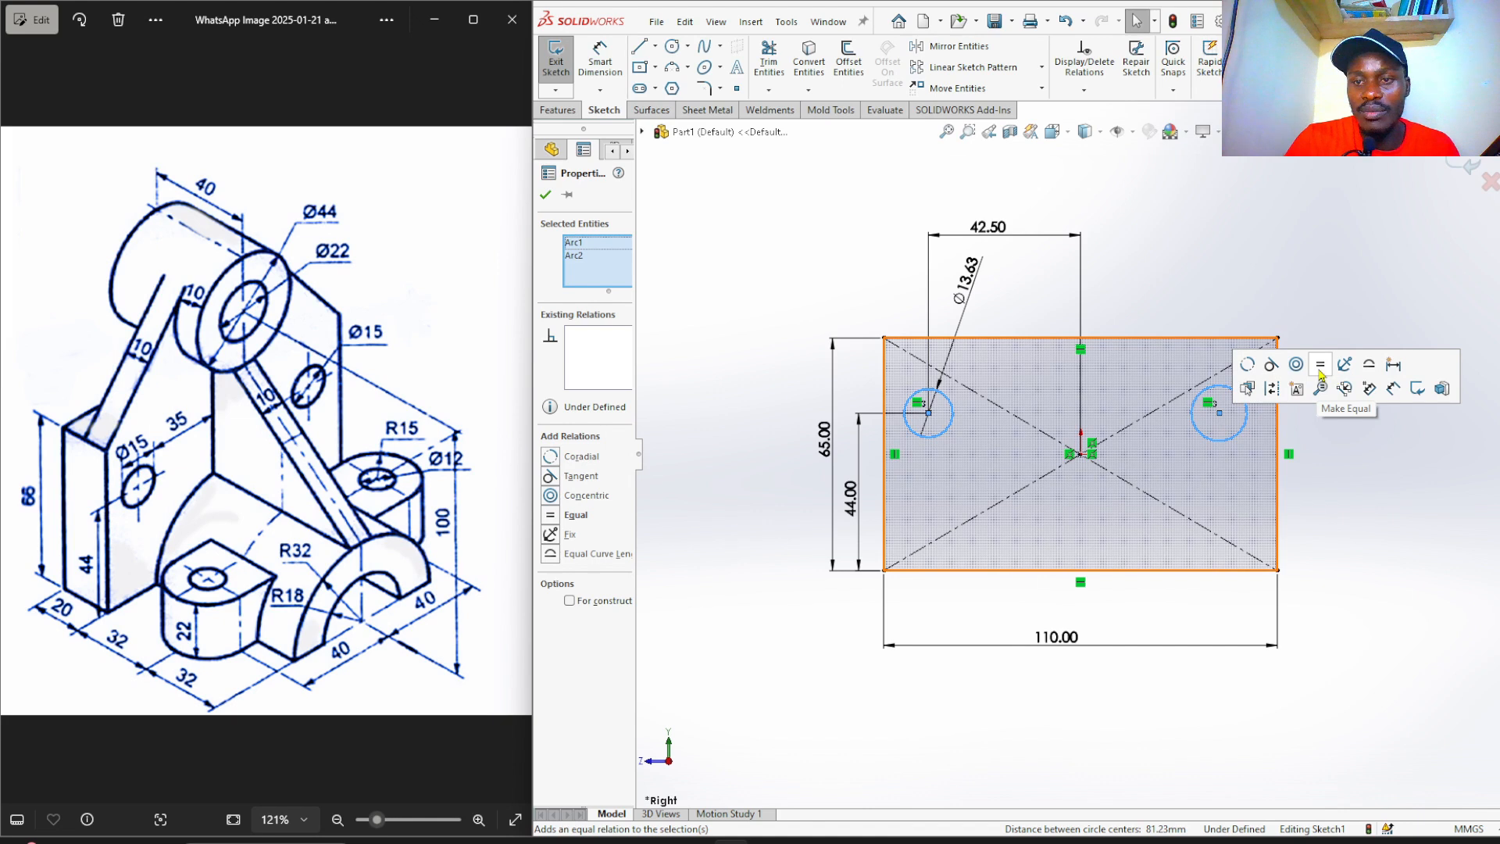
pyautogui.click(1320, 364)
pyautogui.click(1244, 293)
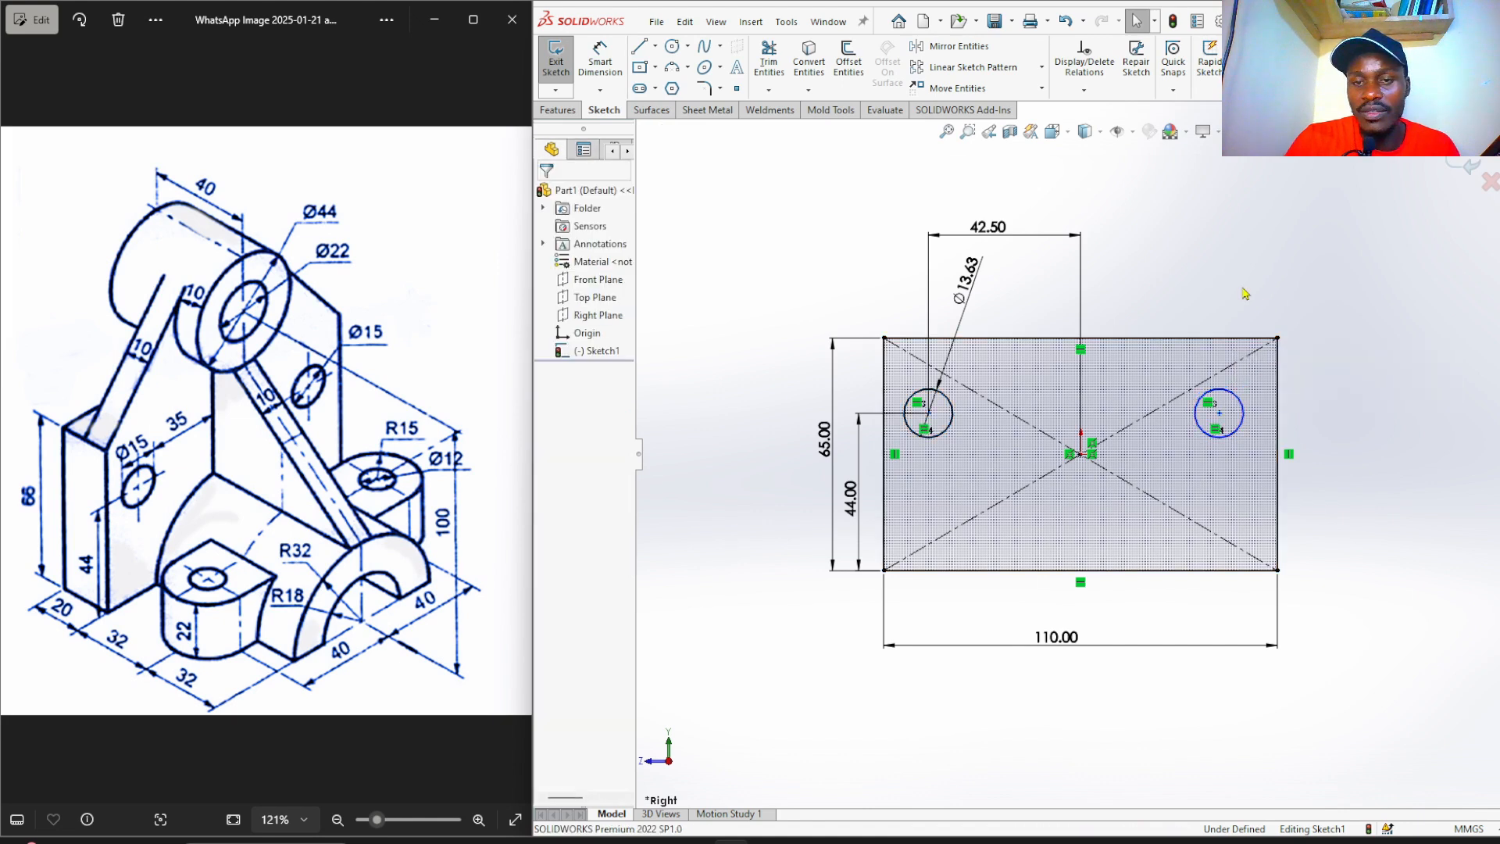
# Dimension the right hole's centre 42.5 mm from the rectangle's centre.
pyautogui.moveTo(1202, 289); pyautogui.dragTo(1205, 254, button='right')
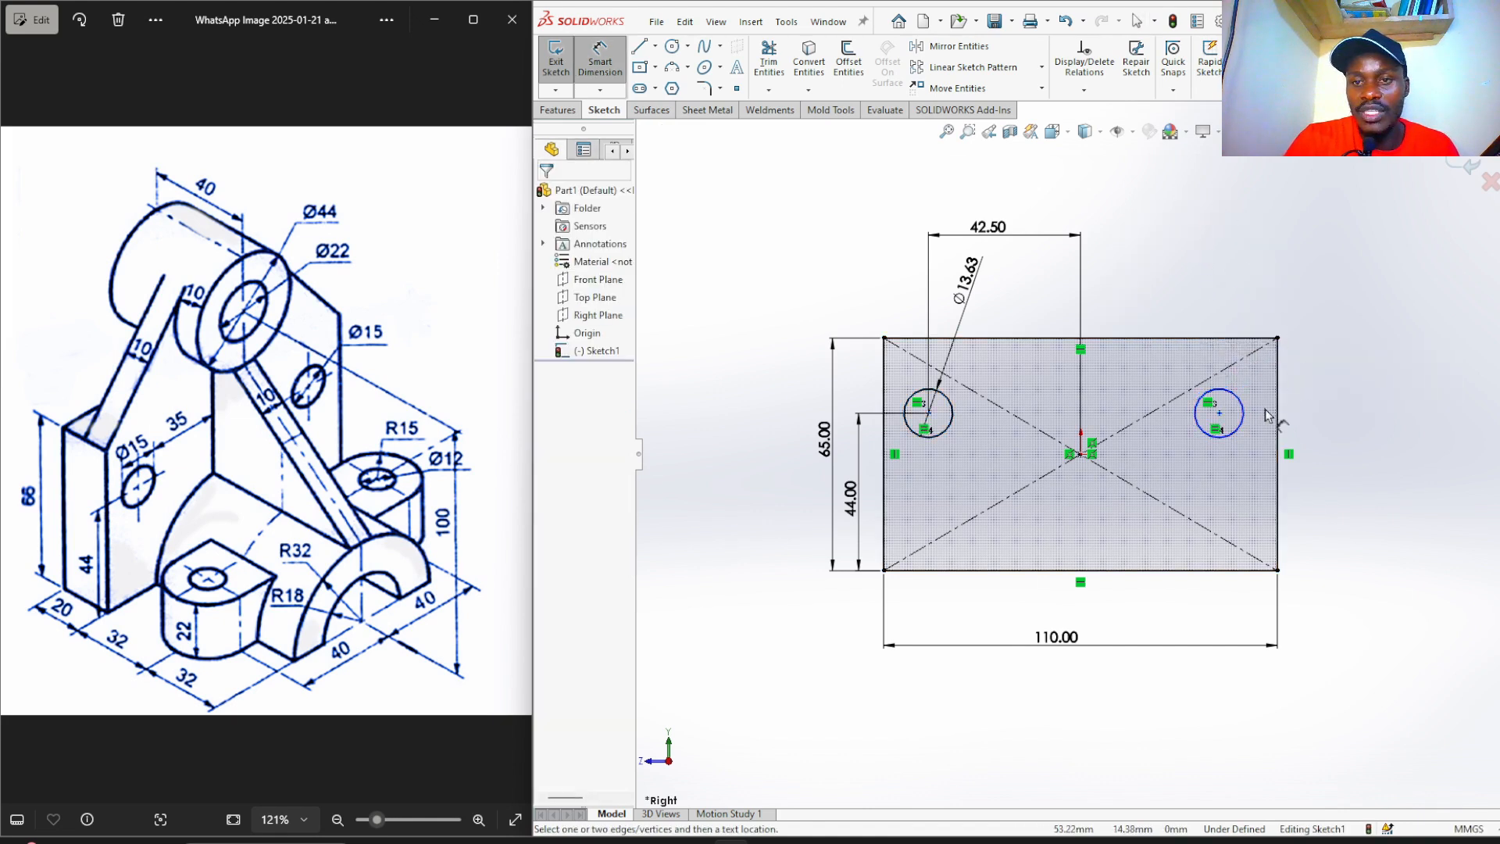
pyautogui.click(1221, 418)
pyautogui.click(1081, 455)
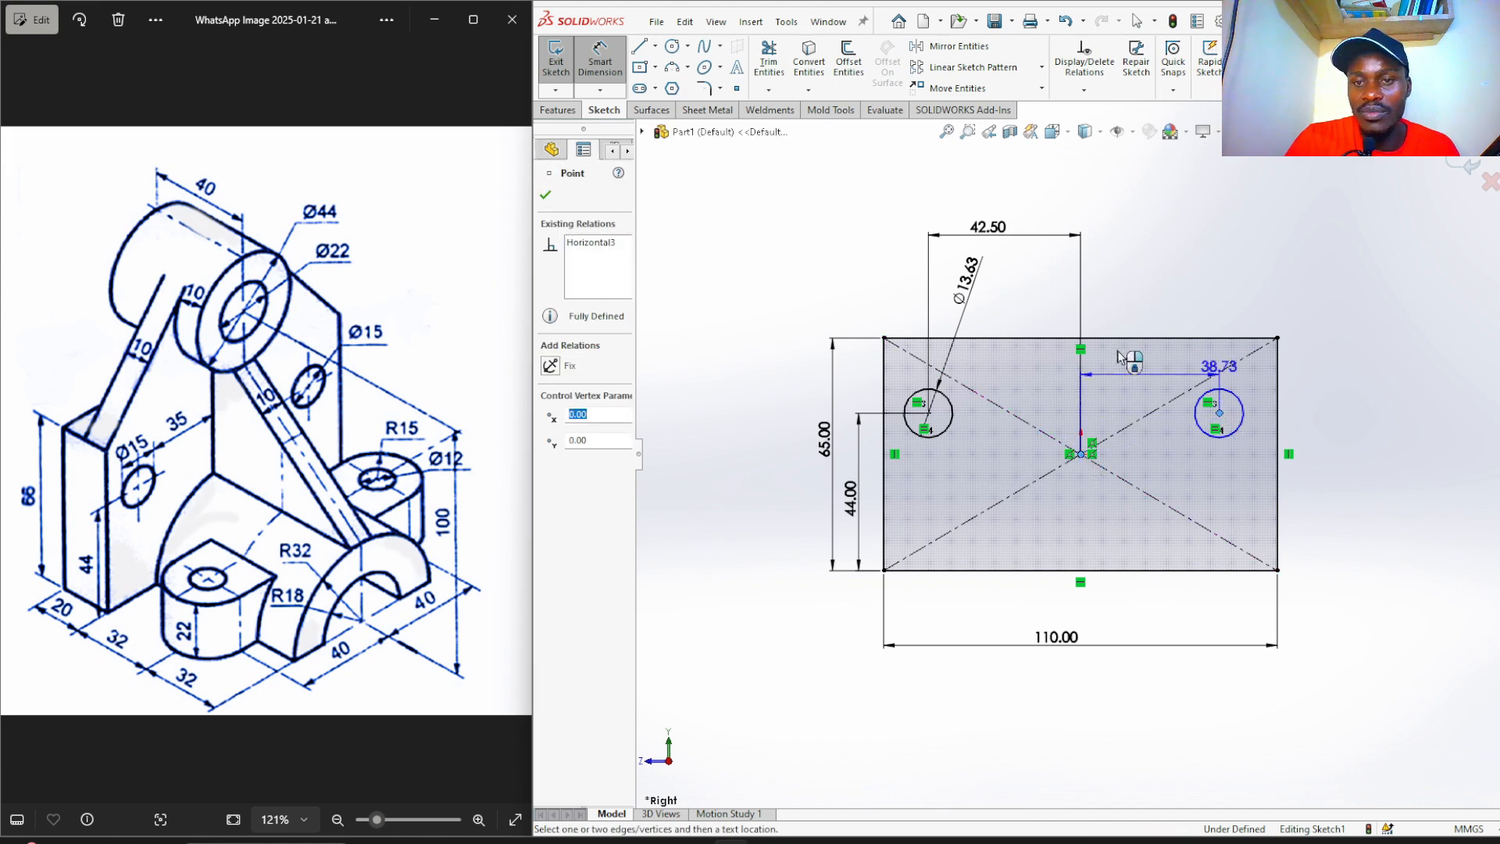
pyautogui.click(1124, 298)
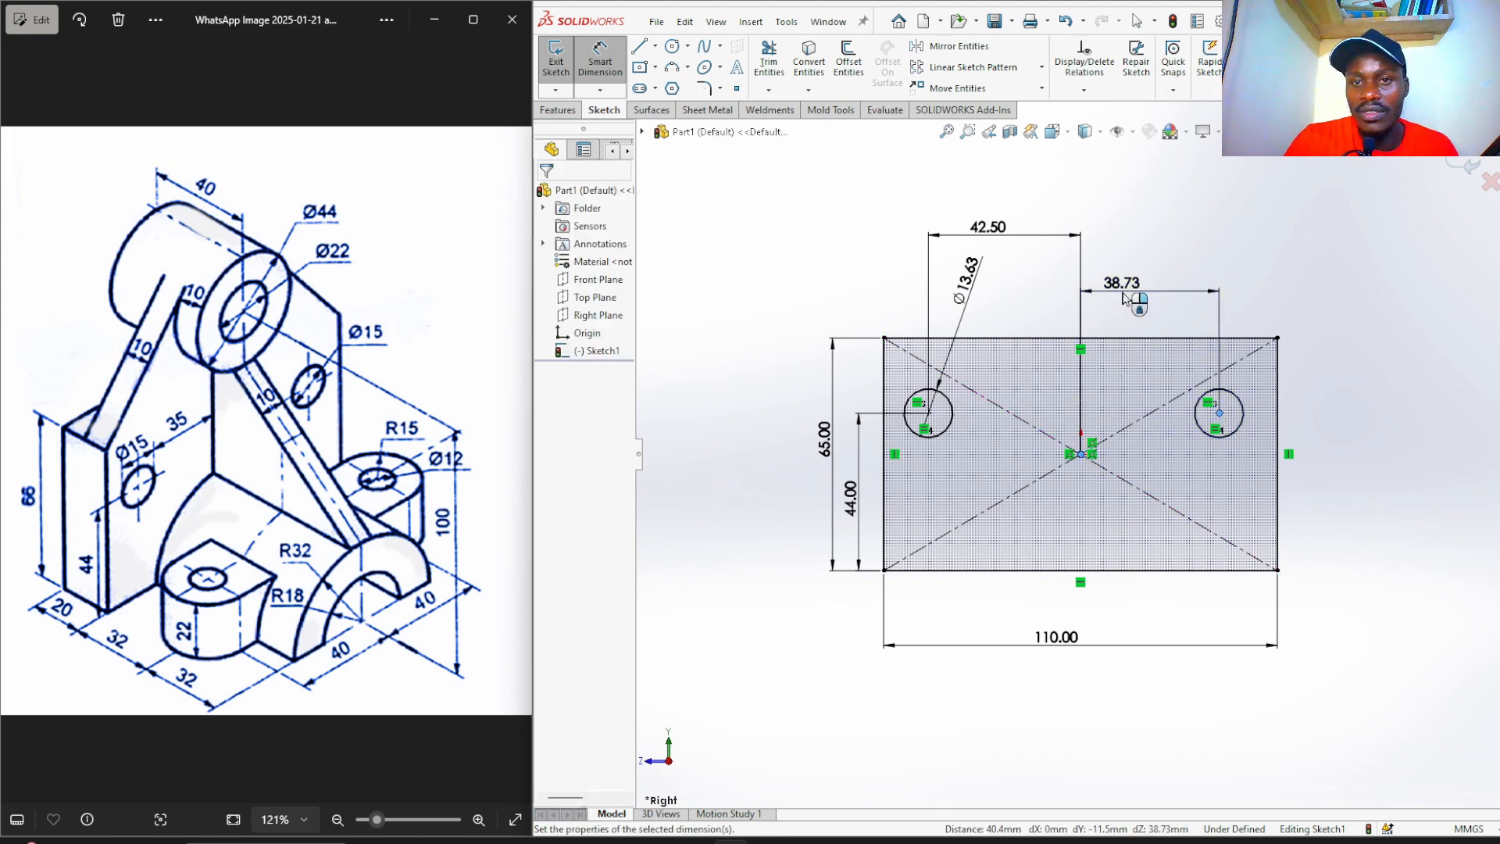
pyautogui.write('42')
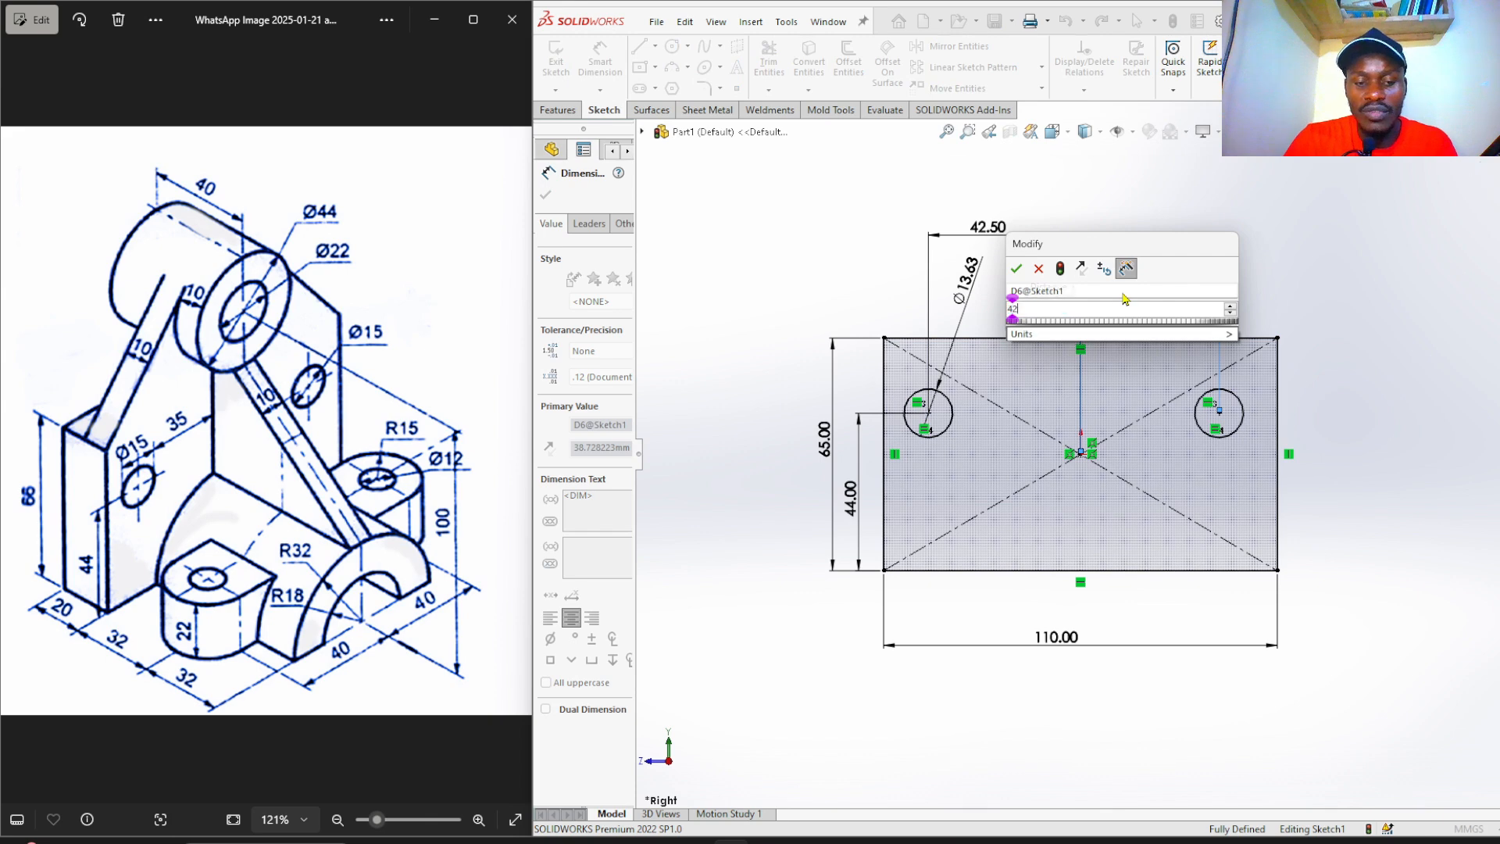
pyautogui.write('.5')
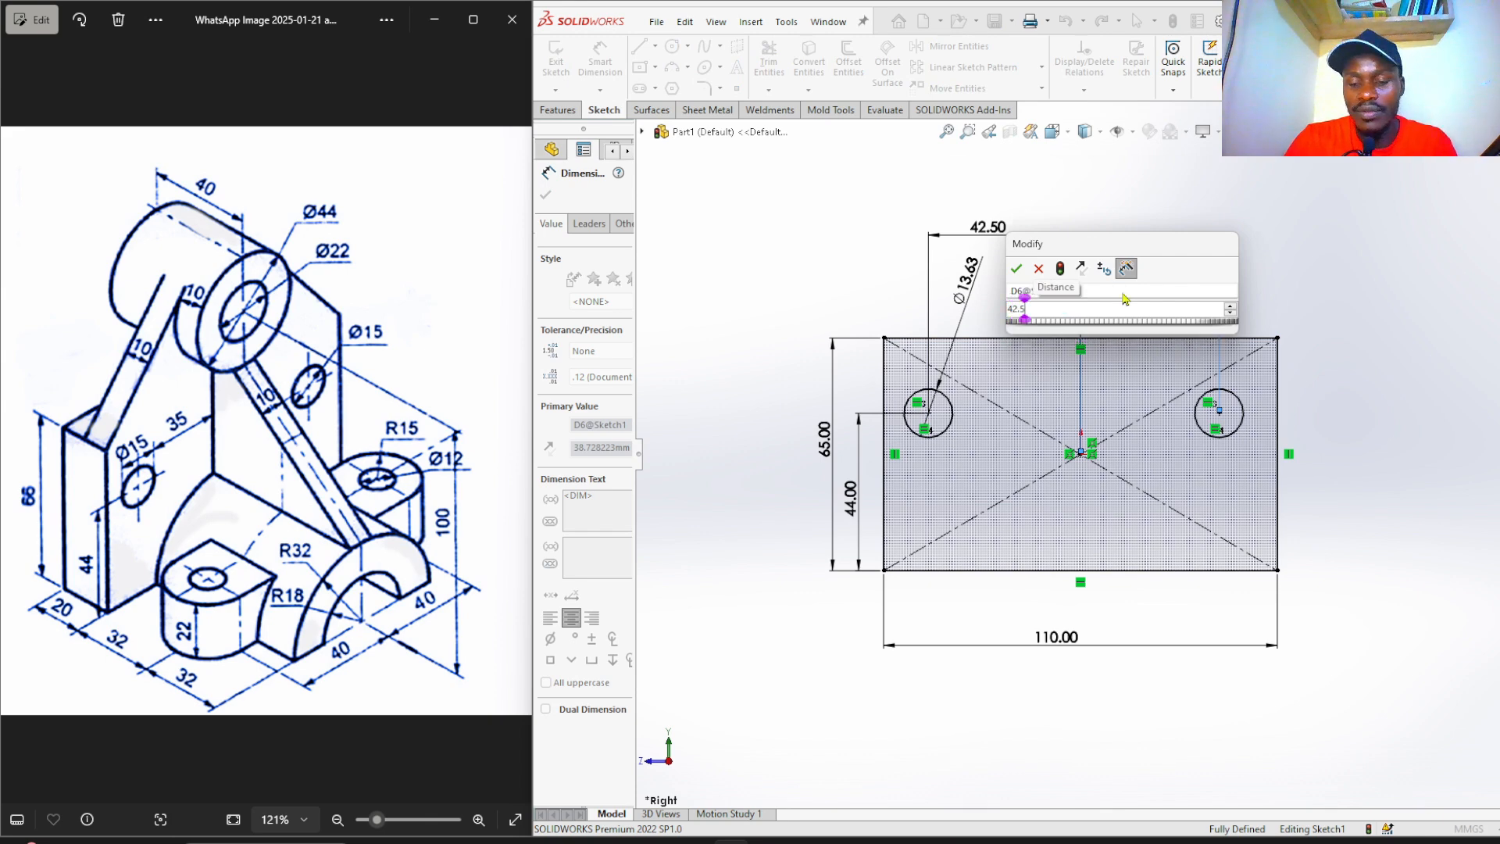
pyautogui.press('Return')
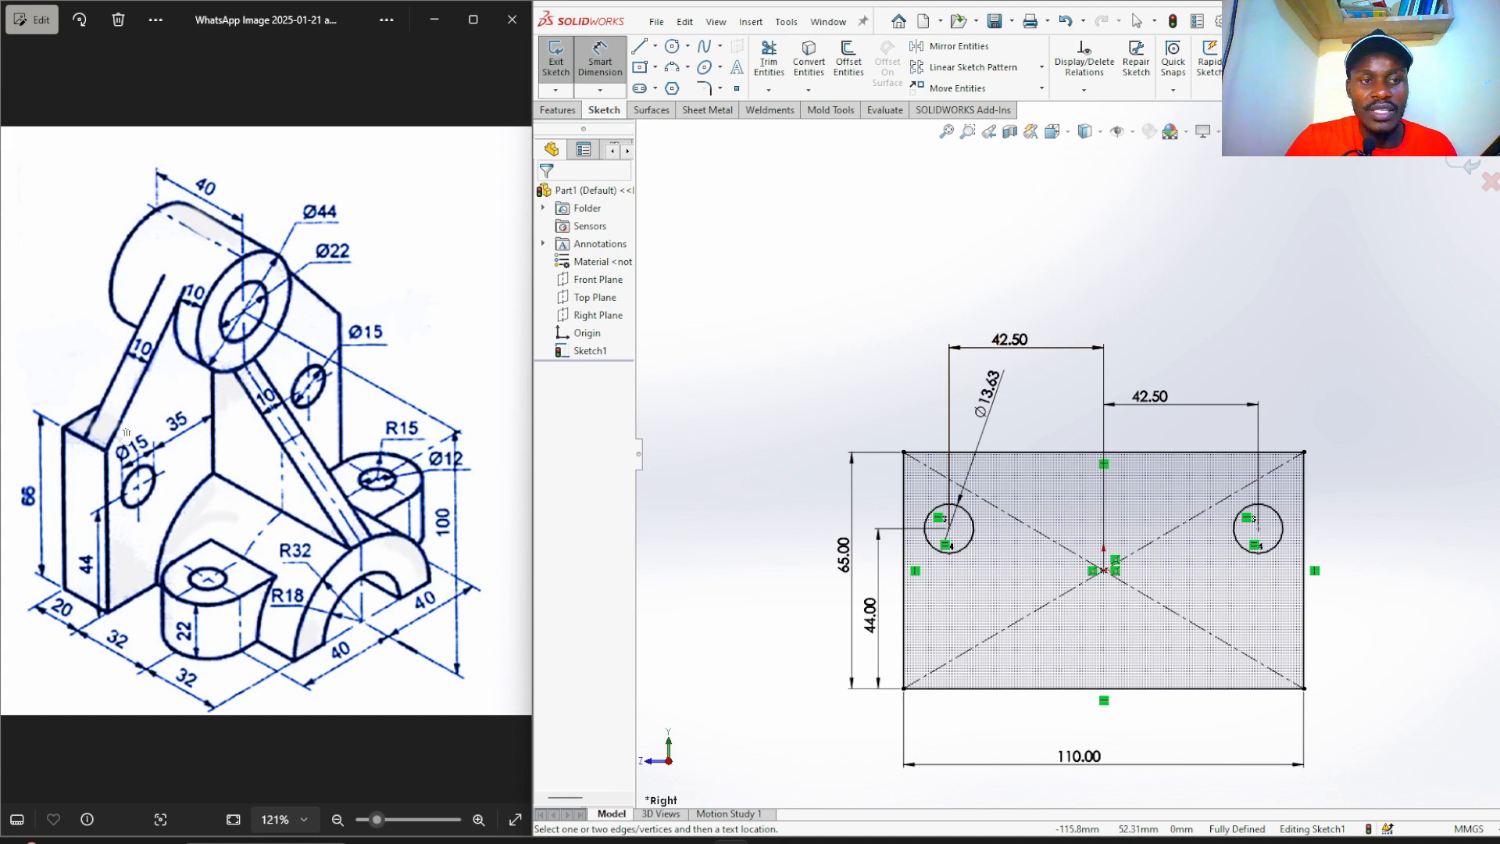
pyautogui.click(642, 48)
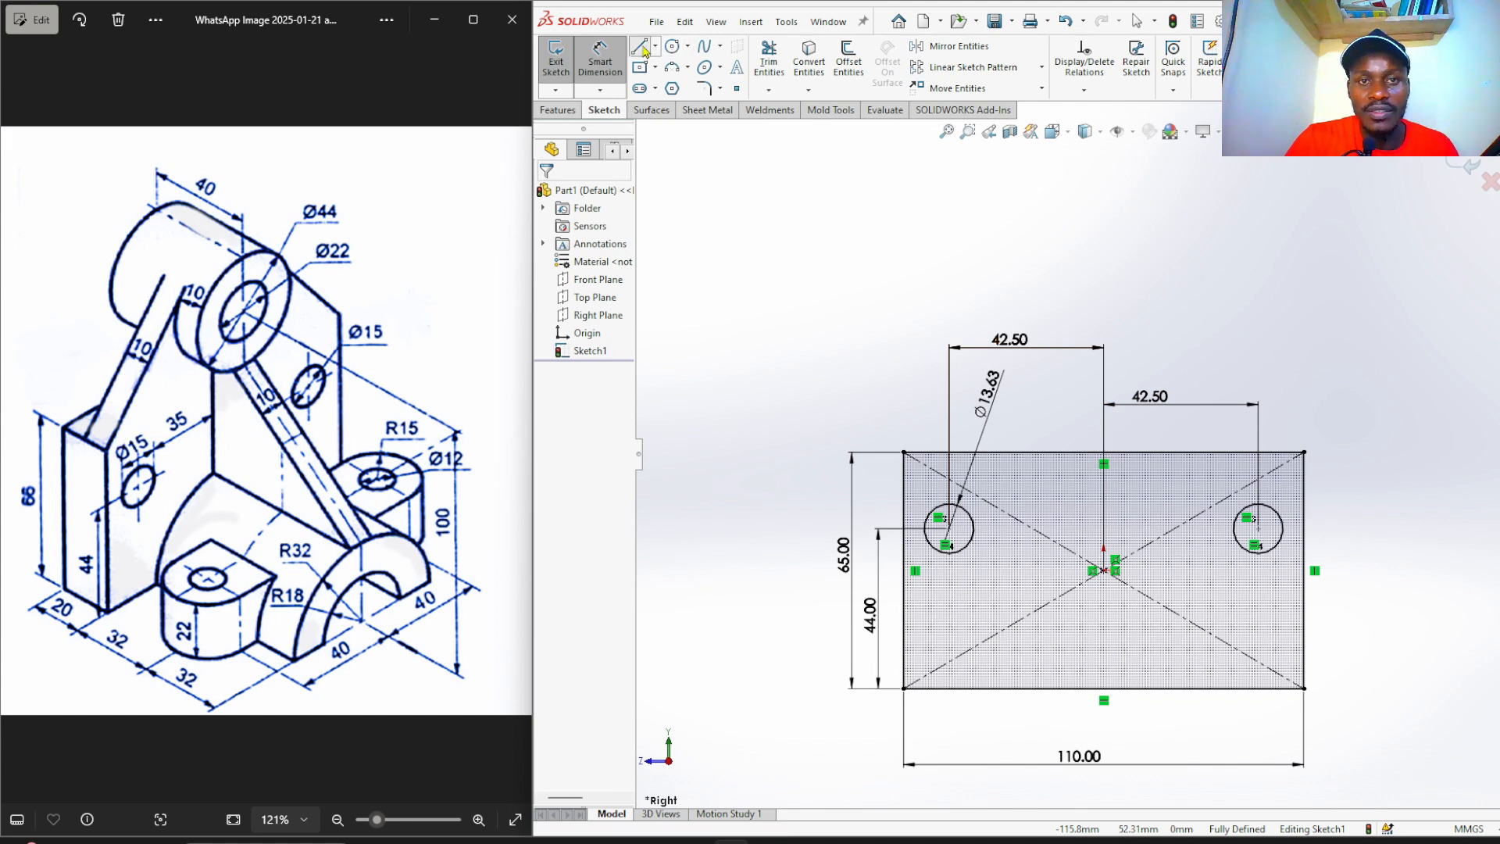
pyautogui.press('Escape')
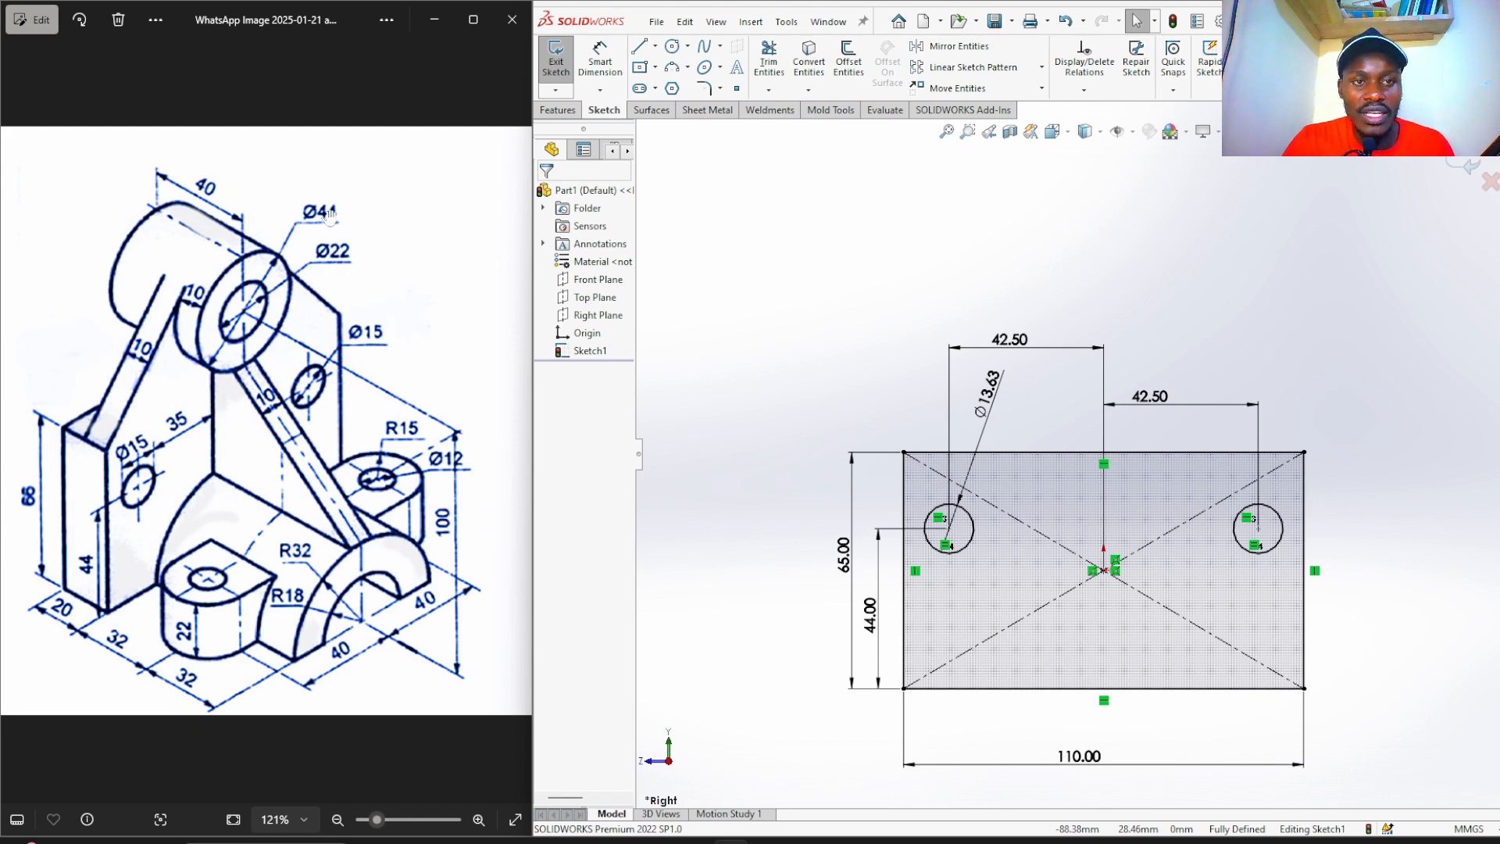
# Draw two concentric circles above the base rectangle.
pyautogui.click(670, 49)
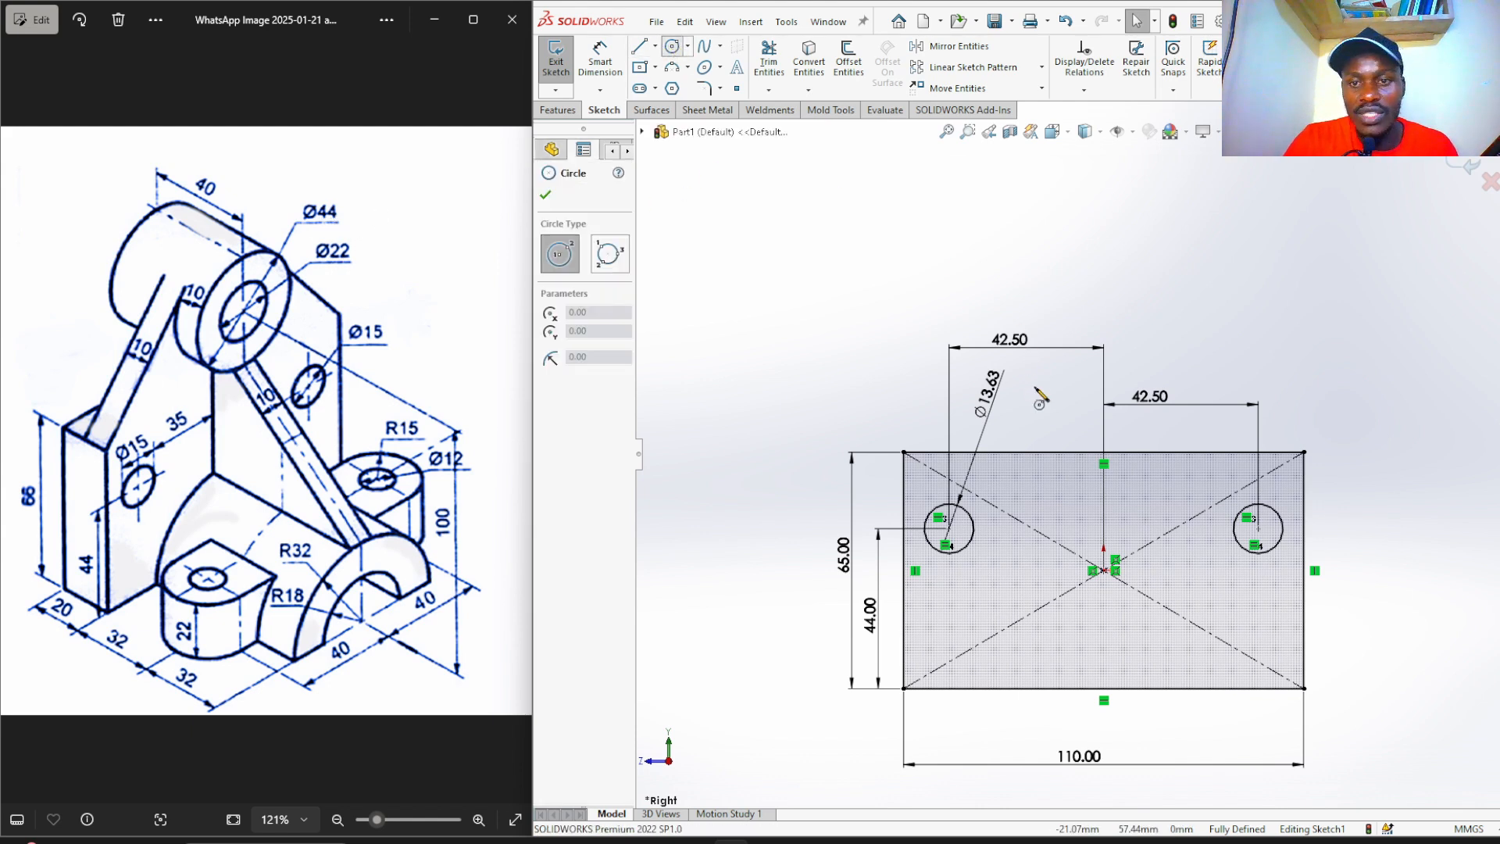
pyautogui.click(1103, 275)
pyautogui.click(1145, 284)
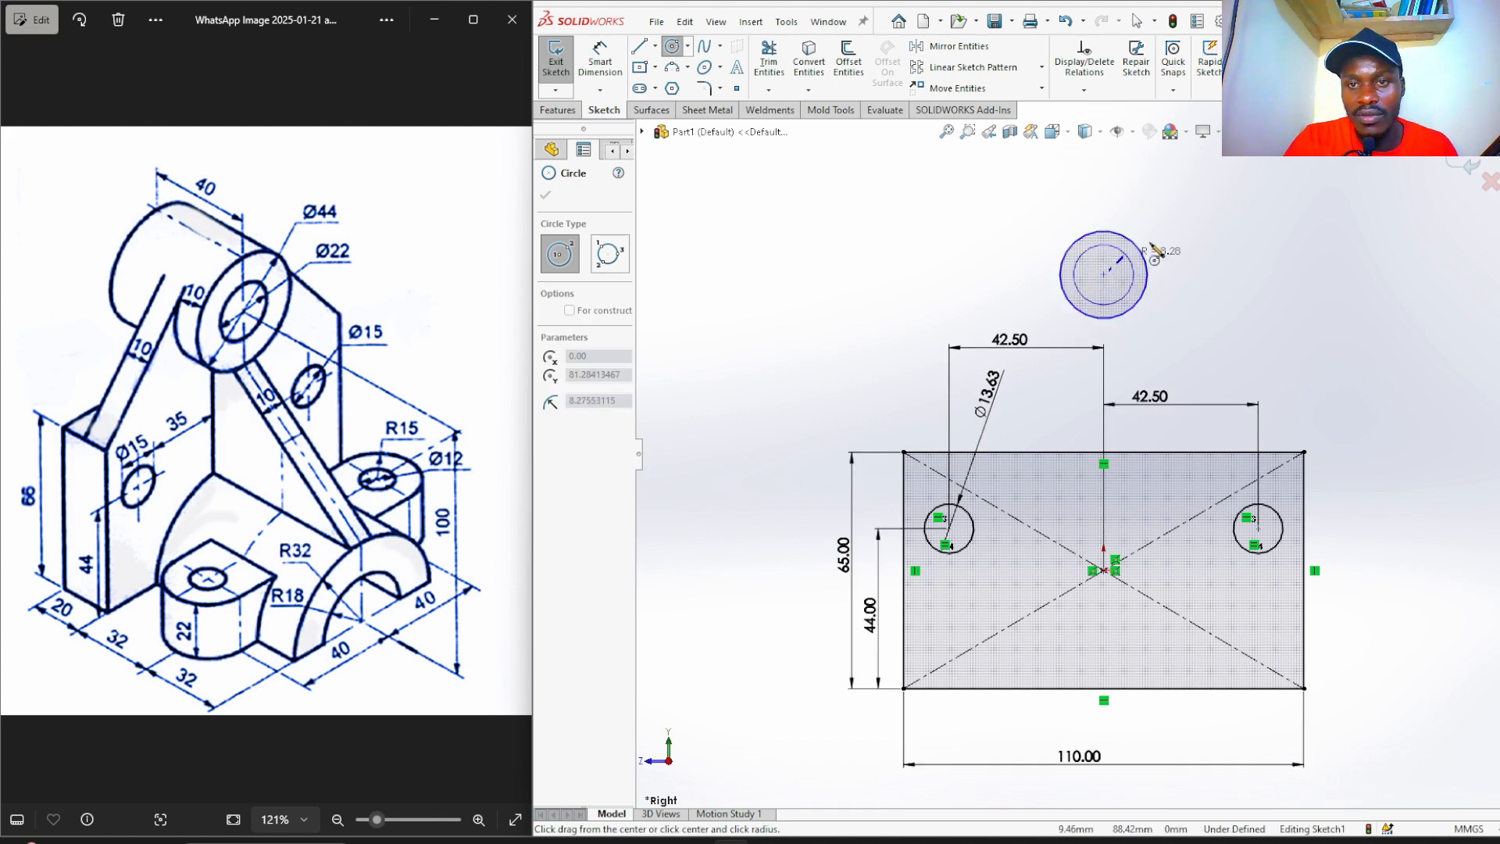
pyautogui.click(1103, 274)
pyautogui.click(1170, 231)
# Dimension the circles' centre 100 mm above the base's bottom edge.
pyautogui.moveTo(874, 283); pyautogui.dragTo(865, 217, button='right')
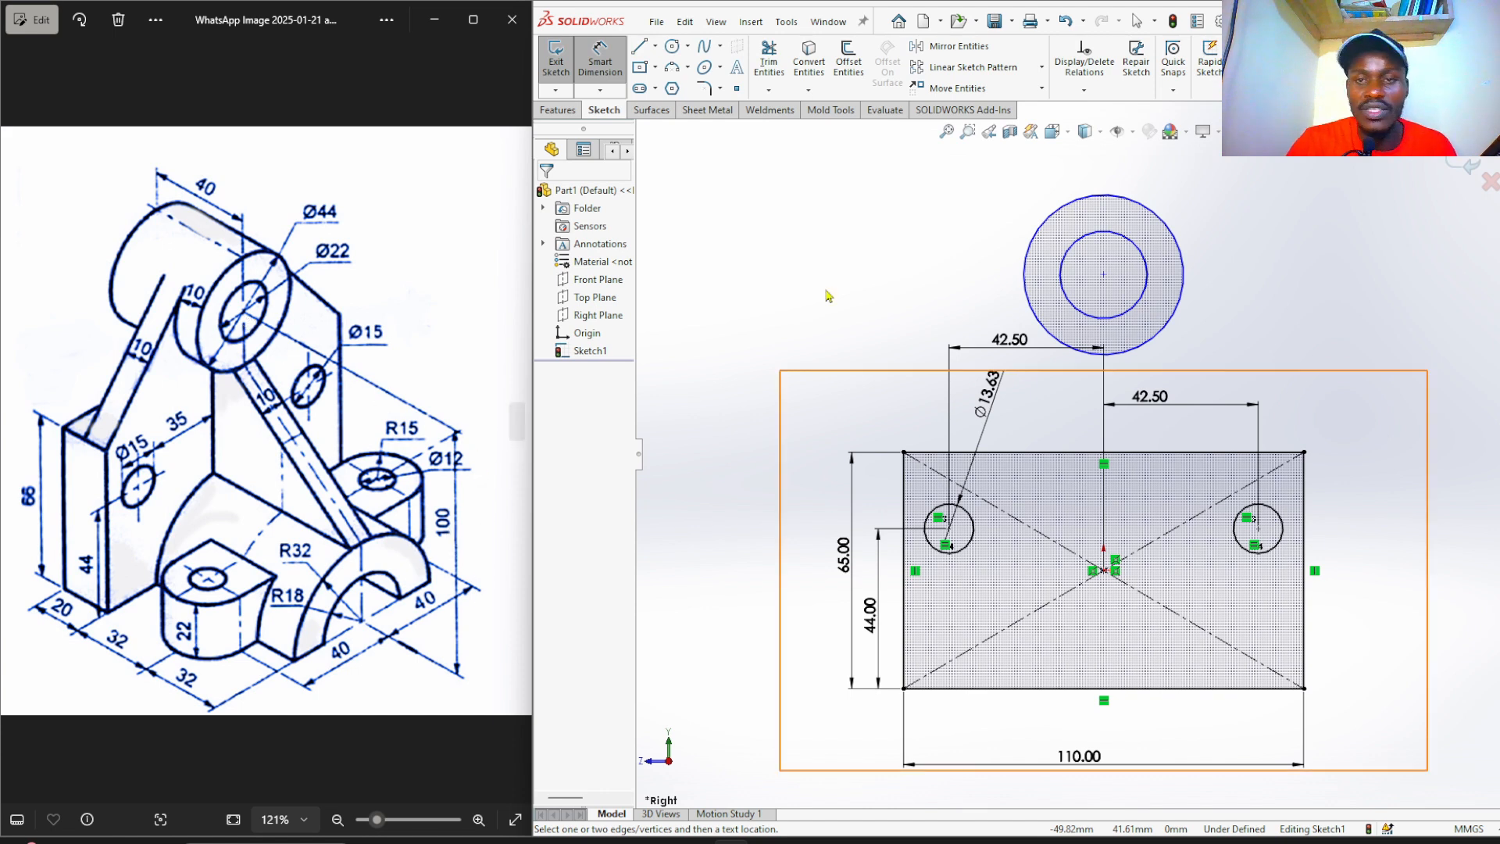
pyautogui.click(1103, 276)
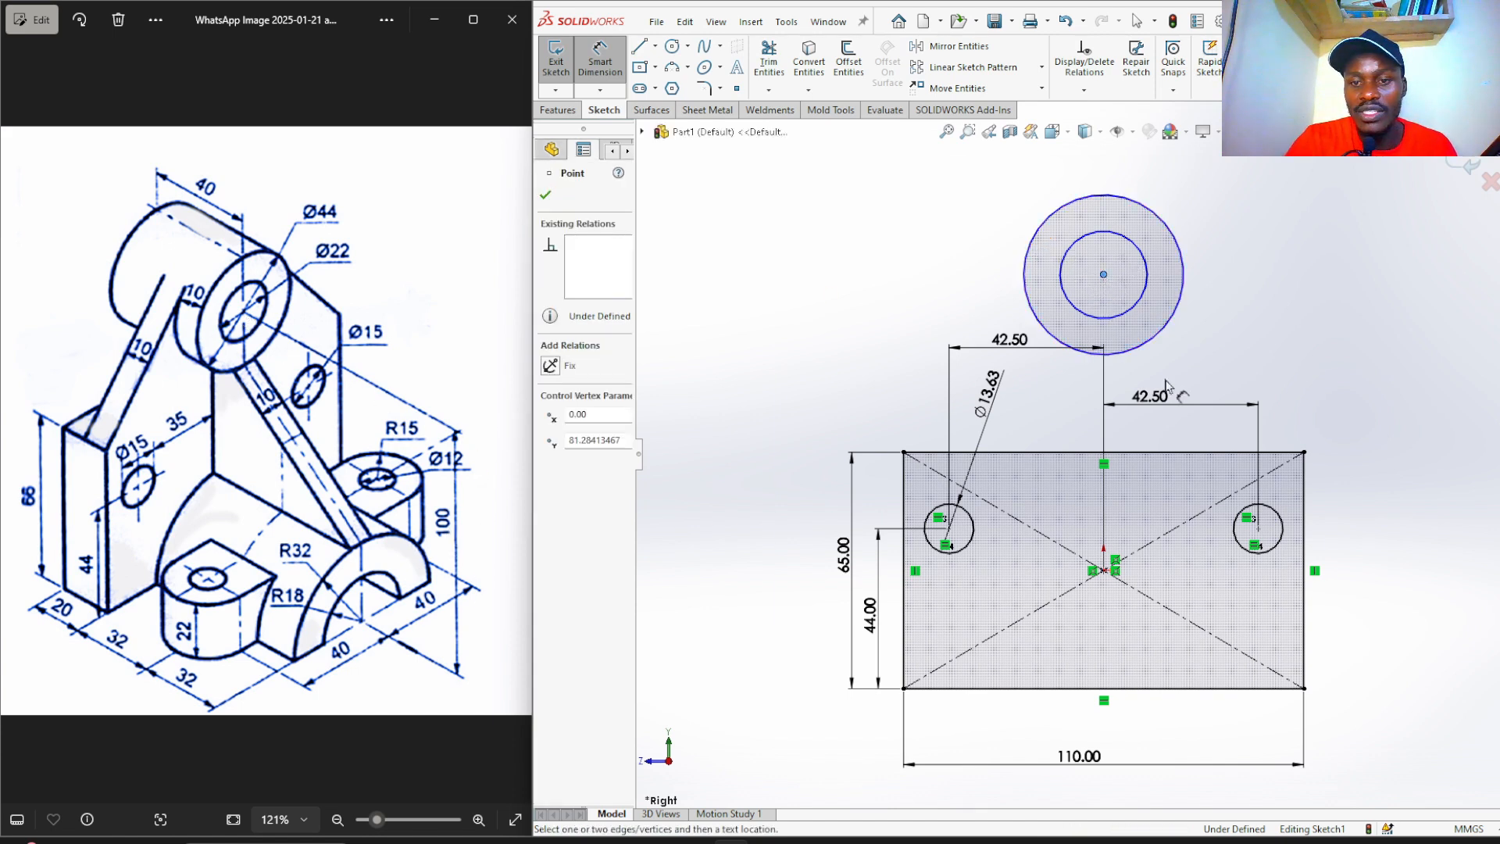
pyautogui.click(1127, 698)
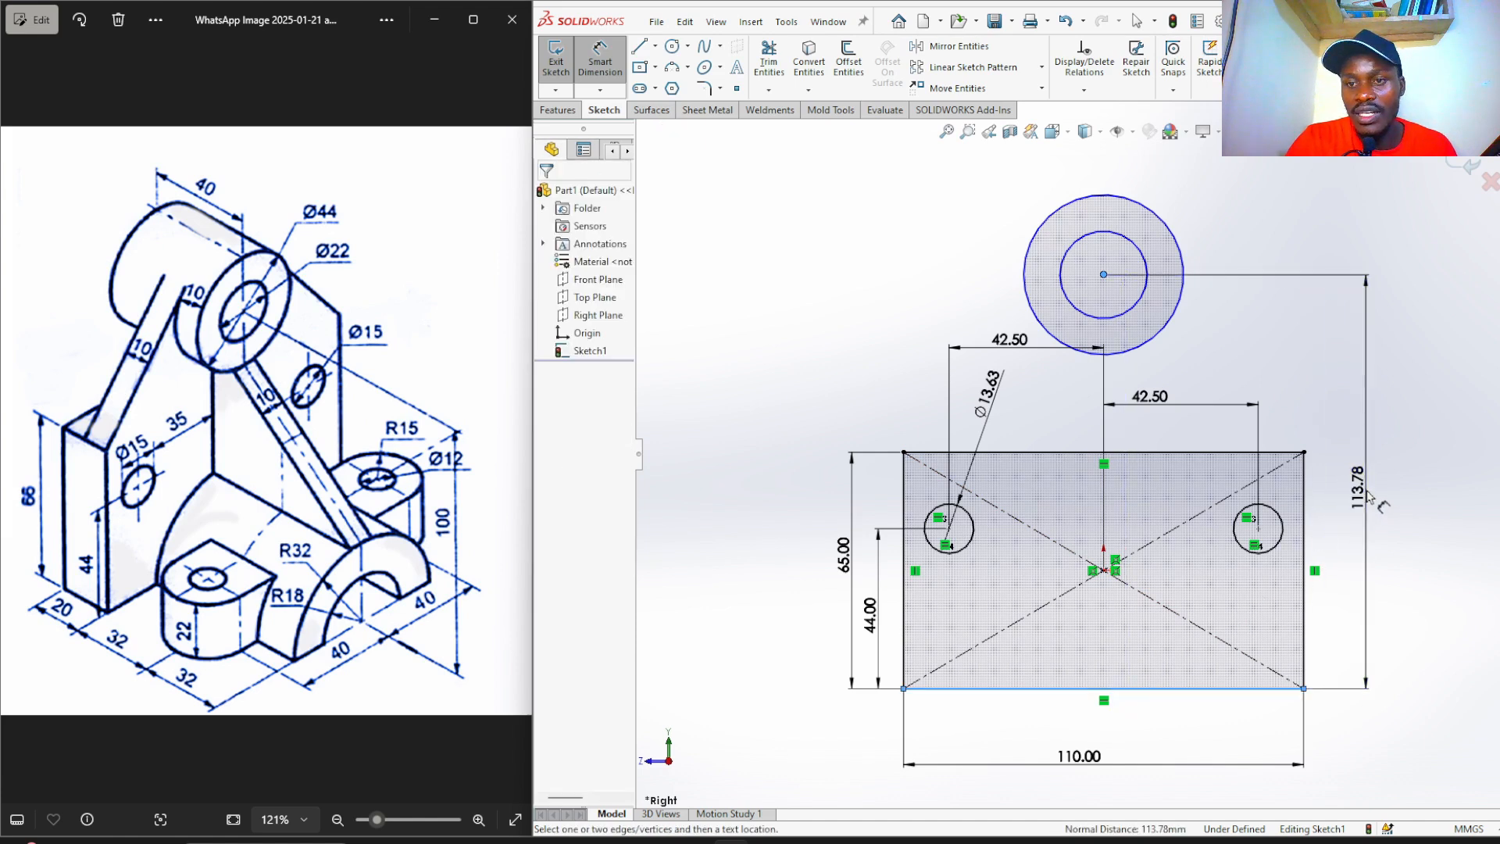
pyautogui.click(1368, 498)
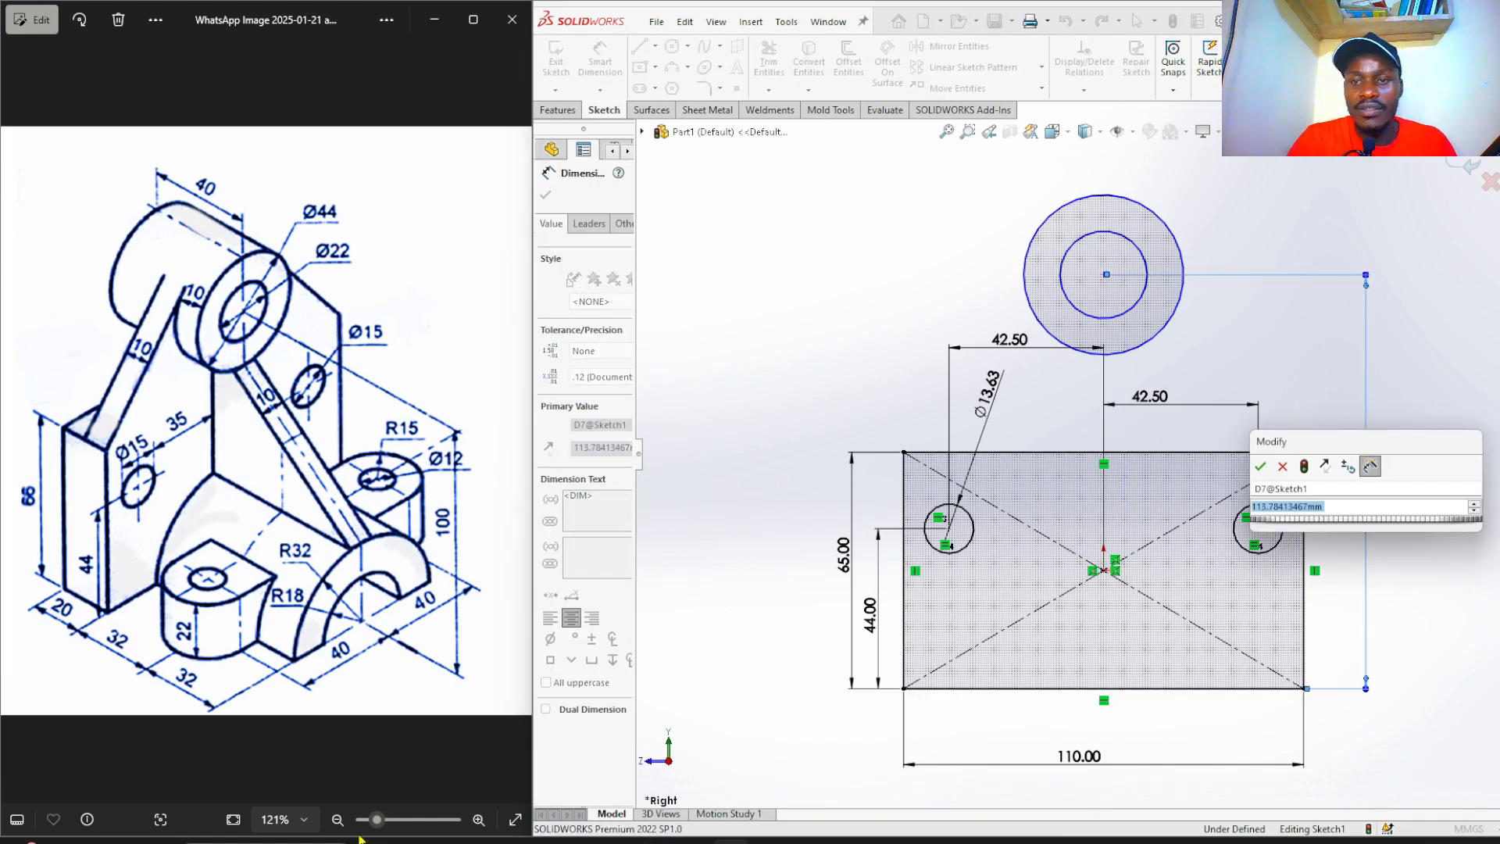
pyautogui.write('100')
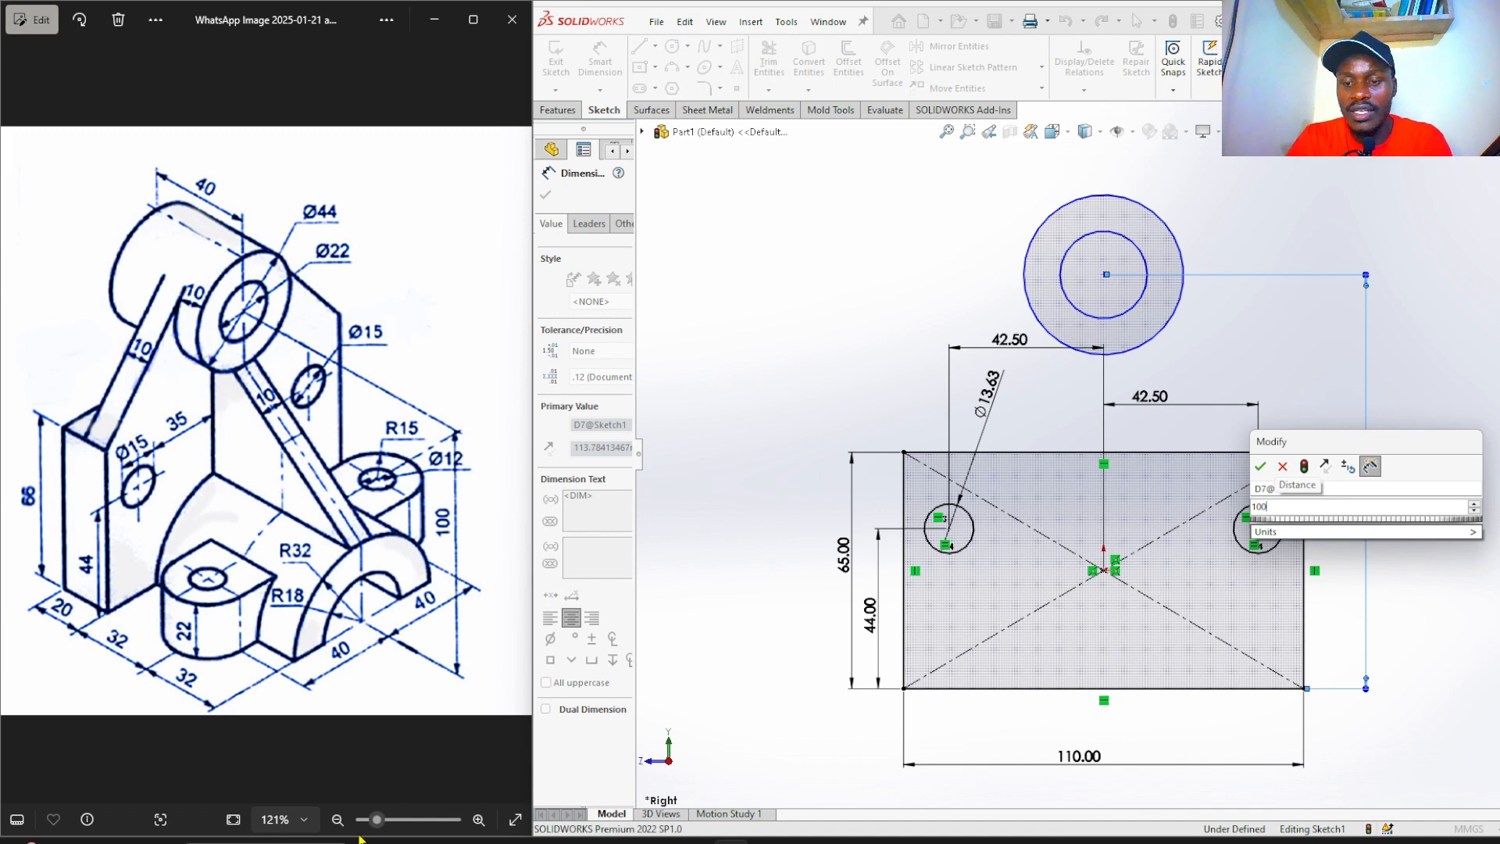
pyautogui.press('Return')
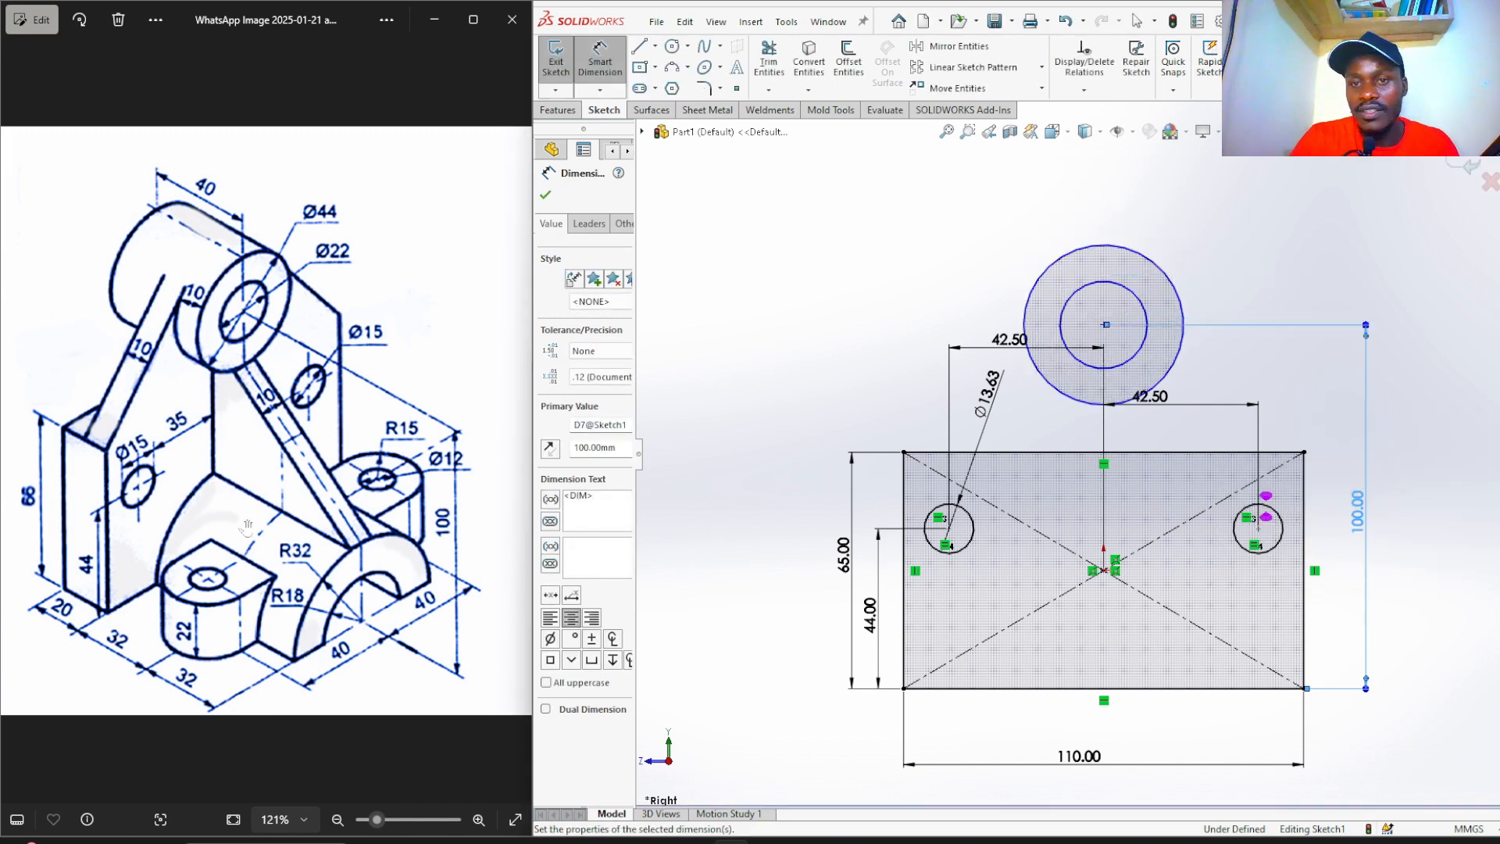
pyautogui.click(888, 251)
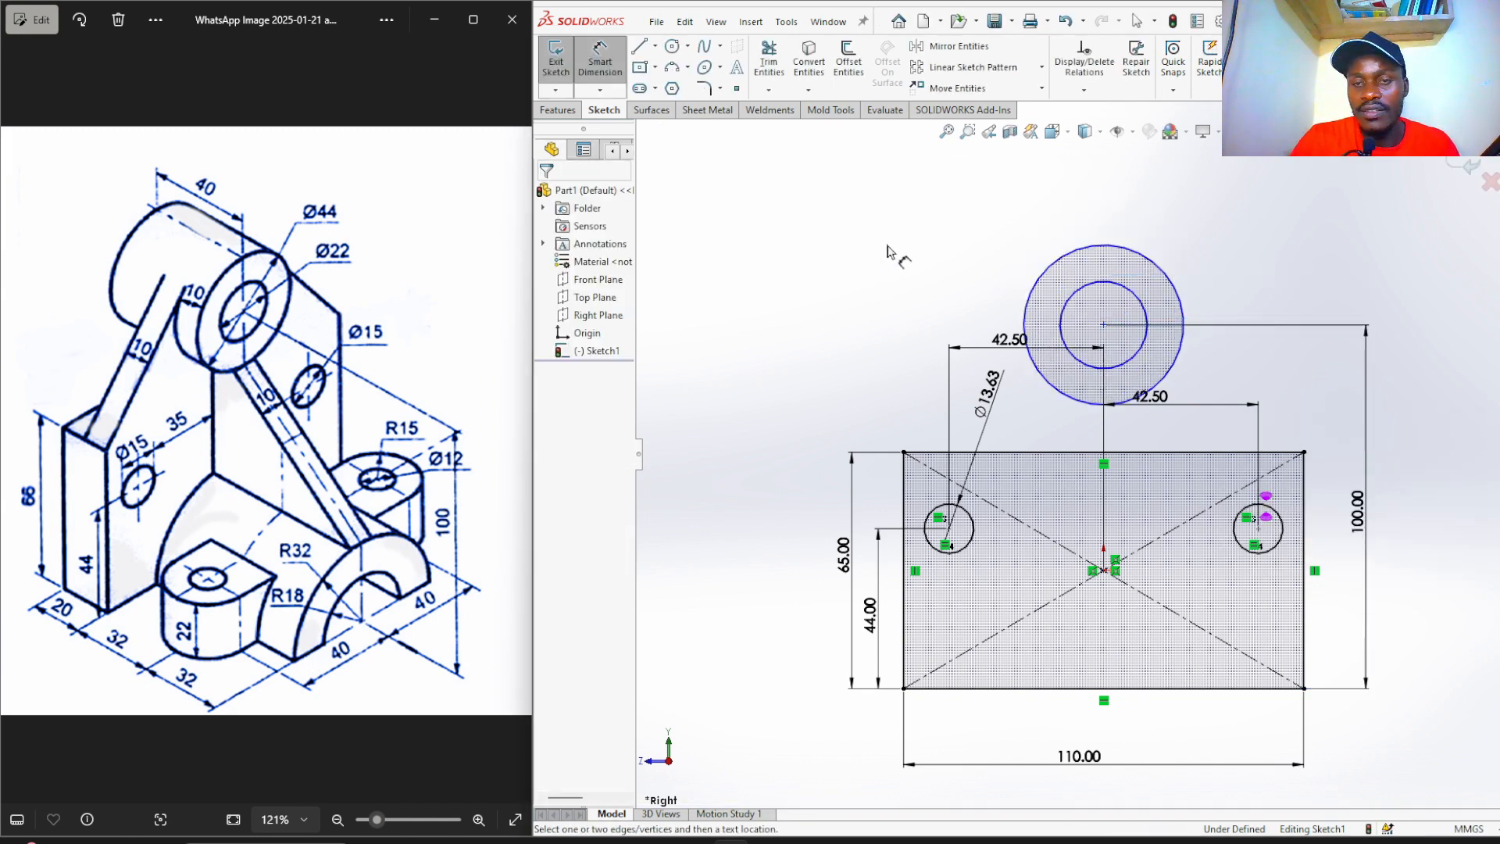
# Set the inner circle diameter to 22 and the outer to 44.
pyautogui.click(1107, 288)
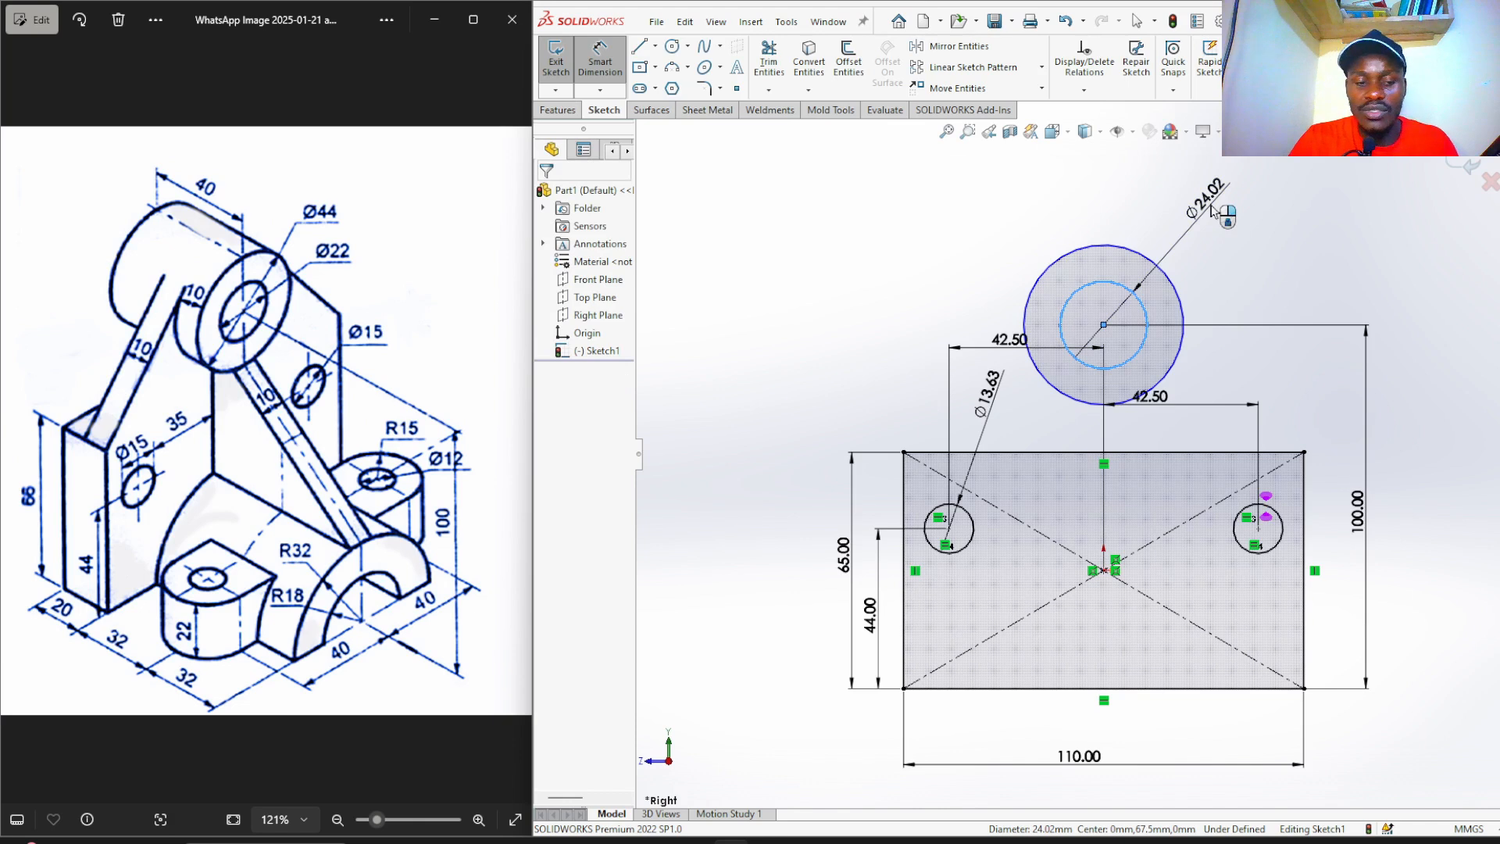
pyautogui.click(1211, 212)
pyautogui.write('2')
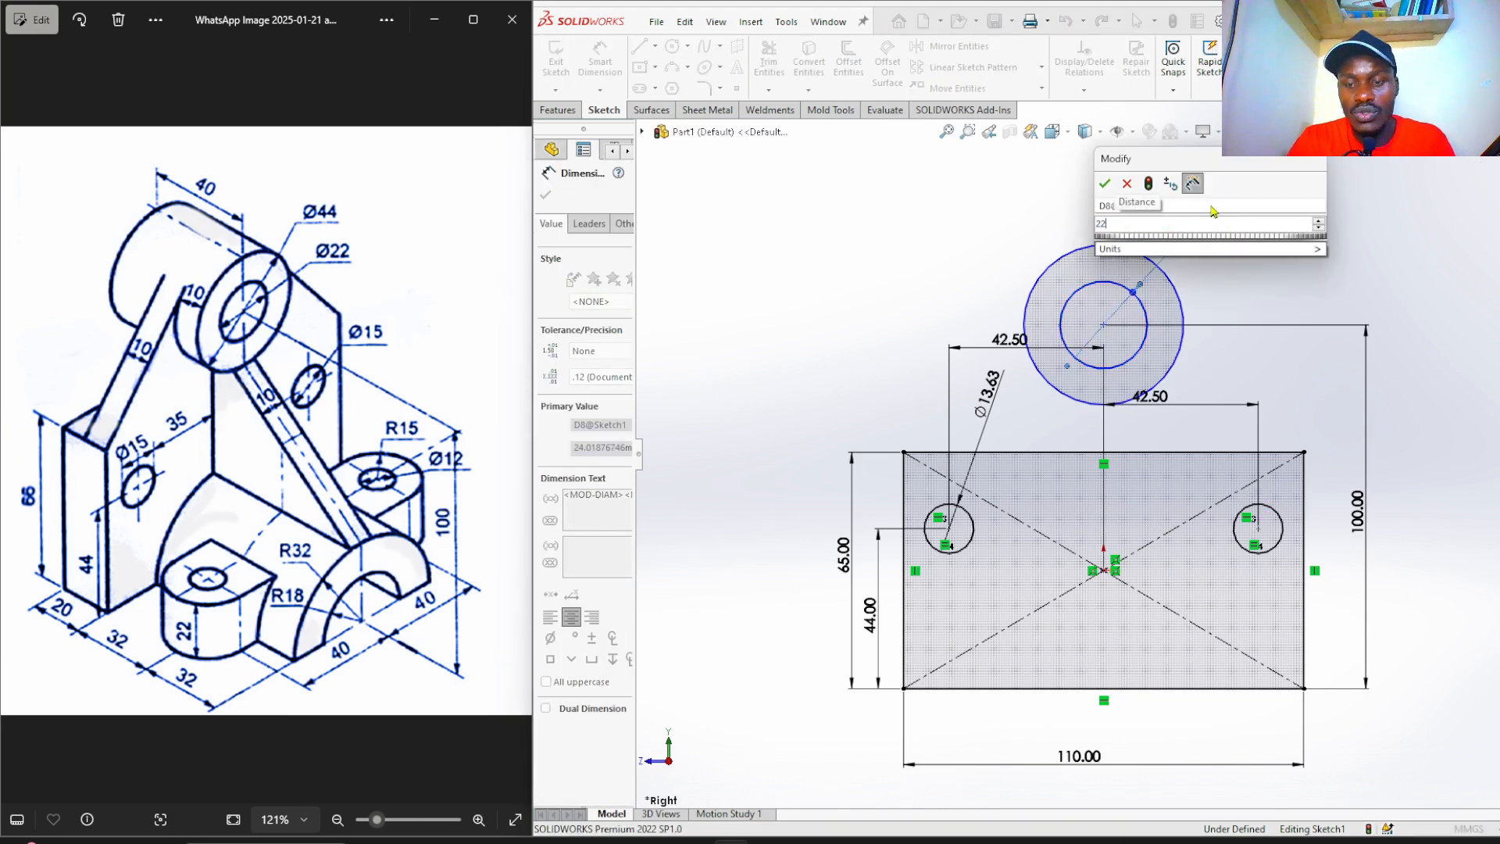
pyautogui.write('2')
pyautogui.press('Return')
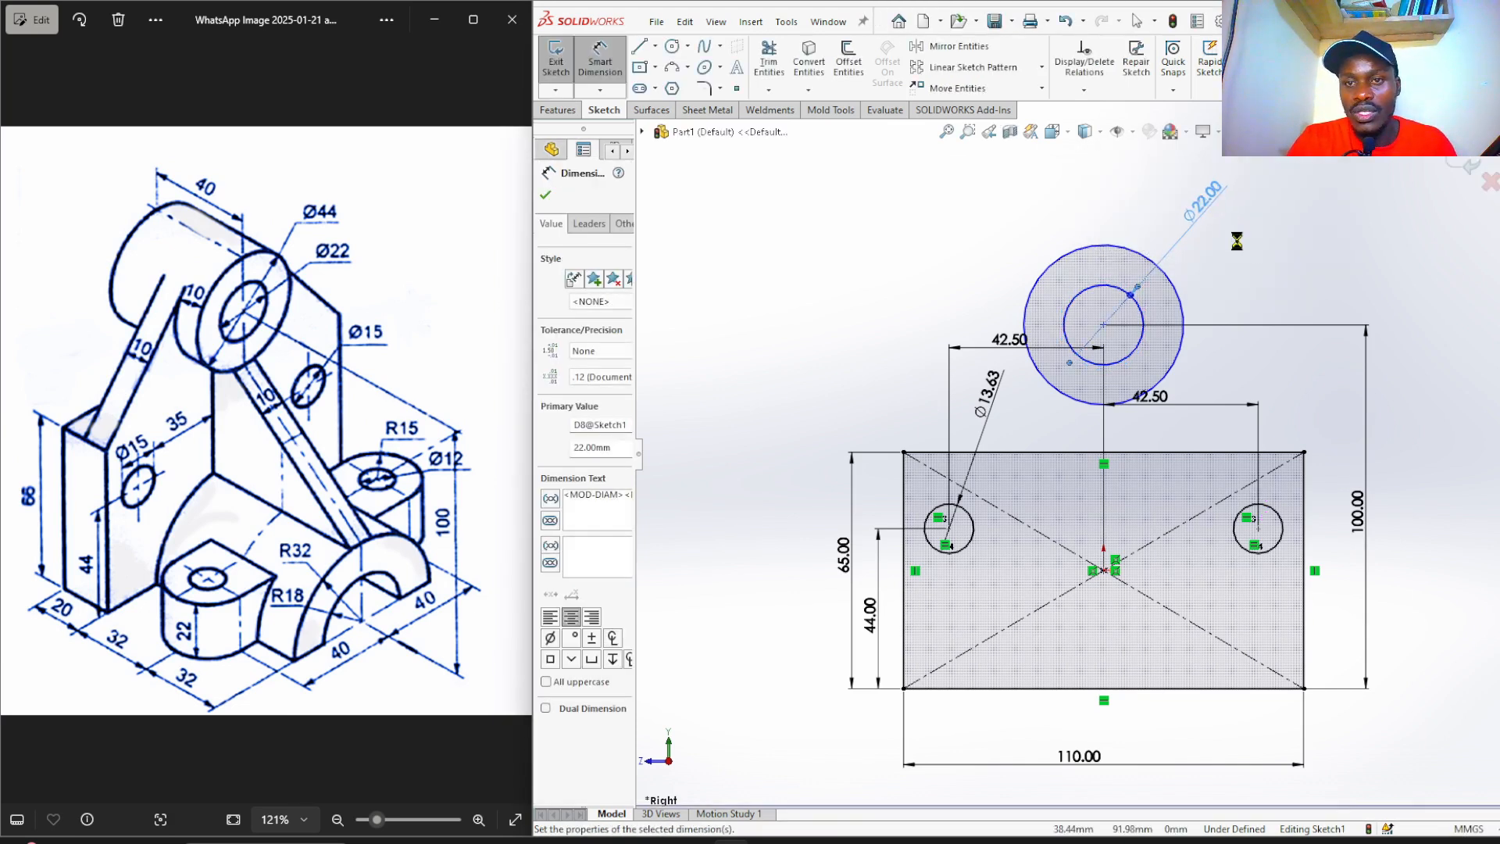
pyautogui.click(1182, 310)
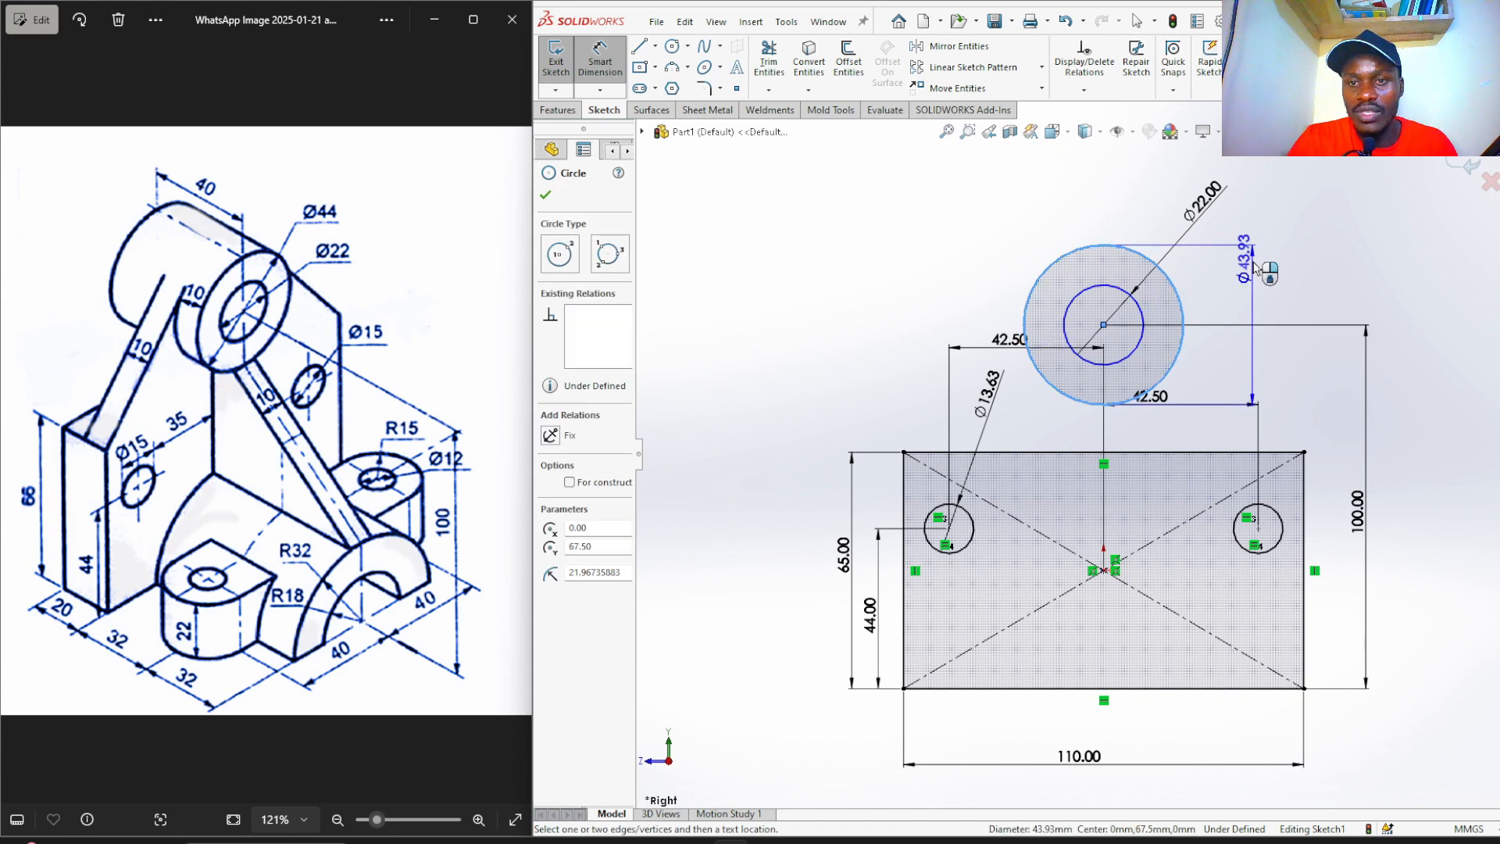
pyautogui.click(1253, 267)
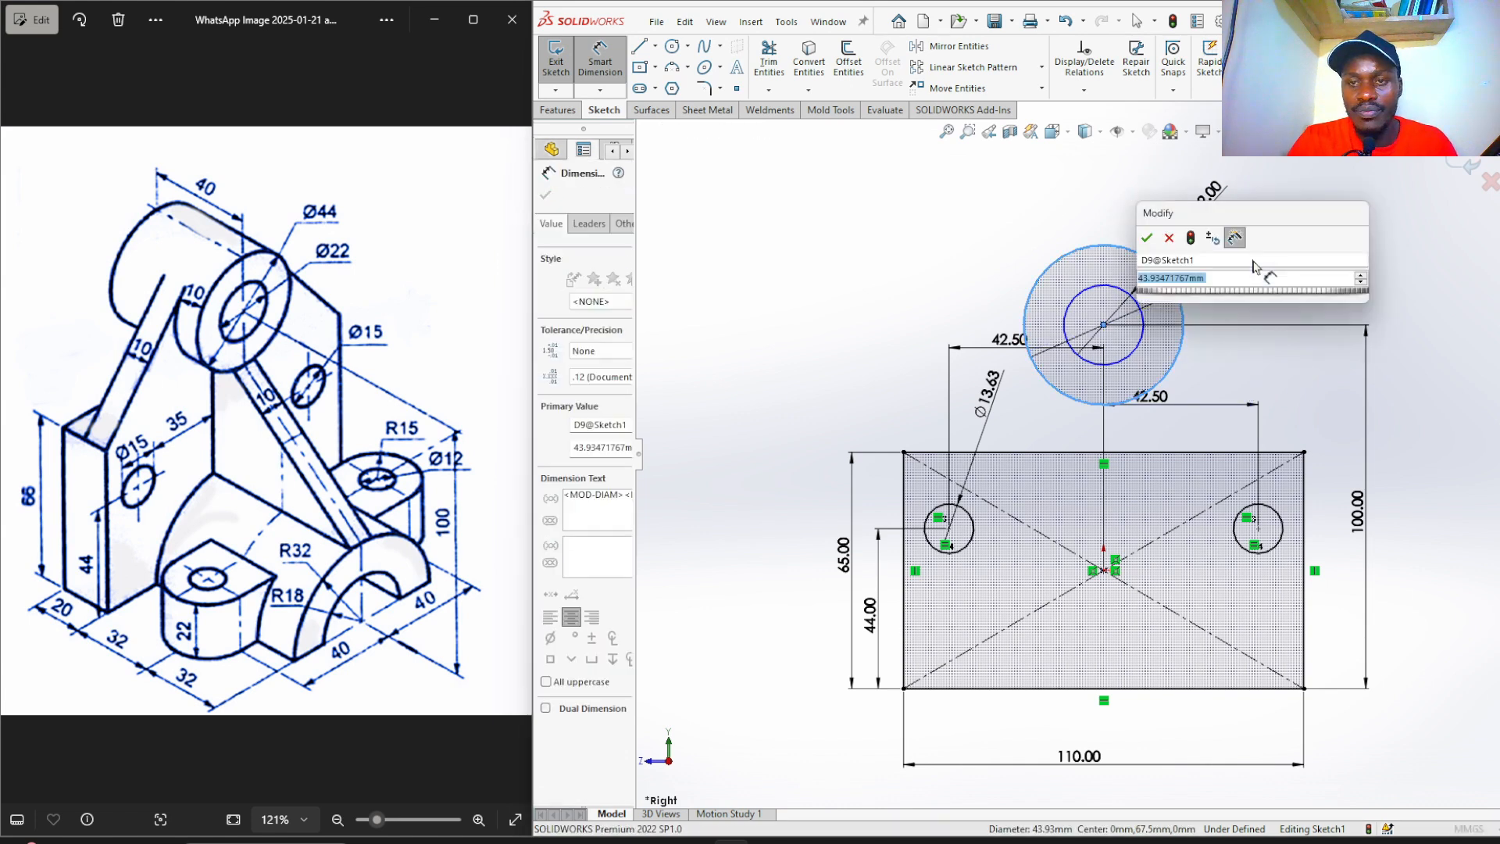
pyautogui.write('44')
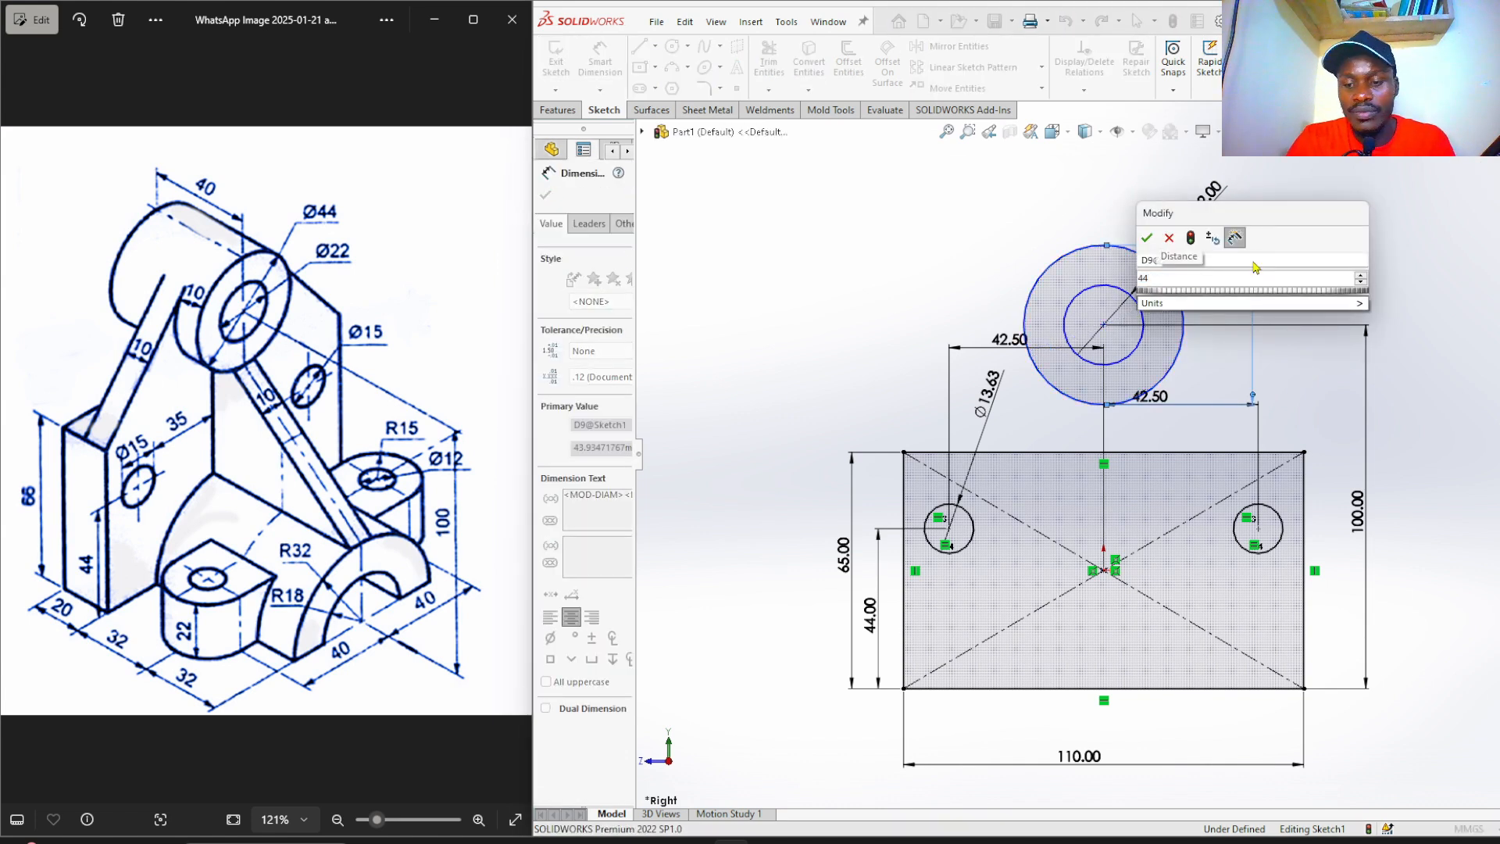
pyautogui.press('Return')
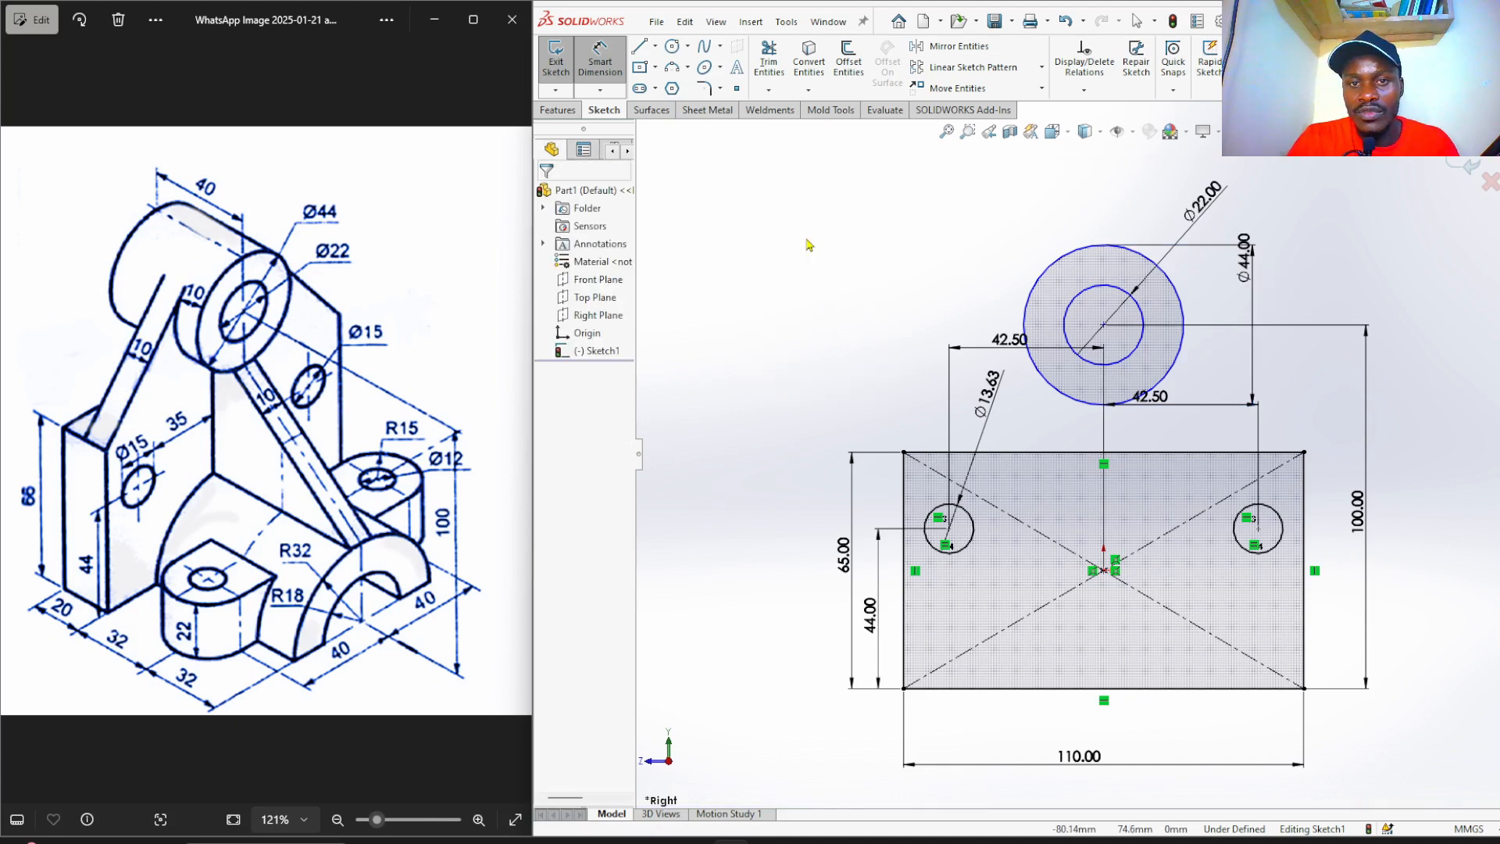
pyautogui.press('Escape')
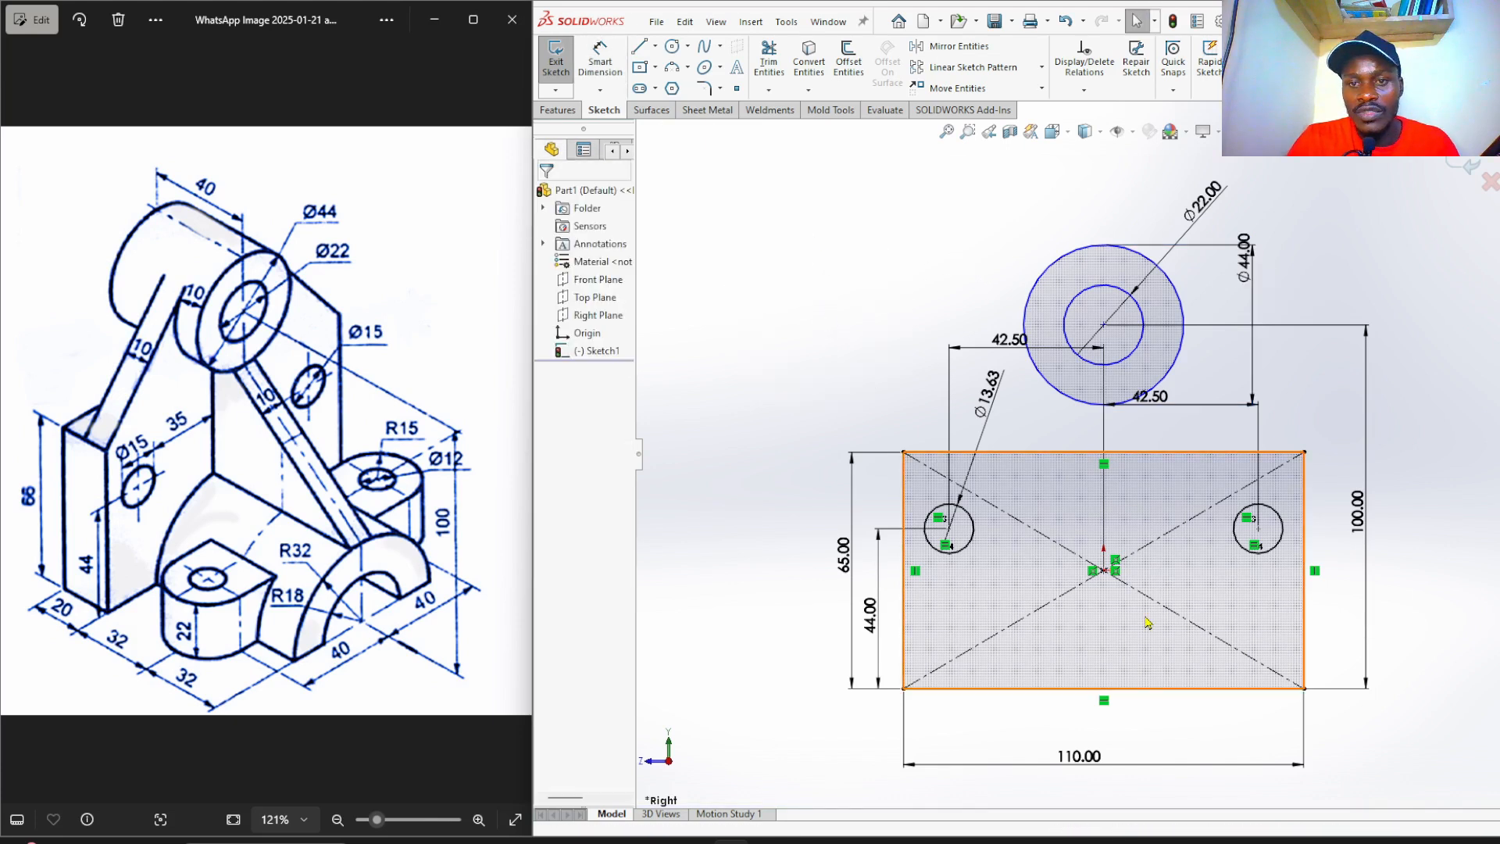
# Add a Vertical relation between the origin and the circles' centre.
pyautogui.click(1104, 571)
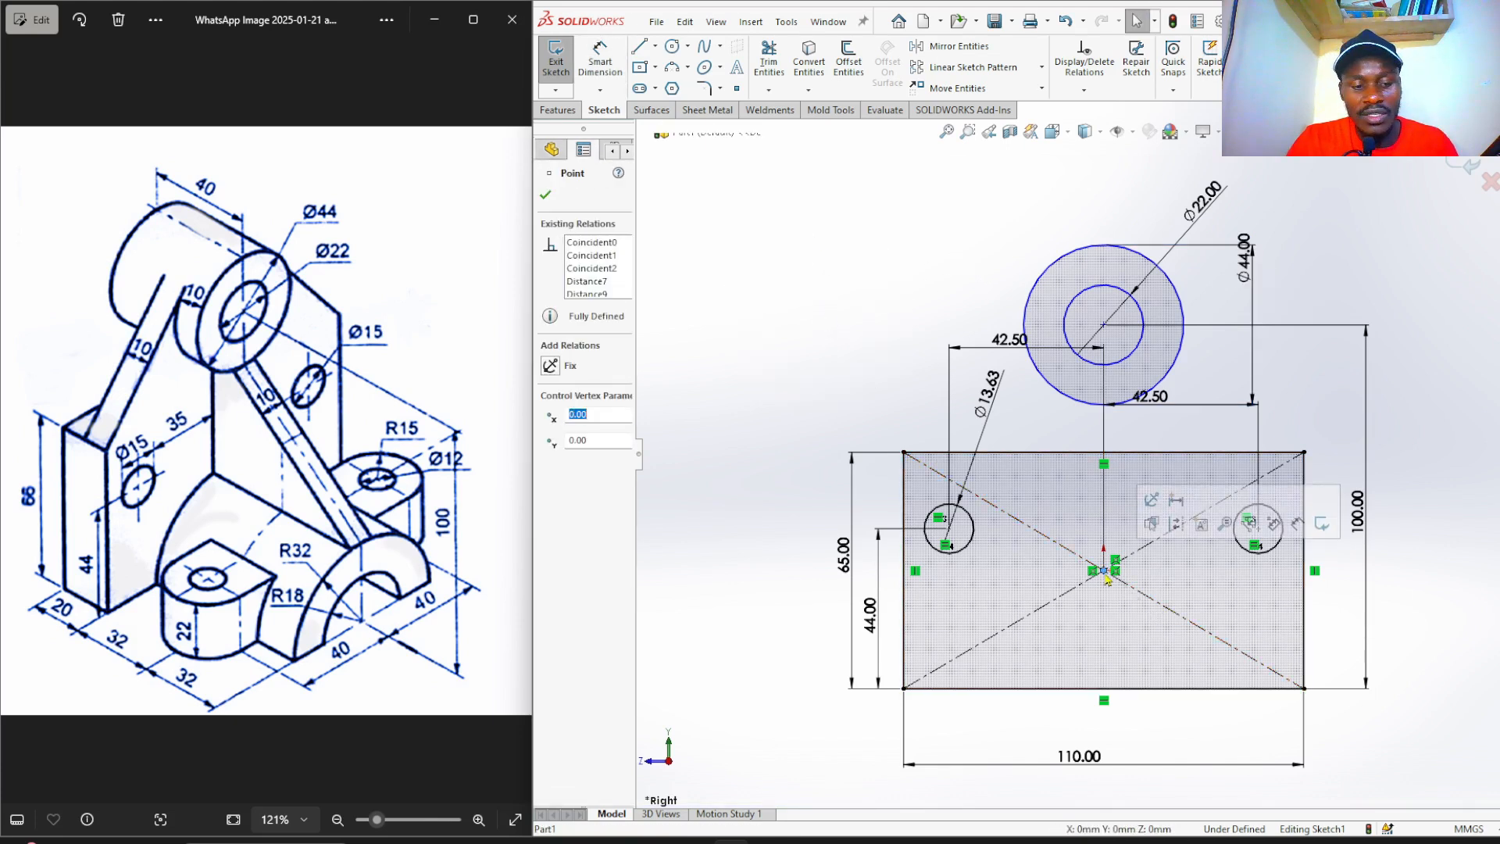
pyautogui.keyDown('ctrl'); pyautogui.click(1104, 326); pyautogui.keyUp('ctrl')
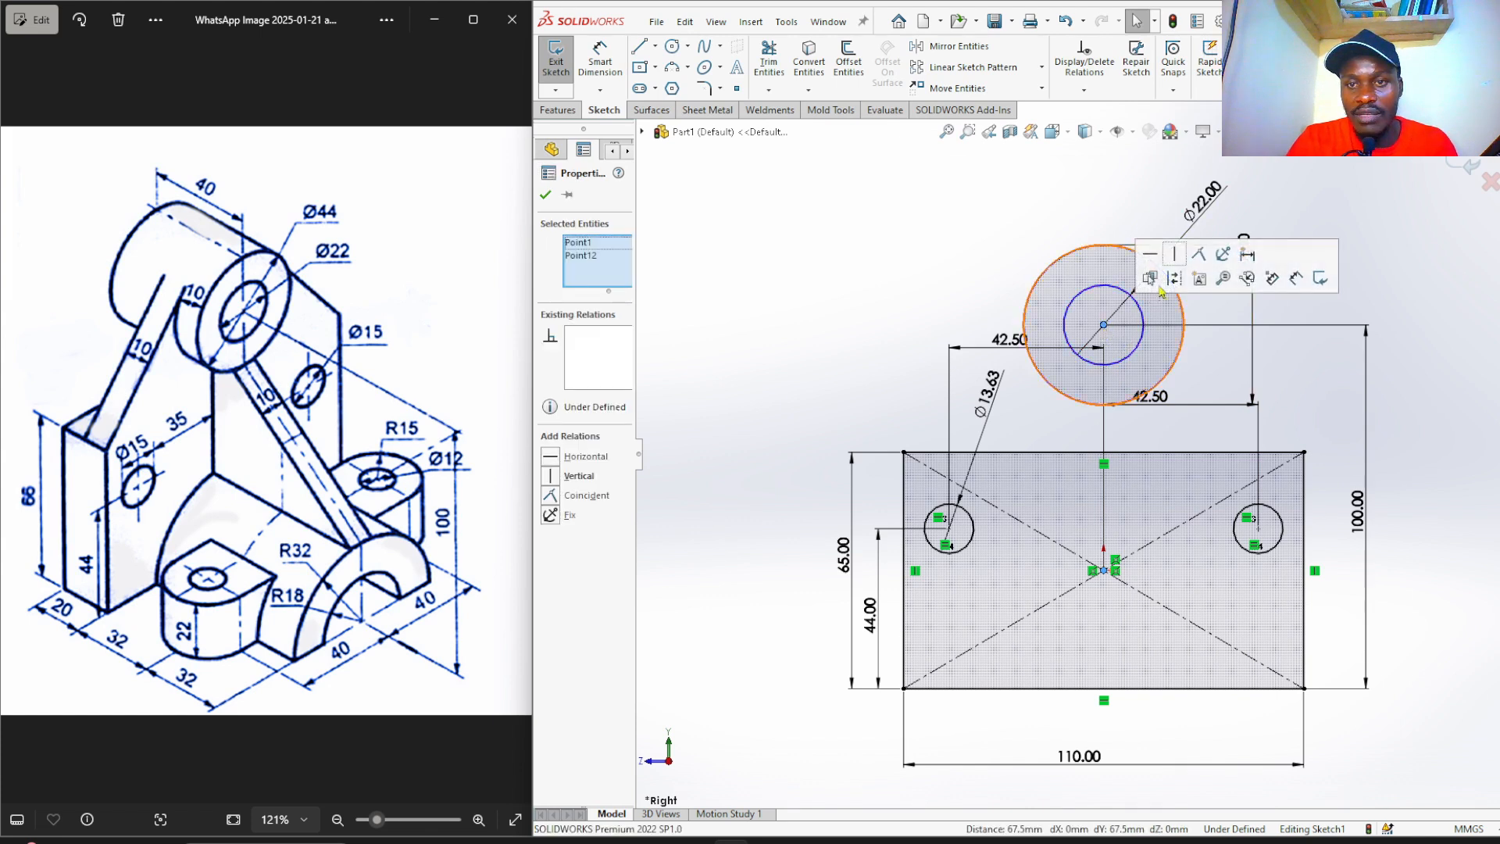
pyautogui.click(1175, 254)
pyautogui.click(896, 288)
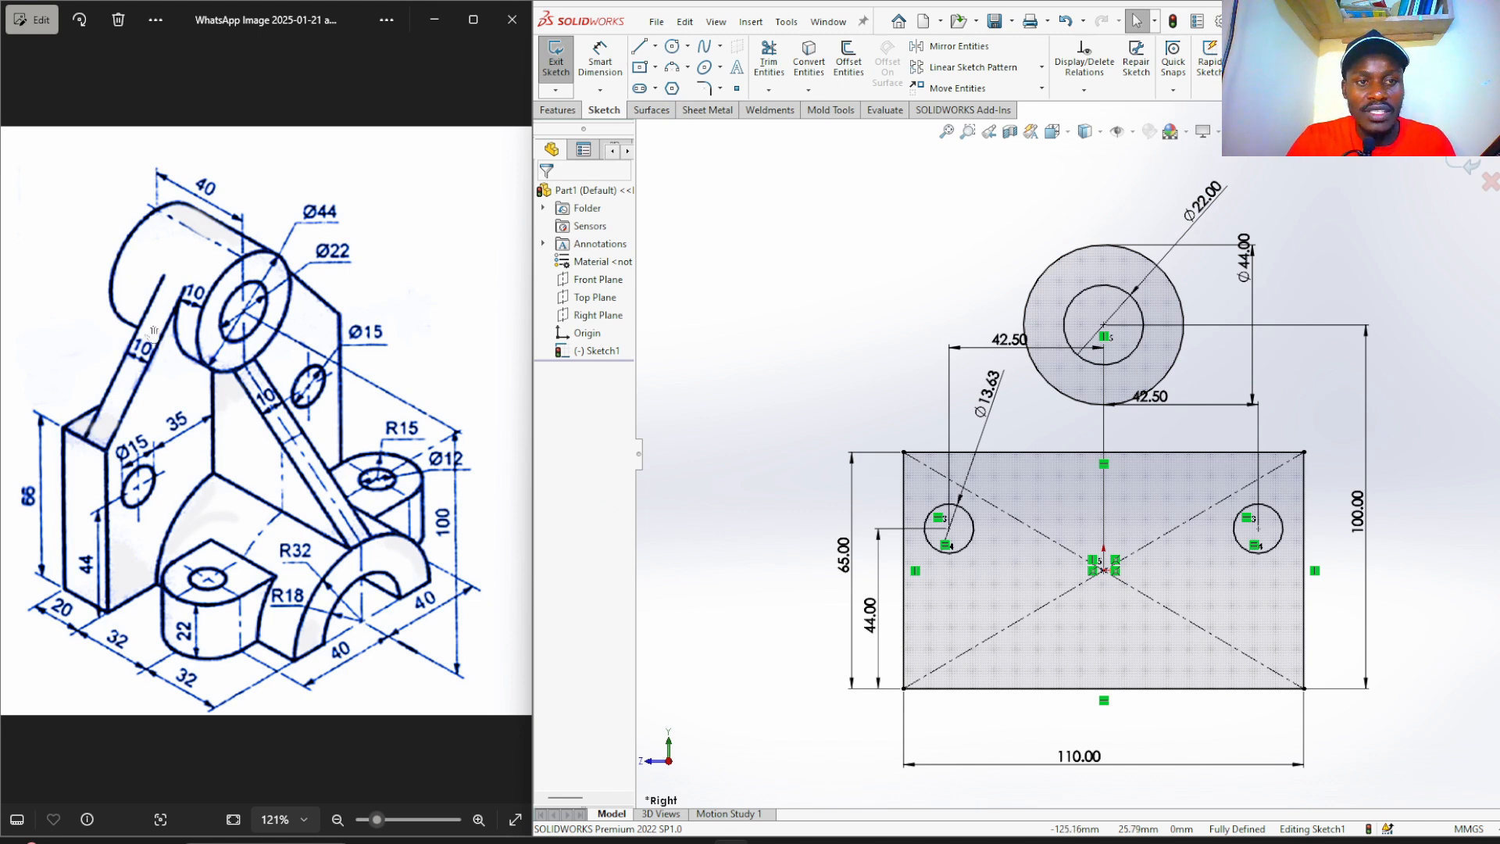
# Draw lines from the rectangle's top-left and top-right corners to the Ø44 circle.
pyautogui.click(638, 49)
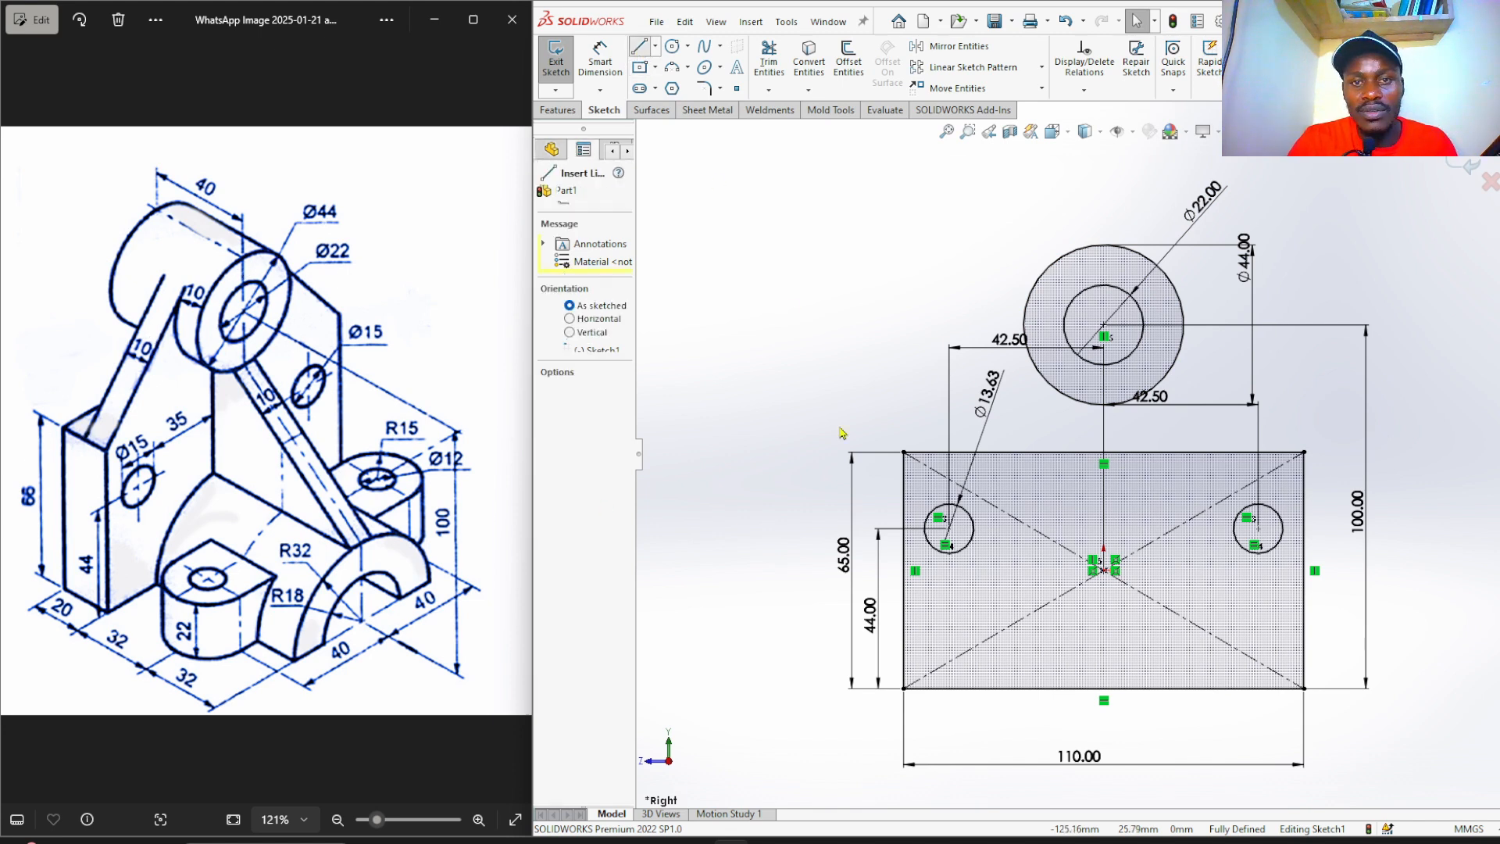
pyautogui.click(904, 452)
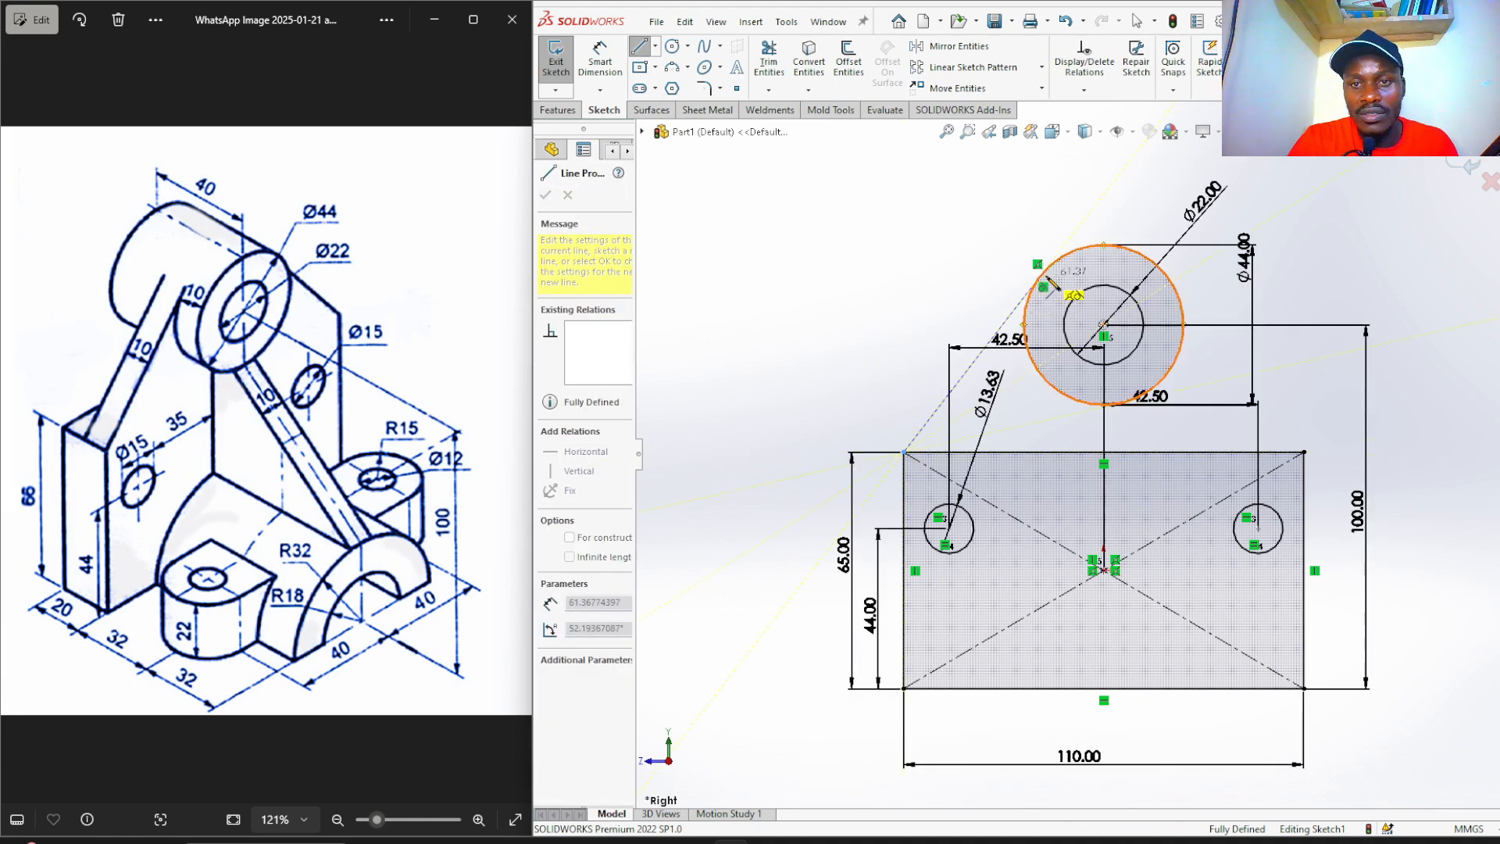
pyautogui.click(1046, 281)
pyautogui.rightClick(1046, 278)
pyautogui.click(1084, 286)
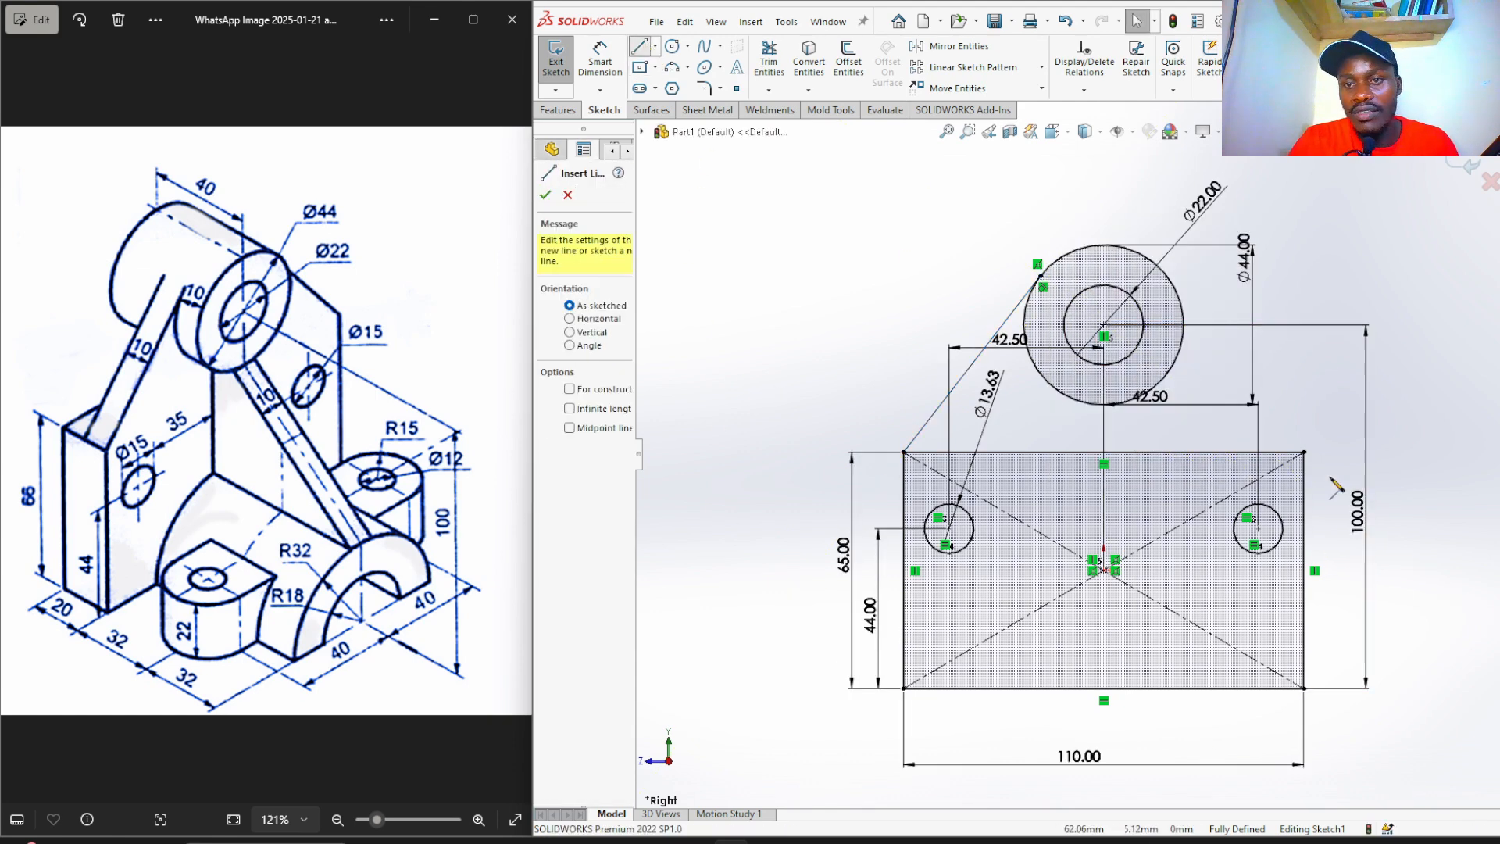
pyautogui.click(1304, 452)
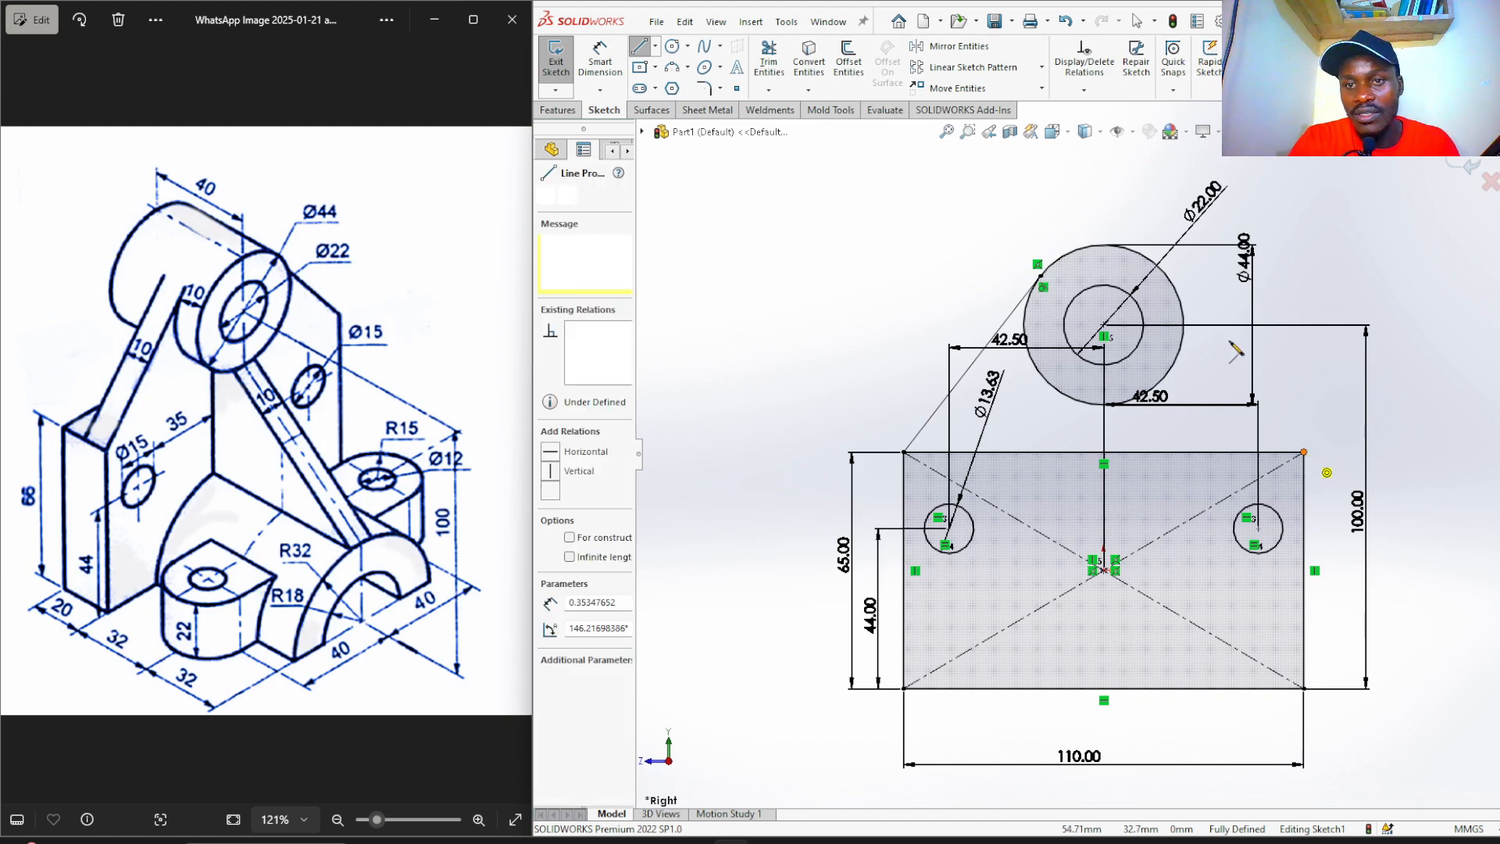
pyautogui.click(1182, 285)
pyautogui.rightClick(1161, 269)
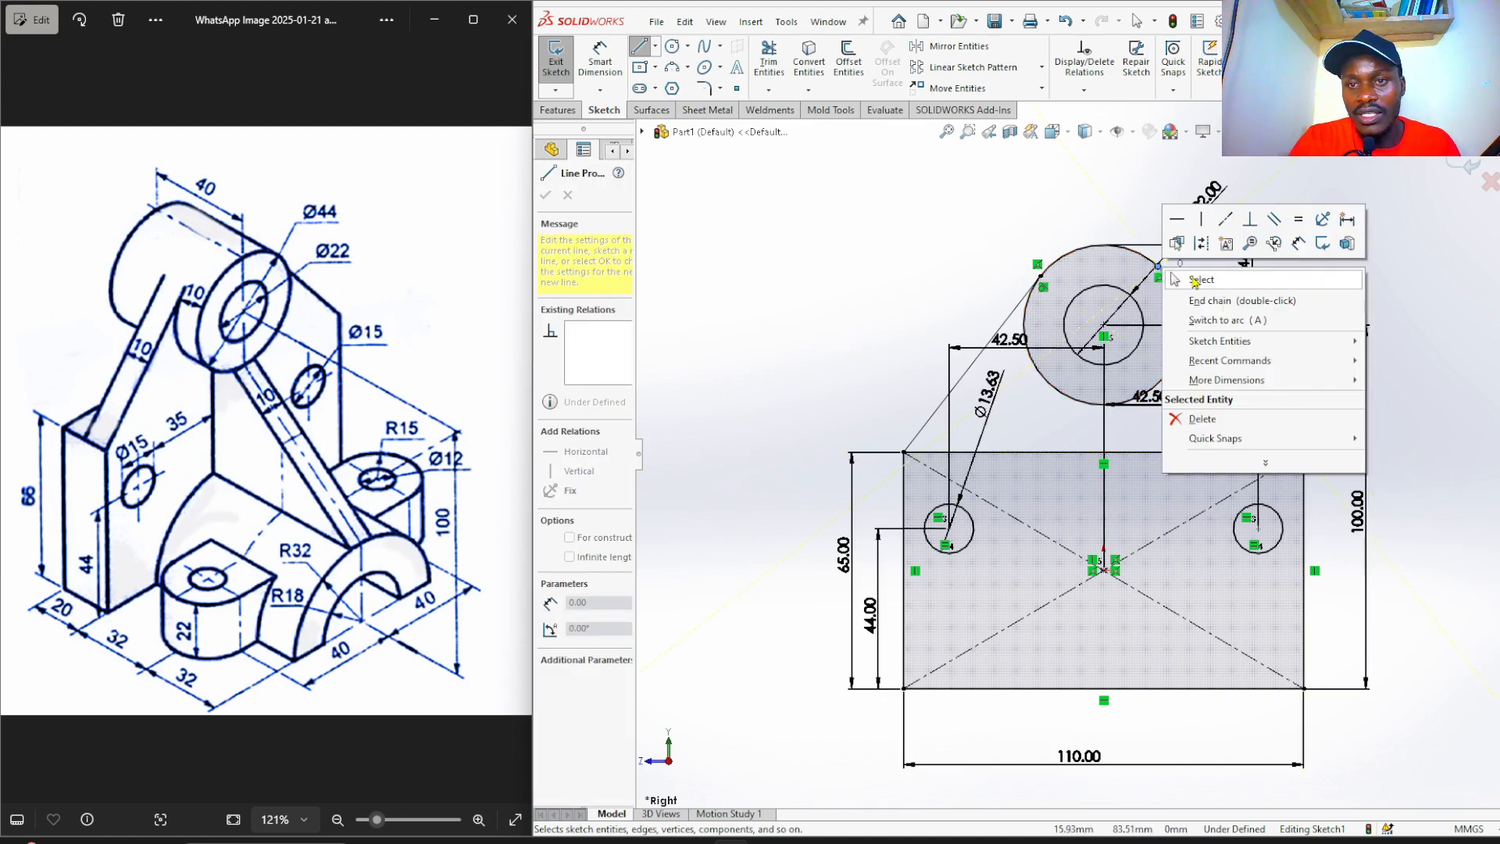
pyautogui.click(1193, 279)
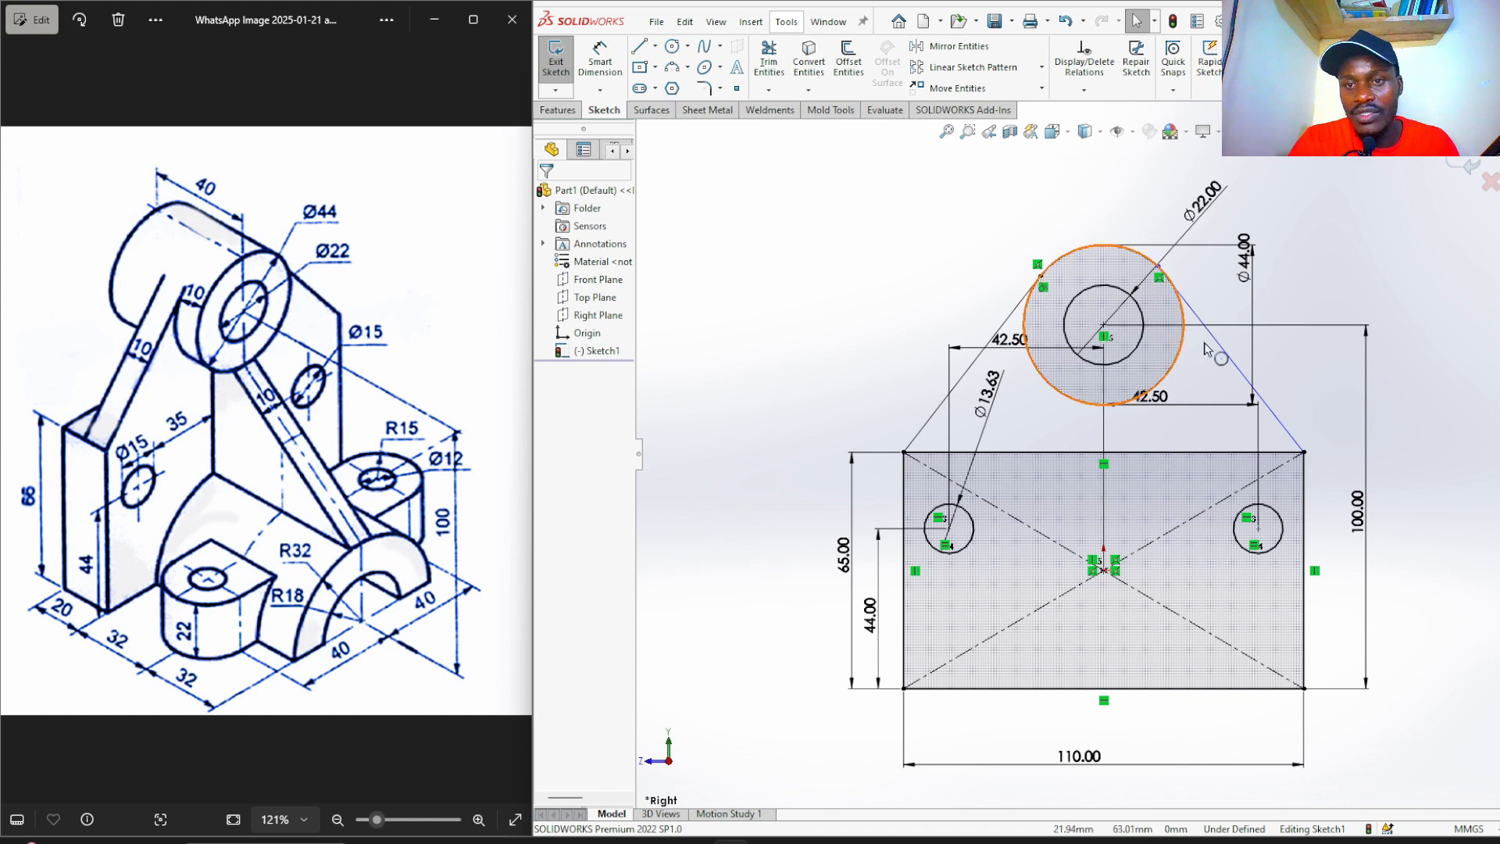
# Make the right slanted line tangent to the Ø44 circle.
pyautogui.click(1228, 361)
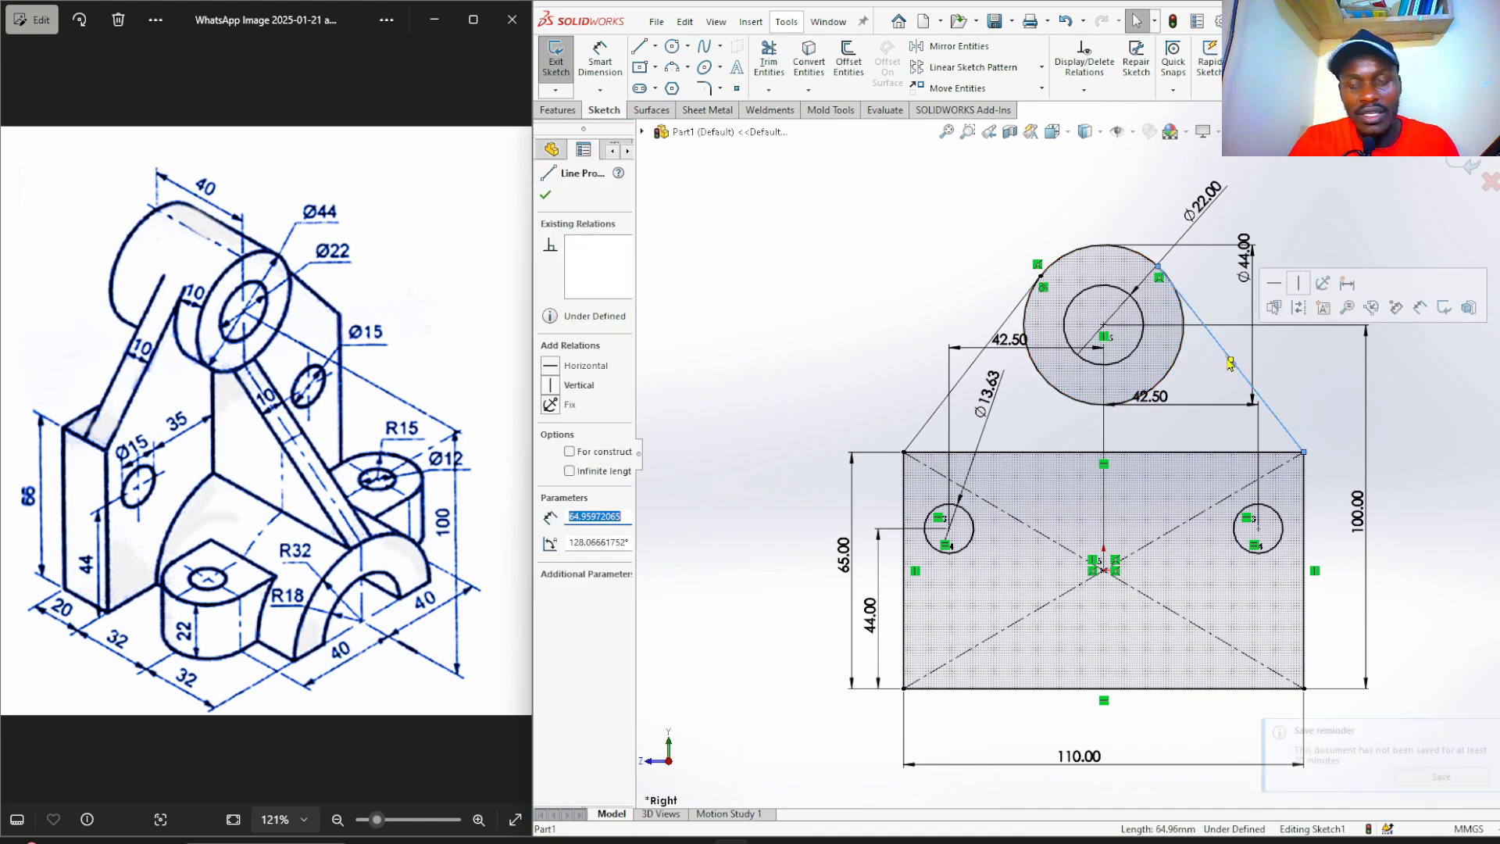
pyautogui.keyDown('ctrl'); pyautogui.click(1100, 250); pyautogui.keyUp('ctrl')
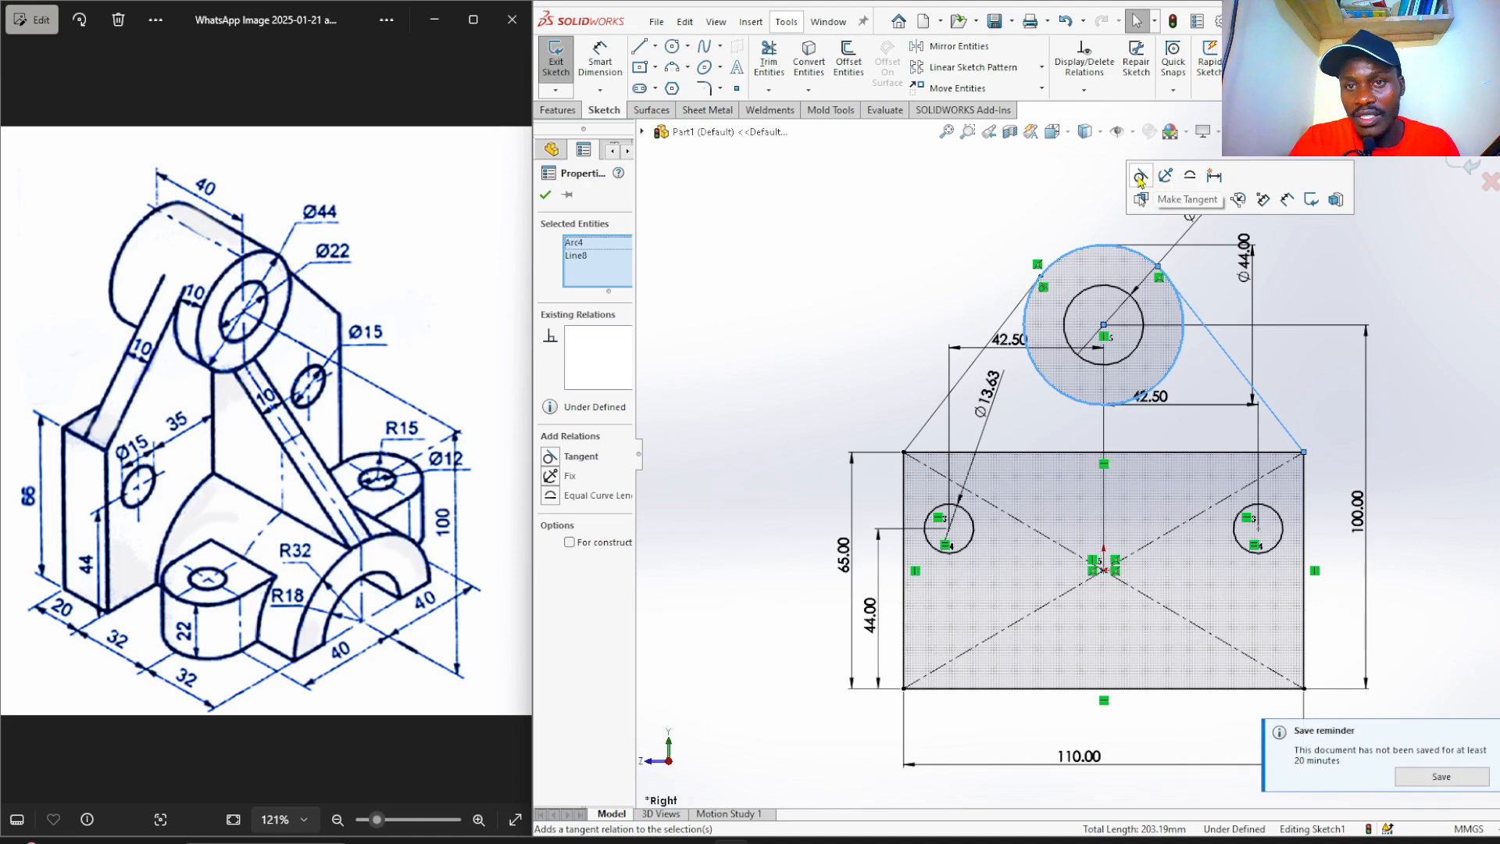
pyautogui.click(1139, 177)
pyautogui.click(1017, 216)
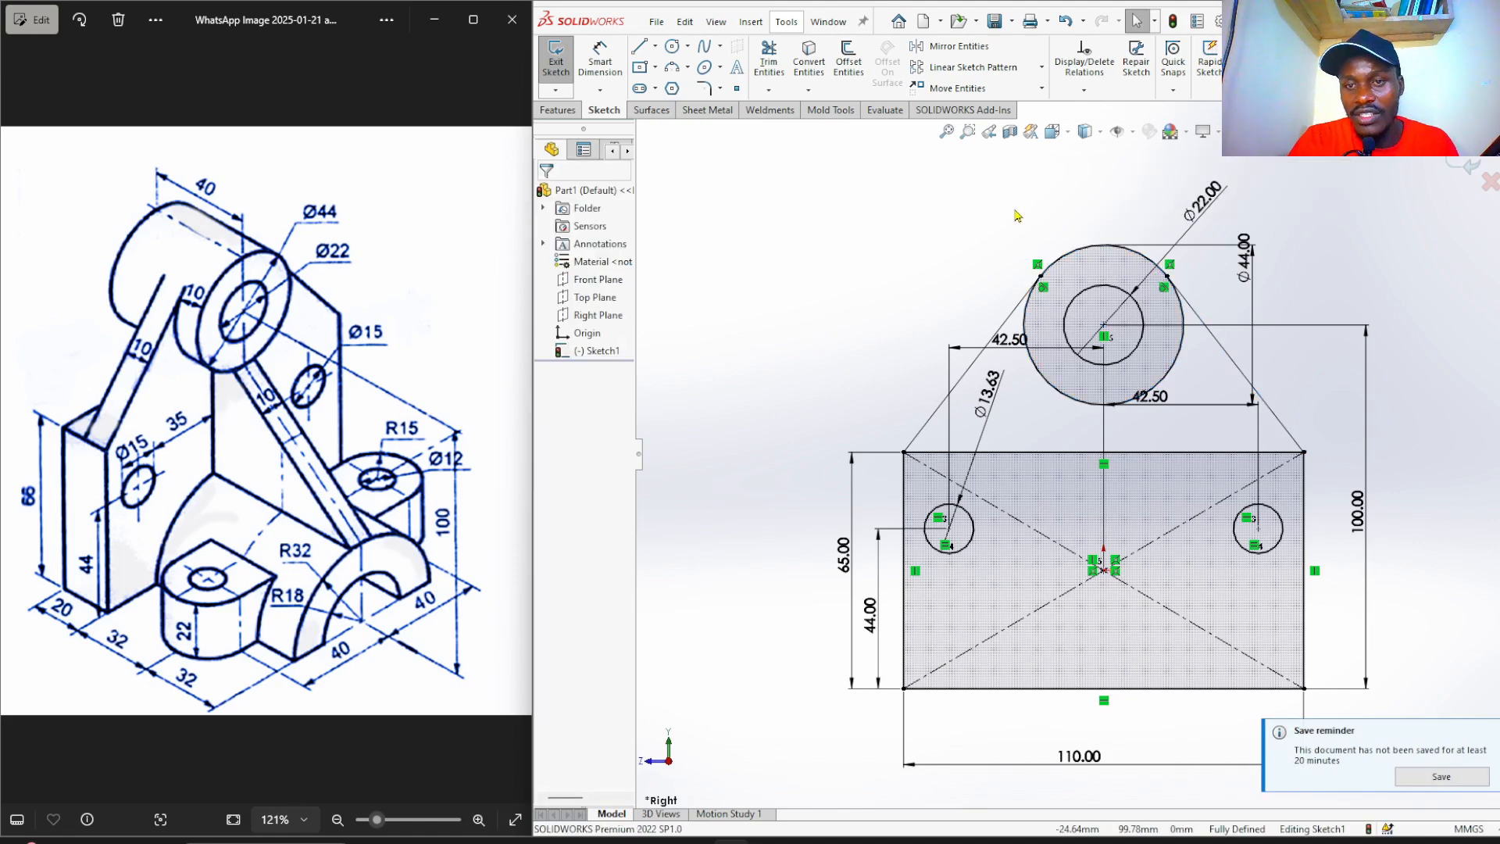
pyautogui.scroll(-2, 1184, 414)
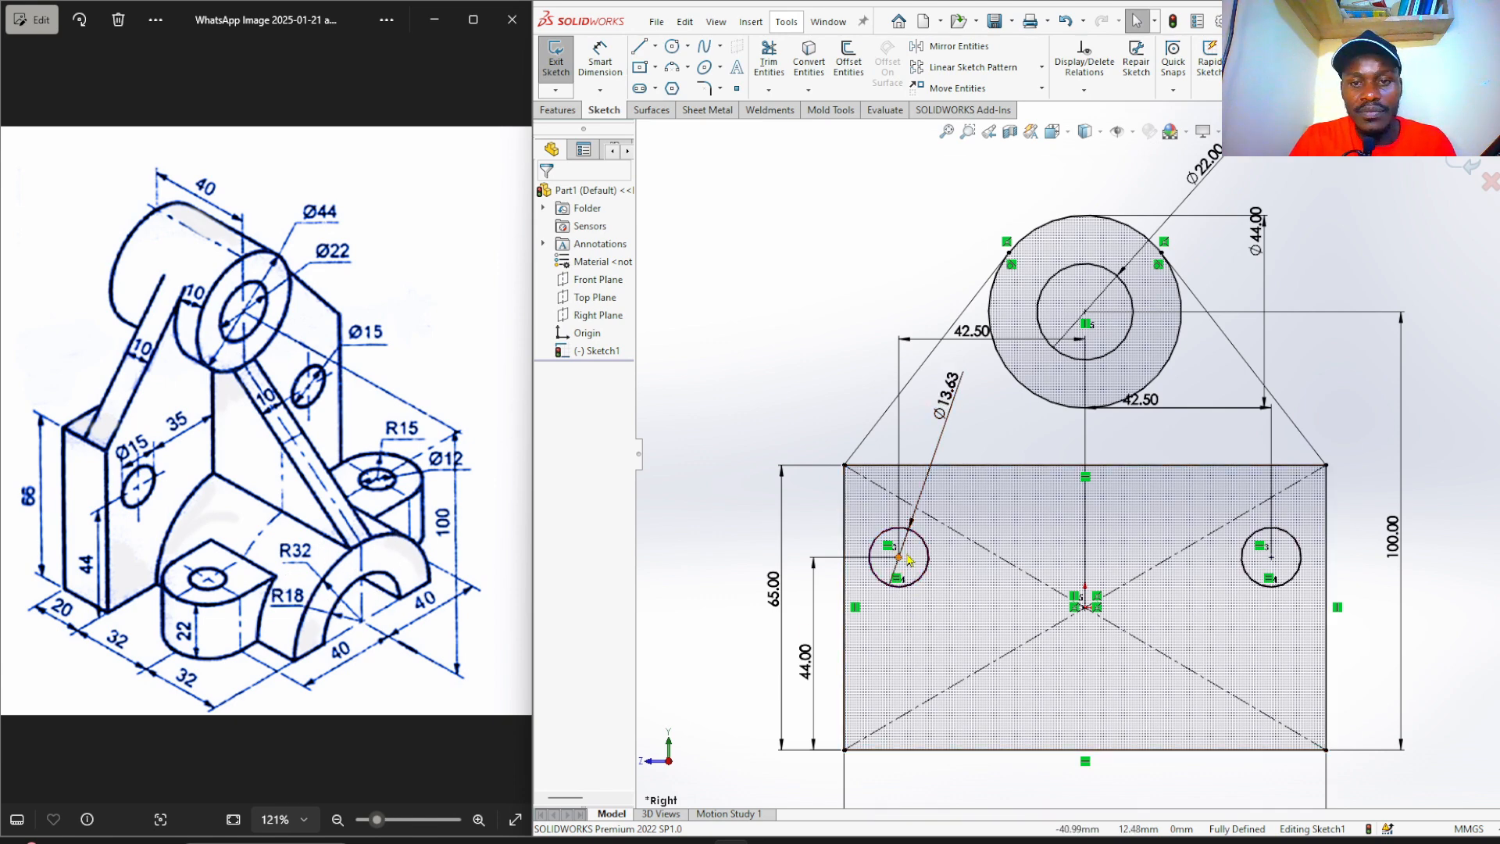
pyautogui.scroll(2, 928, 438)
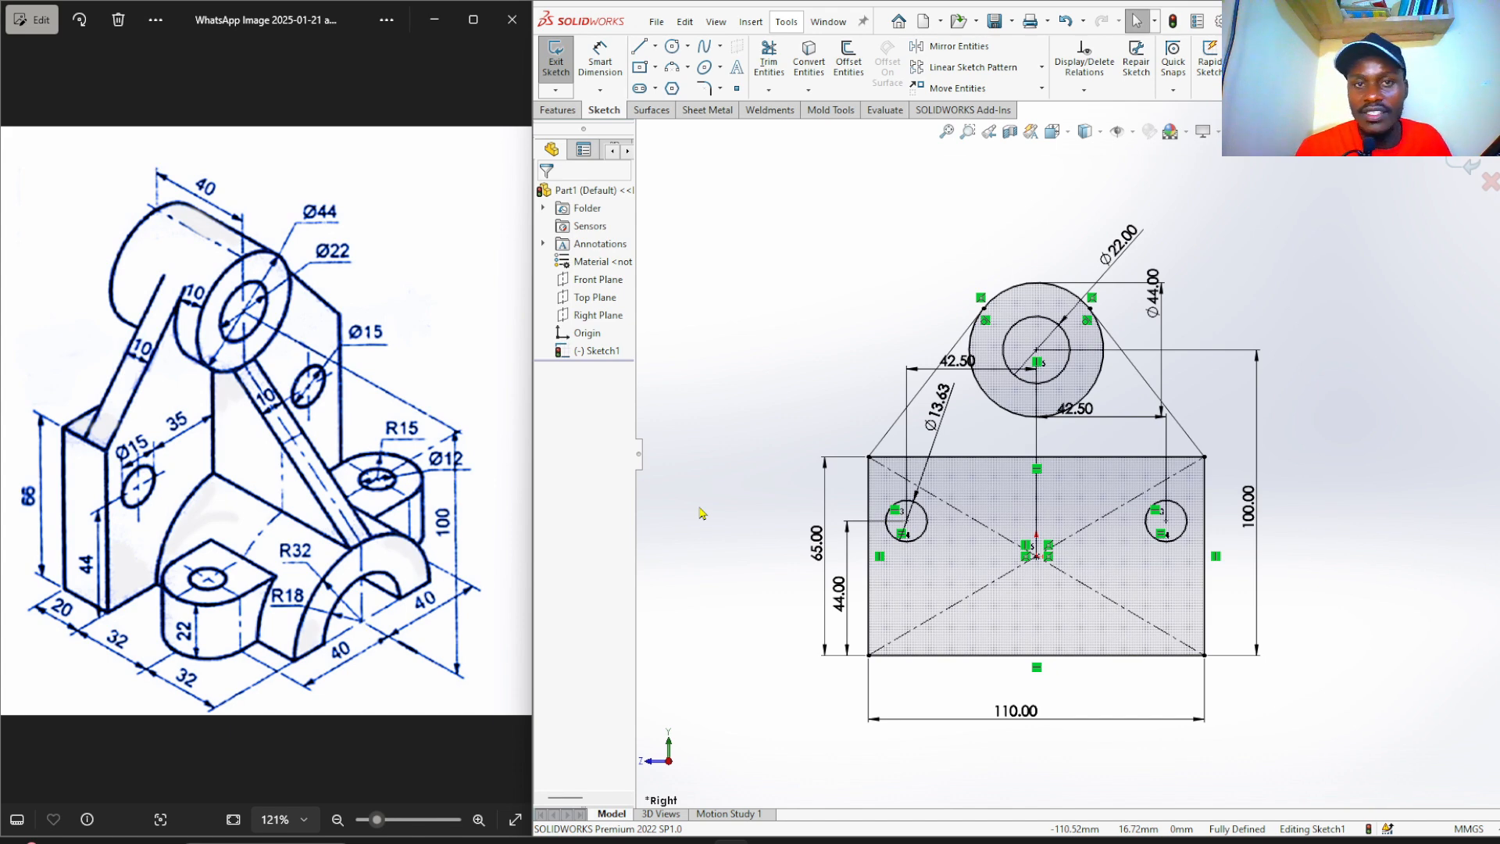
pyautogui.scroll(-3, 1105, 610)
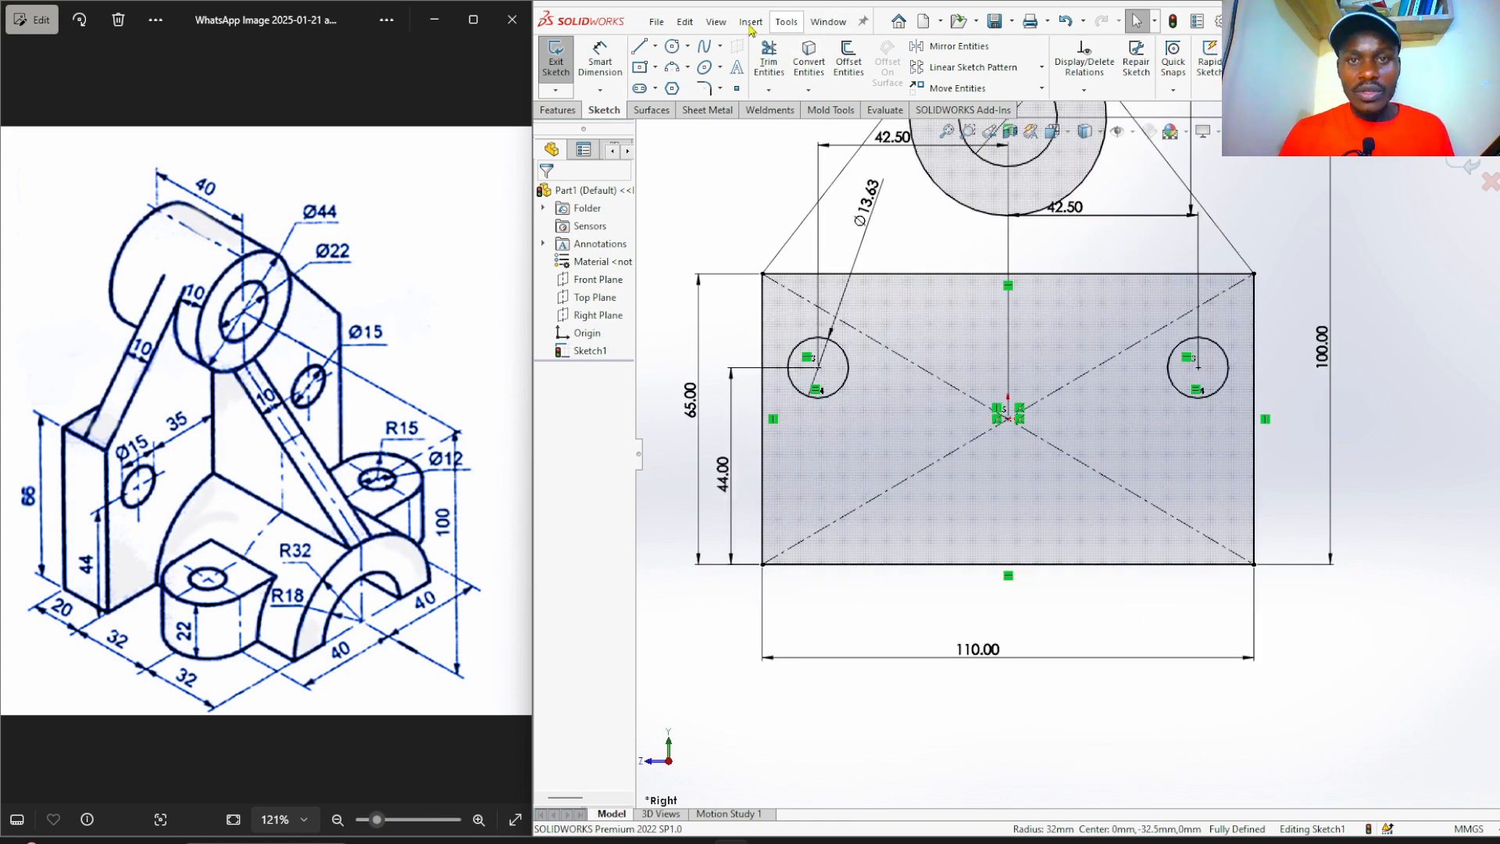
# Draw a large and a small concentric circle centred on the bottom edge midpoint.
pyautogui.click(673, 47)
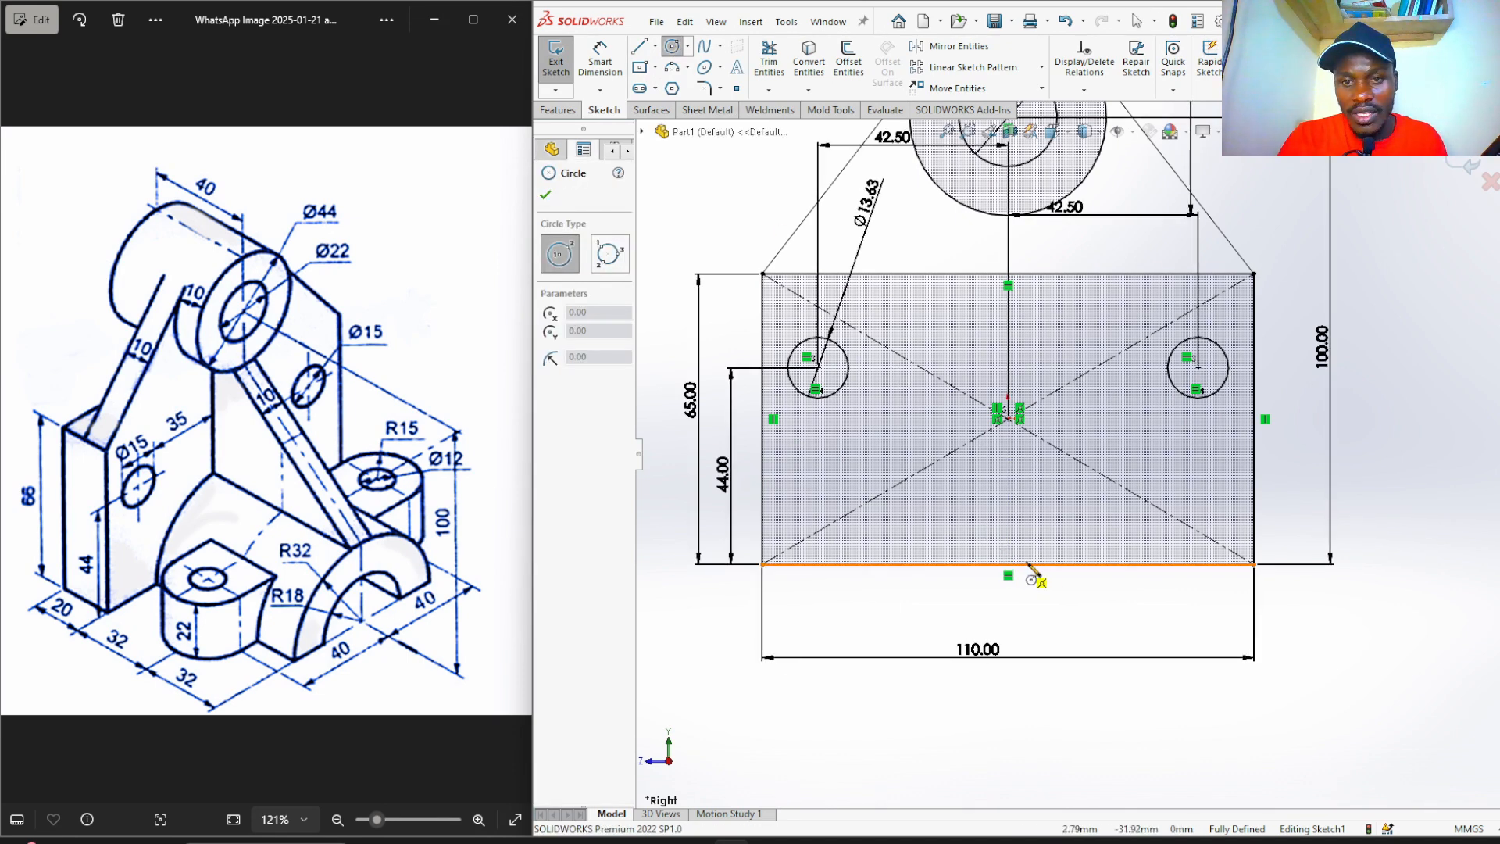
pyautogui.click(1008, 563)
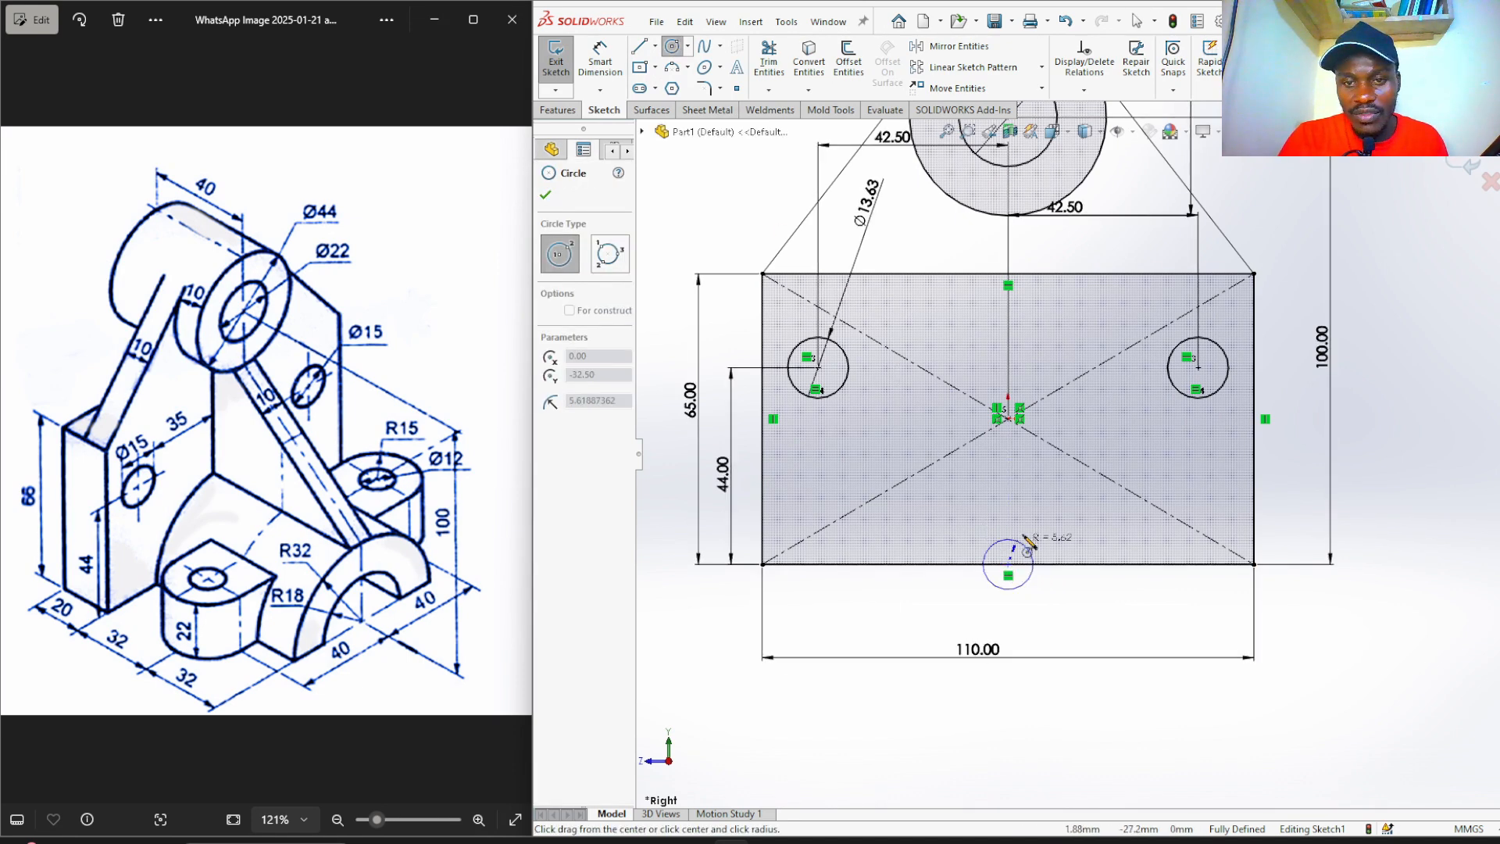
pyautogui.click(1042, 474)
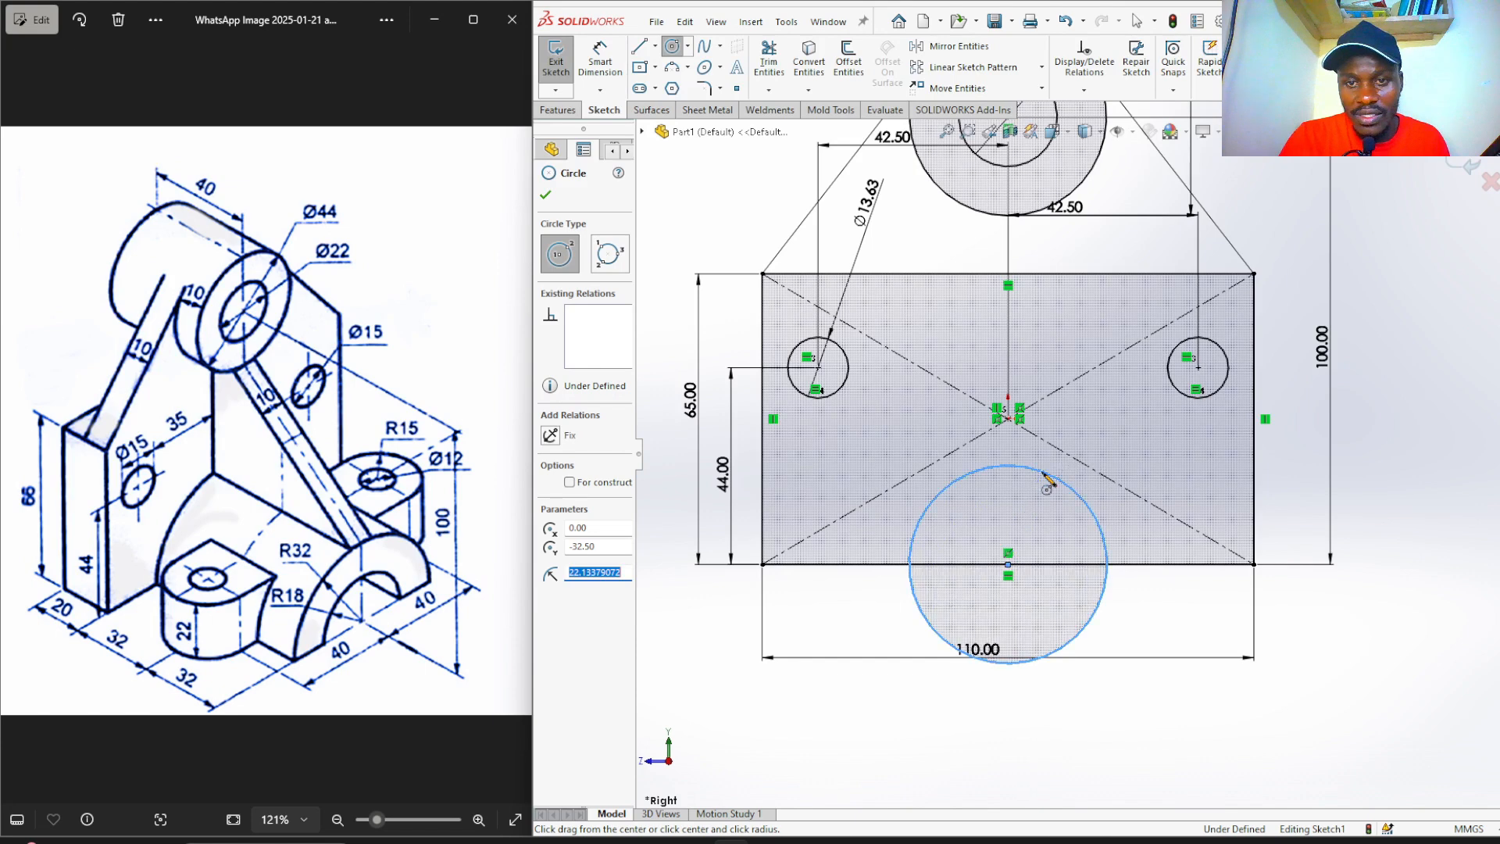
pyautogui.click(1007, 563)
pyautogui.click(1015, 508)
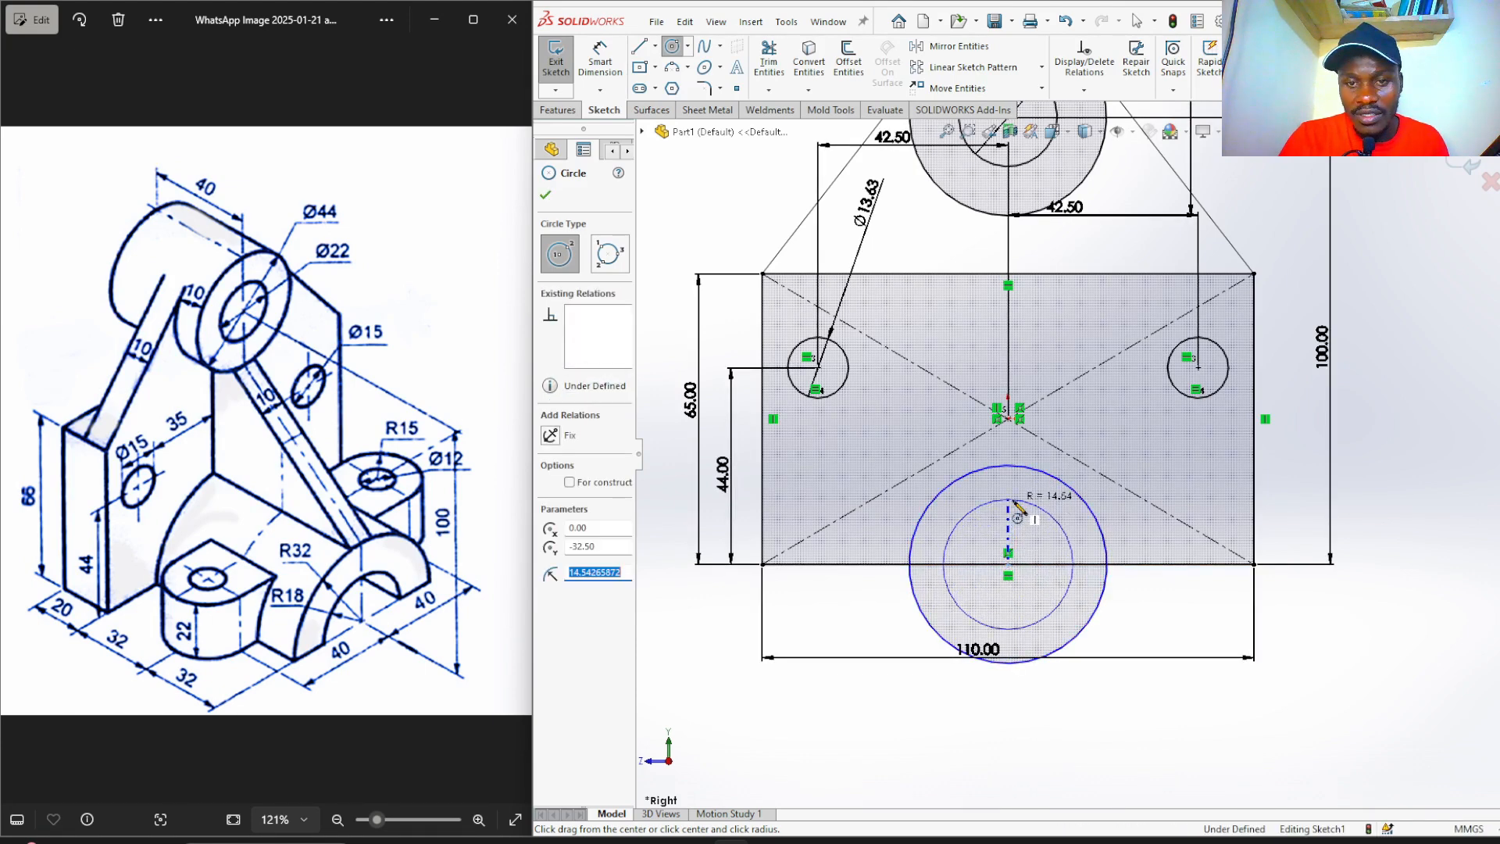
# Place a diameter dimension on the inner circle.
pyautogui.moveTo(1349, 644); pyautogui.dragTo(1367, 617, button='right')
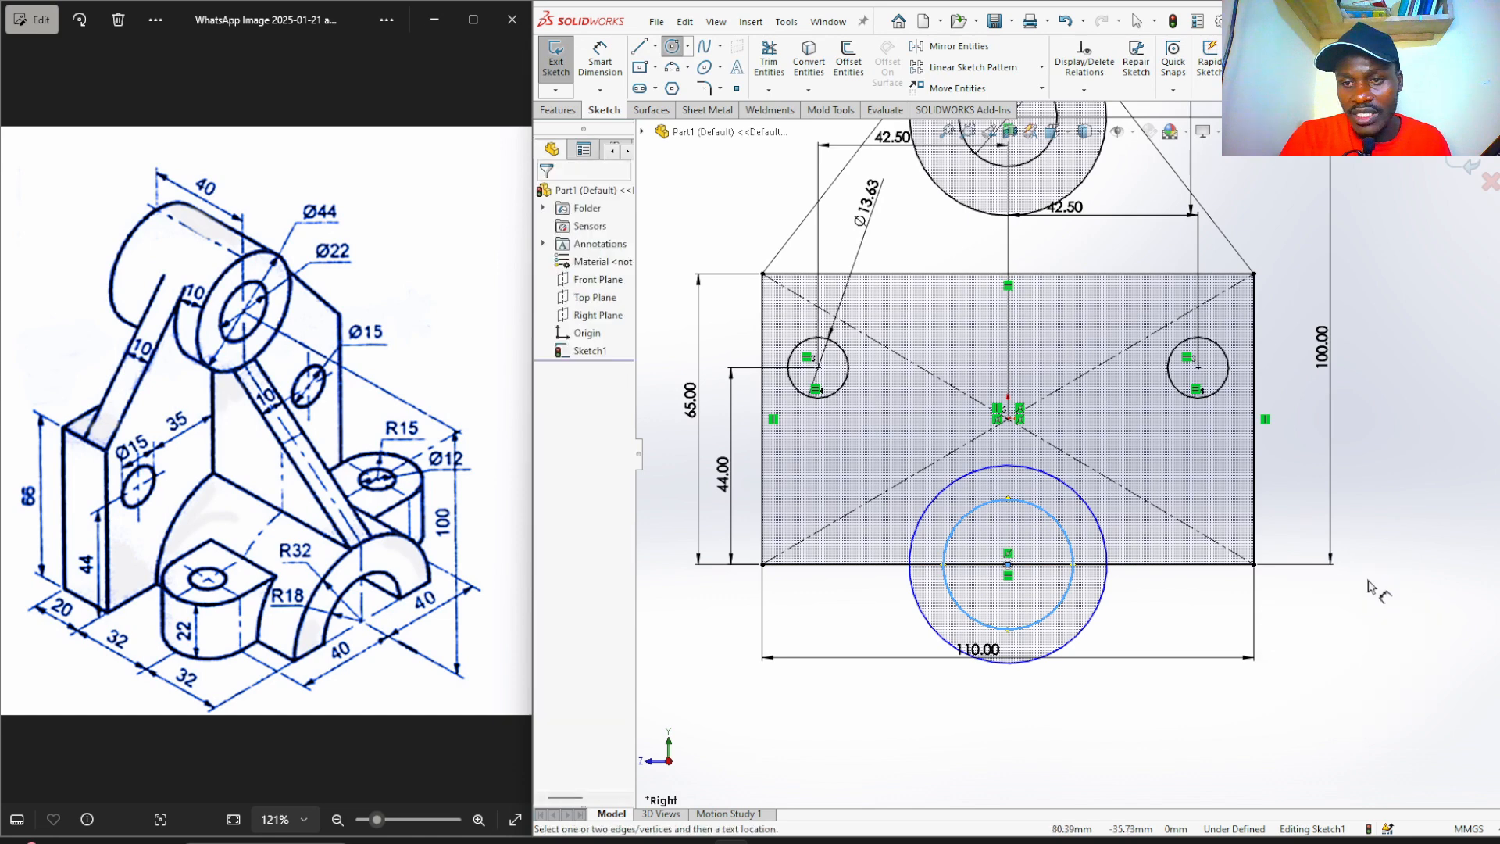
pyautogui.scroll(-3, 1136, 569)
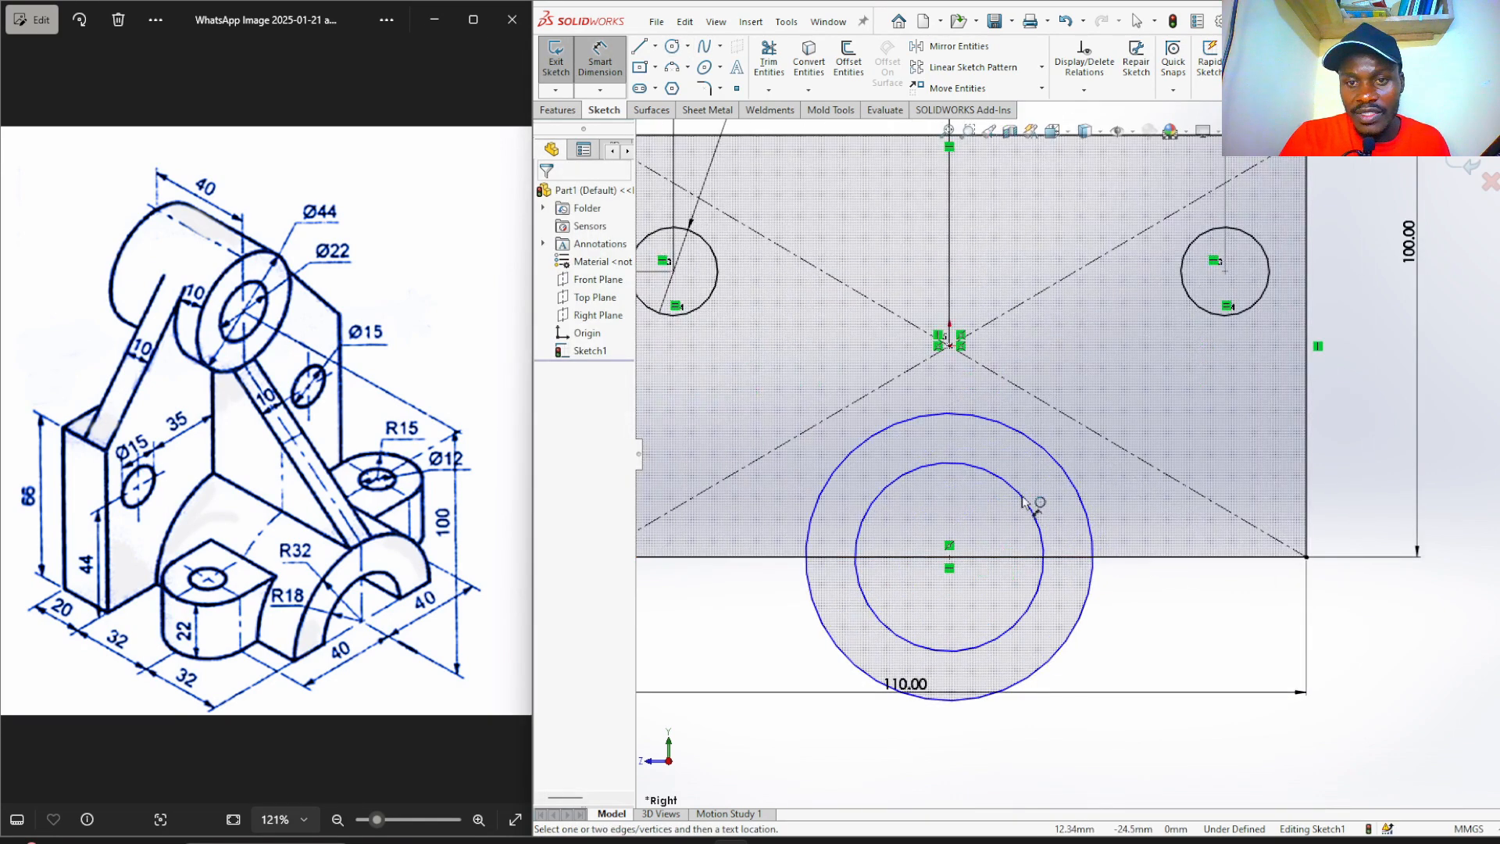
pyautogui.click(978, 476)
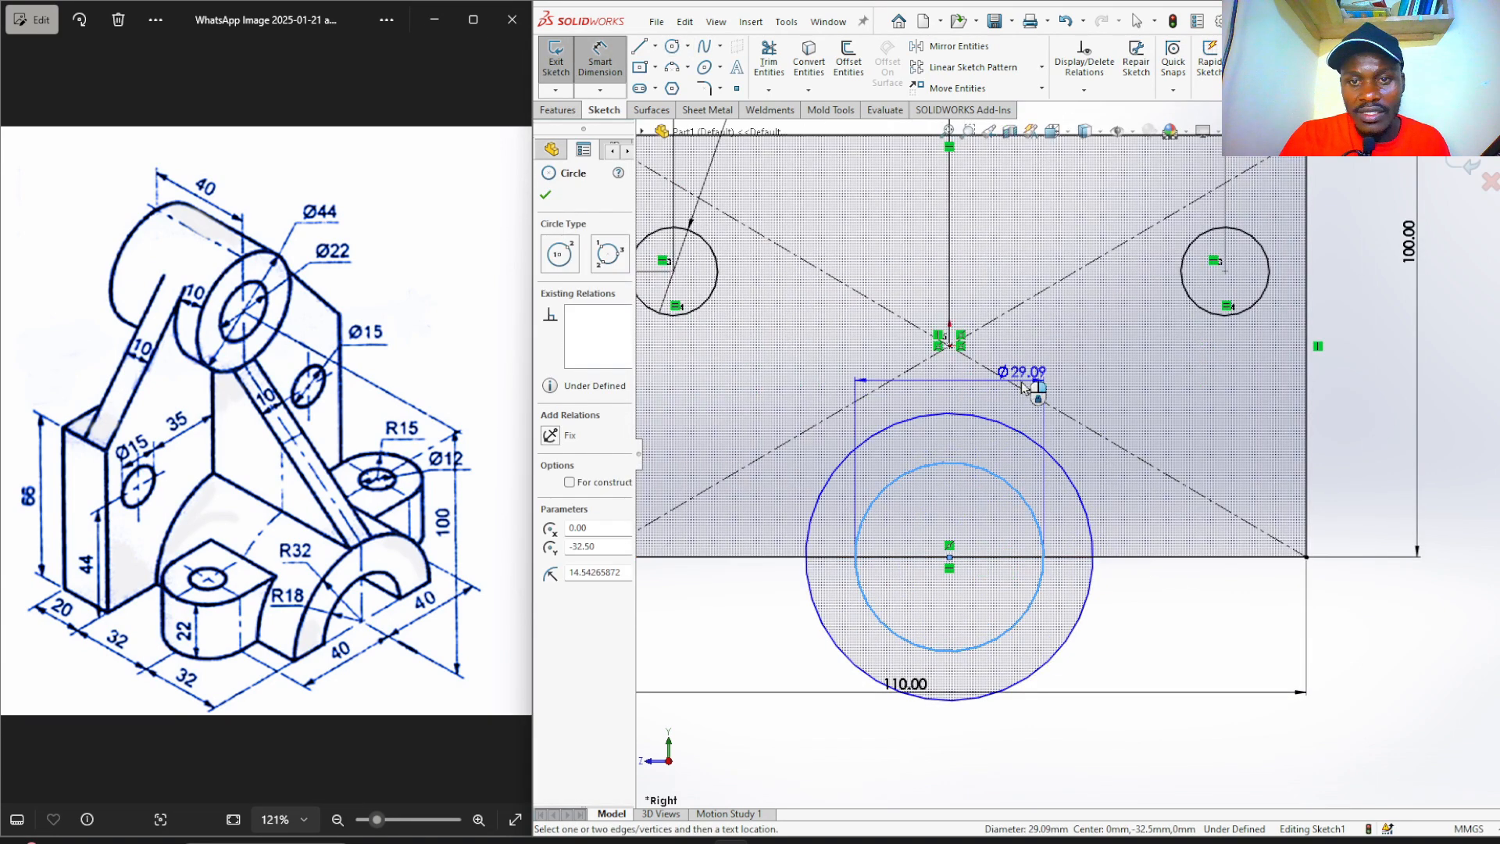
pyautogui.click(992, 391)
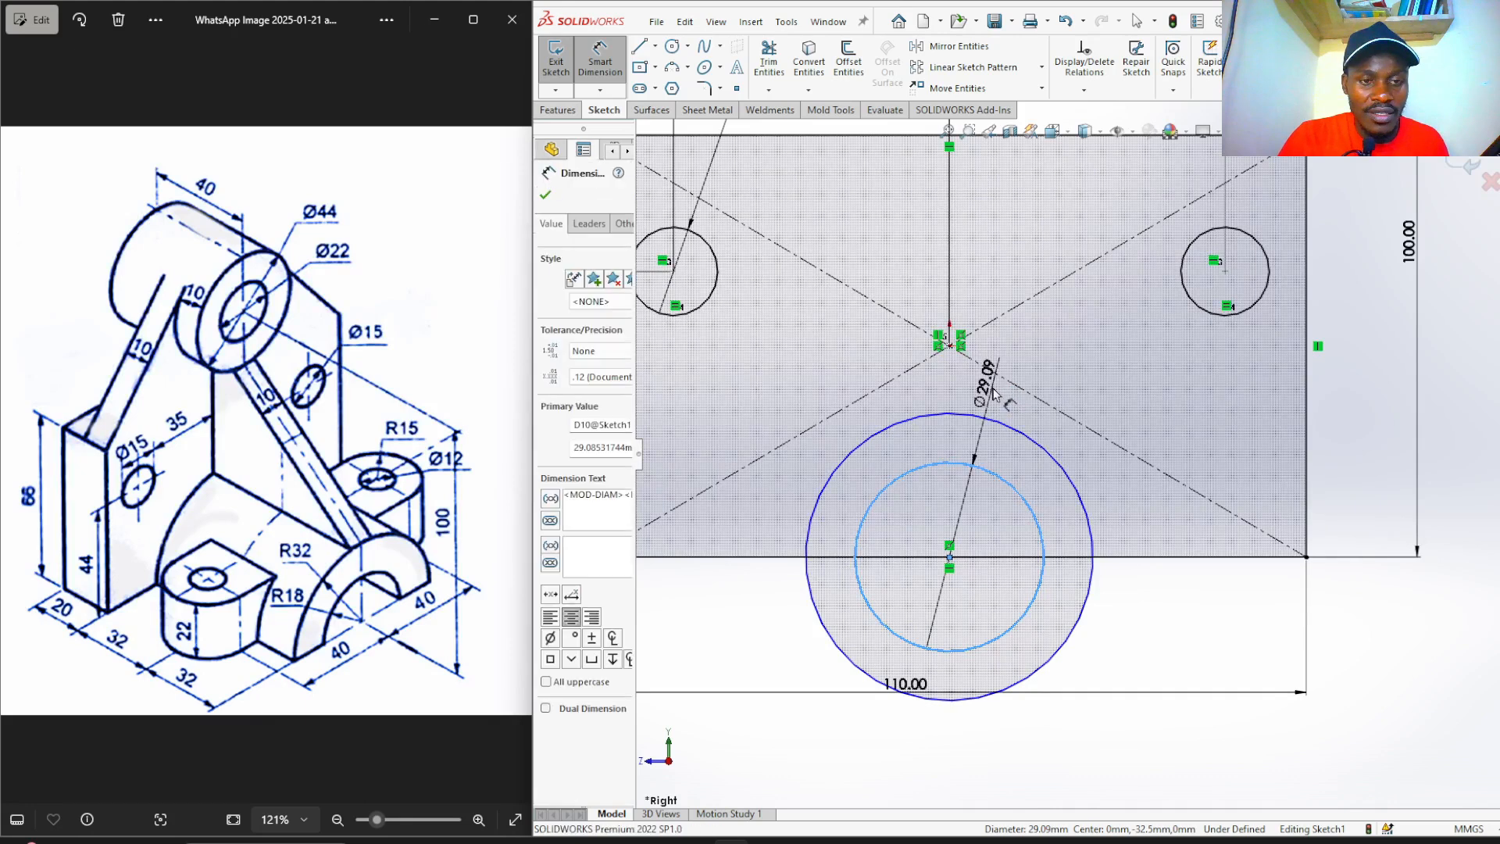
# Enter 36 for the inner circle and dimension the large circle at Ø64.
pyautogui.write('36')
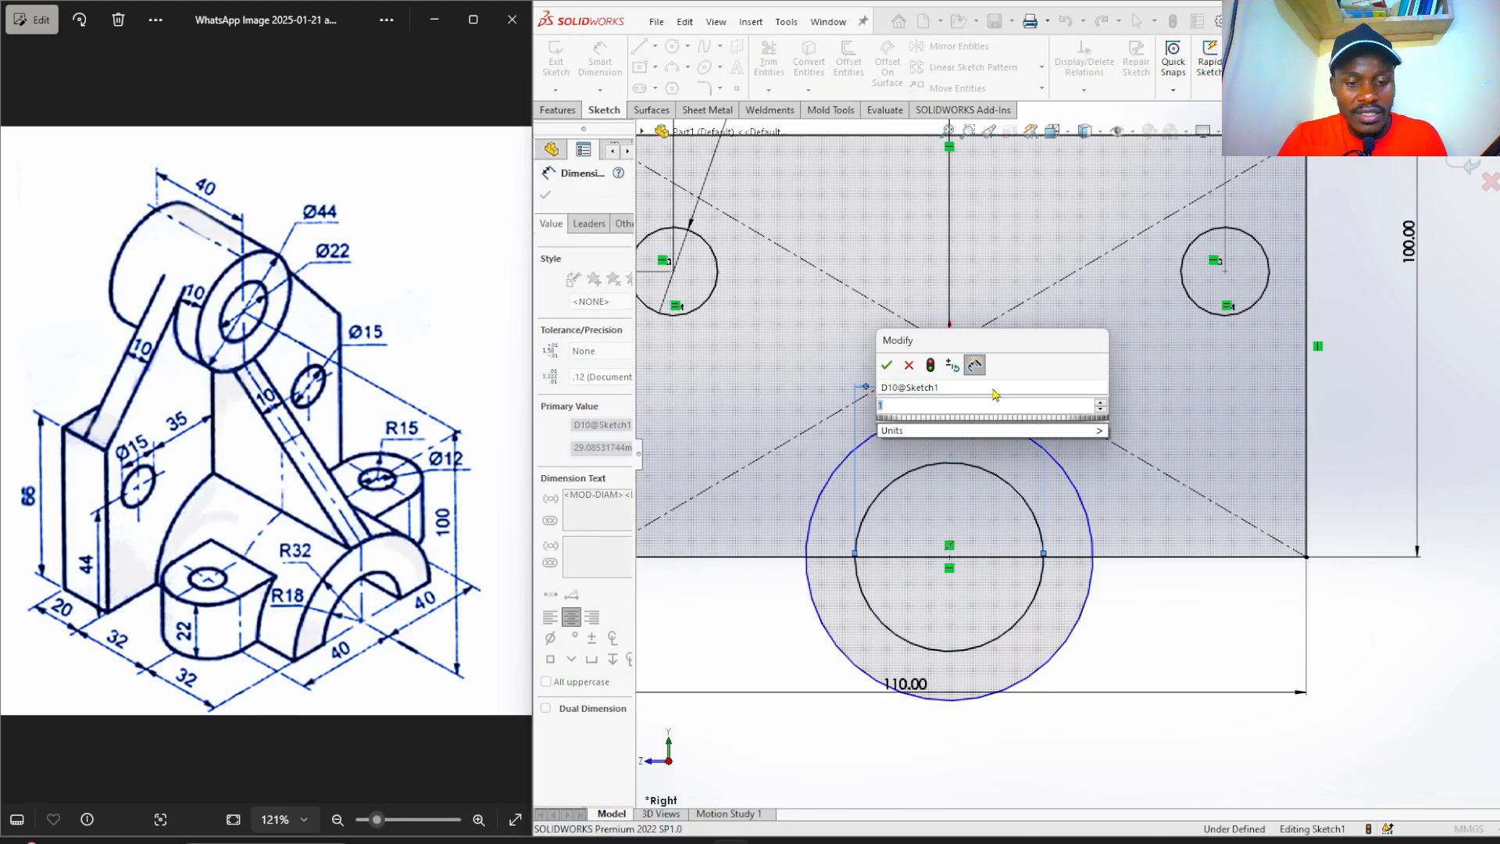
pyautogui.press('Return')
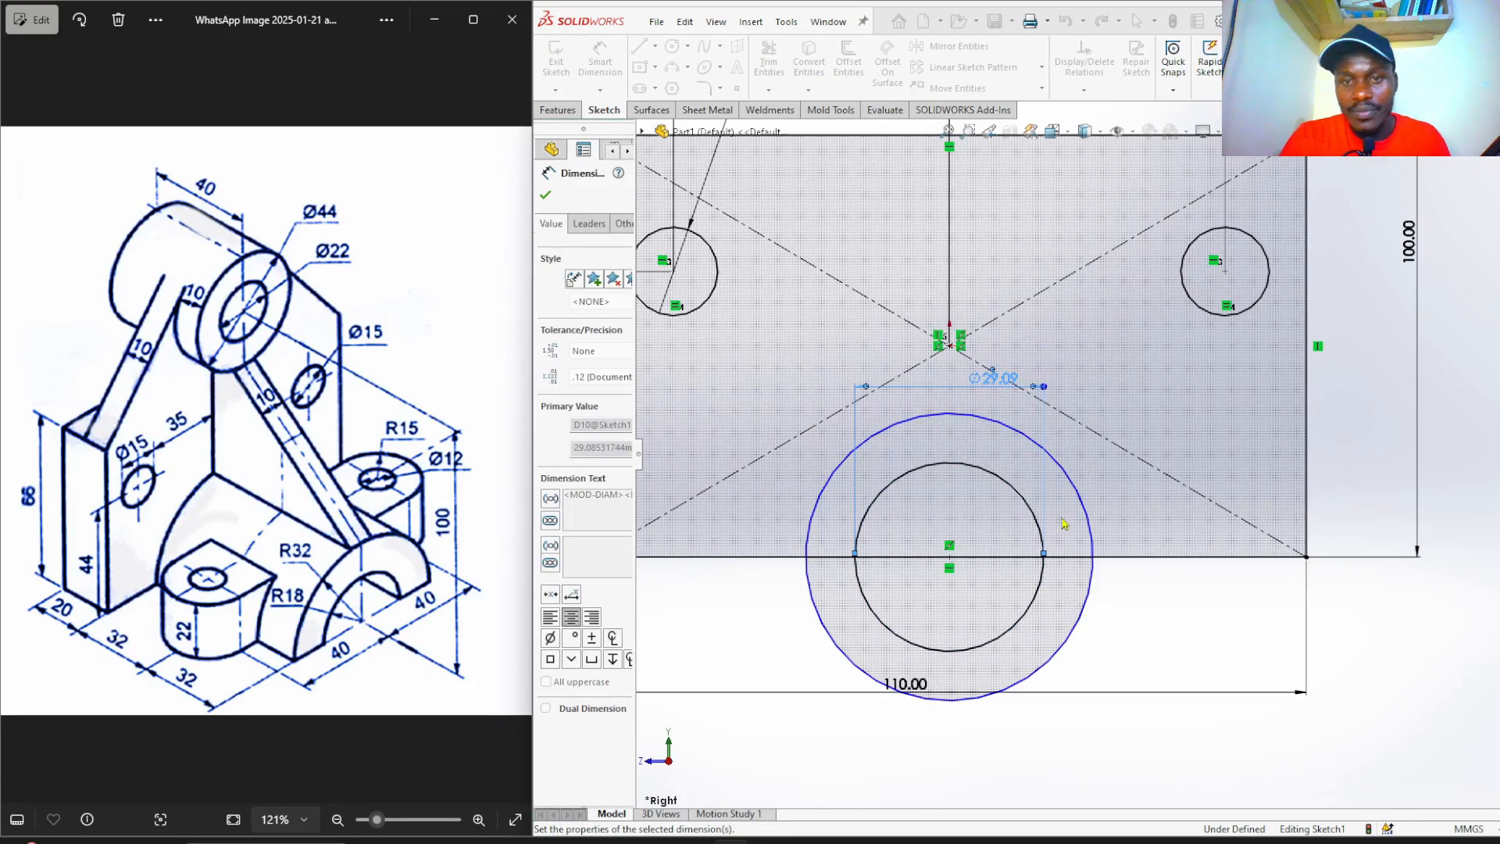
pyautogui.click(1340, 612)
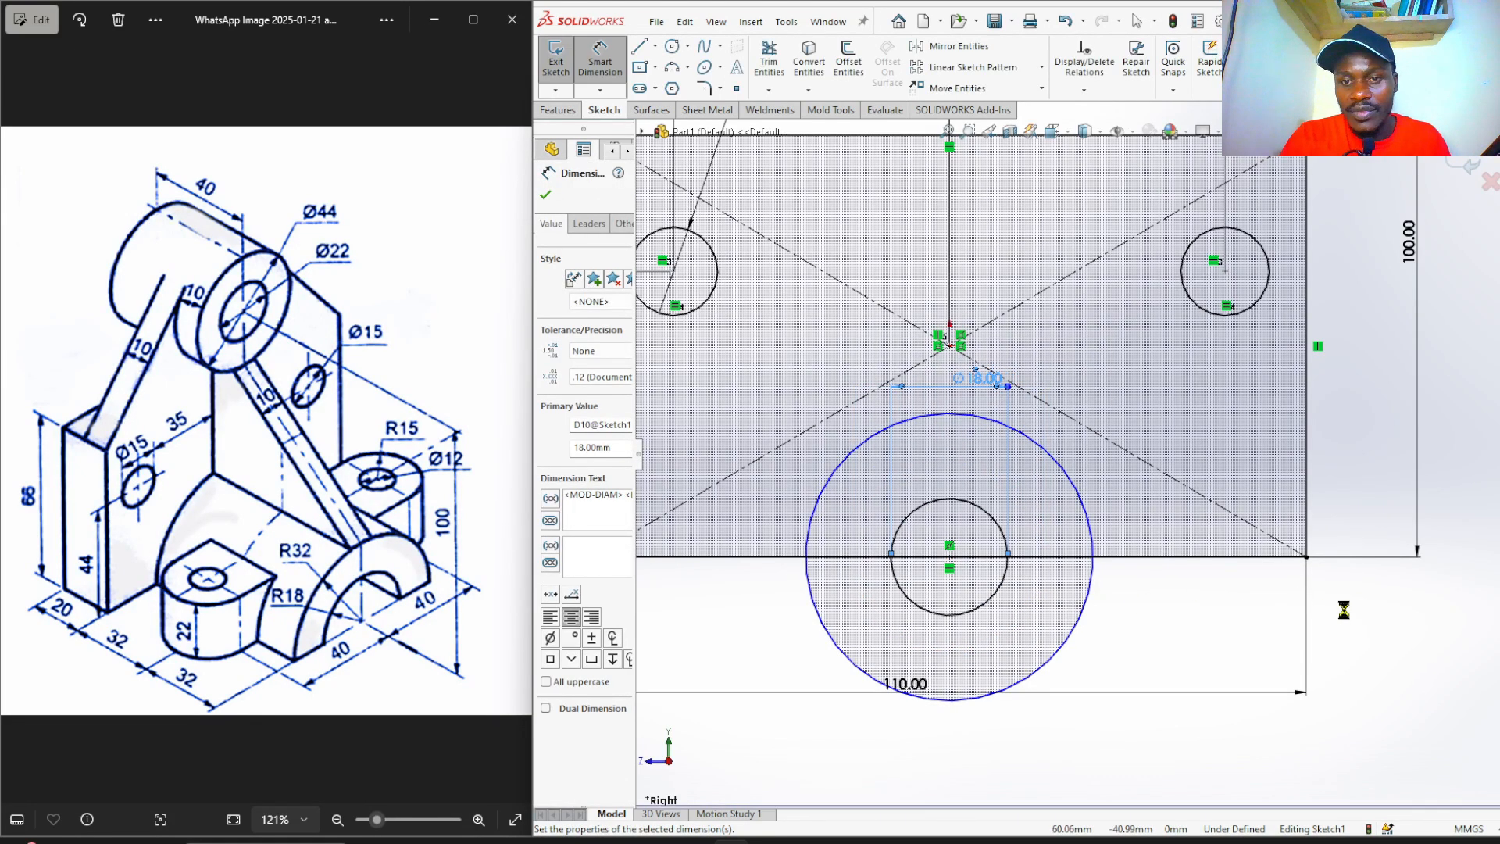
pyautogui.click(1091, 507)
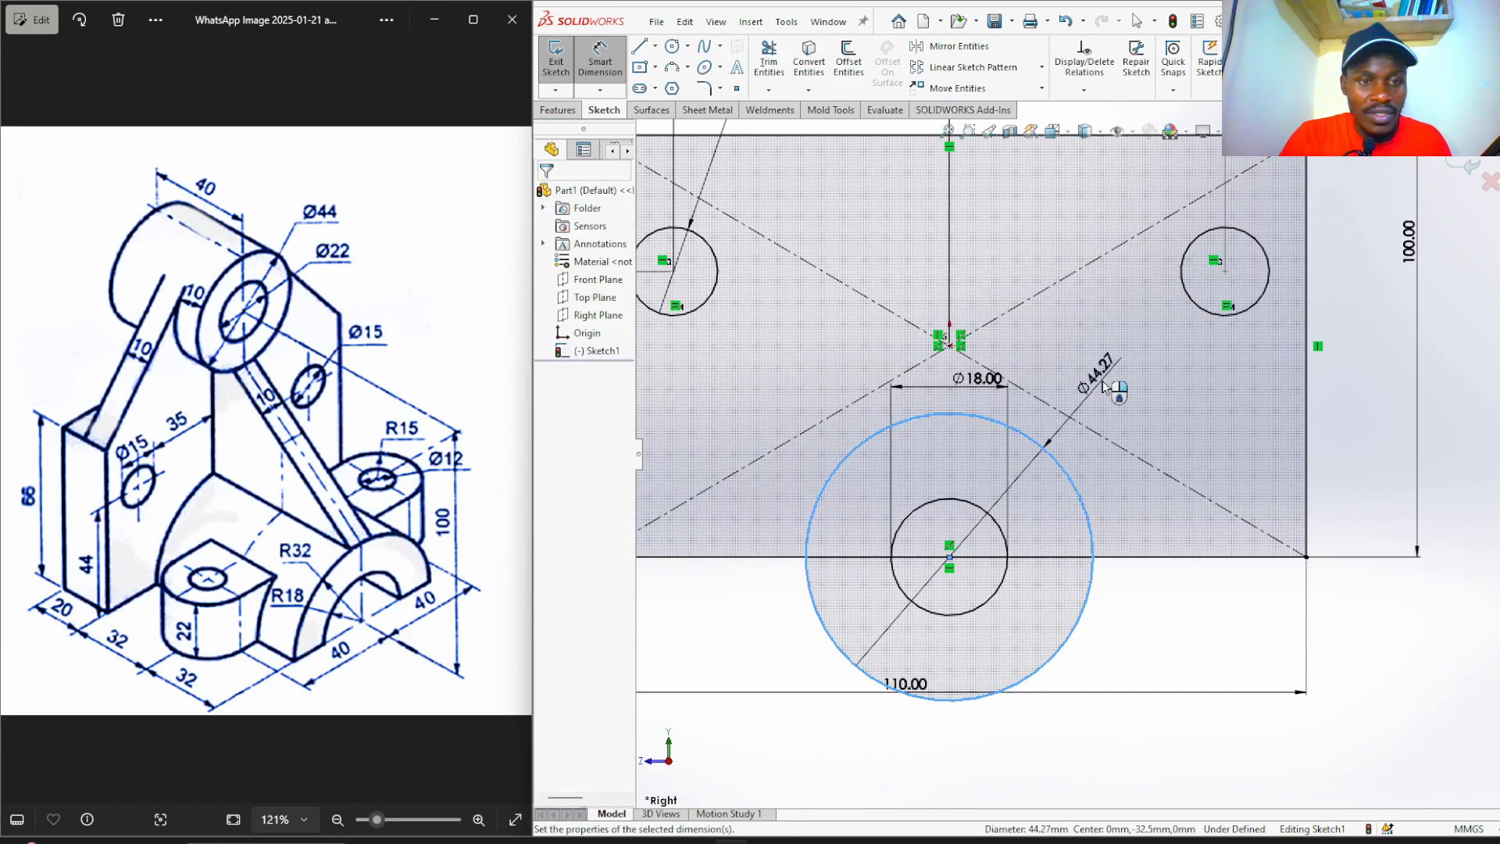
pyautogui.click(1103, 383)
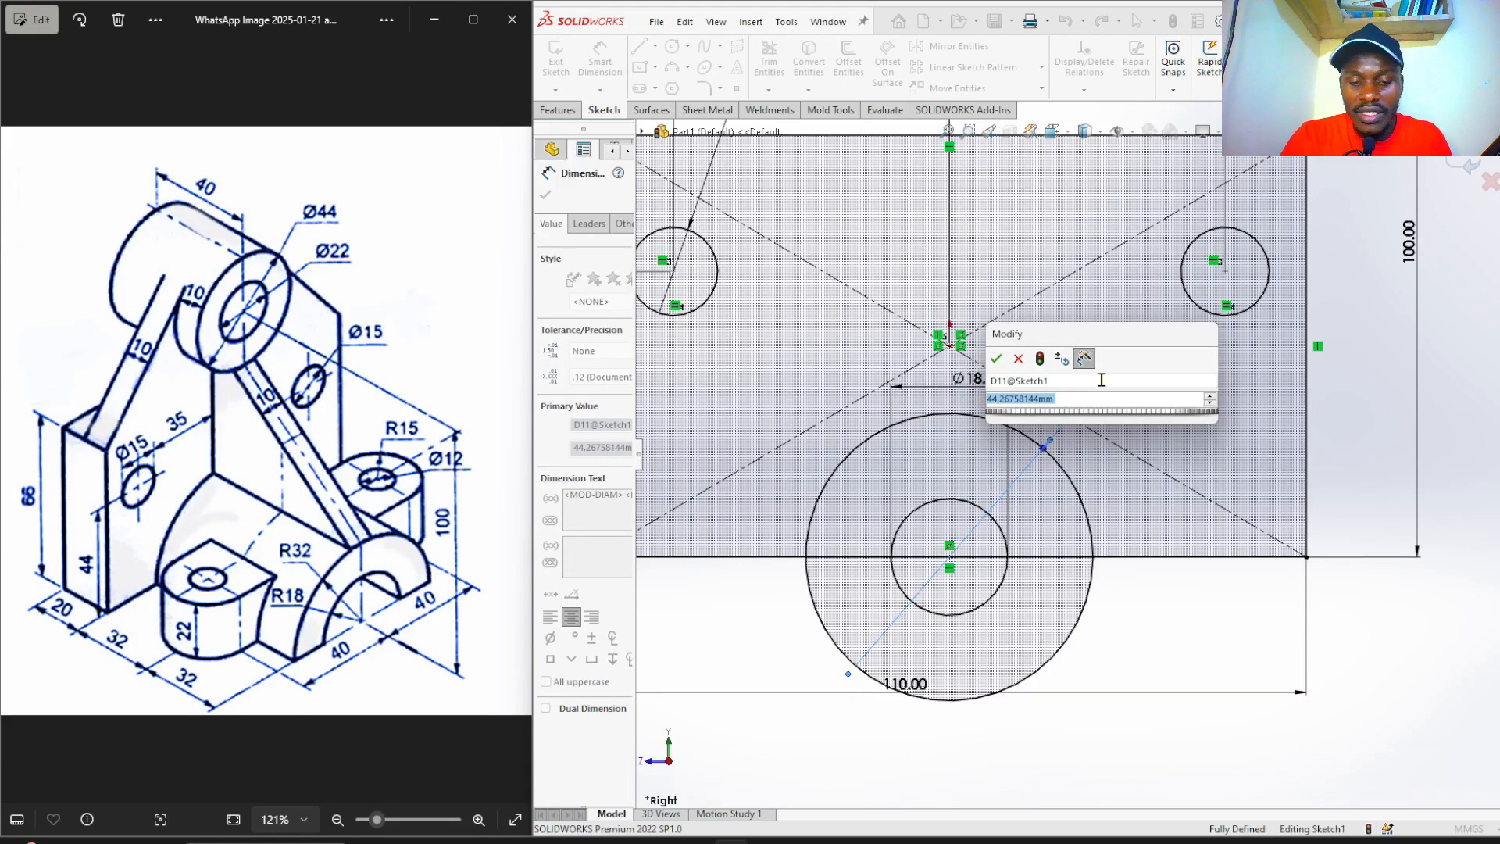
pyautogui.write('6')
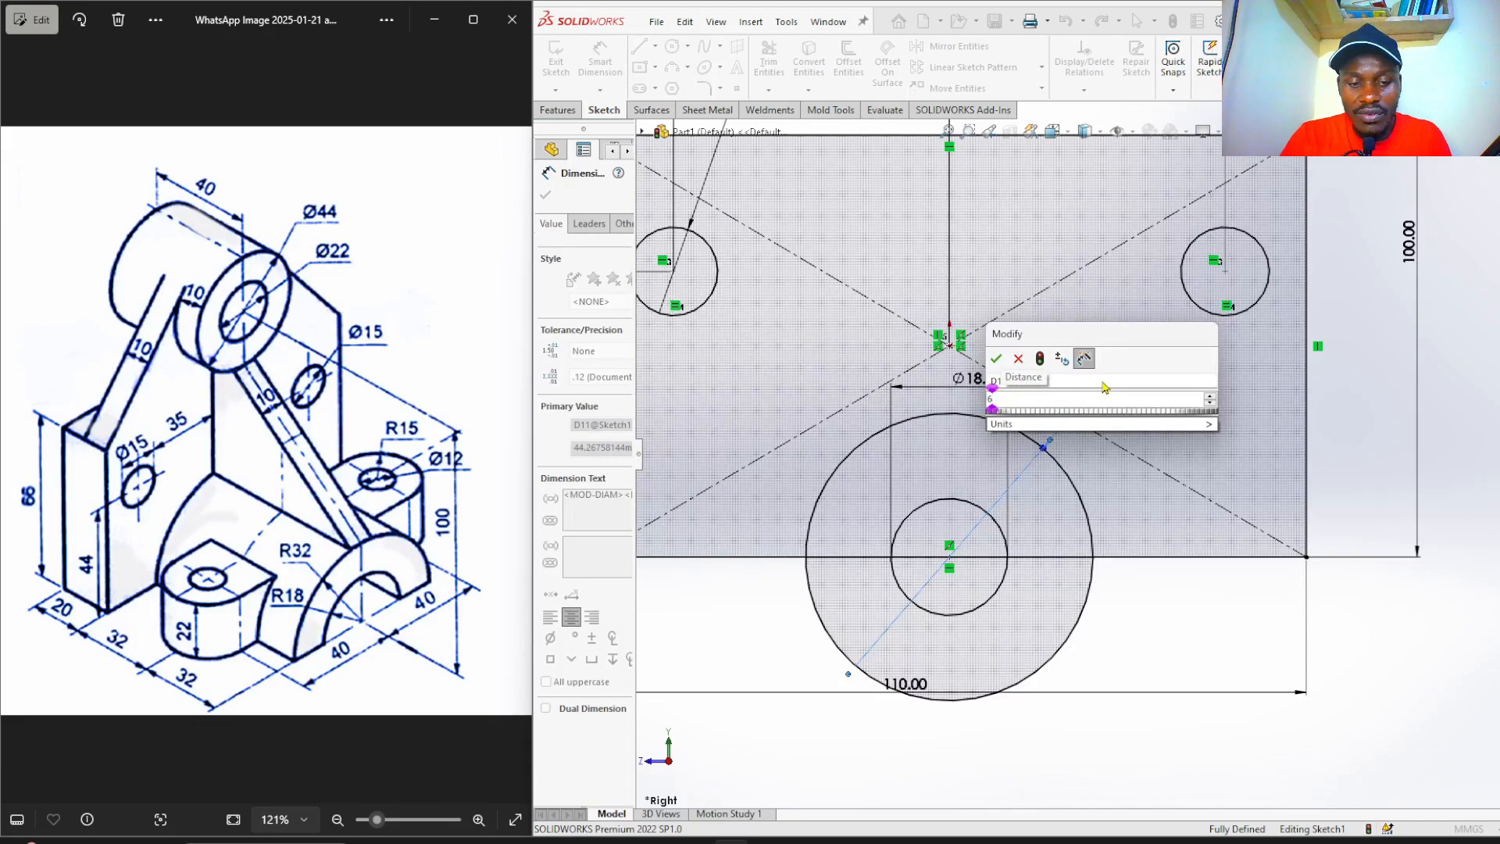
pyautogui.write('4')
pyautogui.press('Return')
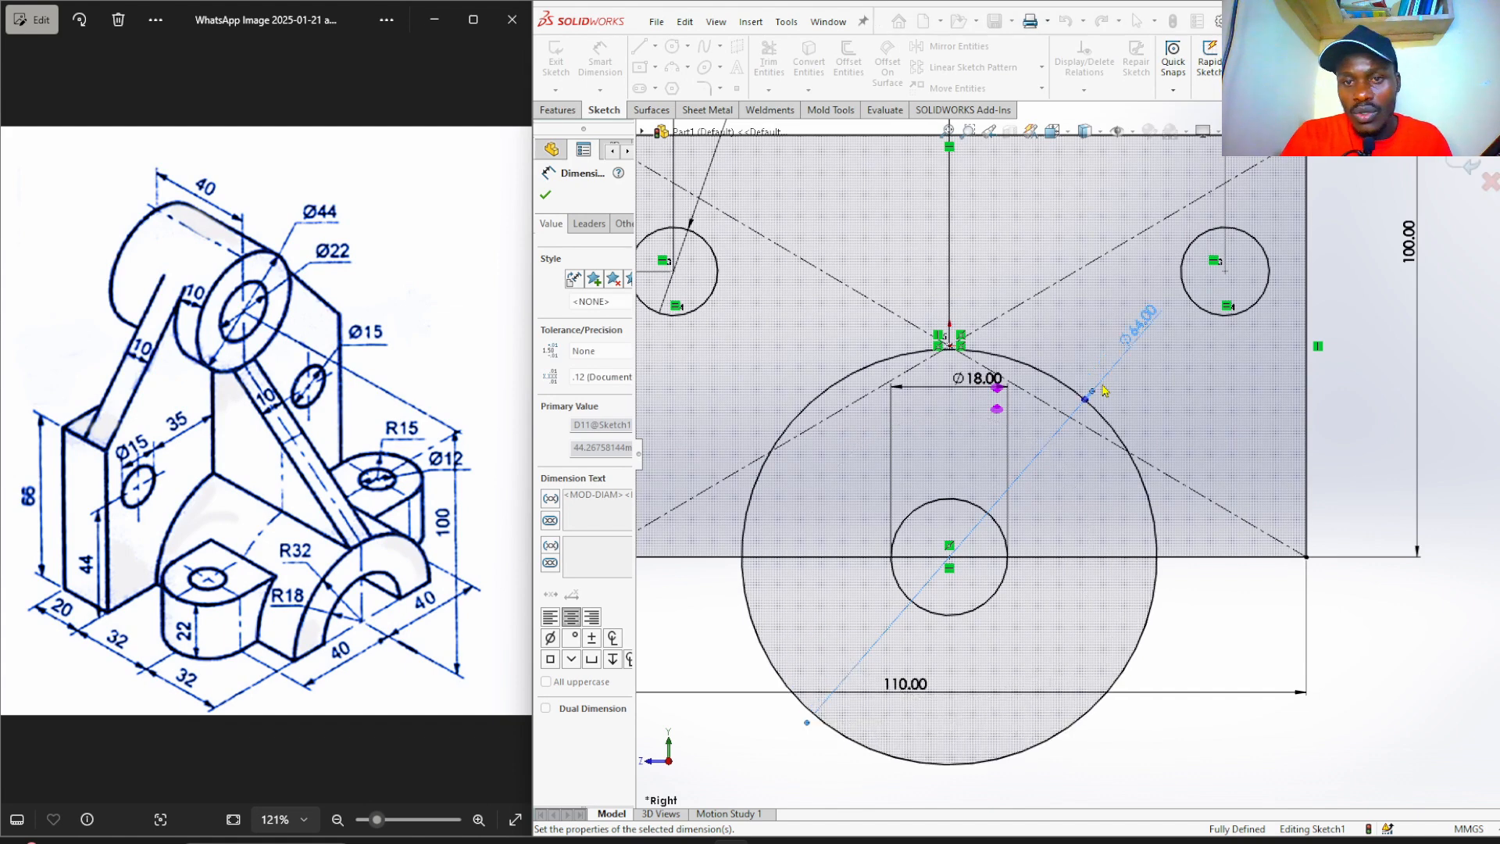
pyautogui.click(1379, 596)
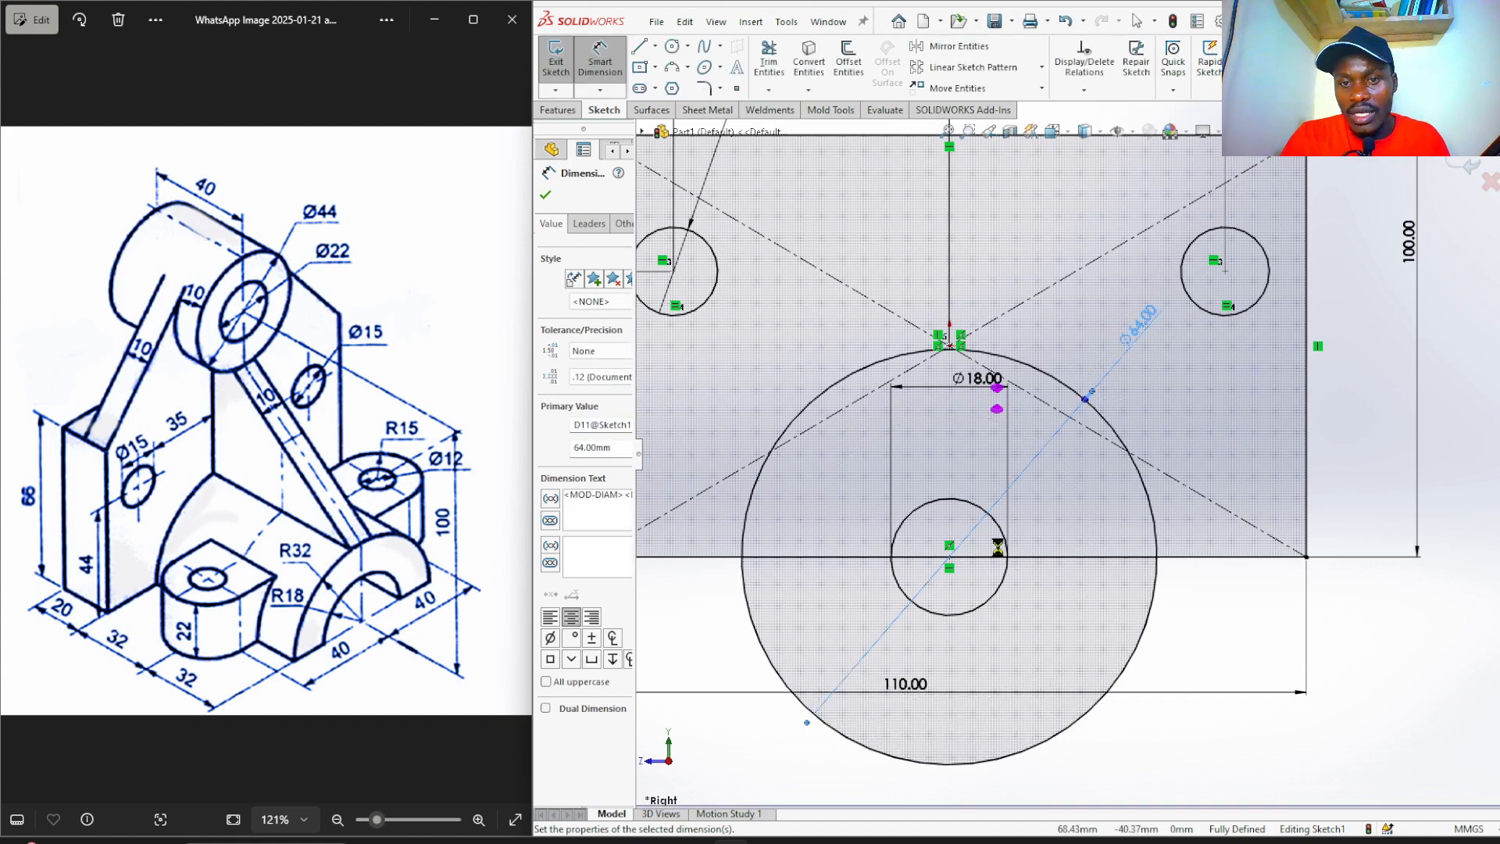
# Change the Ø18.00 dimension to 36.
pyautogui.click(941, 388)
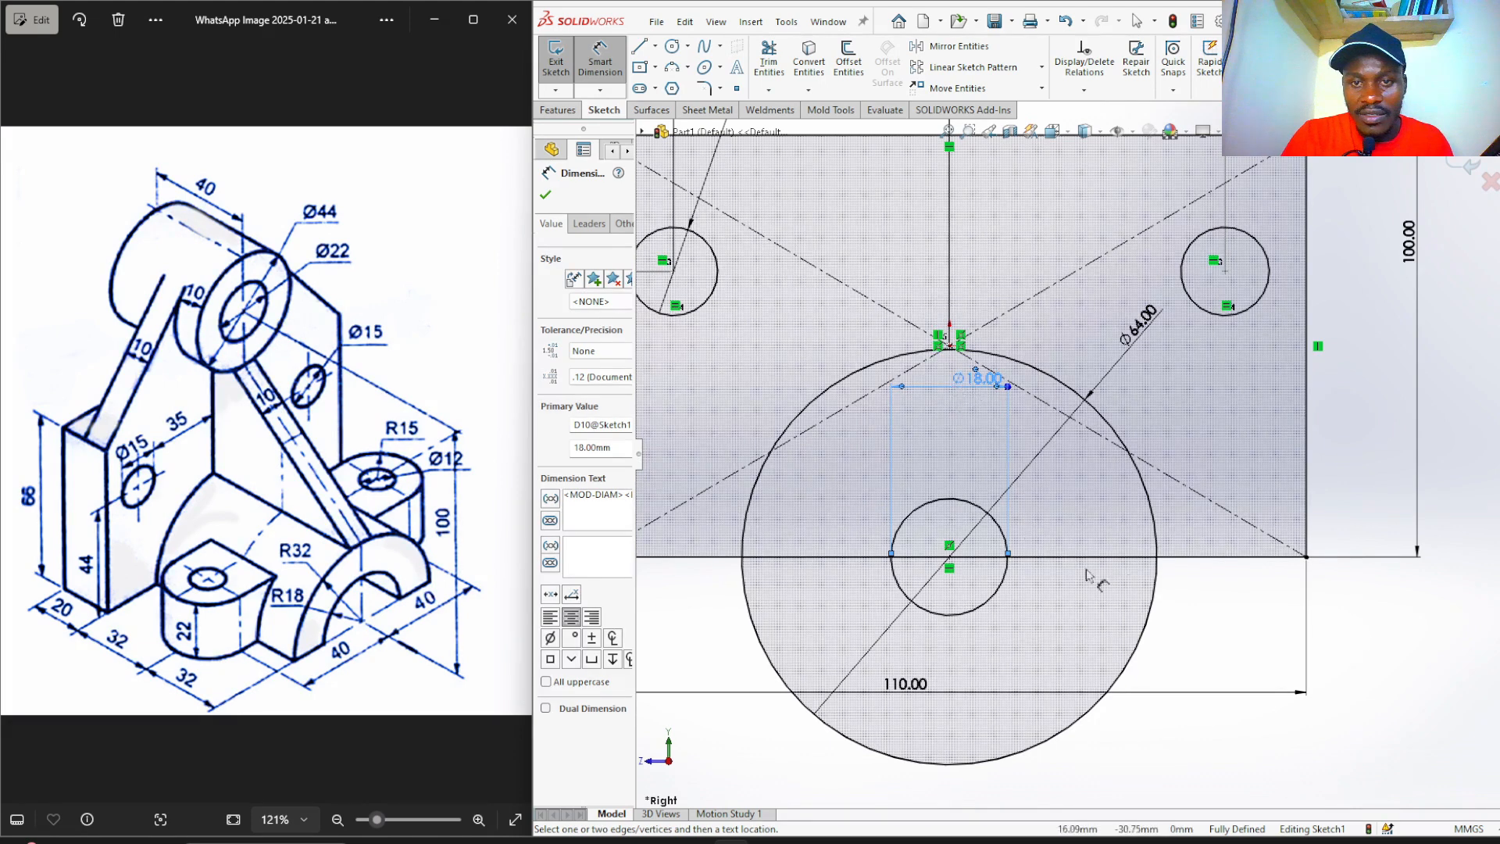
pyautogui.click(1381, 636)
pyautogui.doubleClick(973, 388)
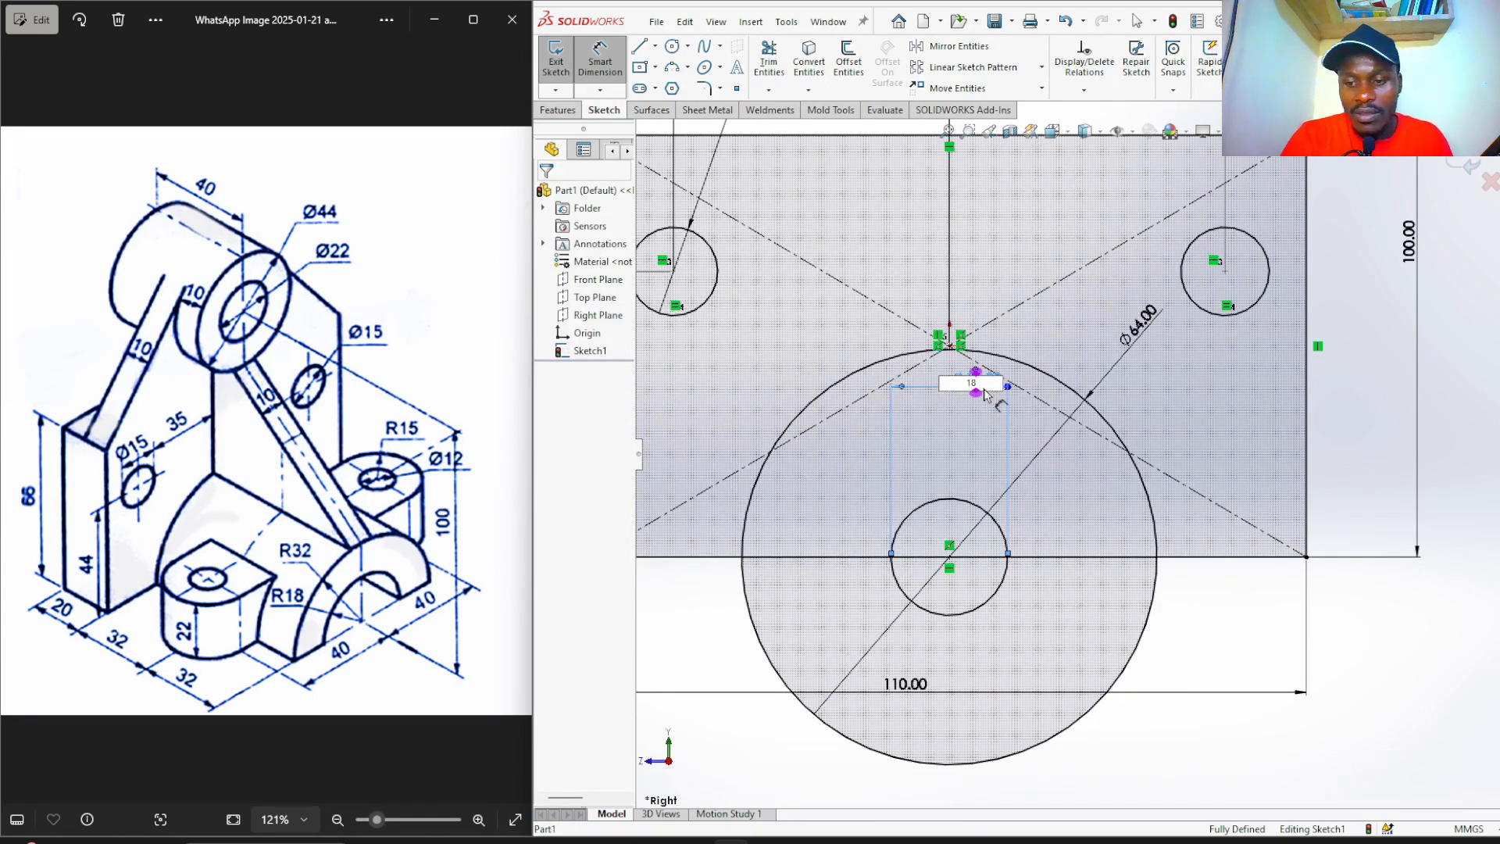
pyautogui.press('BackSpace')
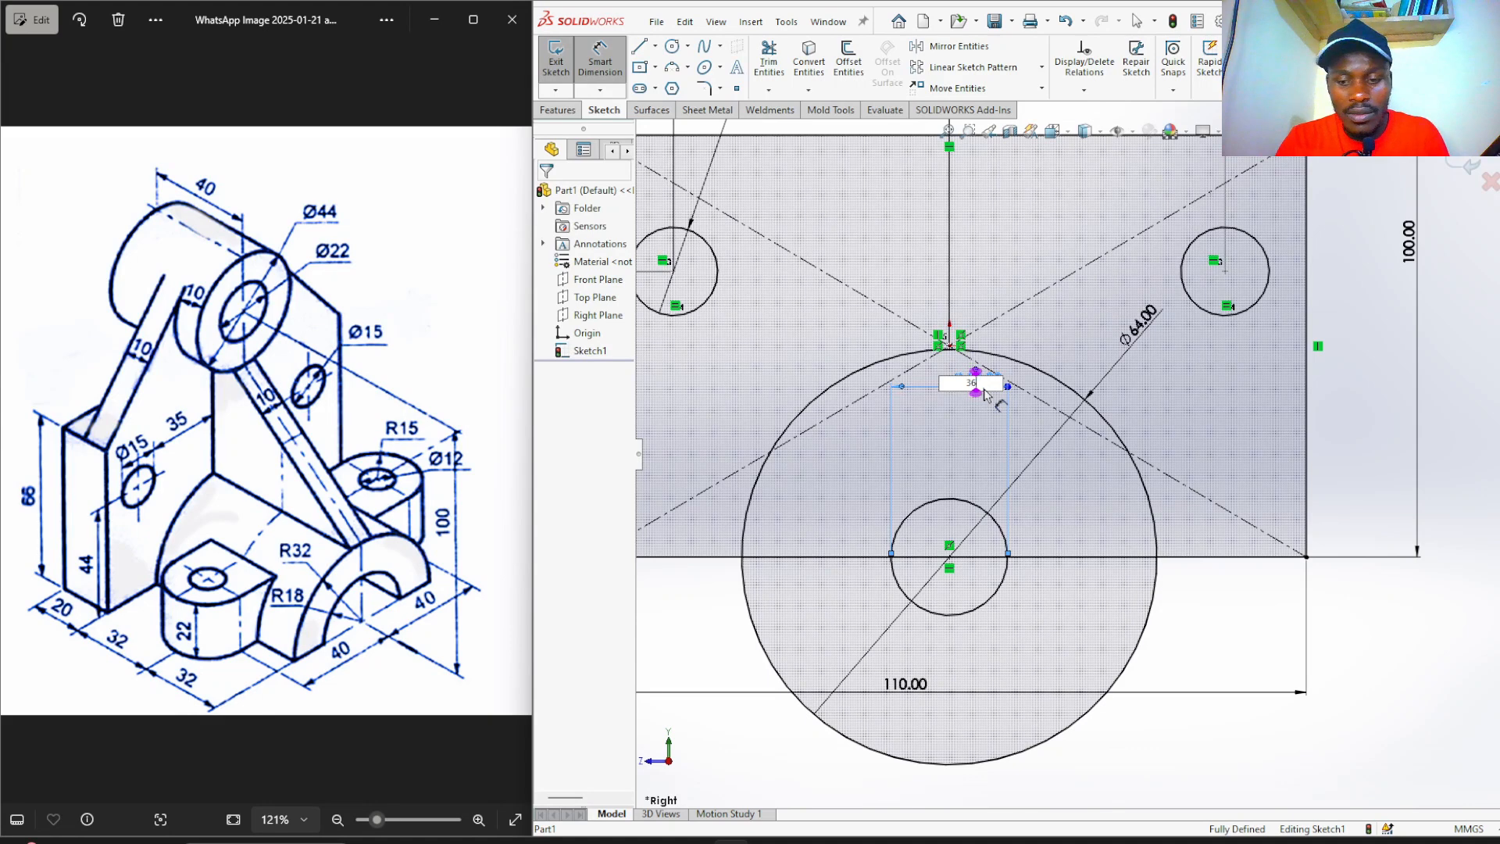
pyautogui.write('36')
pyautogui.press('Return')
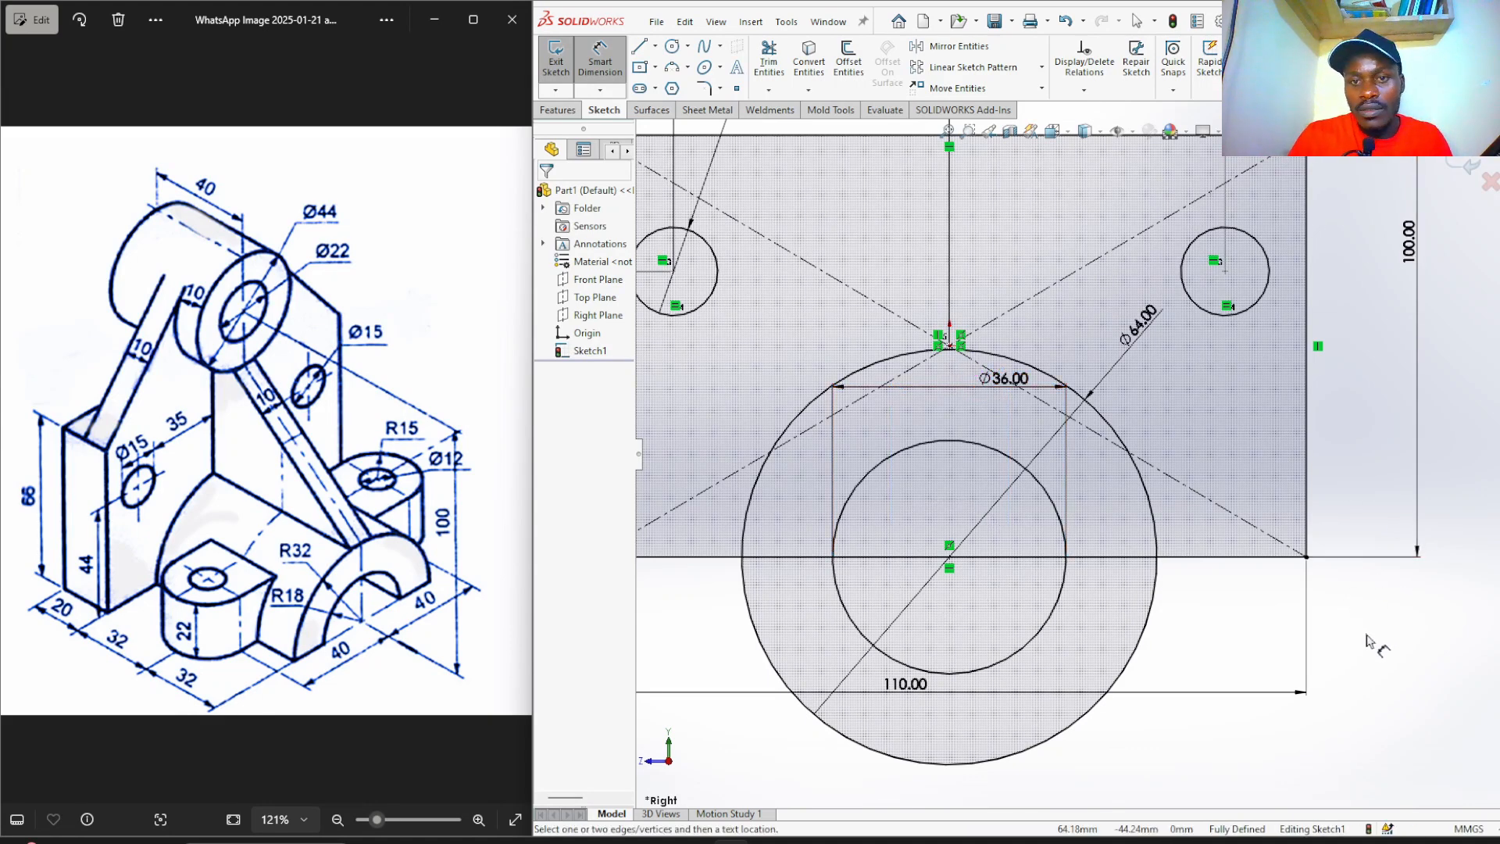
pyautogui.scroll(5, 1082, 668)
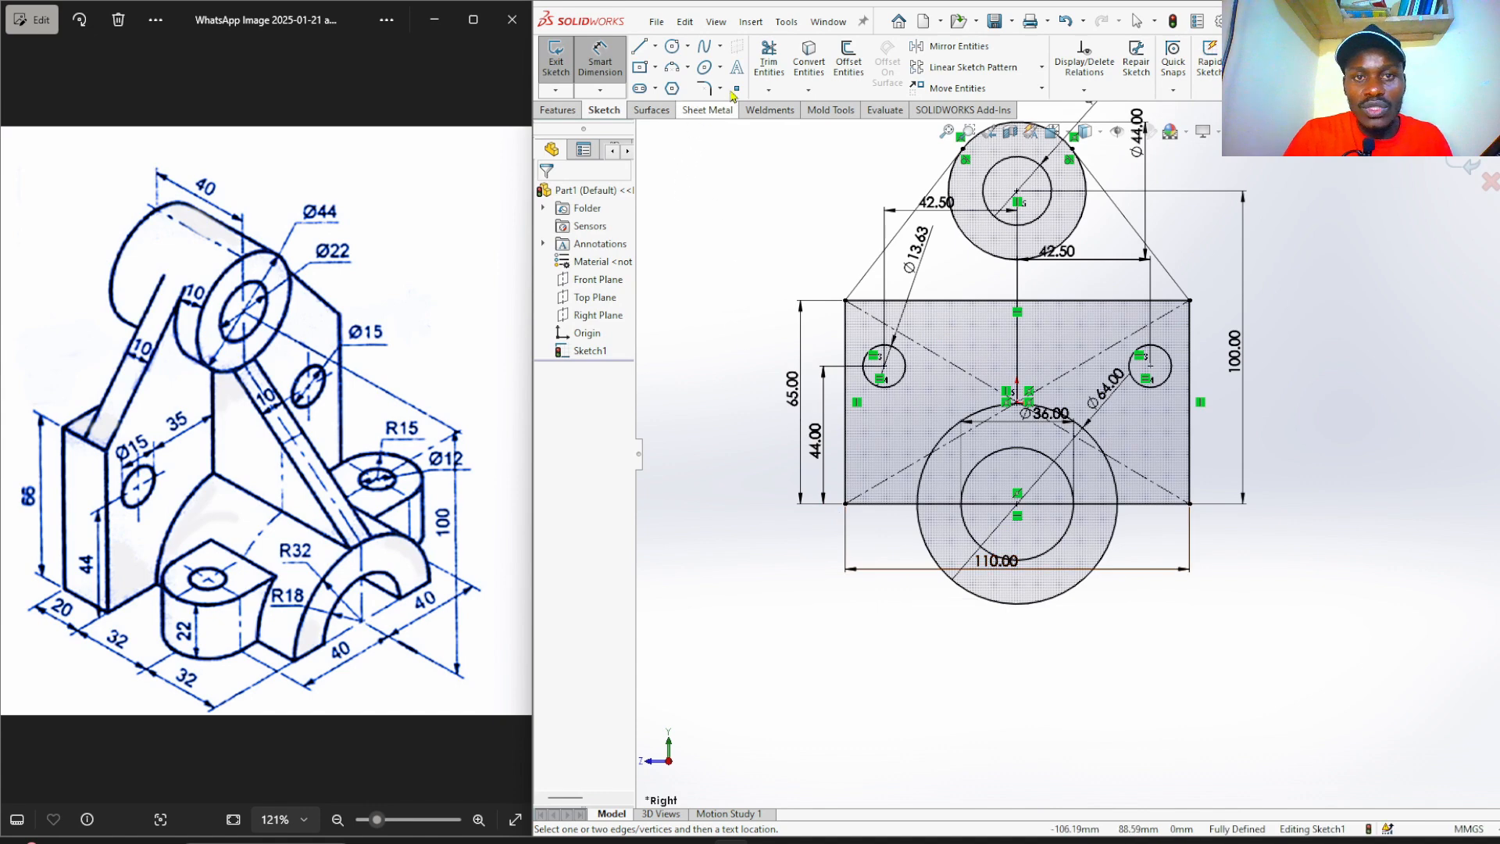
# Power-trim the Ø64 circle's lower arc below the base's bottom edge.
pyautogui.click(769, 60)
pyautogui.scroll(-3, 1024, 534)
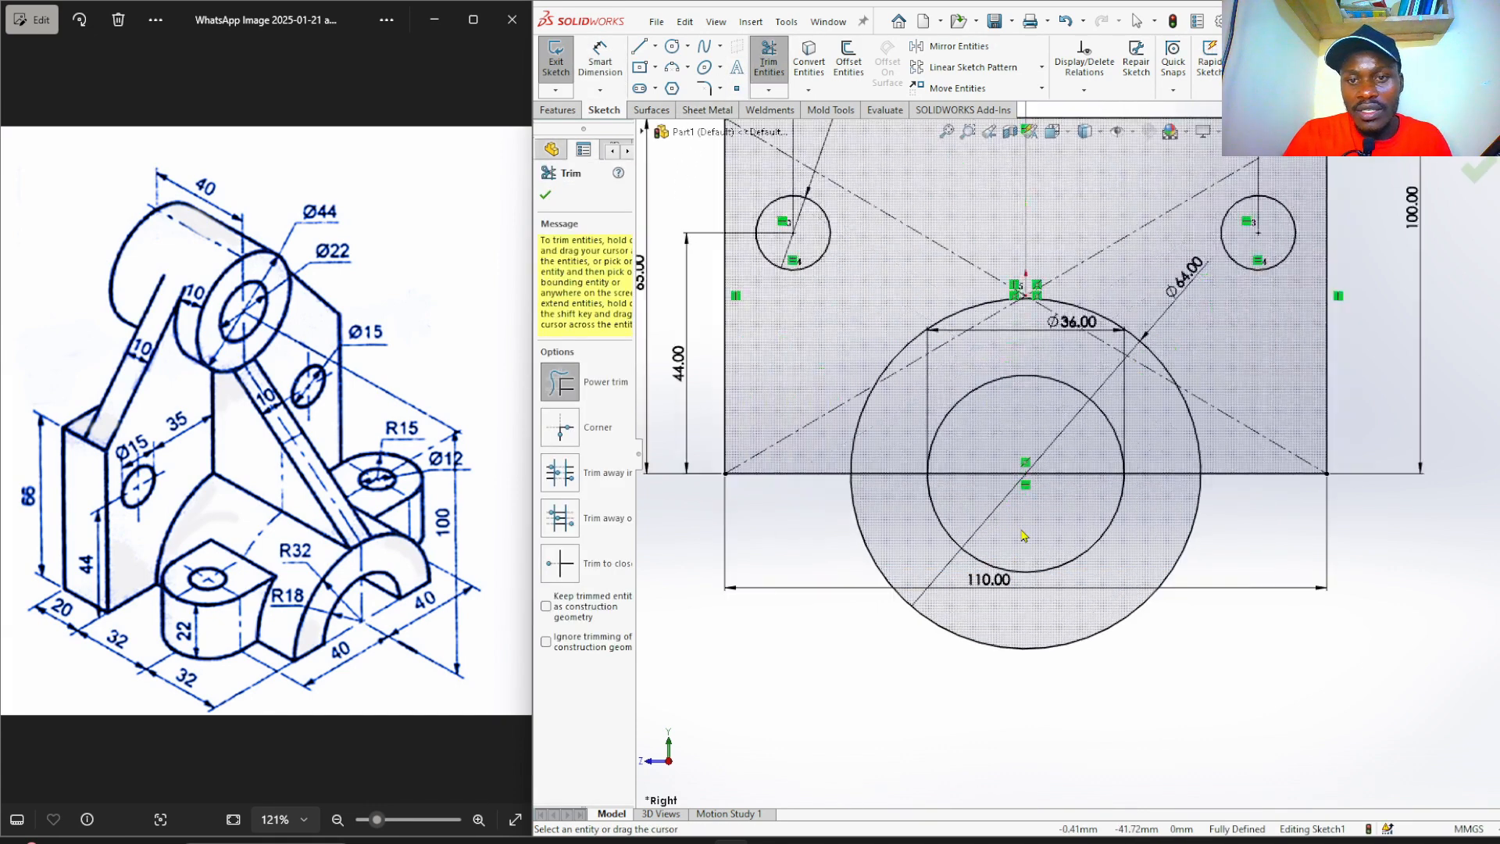
pyautogui.moveTo(845, 545); pyautogui.dragTo(946, 508)
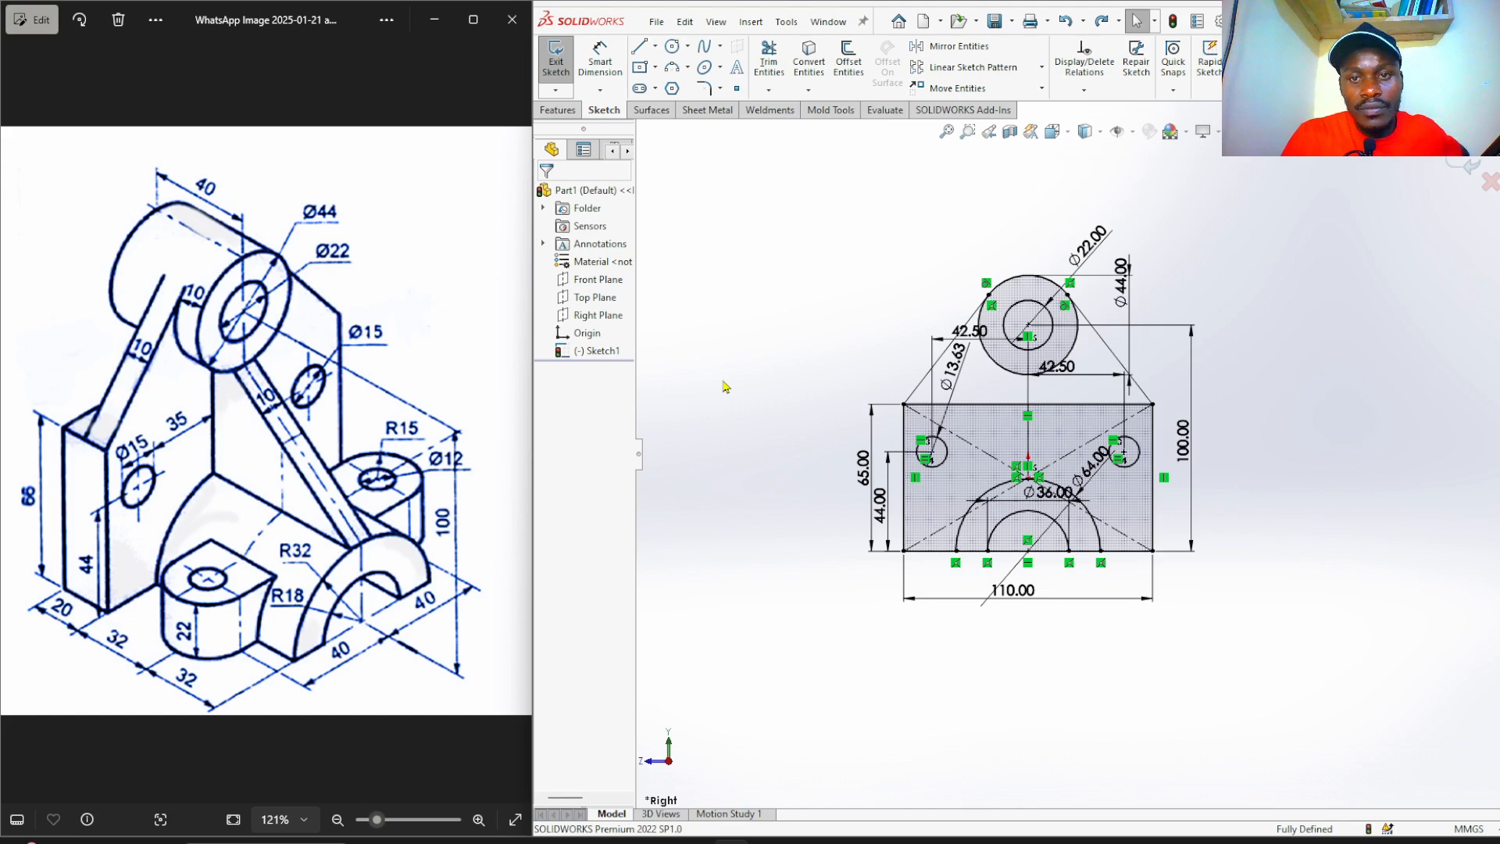
pyautogui.scroll(-3, 1090, 484)
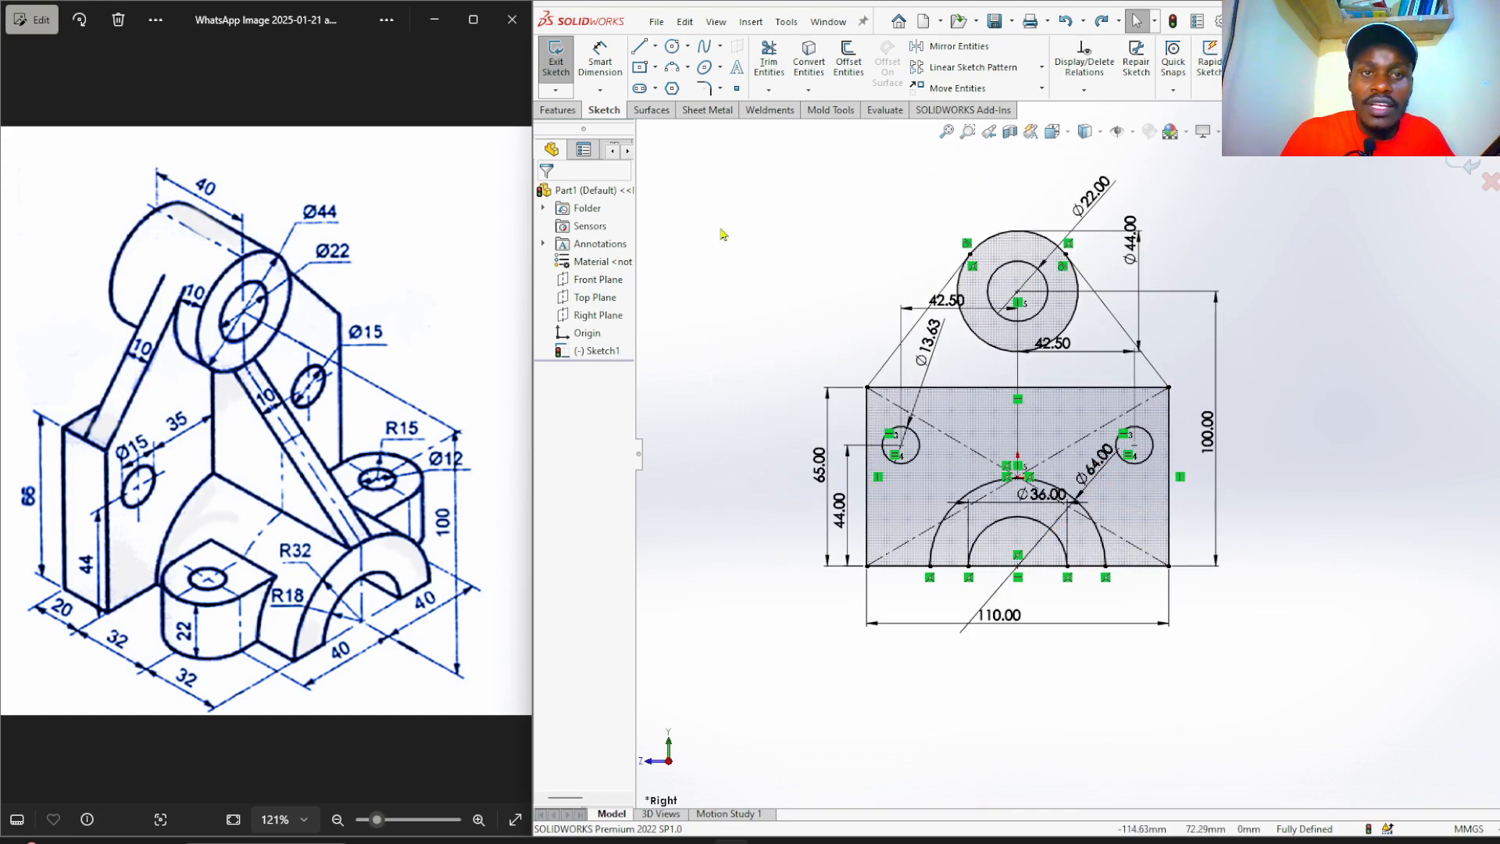
pyautogui.click(557, 110)
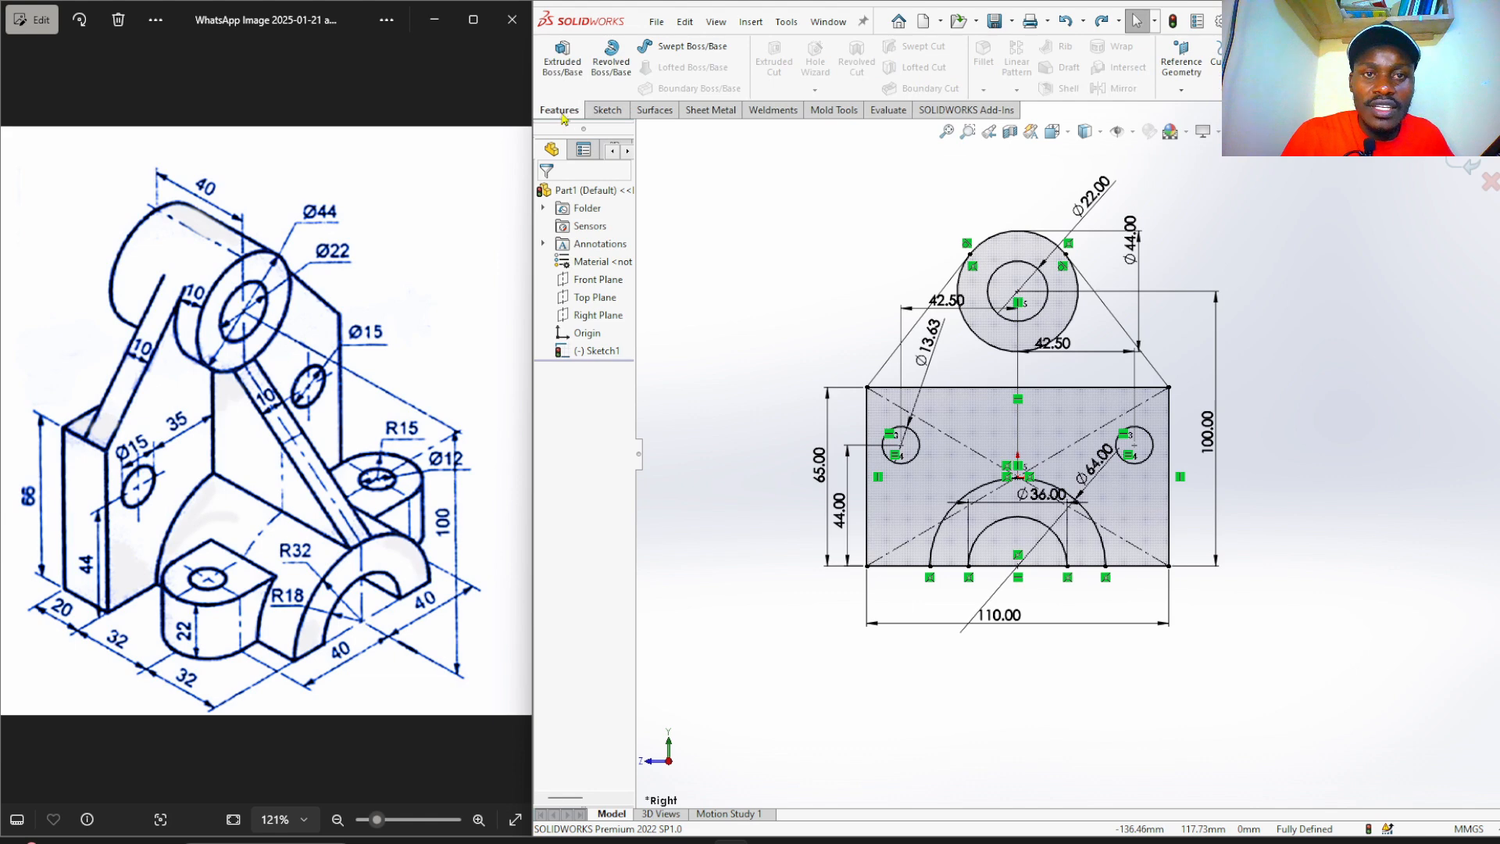
# Extrude the rectangular base region 20 mm in the reversed direction.
pyautogui.click(570, 67)
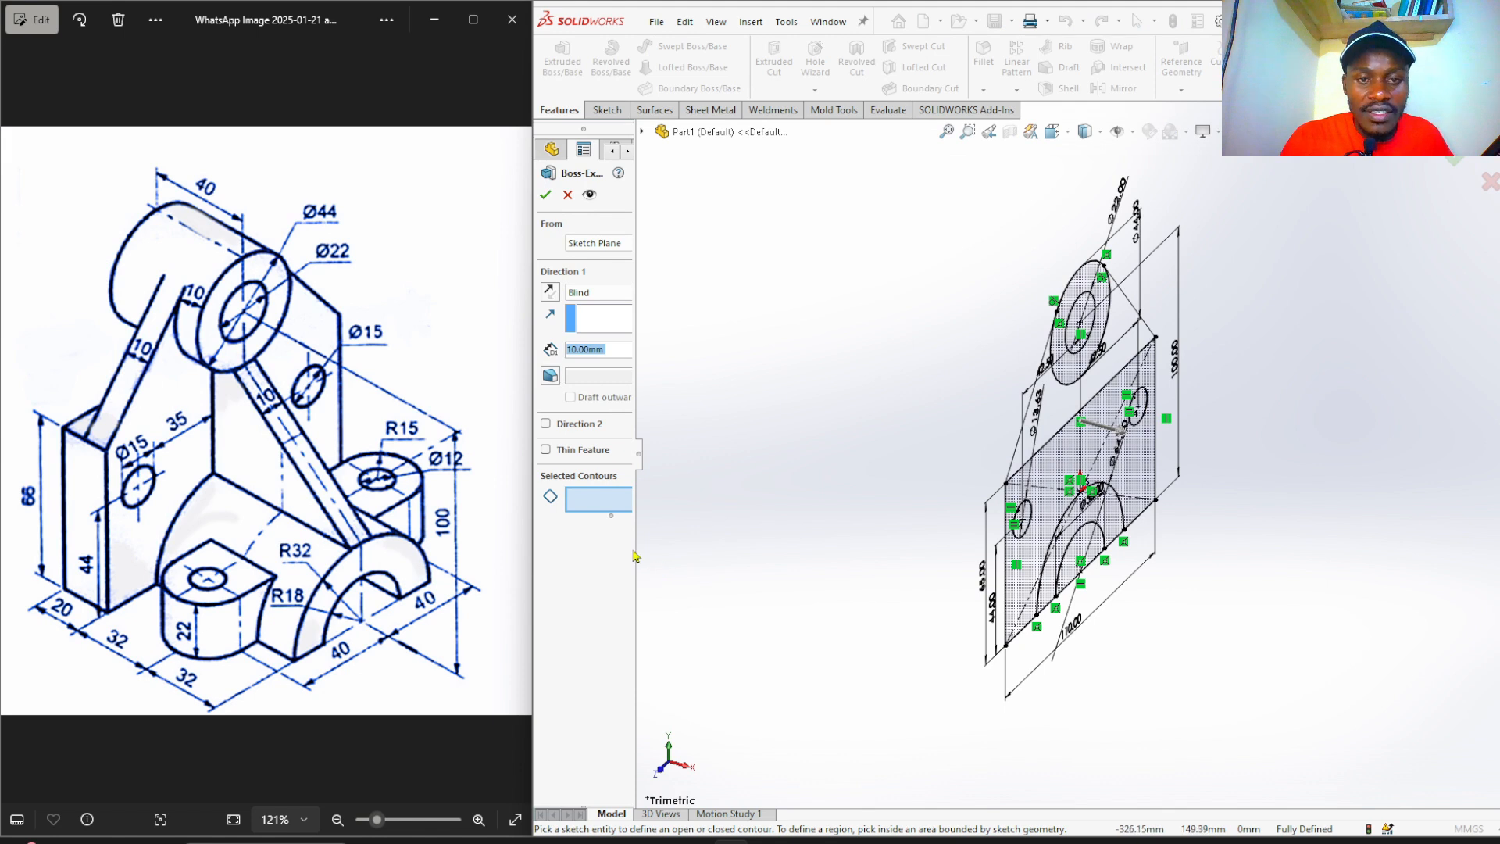
pyautogui.moveTo(634, 549); pyautogui.dragTo(692, 549)
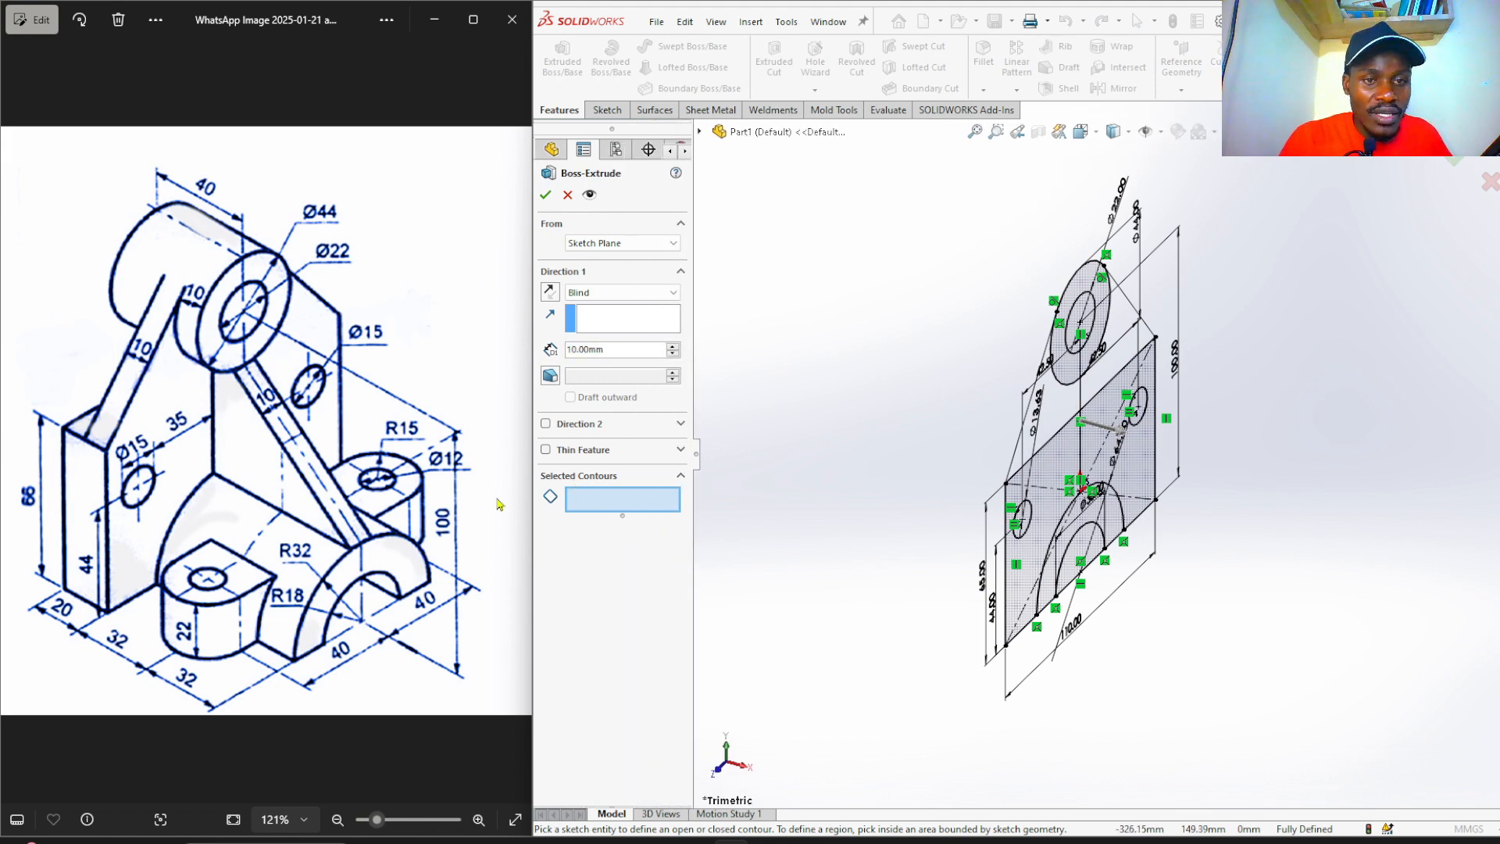
pyautogui.click(1058, 473)
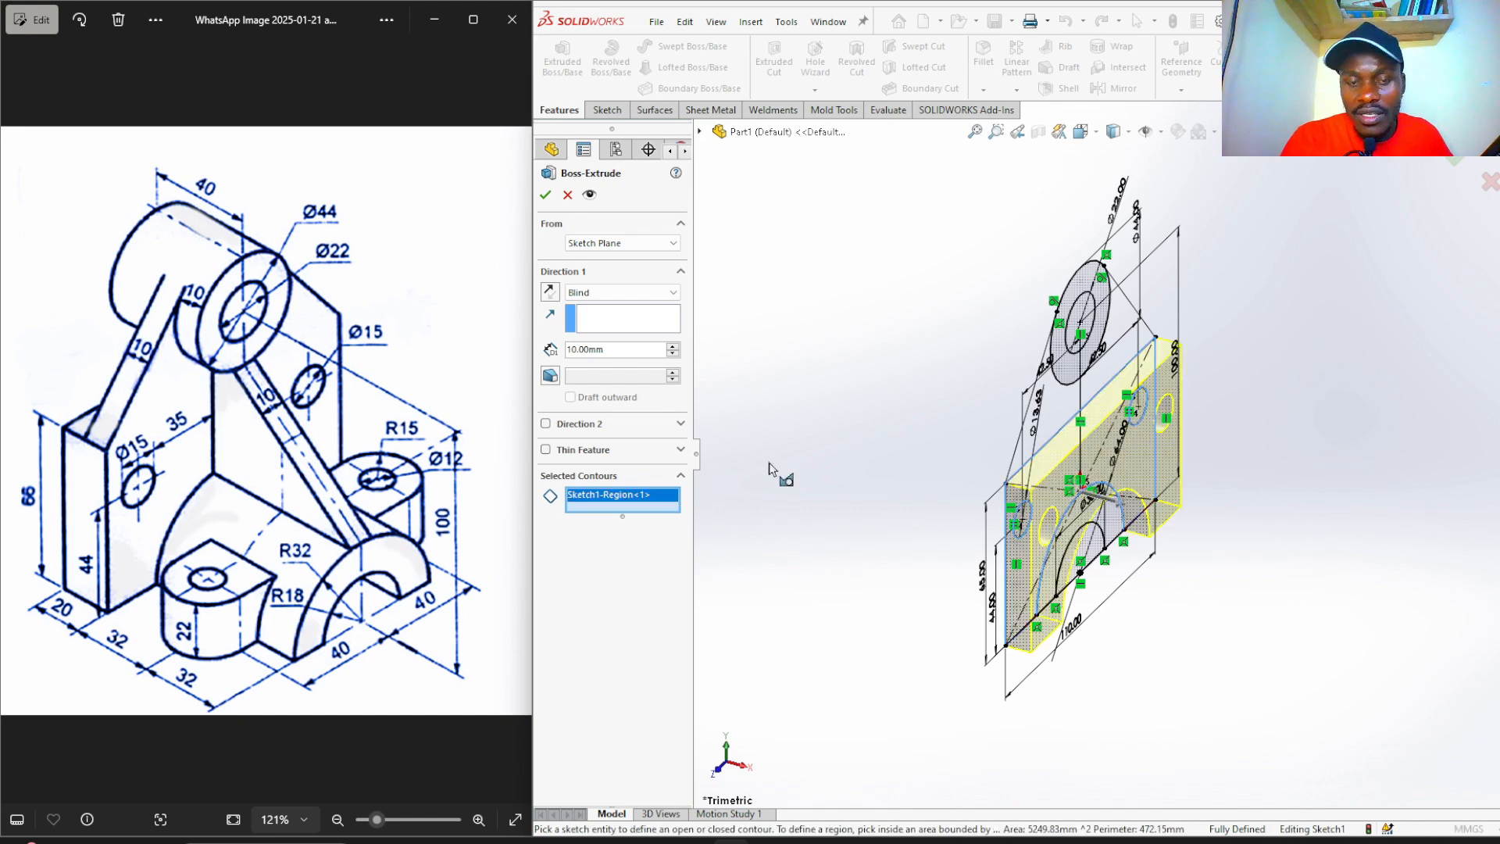
pyautogui.click(551, 298)
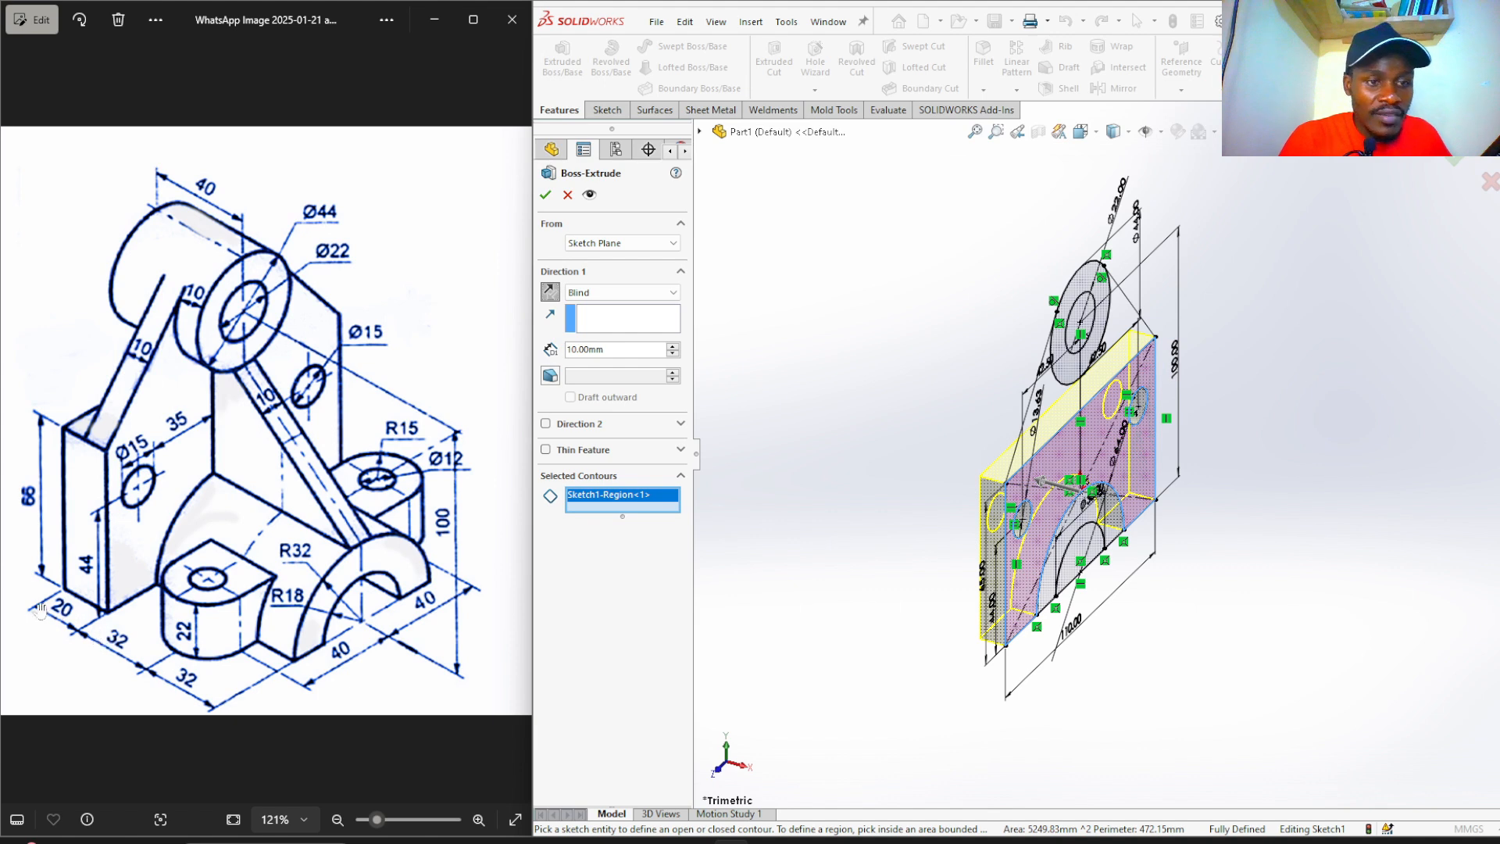
pyautogui.doubleClick(619, 352)
pyautogui.write('2')
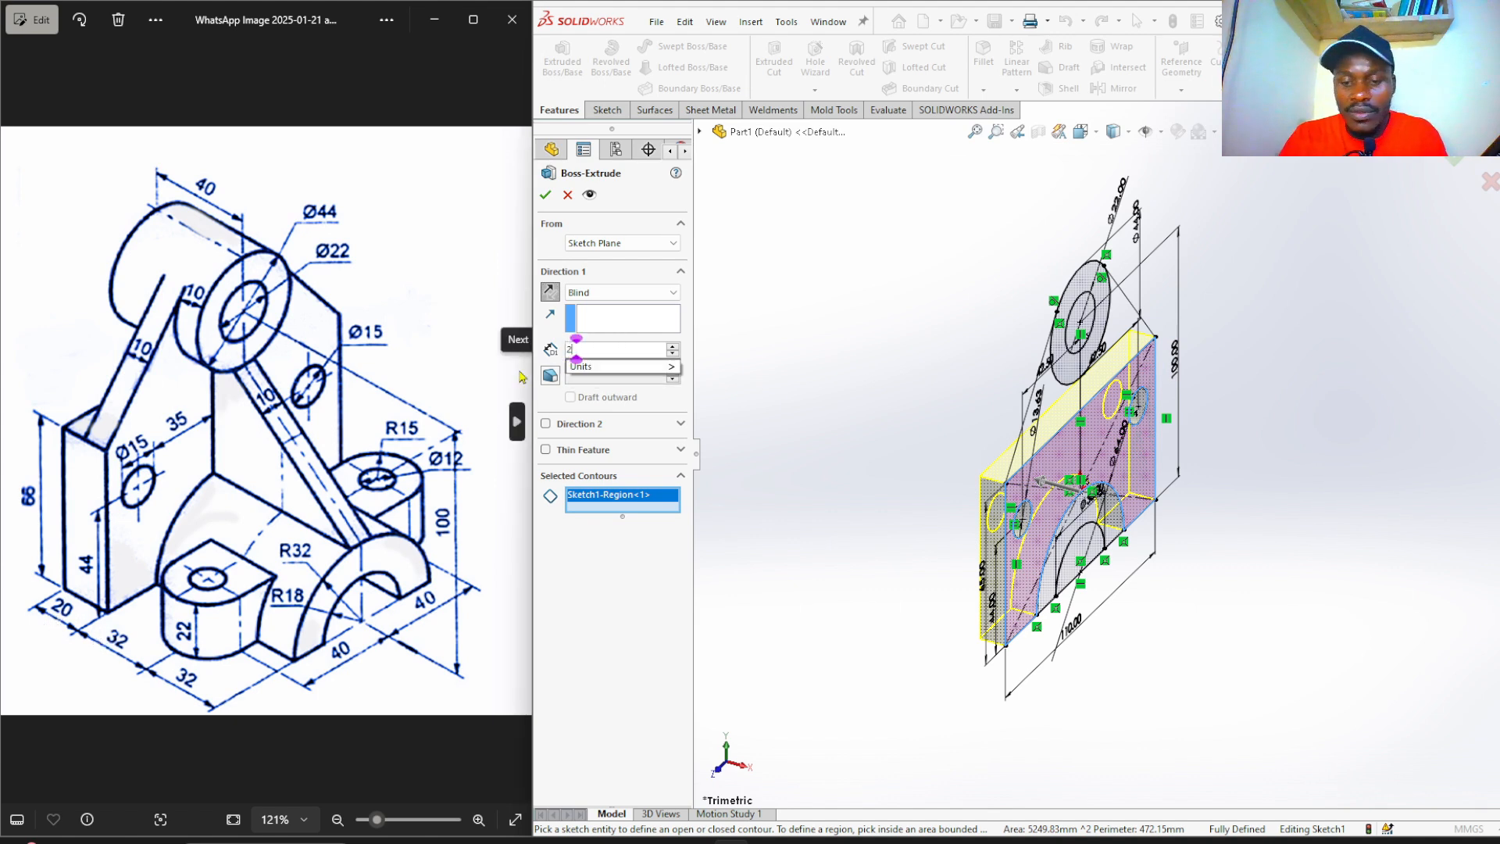
pyautogui.write('0')
pyautogui.press('Return')
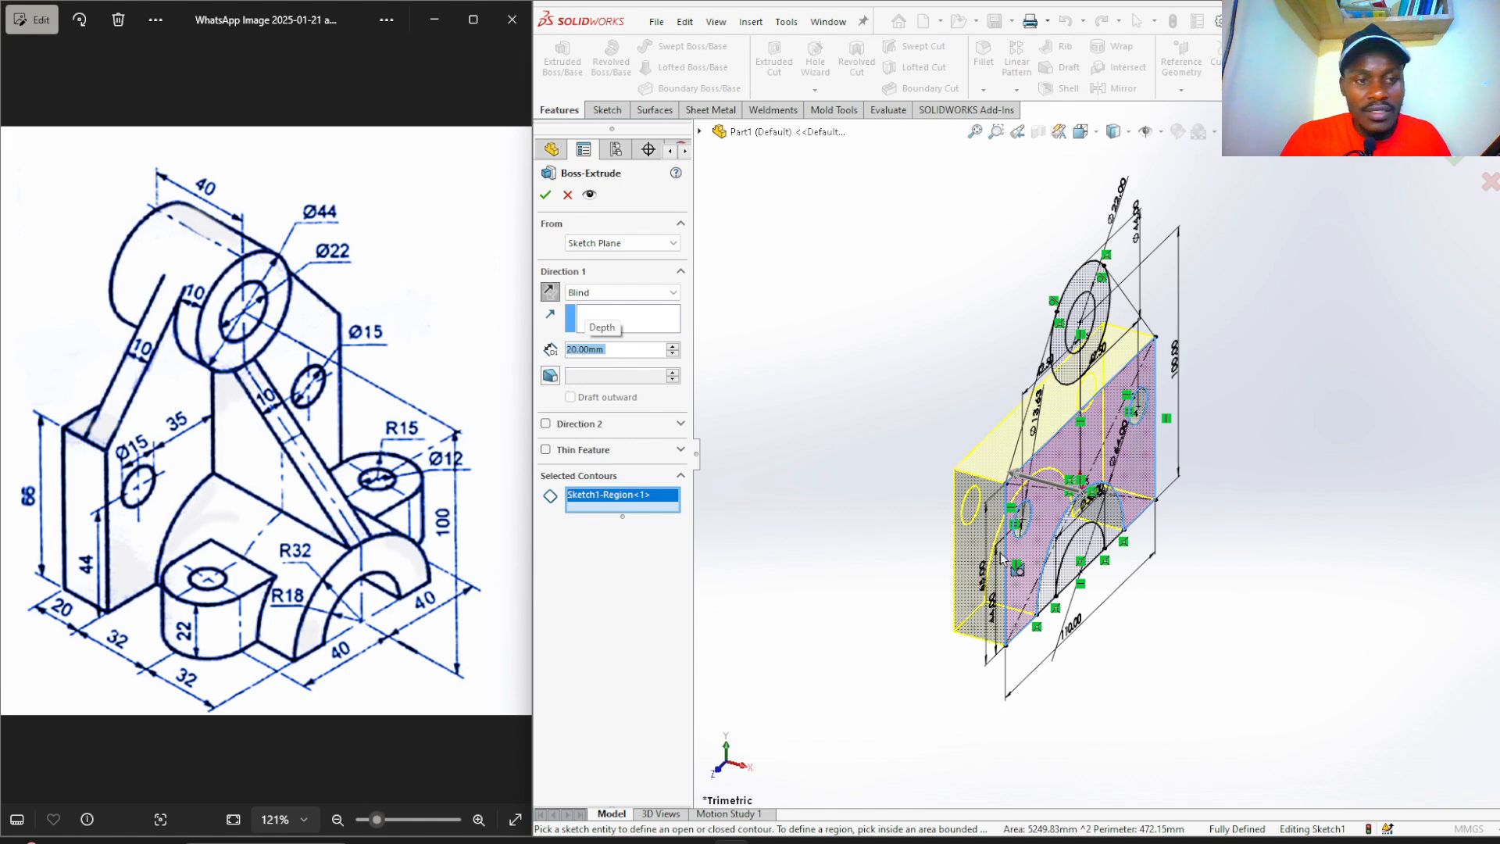
pyautogui.click(545, 197)
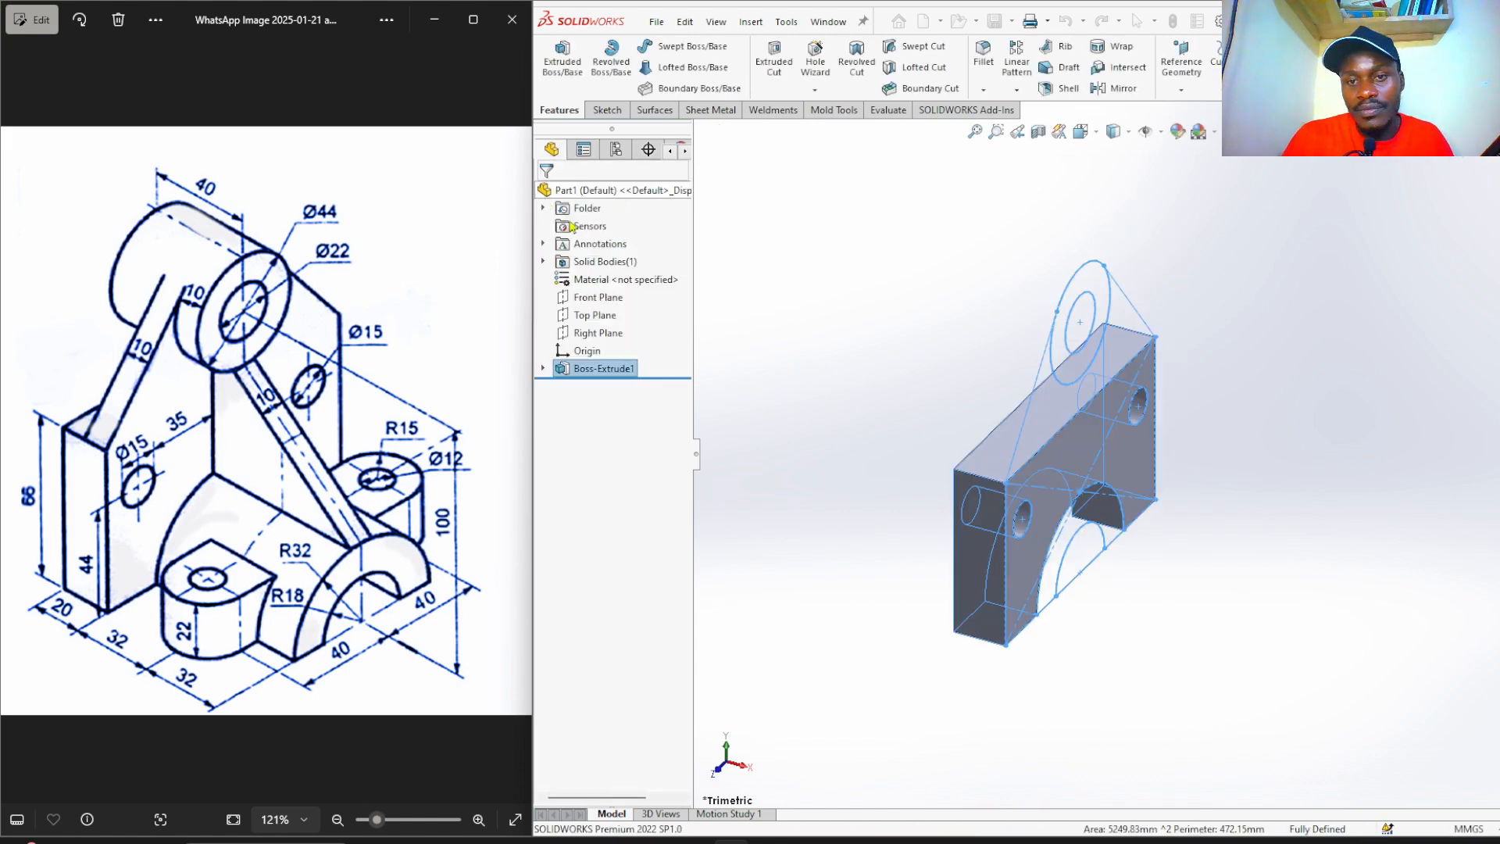
# Extrude the upper web region of Sketch1 10 mm in the reversed direction as Boss-Extrude2.
pyautogui.click(850, 382)
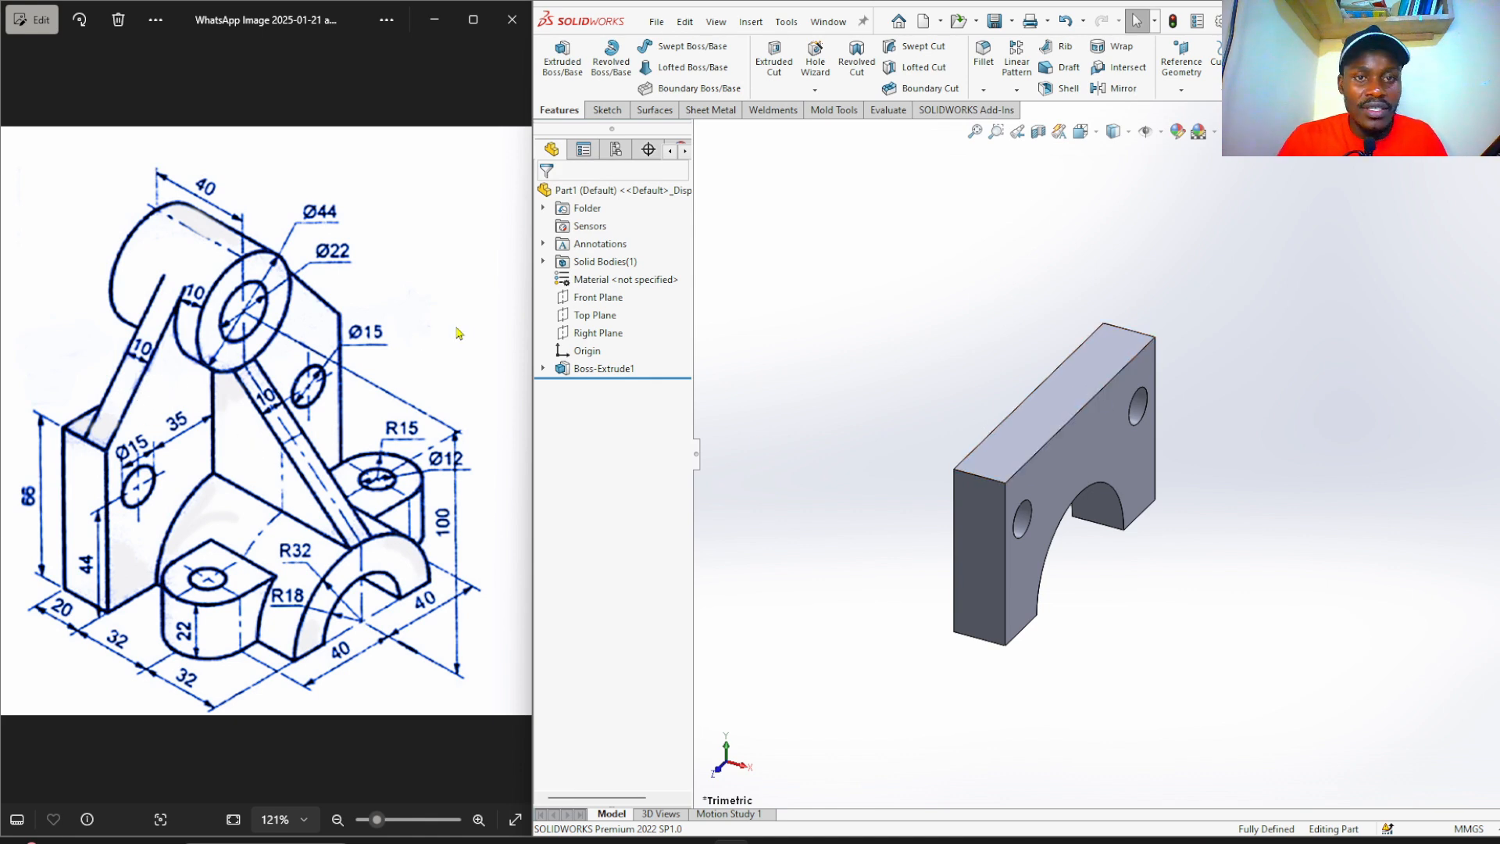
pyautogui.click(543, 369)
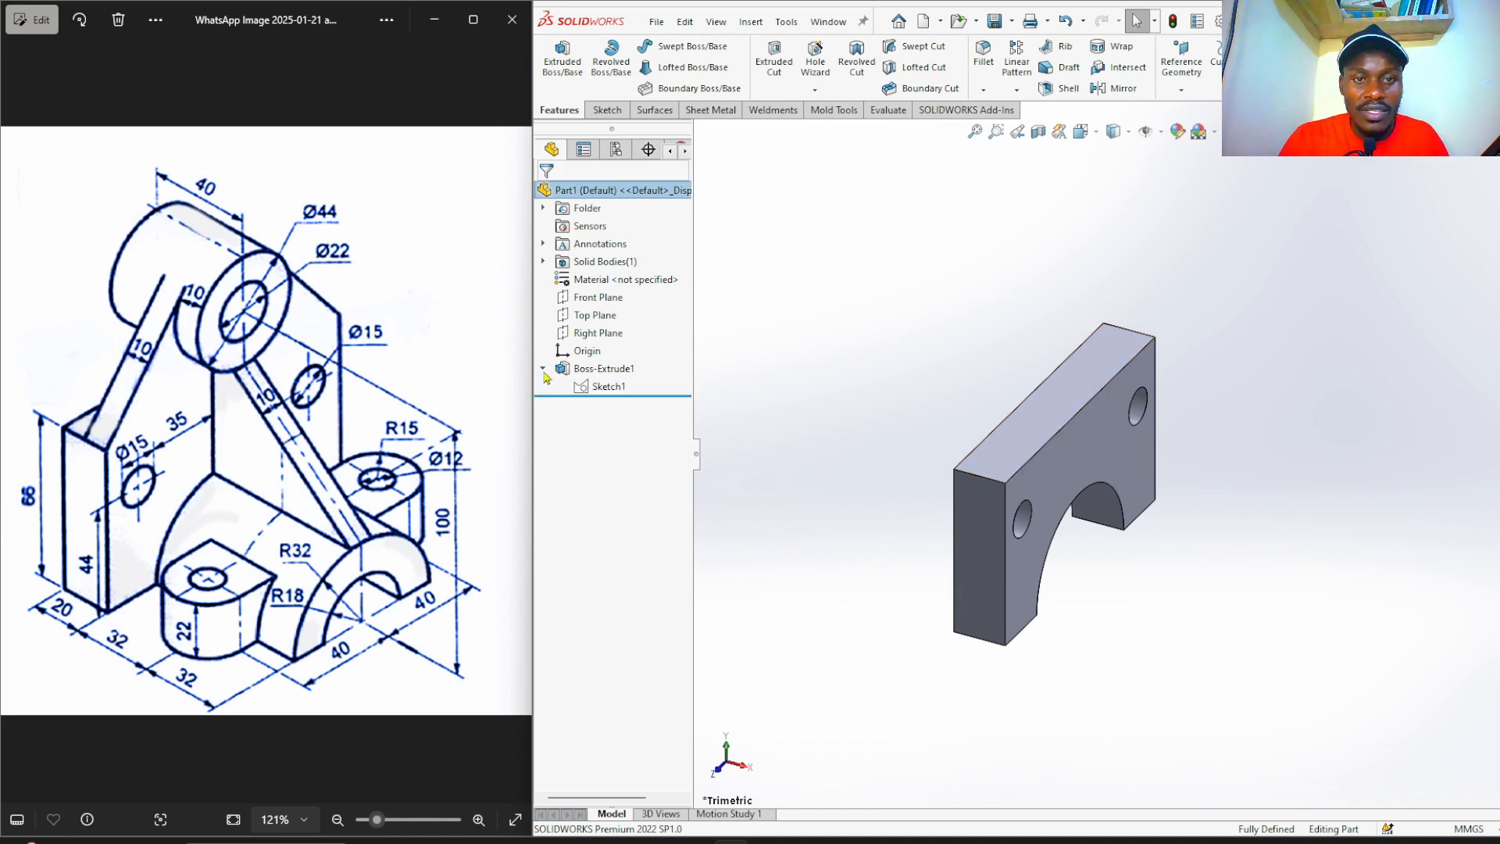
pyautogui.click(602, 386)
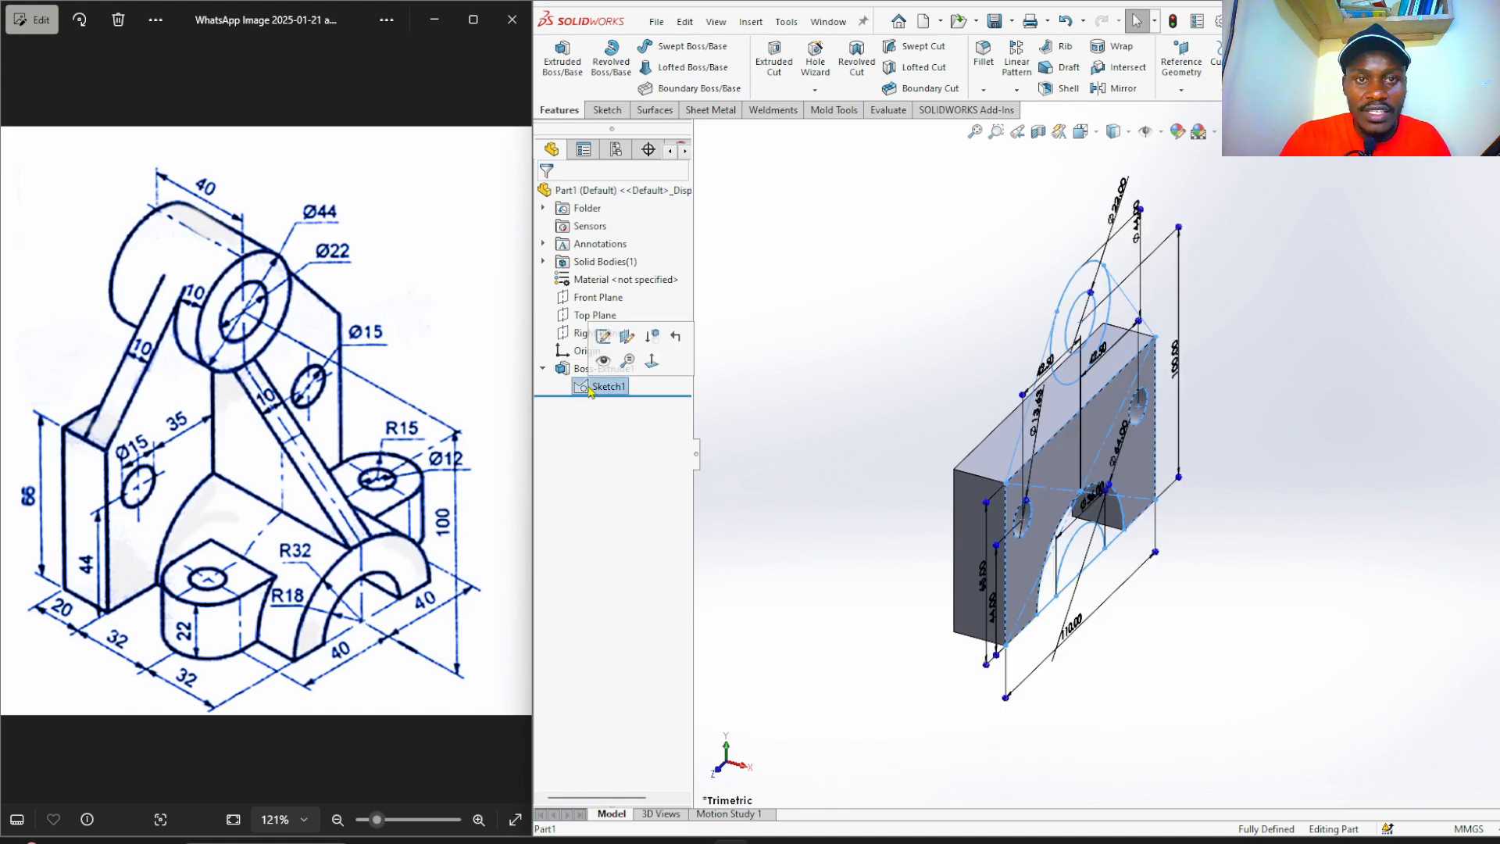
pyautogui.click(559, 63)
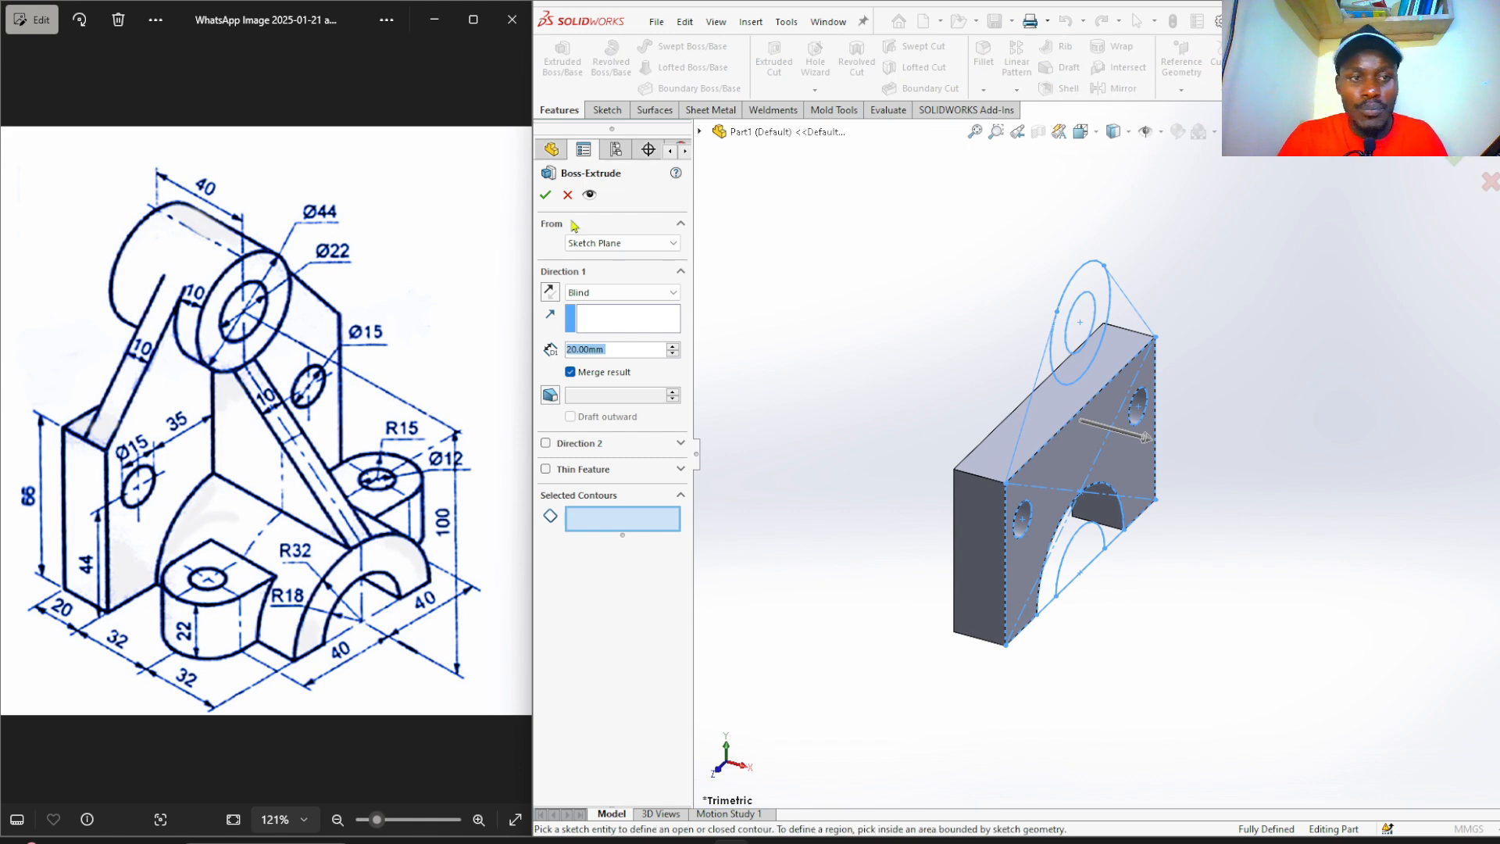
pyautogui.click(609, 524)
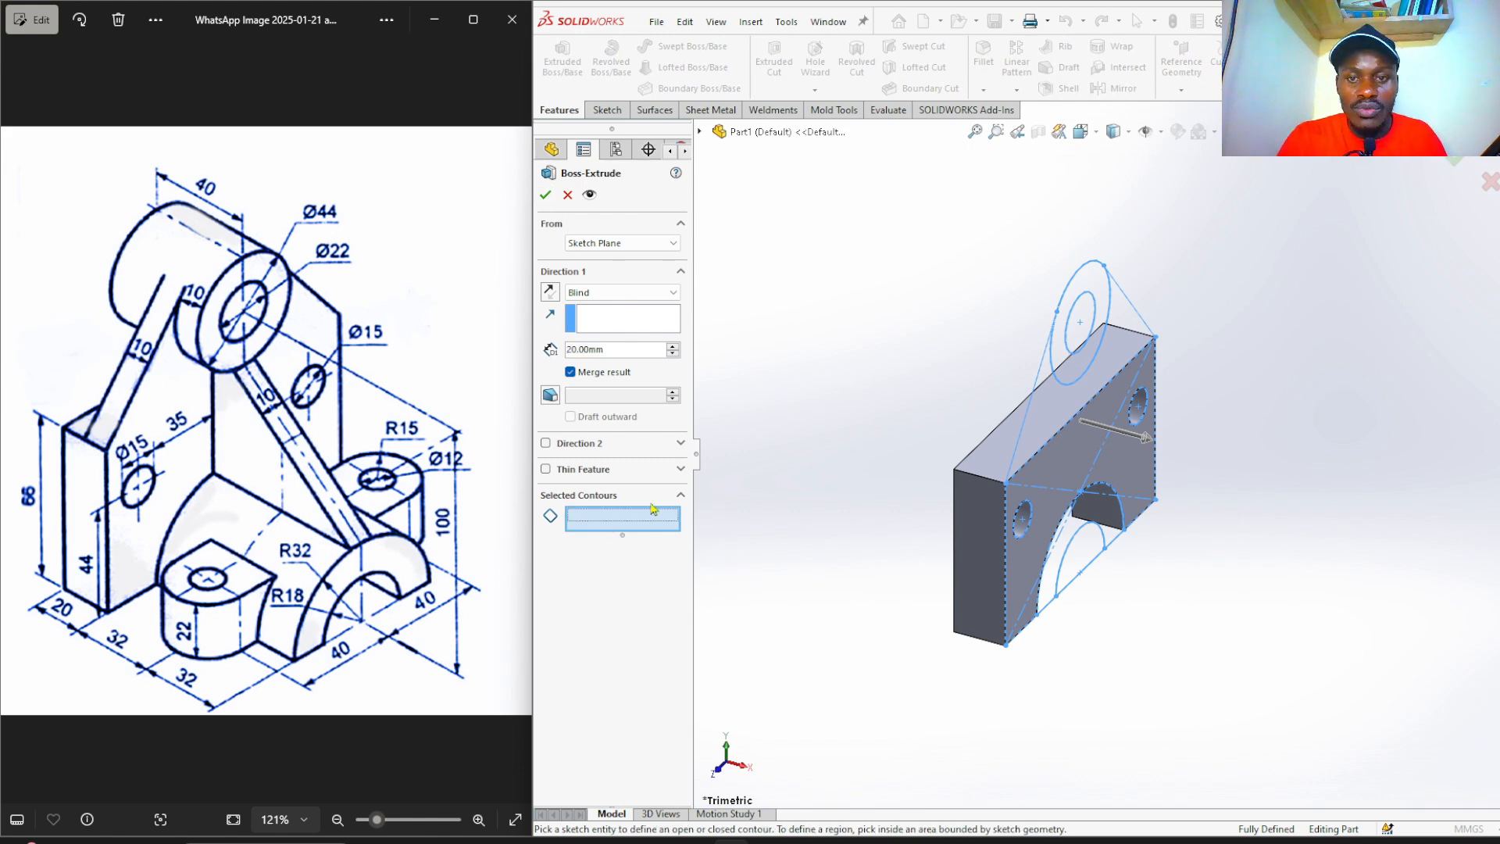
pyautogui.click(1056, 416)
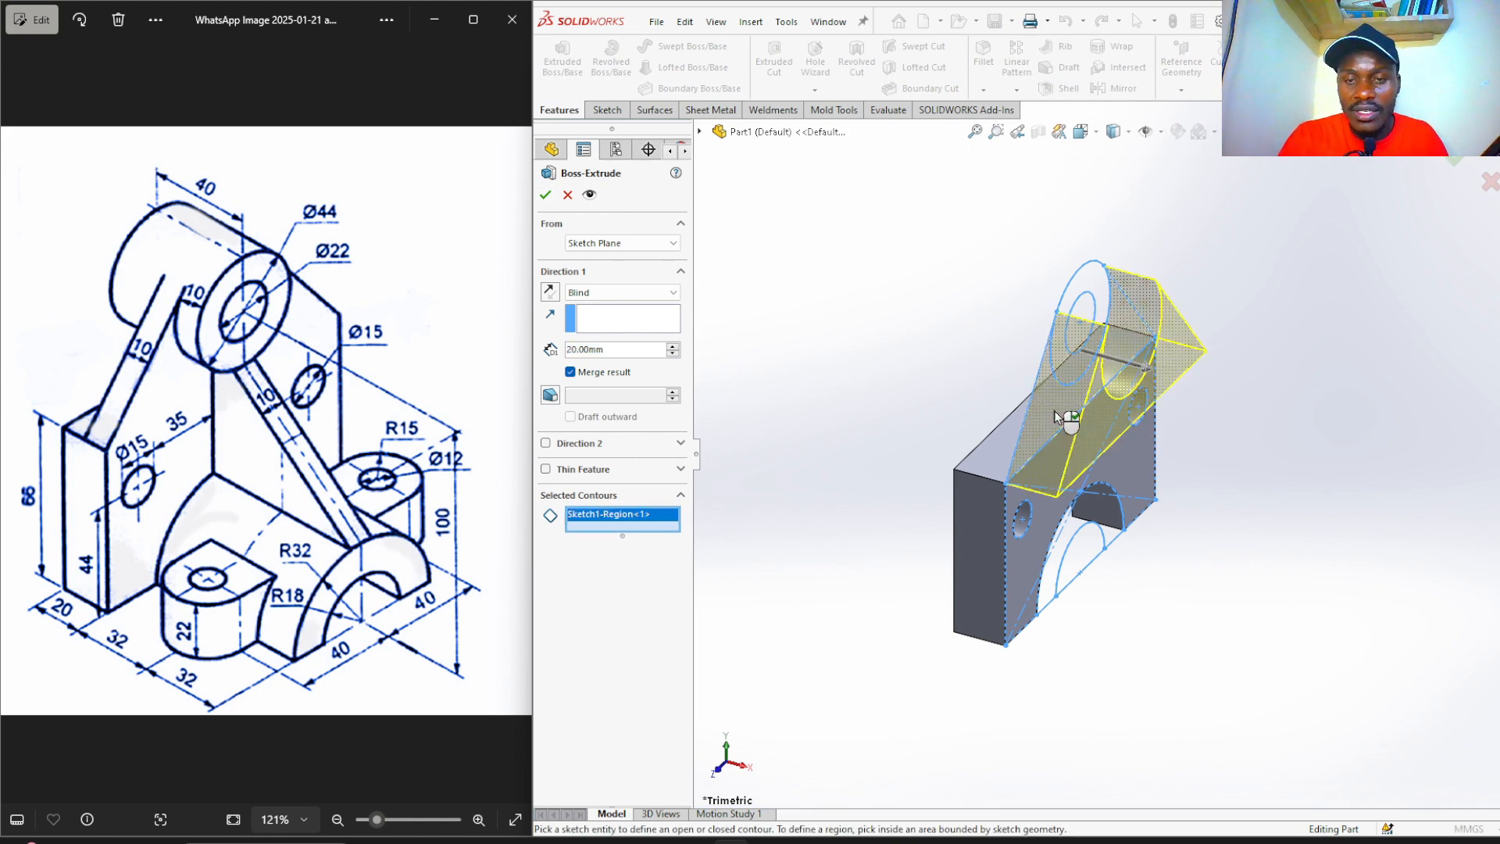
pyautogui.click(550, 292)
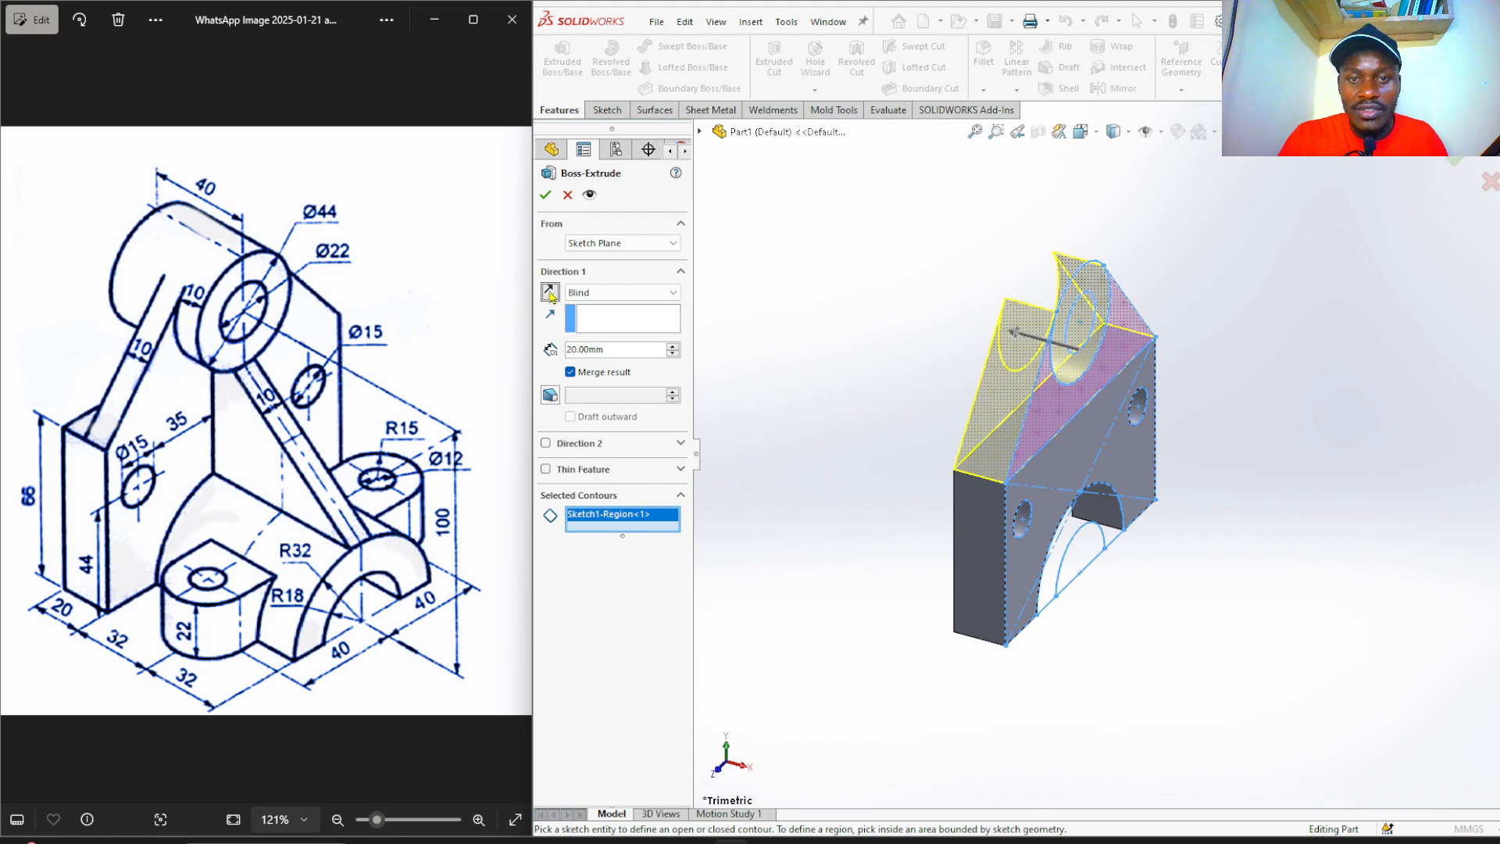
pyautogui.doubleClick(619, 349)
pyautogui.write('10')
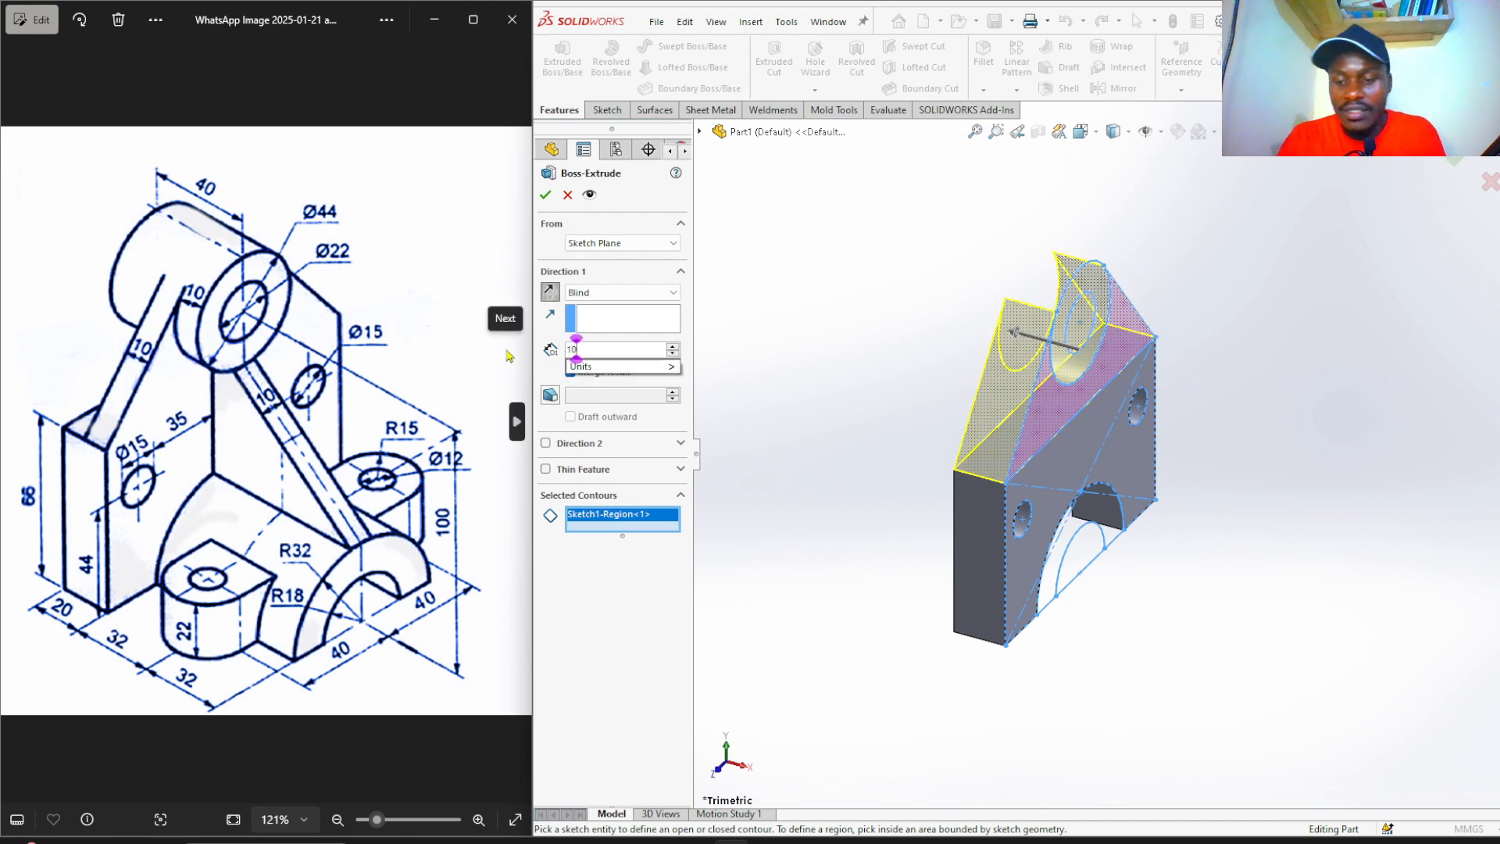
pyautogui.press('Return')
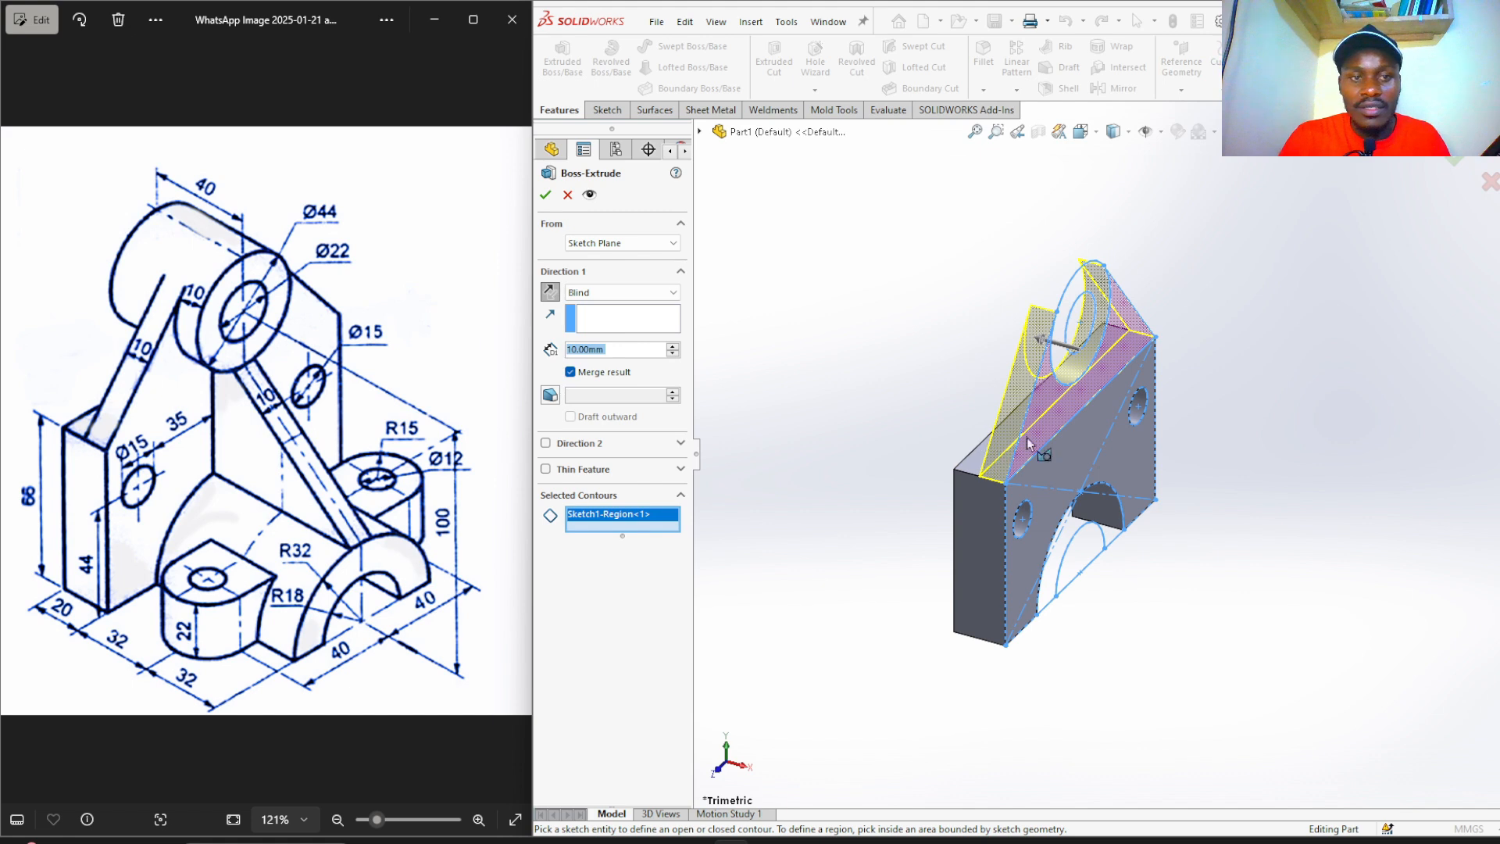
pyautogui.click(545, 197)
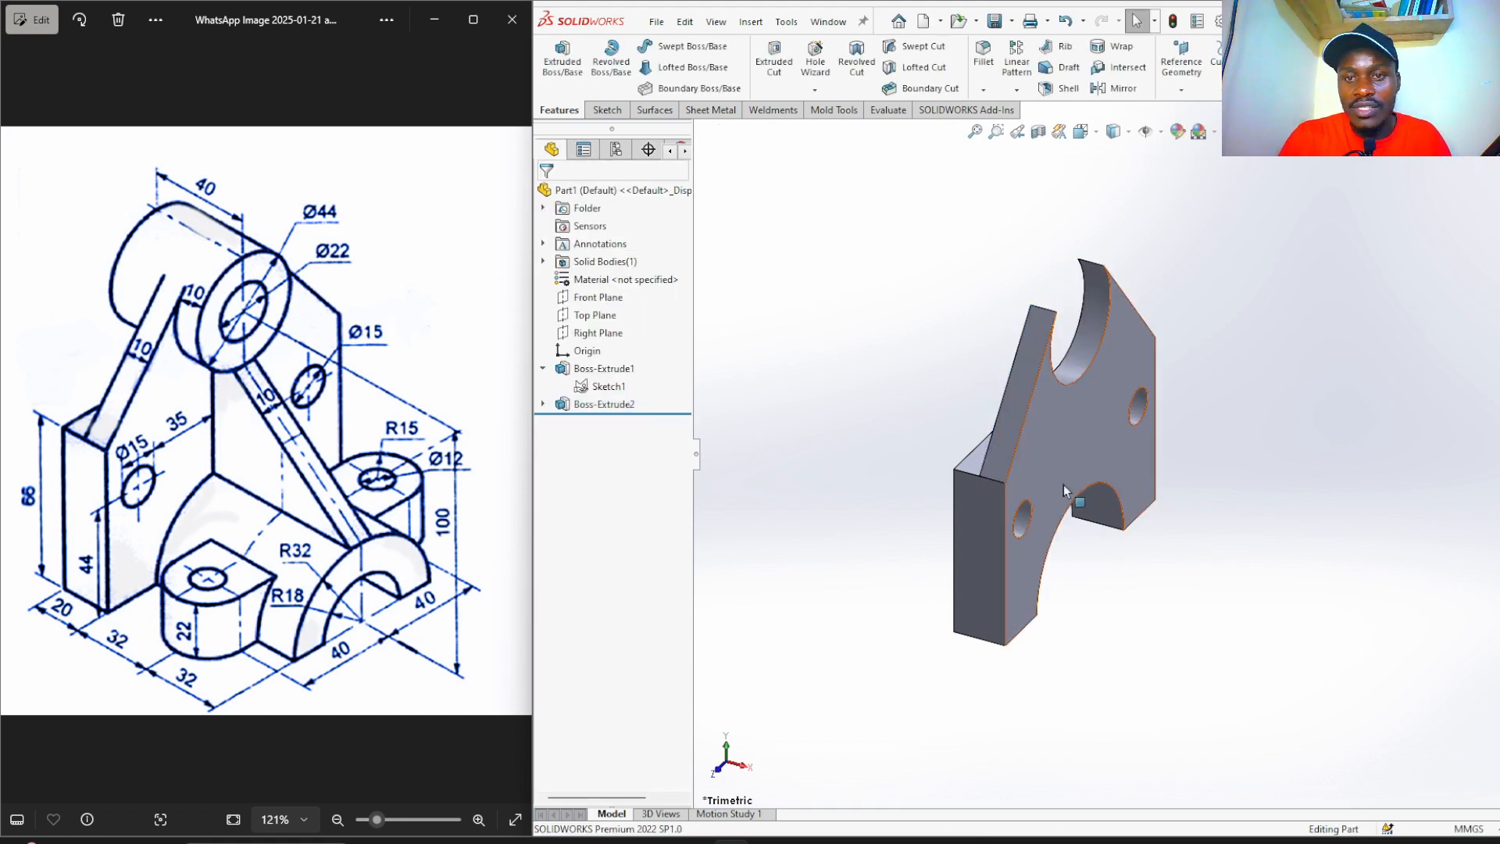
# Extrude Sketch1's ring around the top hole as a boss, adding 30 mm in Direction 2.
pyautogui.scroll(-2, 1062, 483)
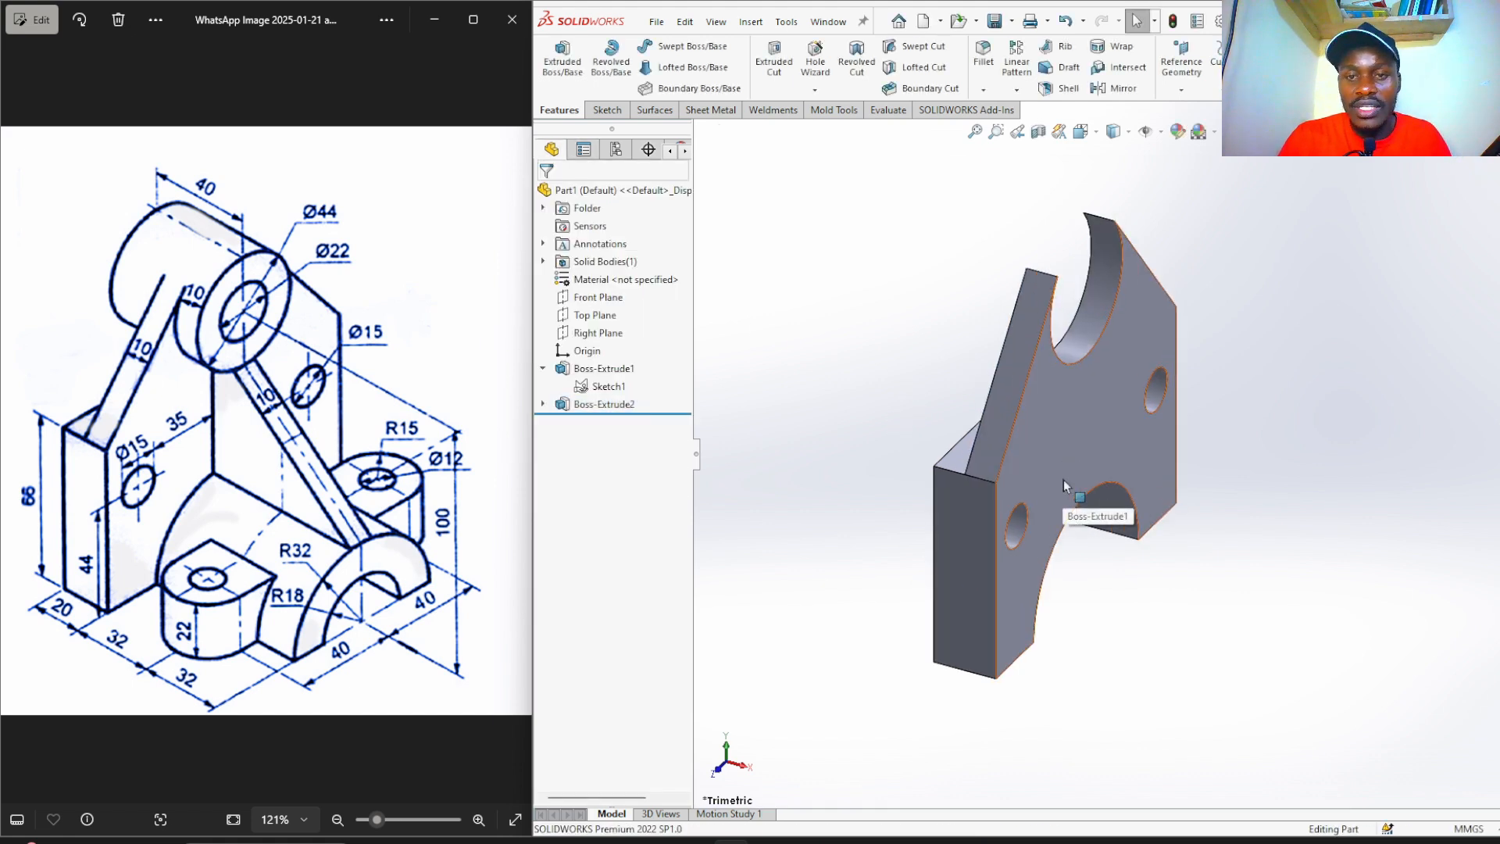
pyautogui.click(593, 388)
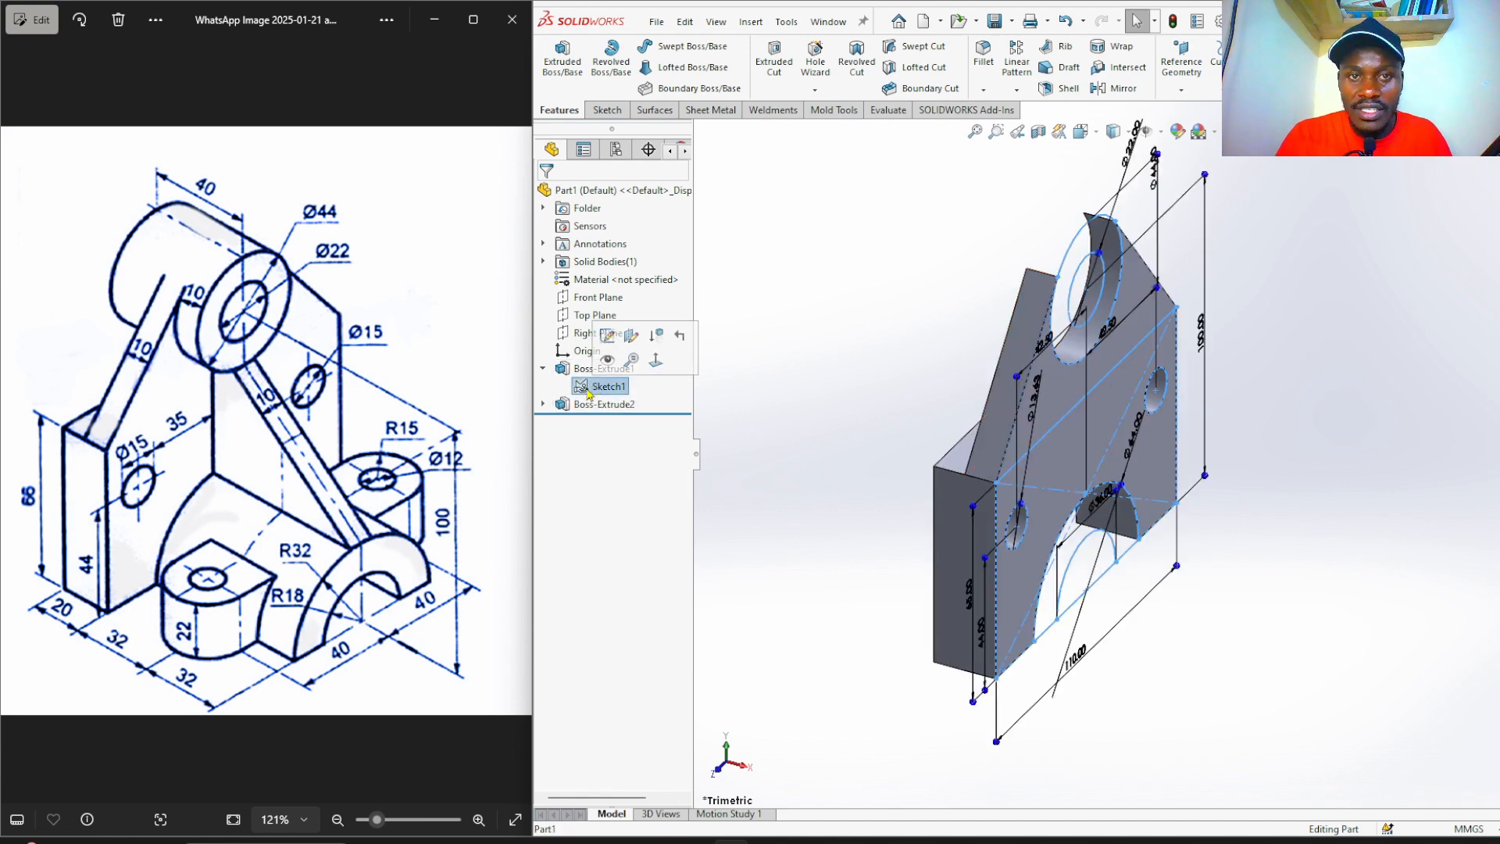
pyautogui.click(558, 66)
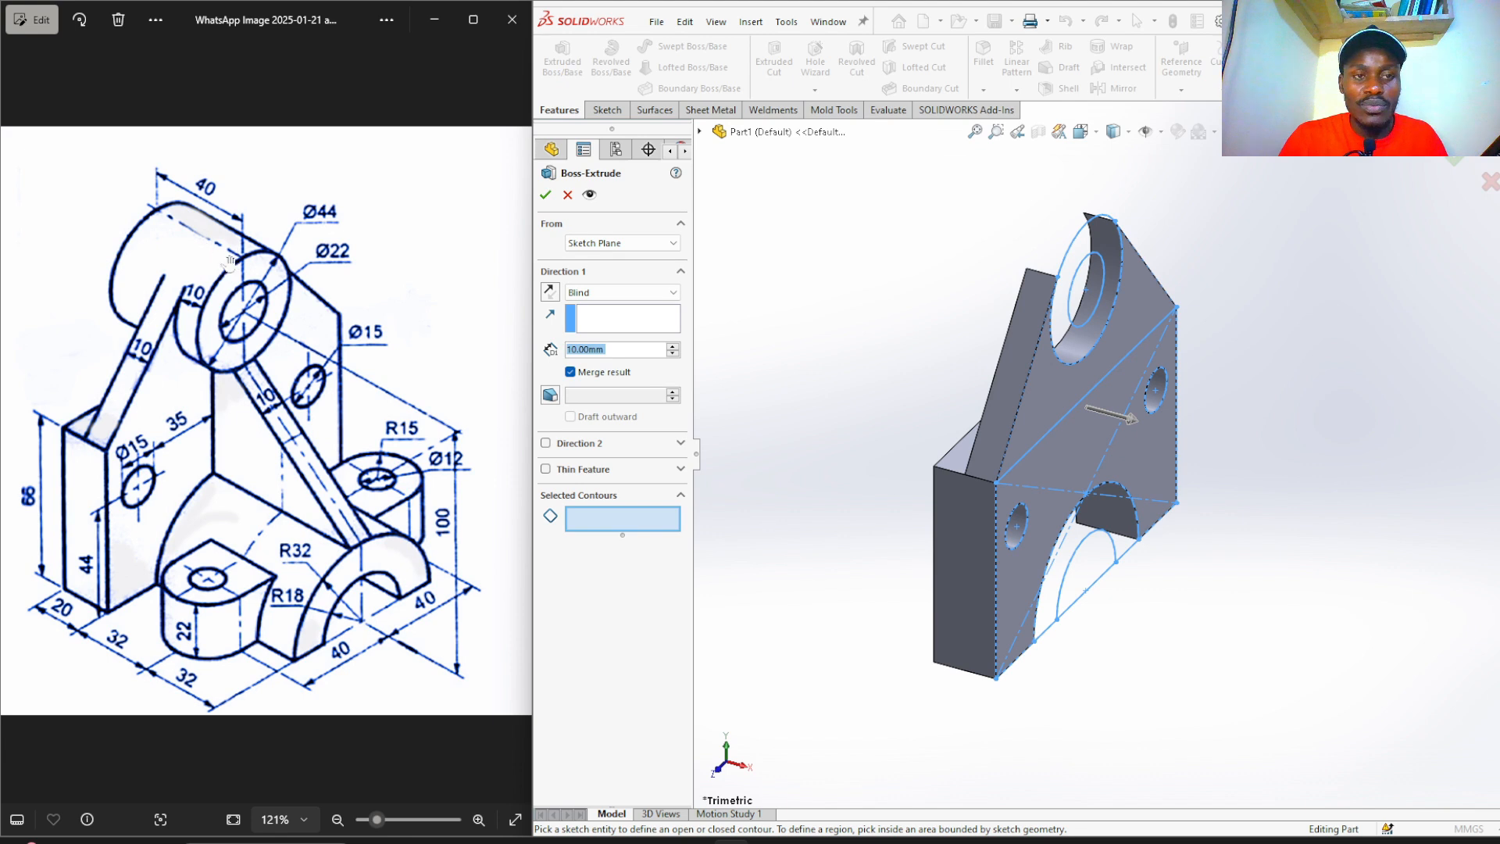
pyautogui.click(1067, 334)
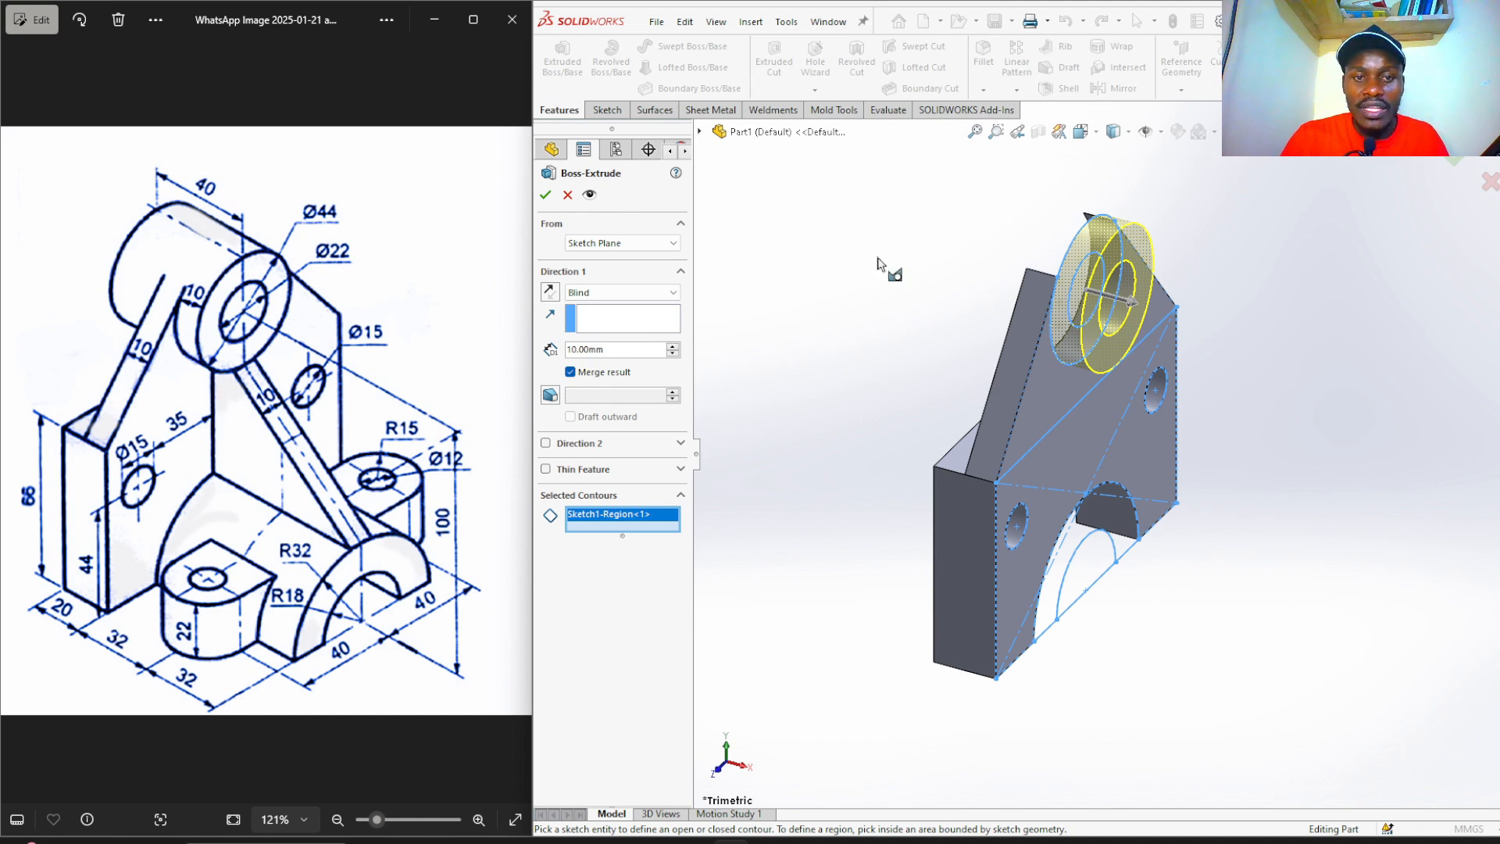
pyautogui.click(546, 445)
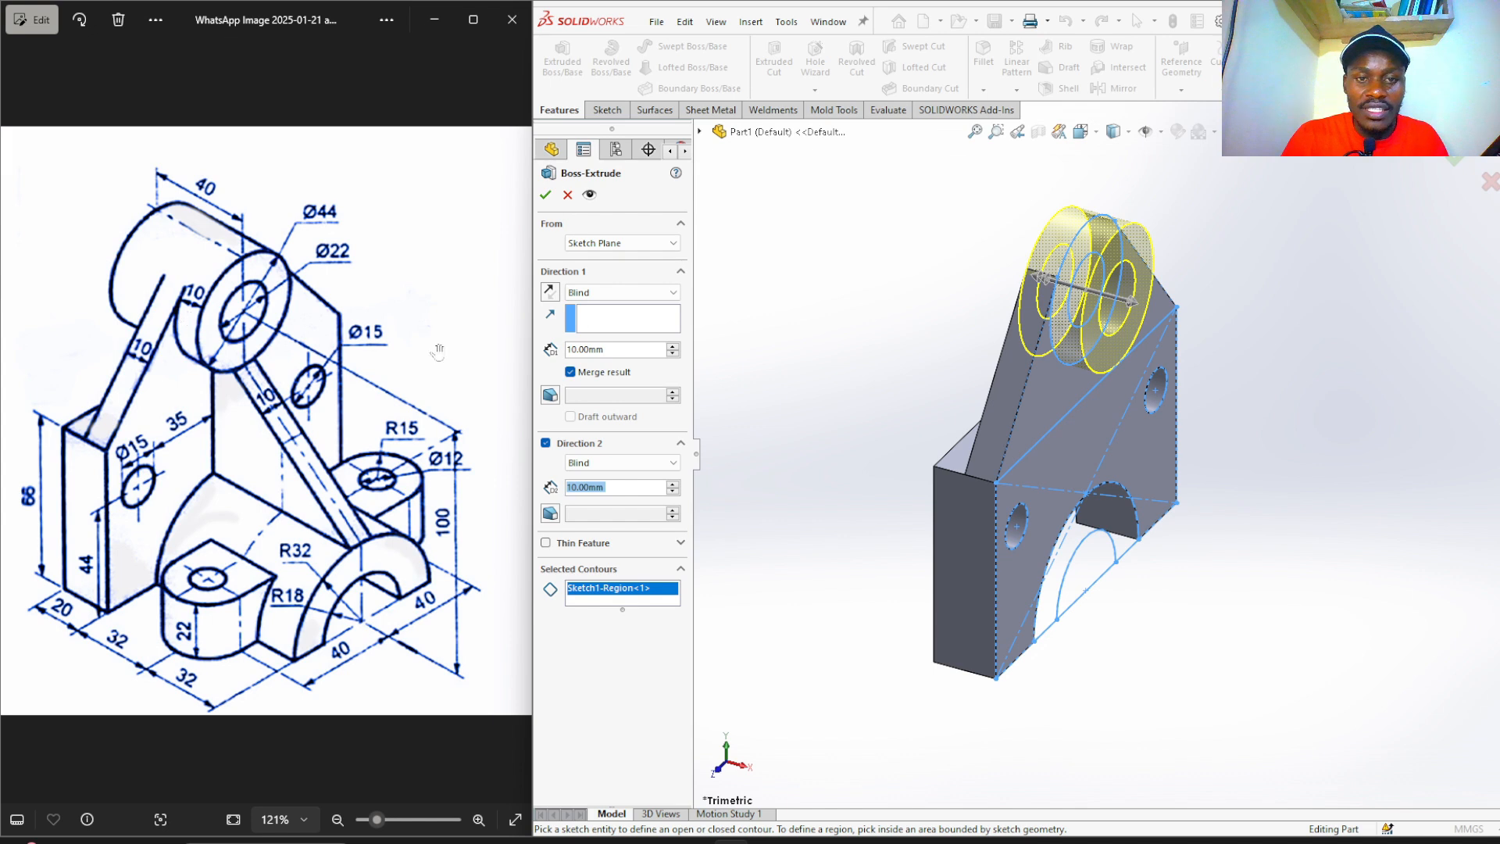
pyautogui.write('30')
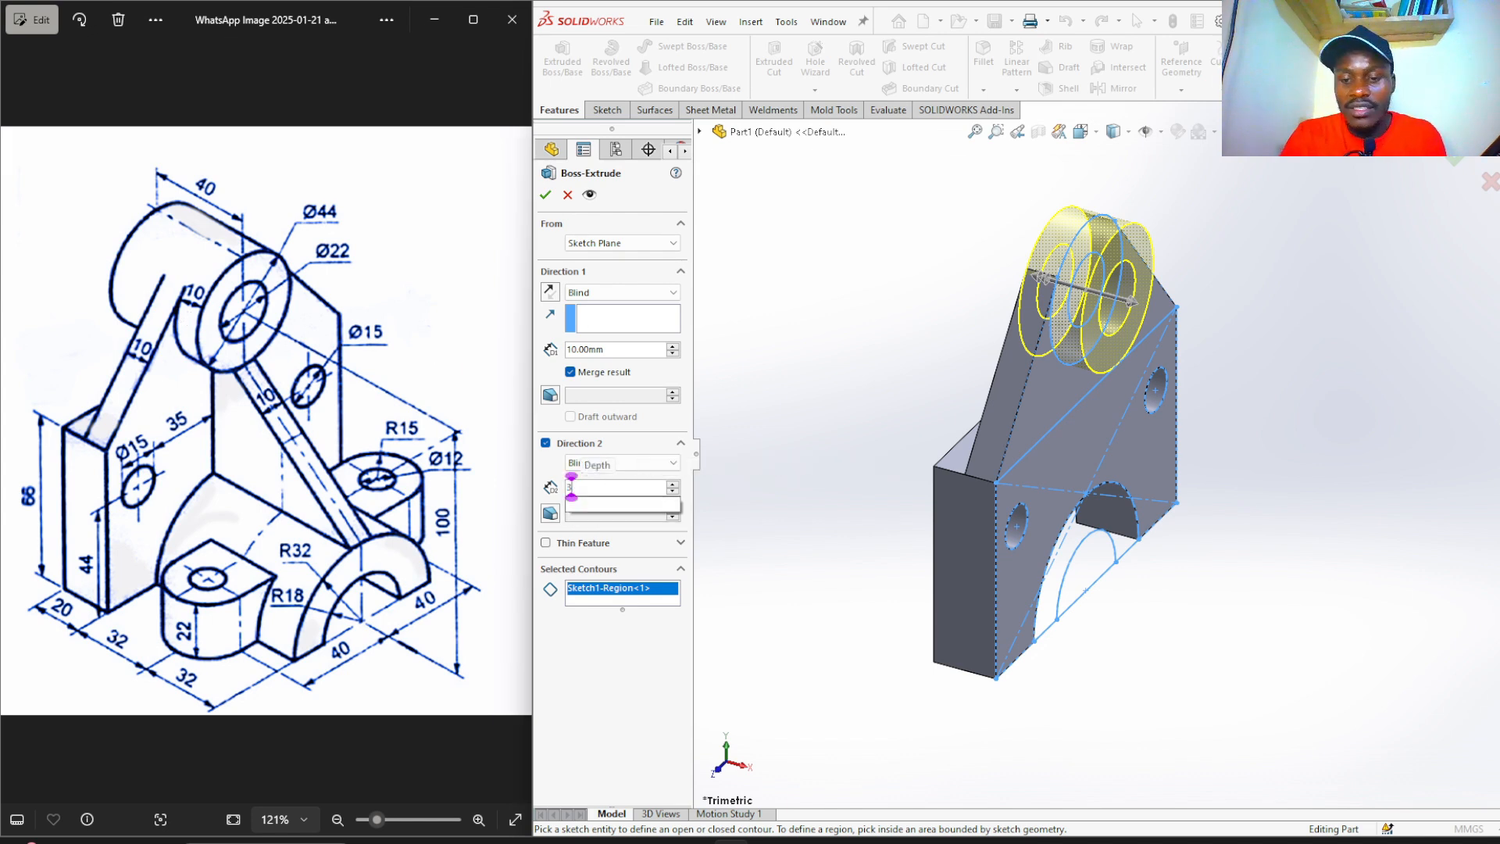
pyautogui.press('Return')
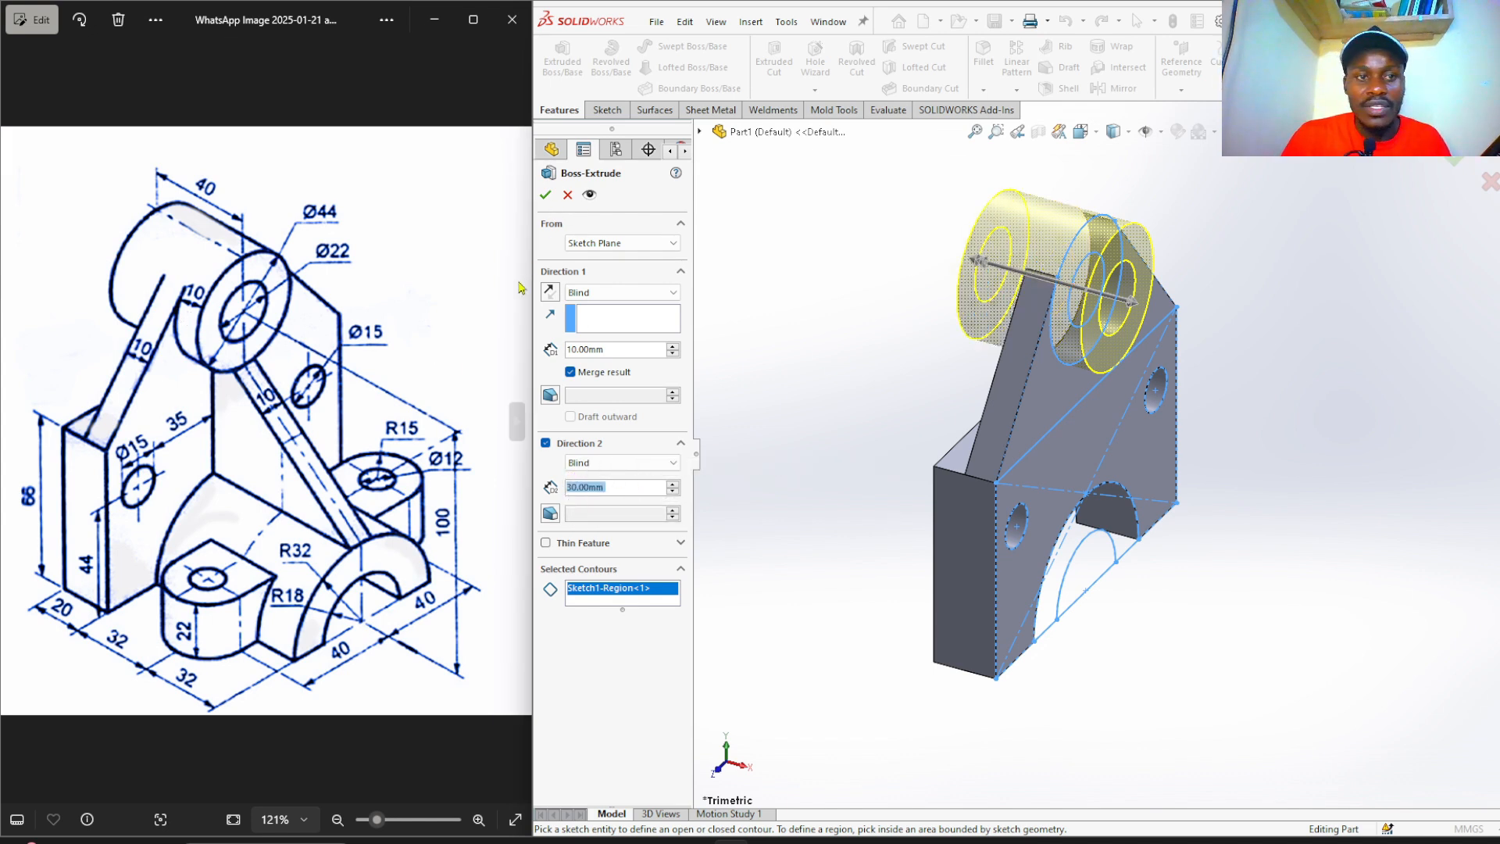
pyautogui.click(546, 195)
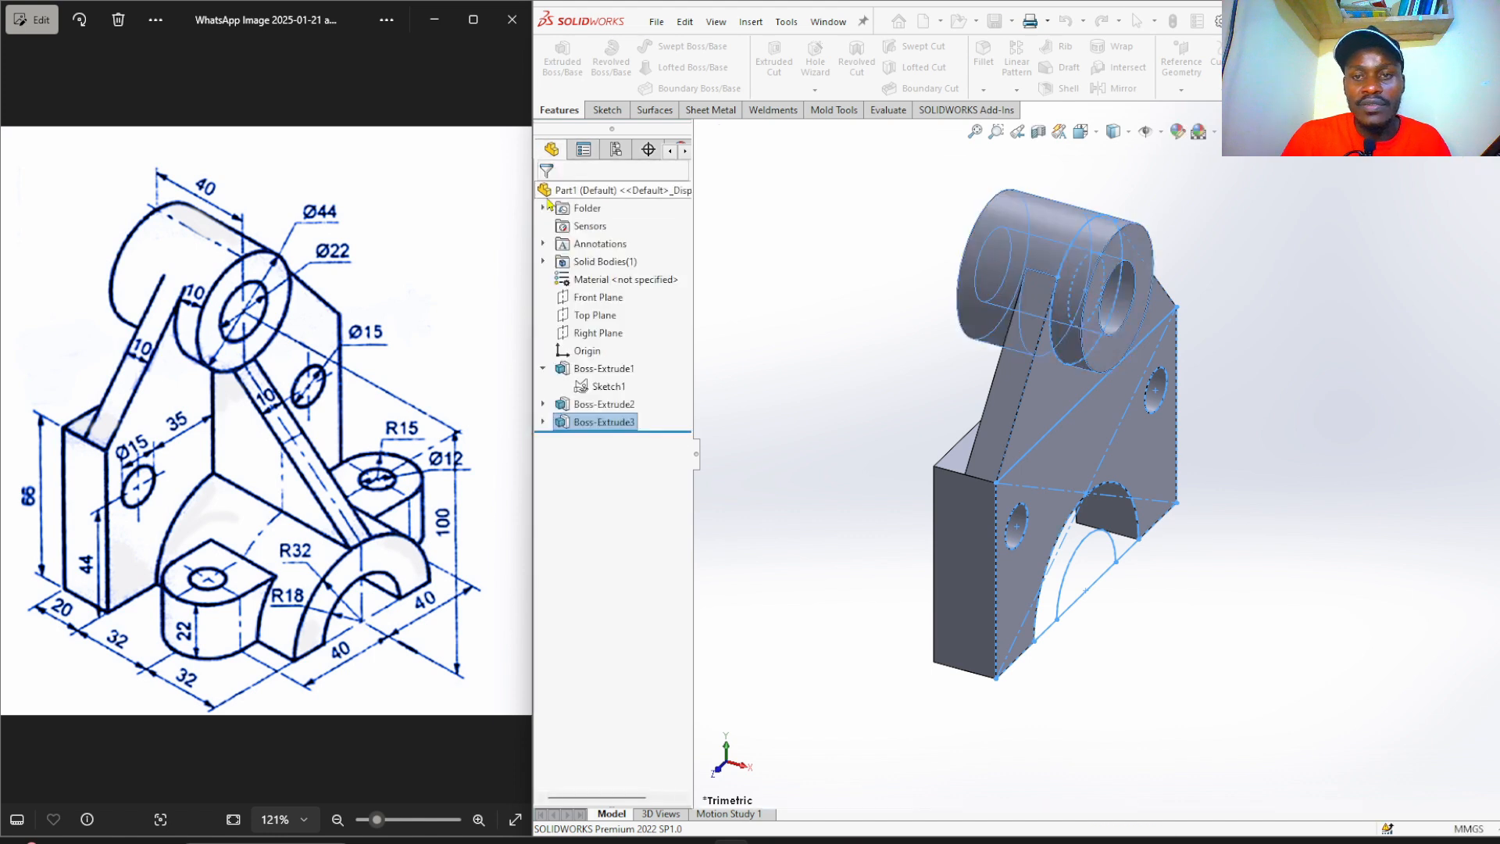
# Return to the isometric view and start a new extruded boss from Sketch1.
pyautogui.moveTo(895, 332)
pyautogui.mouseDown(button='middle')
pyautogui.moveTo(766, 325)
pyautogui.moveTo(911, 292)
pyautogui.moveTo(885, 296)
pyautogui.moveTo(894, 321)
pyautogui.mouseUp(button='middle')
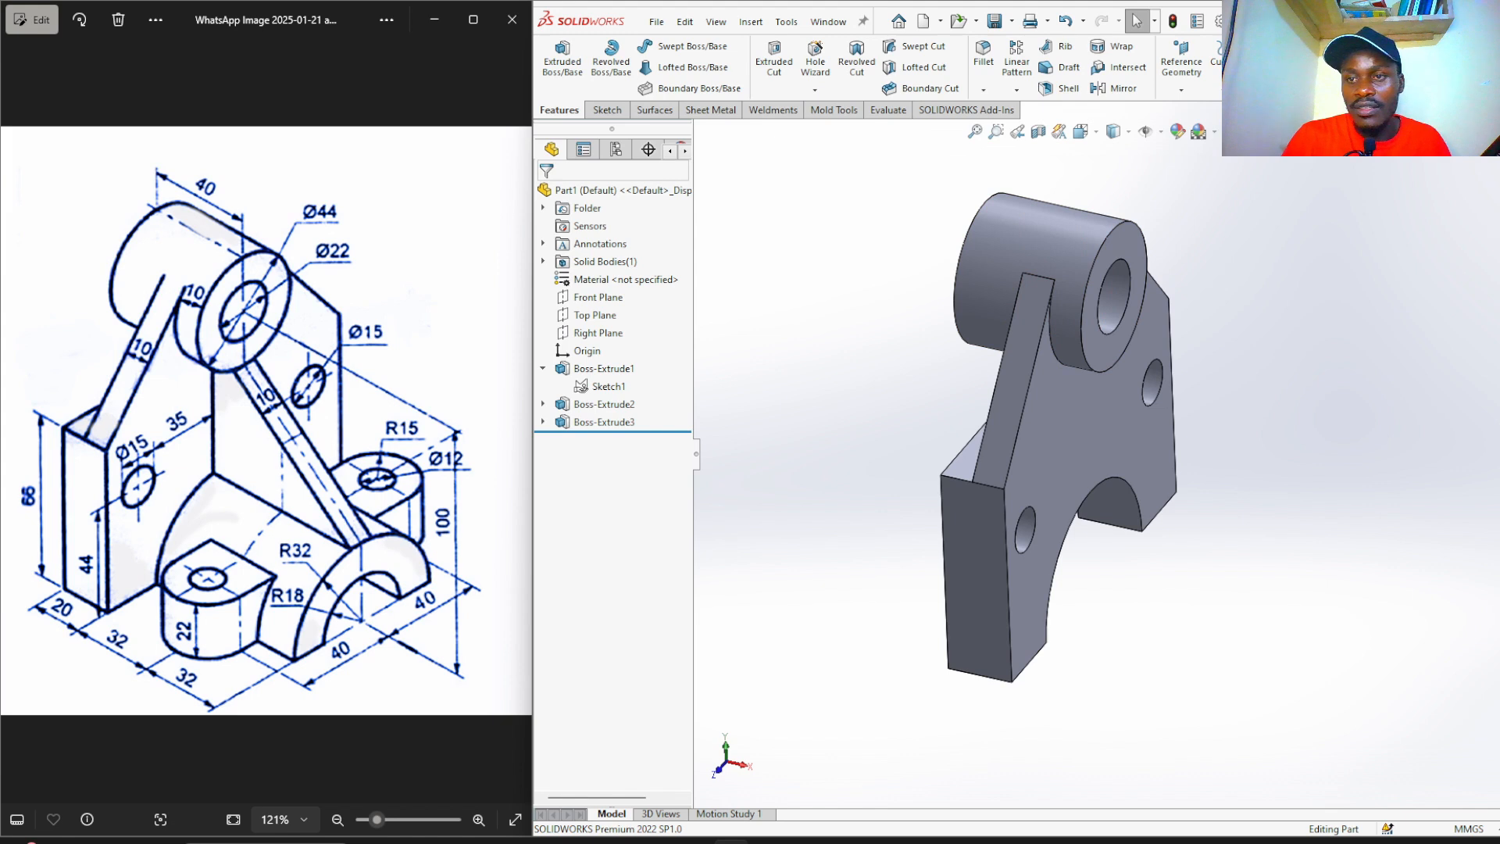
pyautogui.hotkey('ctrl', '7')
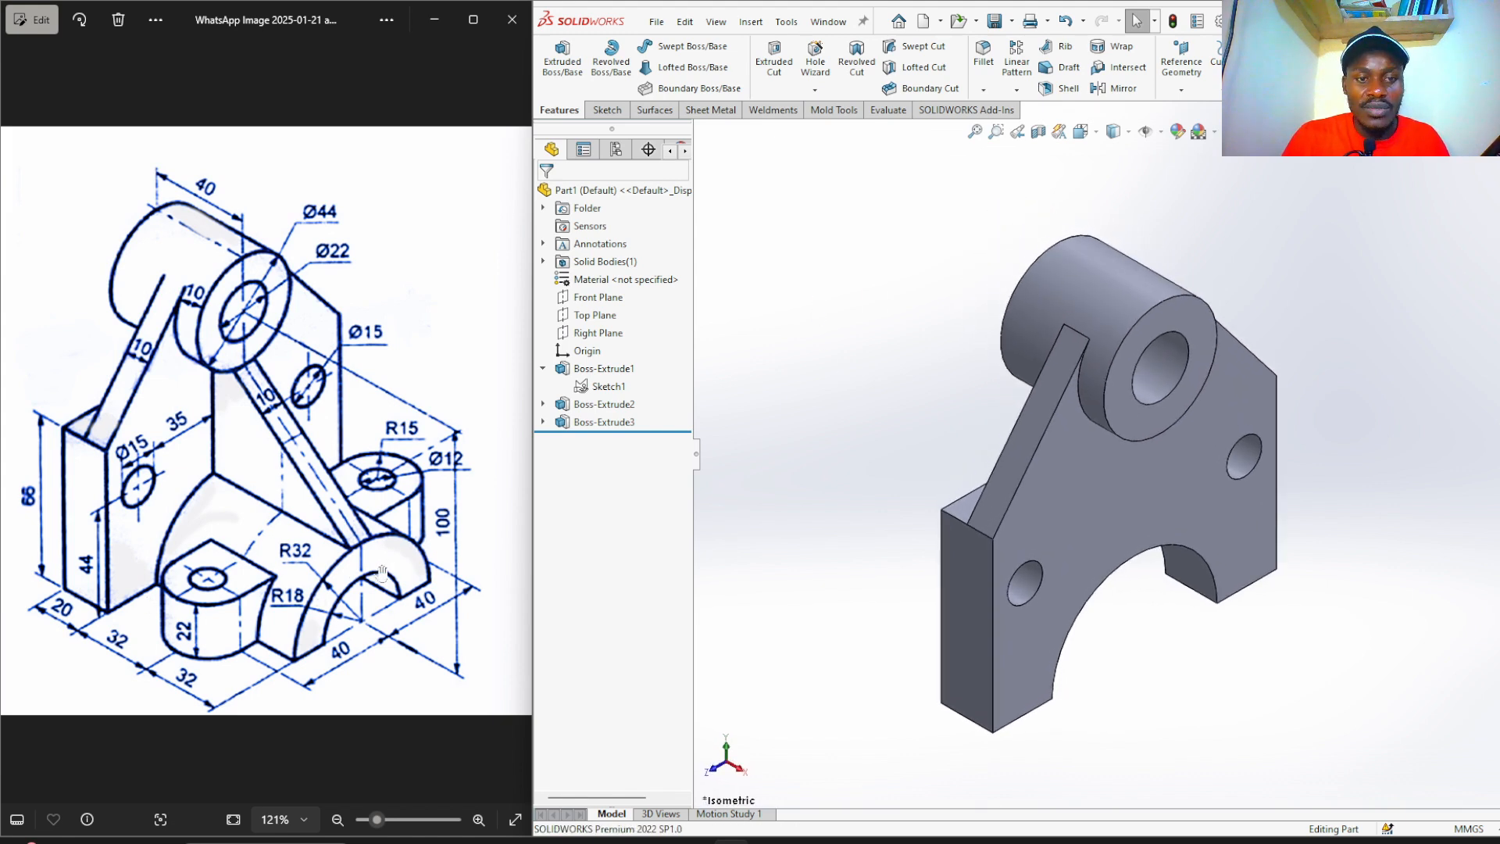
pyautogui.click(588, 387)
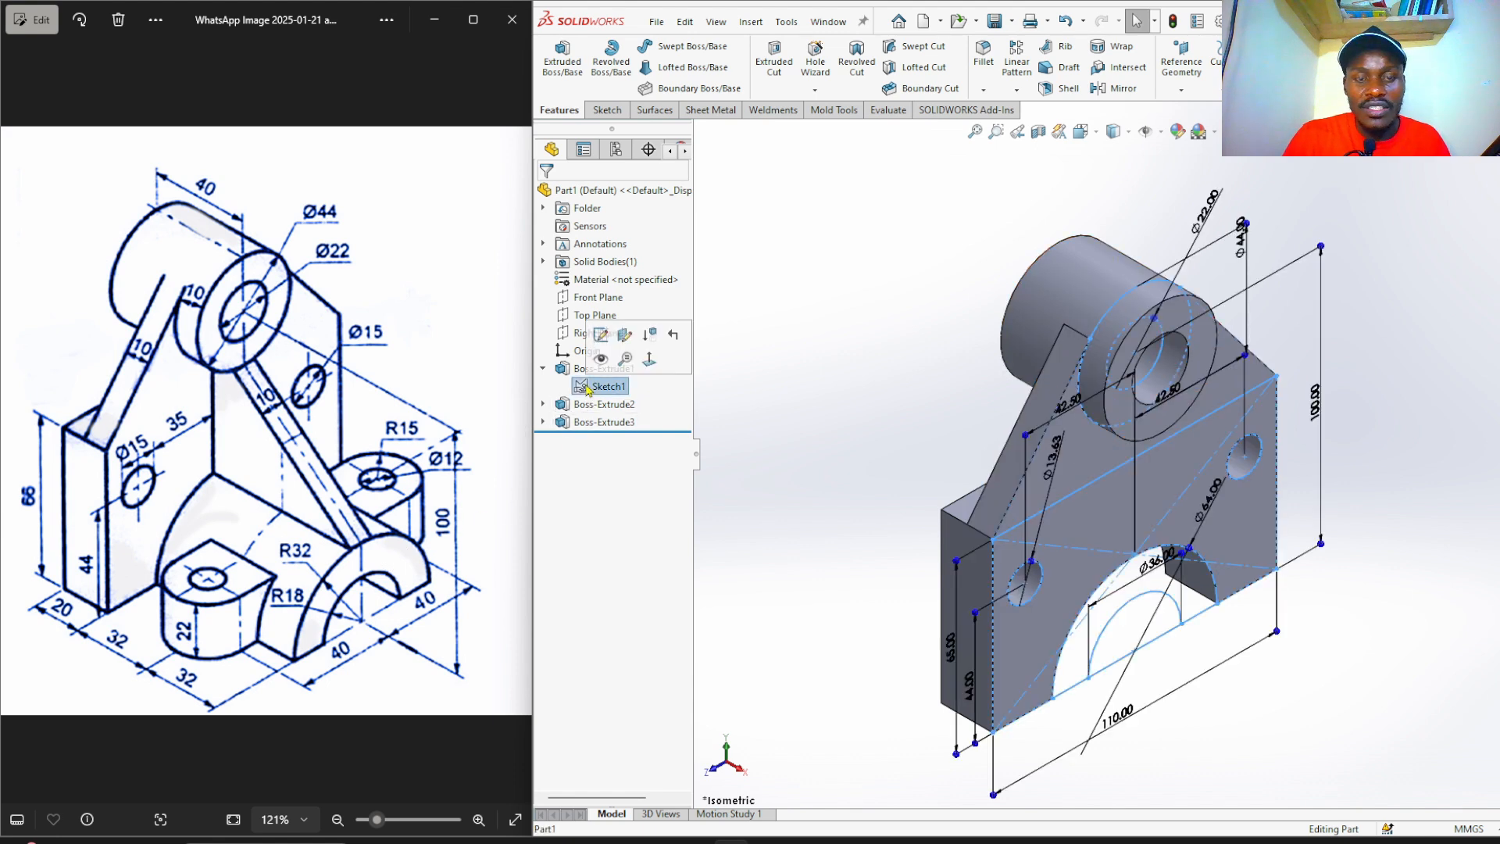
pyautogui.click(562, 63)
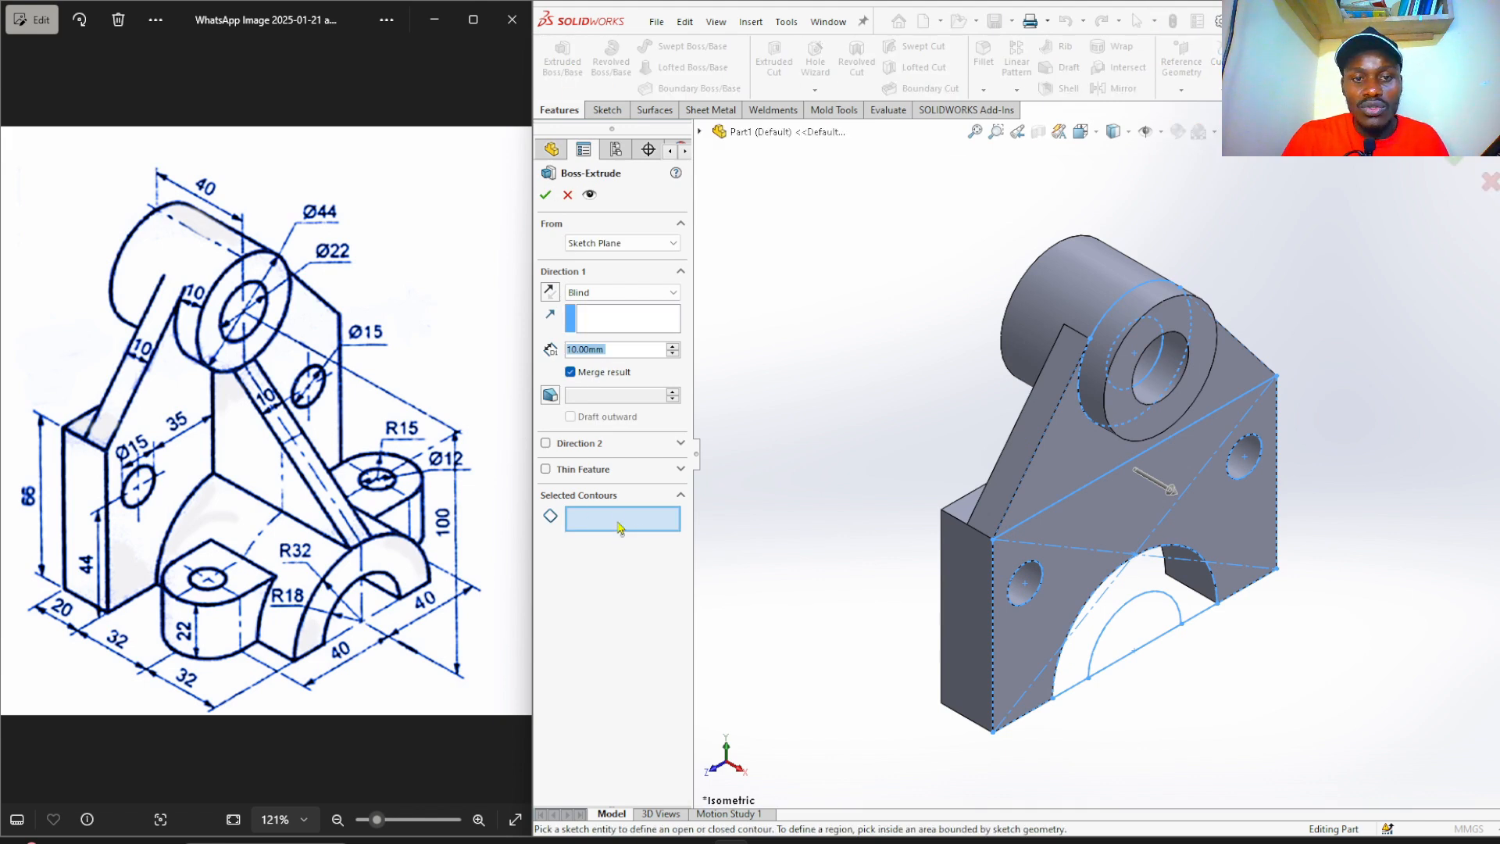
# Extrude the arch region 64 mm, with Direction 2 running Up To Surface at the plate face.
pyautogui.click(617, 521)
pyautogui.click(1144, 582)
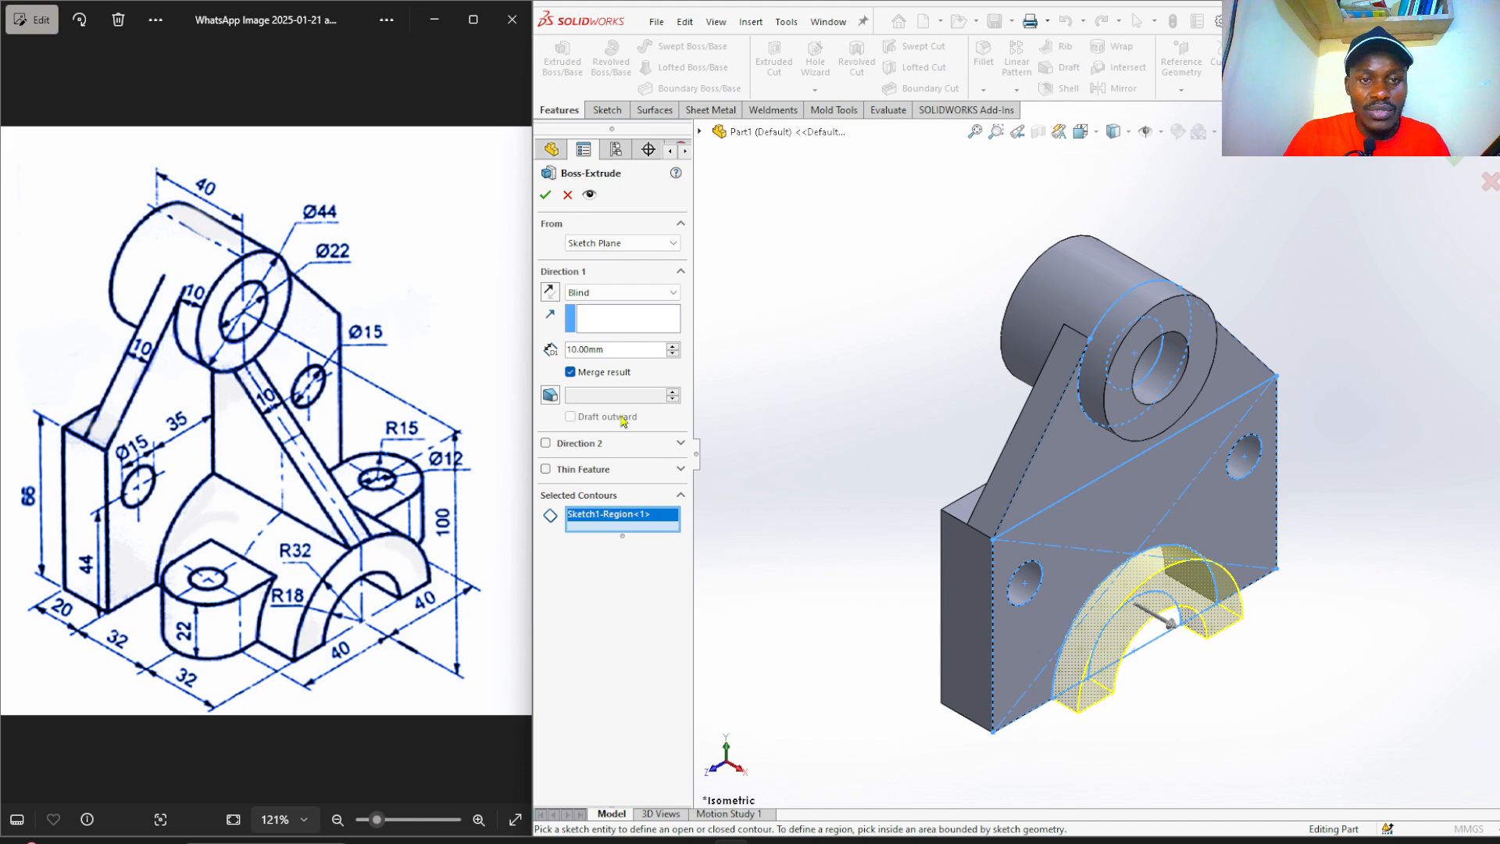
pyautogui.doubleClick(593, 351)
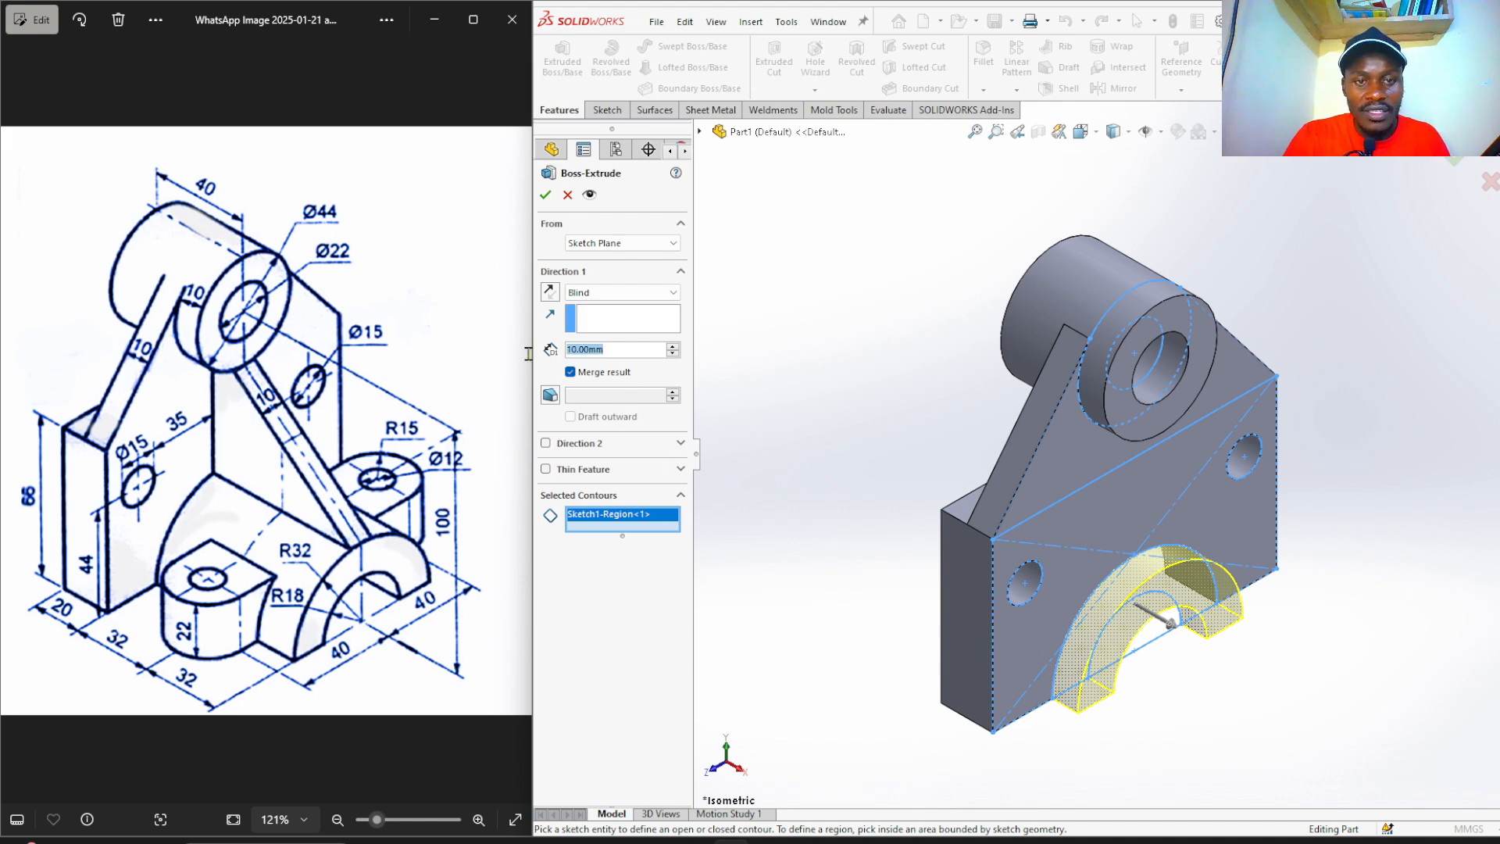
pyautogui.write('64')
pyautogui.press('Return')
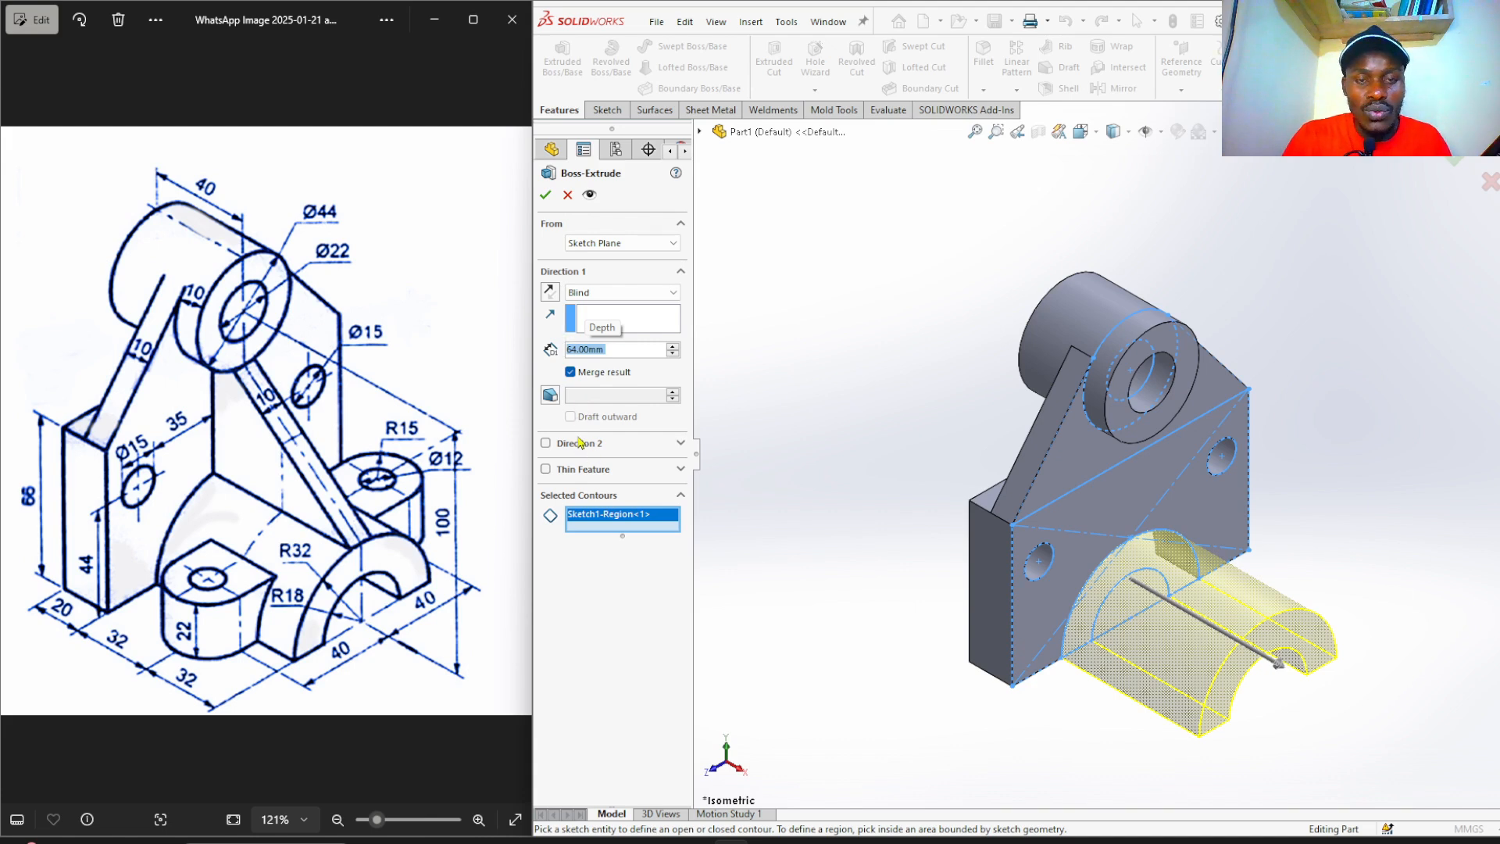
pyautogui.click(546, 443)
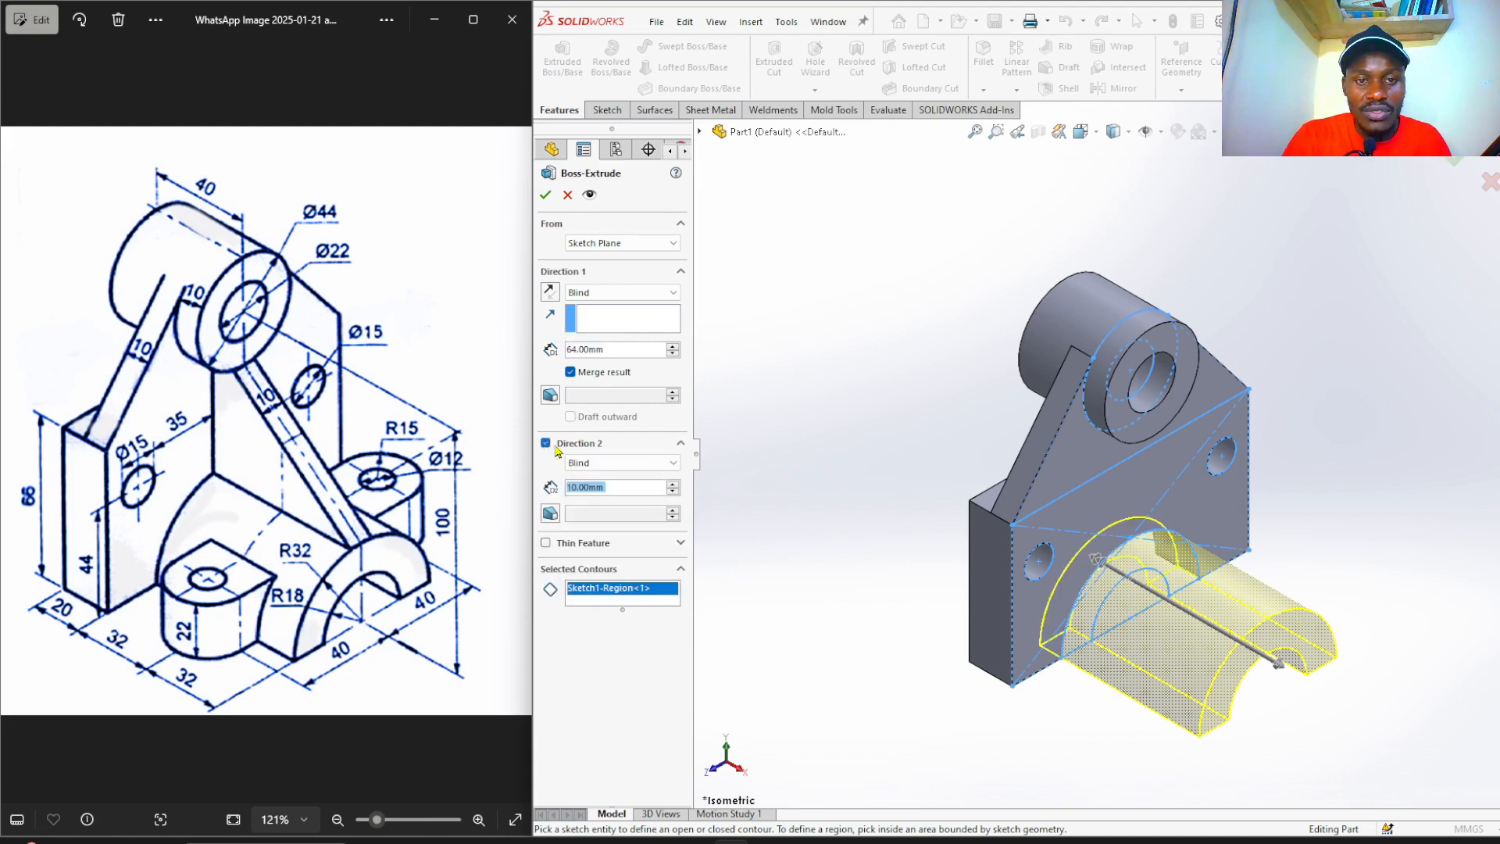
pyautogui.click(588, 465)
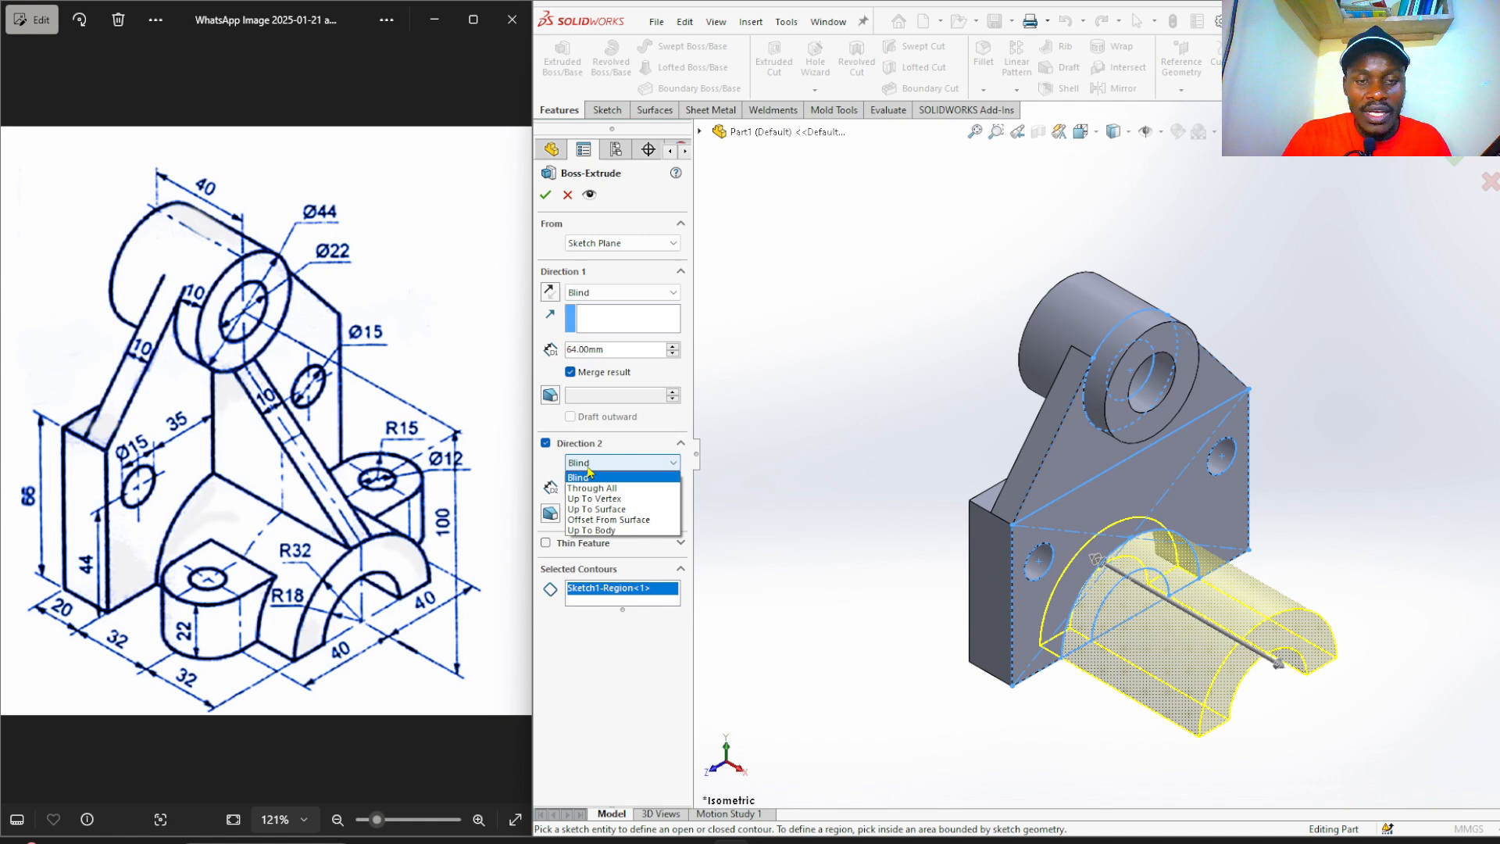
pyautogui.click(639, 510)
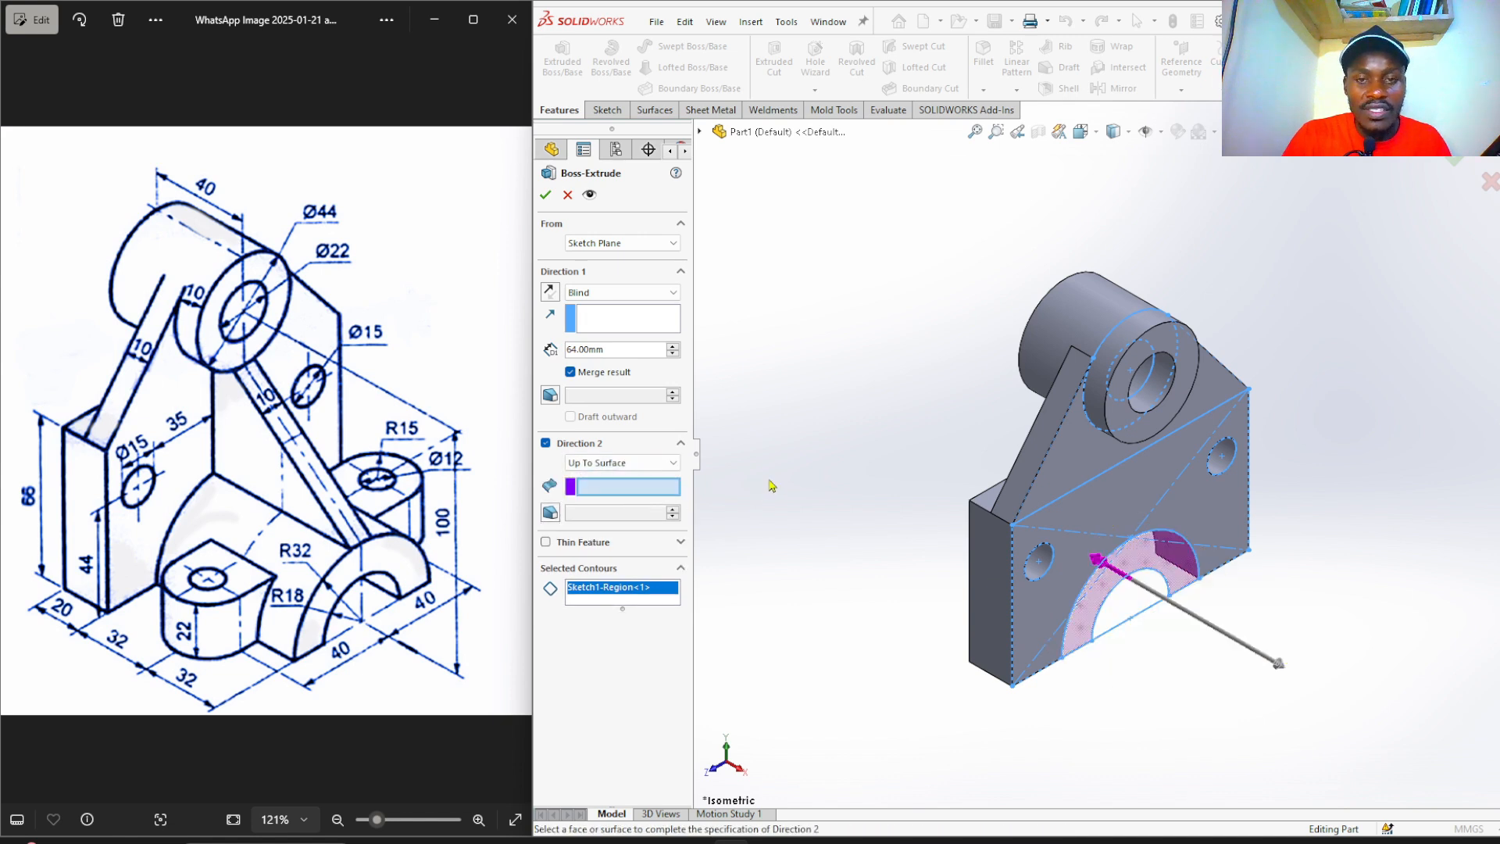
pyautogui.moveTo(786, 467); pyautogui.dragTo(936, 480, button='middle')
pyautogui.click(972, 467)
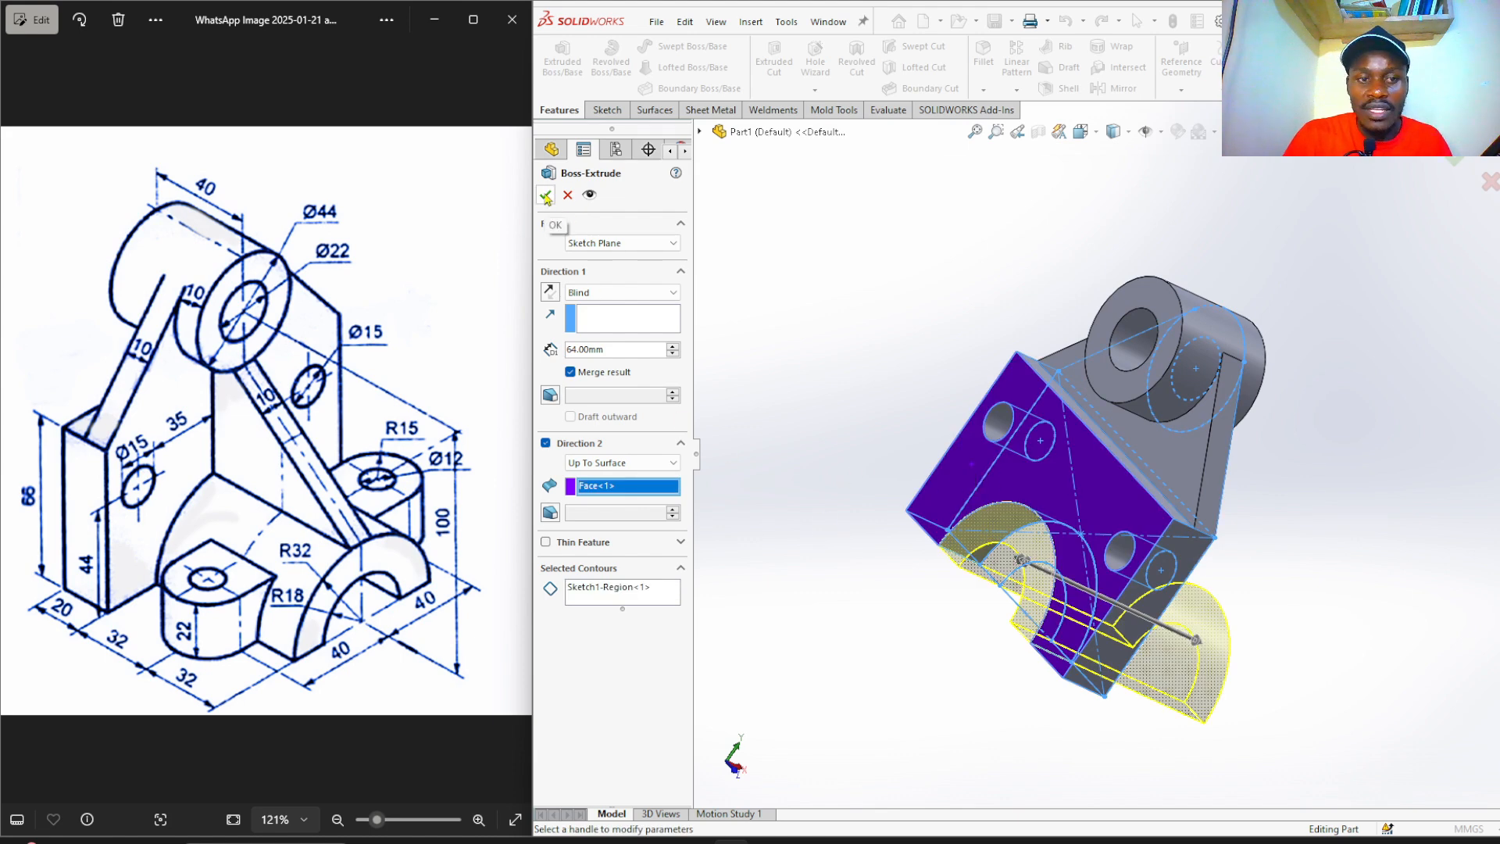
pyautogui.click(545, 196)
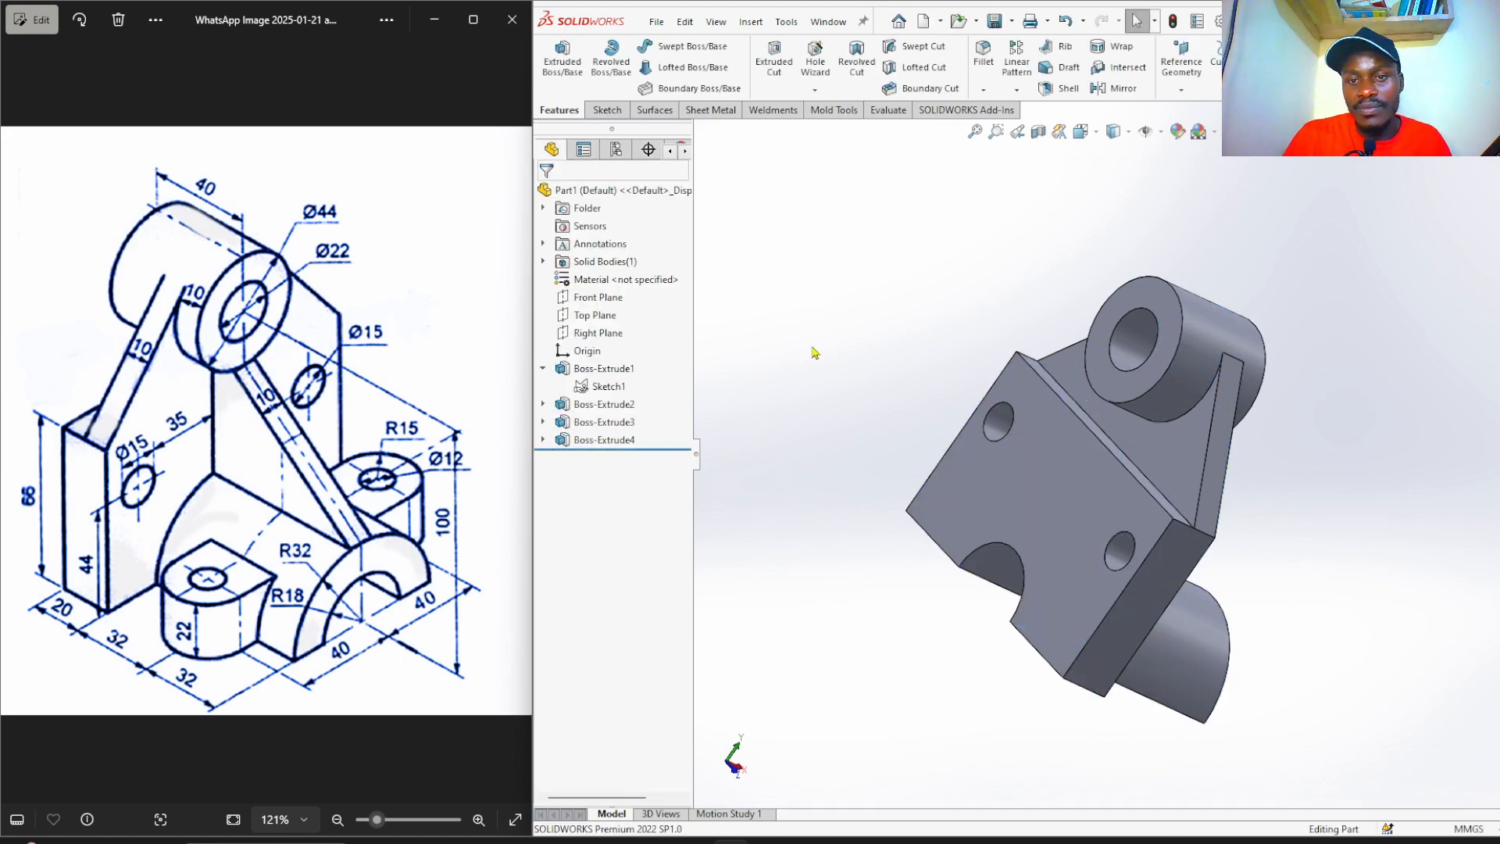
pyautogui.moveTo(874, 505); pyautogui.dragTo(756, 439, button='middle')
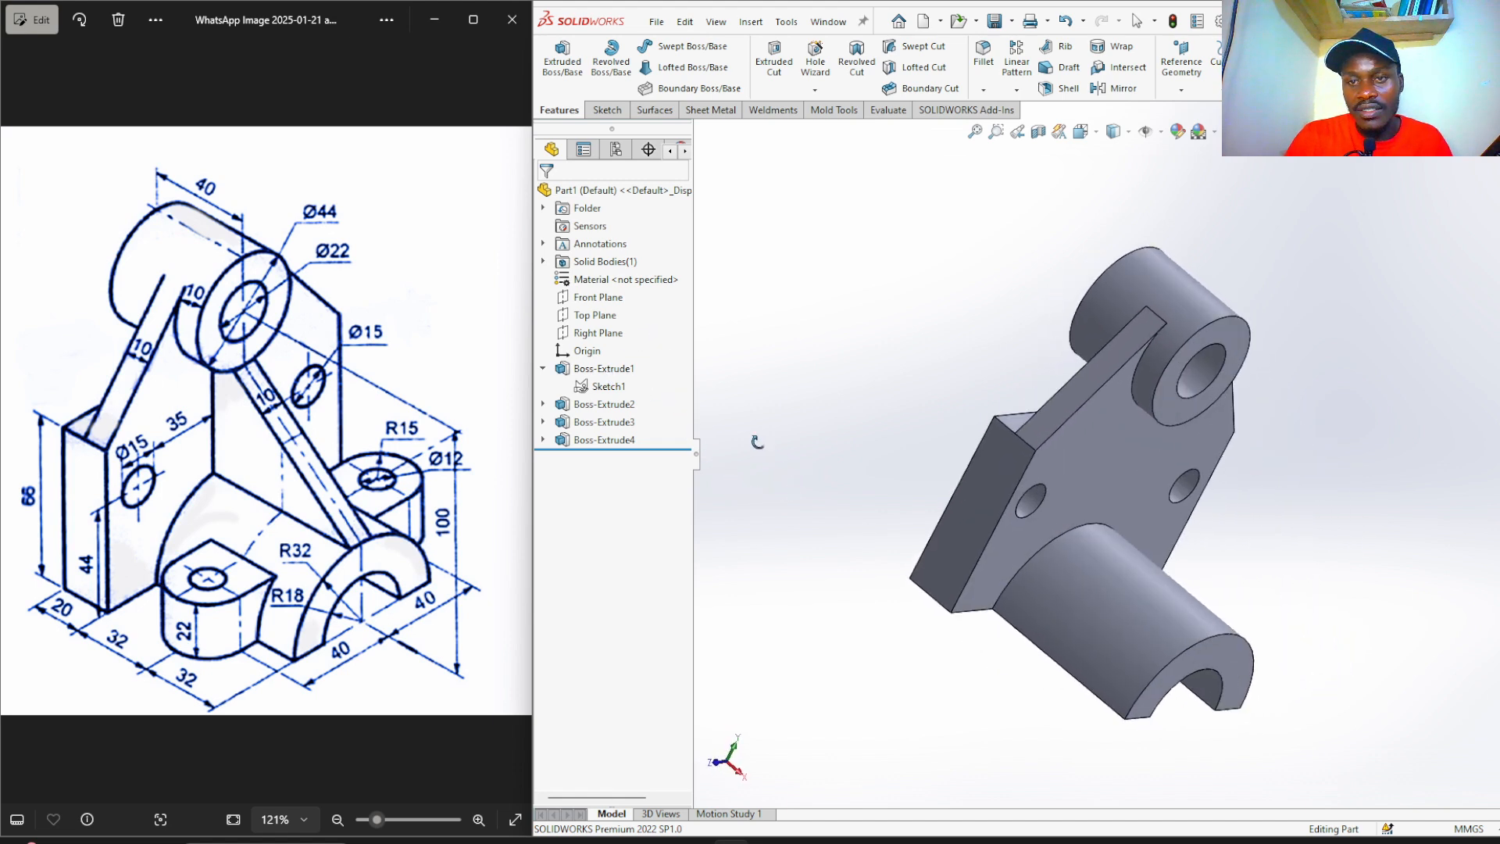
pyautogui.hotkey('ctrl', '7')
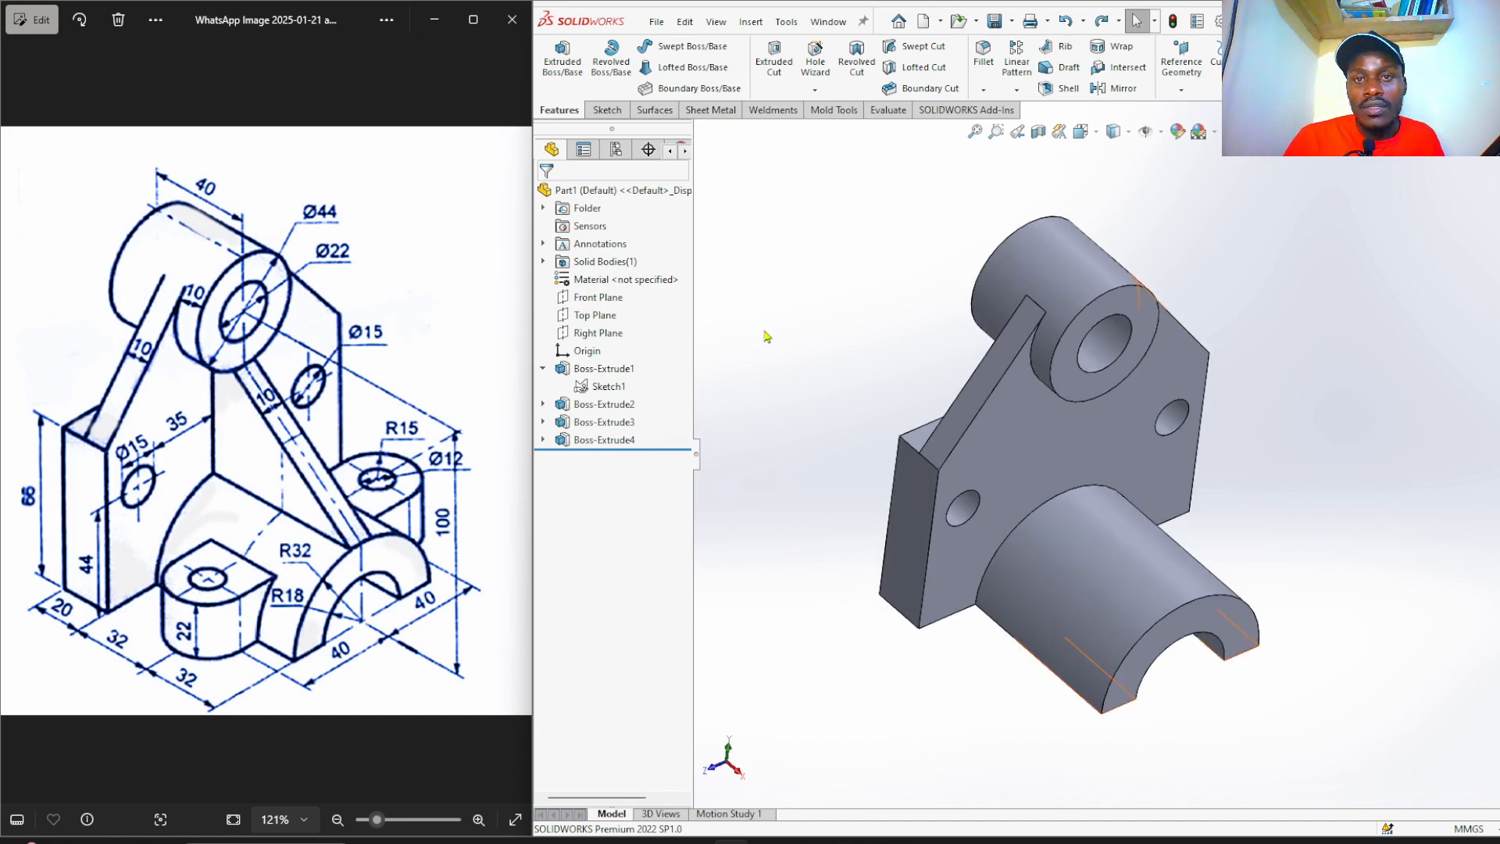
# Create Plane3 offset 43 mm, flipped, from the web face and enlarge it to span the model.
pyautogui.click(1185, 92)
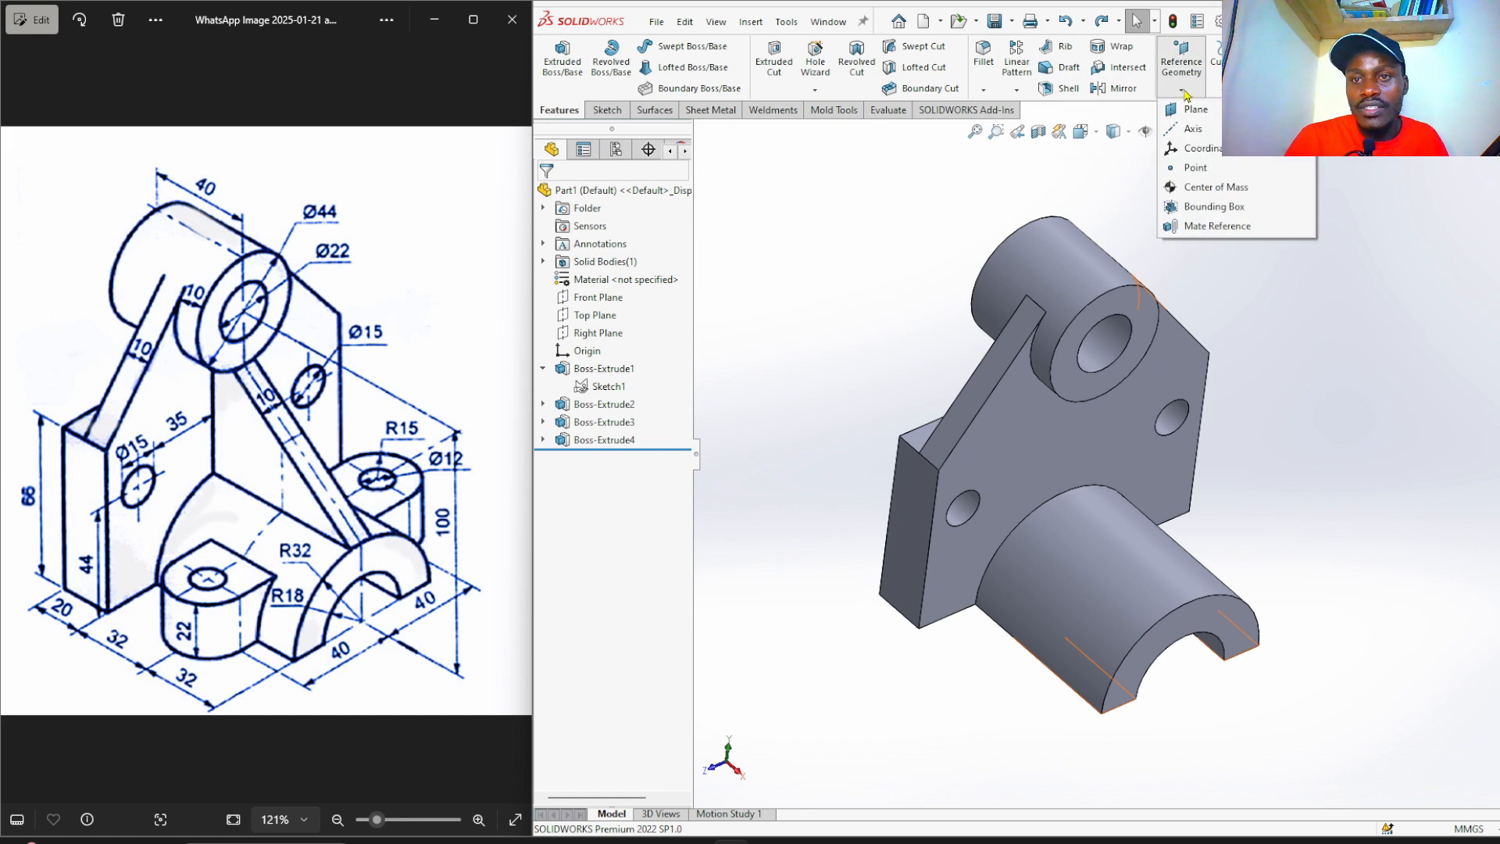
pyautogui.click(1202, 114)
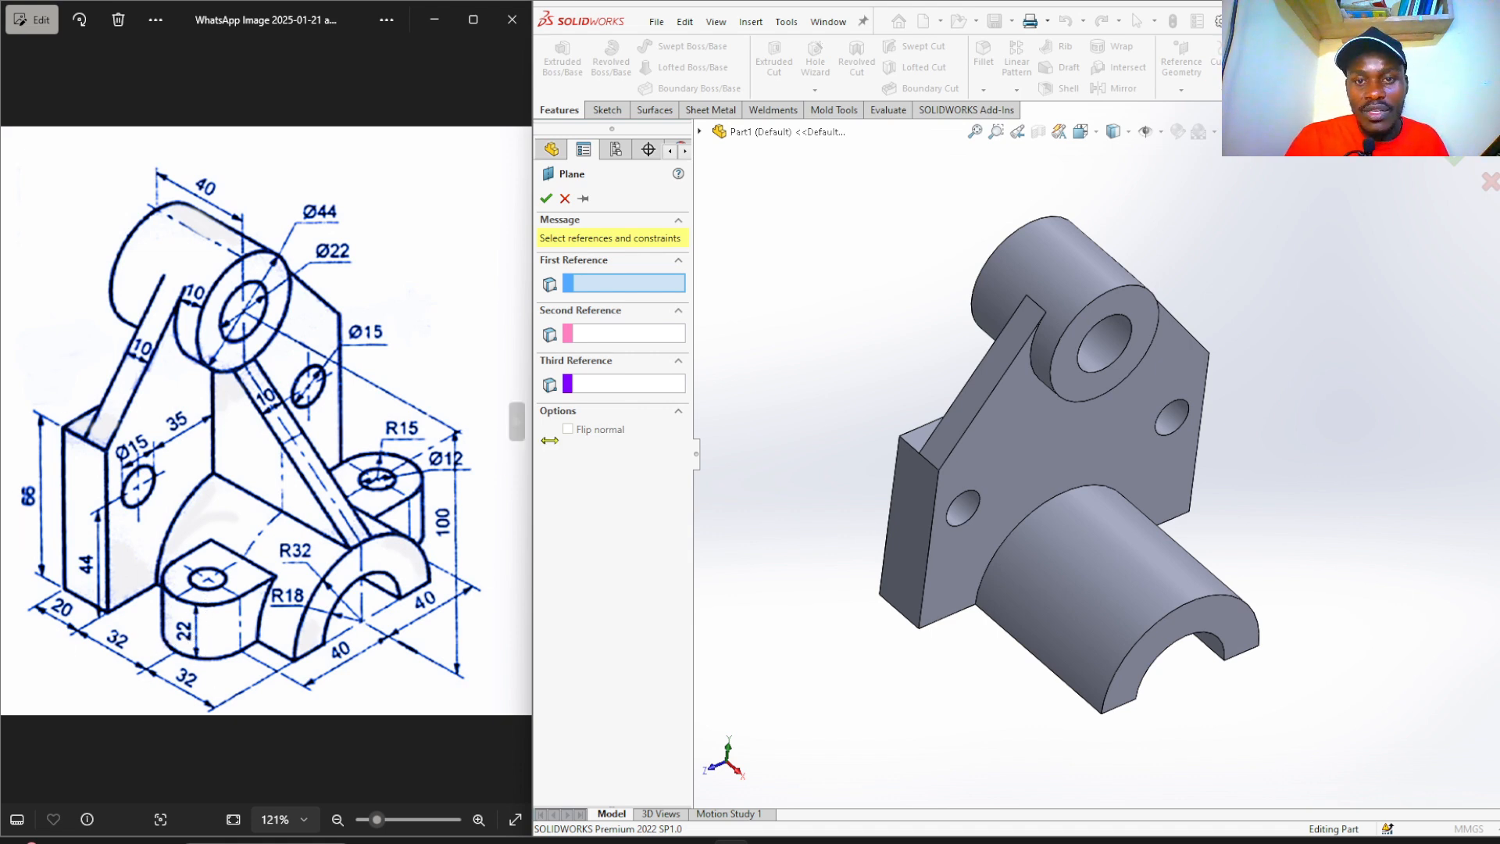
pyautogui.moveTo(726, 381); pyautogui.dragTo(764, 443, button='middle')
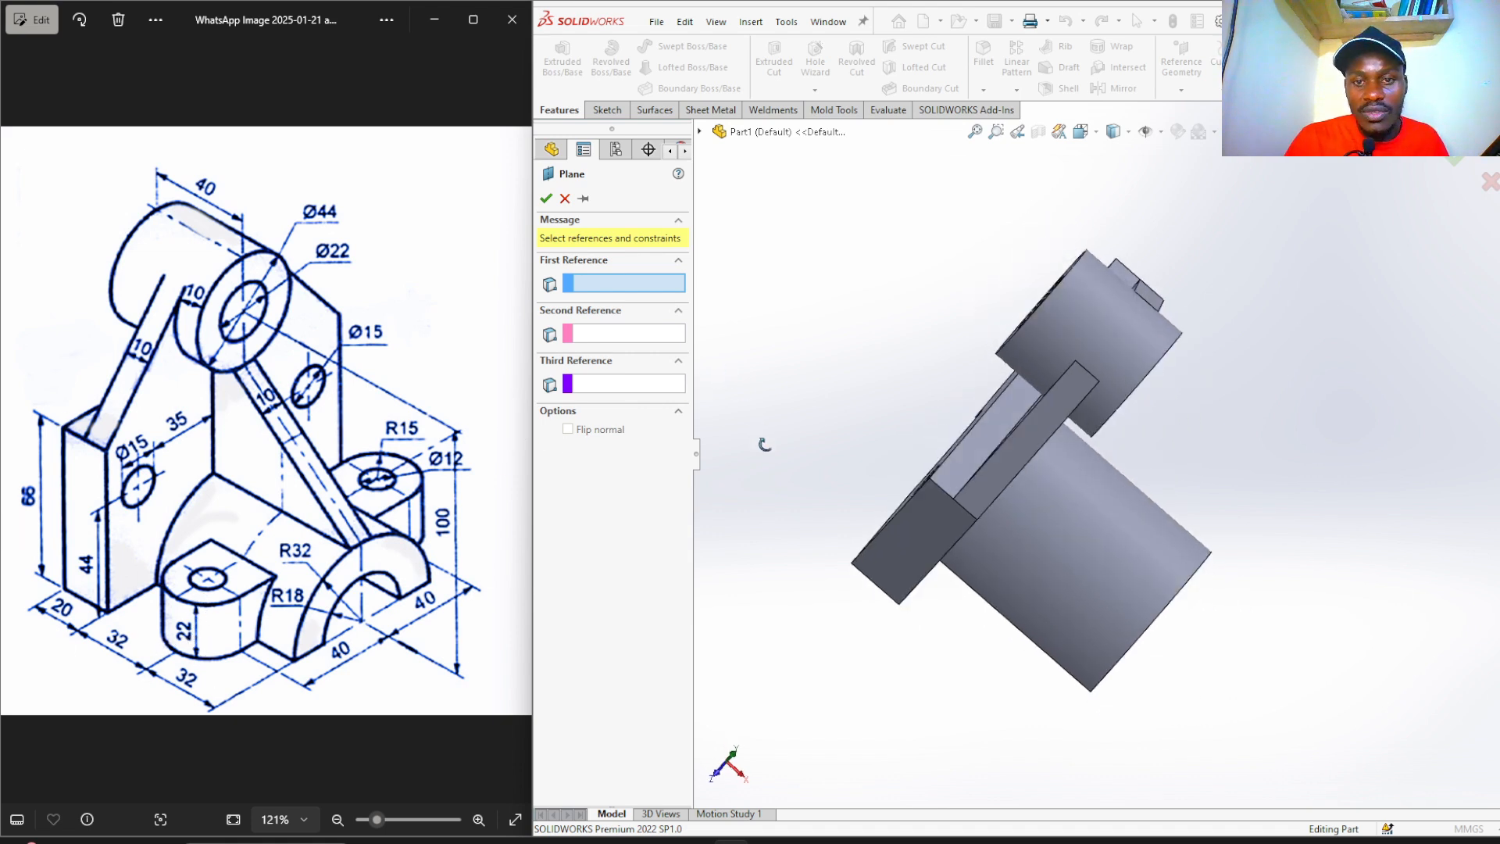
pyautogui.click(964, 478)
pyautogui.moveTo(823, 505); pyautogui.dragTo(770, 389, button='middle')
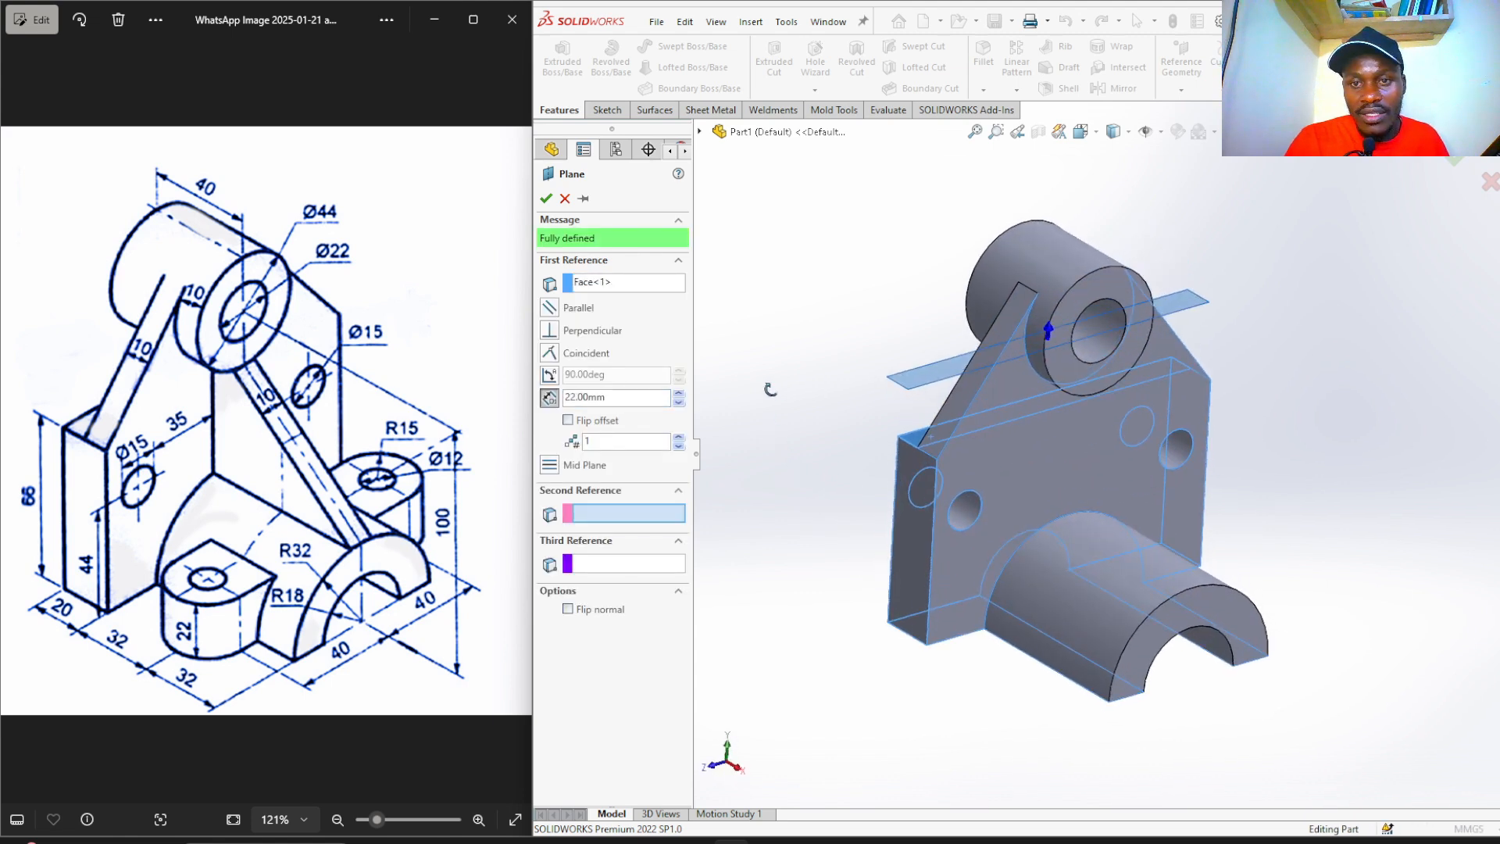
pyautogui.click(568, 420)
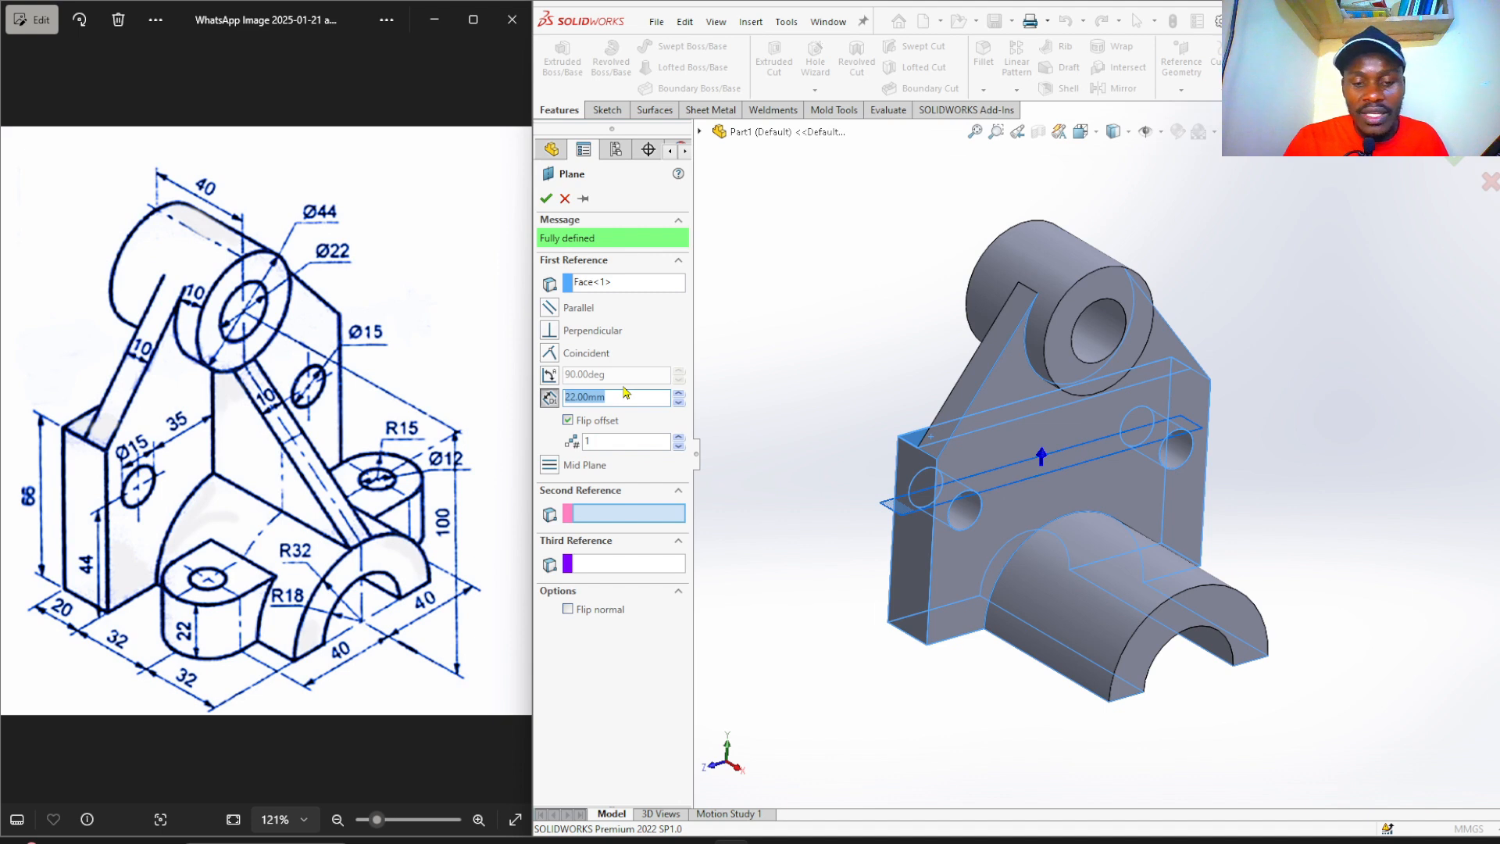
pyautogui.write('4')
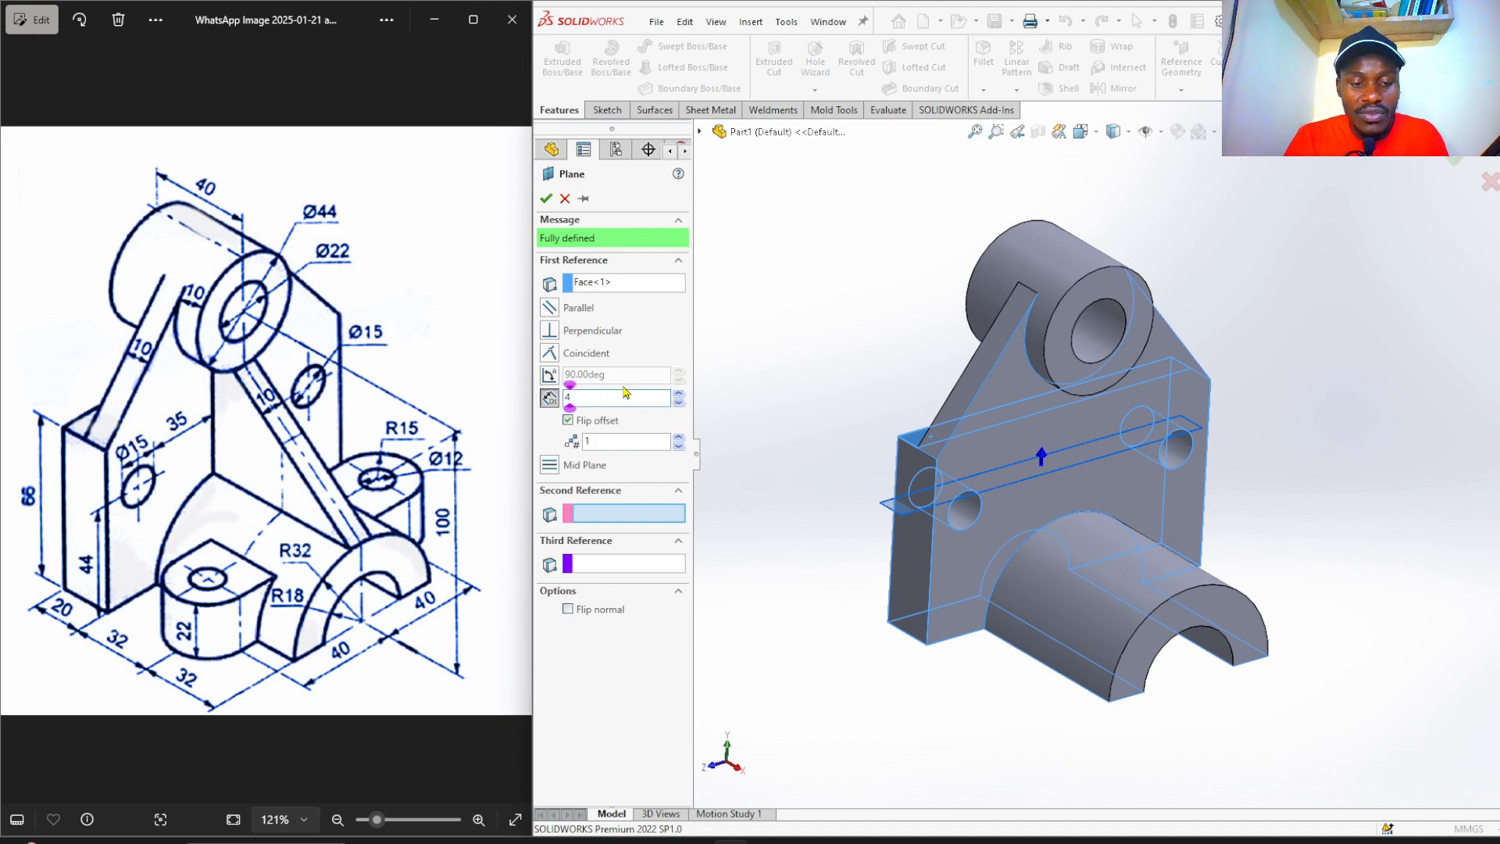
pyautogui.write('3')
pyautogui.press('Return')
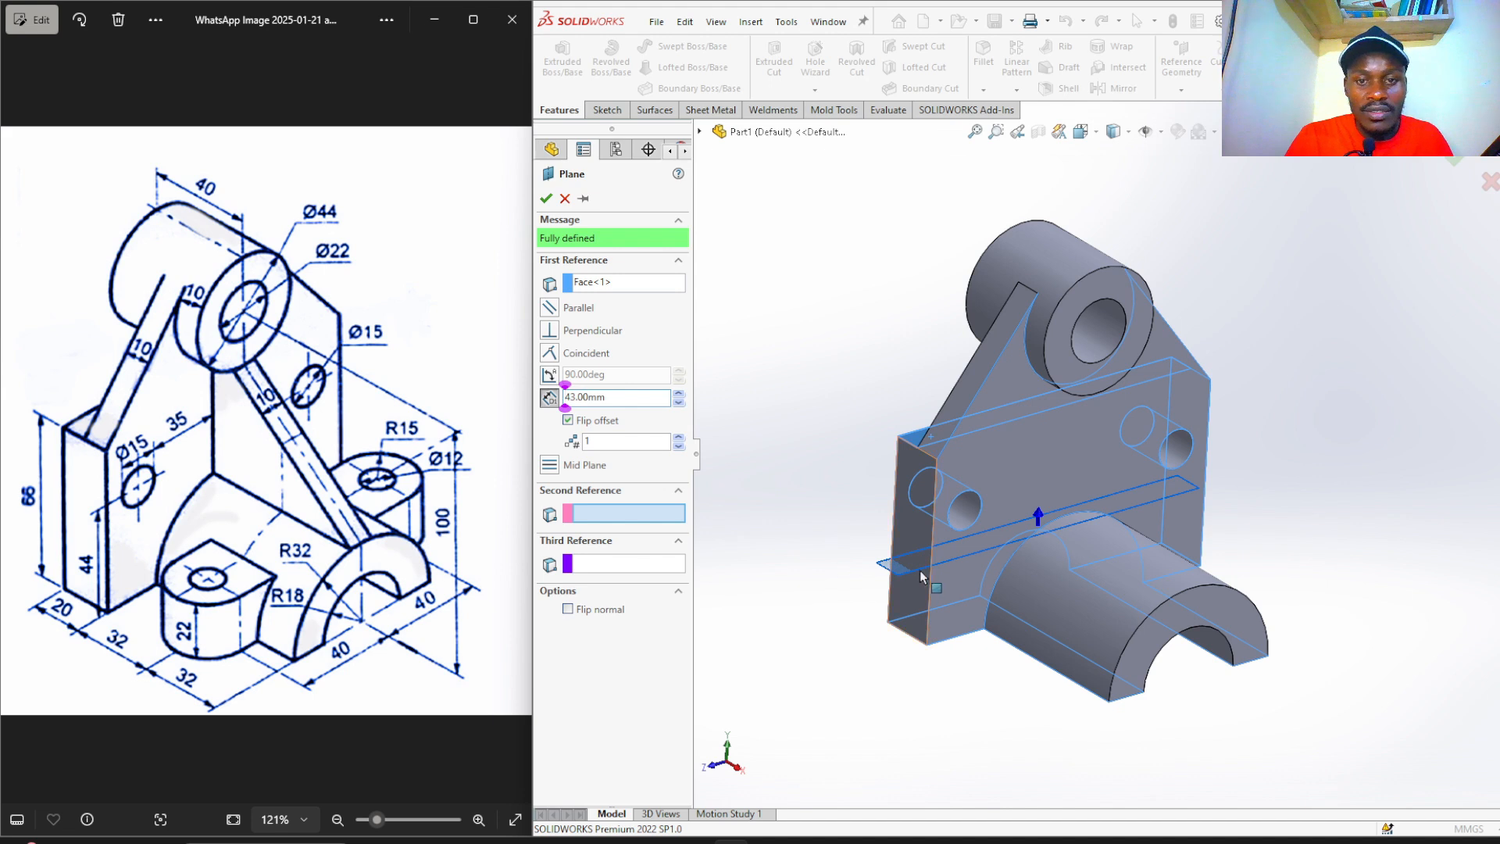
pyautogui.click(546, 200)
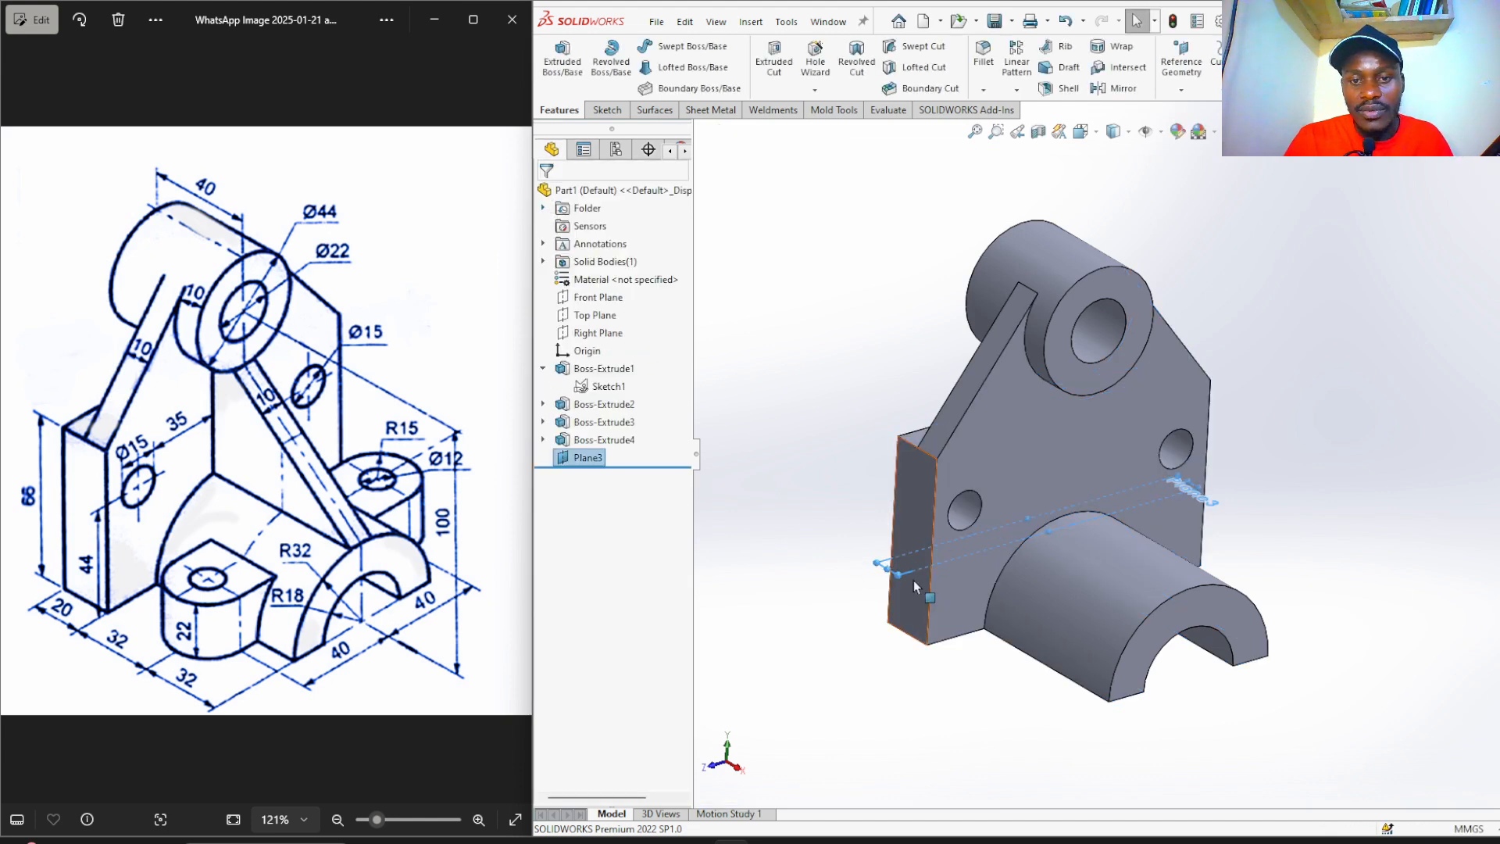
pyautogui.moveTo(898, 574); pyautogui.dragTo(1118, 759)
# Start a sketch on Plane3 and draw a circle of about 11 mm radius below the part.
pyautogui.click(1012, 768)
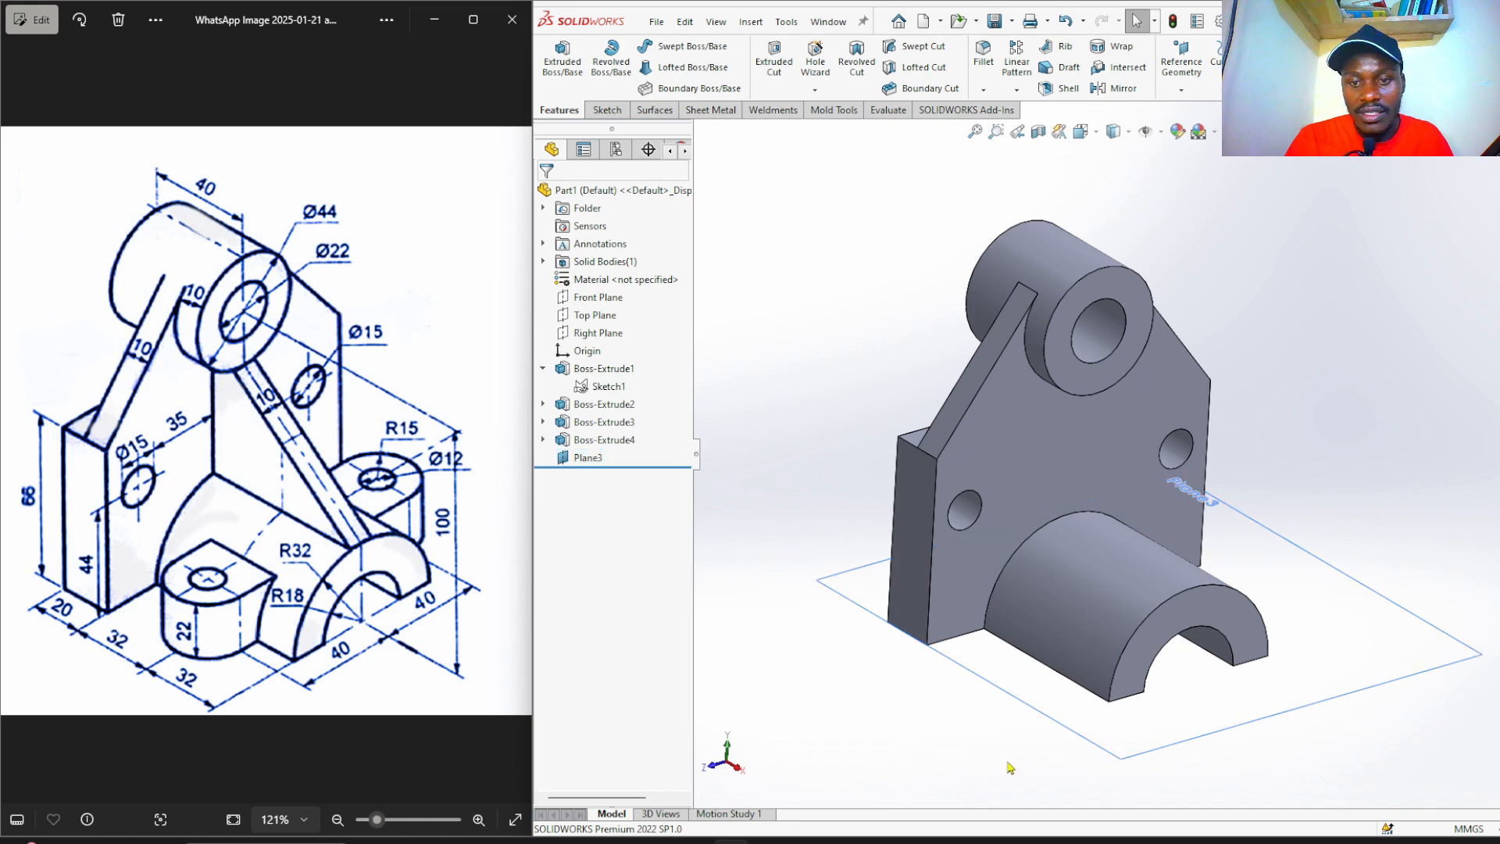
pyautogui.click(1062, 719)
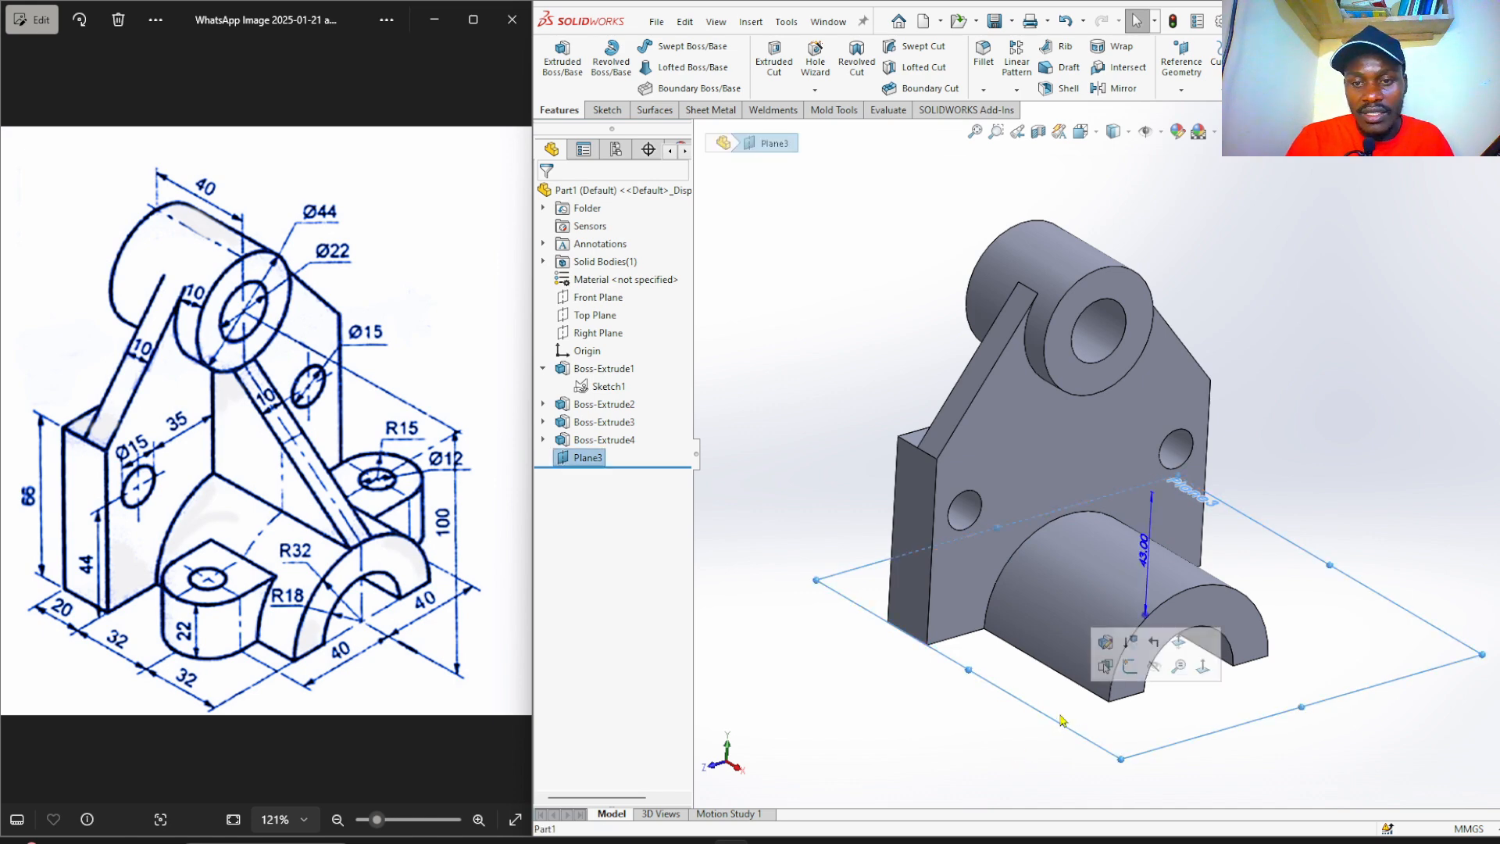
pyautogui.click(1129, 666)
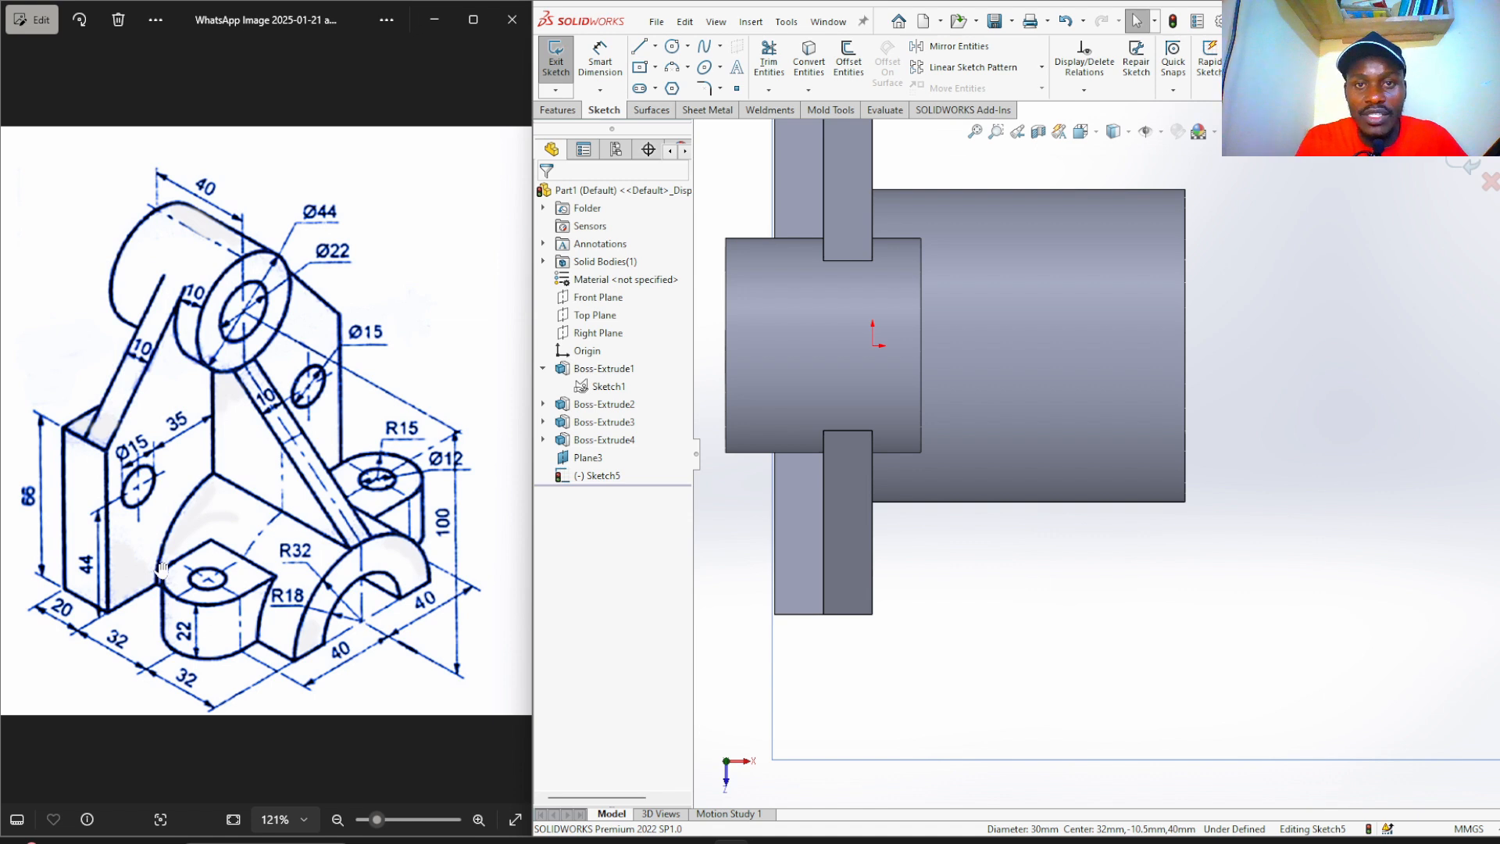
pyautogui.click(671, 48)
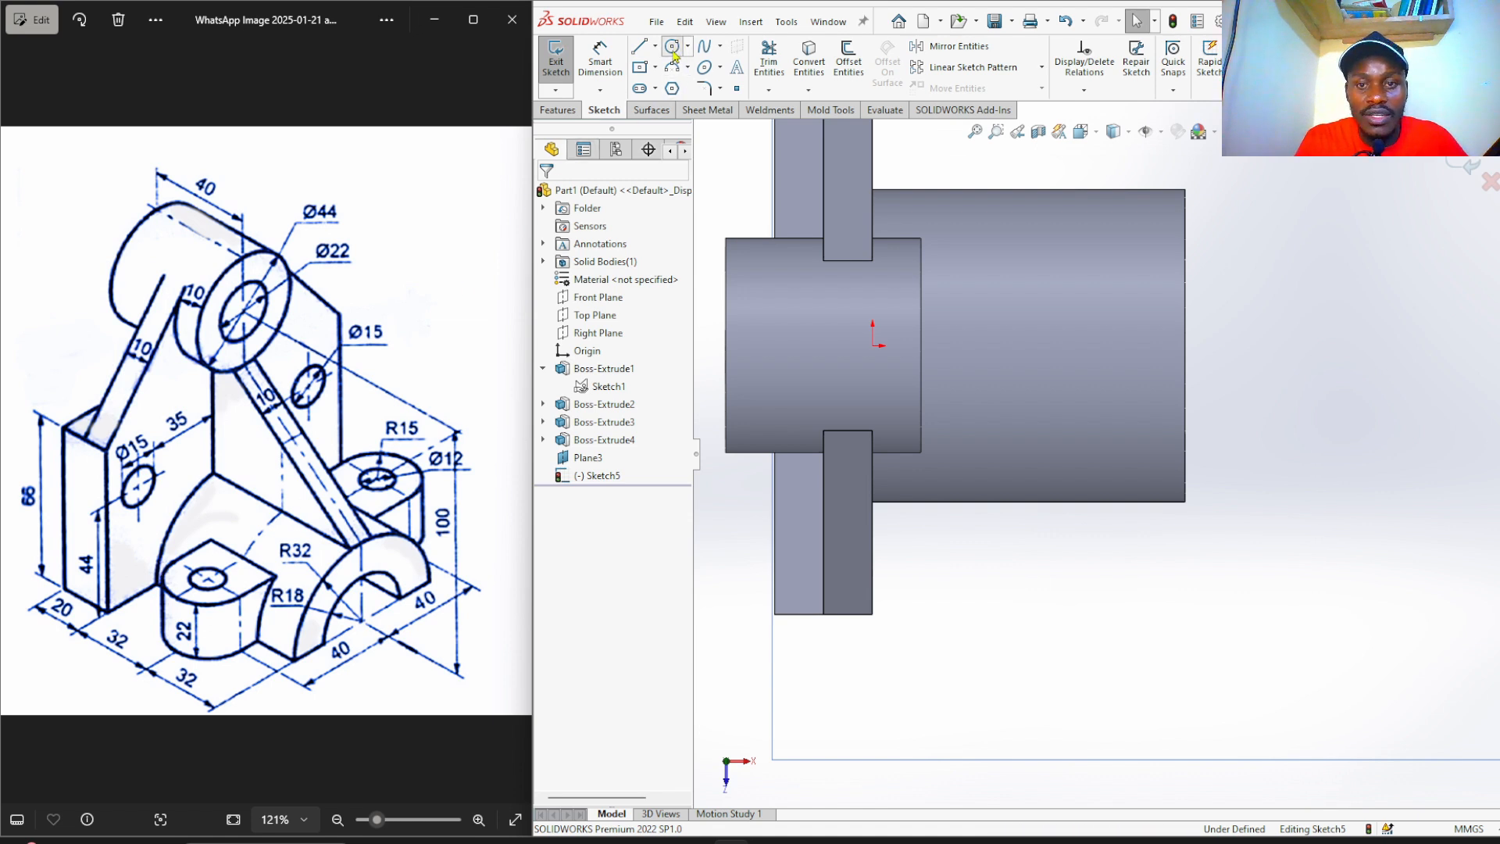
pyautogui.click(1033, 554)
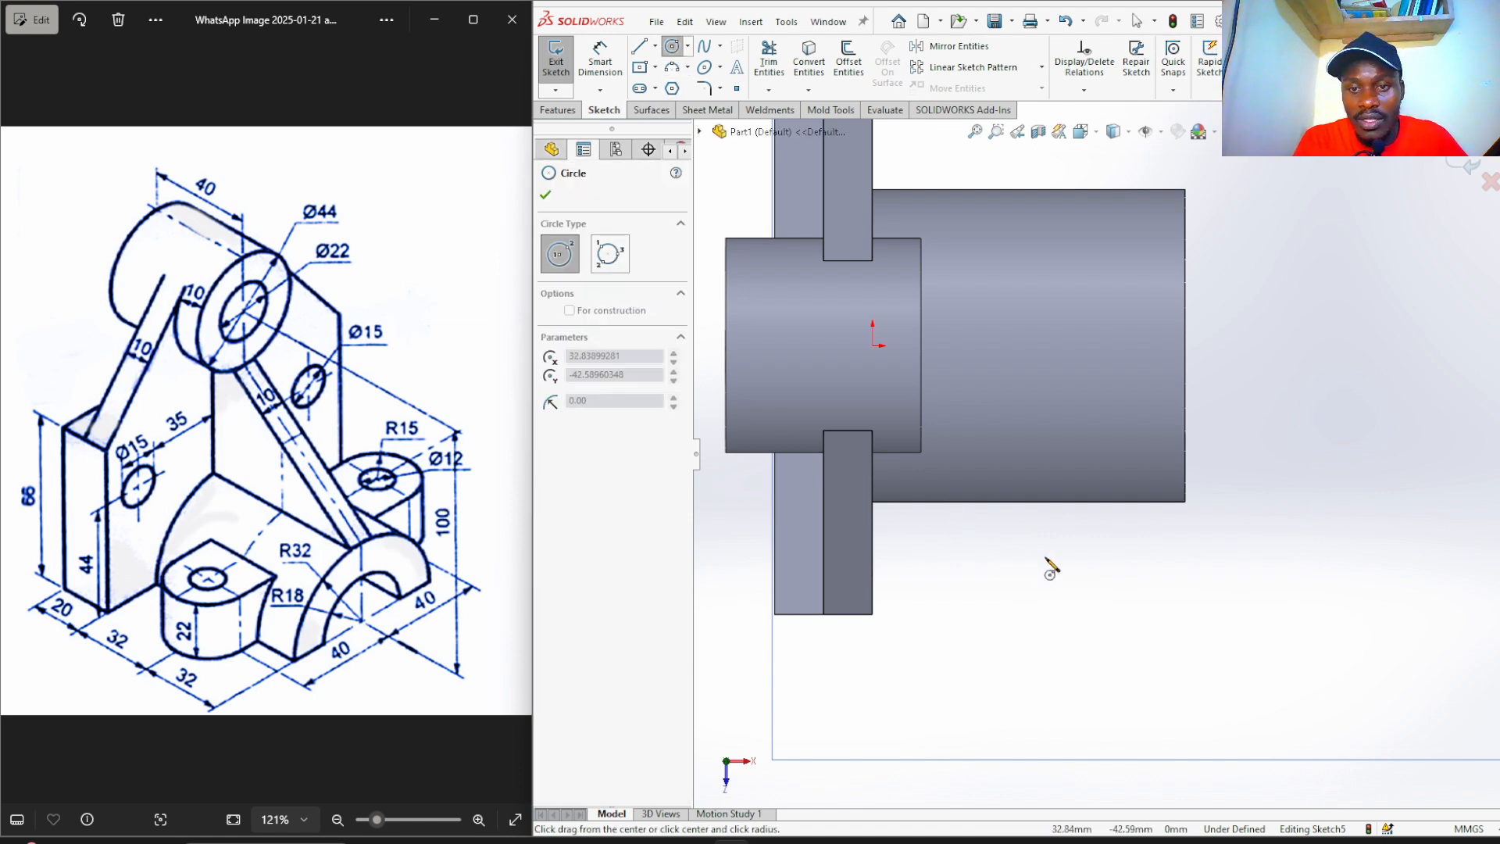
pyautogui.click(1085, 568)
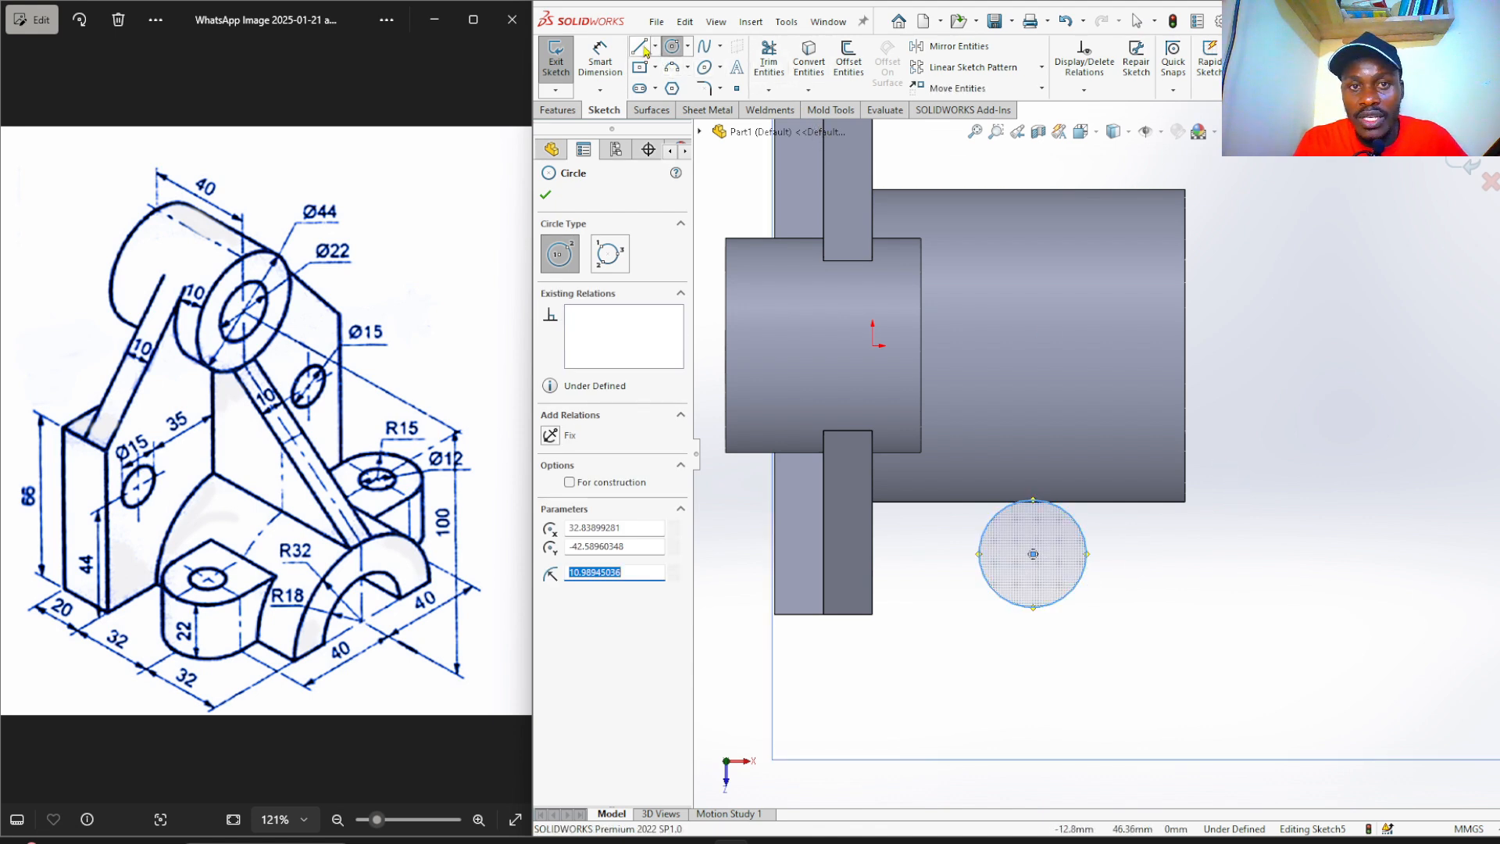
pyautogui.press('Escape')
# Draw a horizontal line across the circle between its left and right quadrant points.
pyautogui.click(642, 50)
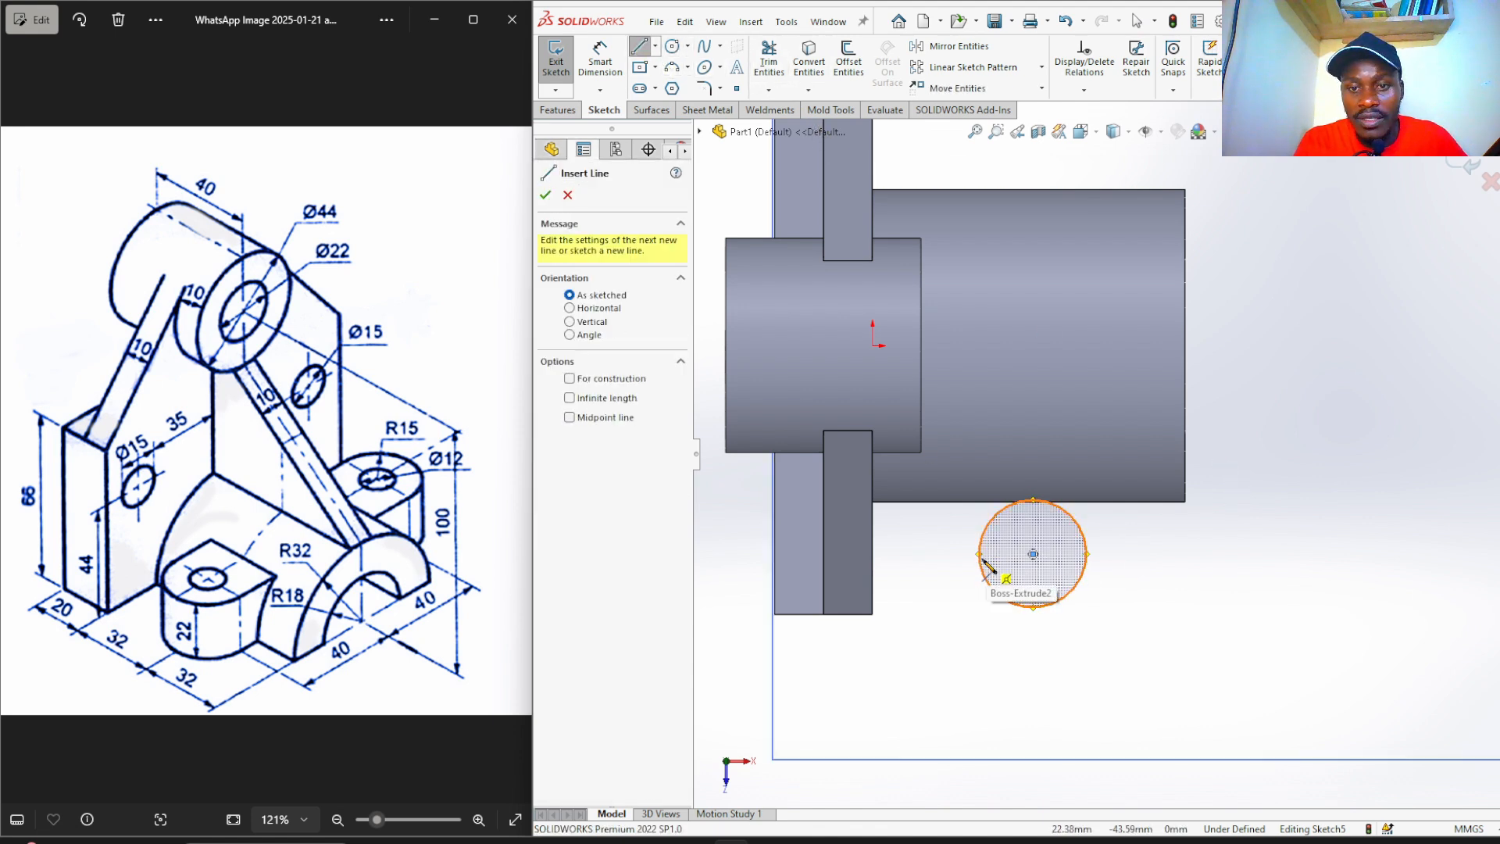
pyautogui.click(980, 554)
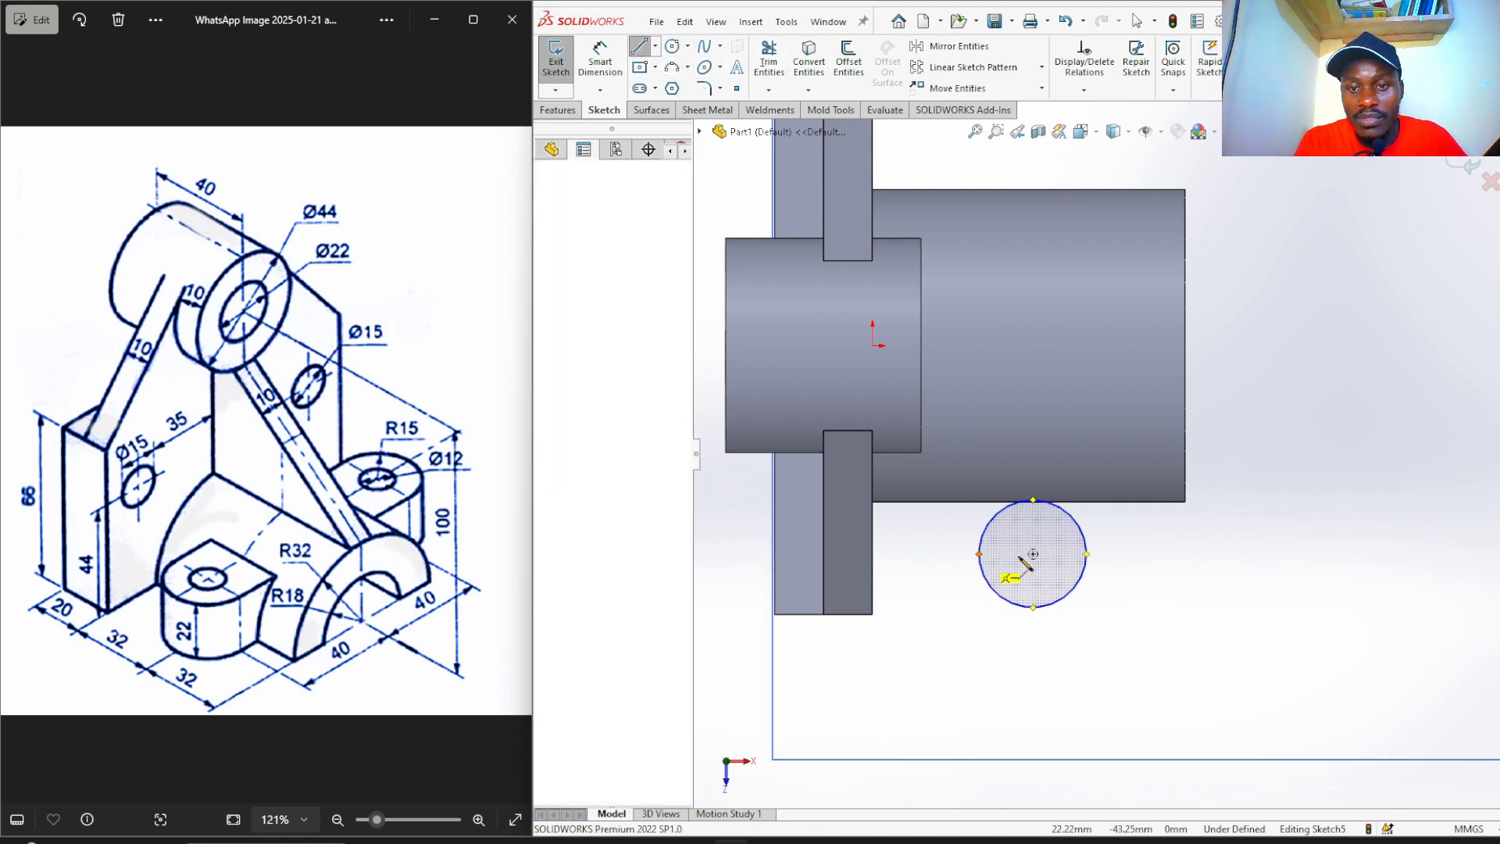
pyautogui.click(1086, 554)
pyautogui.rightClick(1088, 557)
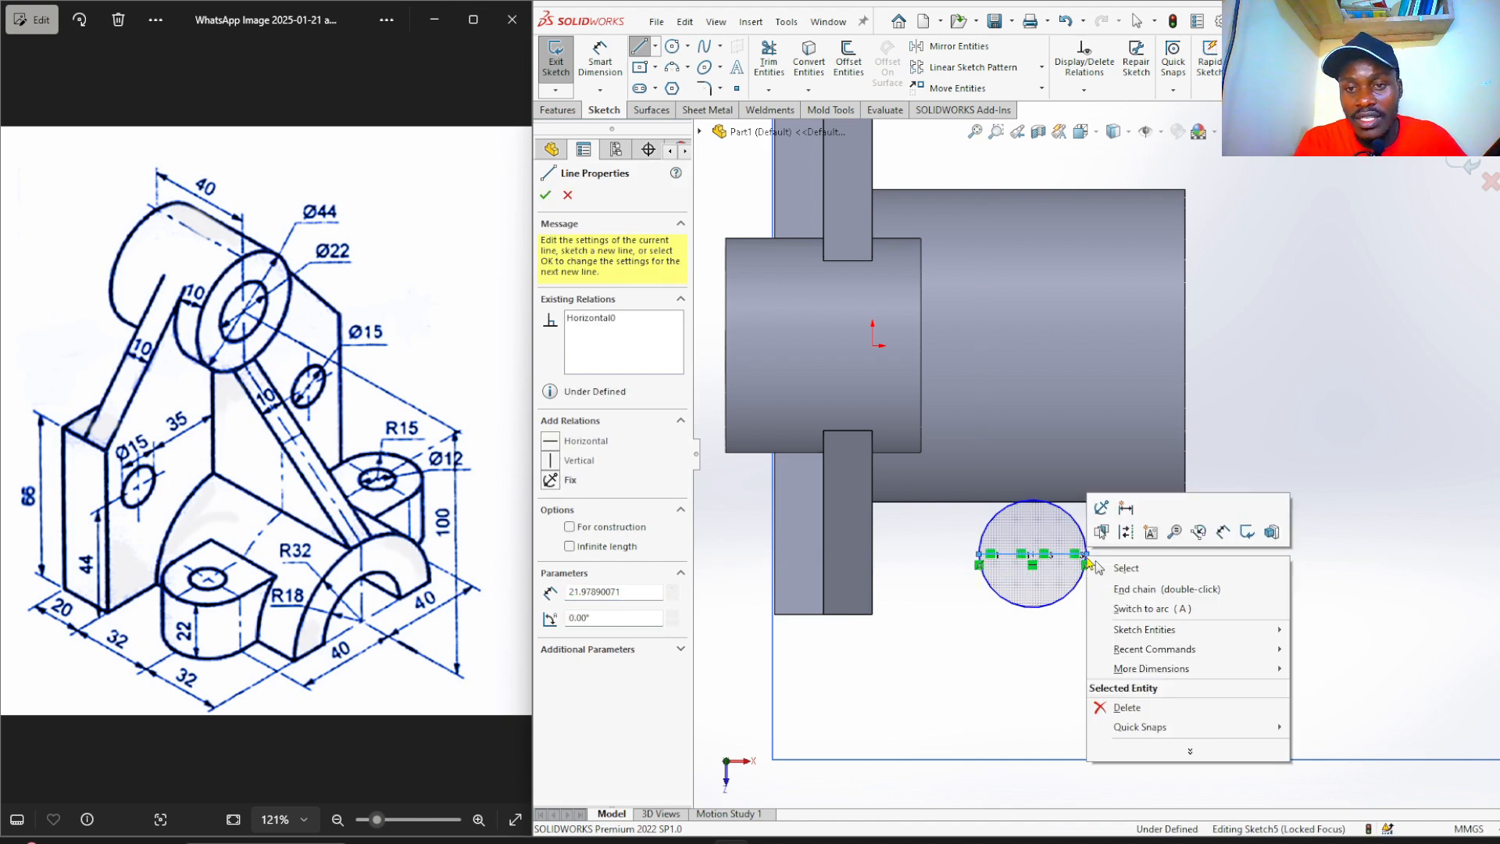
pyautogui.click(1126, 568)
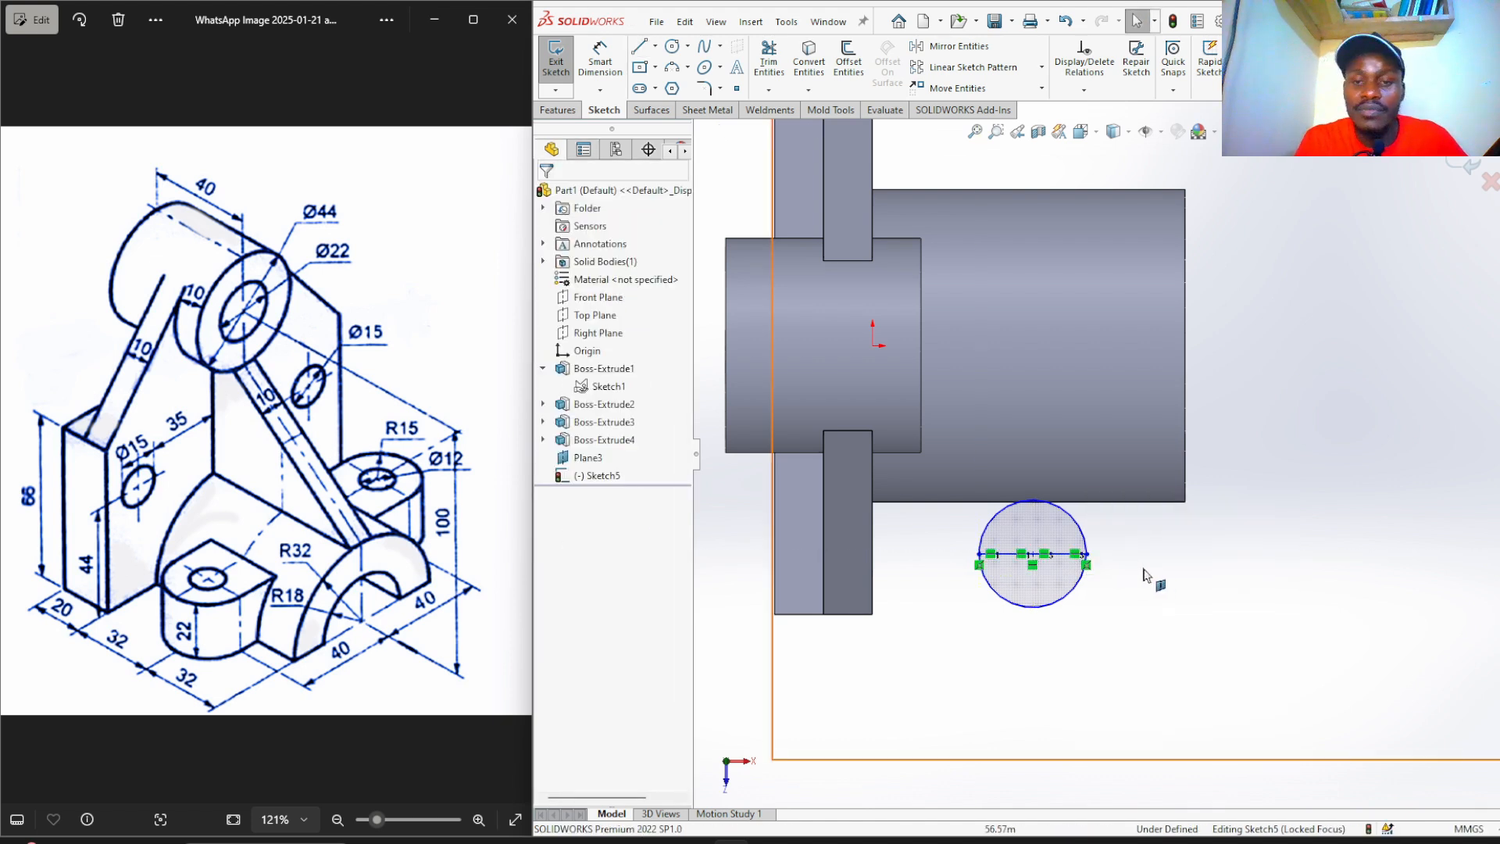
pyautogui.scroll(-2, 1077, 574)
pyautogui.scroll(-2, 1076, 575)
pyautogui.scroll(3, 1075, 572)
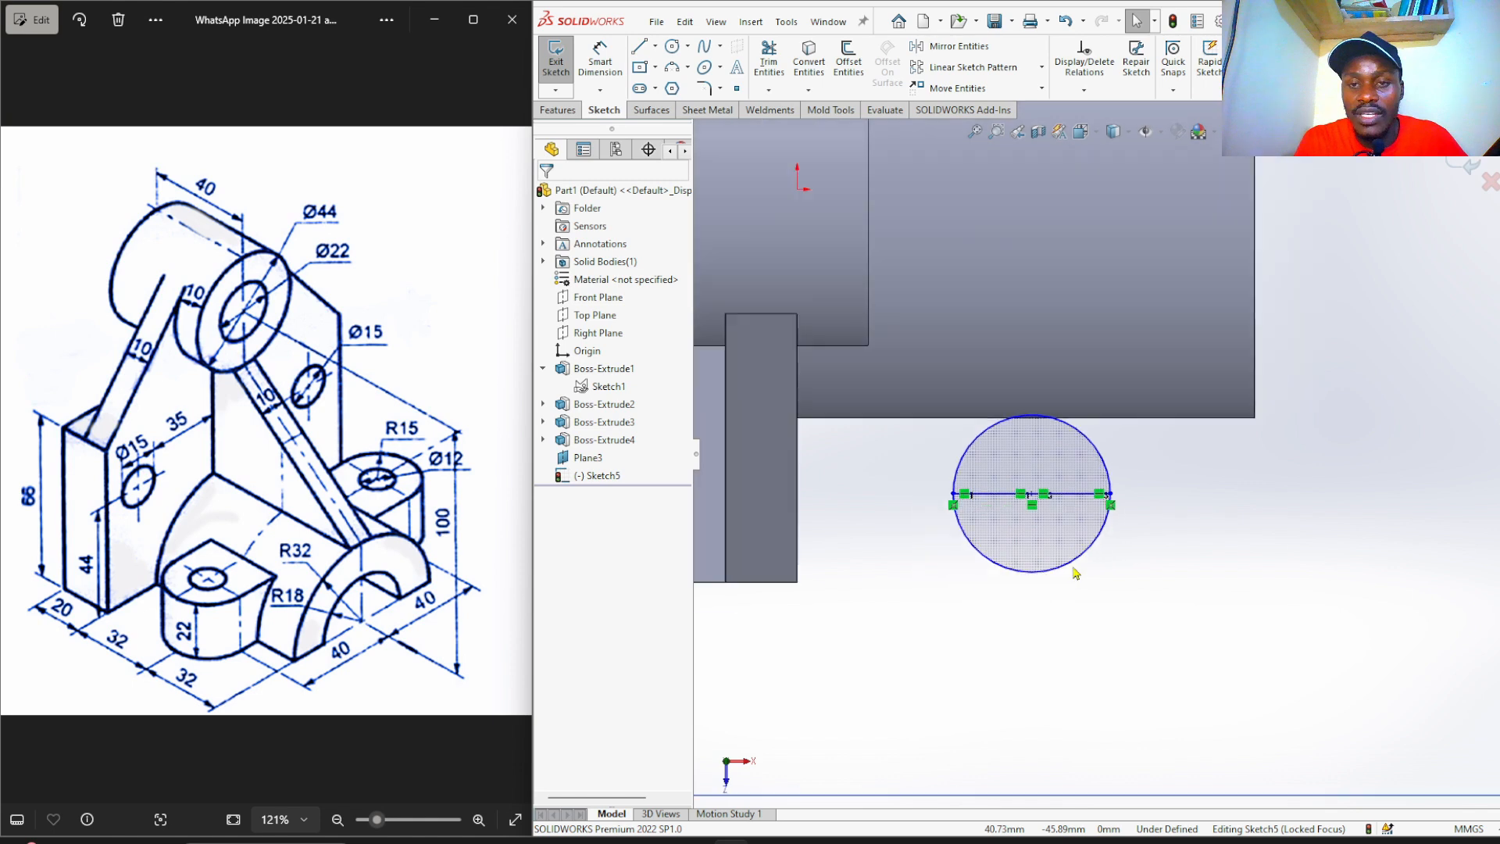
# Trim away the circle's upper half and dimension the remaining arc radius to 15 mm.
pyautogui.click(769, 63)
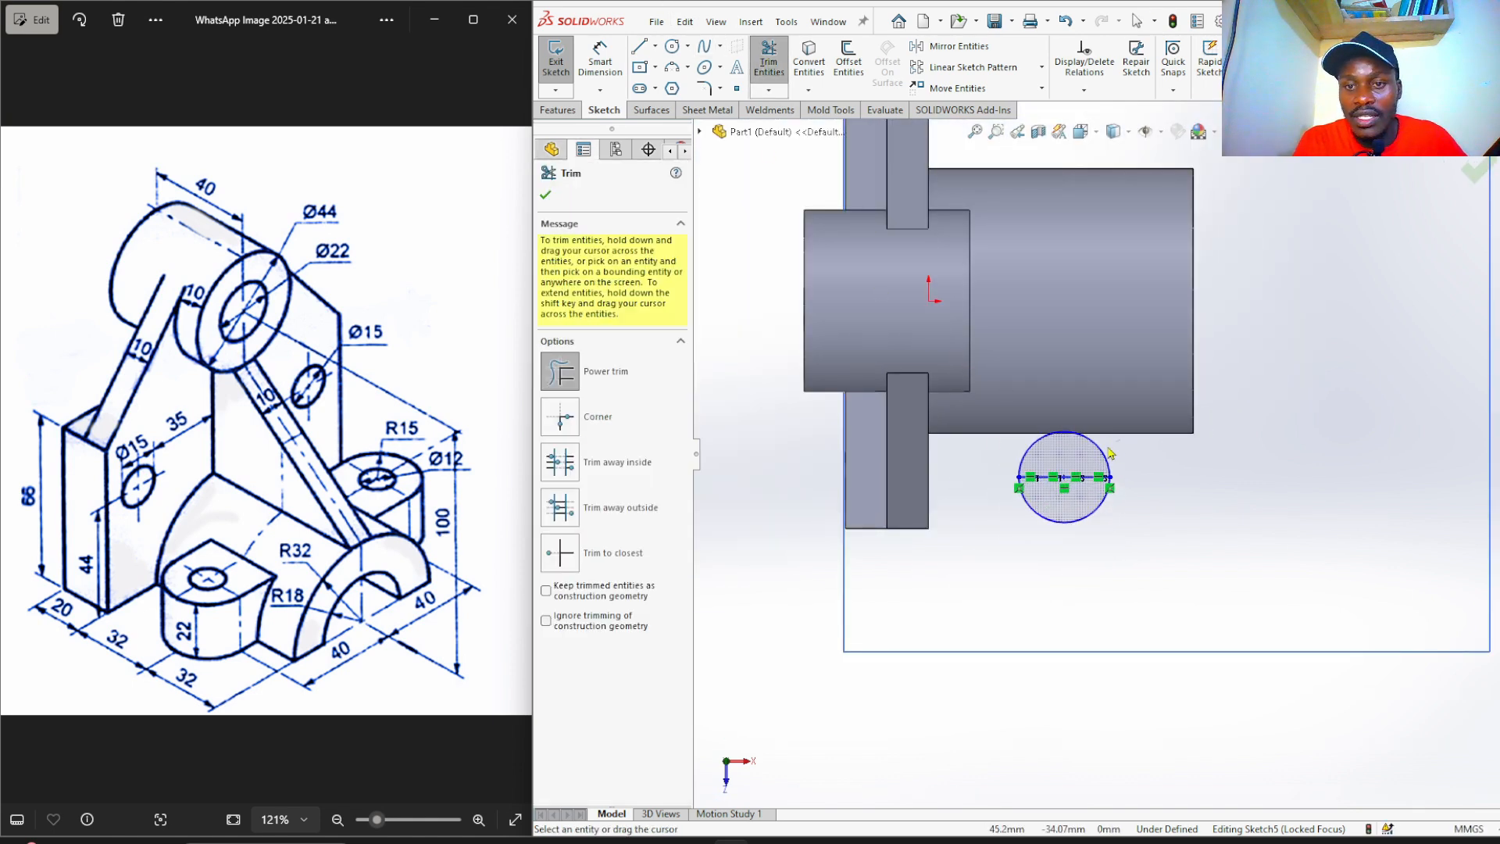
pyautogui.moveTo(1108, 447); pyautogui.dragTo(1078, 449)
pyautogui.scroll(-1, 1086, 485)
pyautogui.click(1075, 587)
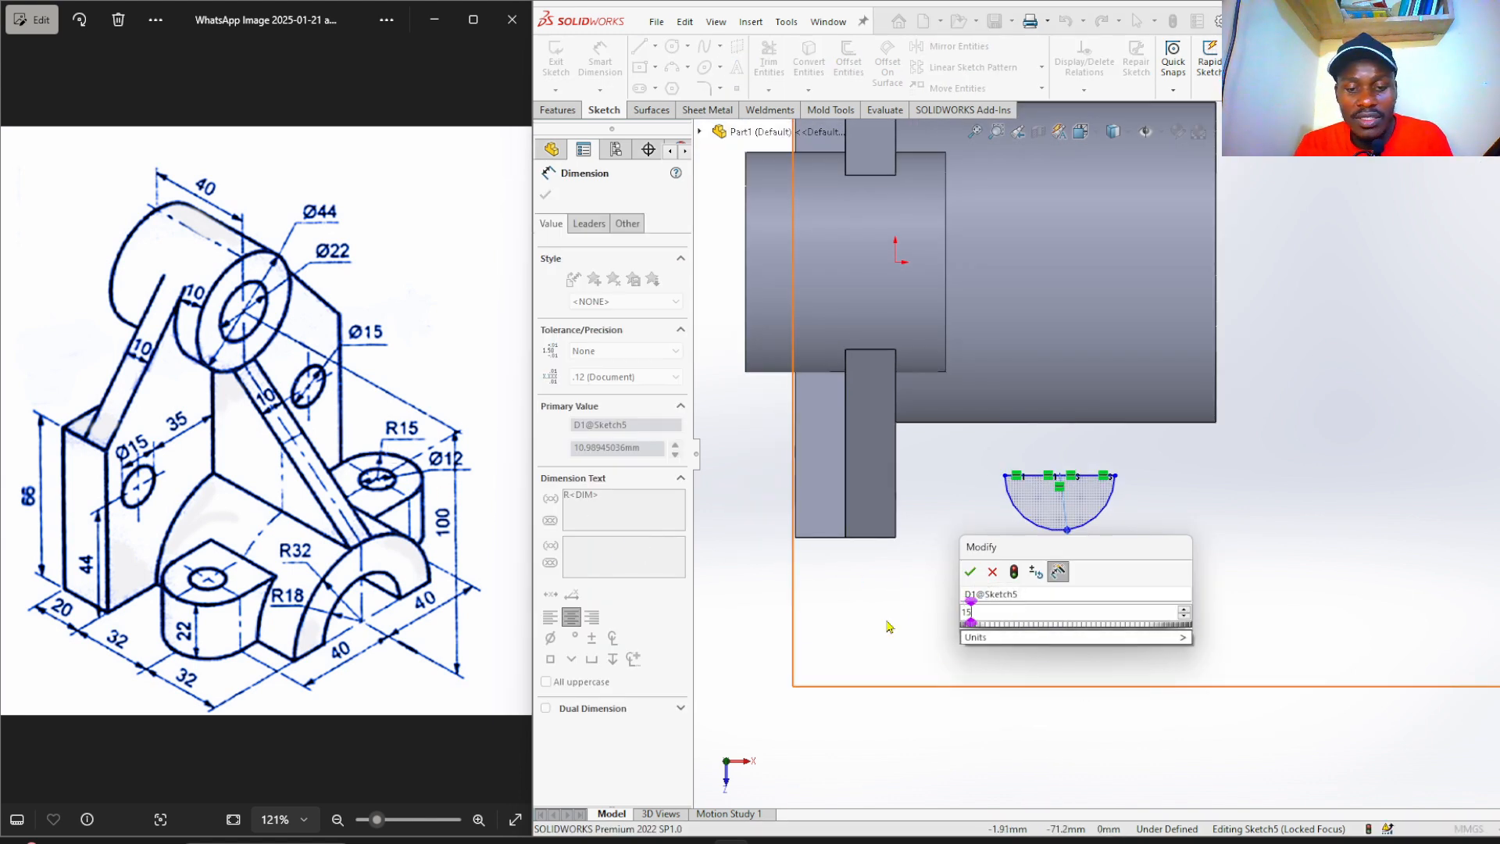
pyautogui.press('Return')
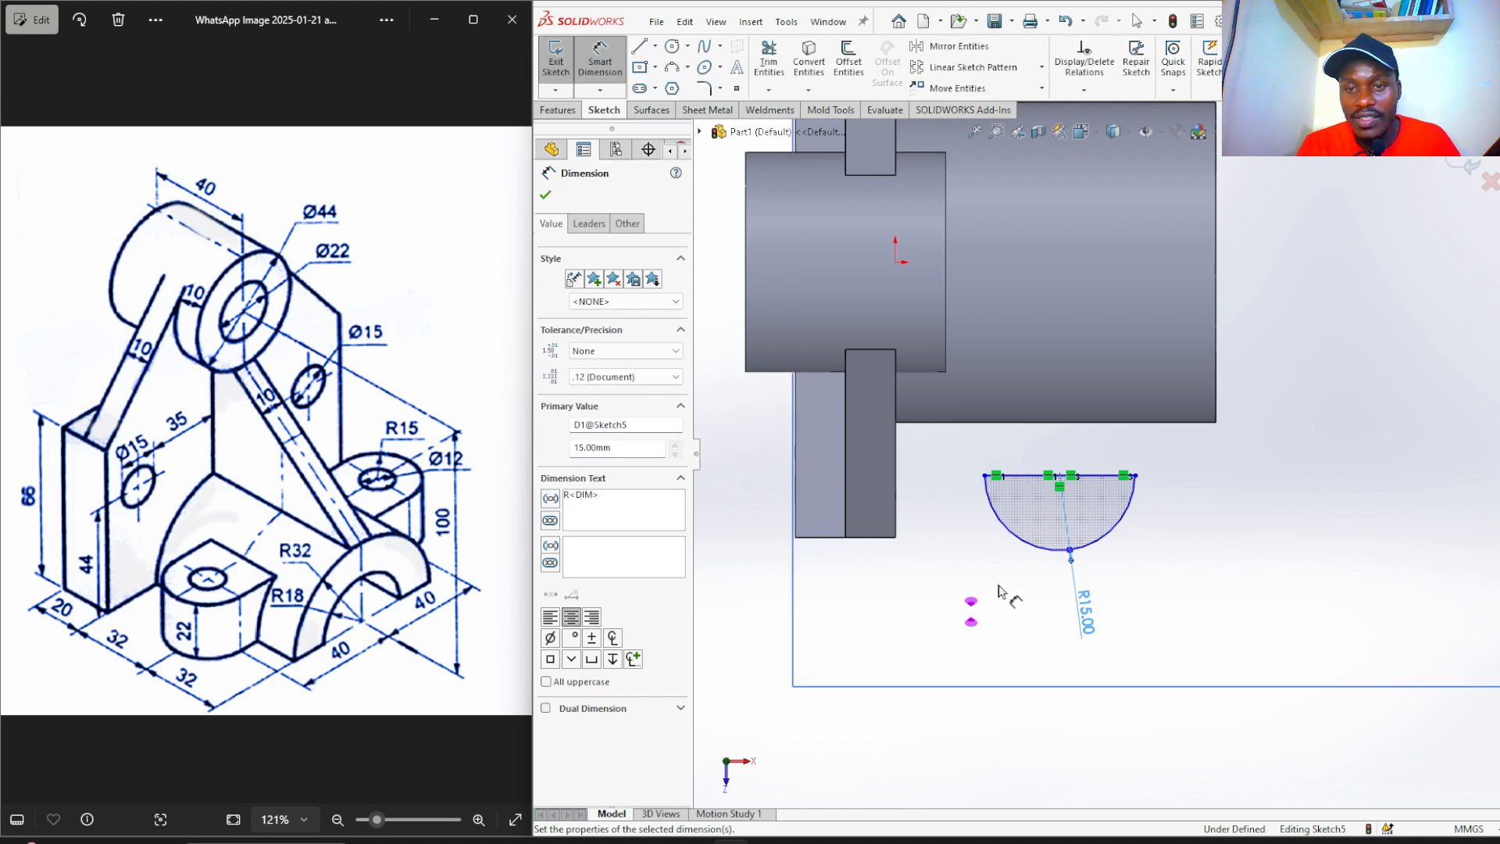
pyautogui.click(1172, 551)
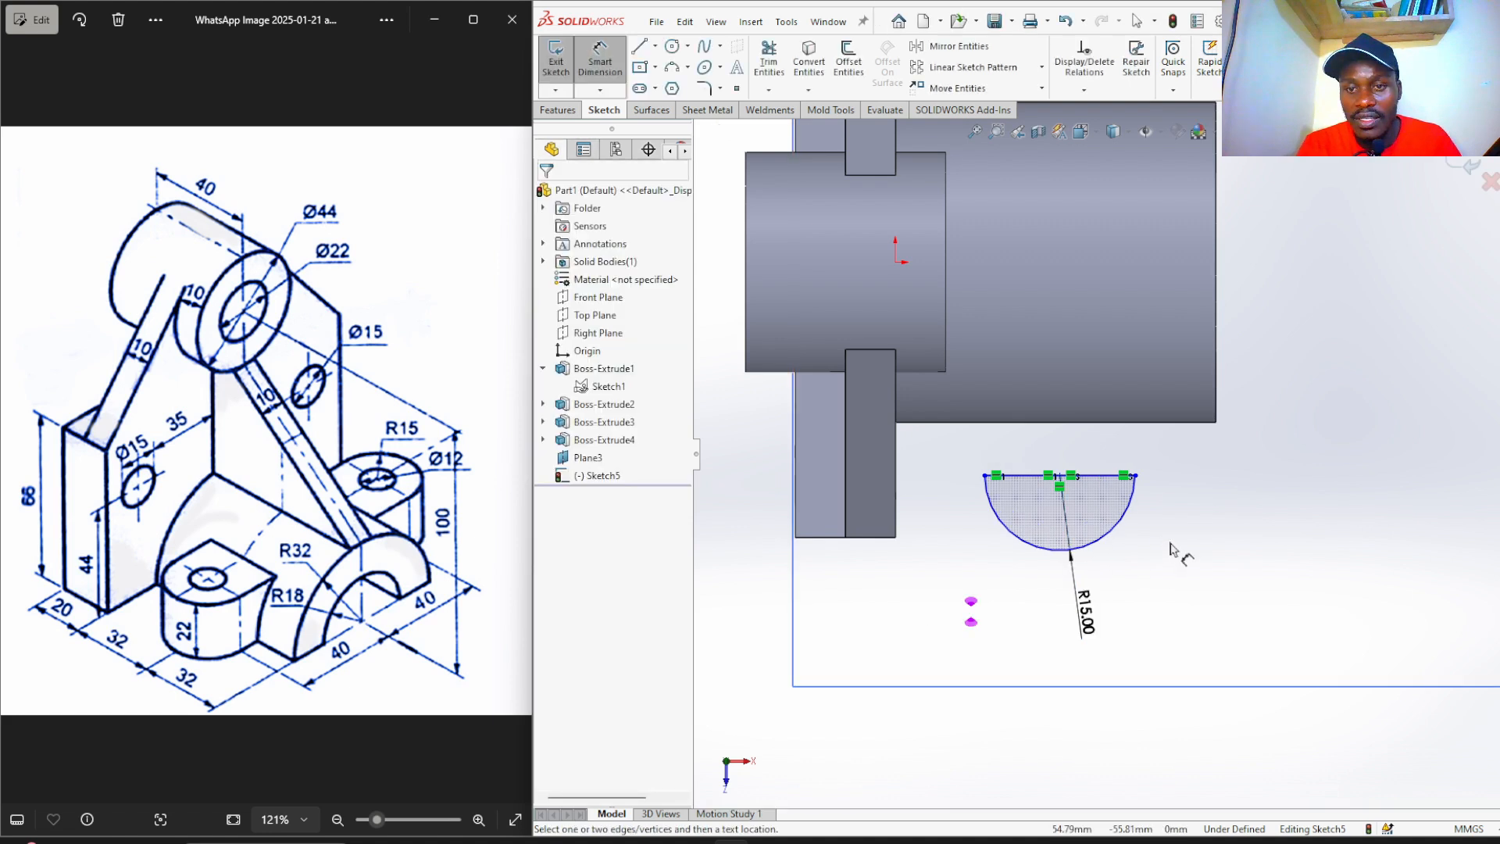
pyautogui.click(1059, 477)
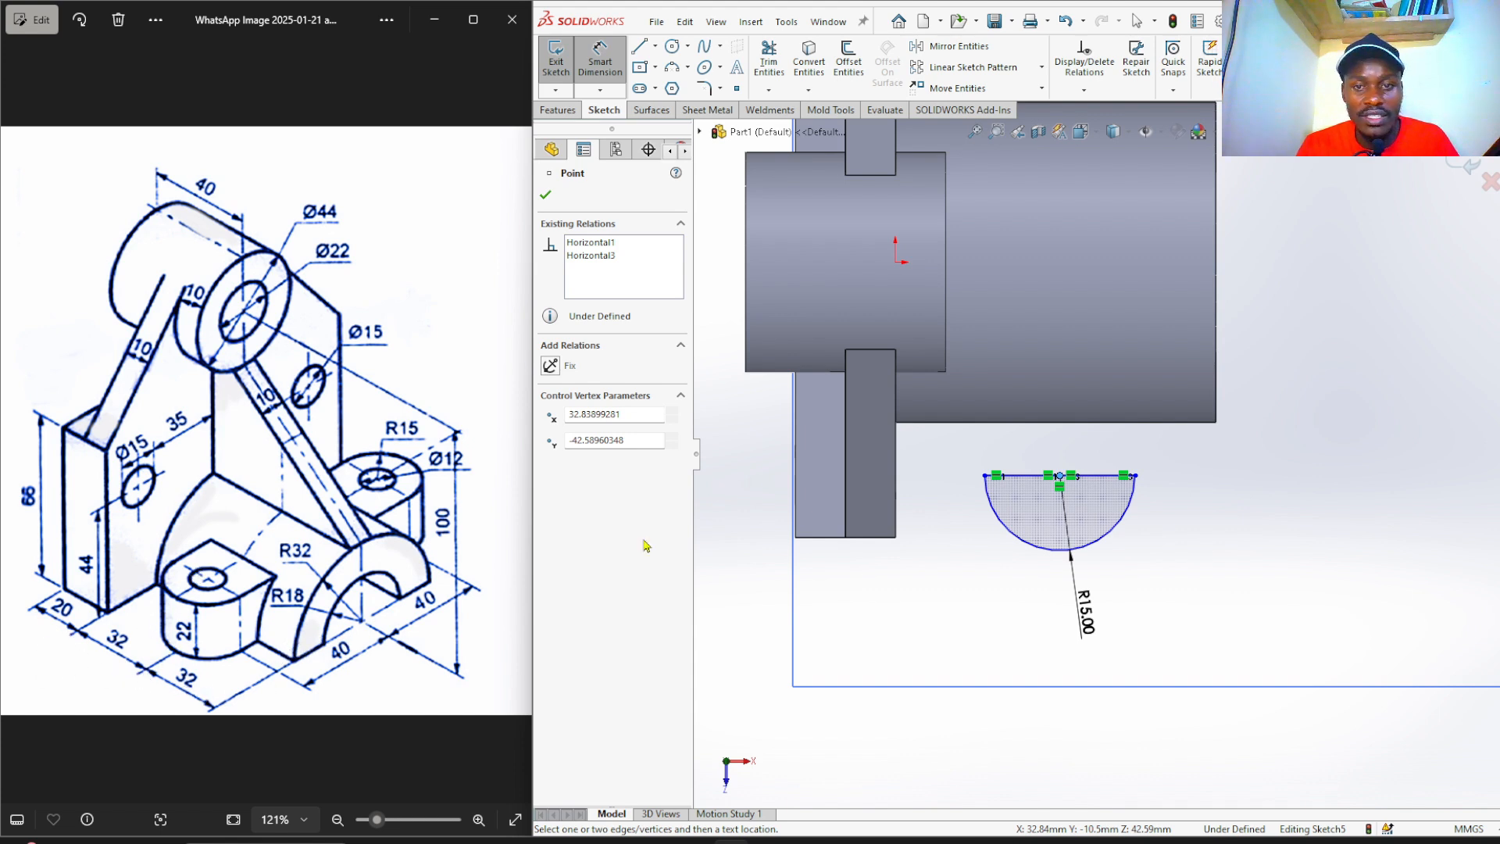
# Locate the arc centre with a 40 mm vertical and 32 mm horizontal dimension.
pyautogui.click(895, 263)
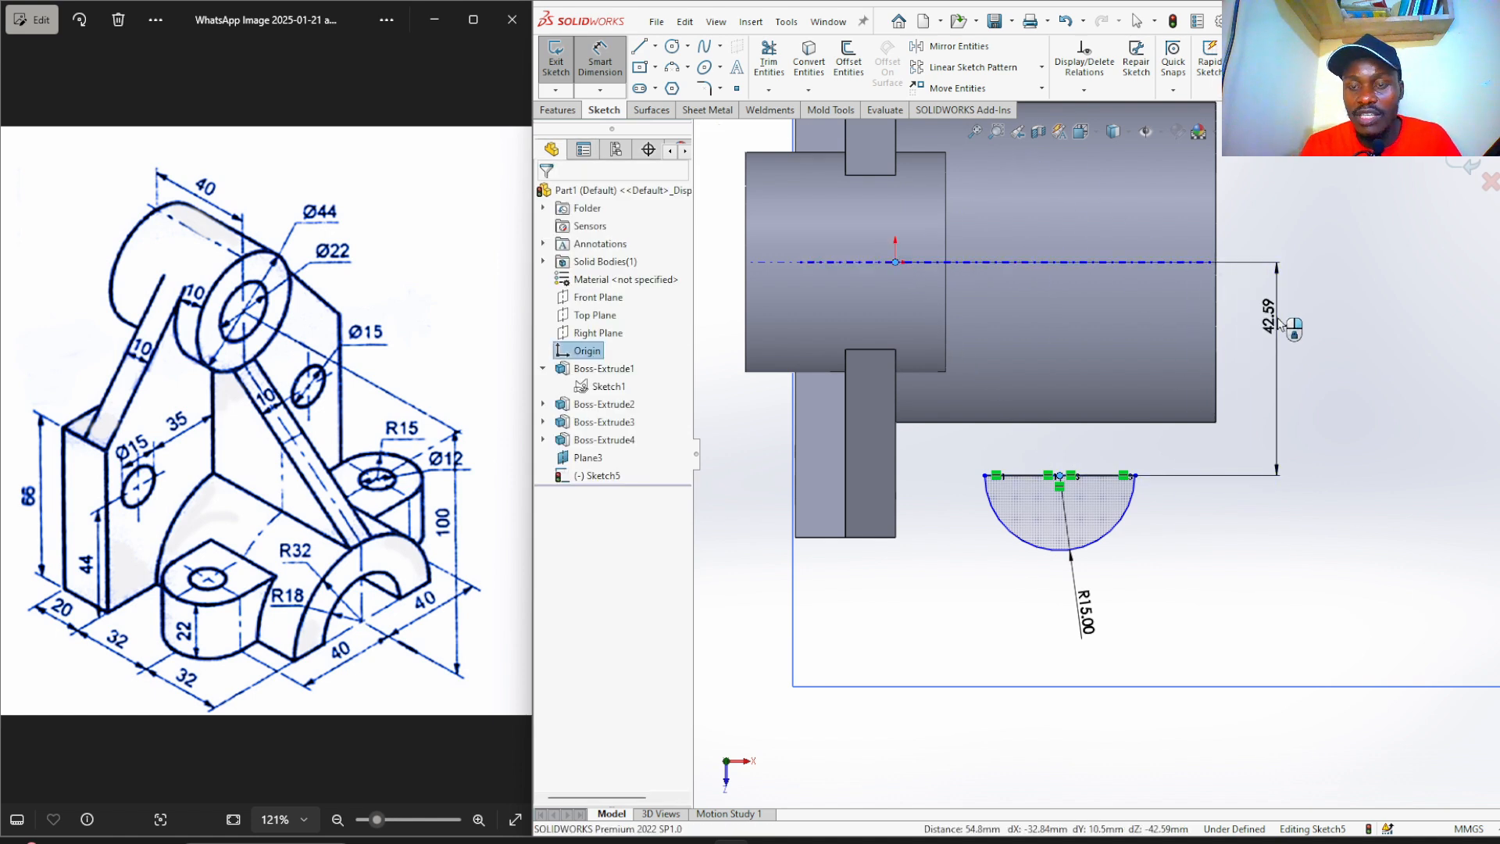
pyautogui.click(1281, 327)
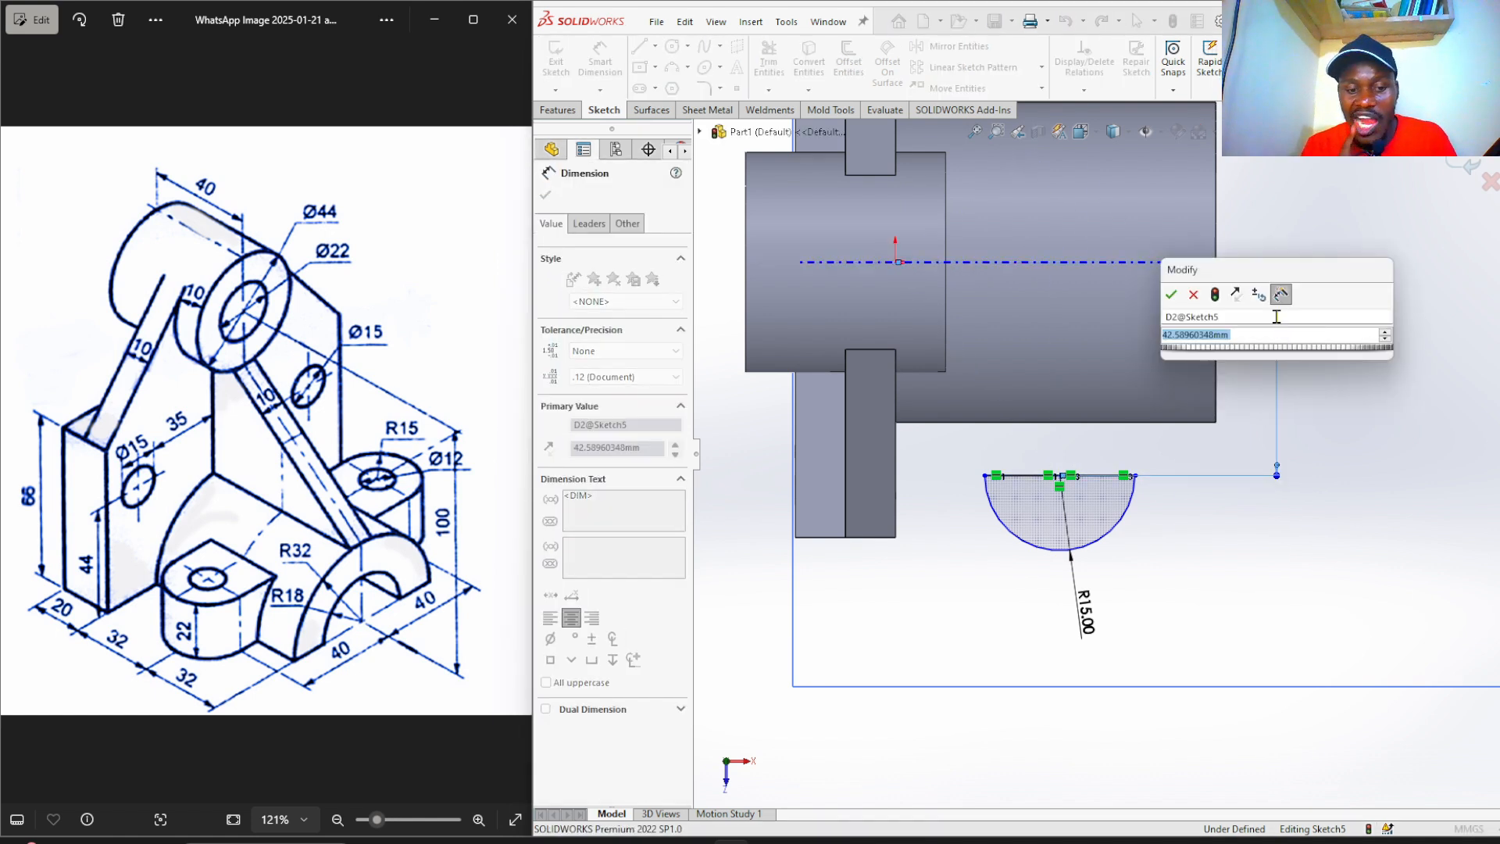
pyautogui.press('Return')
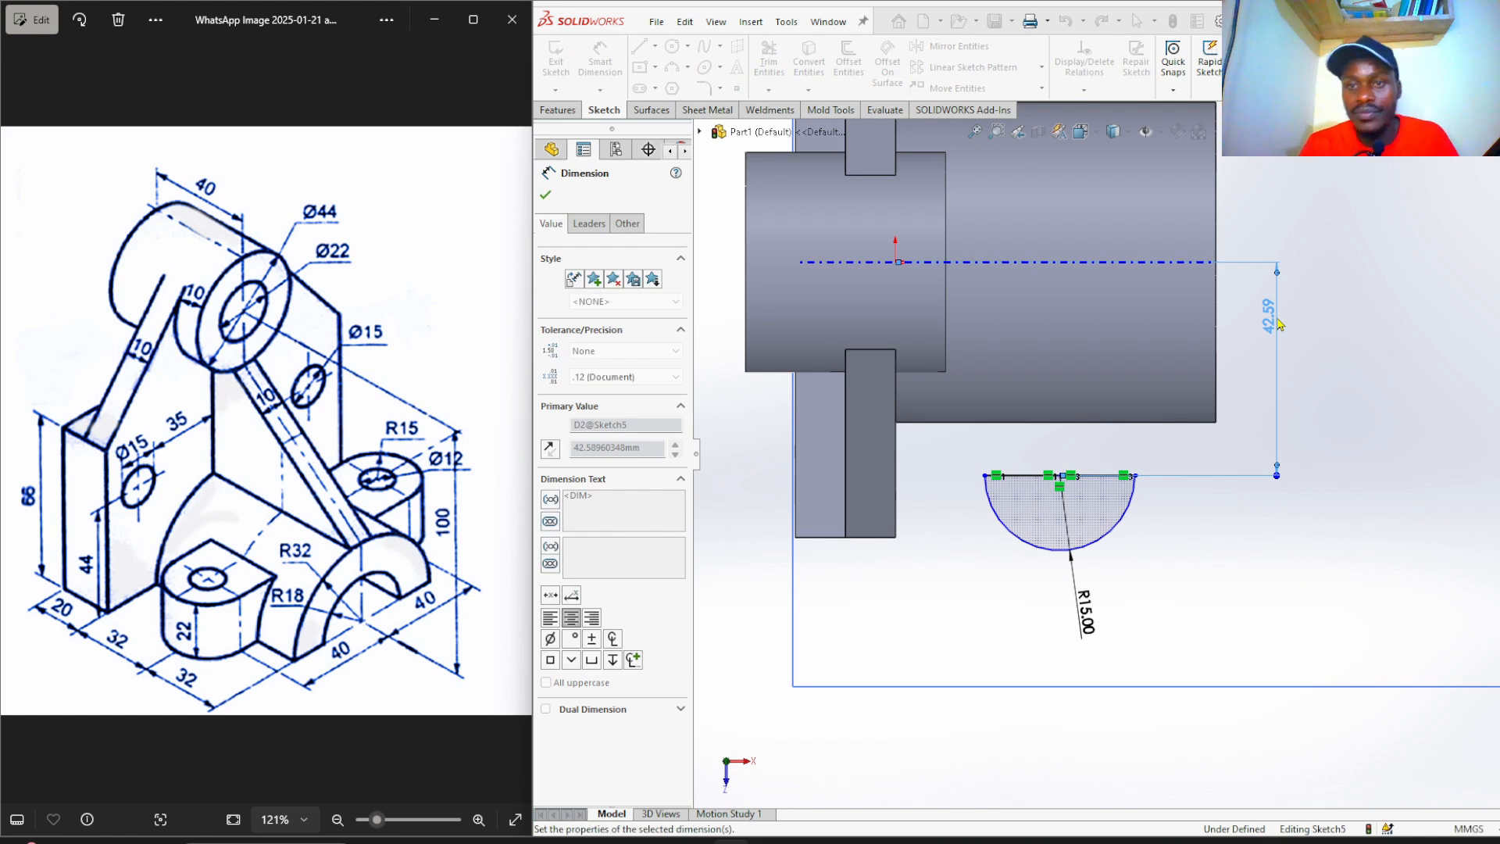
pyautogui.click(1307, 501)
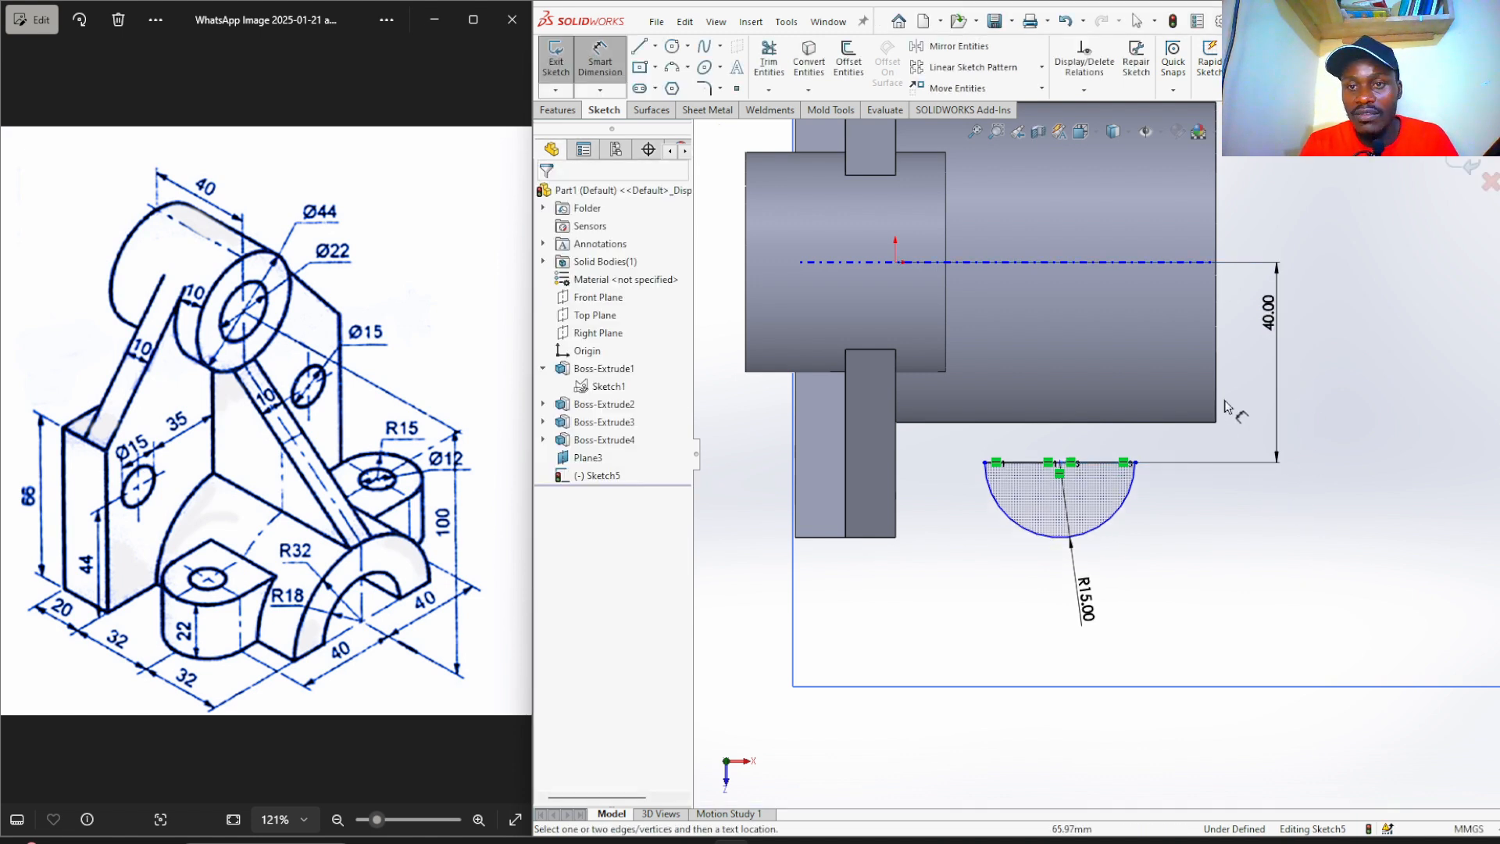
pyautogui.click(1060, 547)
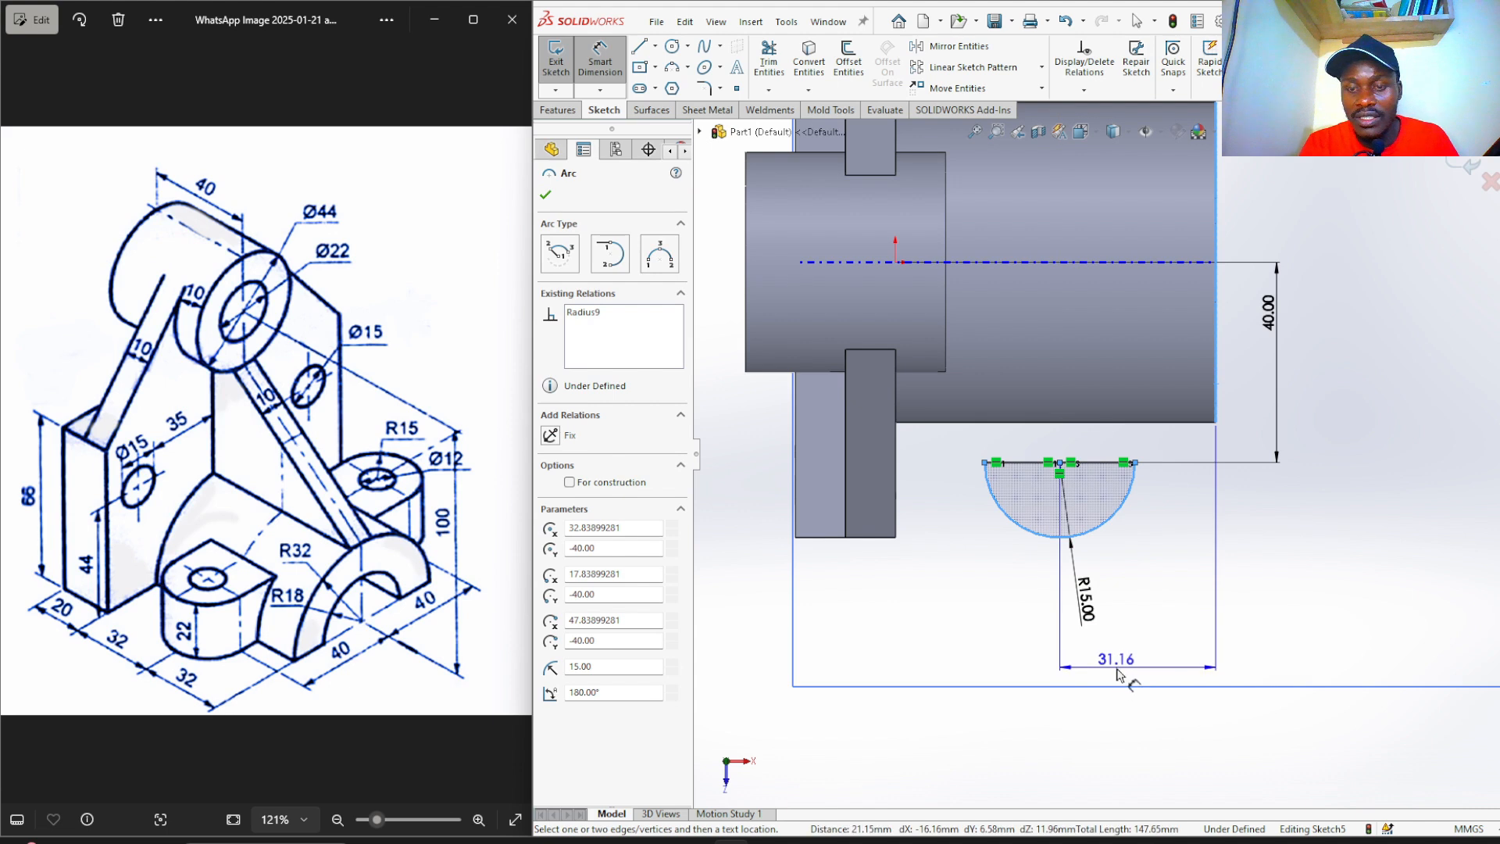
pyautogui.click(1117, 674)
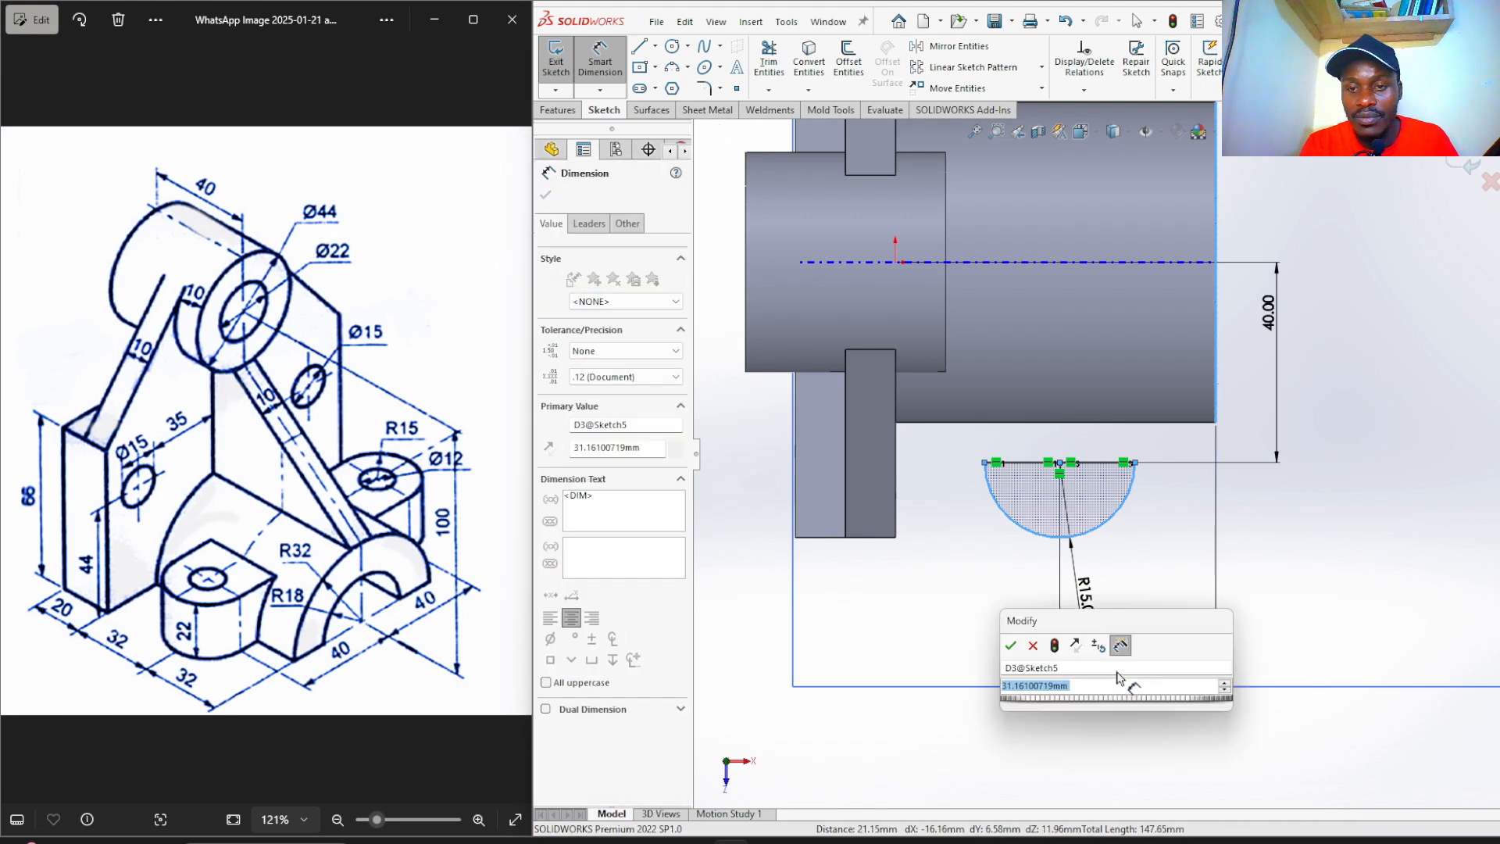
pyautogui.write('3')
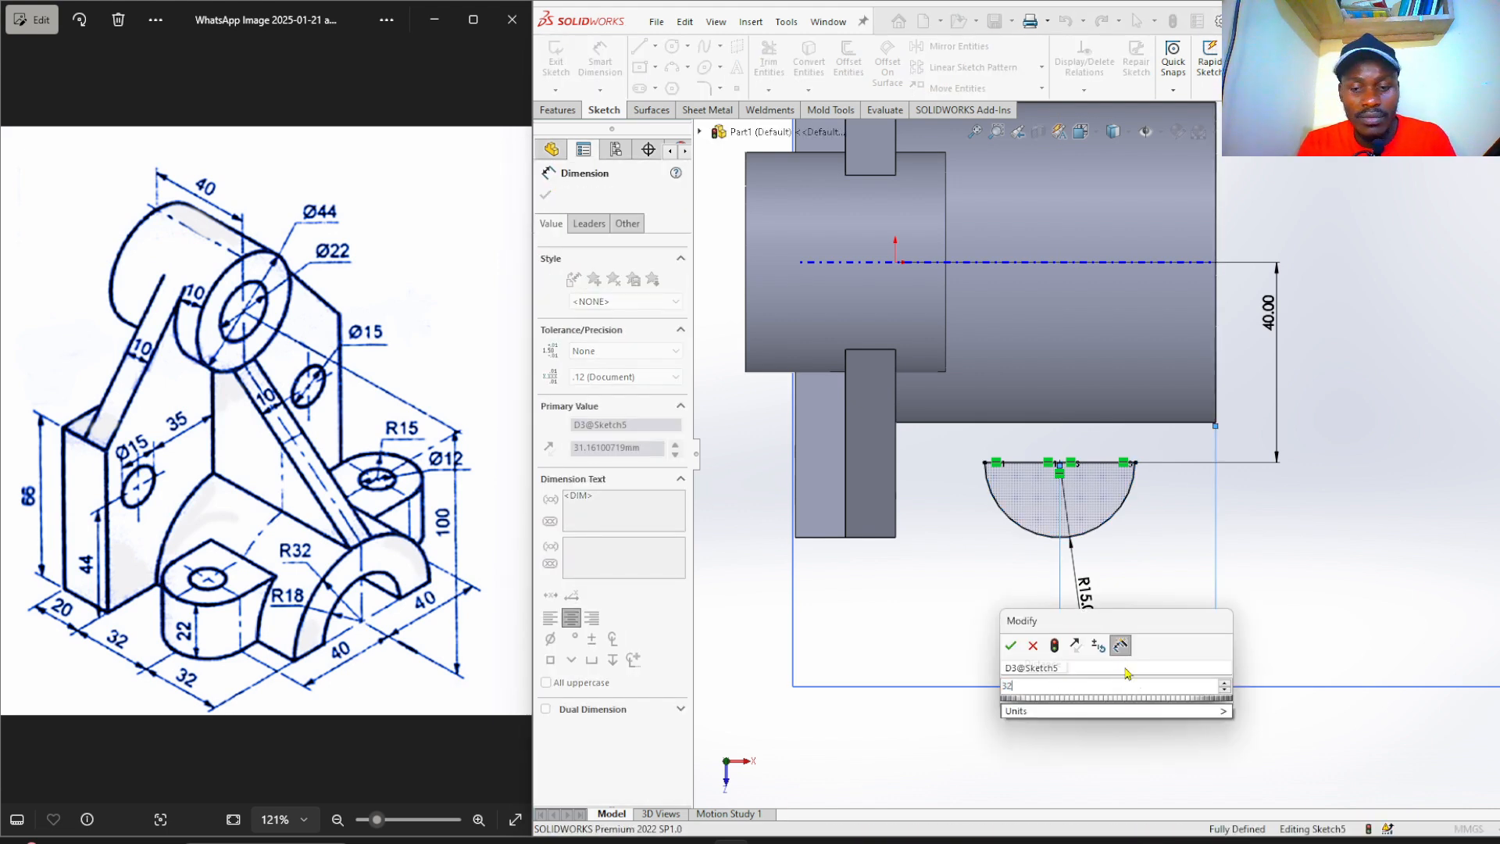
pyautogui.write('2')
pyautogui.press('Return')
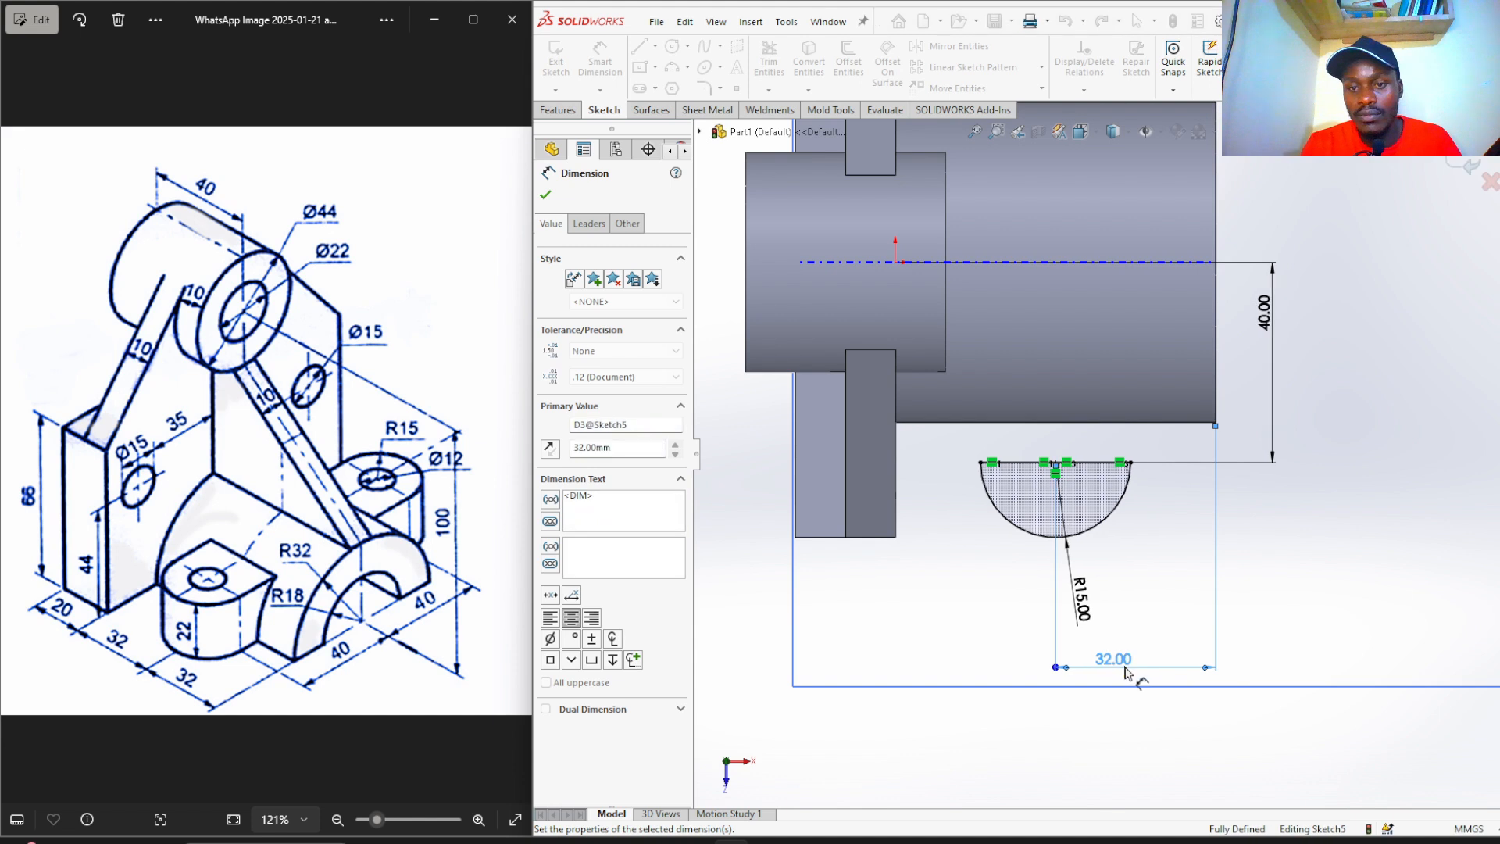
pyautogui.click(1280, 553)
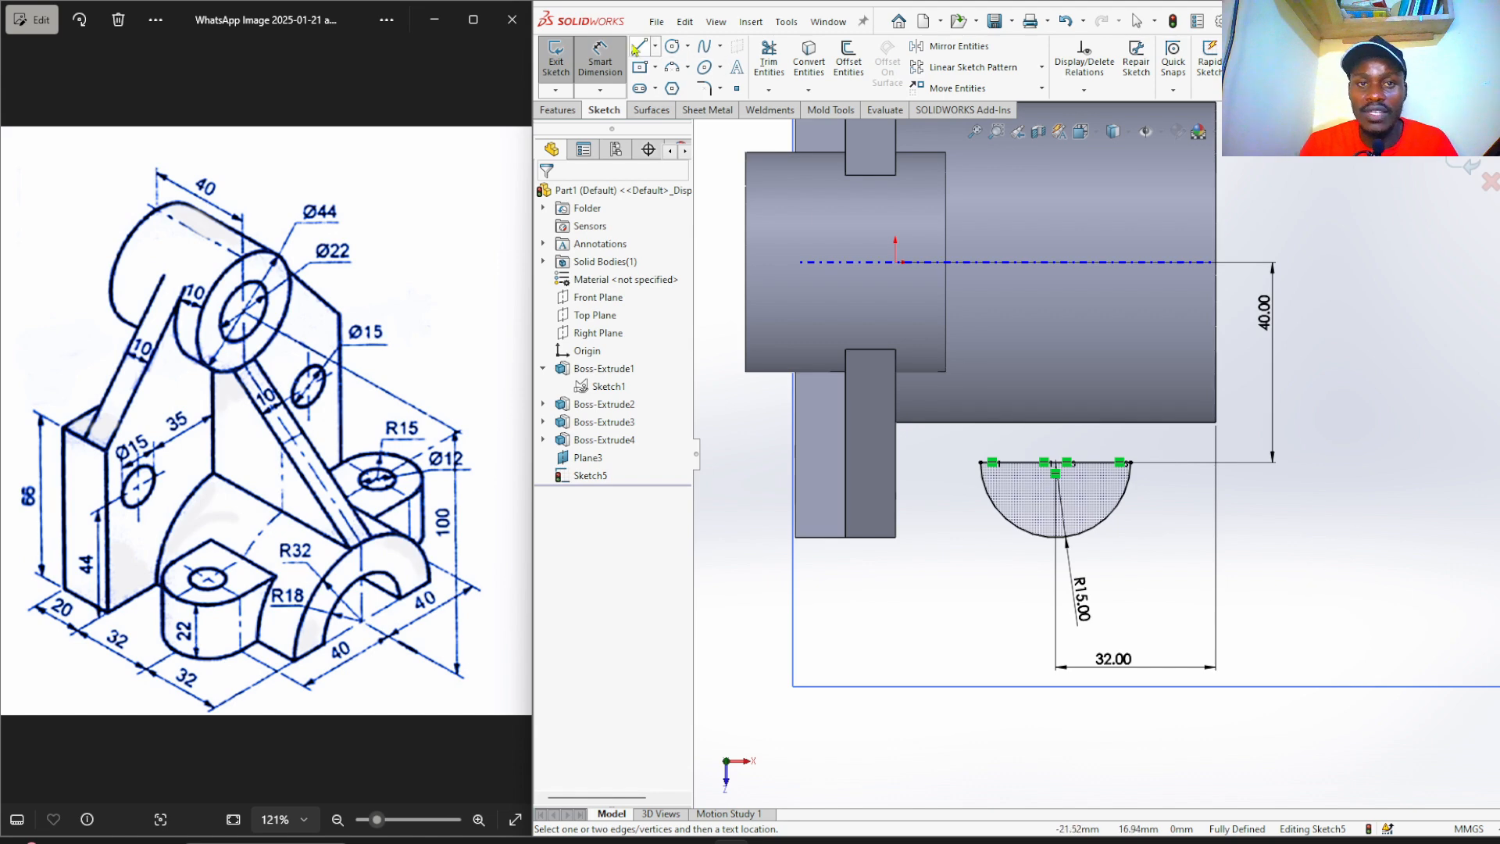
# Extrude the half-disc sketch downward, Up To Surface at the base face, as Boss-Extrude5.
pyautogui.click(558, 110)
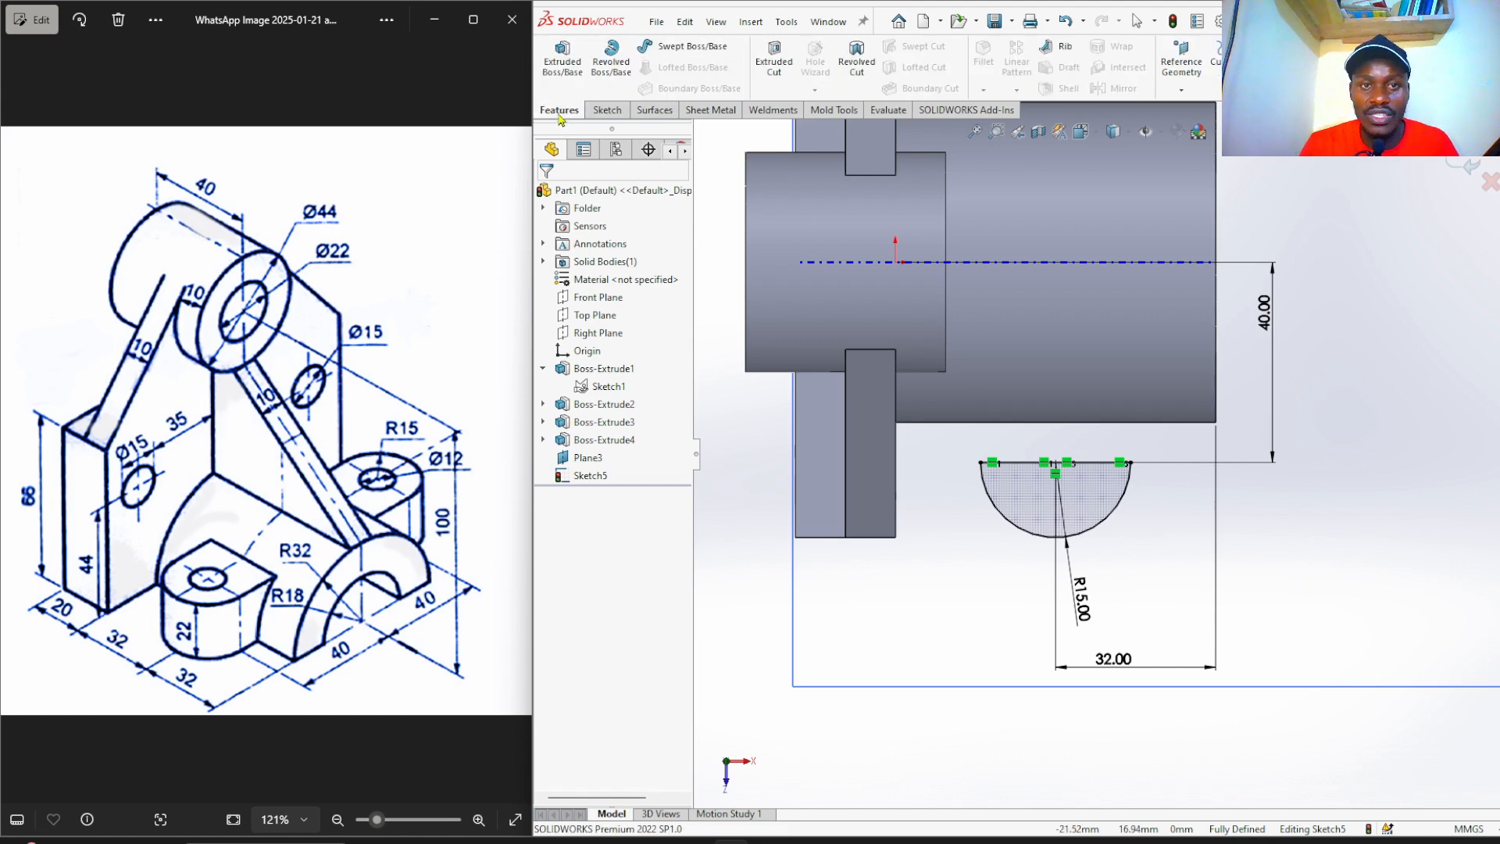
pyautogui.click(554, 61)
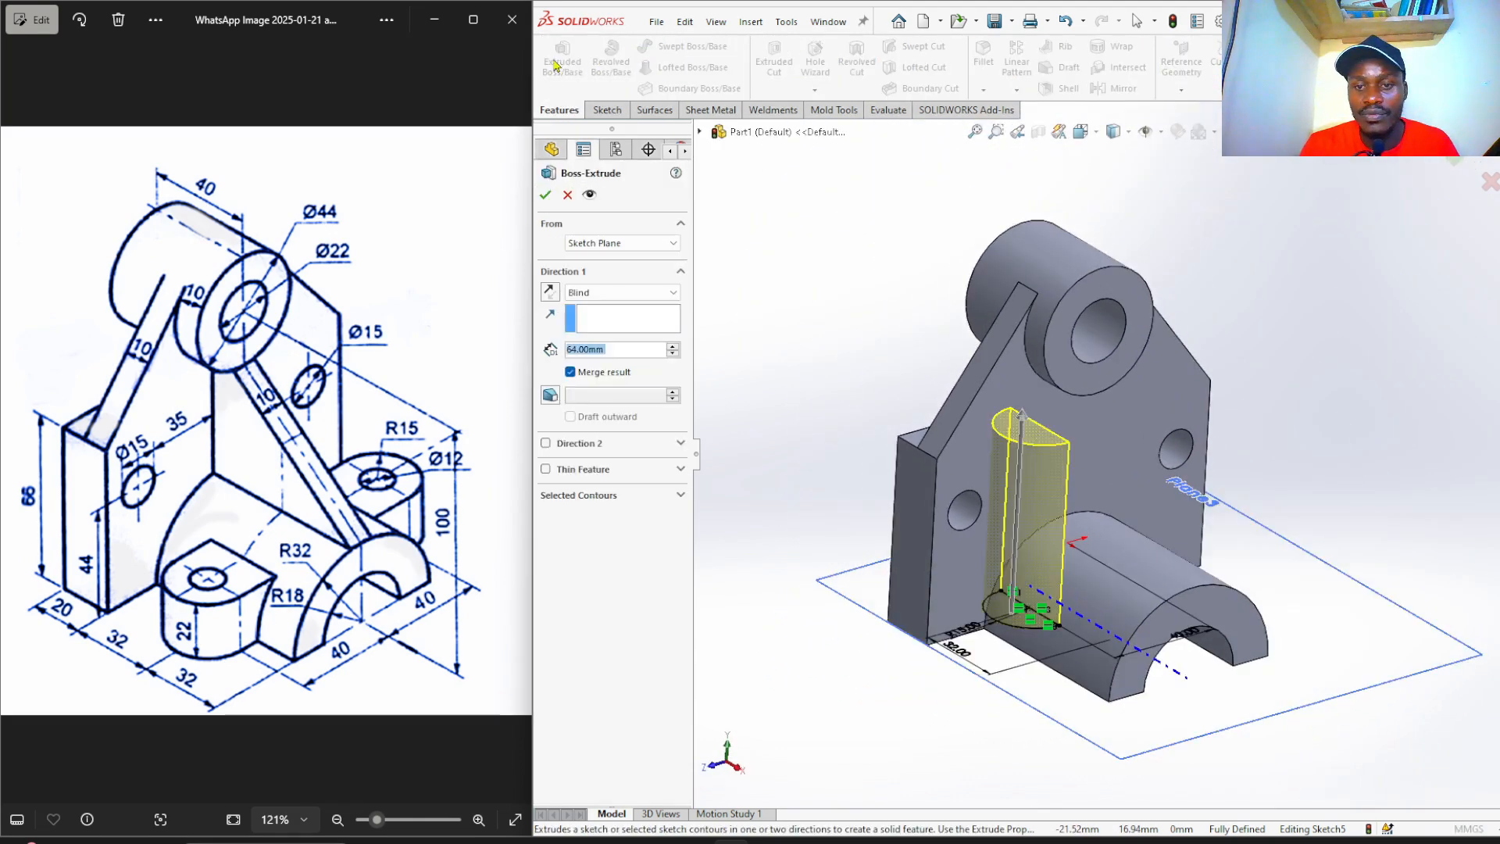
pyautogui.click(552, 299)
pyautogui.click(607, 293)
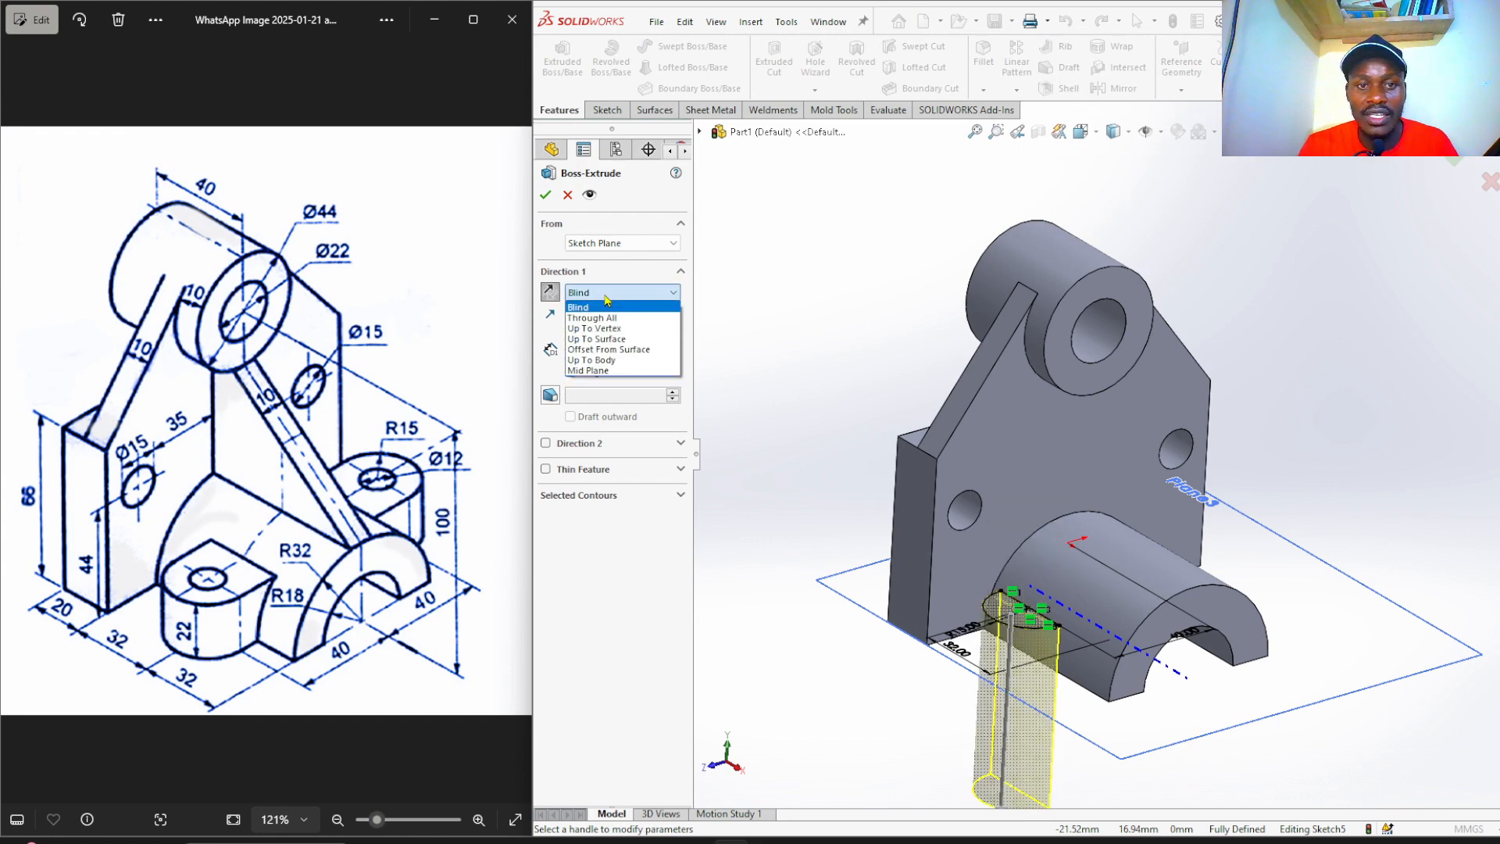
pyautogui.click(633, 341)
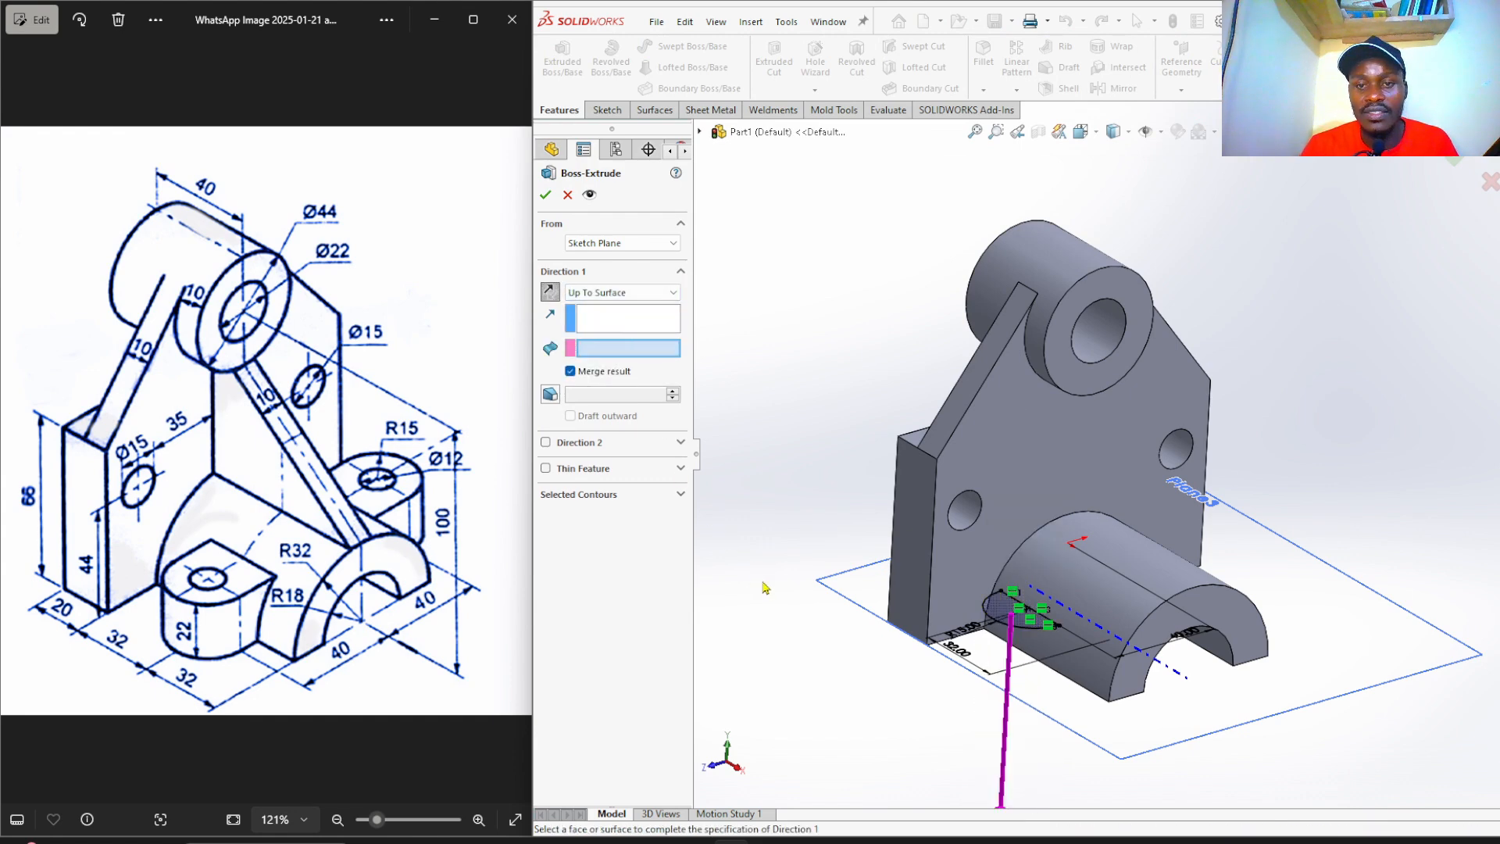
pyautogui.moveTo(823, 619); pyautogui.dragTo(826, 525, button='middle')
pyautogui.click(1058, 514)
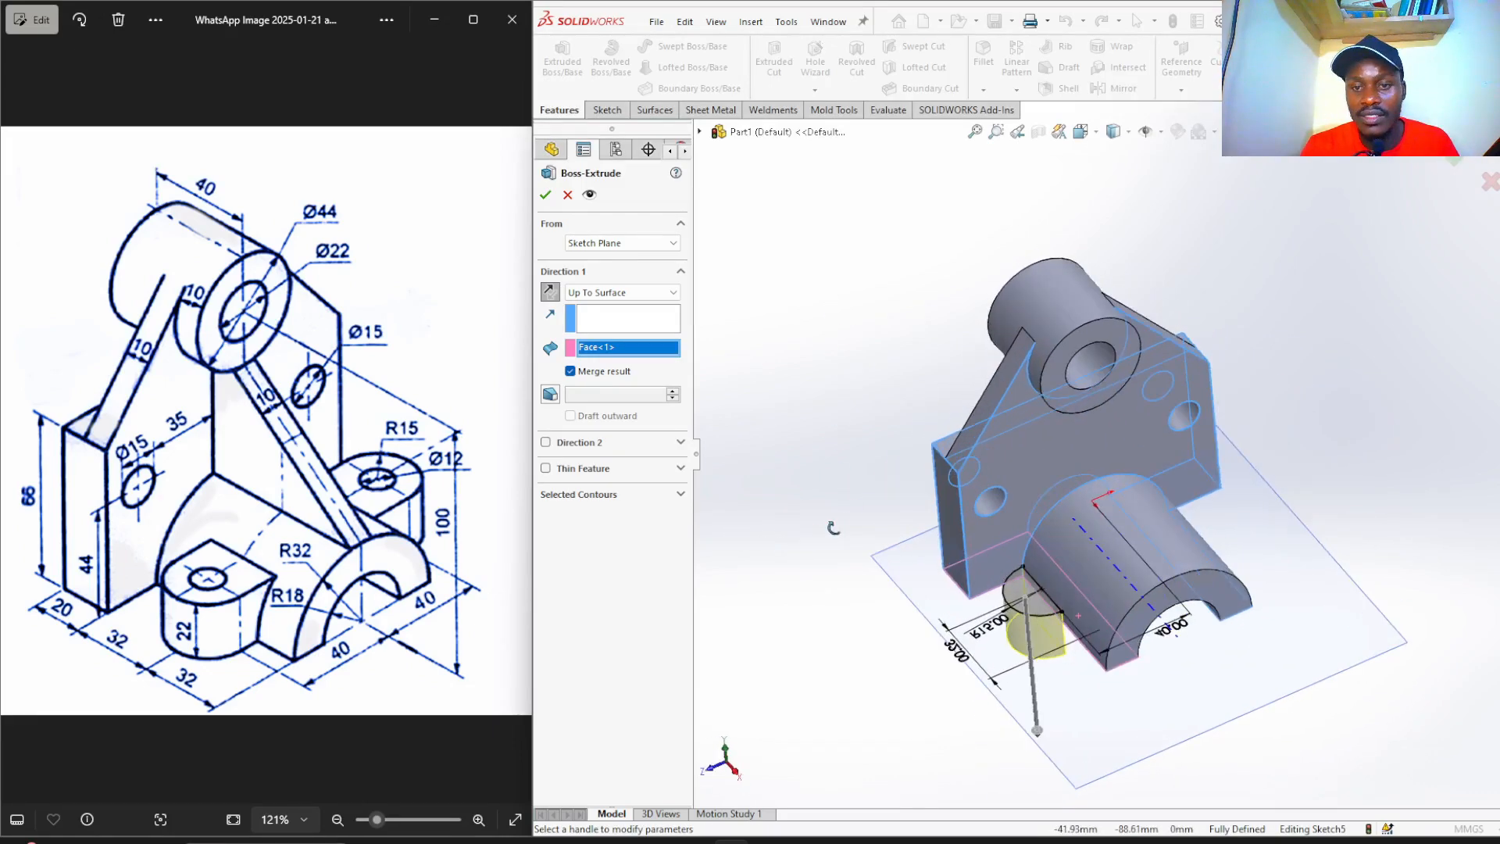
pyautogui.click(544, 193)
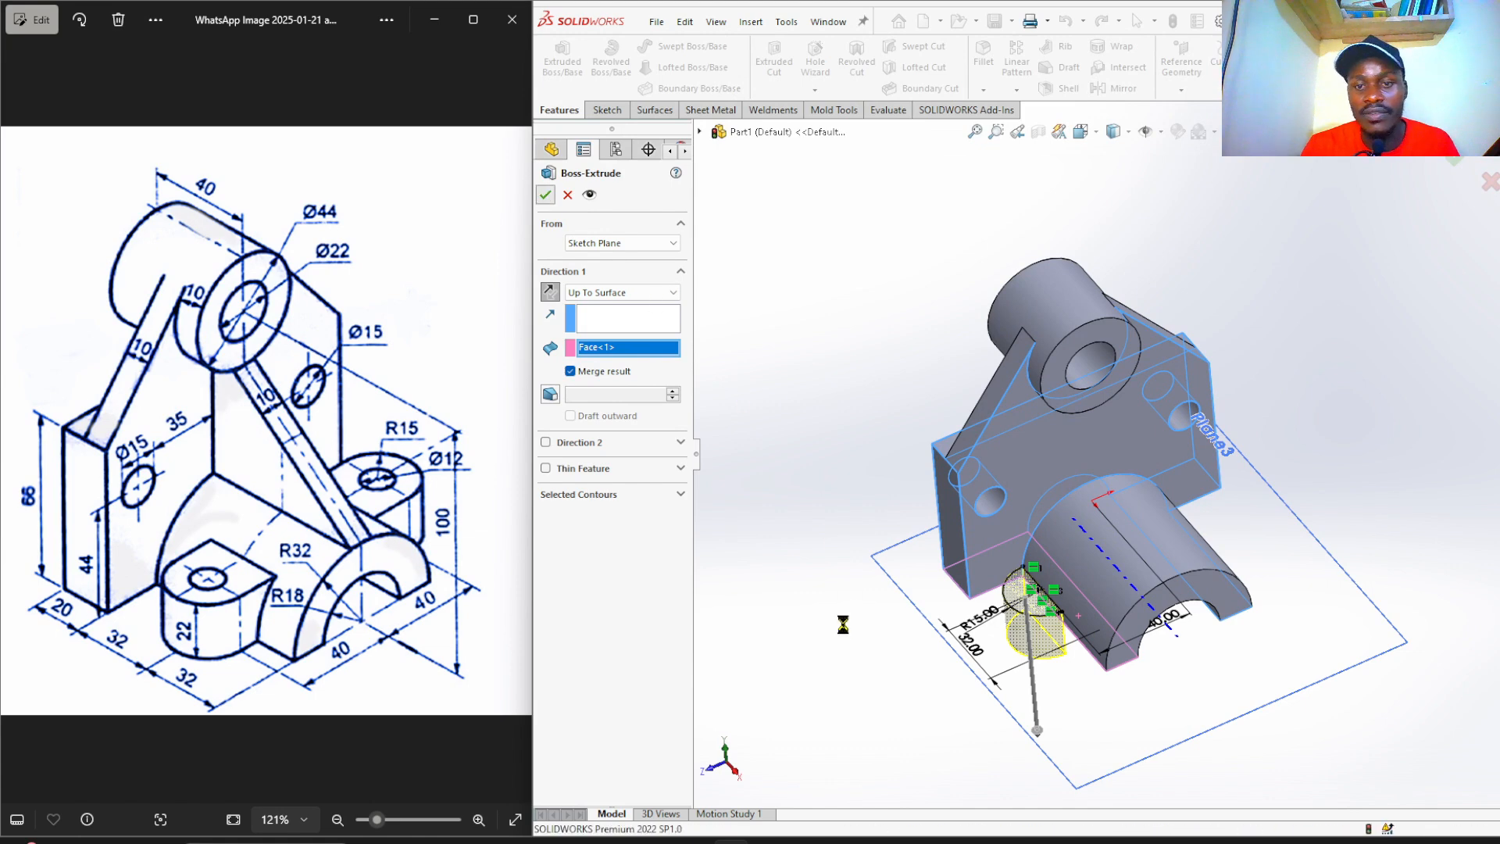
pyautogui.click(797, 535)
# Sketch on the small boss's flat face and convert its outline into the sketch.
pyautogui.moveTo(837, 614)
pyautogui.mouseDown(button='middle')
pyautogui.moveTo(798, 650)
pyautogui.moveTo(774, 586)
pyautogui.moveTo(737, 593)
pyautogui.mouseUp(button='middle')
pyautogui.click(1007, 431)
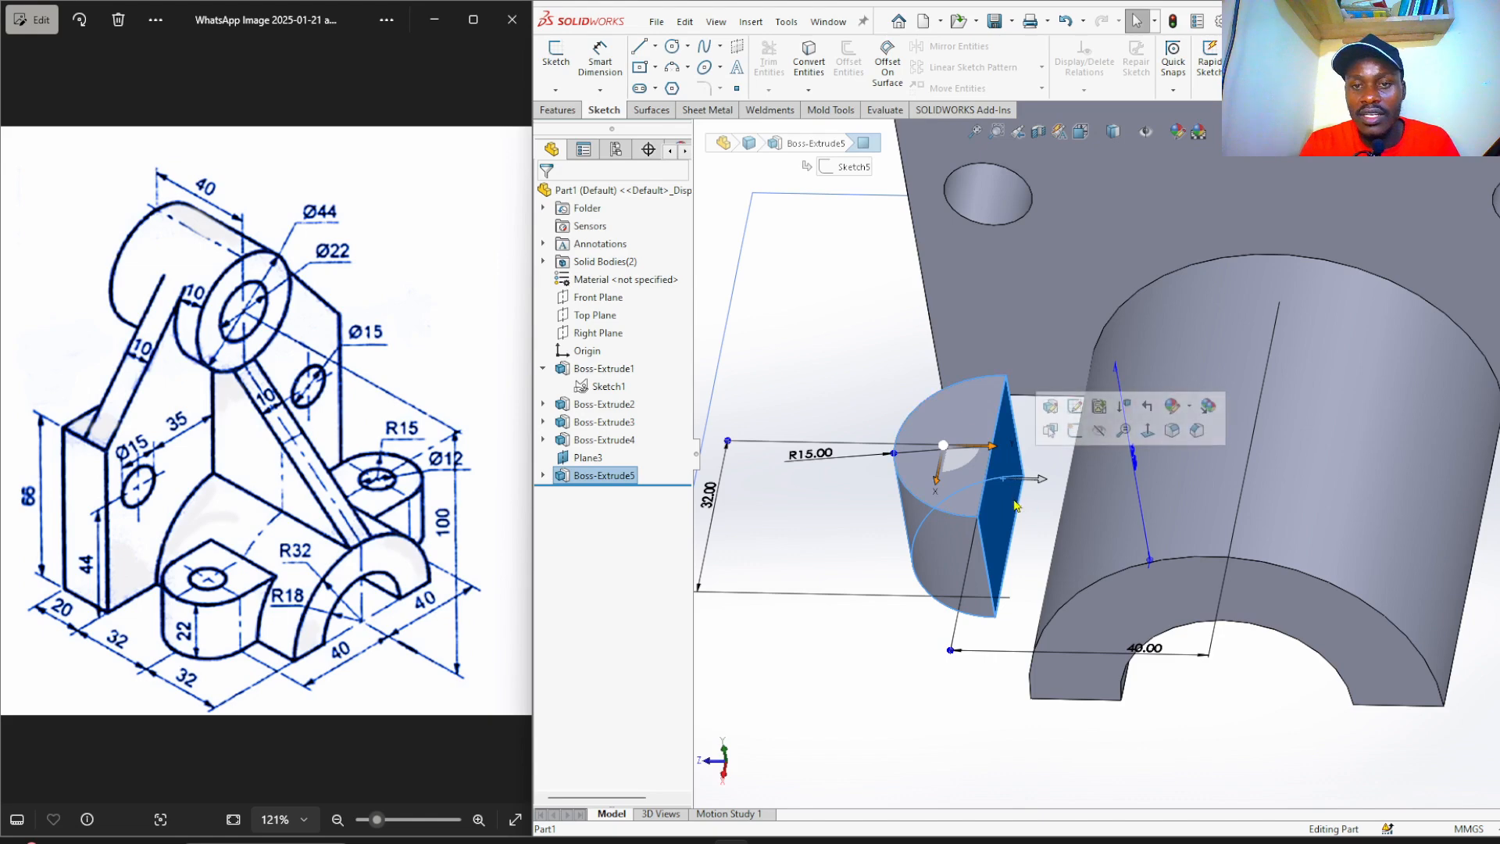
pyautogui.click(1075, 436)
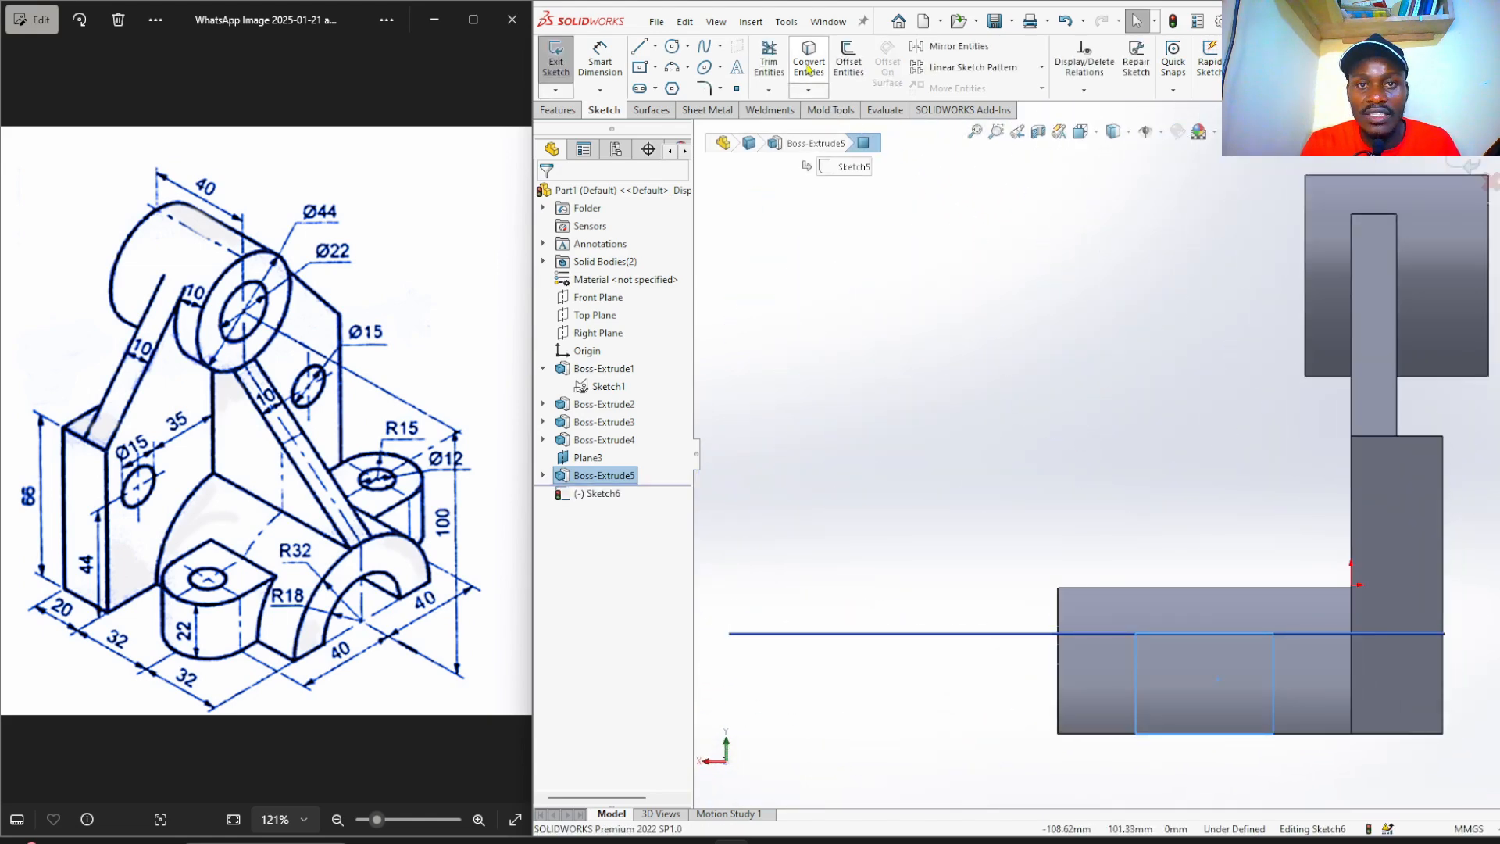
pyautogui.click(809, 69)
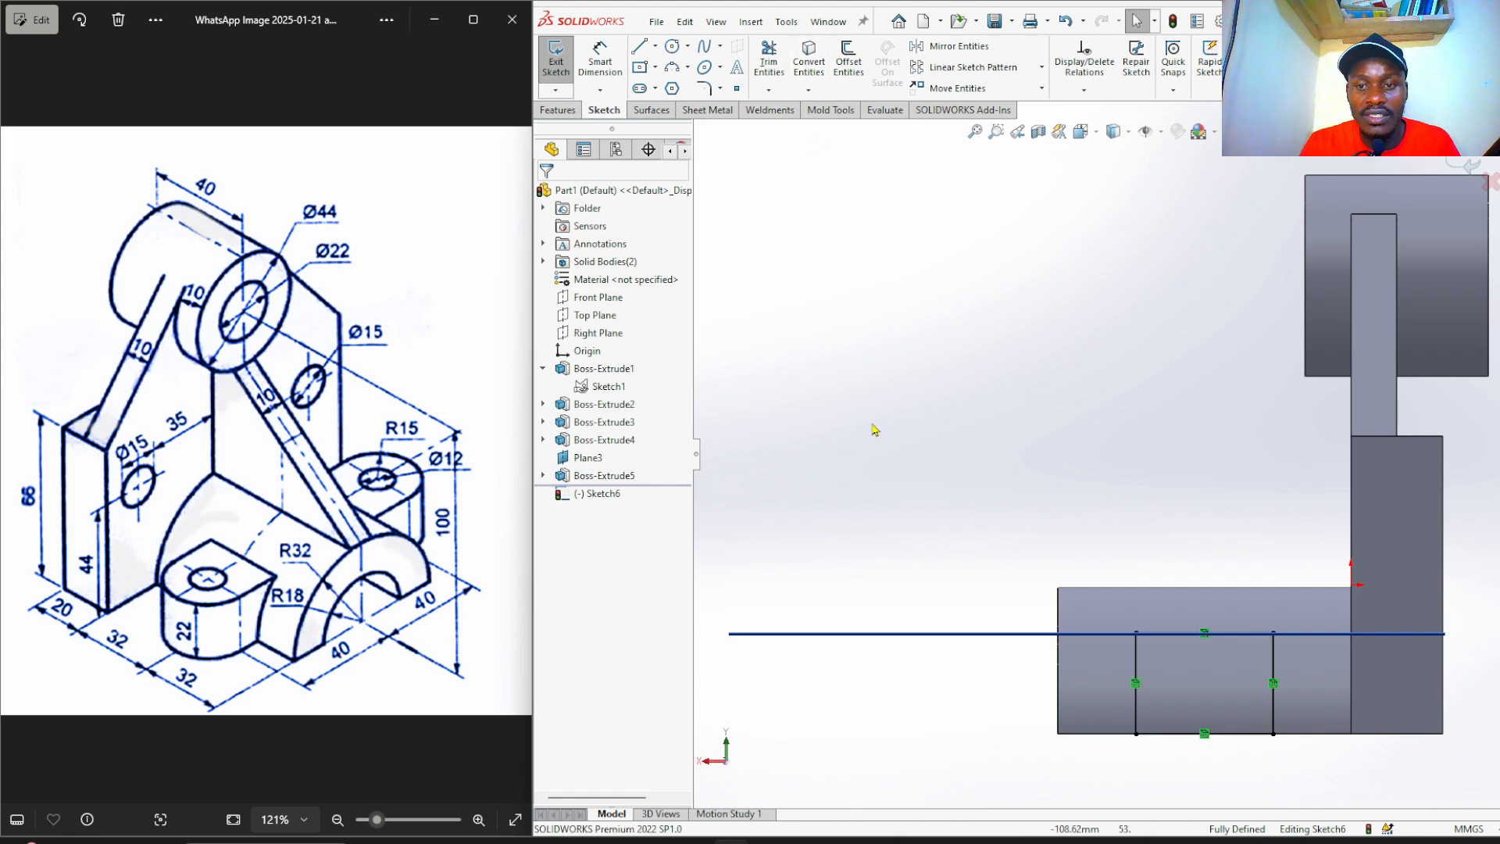
# Extrude the converted outline Up To Surface at the large cylinder face as Boss-Extrude6.
pyautogui.moveTo(928, 482); pyautogui.dragTo(1015, 566, button='middle')
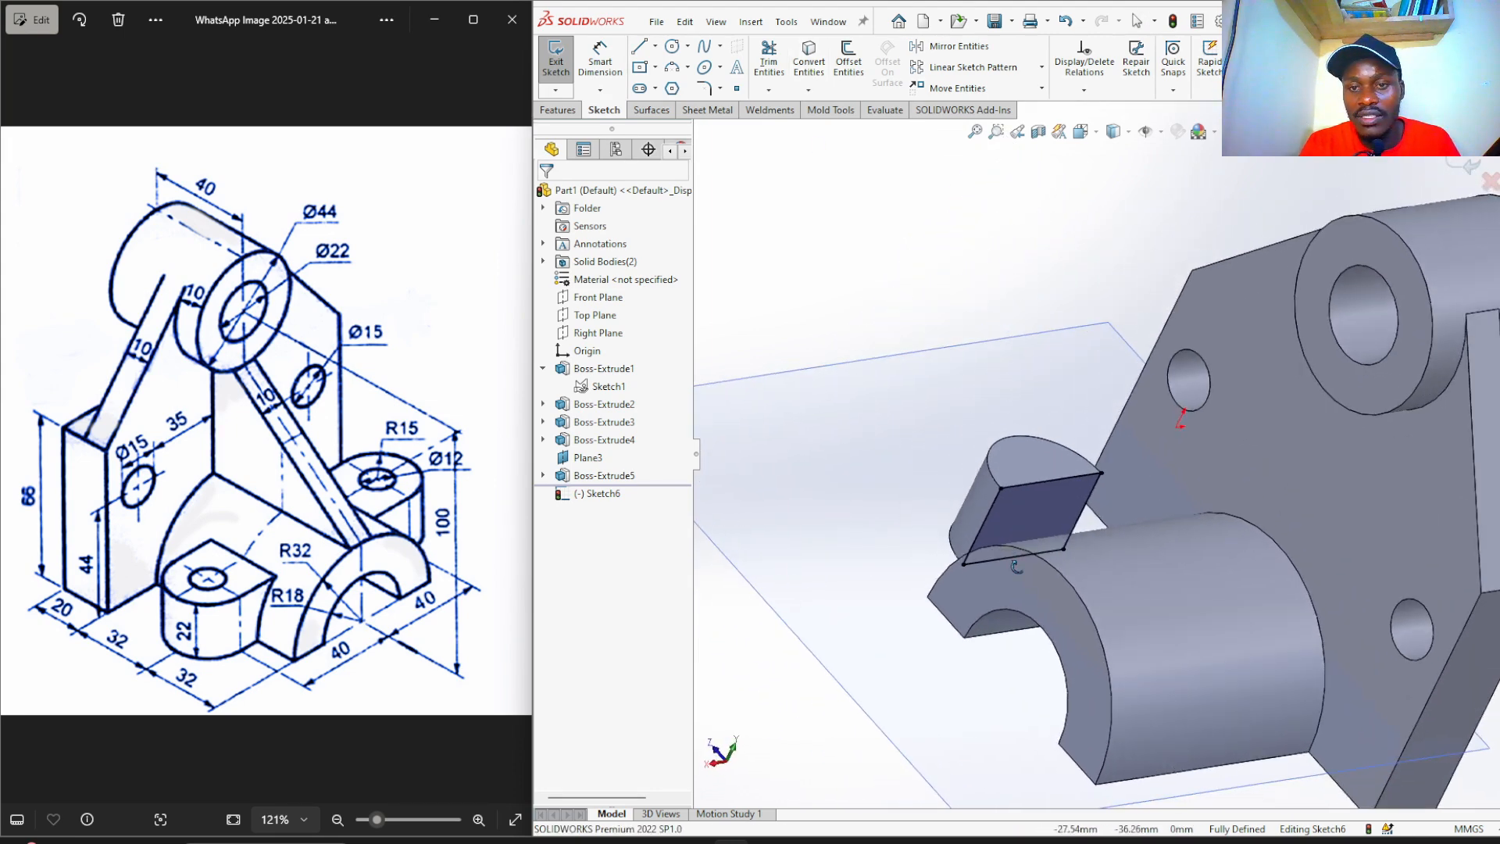
pyautogui.click(557, 111)
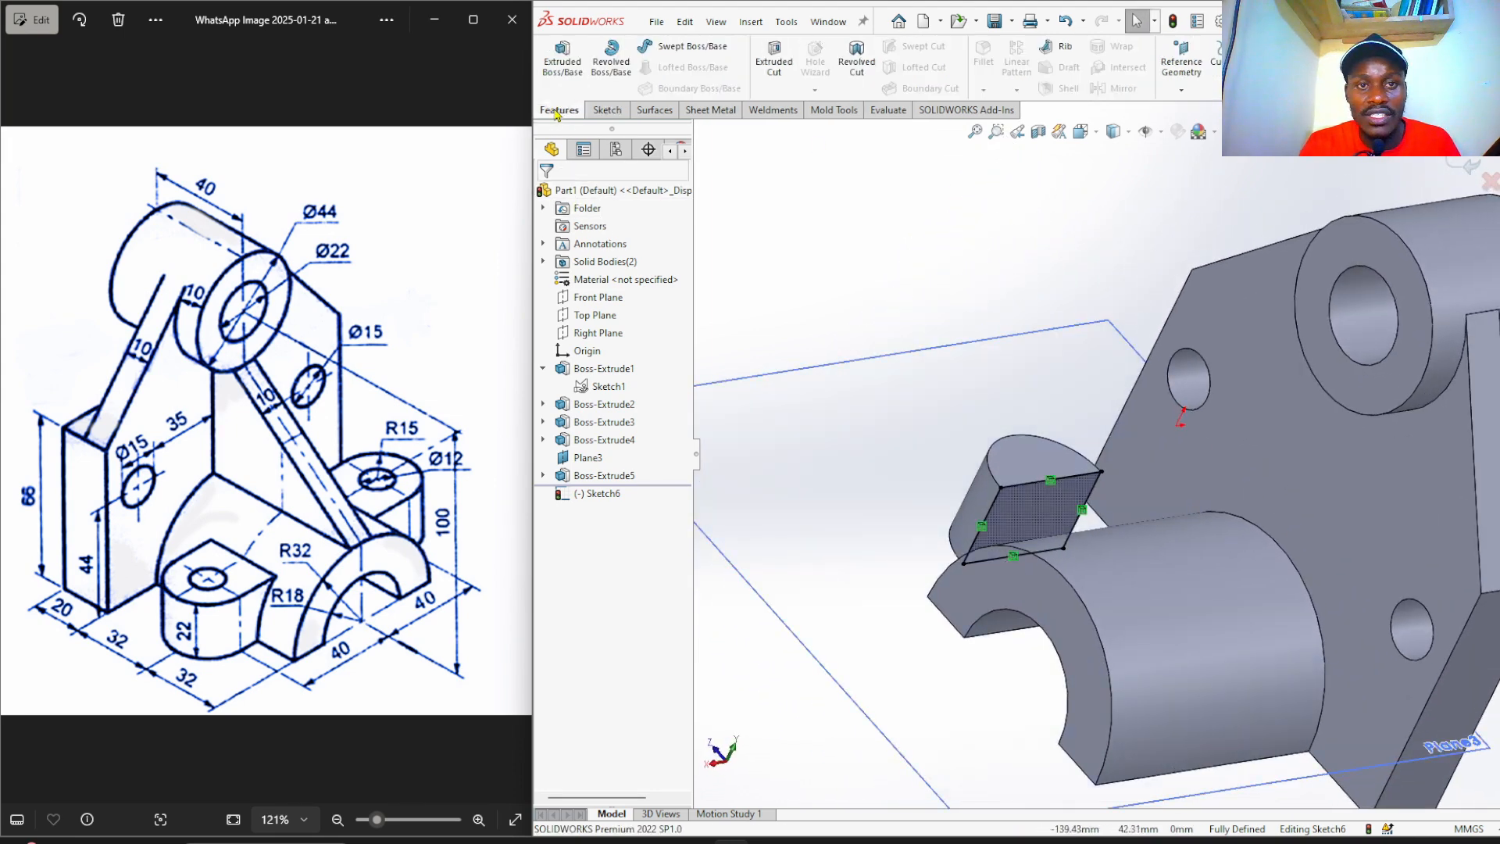
pyautogui.click(567, 68)
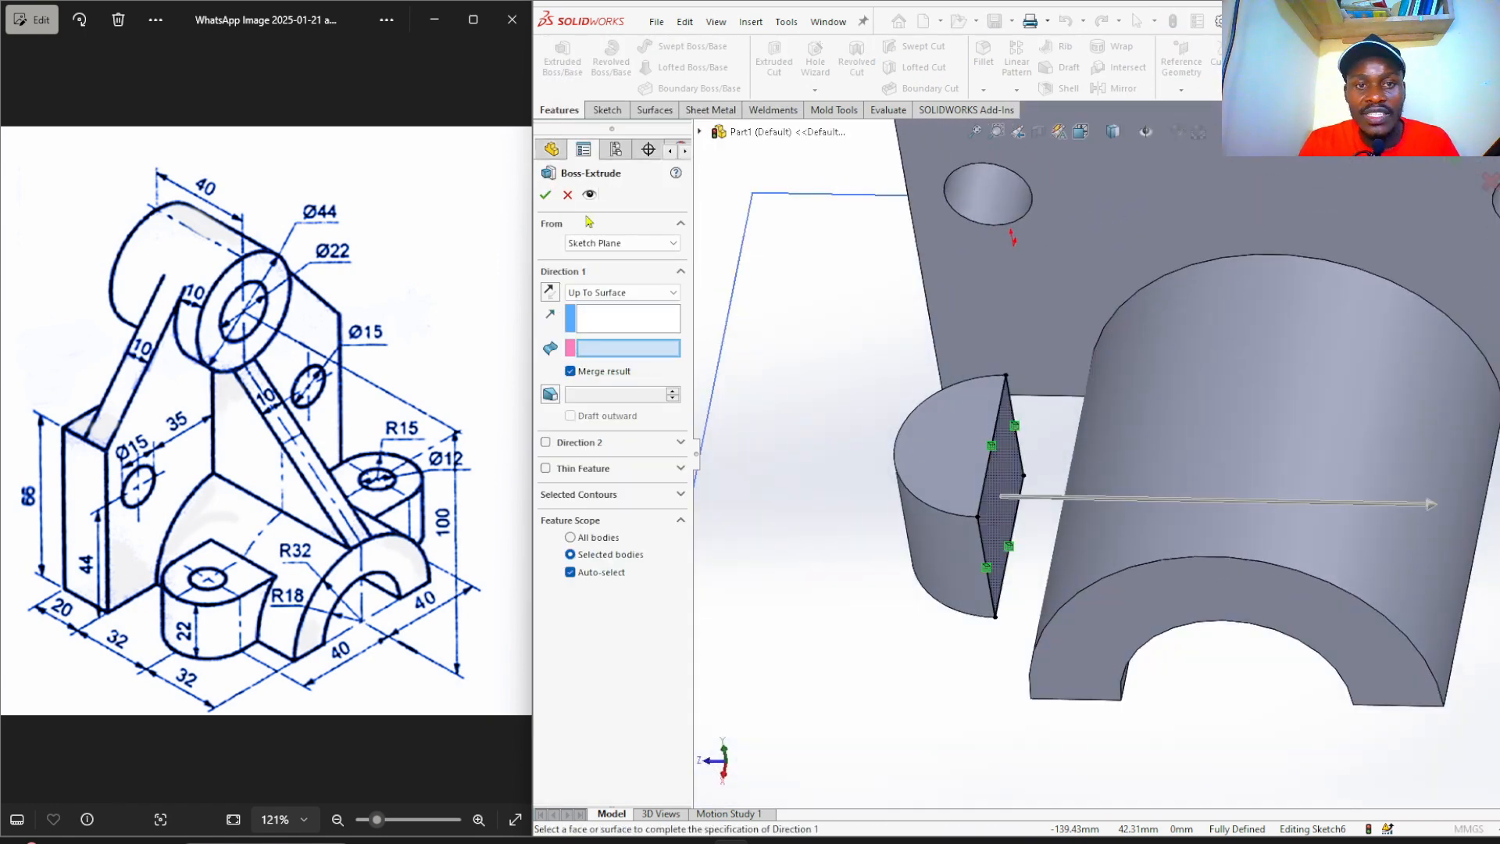
pyautogui.click(613, 295)
pyautogui.click(599, 299)
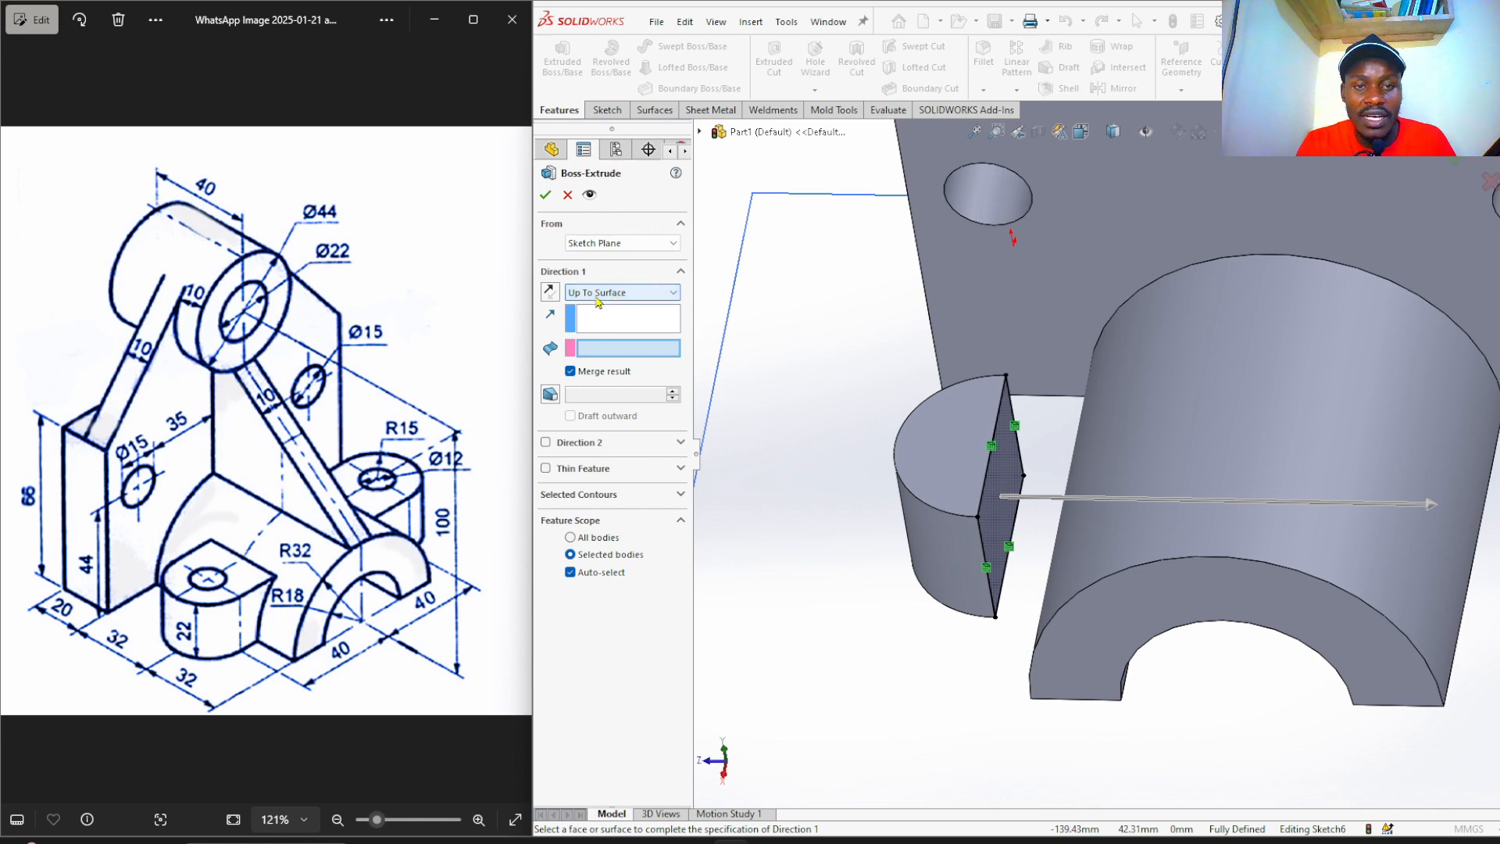
pyautogui.click(1141, 441)
pyautogui.scroll(3, 893, 606)
pyautogui.moveTo(894, 606); pyautogui.dragTo(887, 569, button='middle')
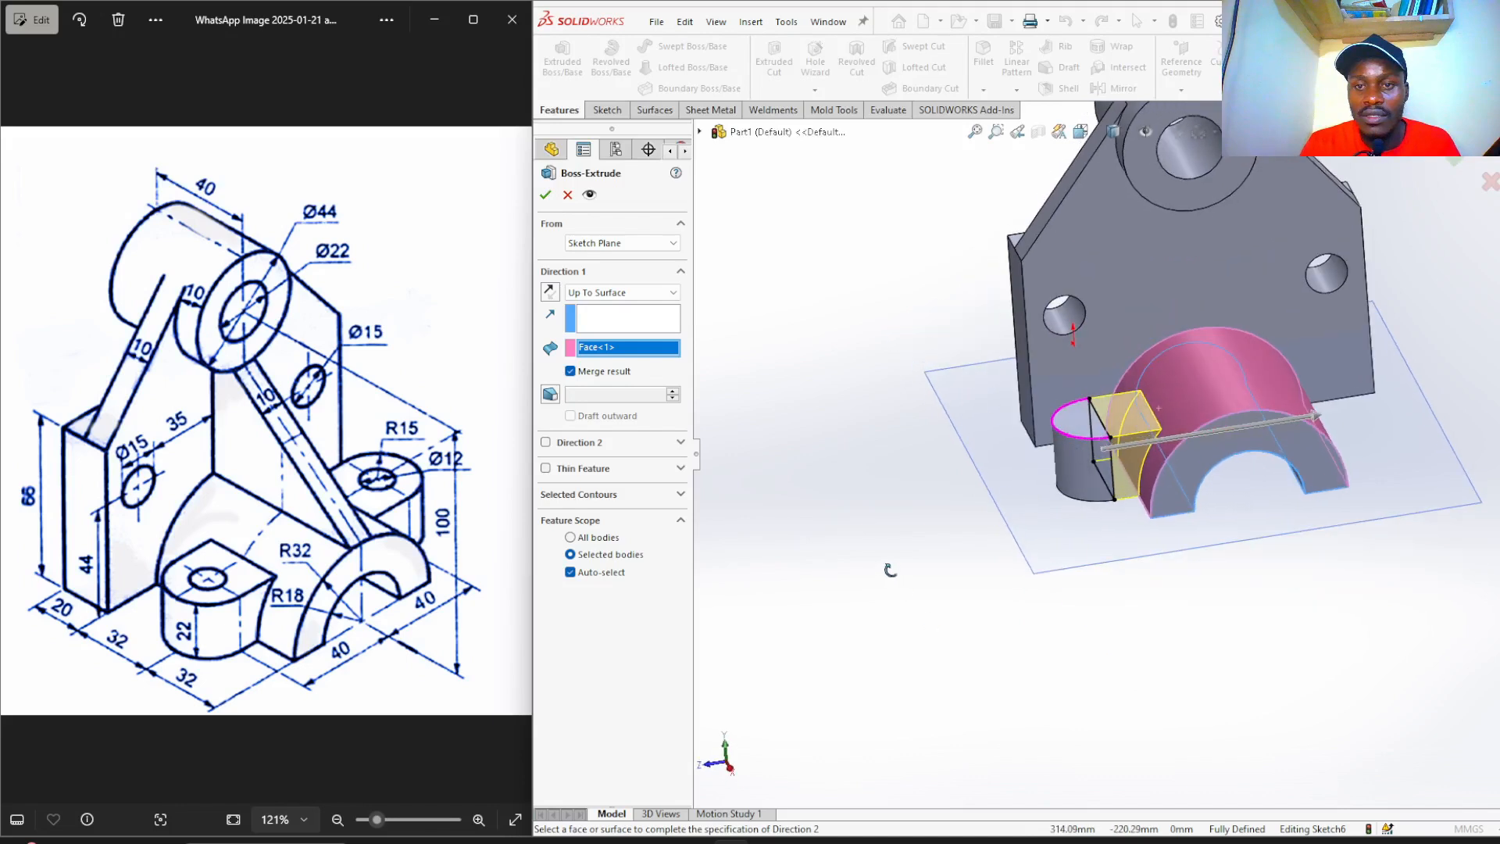
pyautogui.click(545, 196)
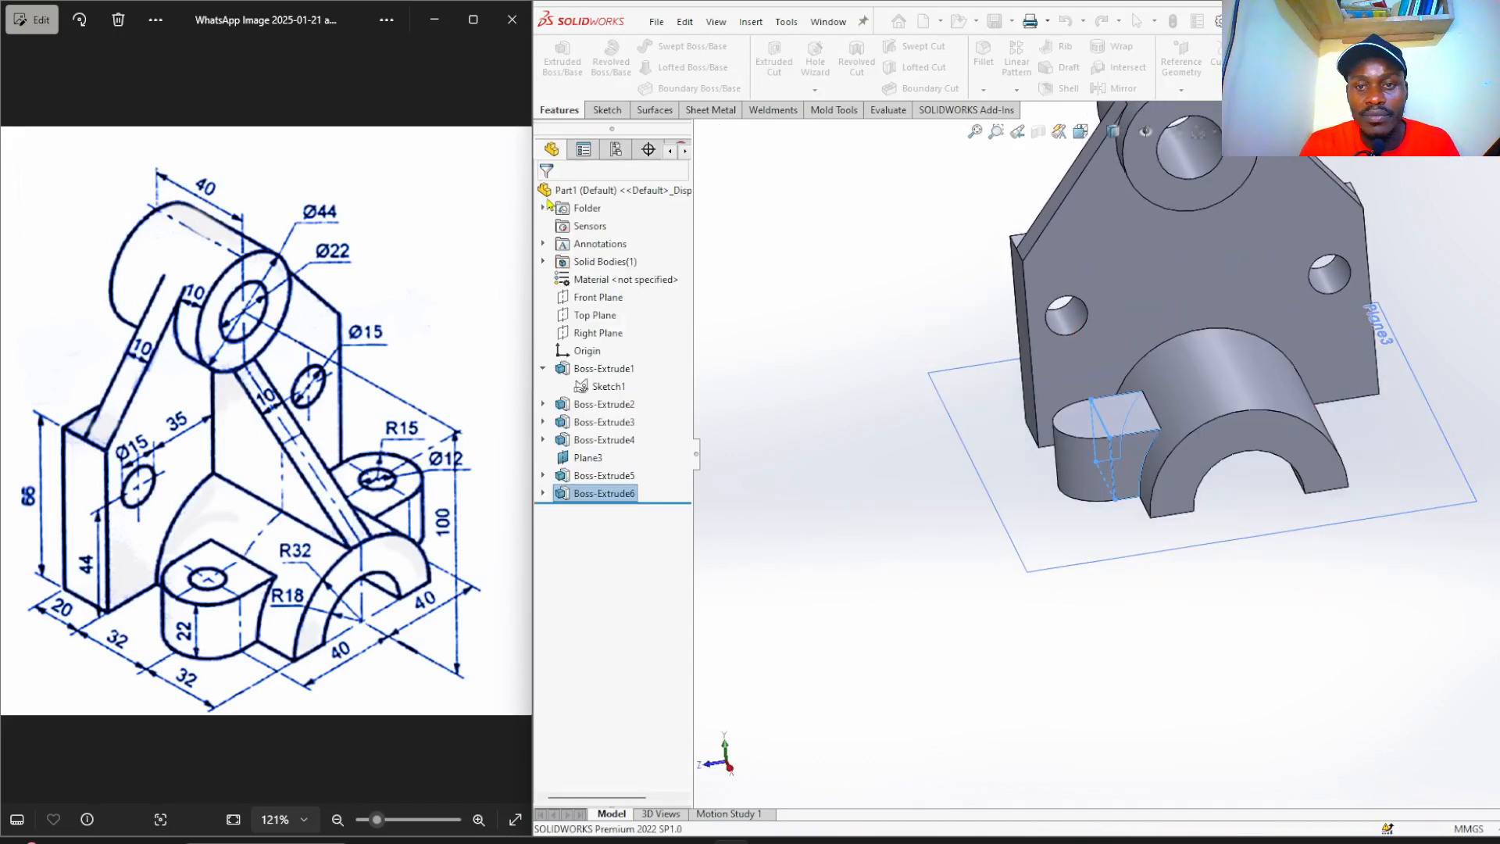
pyautogui.click(887, 429)
# Start a new sketch on the small boss's top face.
pyautogui.moveTo(887, 349); pyautogui.dragTo(920, 388, button='middle')
pyautogui.scroll(4, 1145, 397)
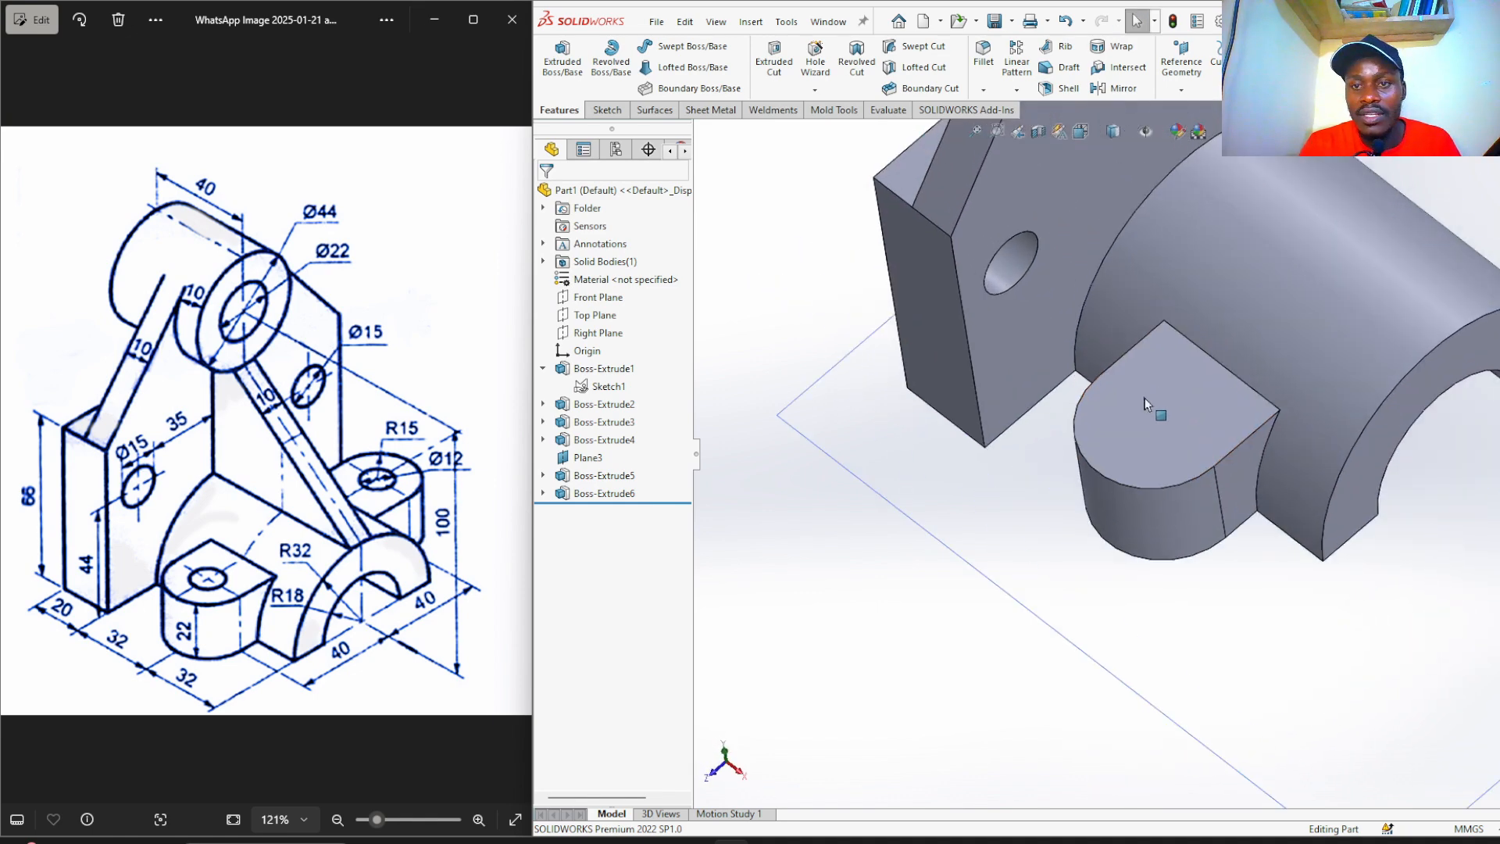
pyautogui.click(1124, 432)
pyautogui.click(1200, 379)
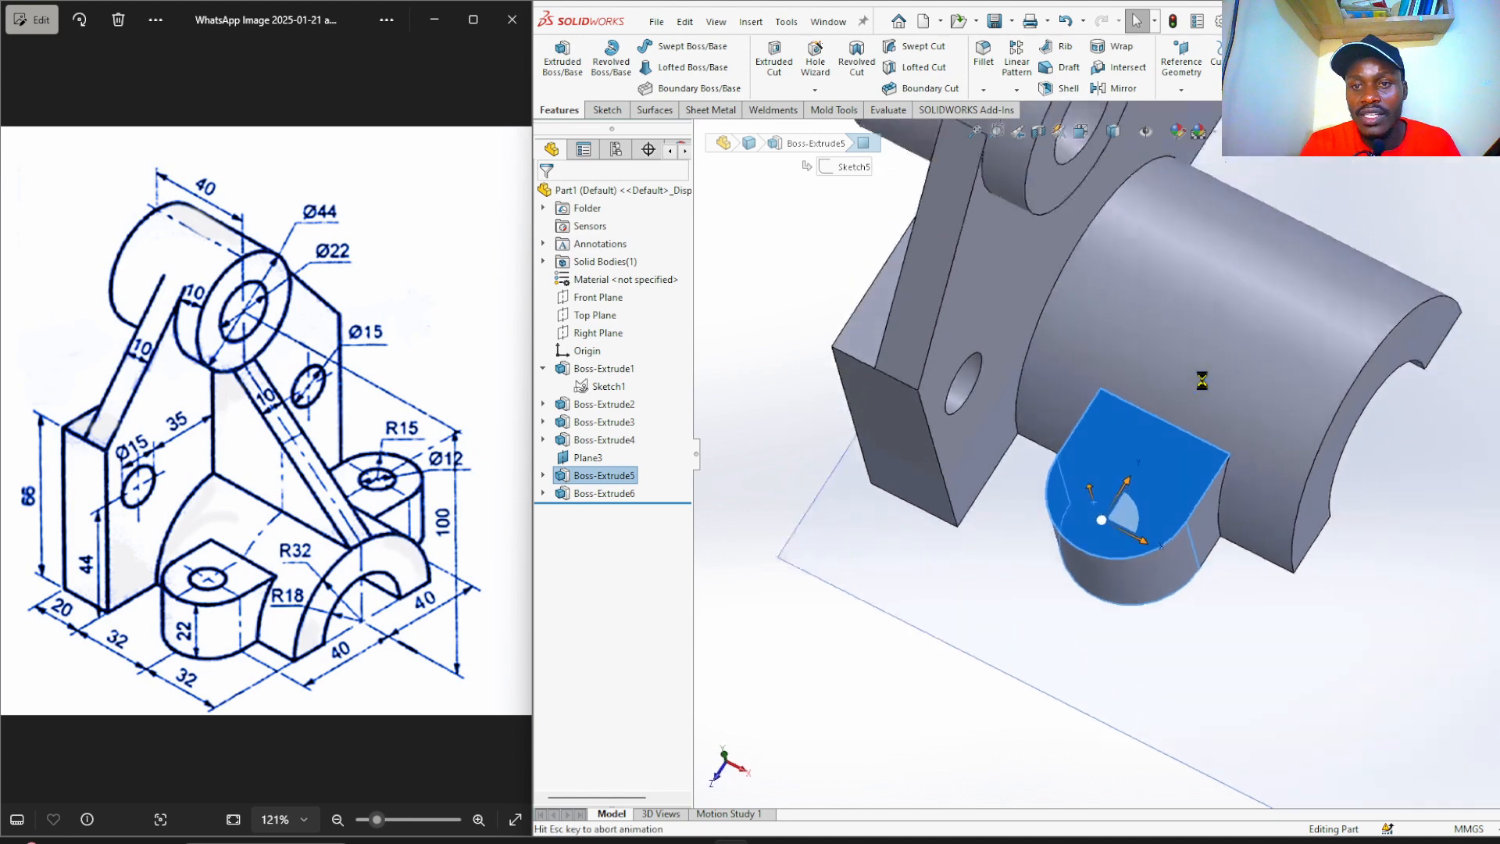
pyautogui.scroll(-2, 1020, 578)
pyautogui.press('Escape')
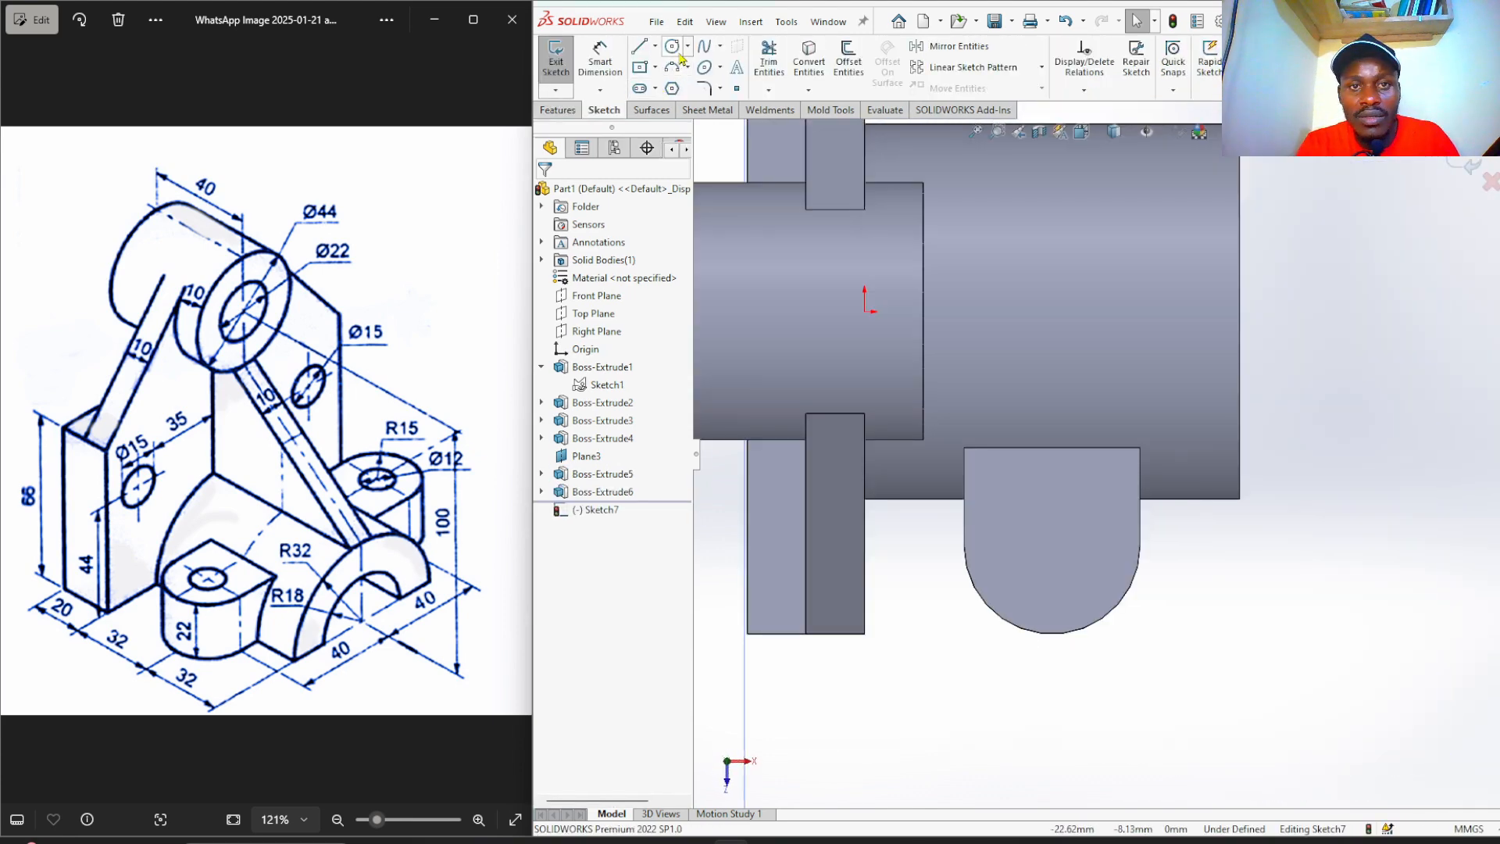
# Draw a circle centred on the boss's rounded end and dimension its diameter to 12 mm.
pyautogui.click(672, 49)
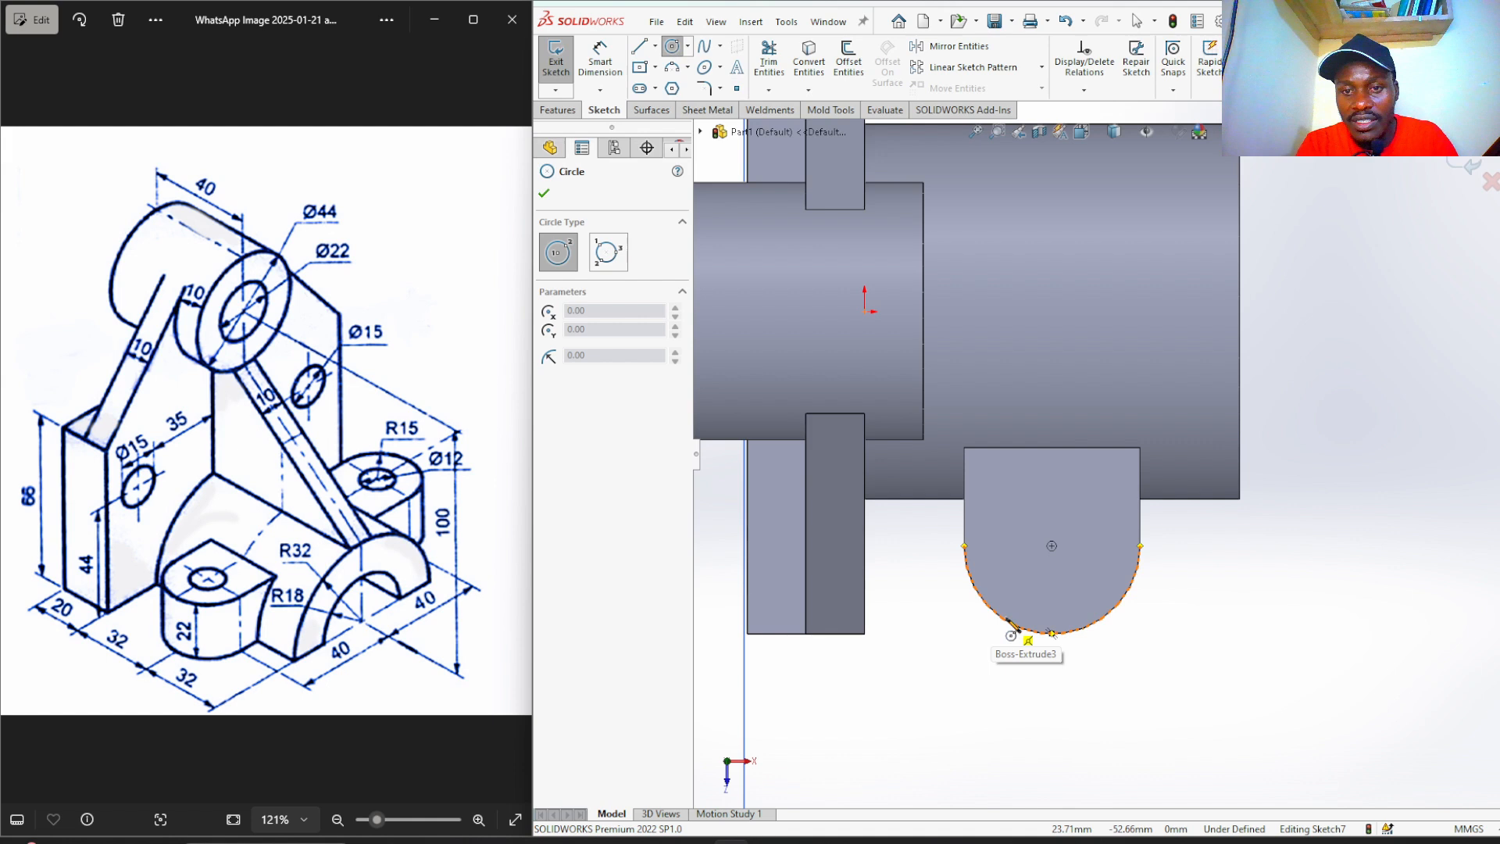
pyautogui.click(1051, 545)
pyautogui.click(1088, 528)
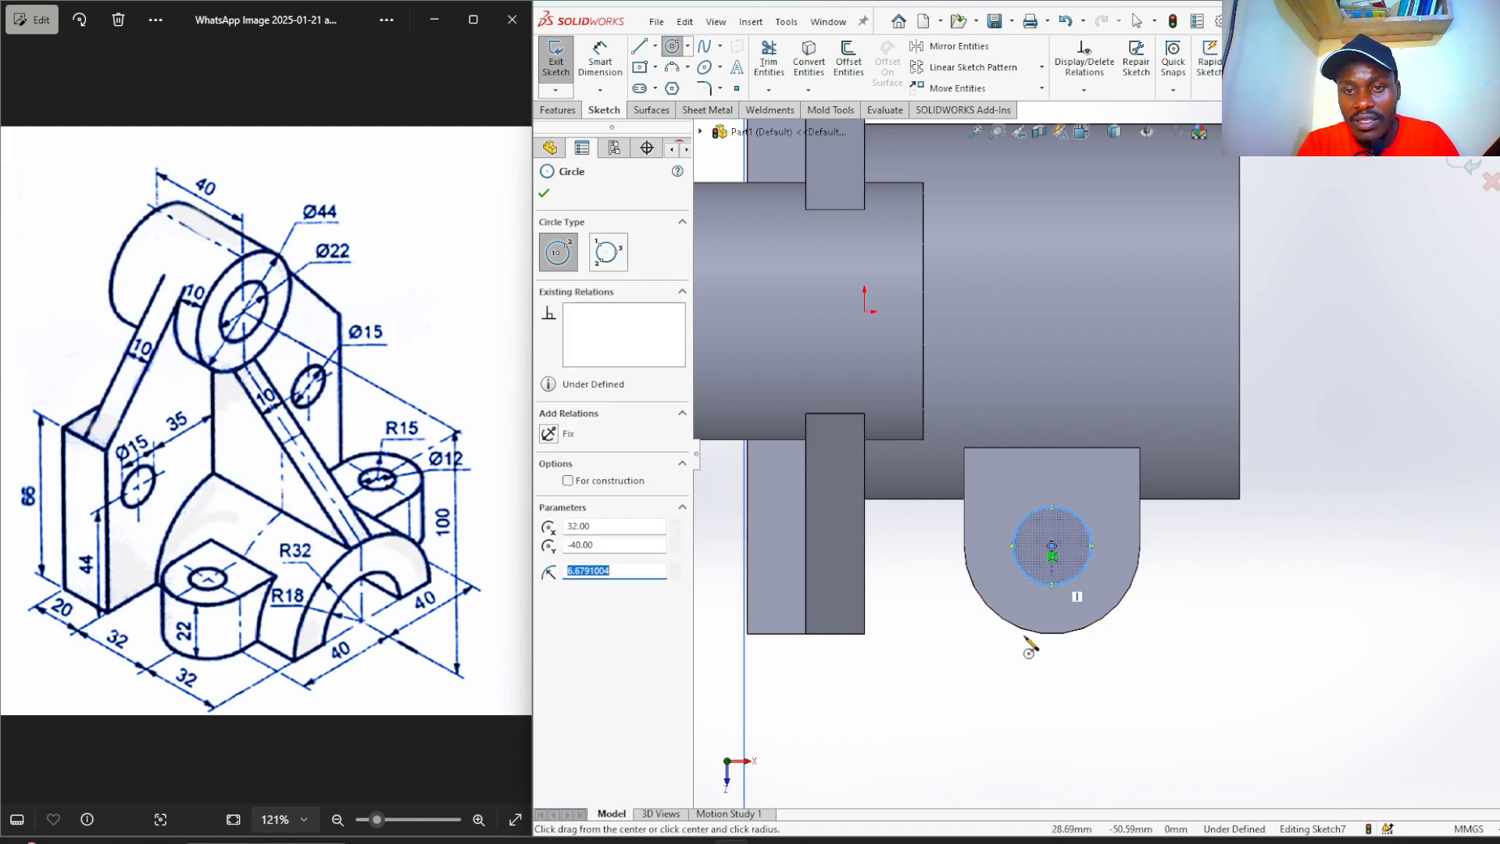
pyautogui.moveTo(1197, 668); pyautogui.dragTo(1195, 609, button='right')
pyautogui.scroll(2, 989, 594)
pyautogui.scroll(-3, 1014, 597)
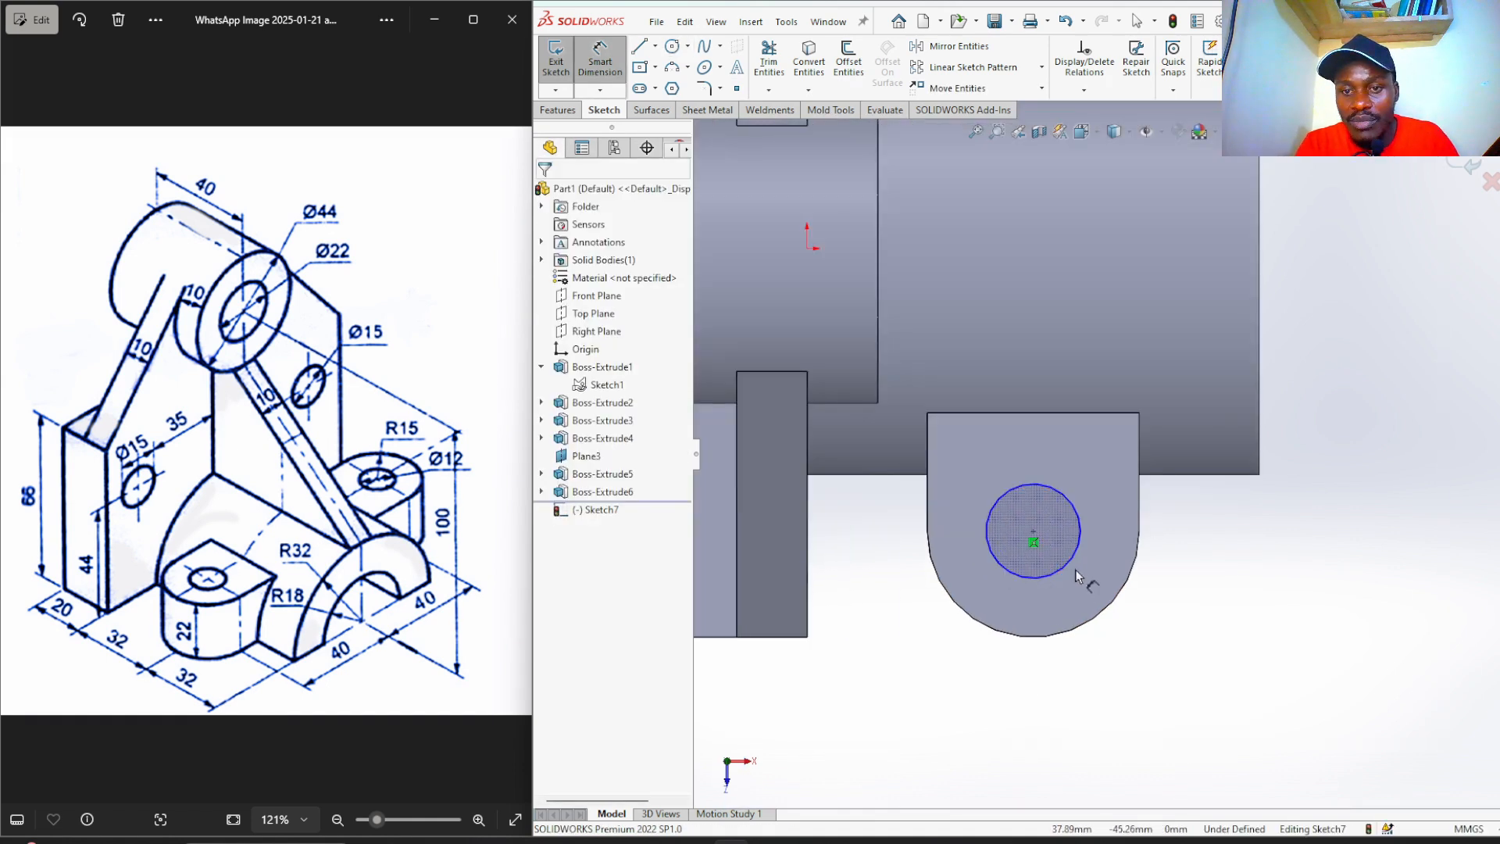
pyautogui.click(1068, 564)
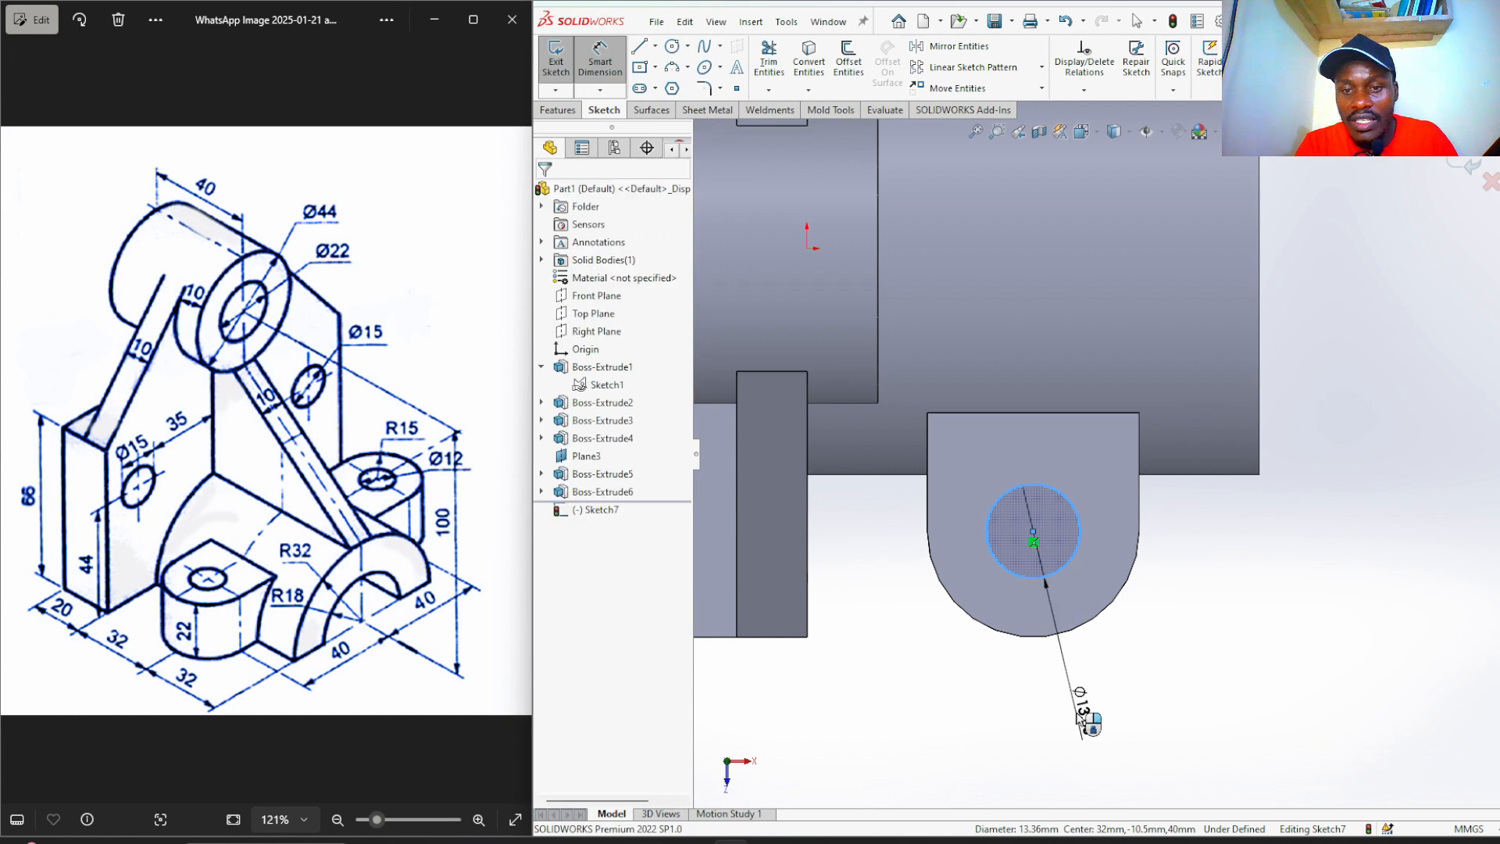
pyautogui.click(1070, 713)
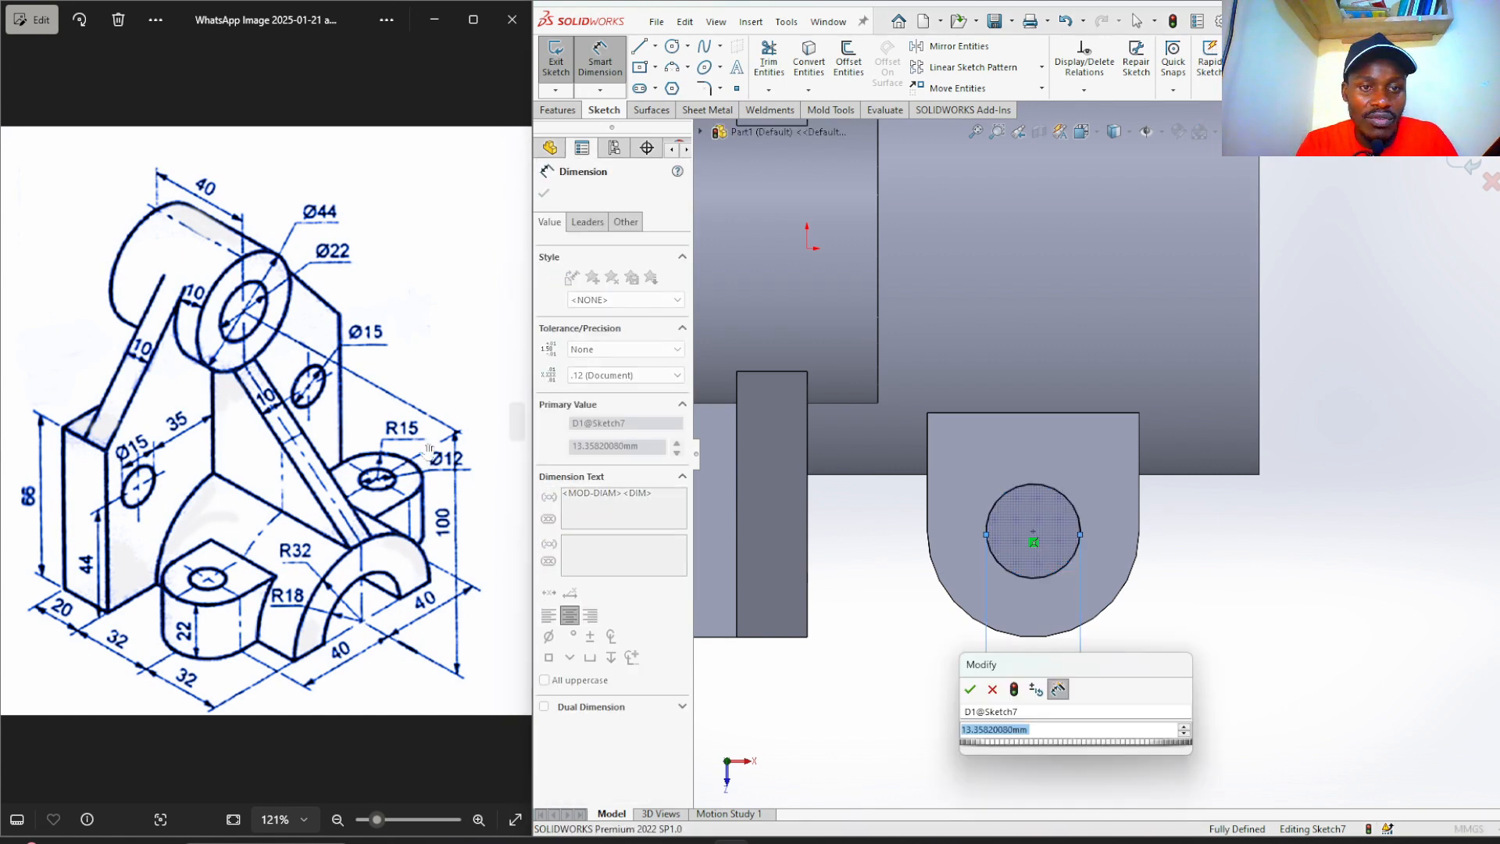
pyautogui.write('12')
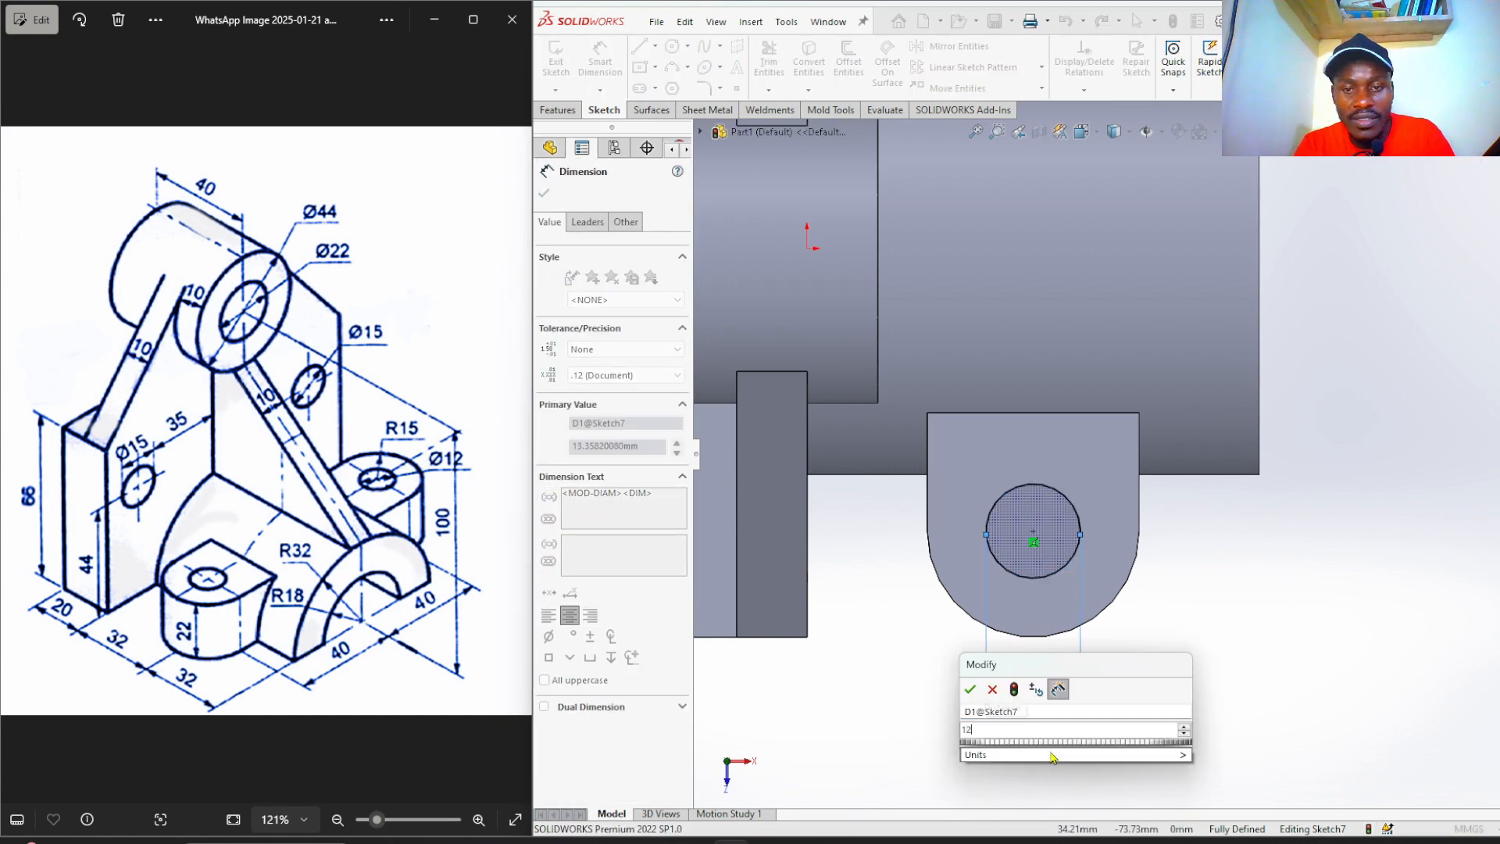
pyautogui.press('Return')
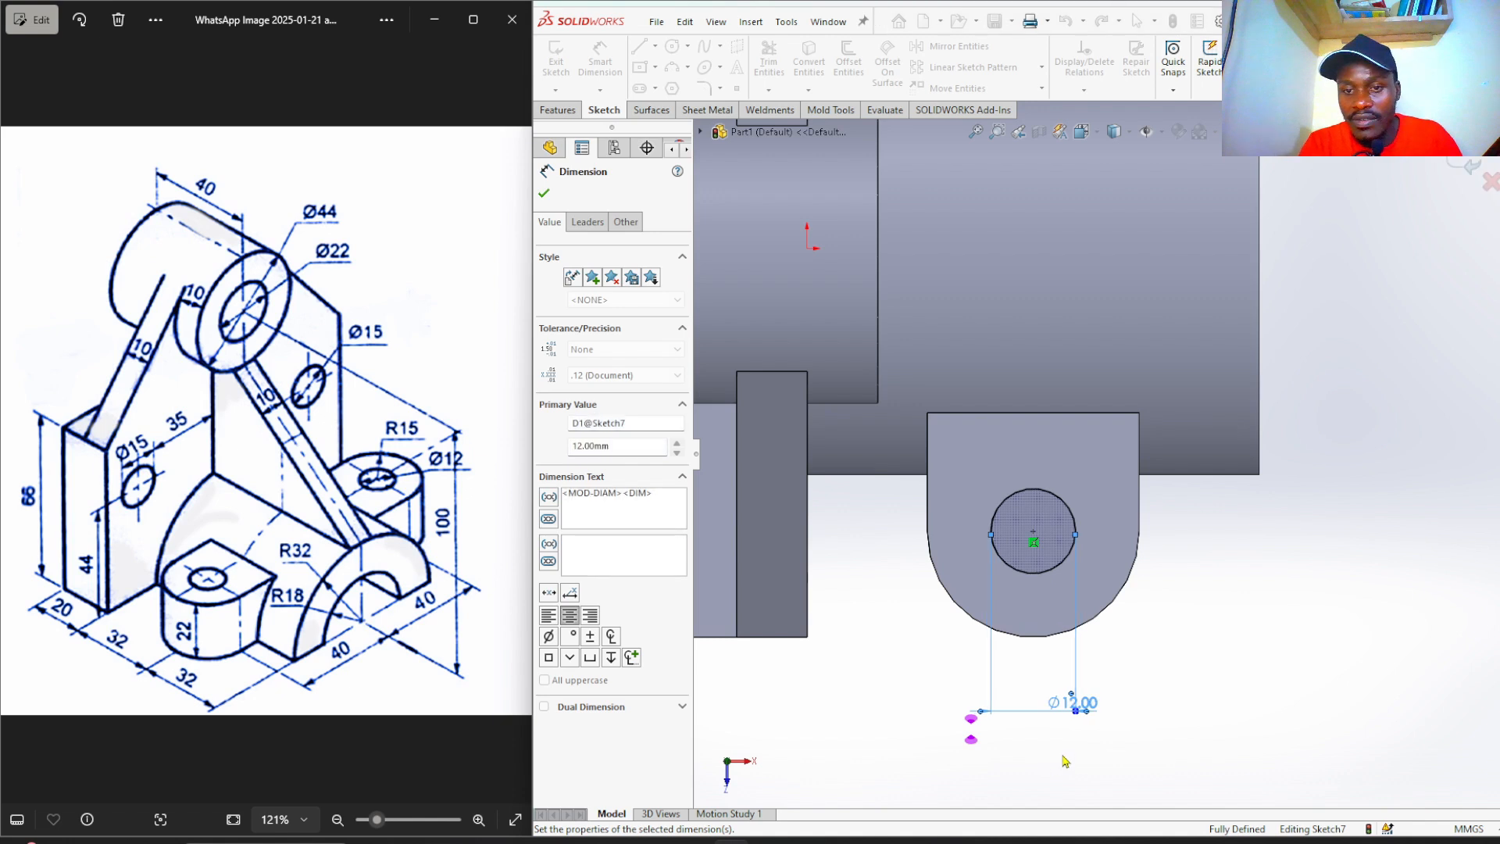
pyautogui.click(878, 701)
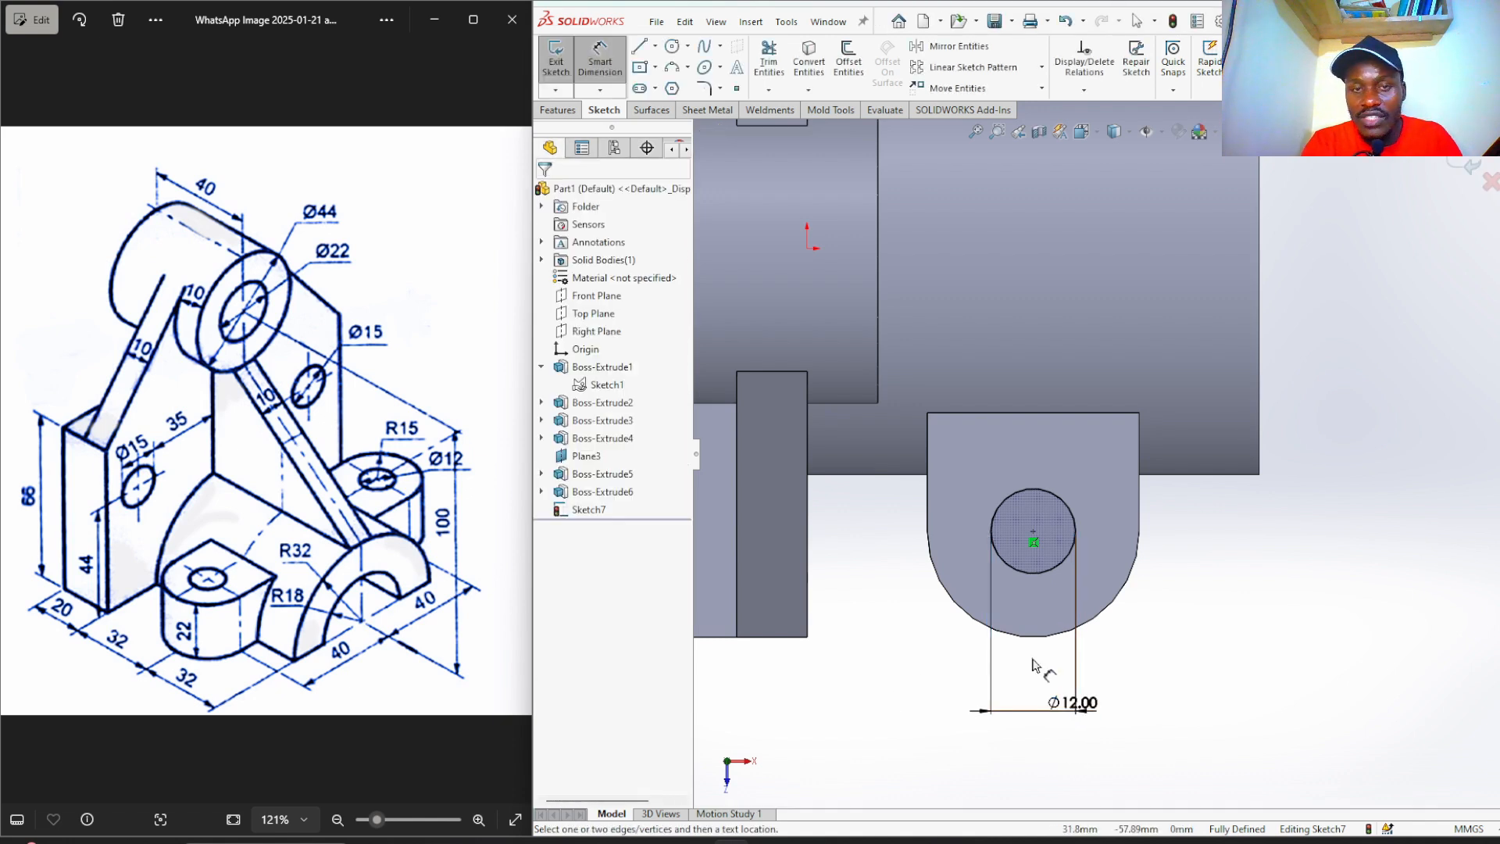
# Cut the Ø12 circle Through All as Cut-Extrude1.
pyautogui.click(556, 110)
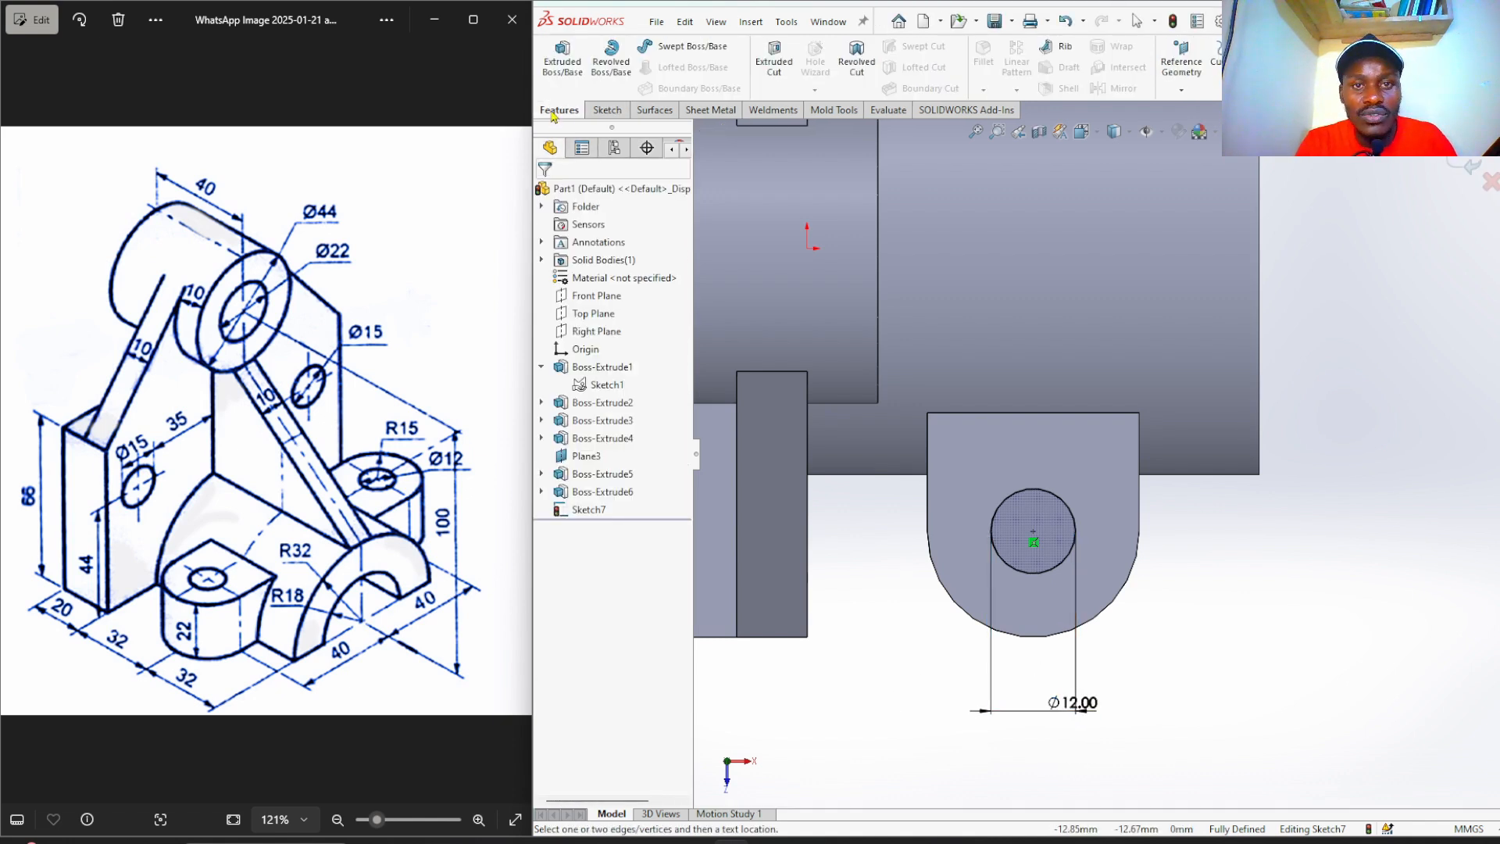
pyautogui.click(773, 63)
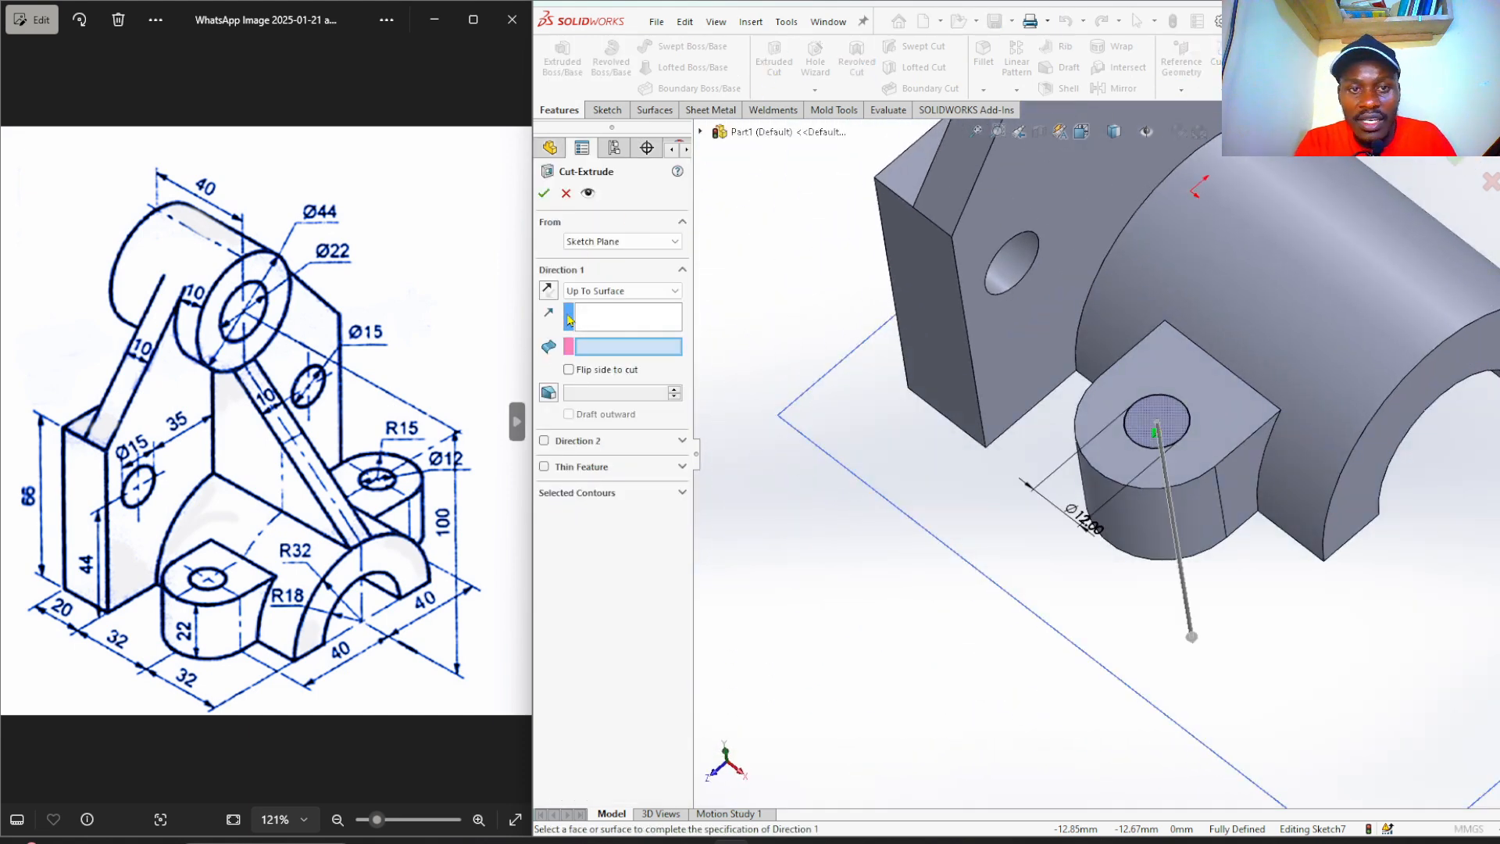
pyautogui.click(606, 292)
pyautogui.click(624, 316)
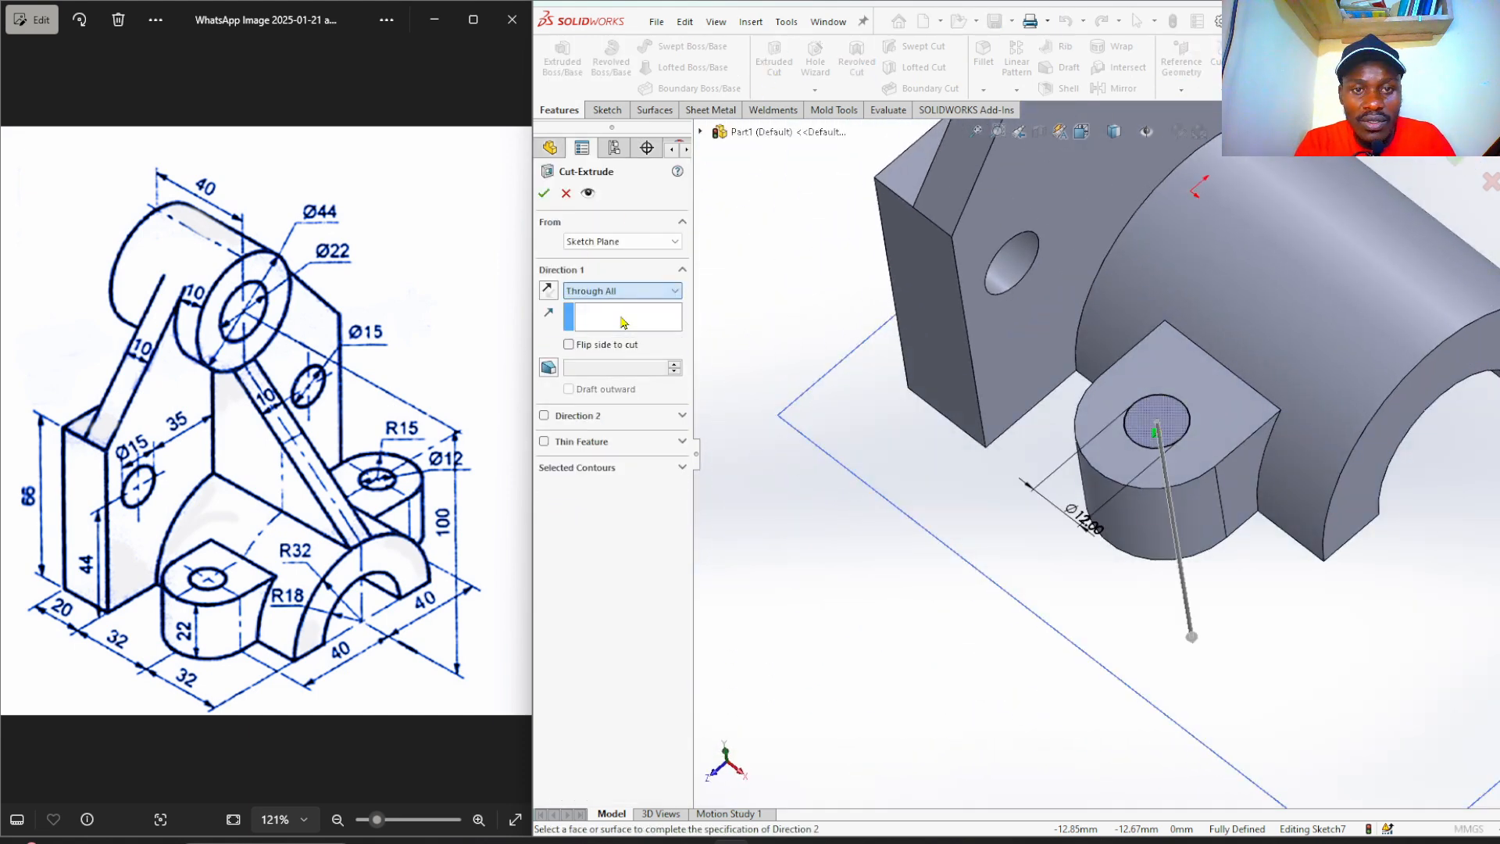
pyautogui.click(545, 194)
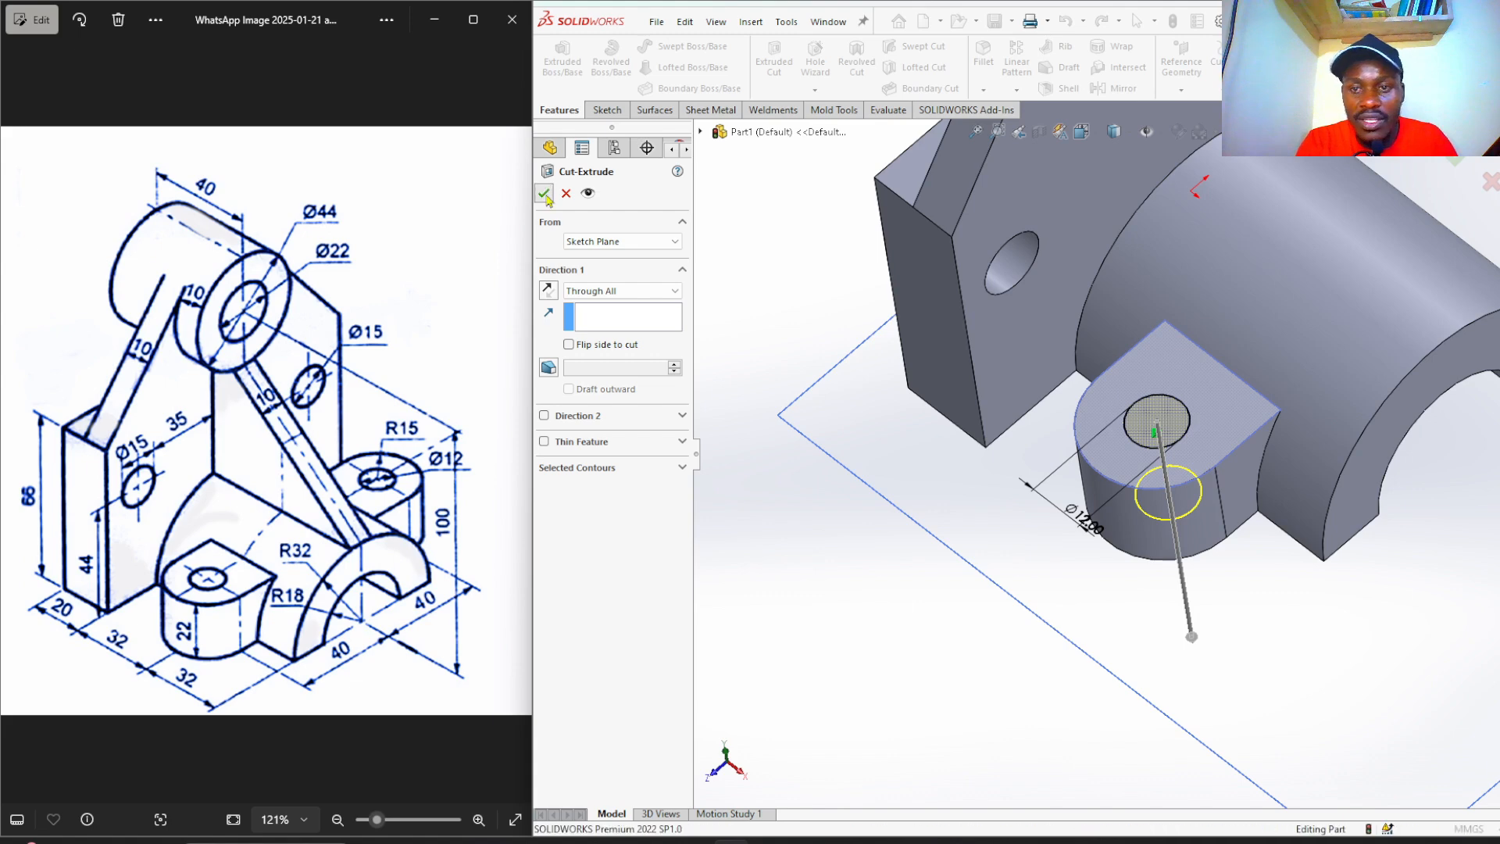
pyautogui.click(836, 494)
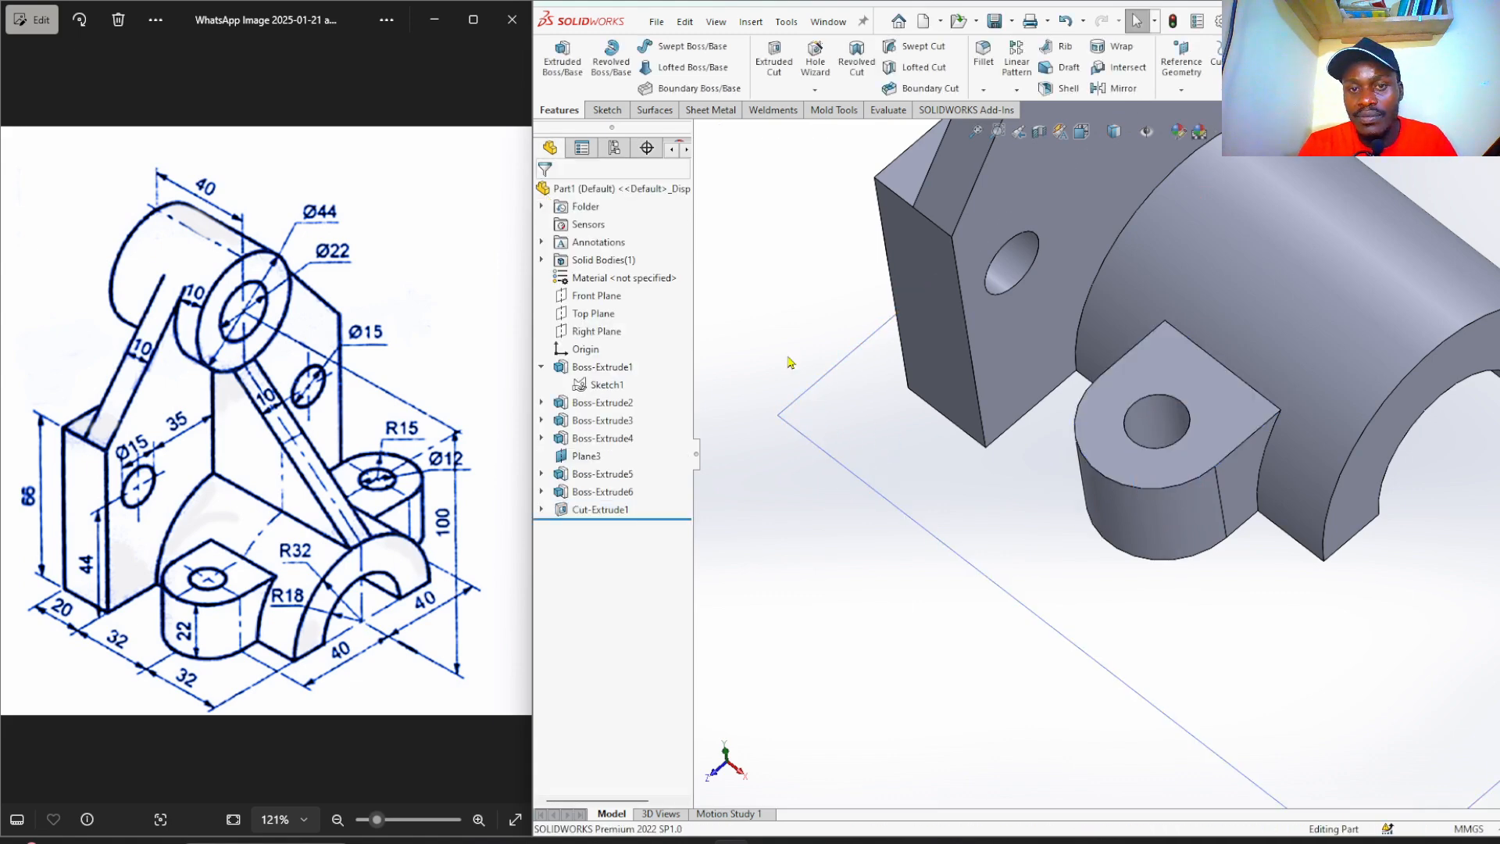
pyautogui.moveTo(770, 307)
pyautogui.mouseDown(button='middle')
pyautogui.moveTo(790, 458)
pyautogui.moveTo(789, 325)
pyautogui.moveTo(776, 314)
pyautogui.mouseUp(button='middle')
# Return to the isometric view, zoom in, and select Plane3 (43.00 offset) as the sketch plane.
pyautogui.hotkey('ctrl', '7')
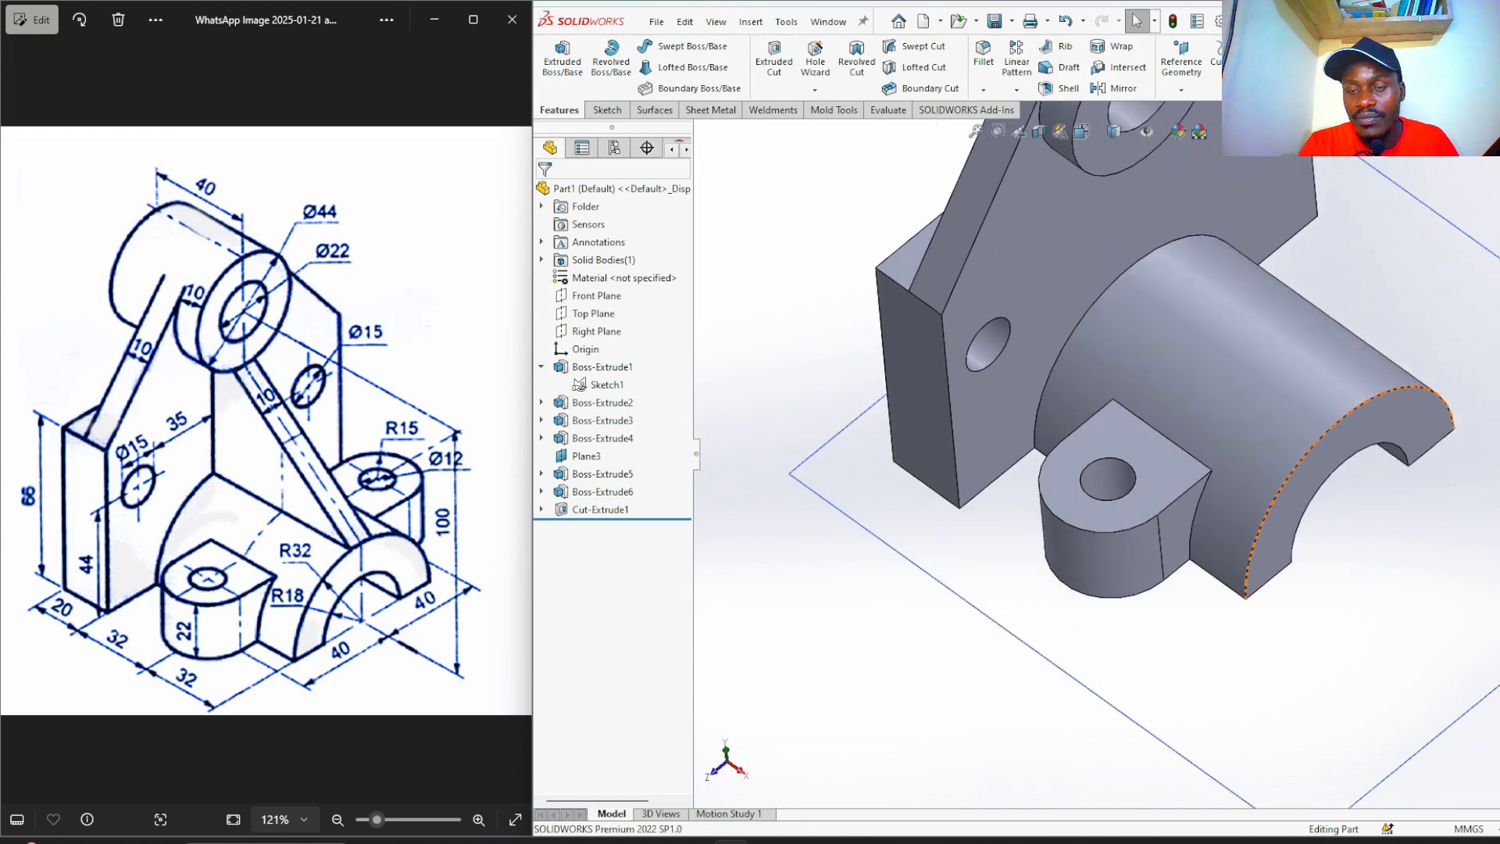
pyautogui.scroll(-2, 1071, 495)
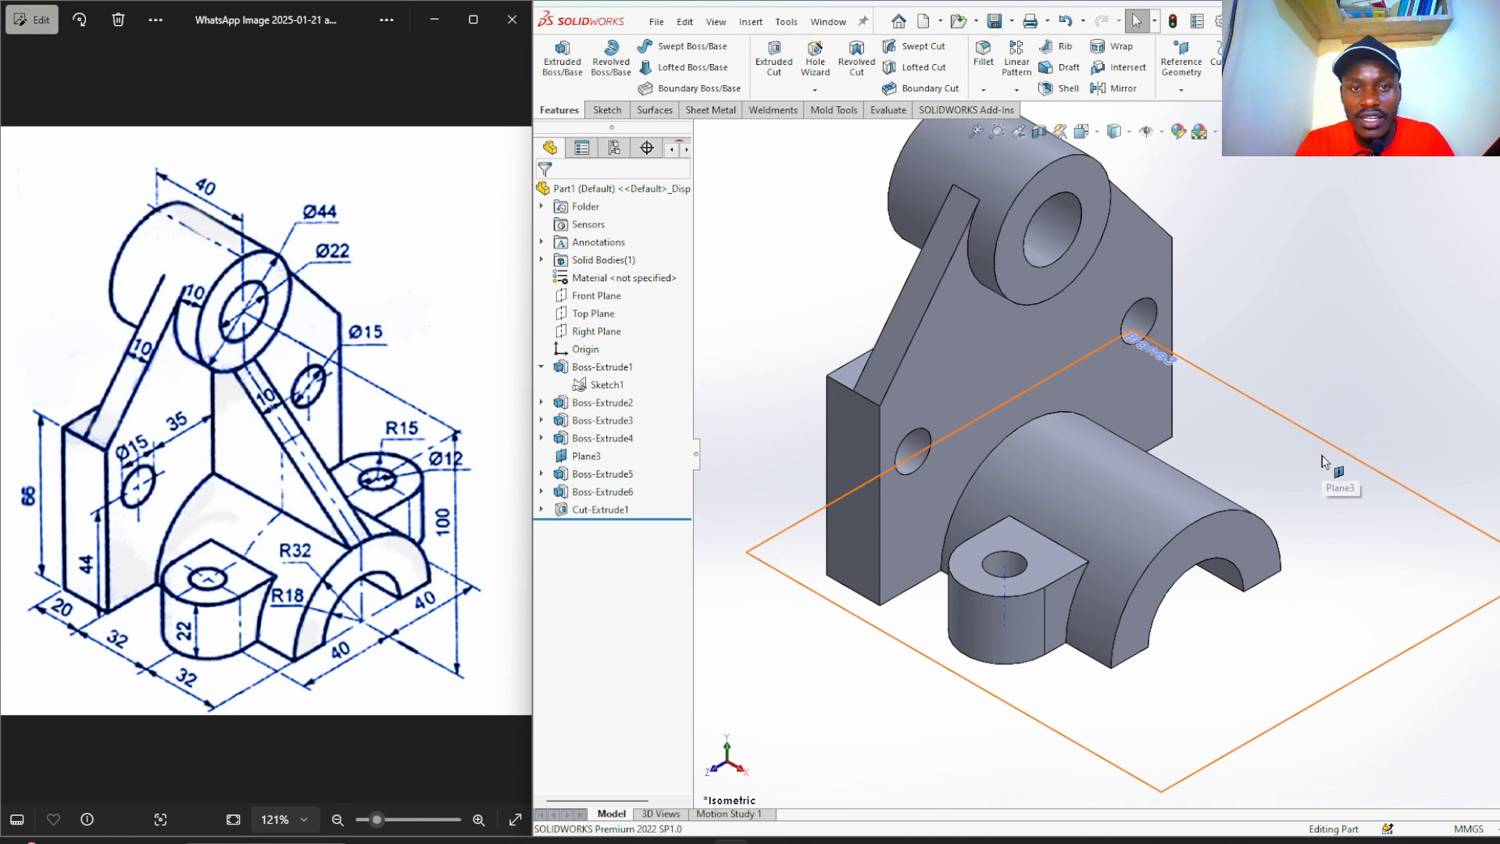
pyautogui.scroll(2, 1321, 461)
pyautogui.scroll(-2, 1093, 465)
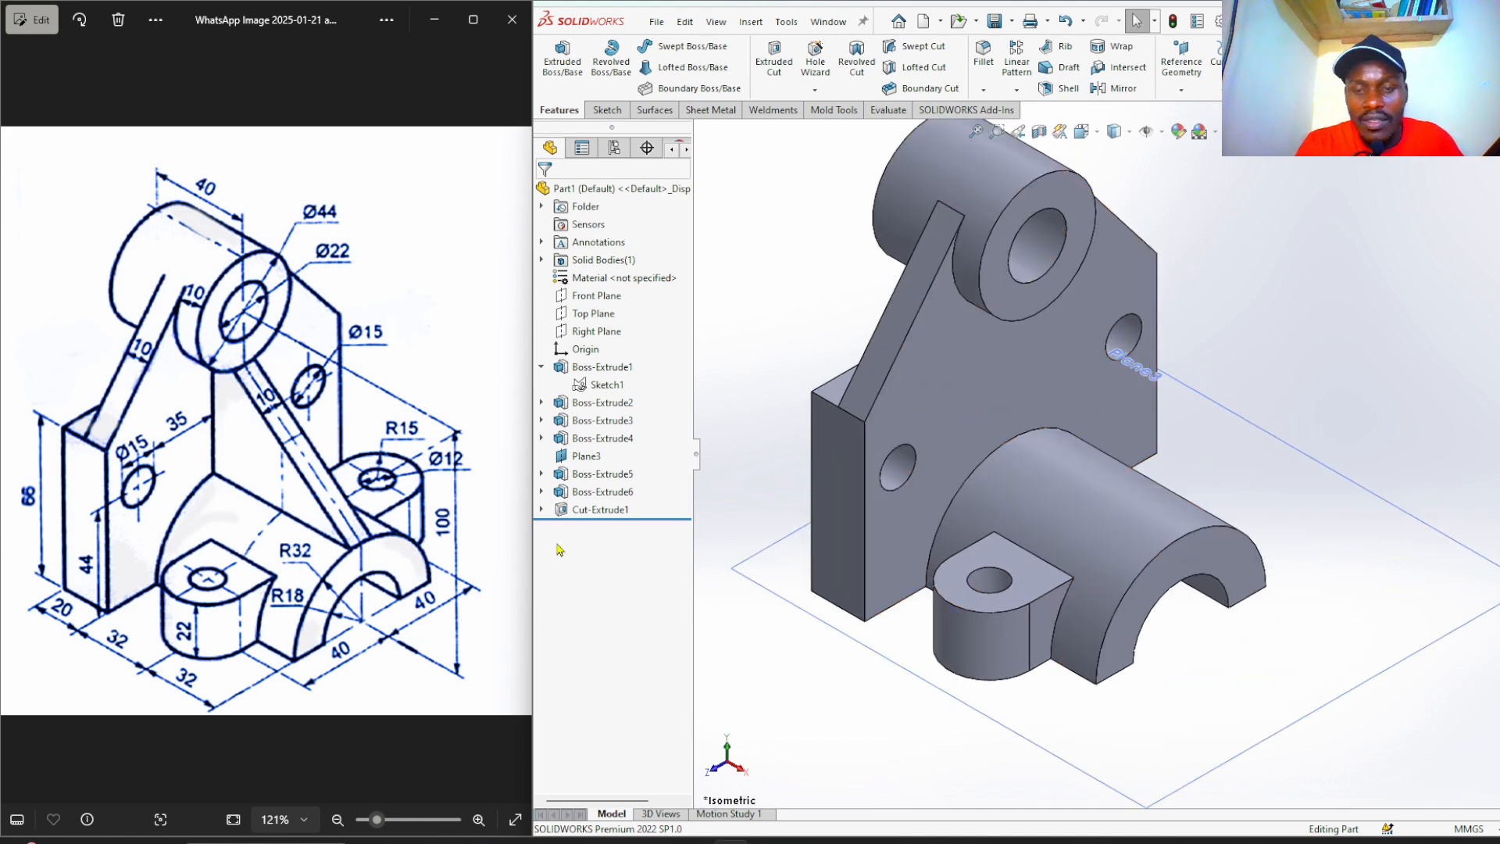
pyautogui.click(947, 694)
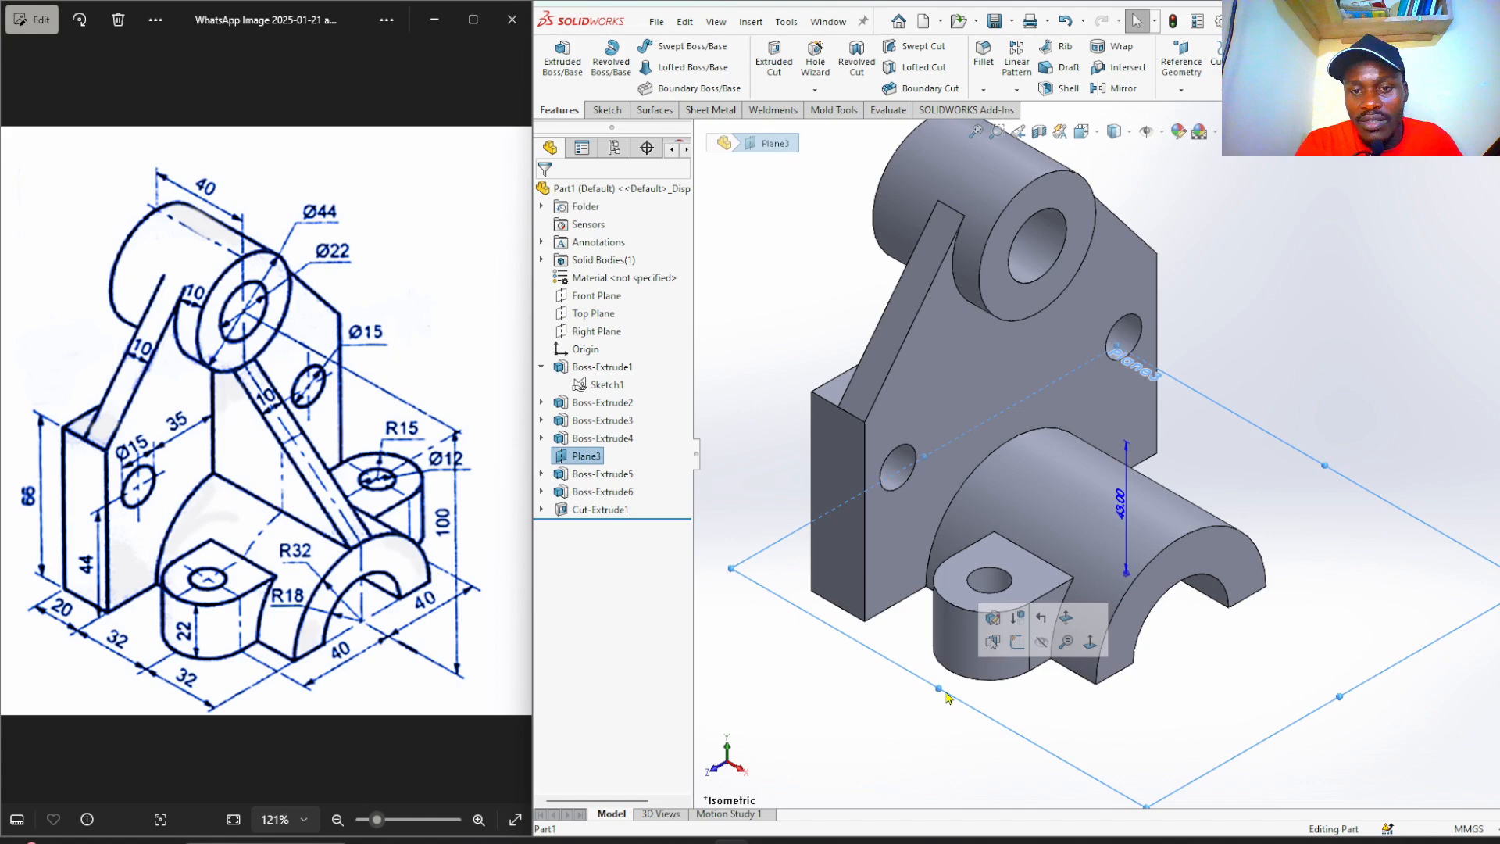
# Start a sketch on Plane3 and convert the lug's Sketch5 outline into it.
pyautogui.click(1017, 641)
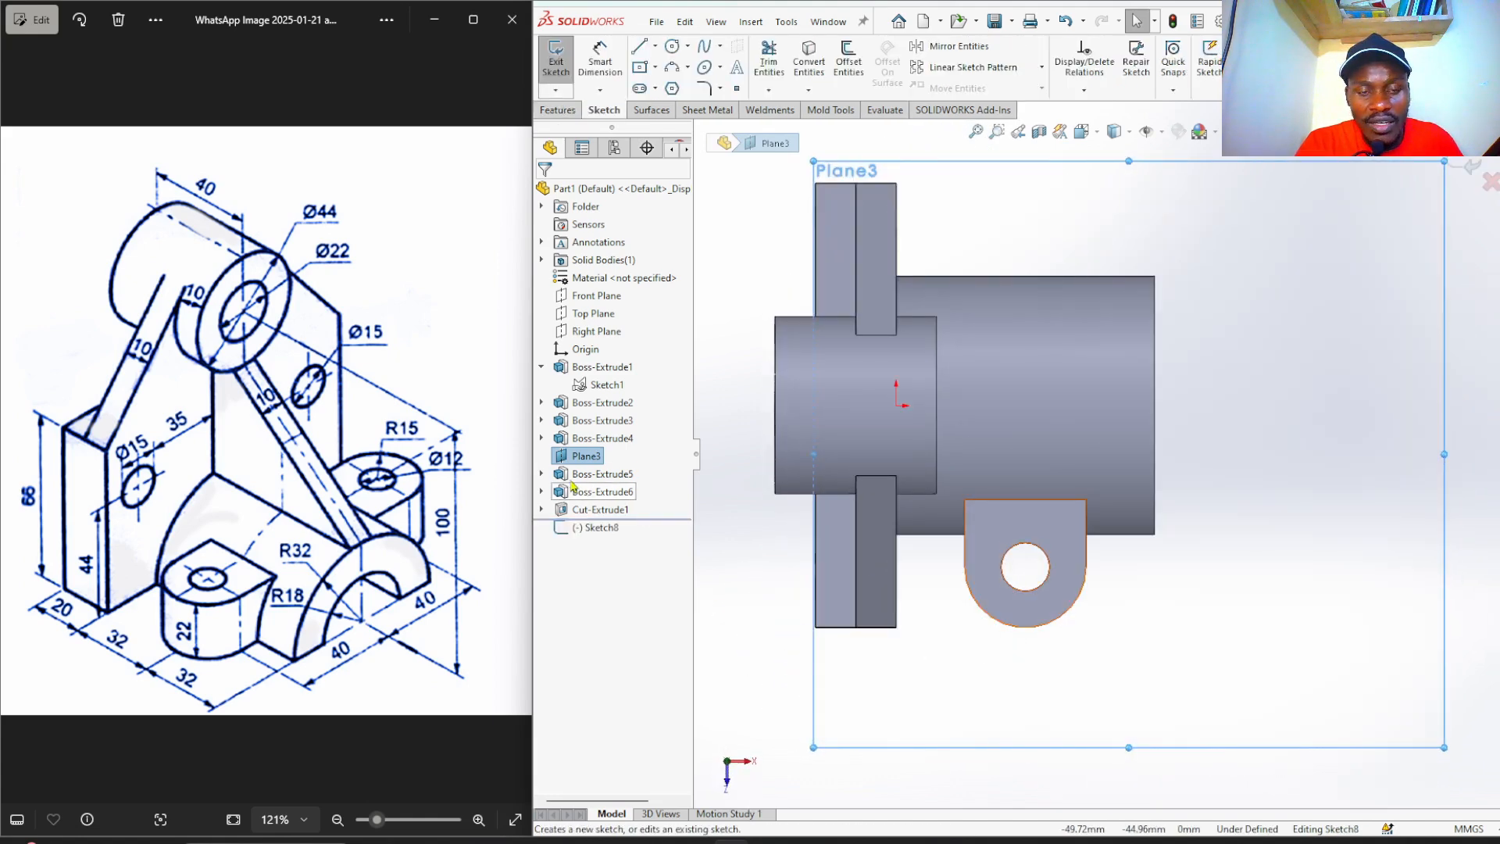
pyautogui.click(542, 474)
pyautogui.click(608, 493)
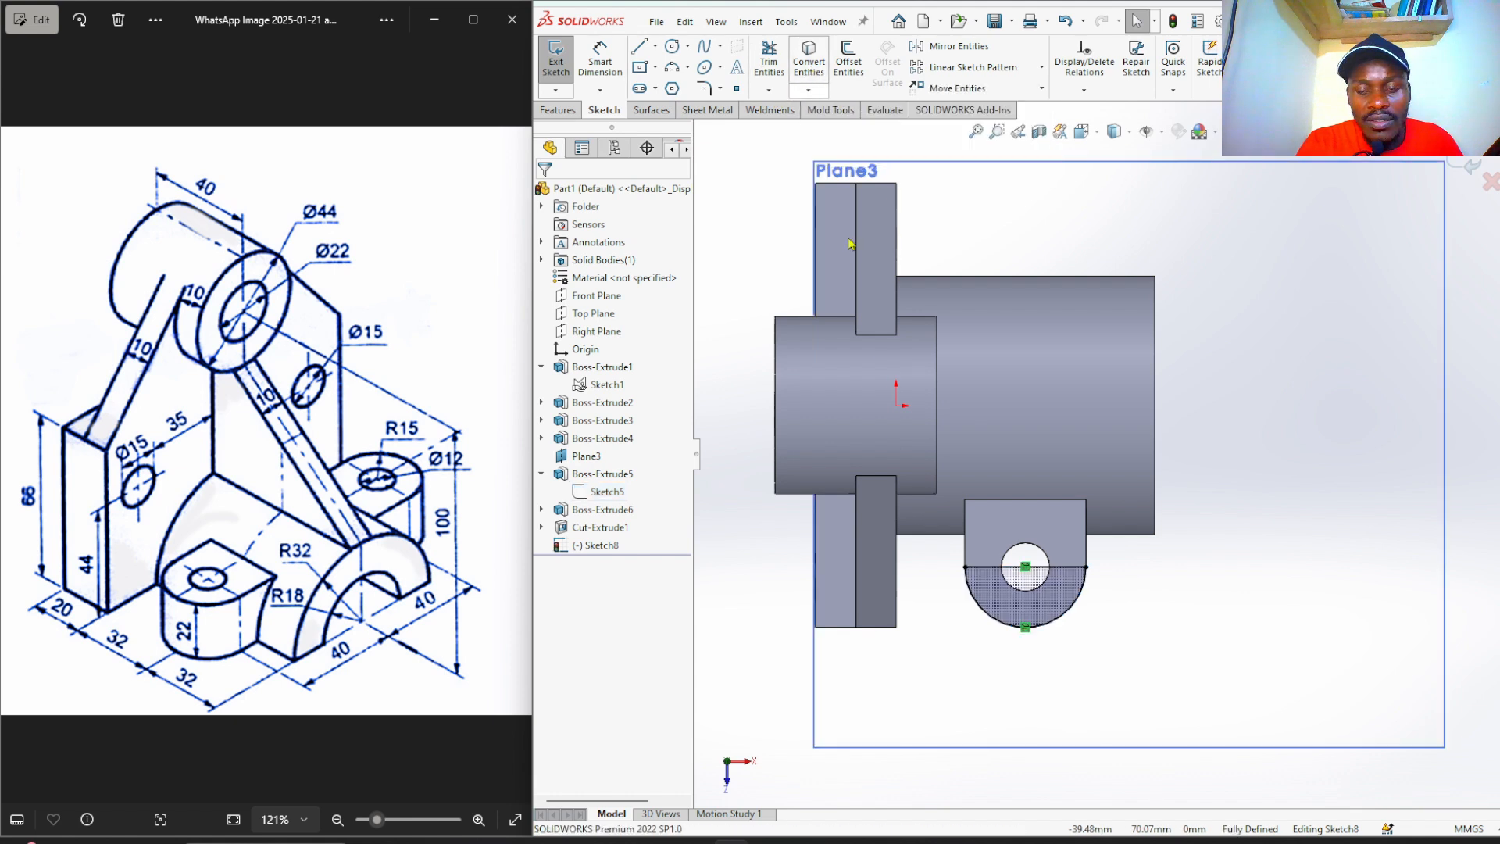
# Mirror the half-round line and arc about the Front Plane.
pyautogui.scroll(1, 981, 675)
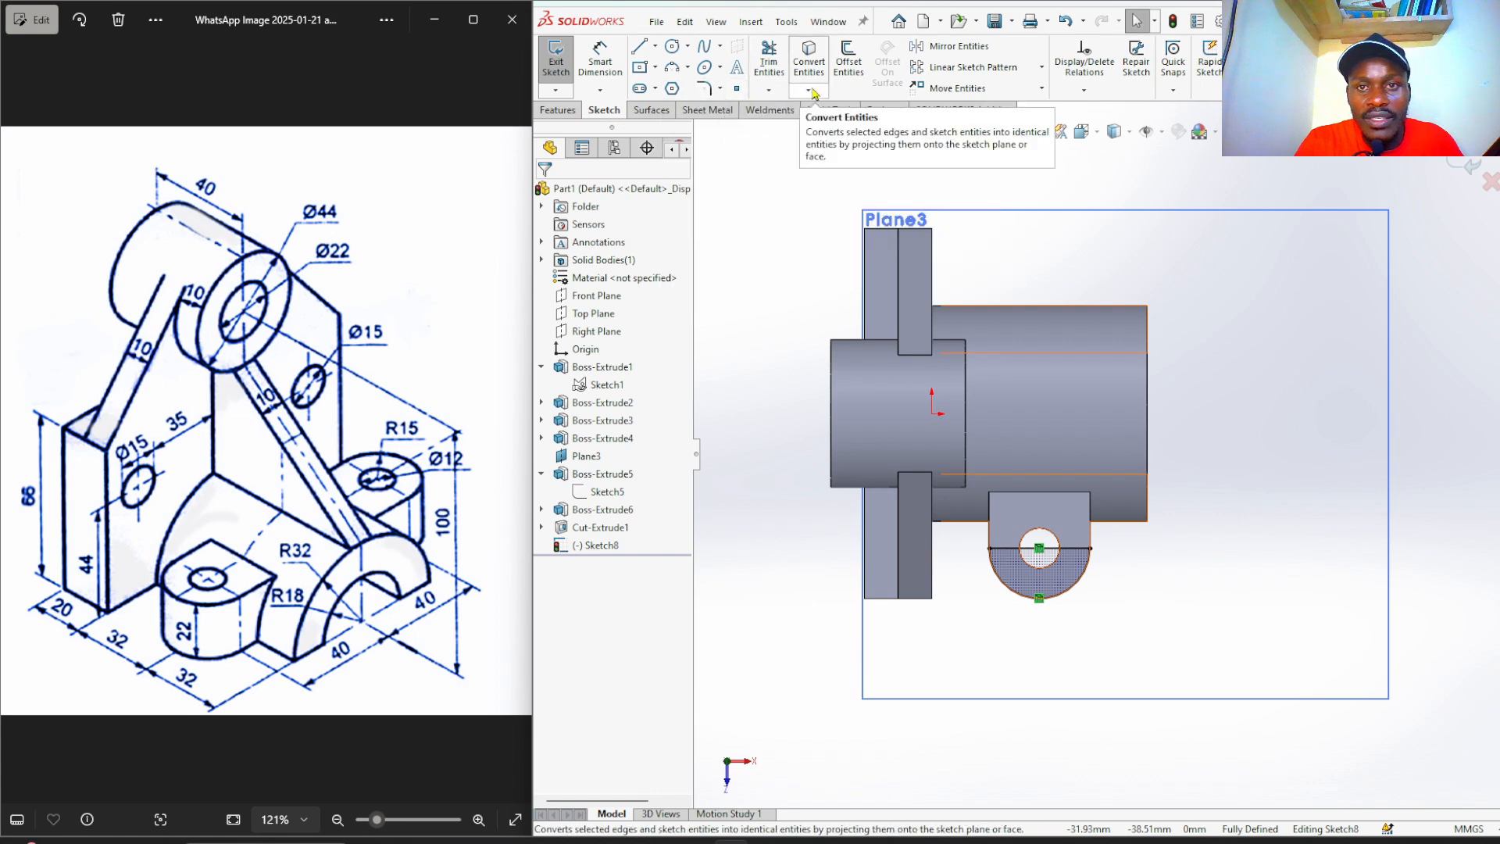
pyautogui.click(949, 46)
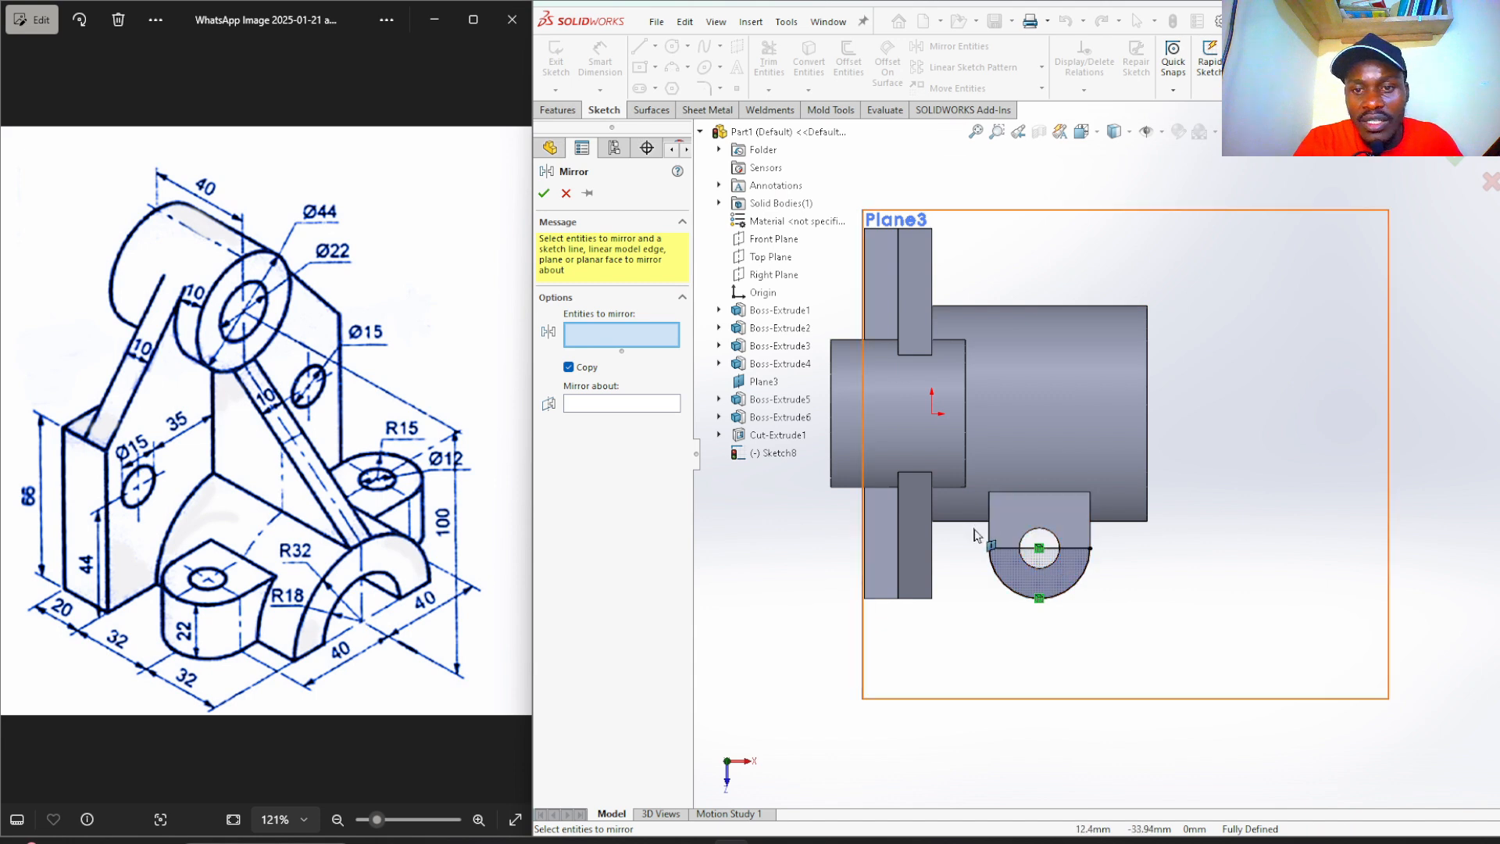
pyautogui.moveTo(1132, 537); pyautogui.dragTo(973, 633)
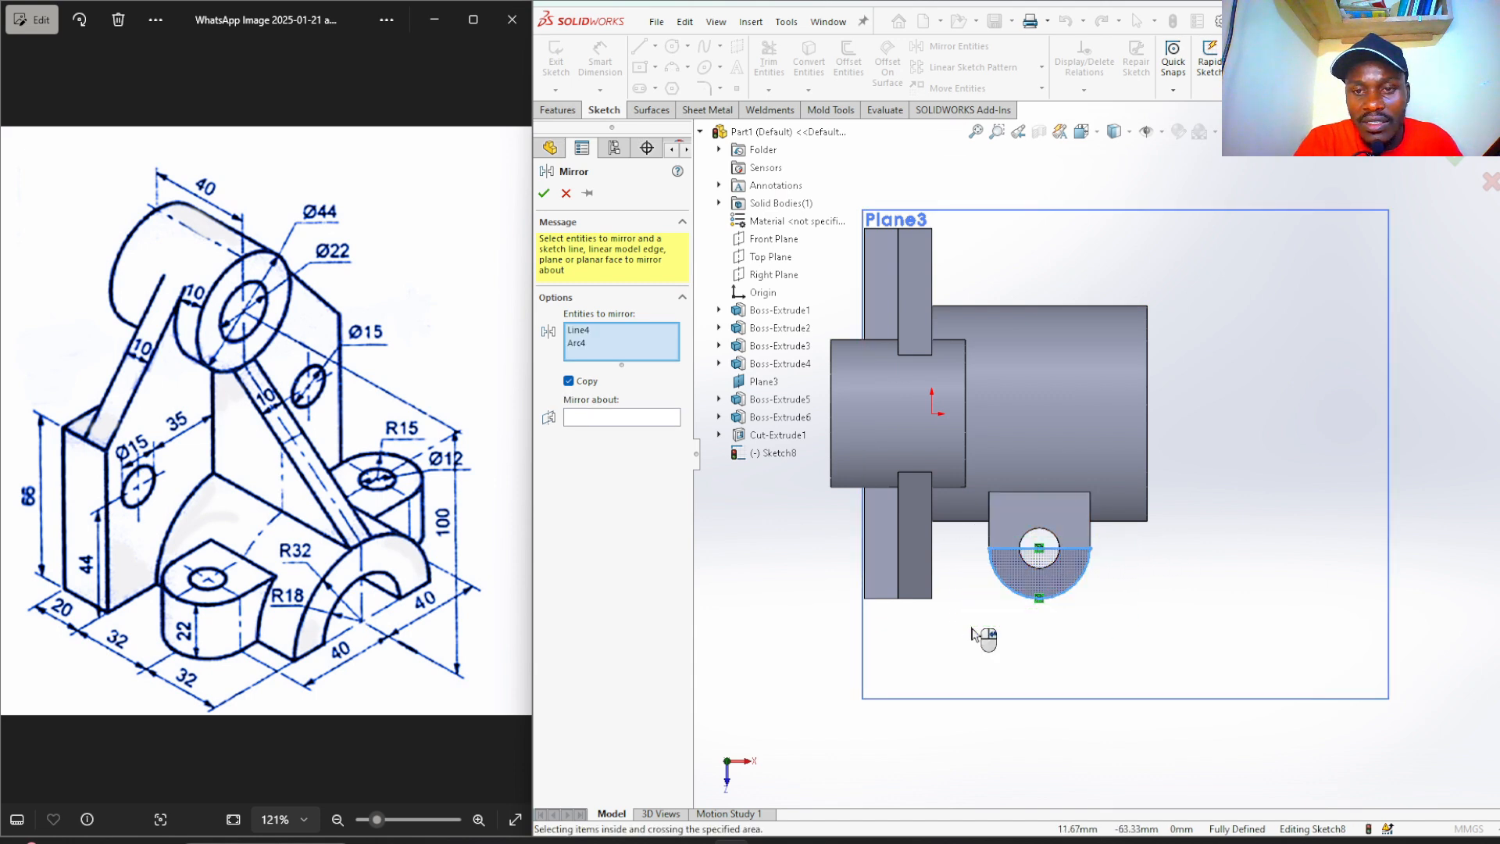
pyautogui.click(603, 417)
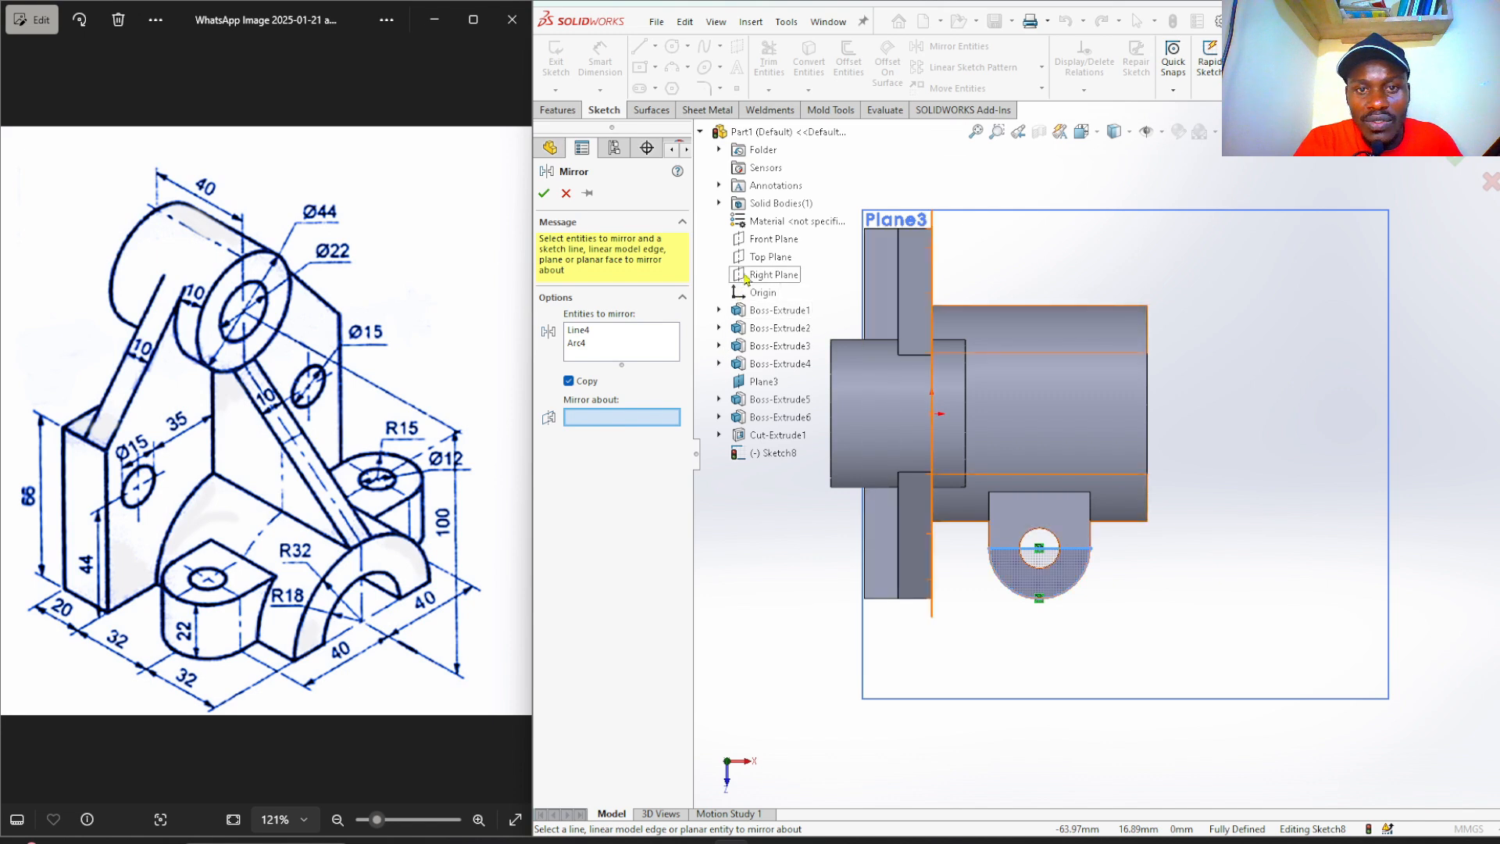
pyautogui.click(761, 247)
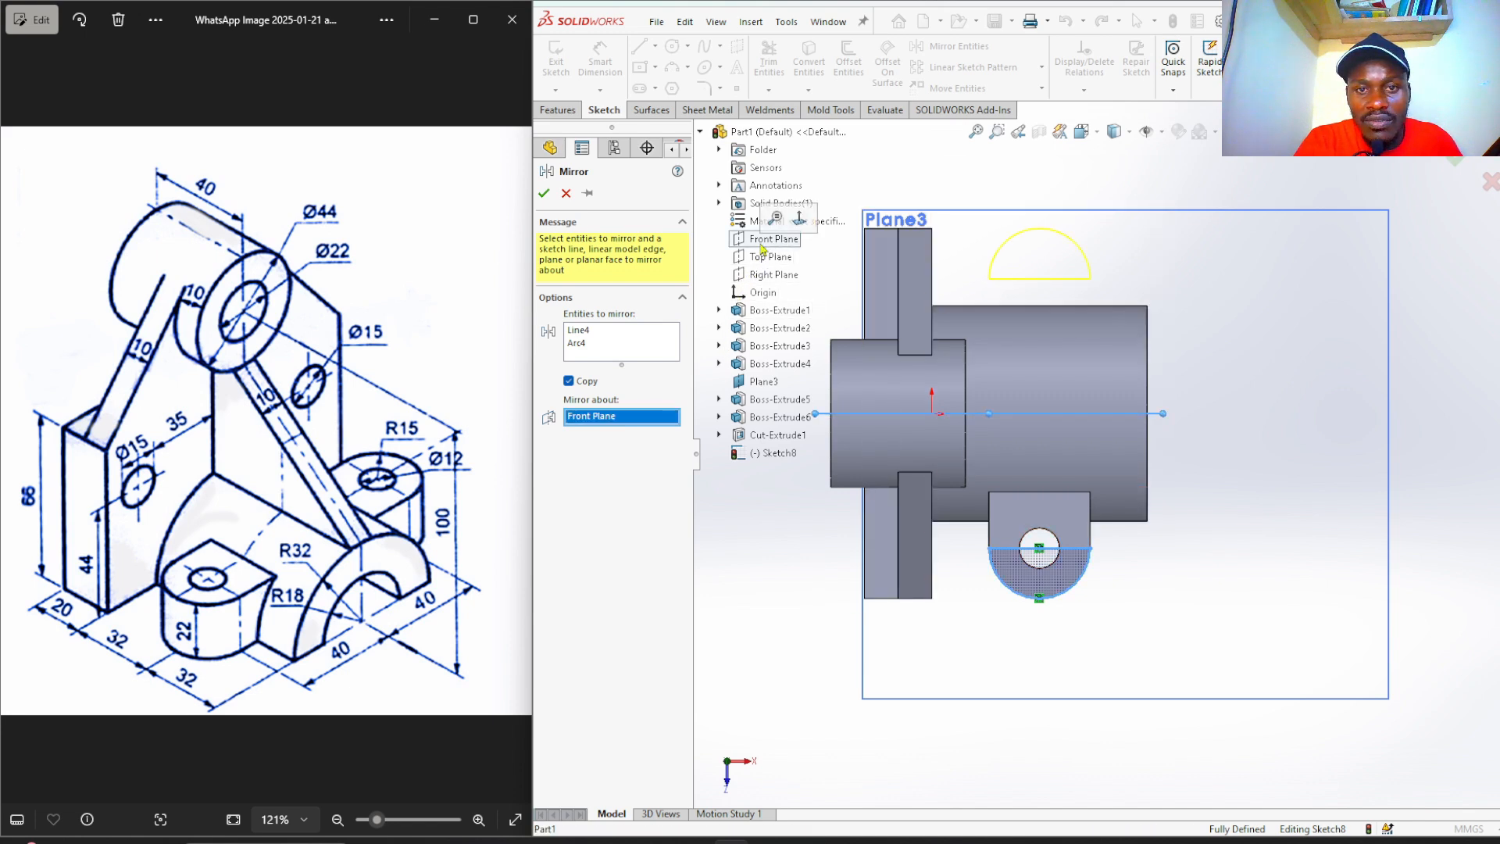
pyautogui.click(544, 194)
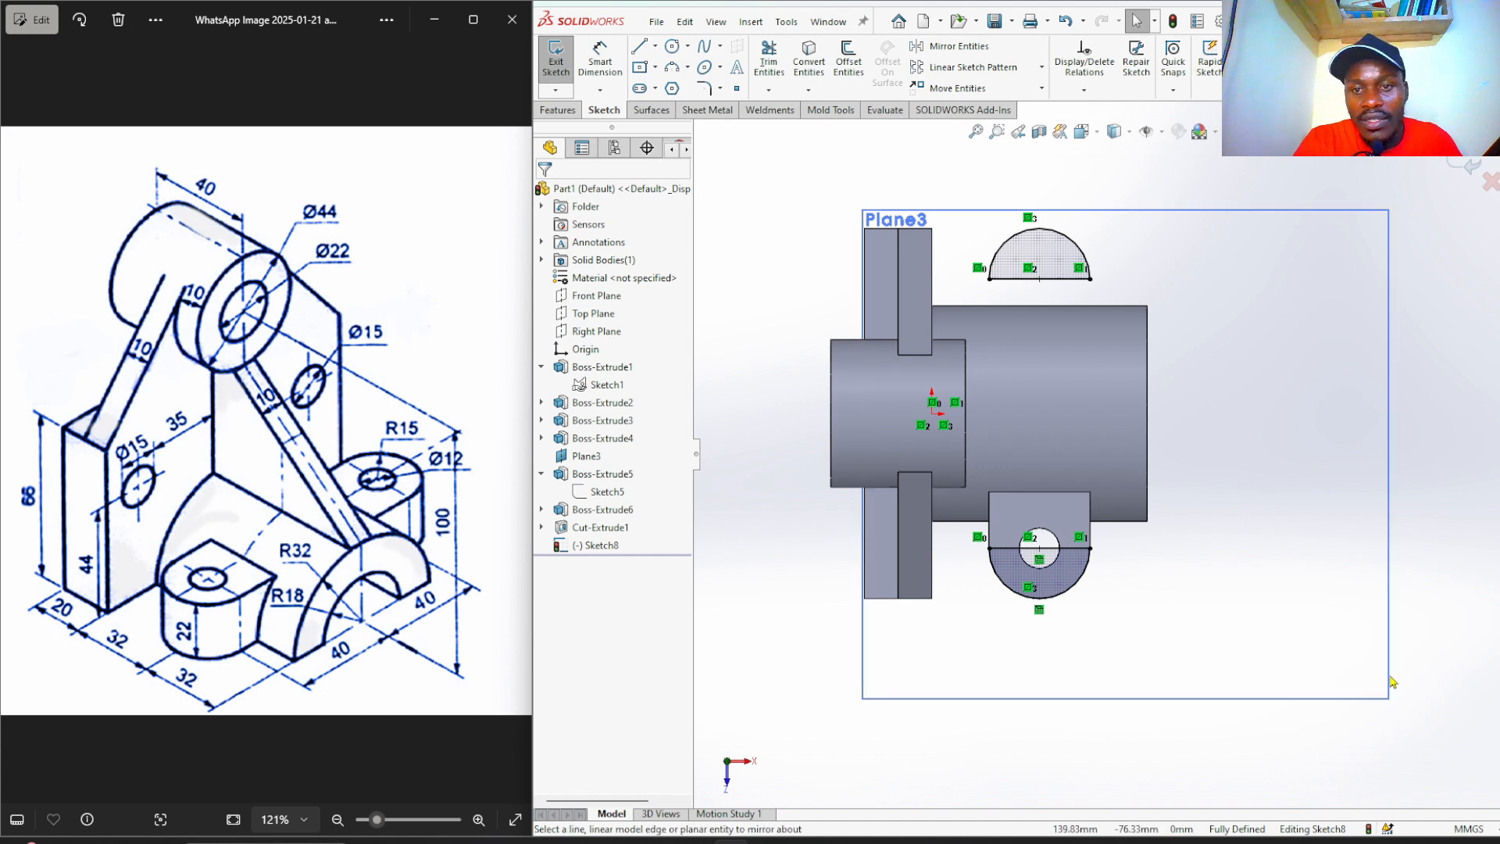
# Turn the original lower half-round line and arc into construction geometry.
pyautogui.moveTo(1131, 537); pyautogui.dragTo(967, 615)
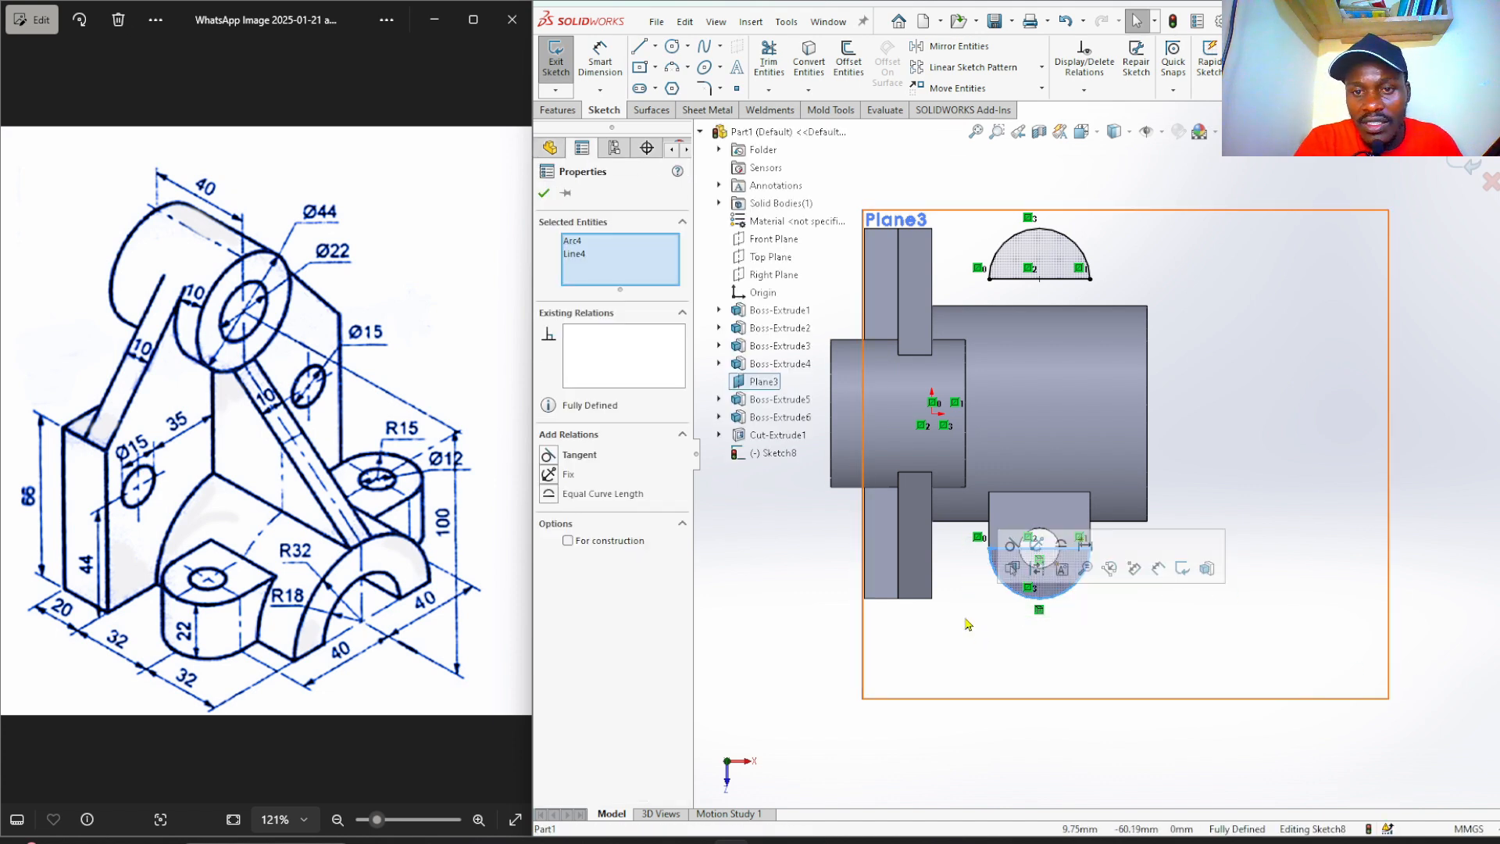
pyautogui.click(1037, 570)
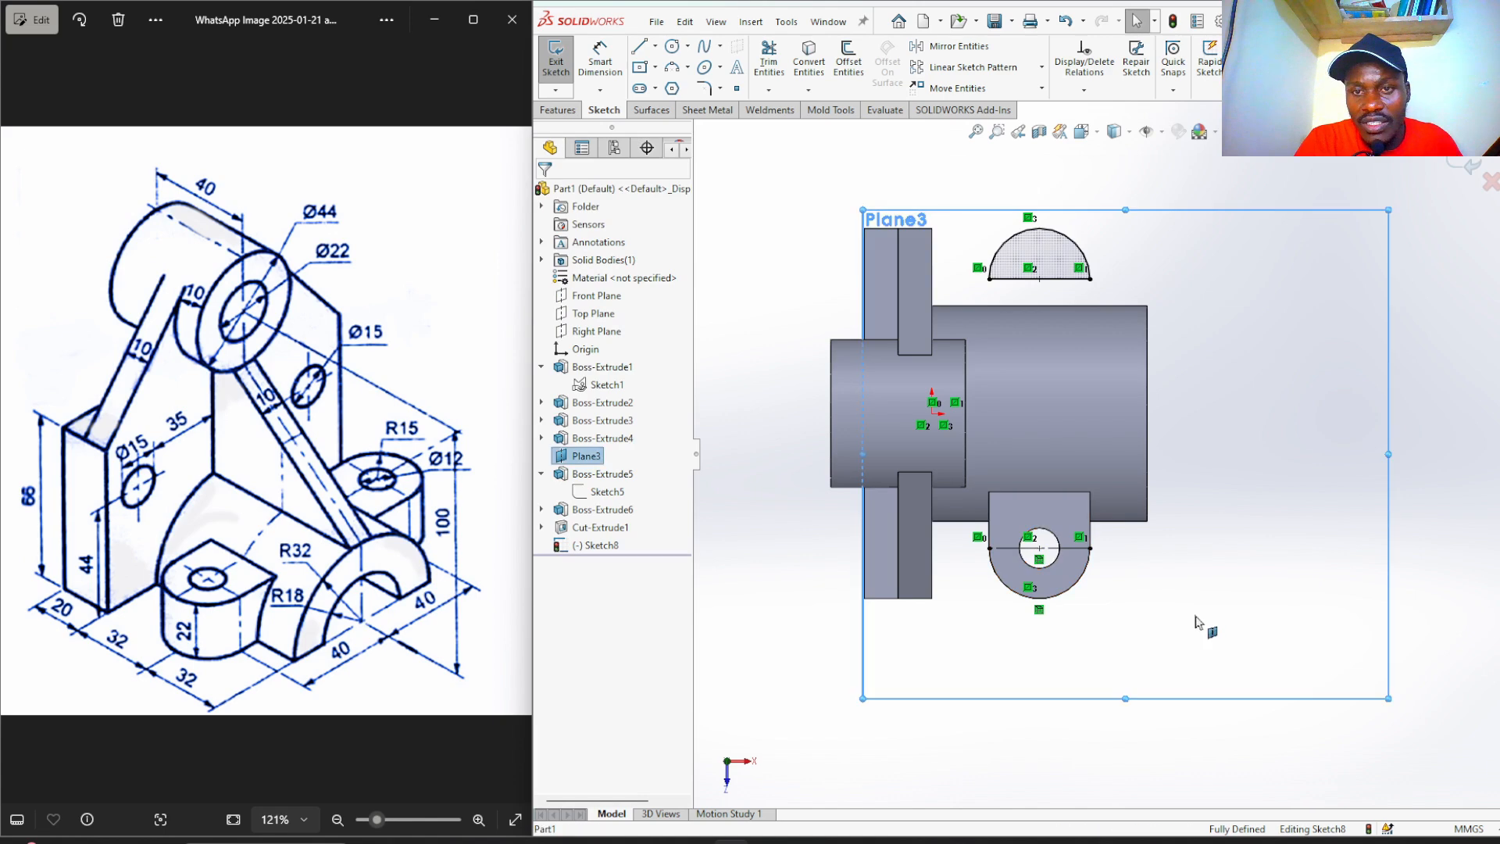
pyautogui.hotkey('ctrl', '7')
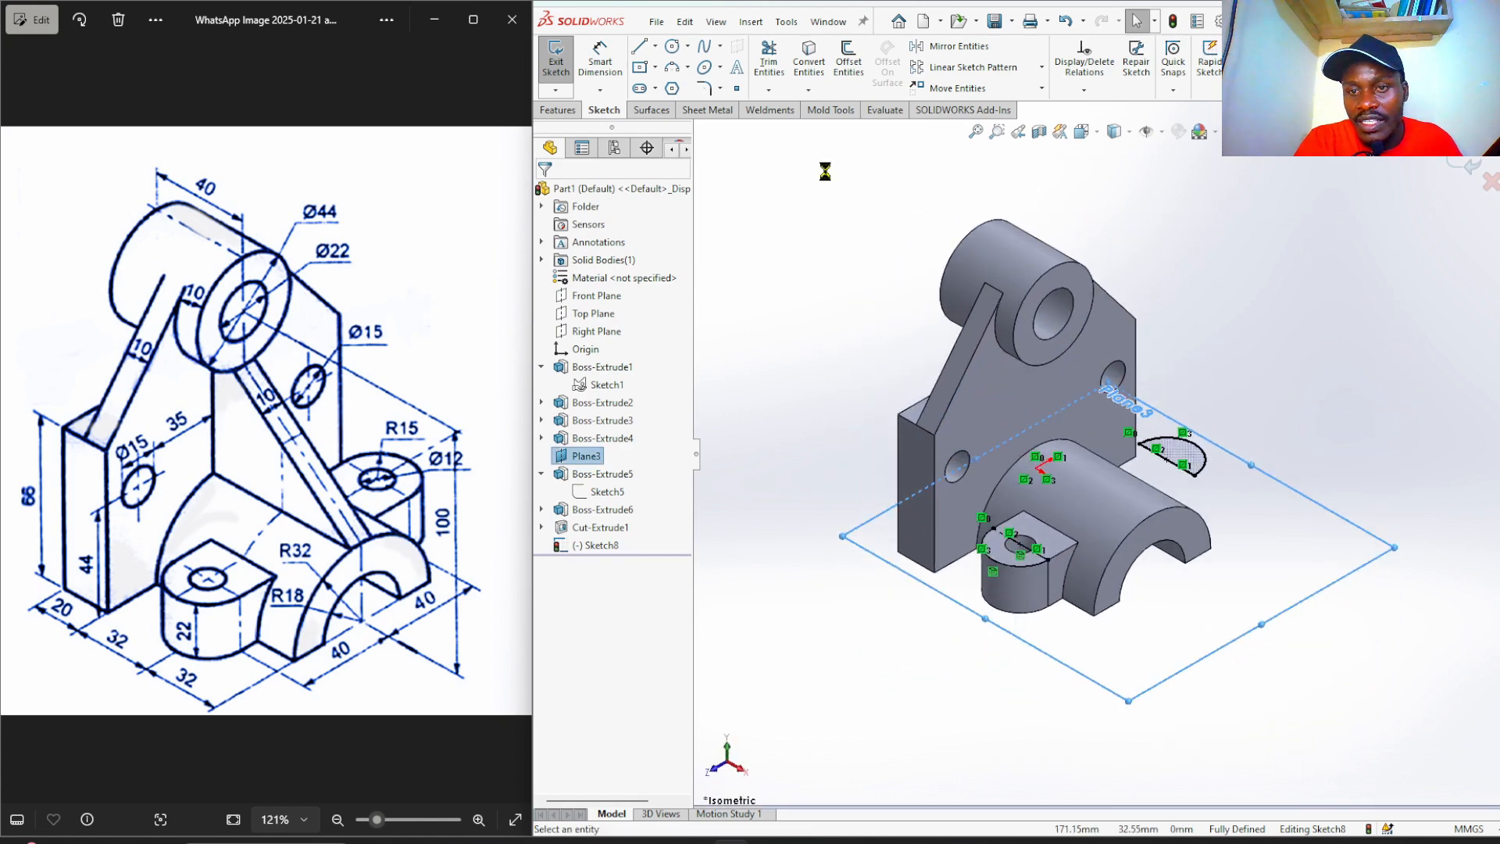
pyautogui.click(559, 109)
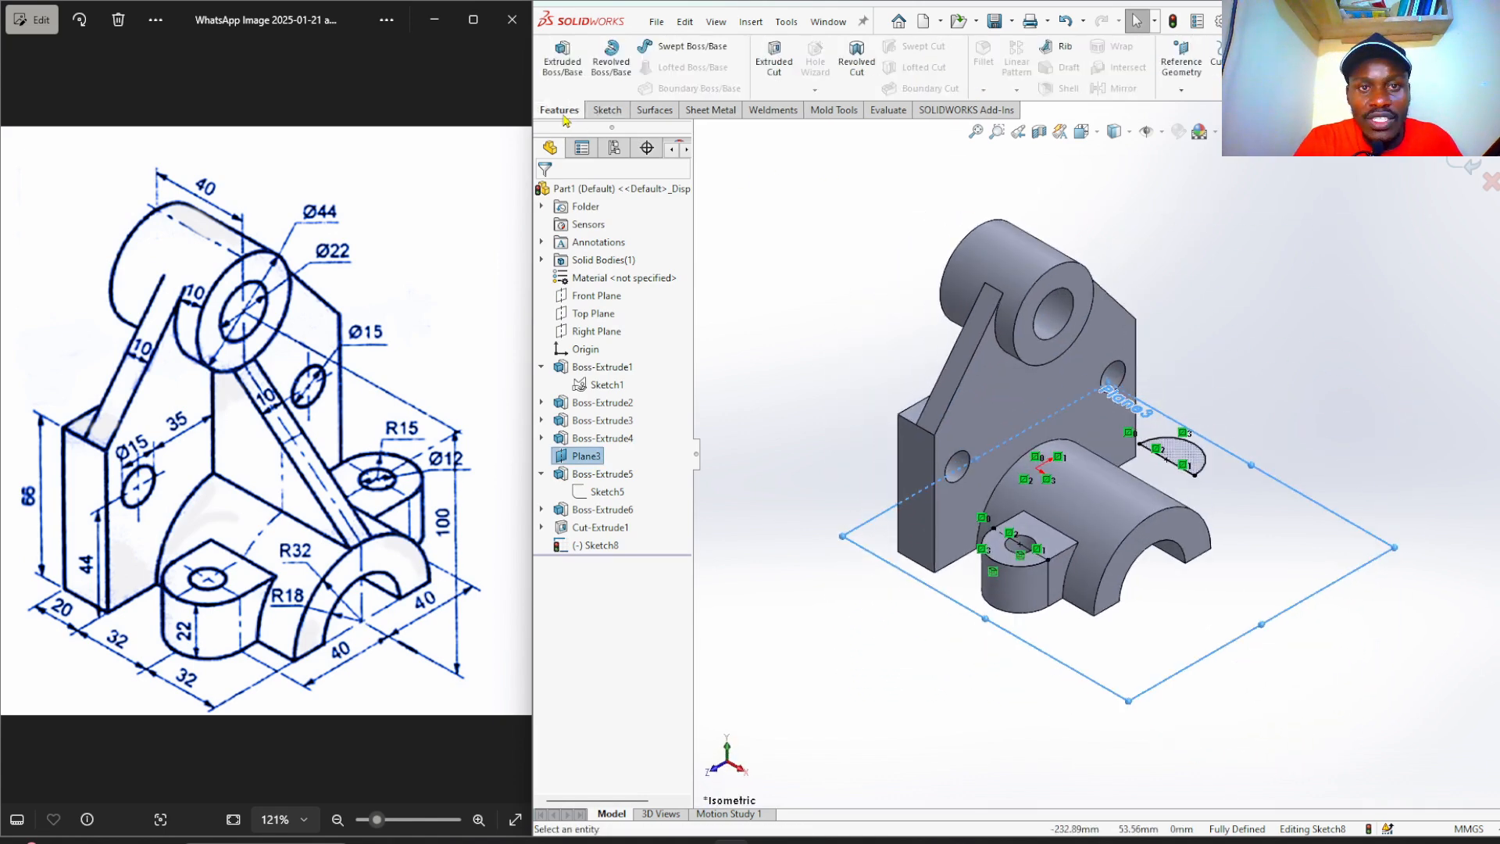
# Extrude the mirrored half-round downward, Up To Surface at the part's bottom face, as Boss-Extrude7.
pyautogui.click(558, 74)
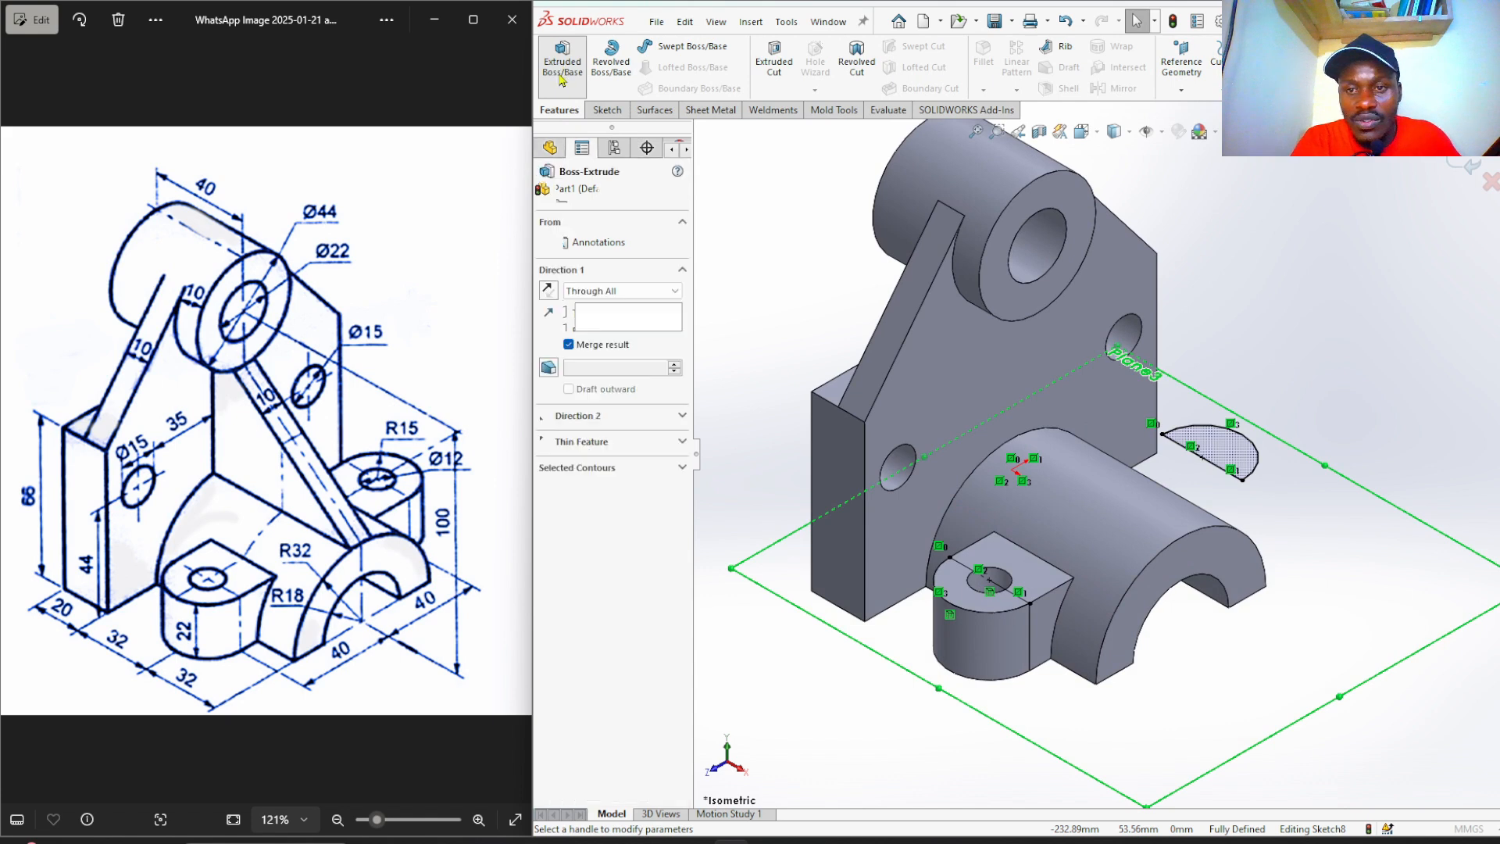
pyautogui.click(550, 291)
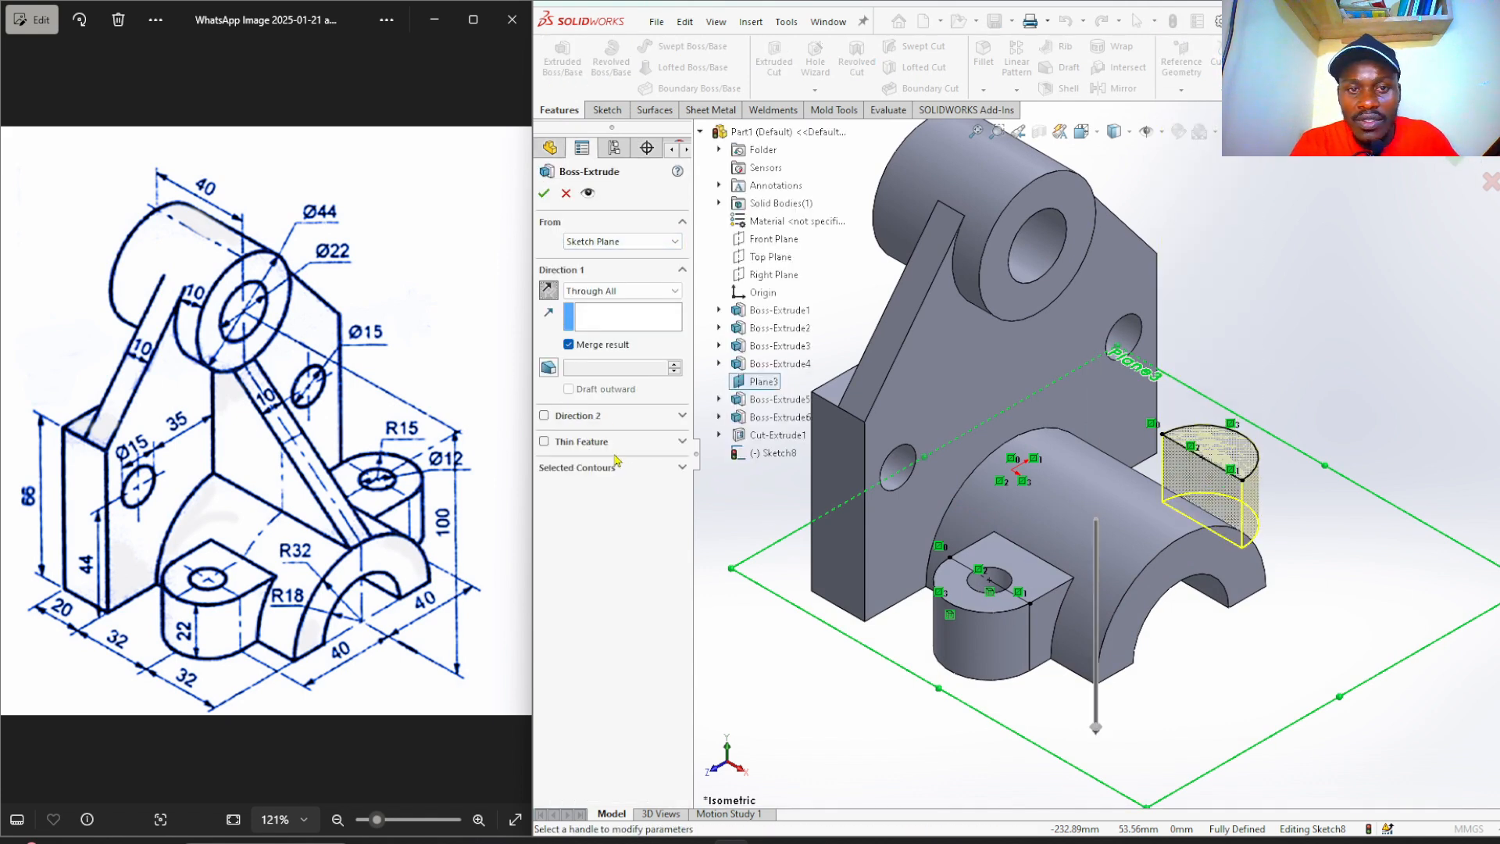
pyautogui.click(611, 296)
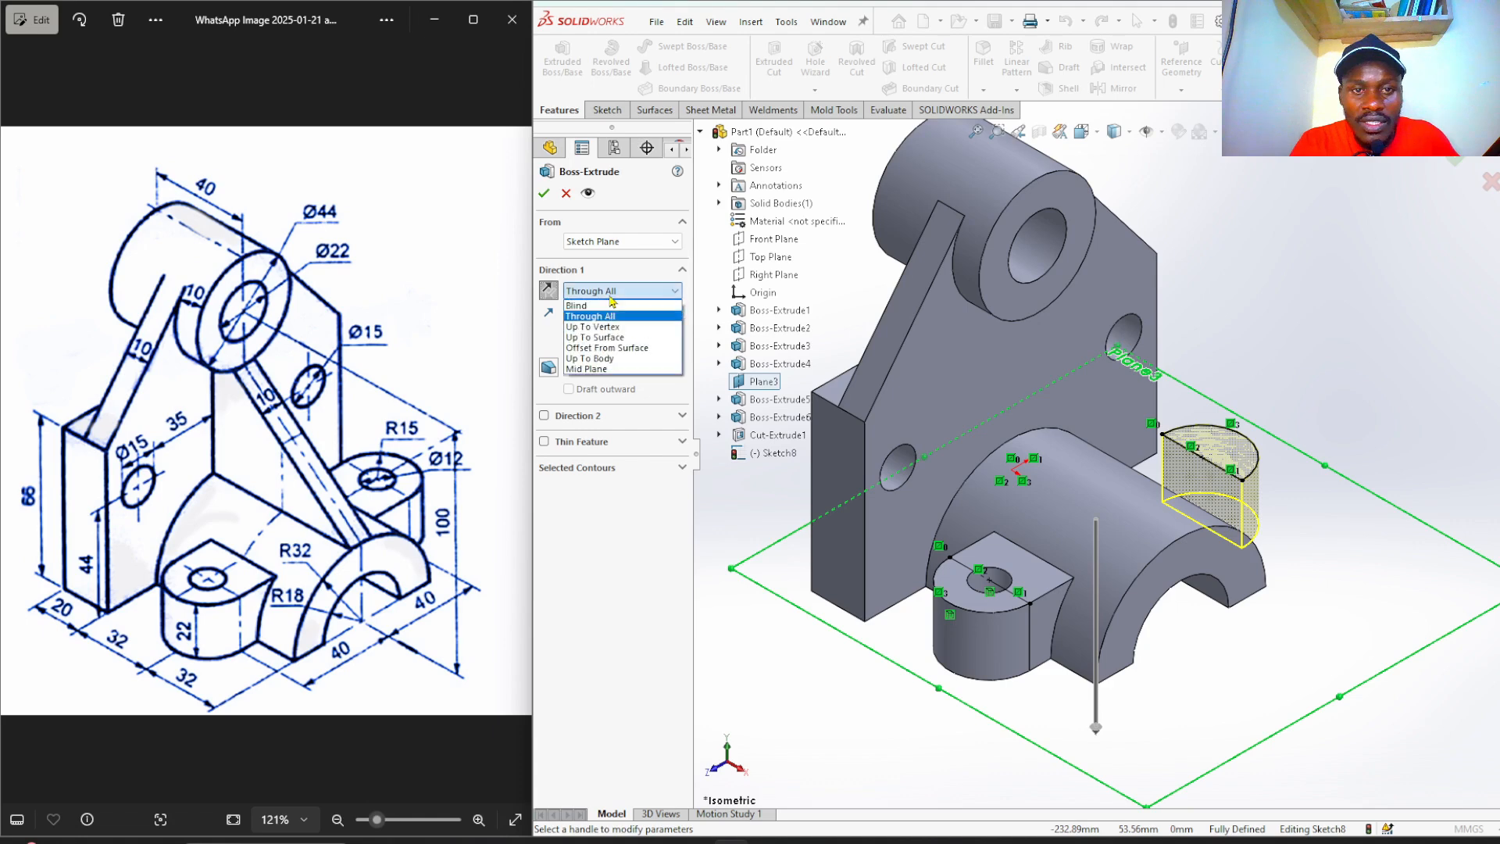
pyautogui.click(645, 338)
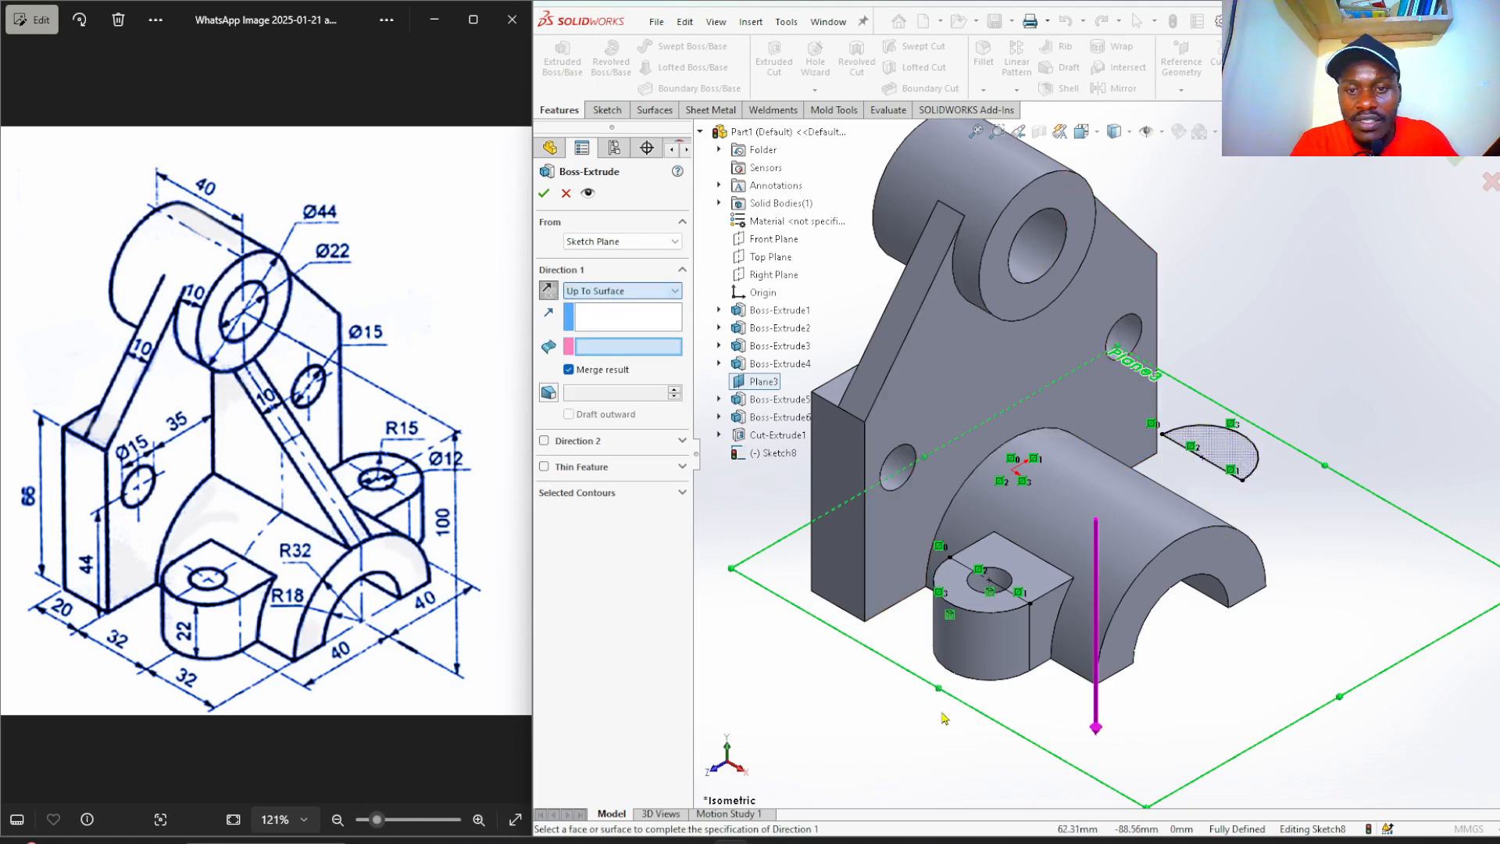
pyautogui.moveTo(918, 736); pyautogui.dragTo(1014, 436, button='middle')
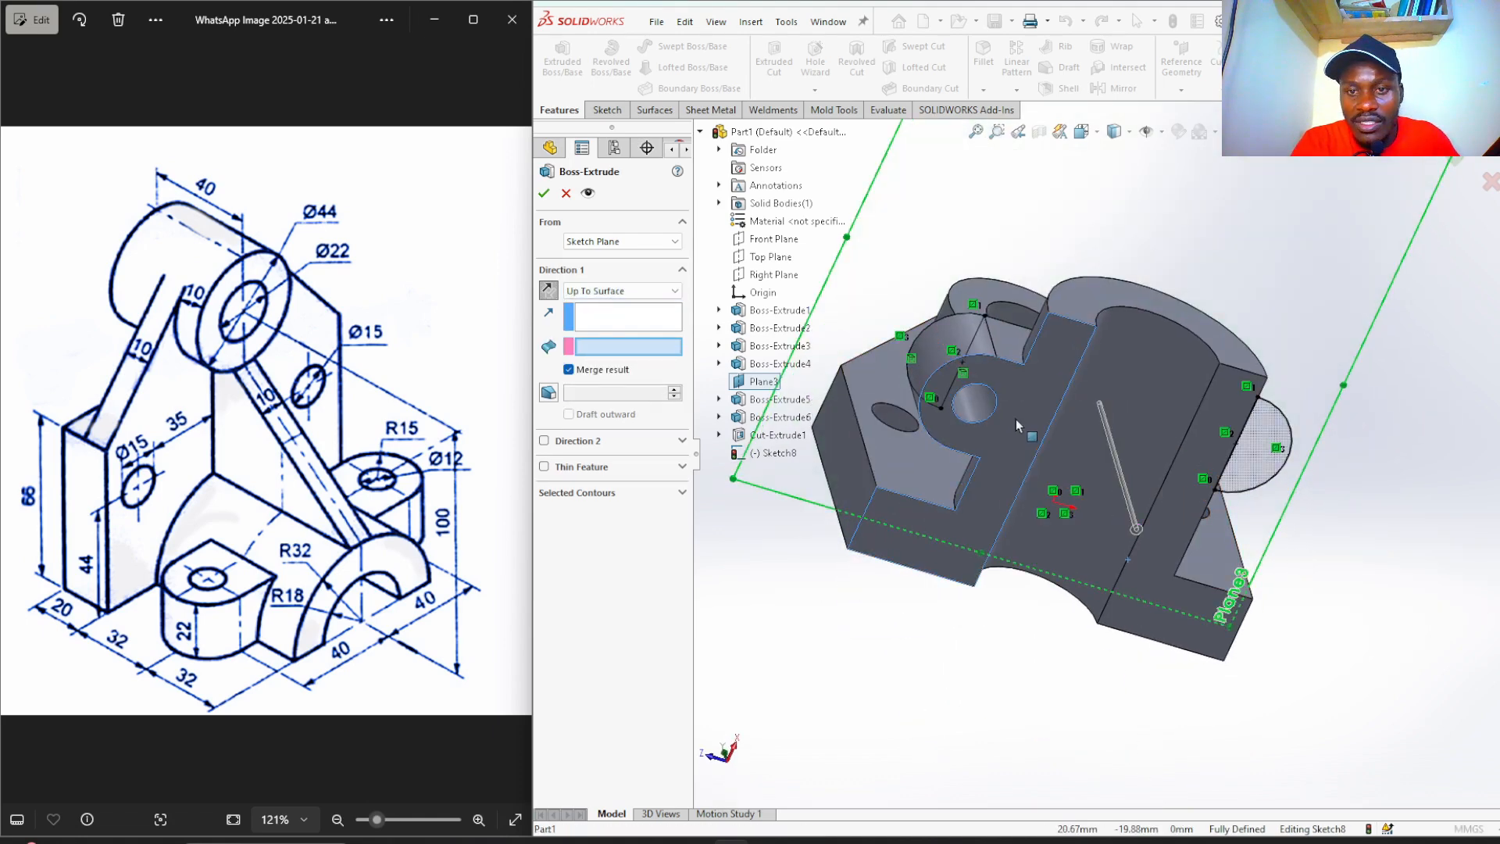
pyautogui.click(1015, 419)
pyautogui.rightClick(1016, 418)
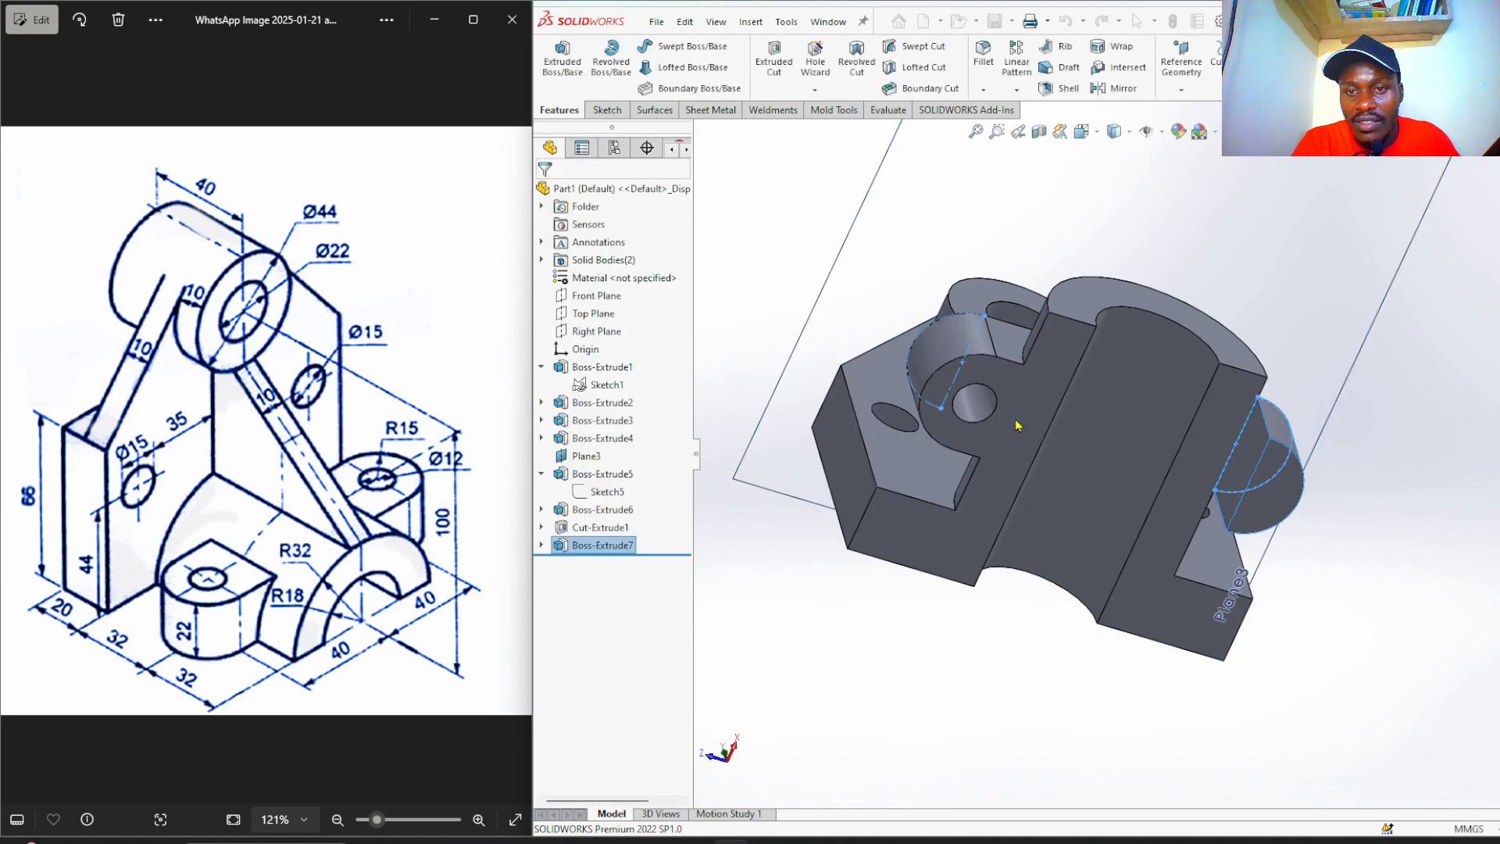
pyautogui.scroll(2, 1015, 645)
pyautogui.moveTo(871, 243); pyautogui.dragTo(1046, 414, button='middle')
pyautogui.scroll(-3, 1172, 425)
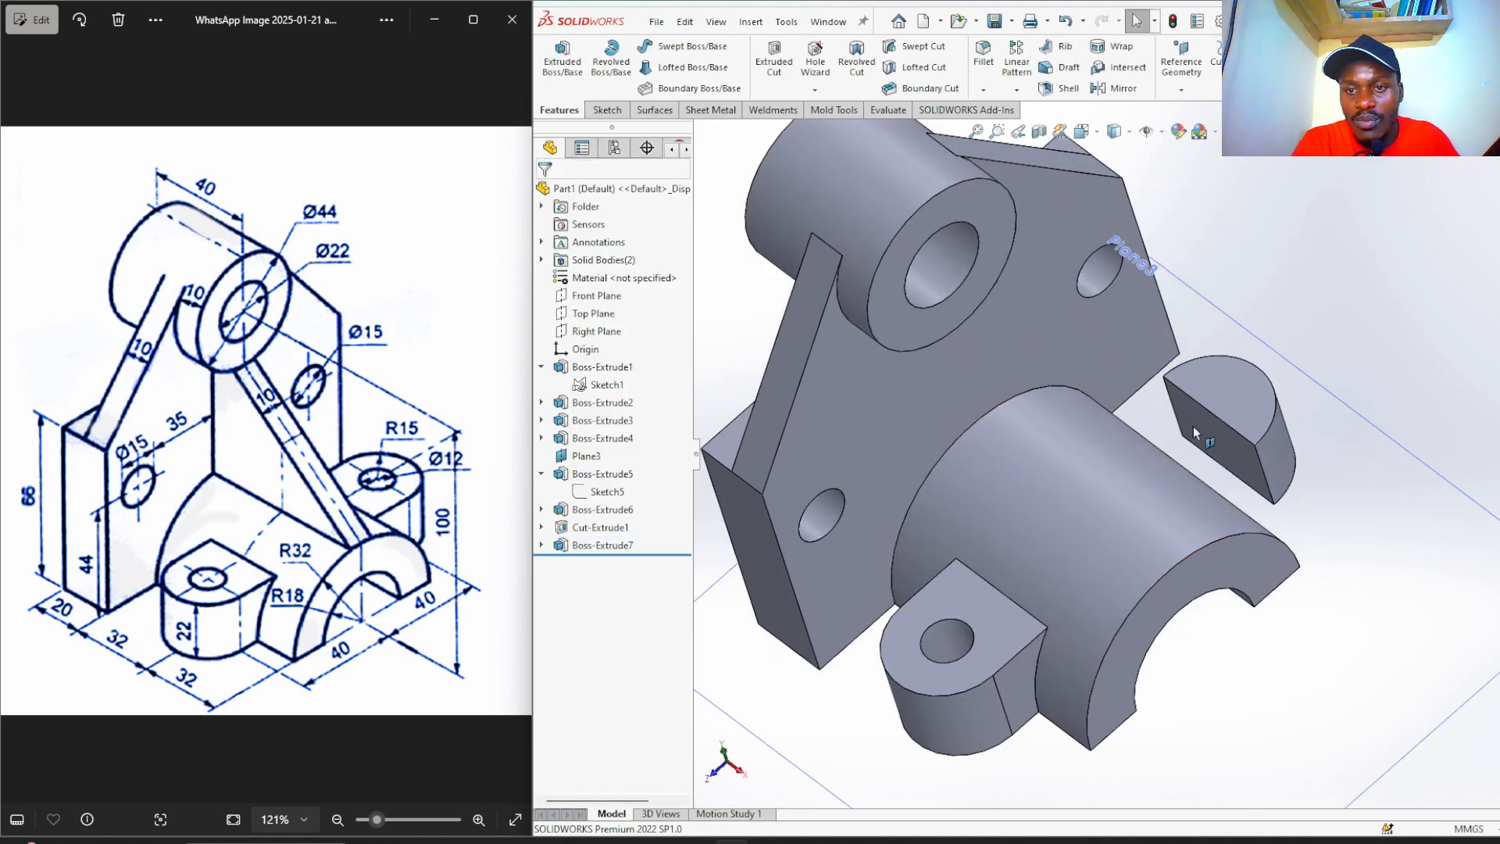
# Sketch on the new lug's half-round end face and convert its edges.
pyautogui.click(1205, 425)
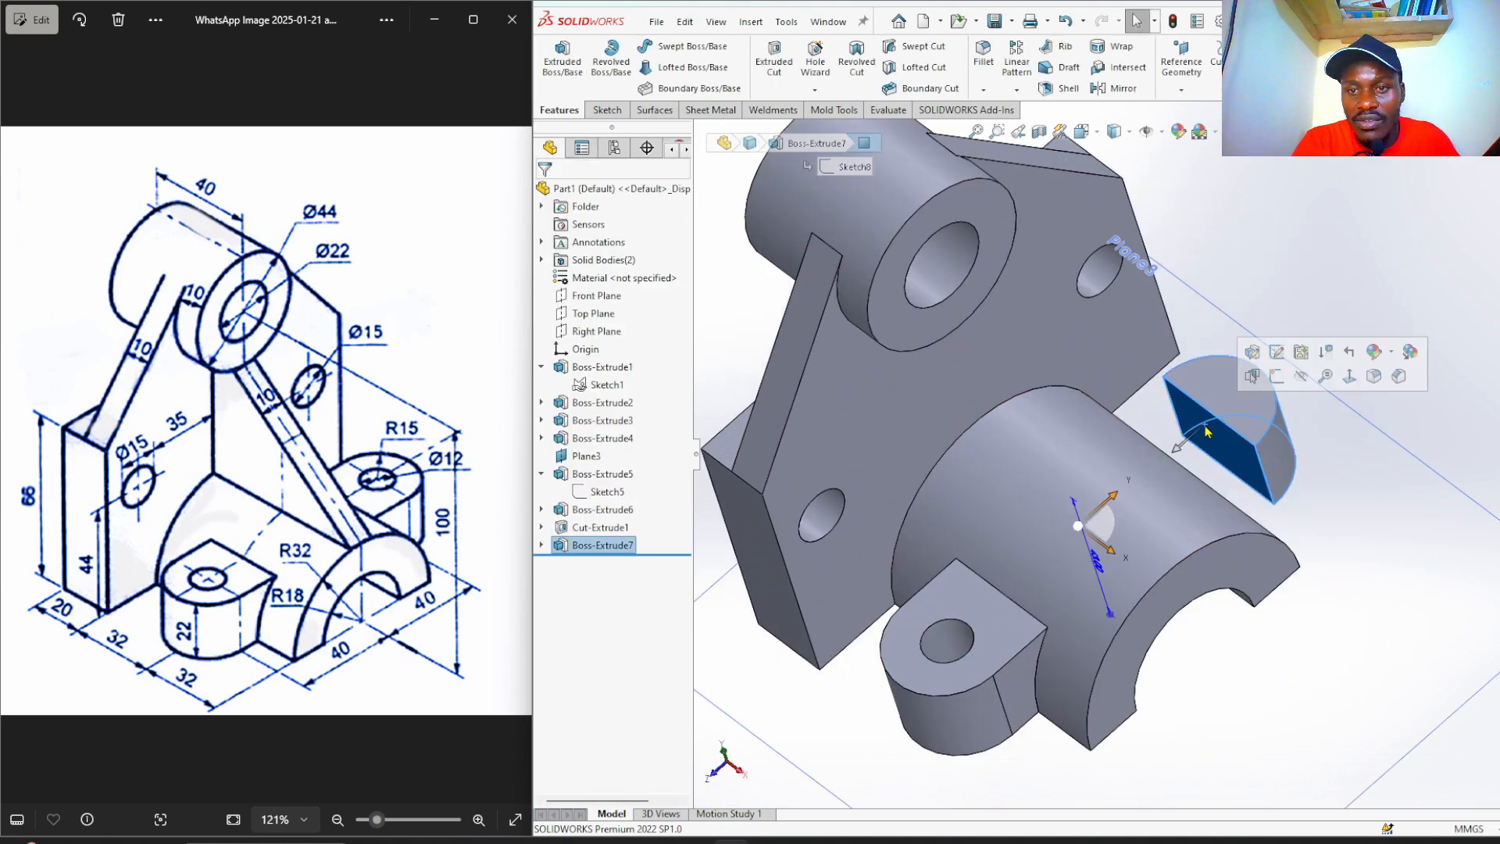
pyautogui.click(1277, 377)
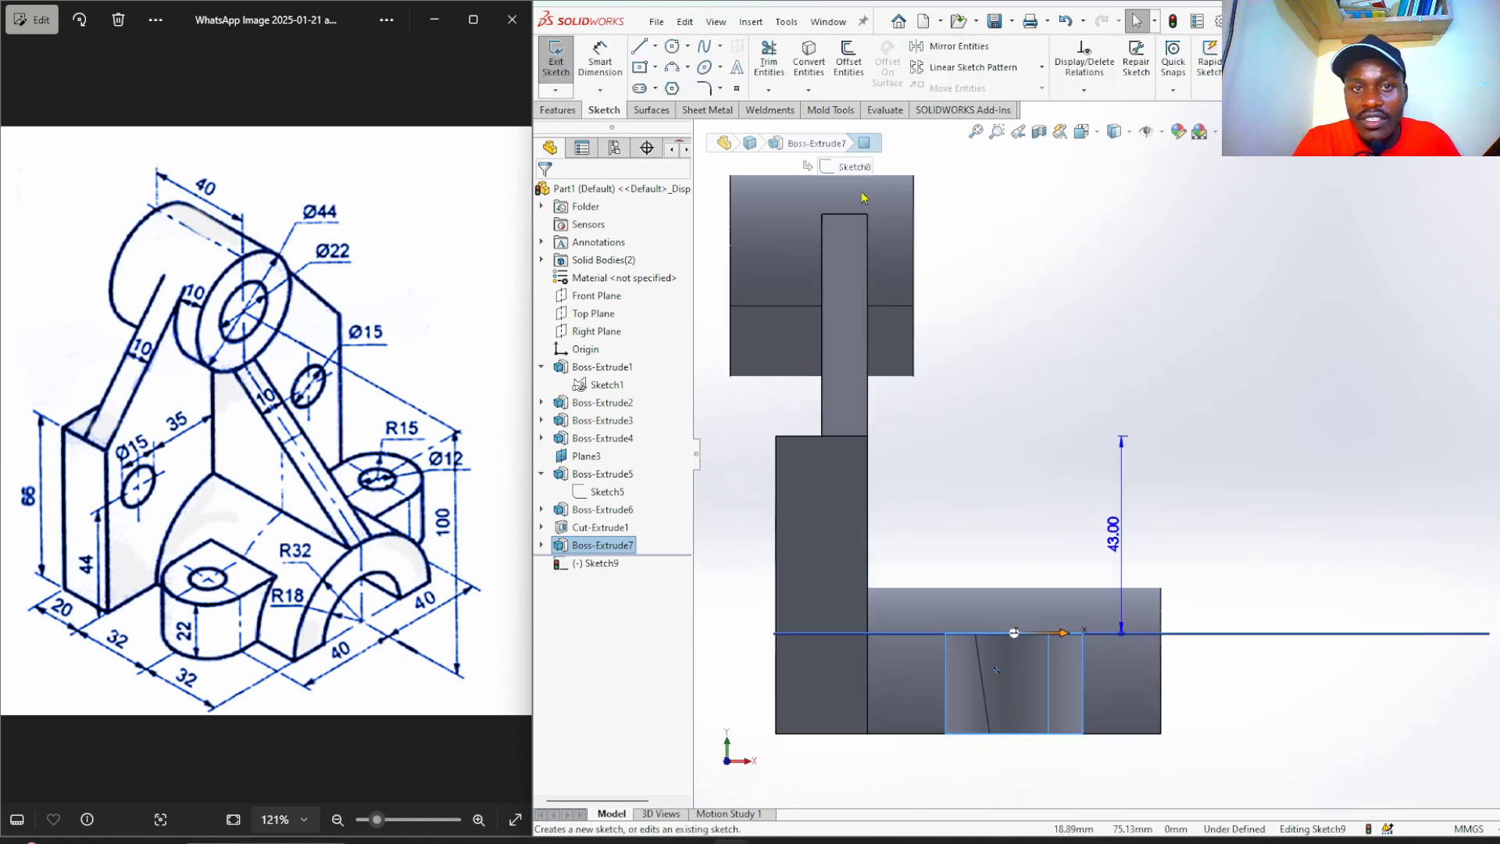
pyautogui.click(810, 61)
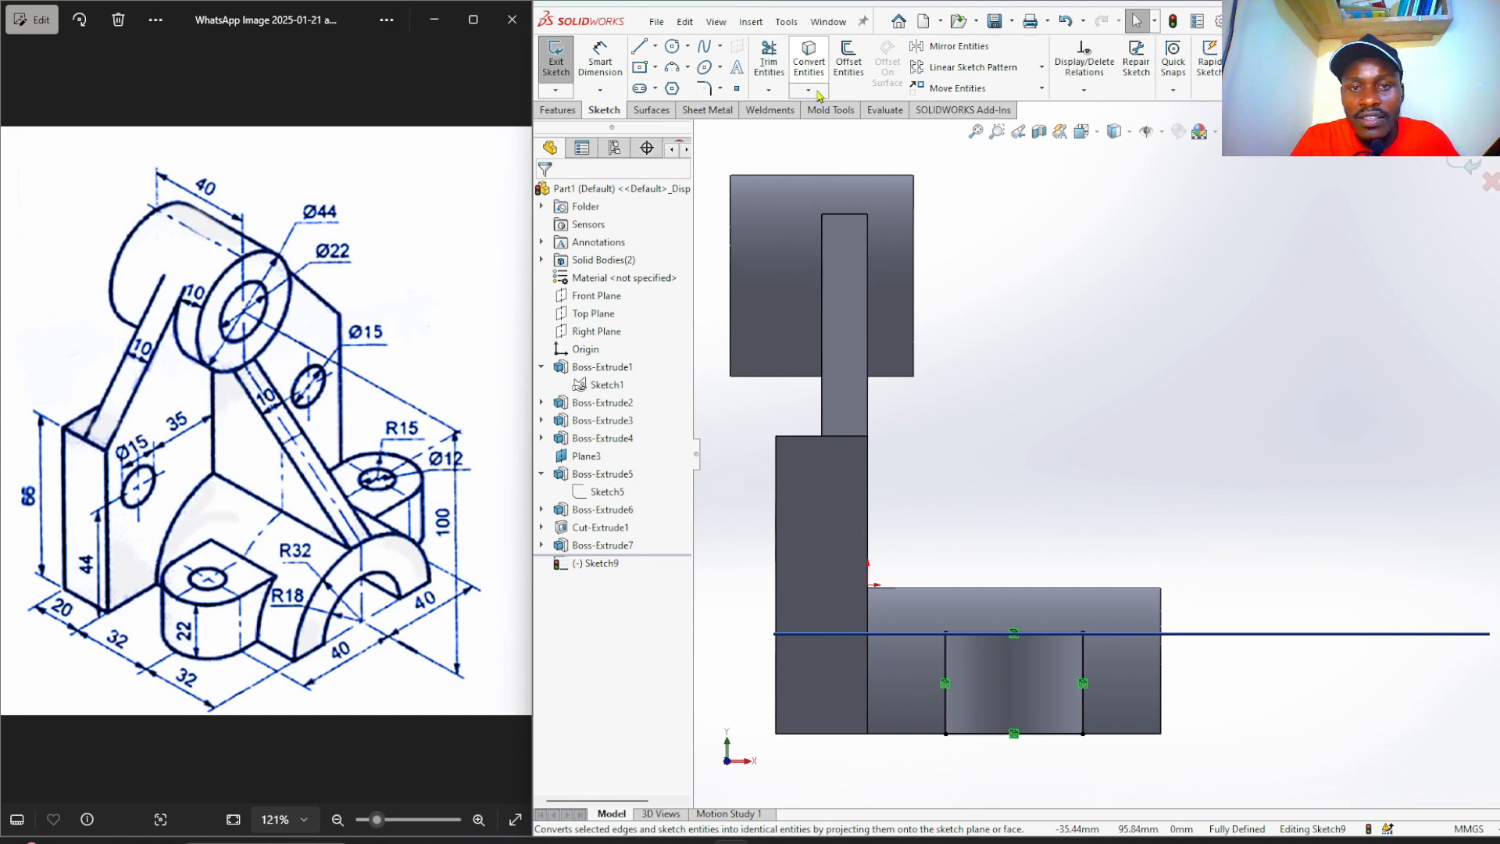
# Extrude that sketch Up To Next as Boss-Extrude8, joining the lug to the half-ring.
pyautogui.click(557, 109)
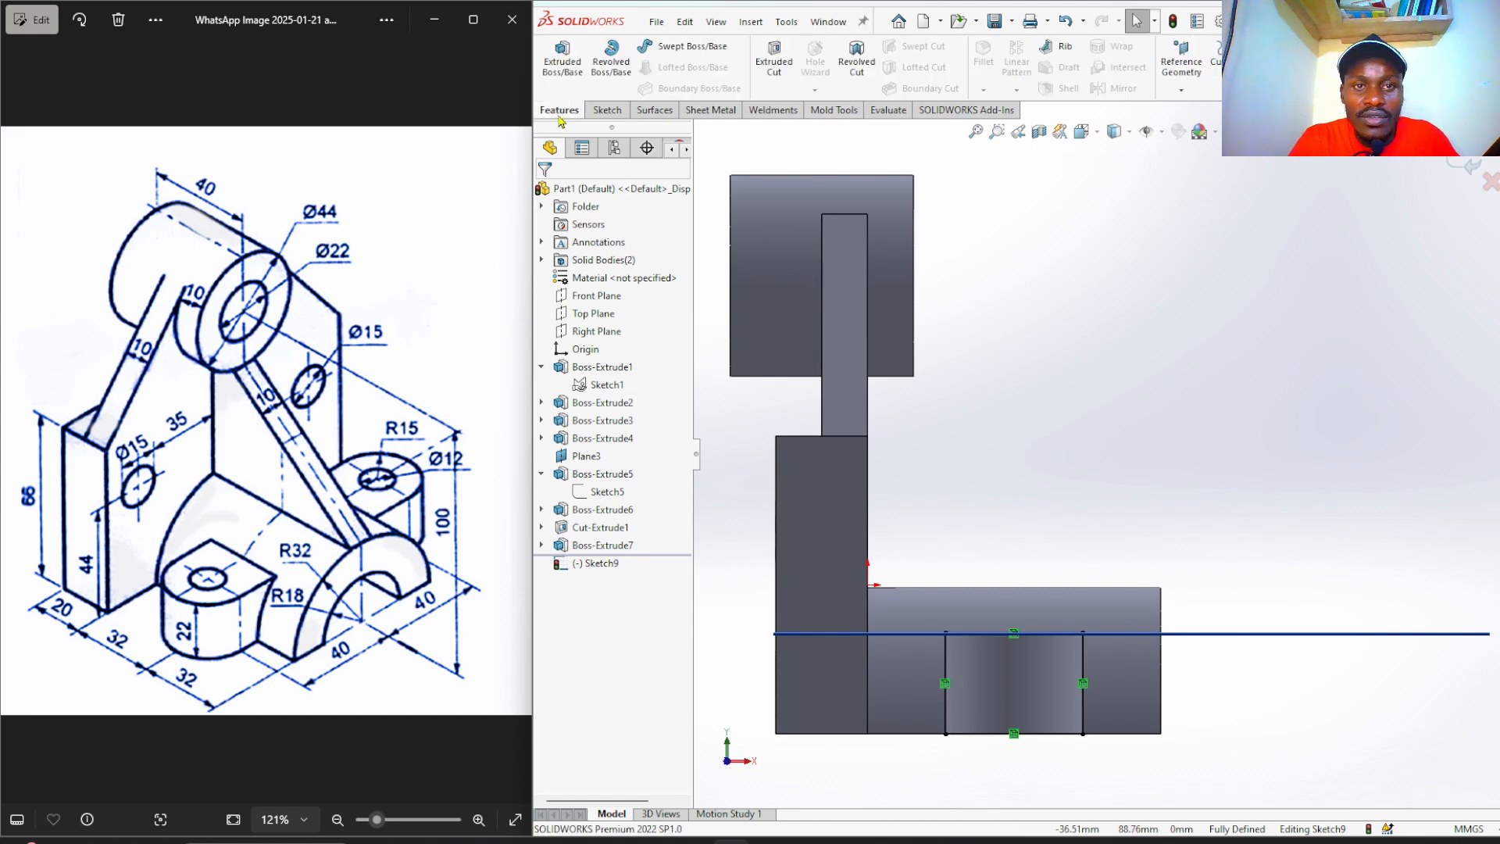
pyautogui.click(561, 64)
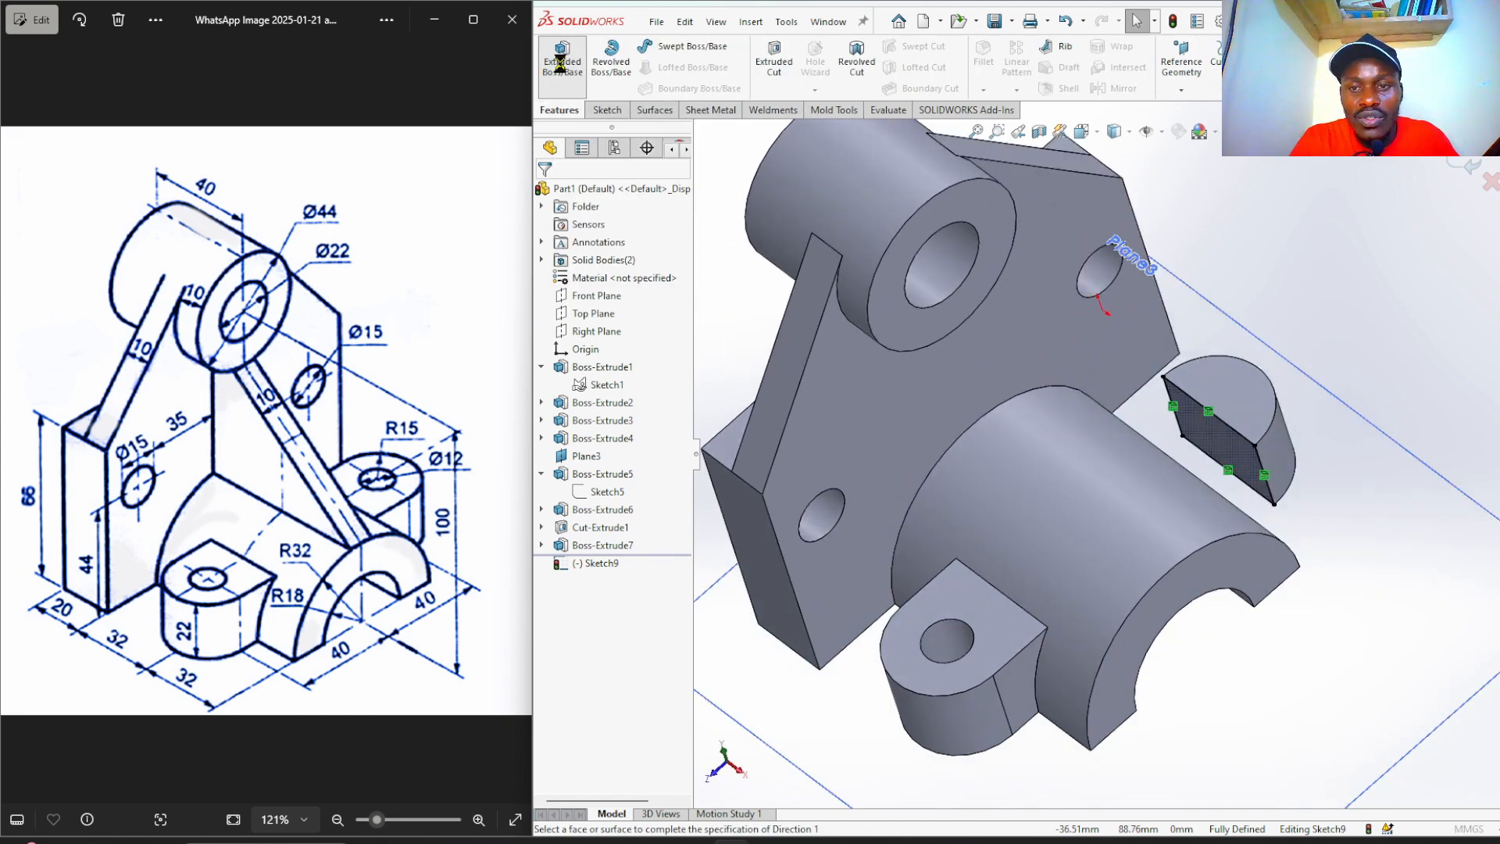
pyautogui.click(613, 292)
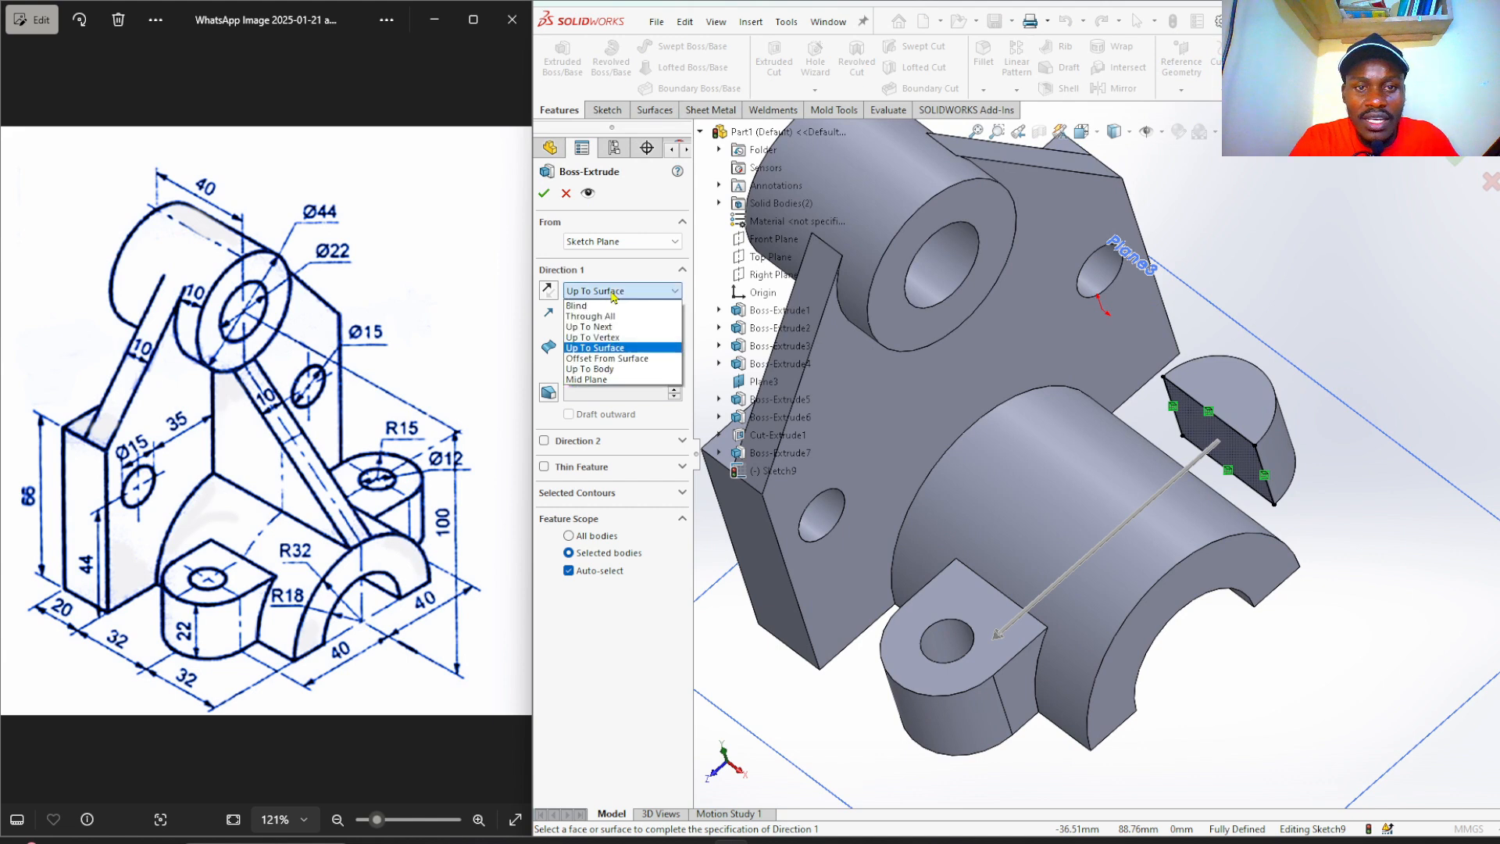
pyautogui.click(639, 327)
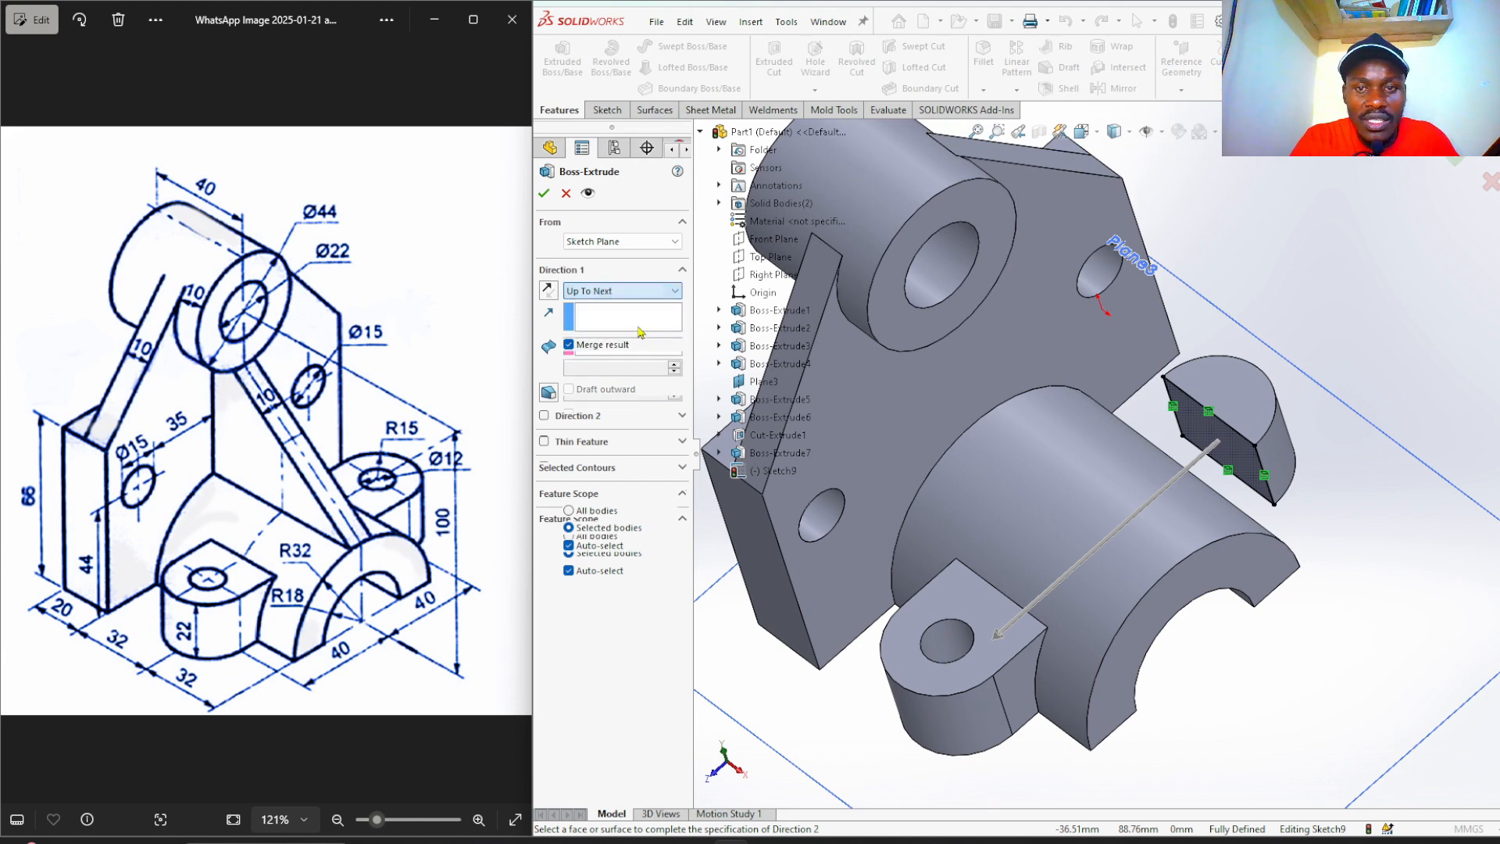
pyautogui.click(541, 193)
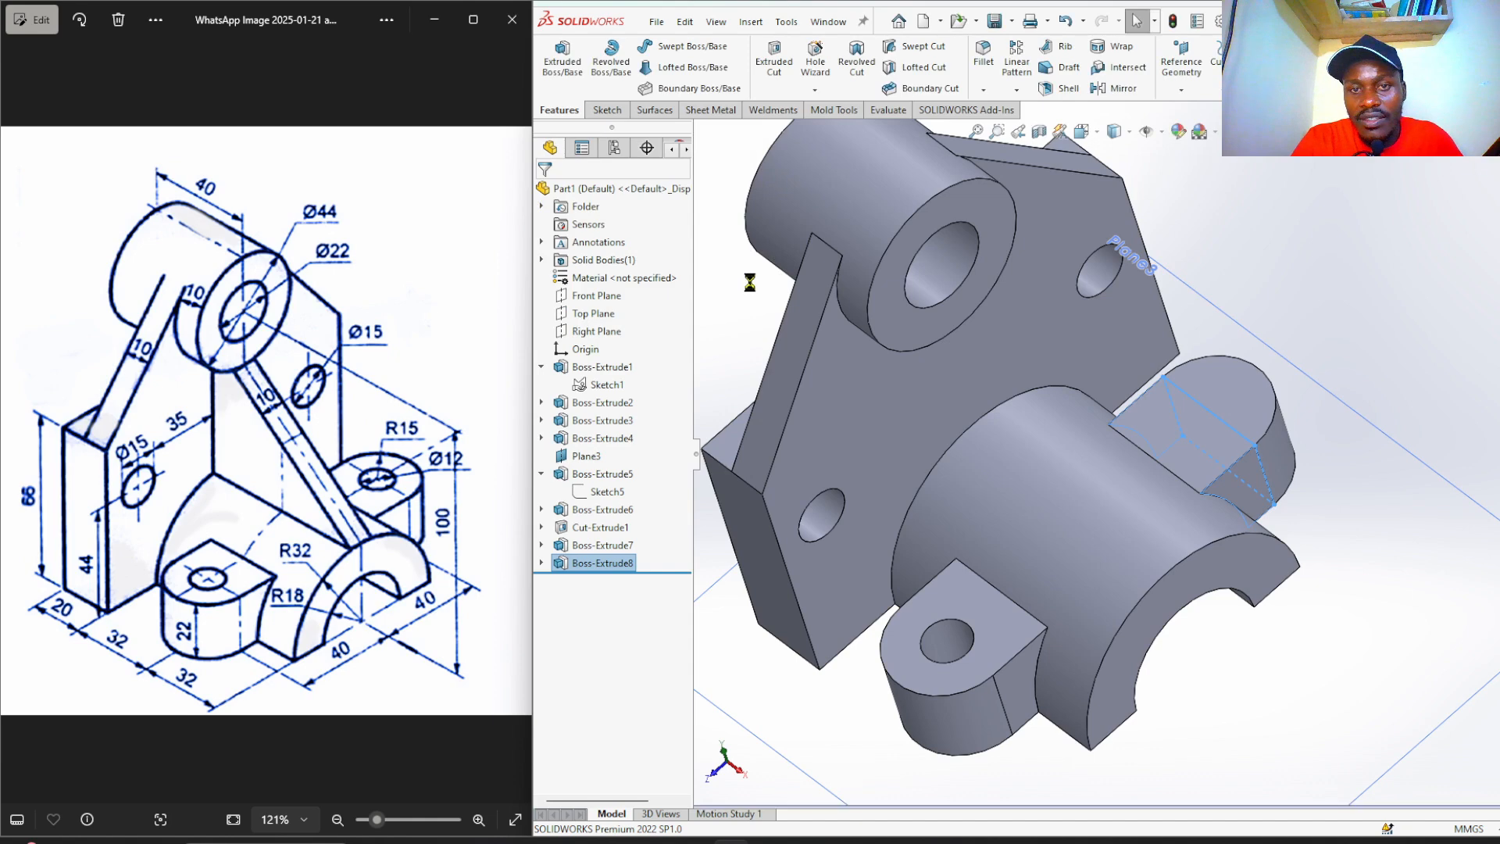
pyautogui.scroll(3, 816, 309)
pyautogui.scroll(-3, 1047, 528)
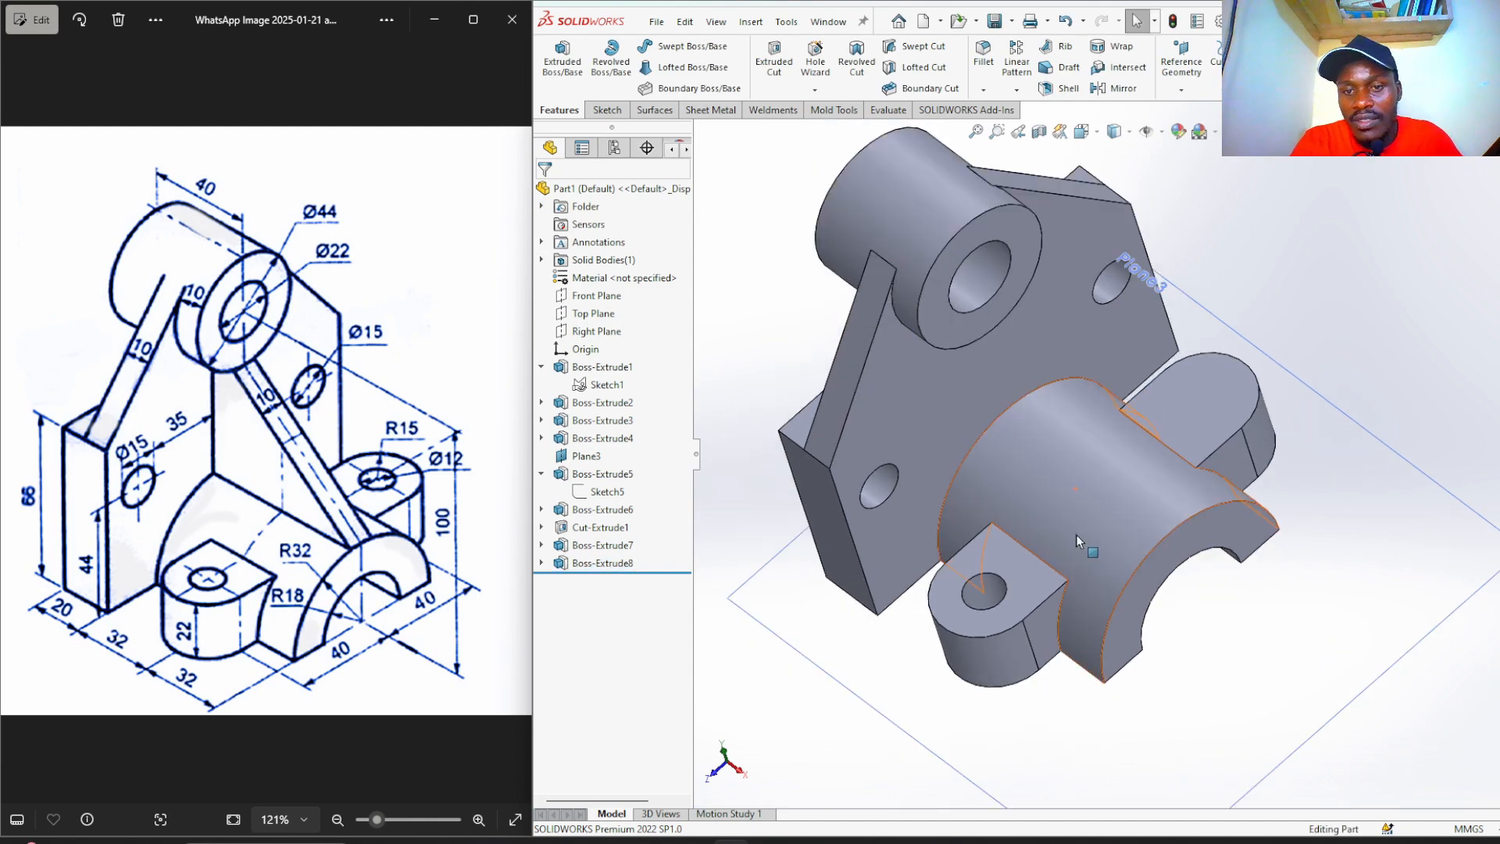
# On the right lug's top face, sketch a Ø12 circle centred on its rounded end.
pyautogui.click(1229, 383)
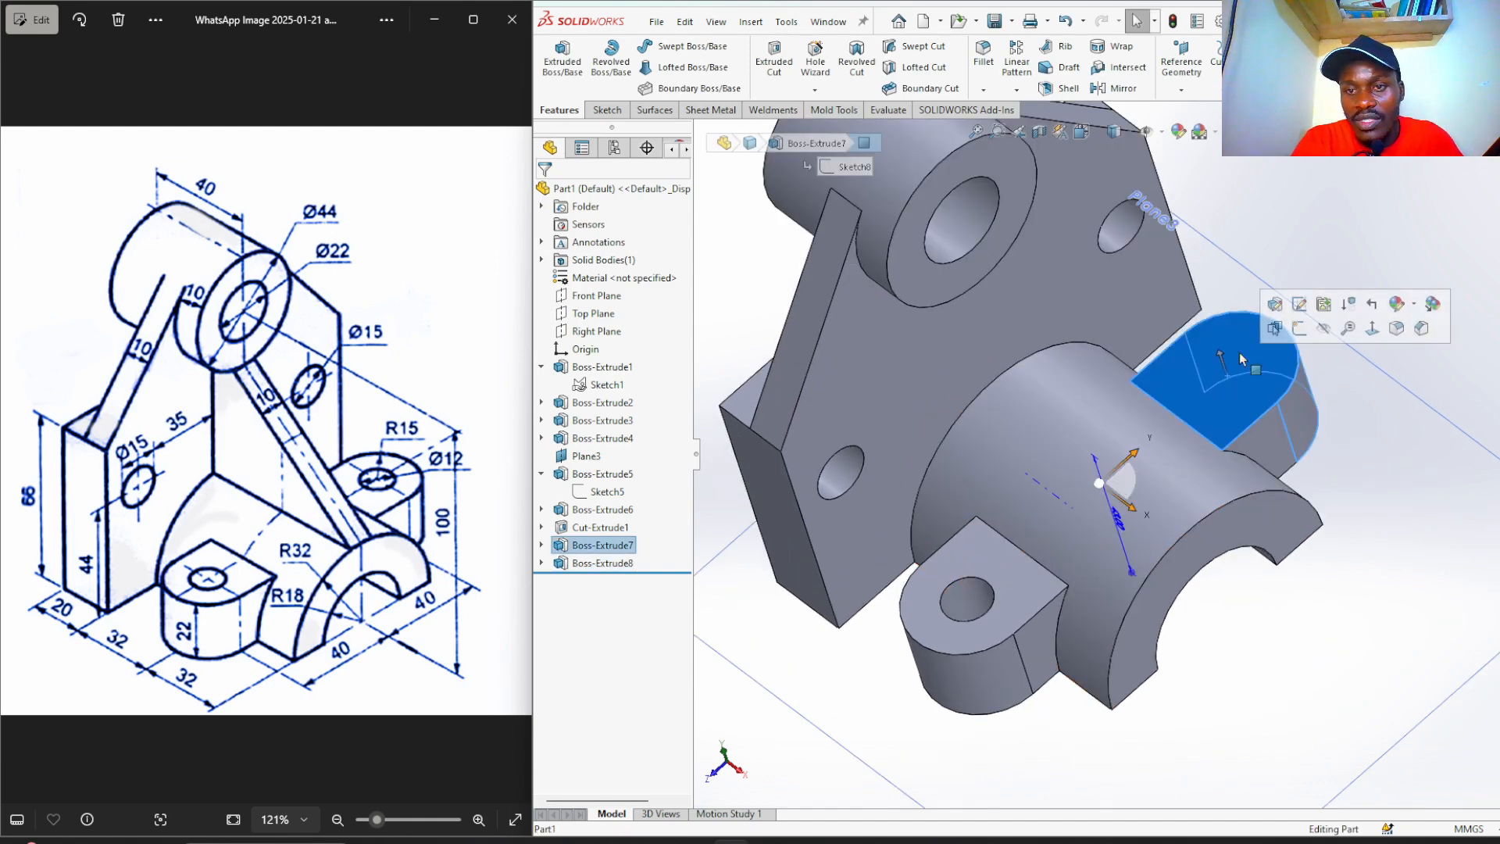
pyautogui.click(1298, 329)
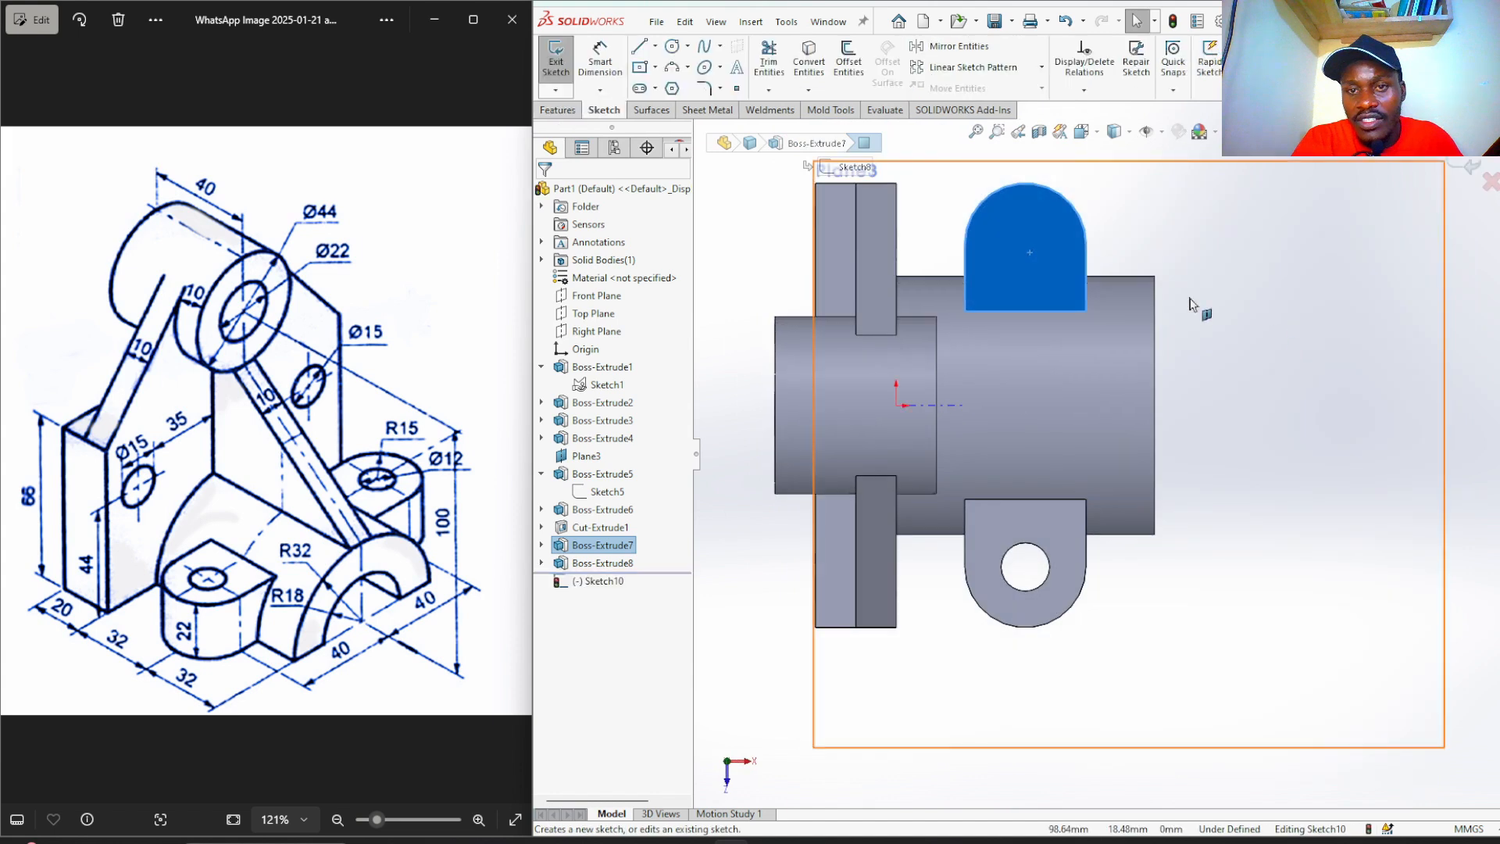
pyautogui.scroll(-2, 1052, 207)
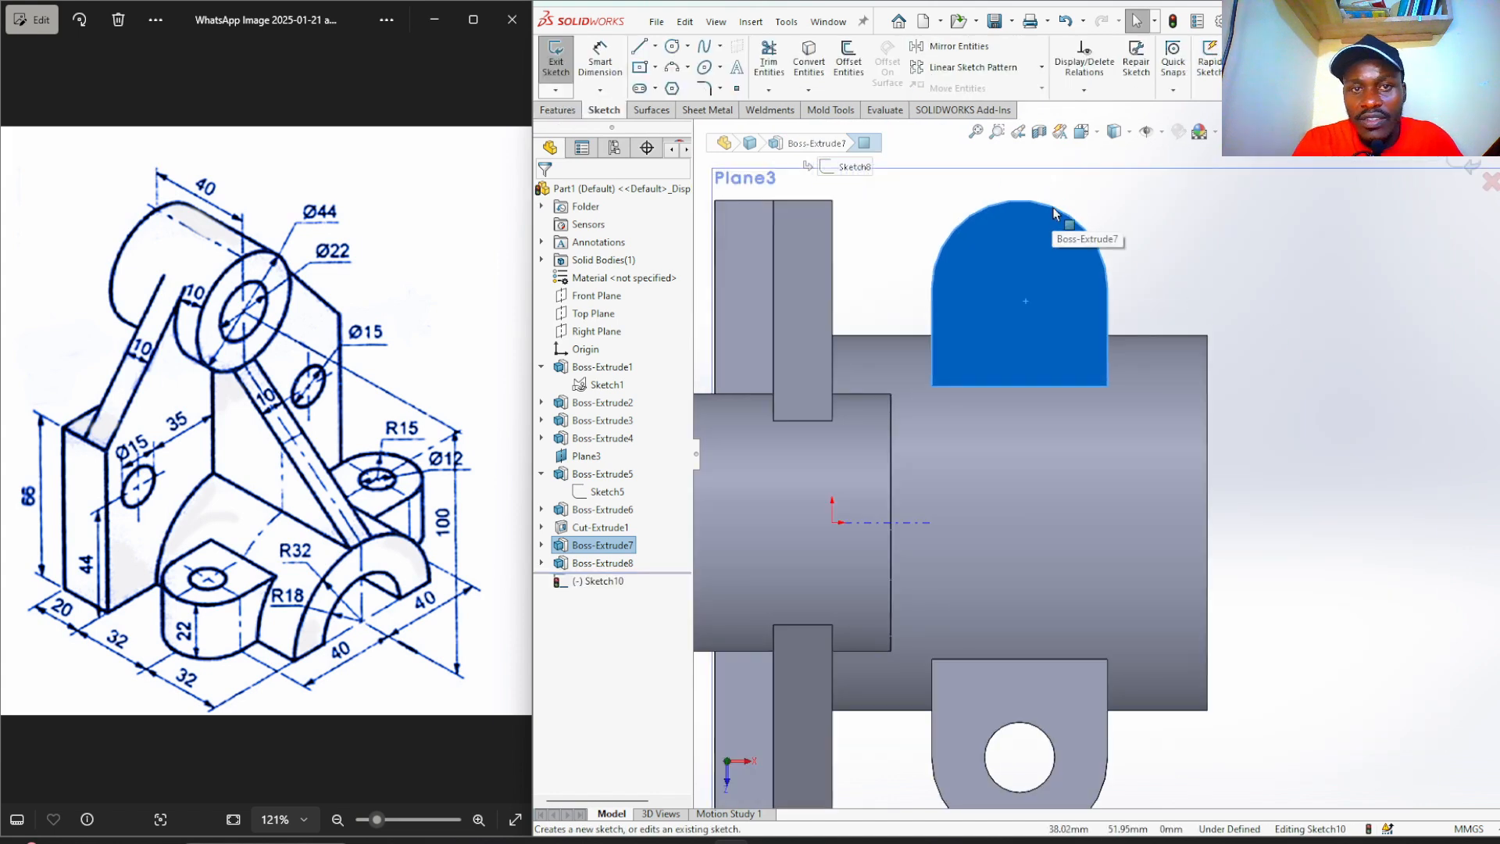
pyautogui.click(672, 48)
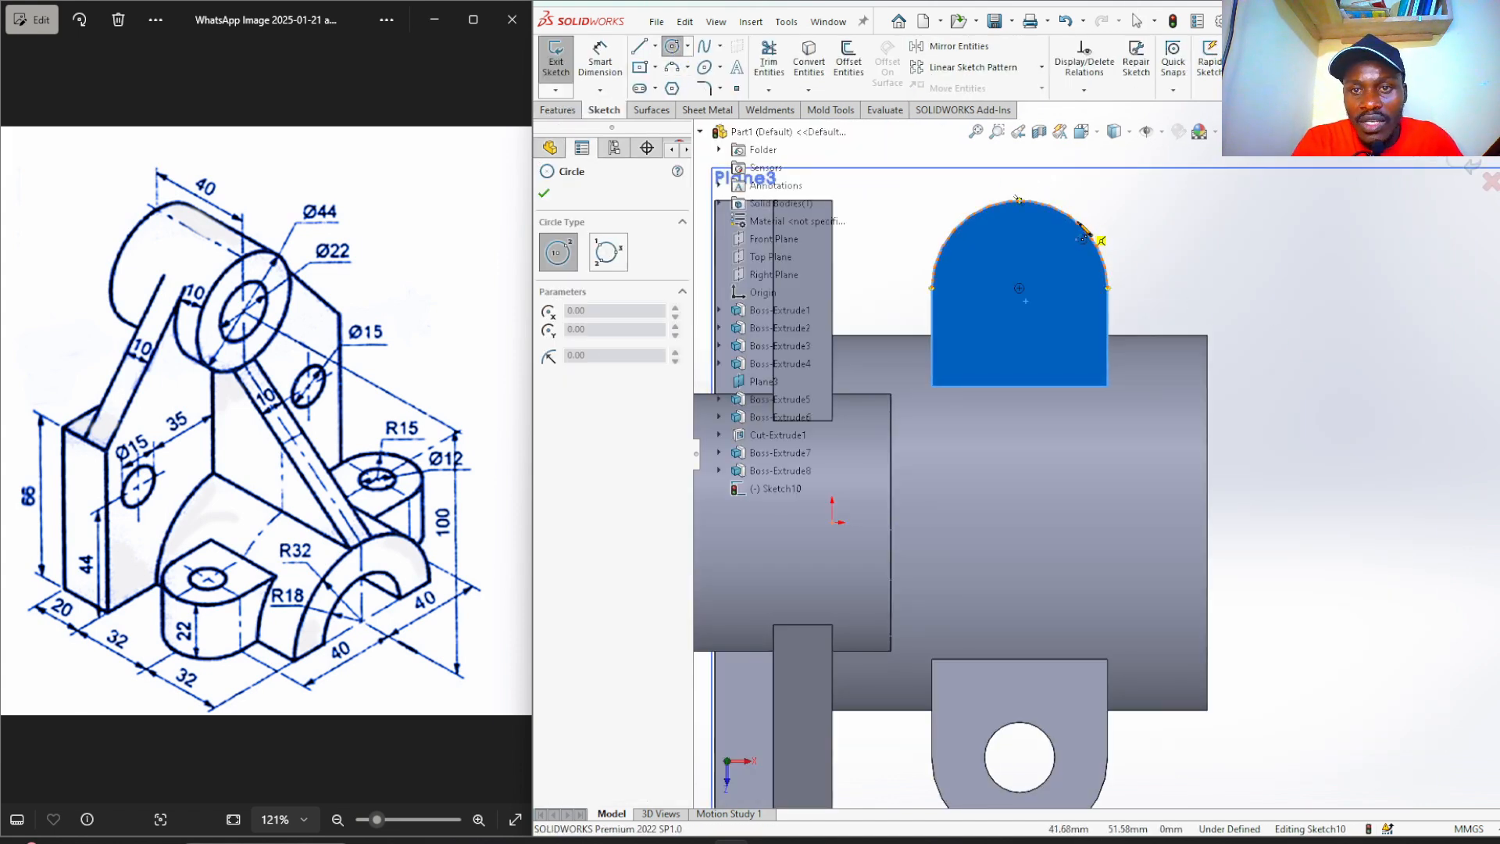
pyautogui.click(1019, 288)
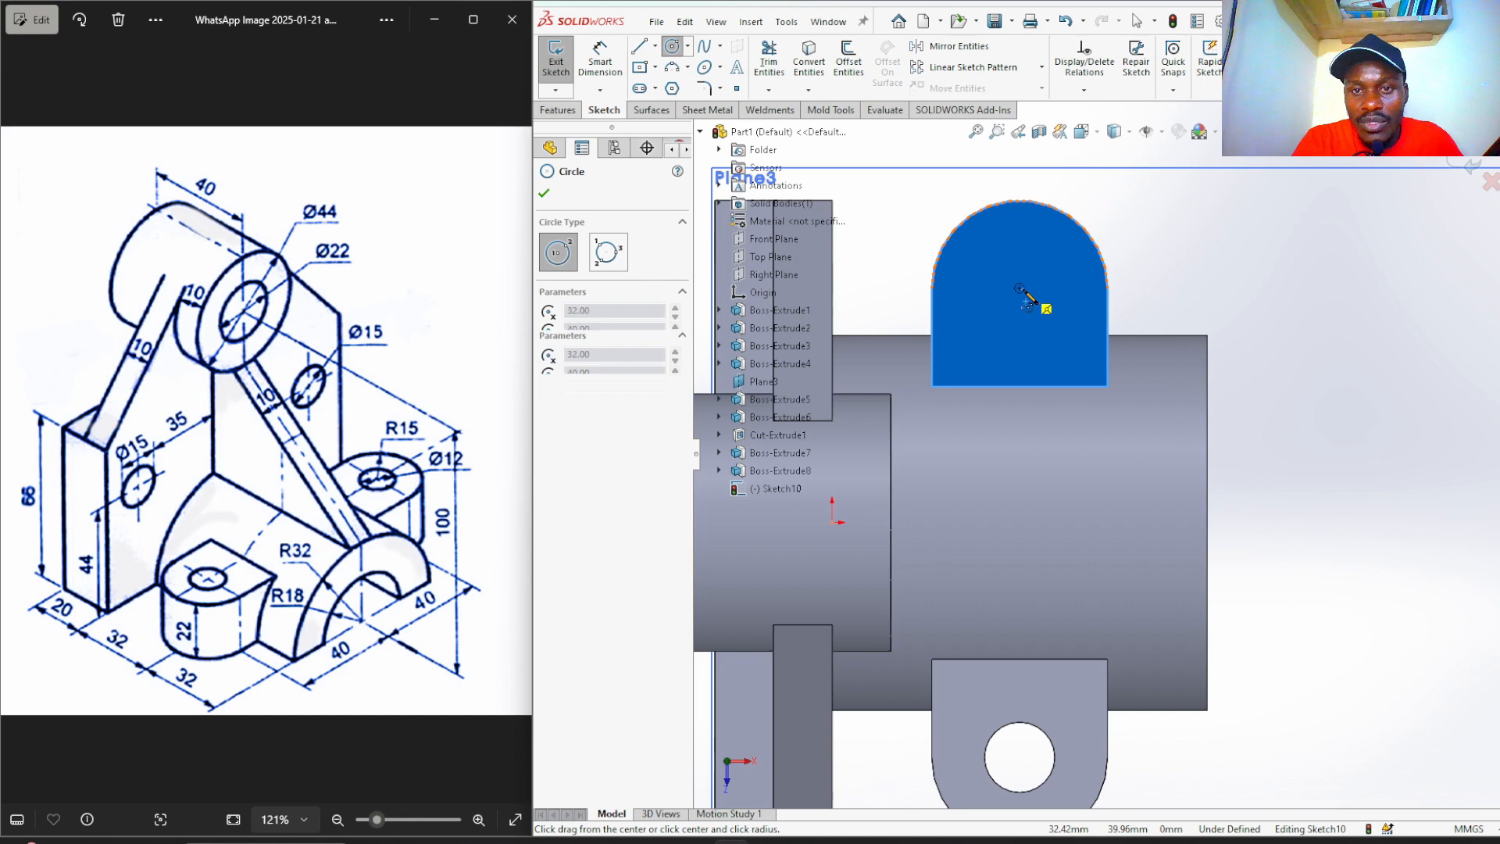
pyautogui.click(1053, 255)
pyautogui.moveTo(1170, 282); pyautogui.dragTo(1100, 291, button='right')
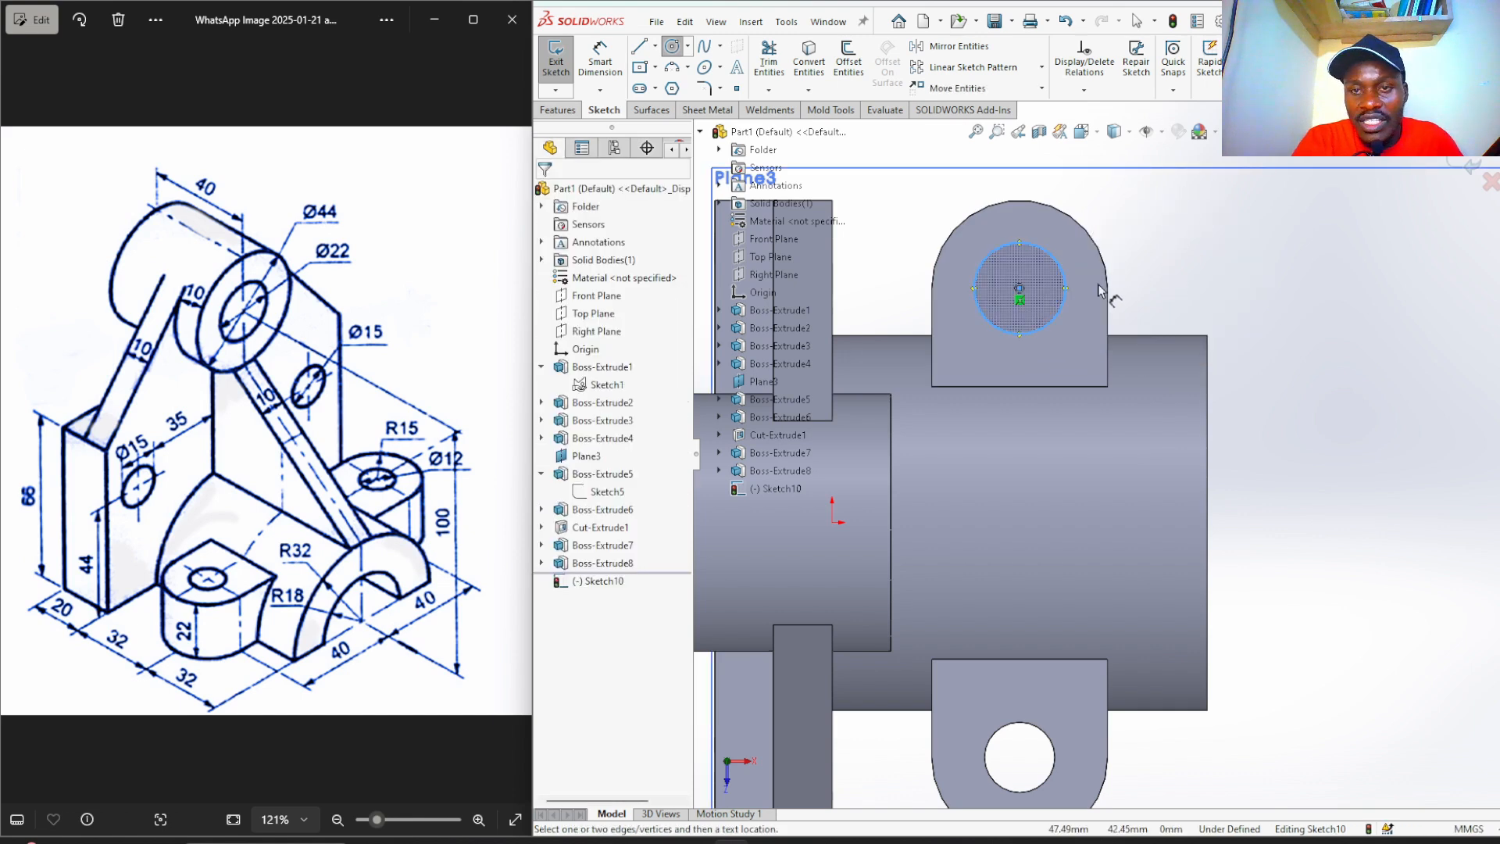
pyautogui.click(1063, 316)
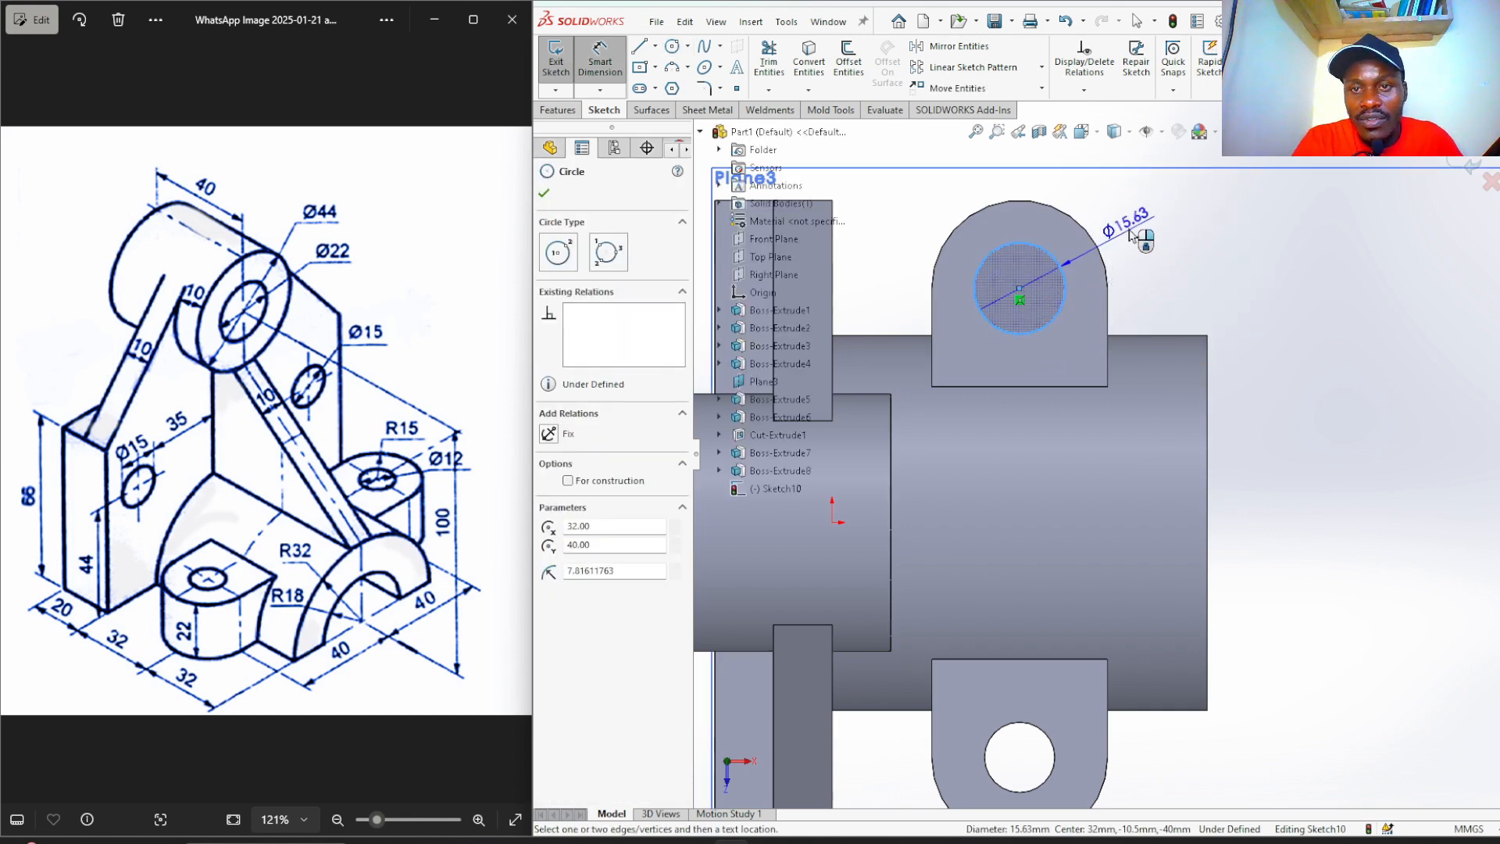
pyautogui.click(1129, 239)
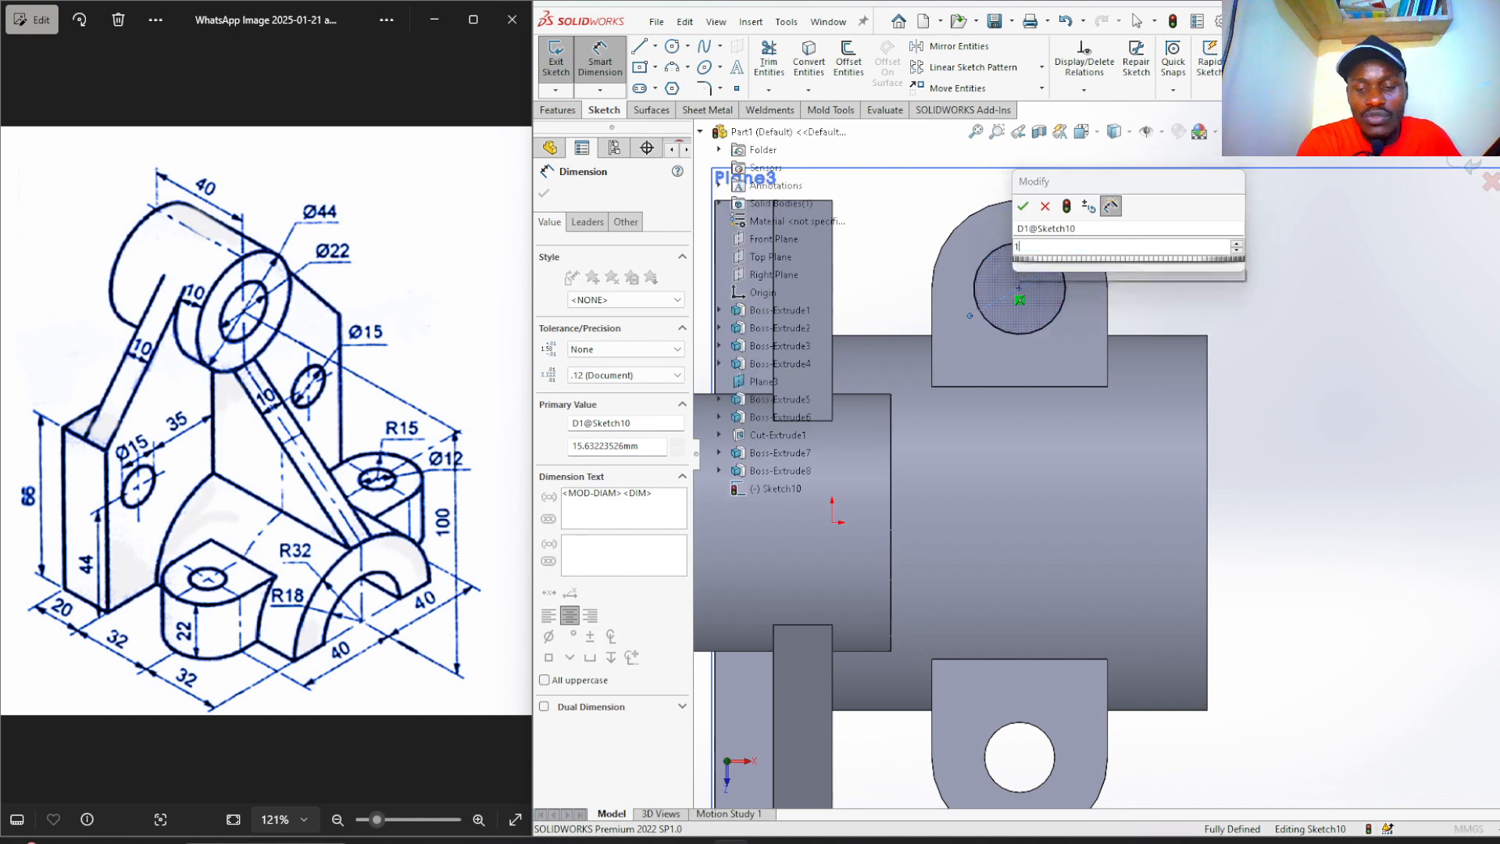
pyautogui.press('Return')
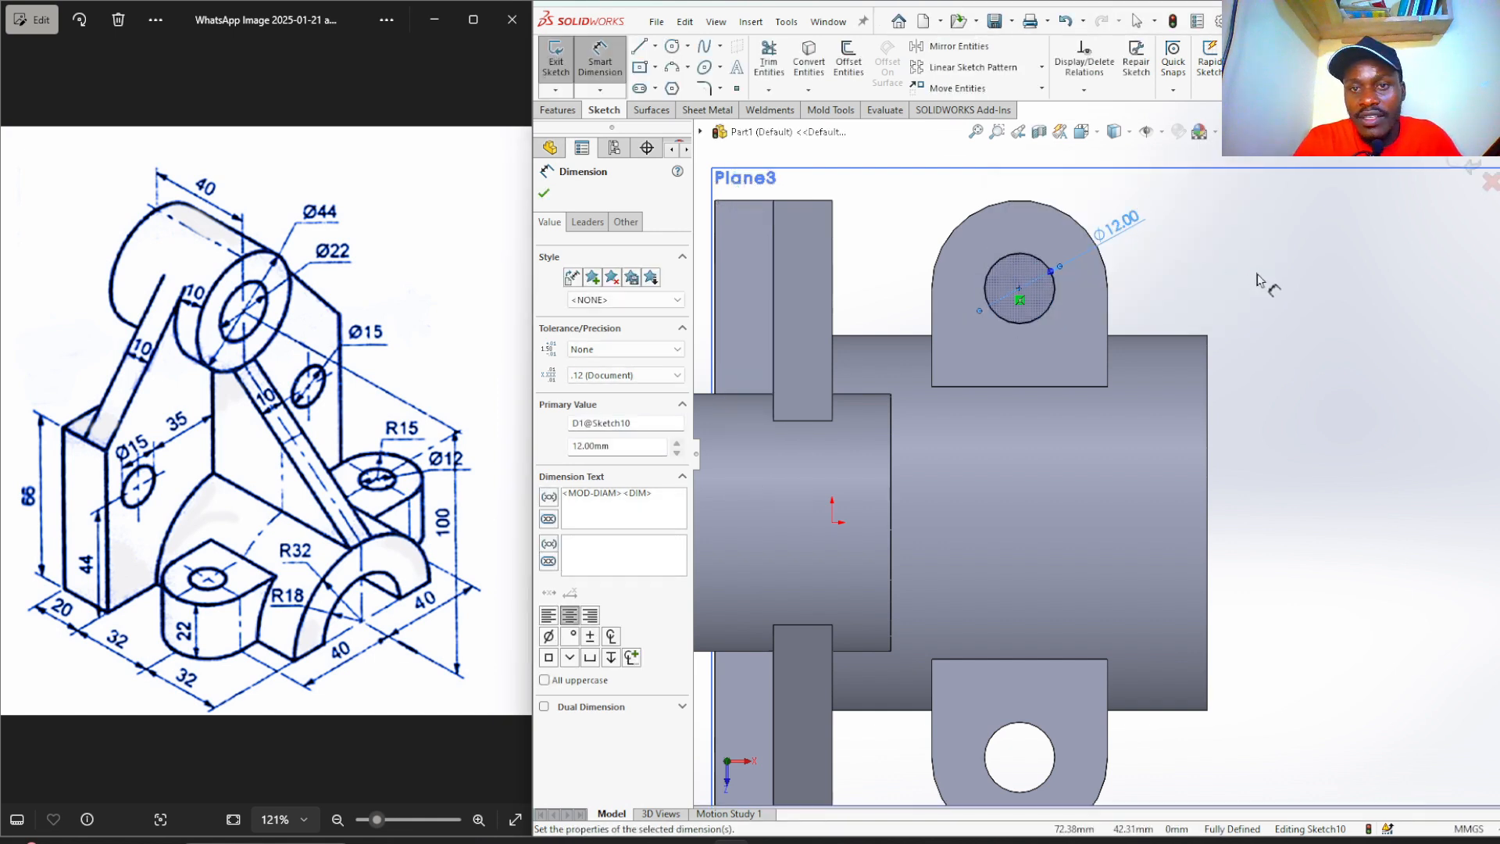
pyautogui.click(1256, 275)
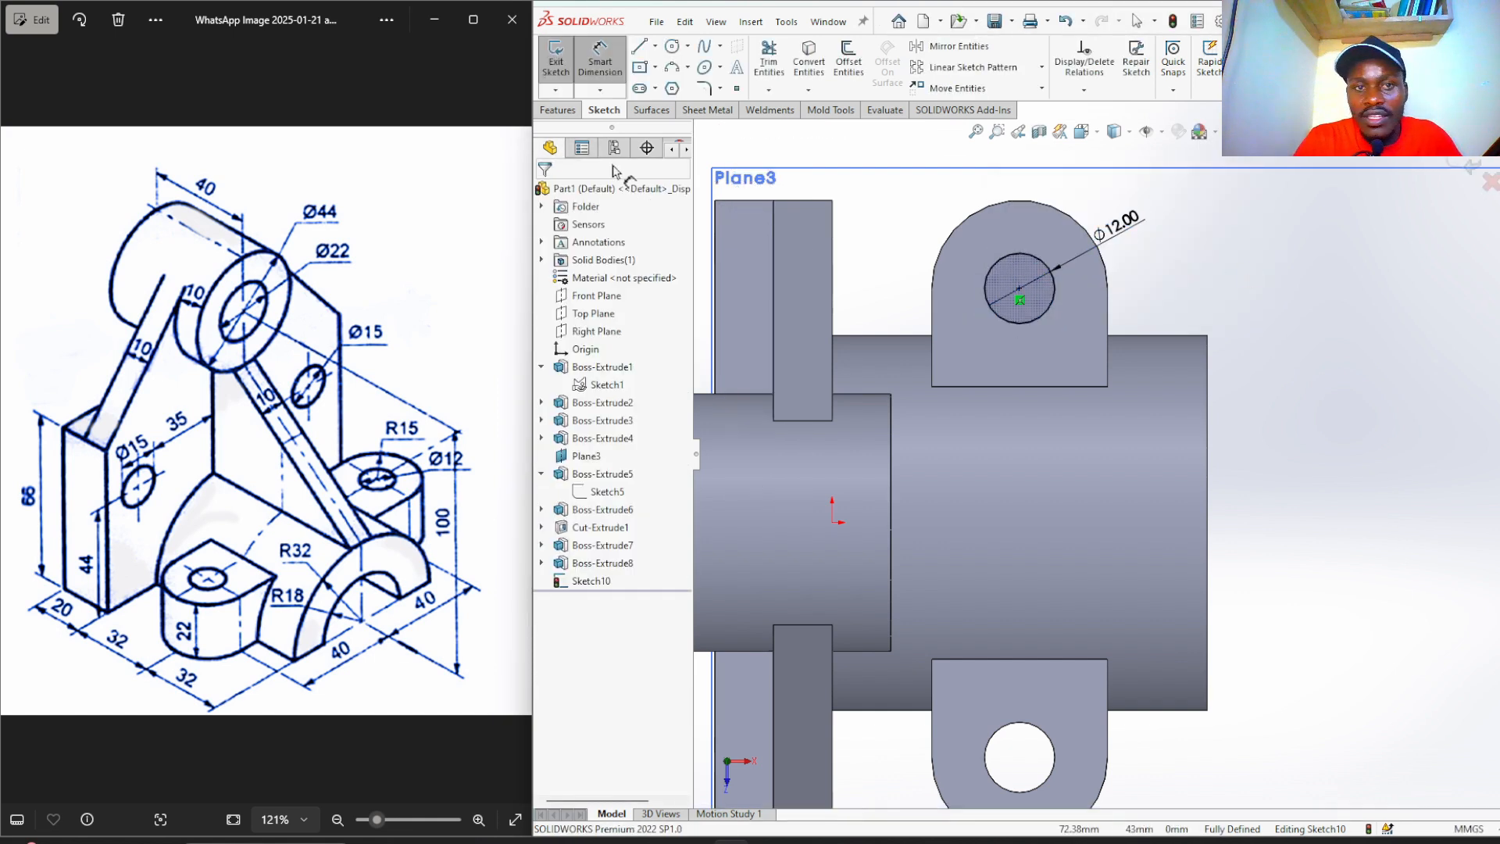
# Cut the circle Through All as Cut-Extrude2 and fit the part in view.
pyautogui.click(560, 111)
pyautogui.click(775, 62)
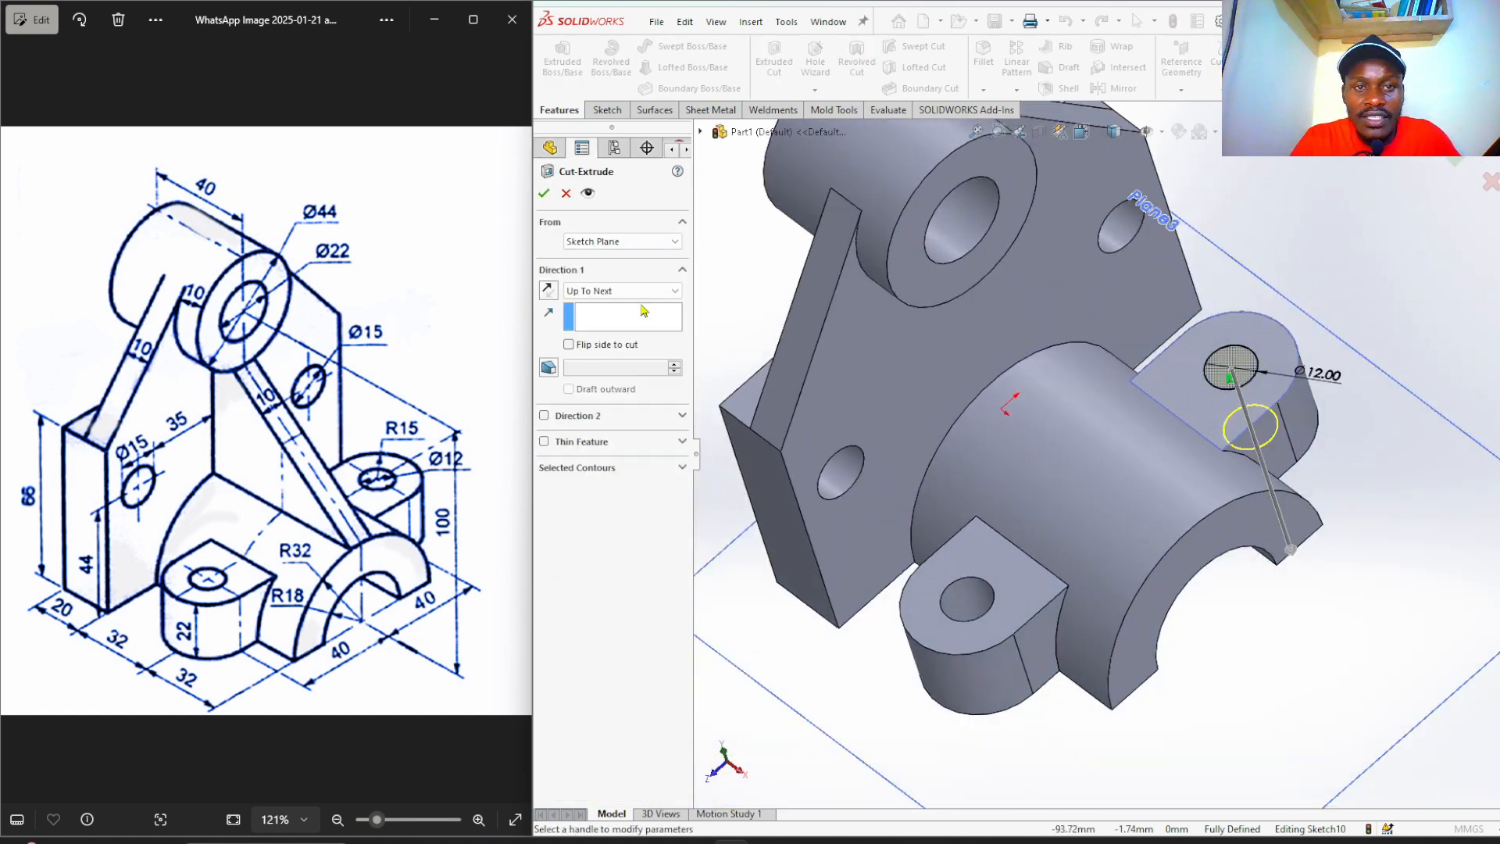
pyautogui.click(634, 292)
pyautogui.click(643, 317)
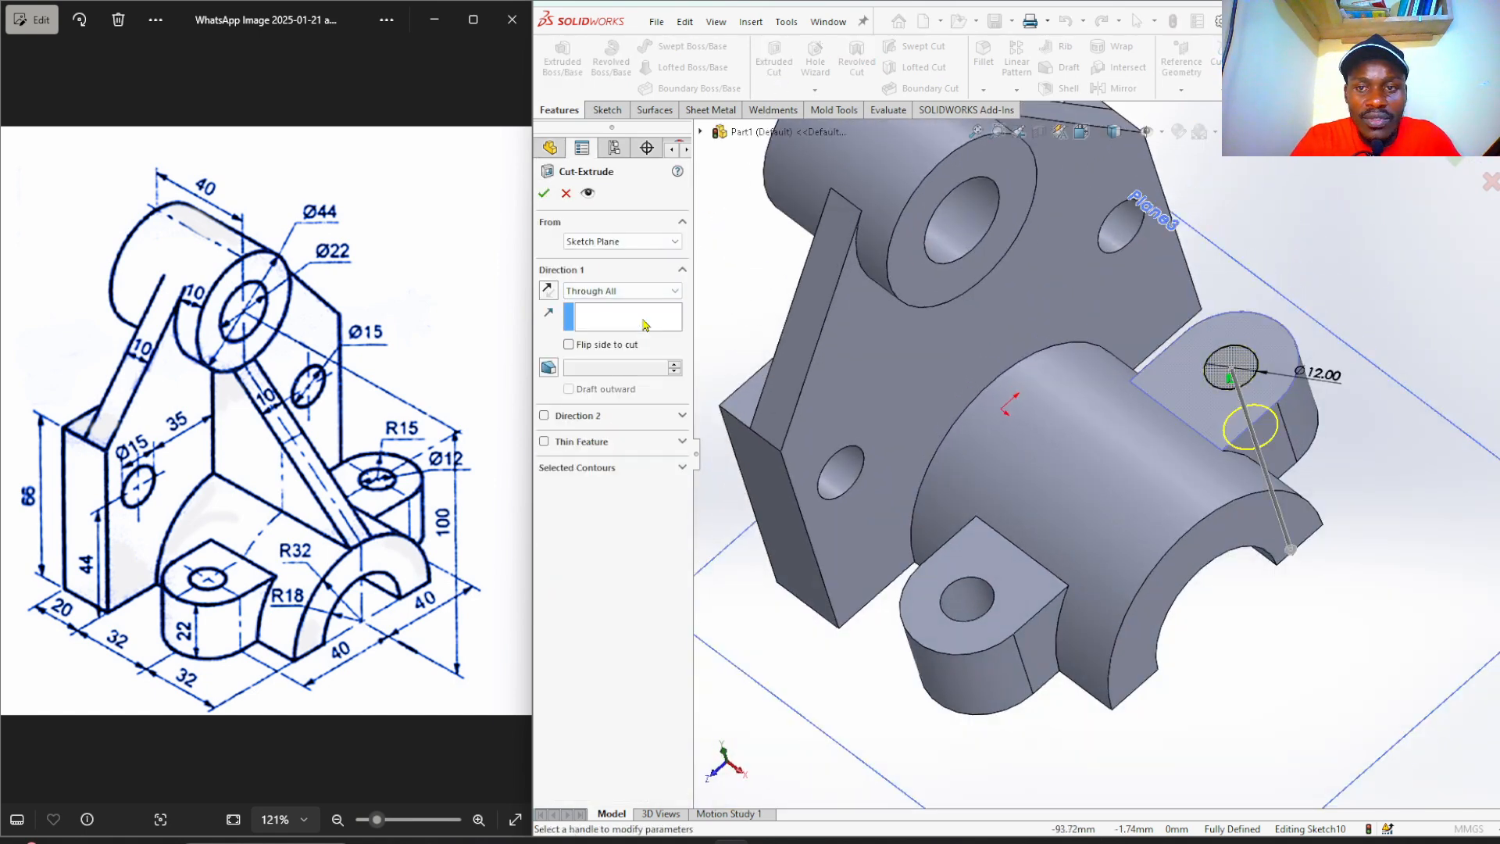
pyautogui.click(544, 194)
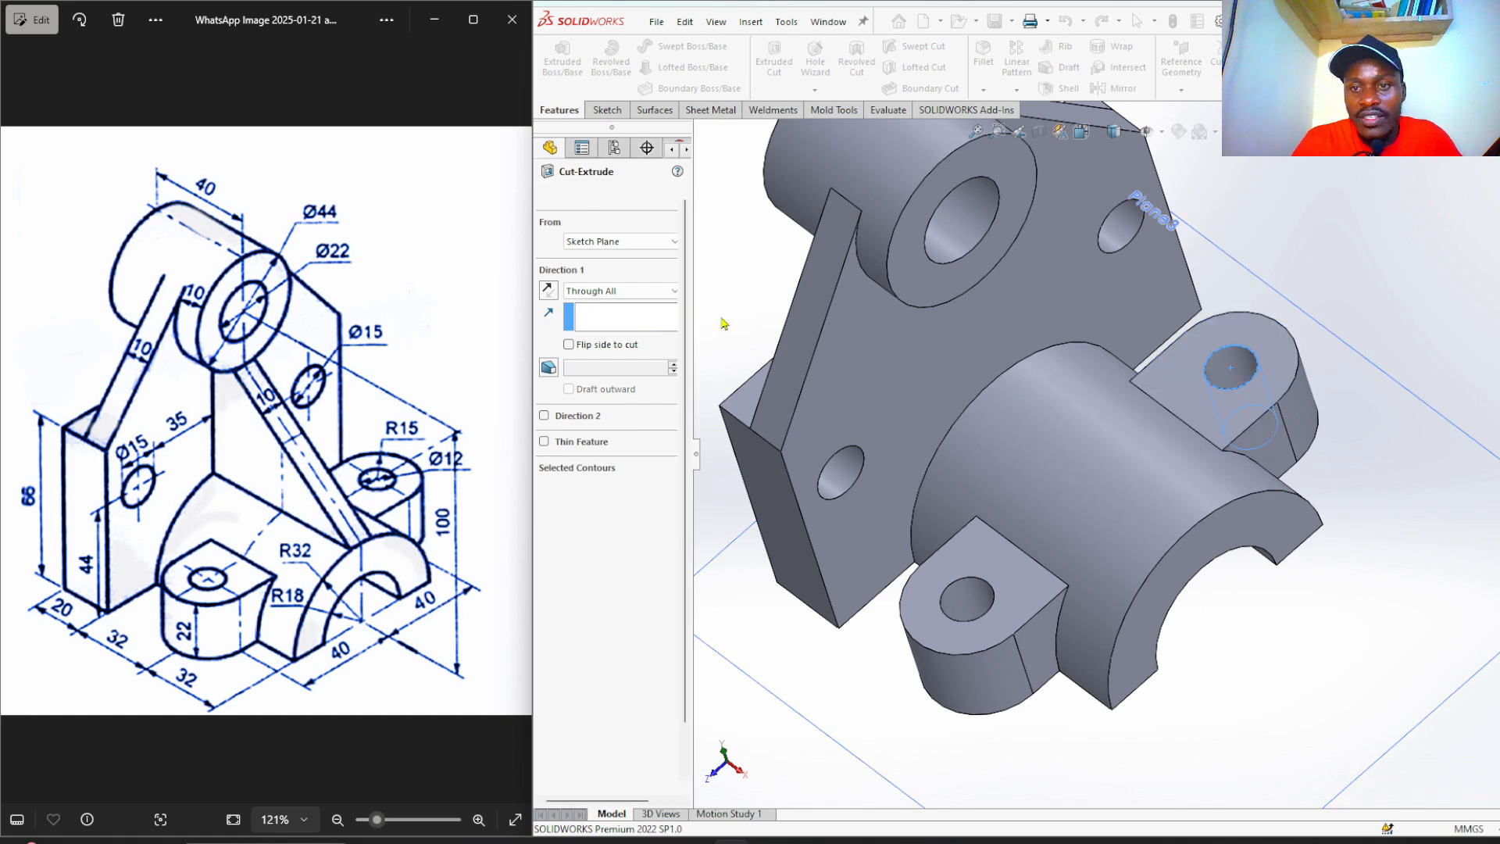
pyautogui.press('f')
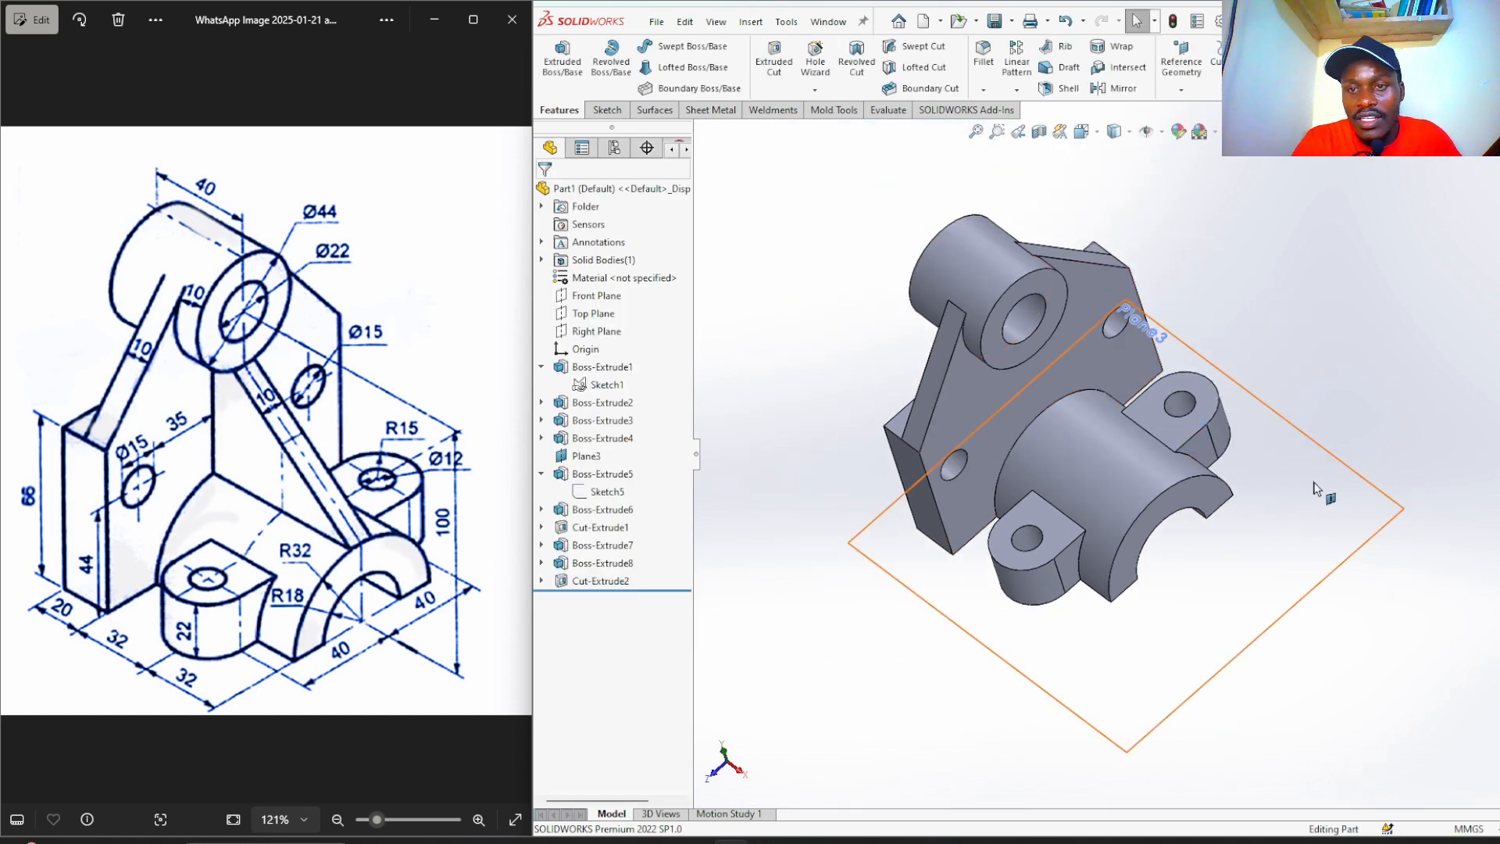
# Switch to the isometric view and hide Plane3 so only the bracket shows.
pyautogui.hotkey('ctrl', '7')
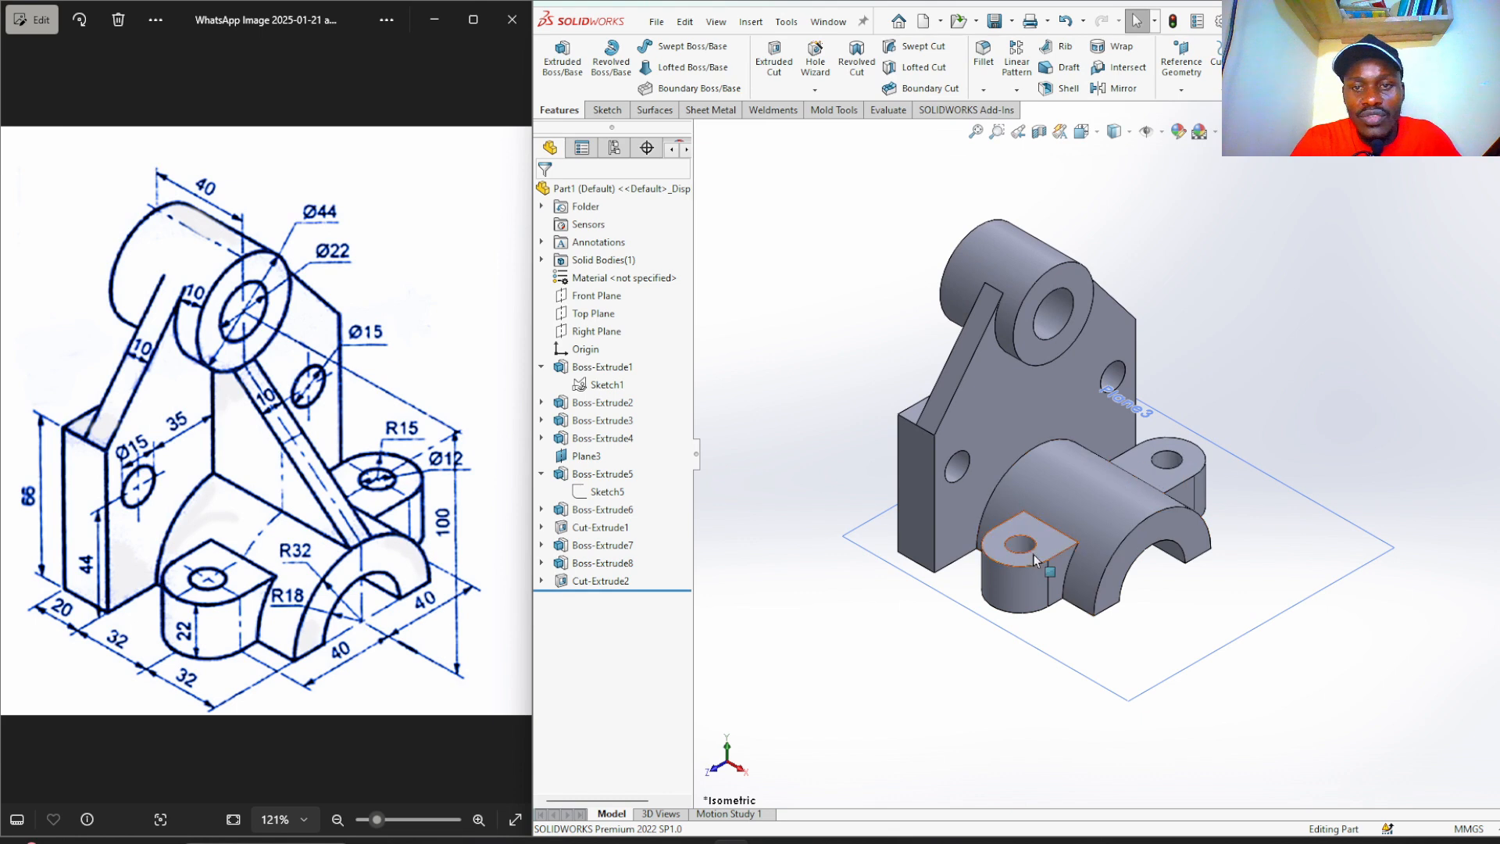
pyautogui.click(1308, 507)
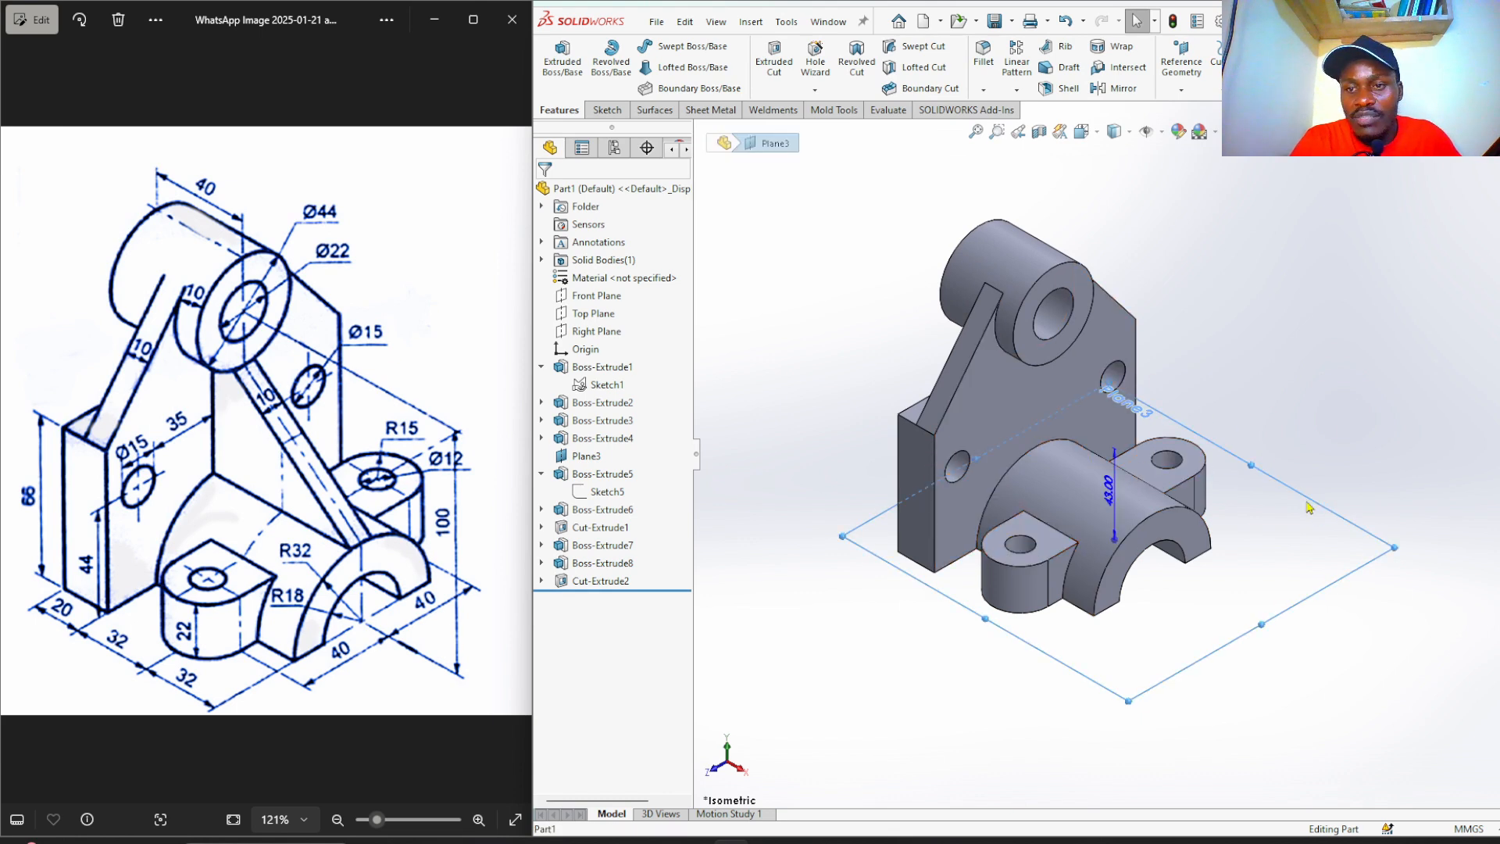
pyautogui.click(1406, 461)
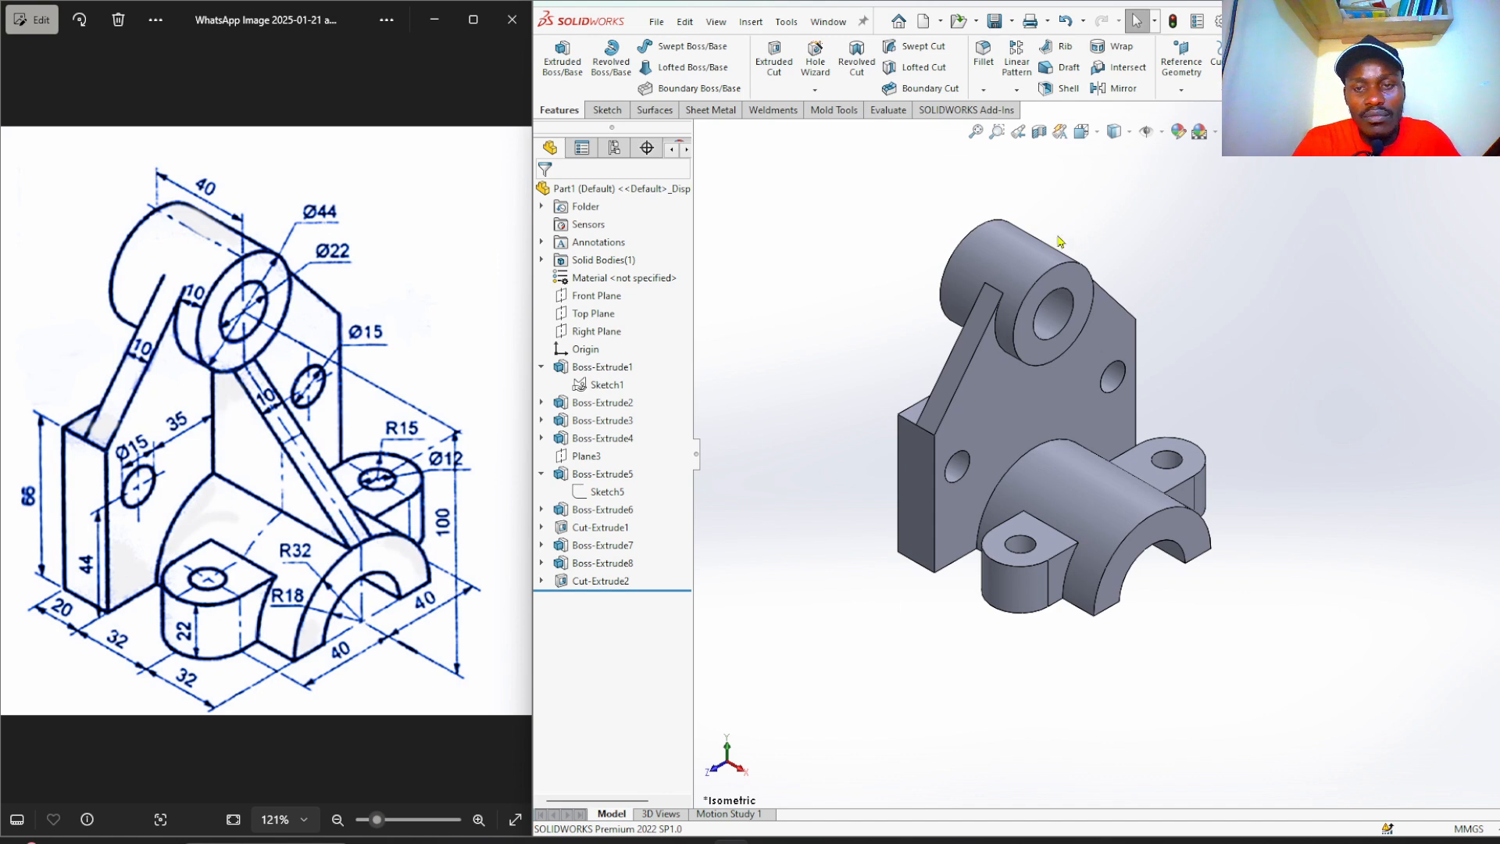
pyautogui.scroll(-2, 909, 259)
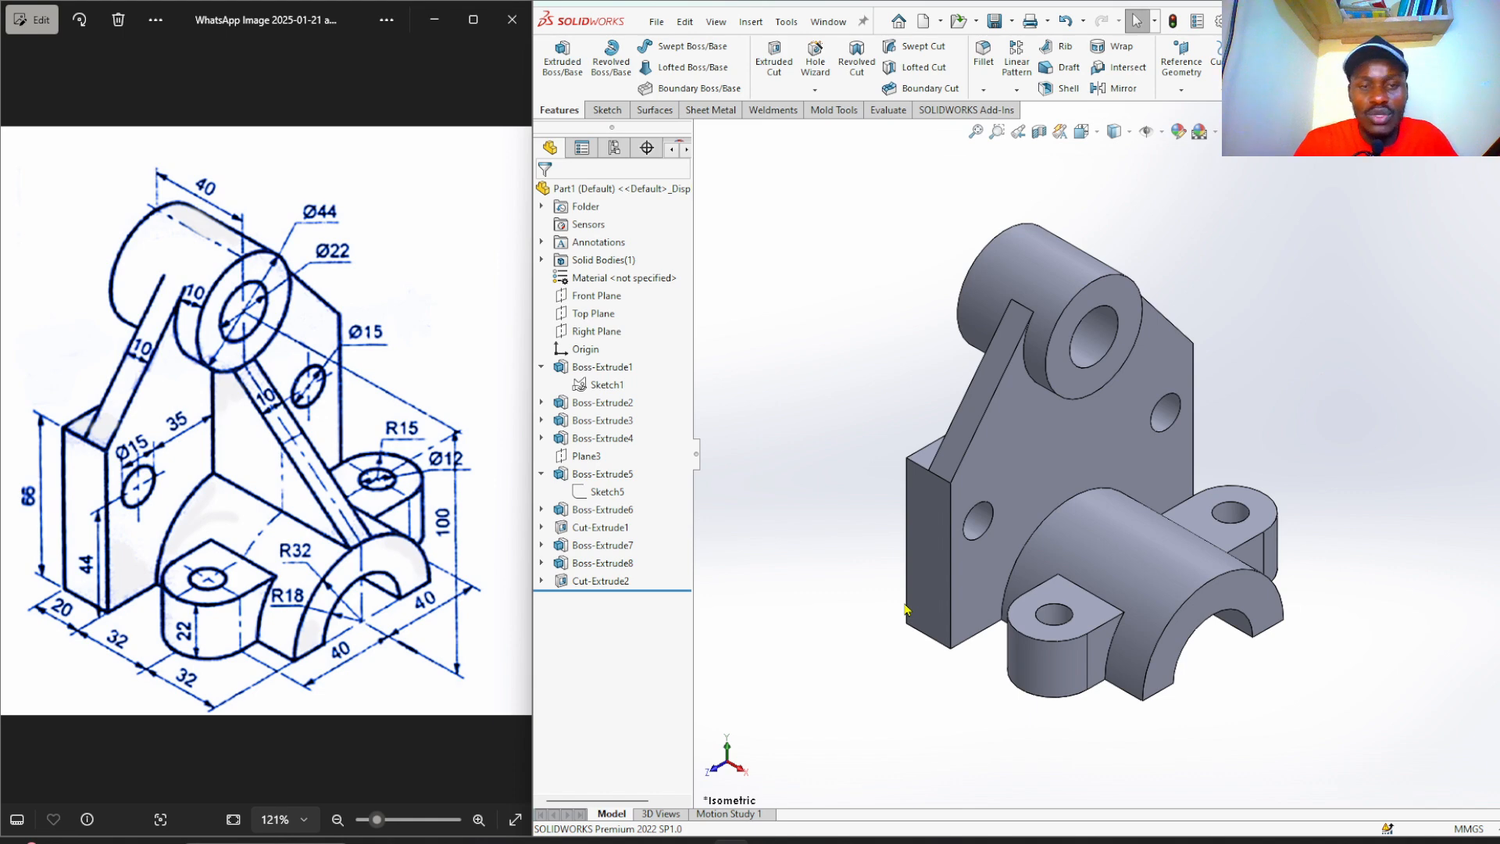
# On the arch's end face, sketch a vertical line from the arch top up to the boss circle.
pyautogui.click(1275, 621)
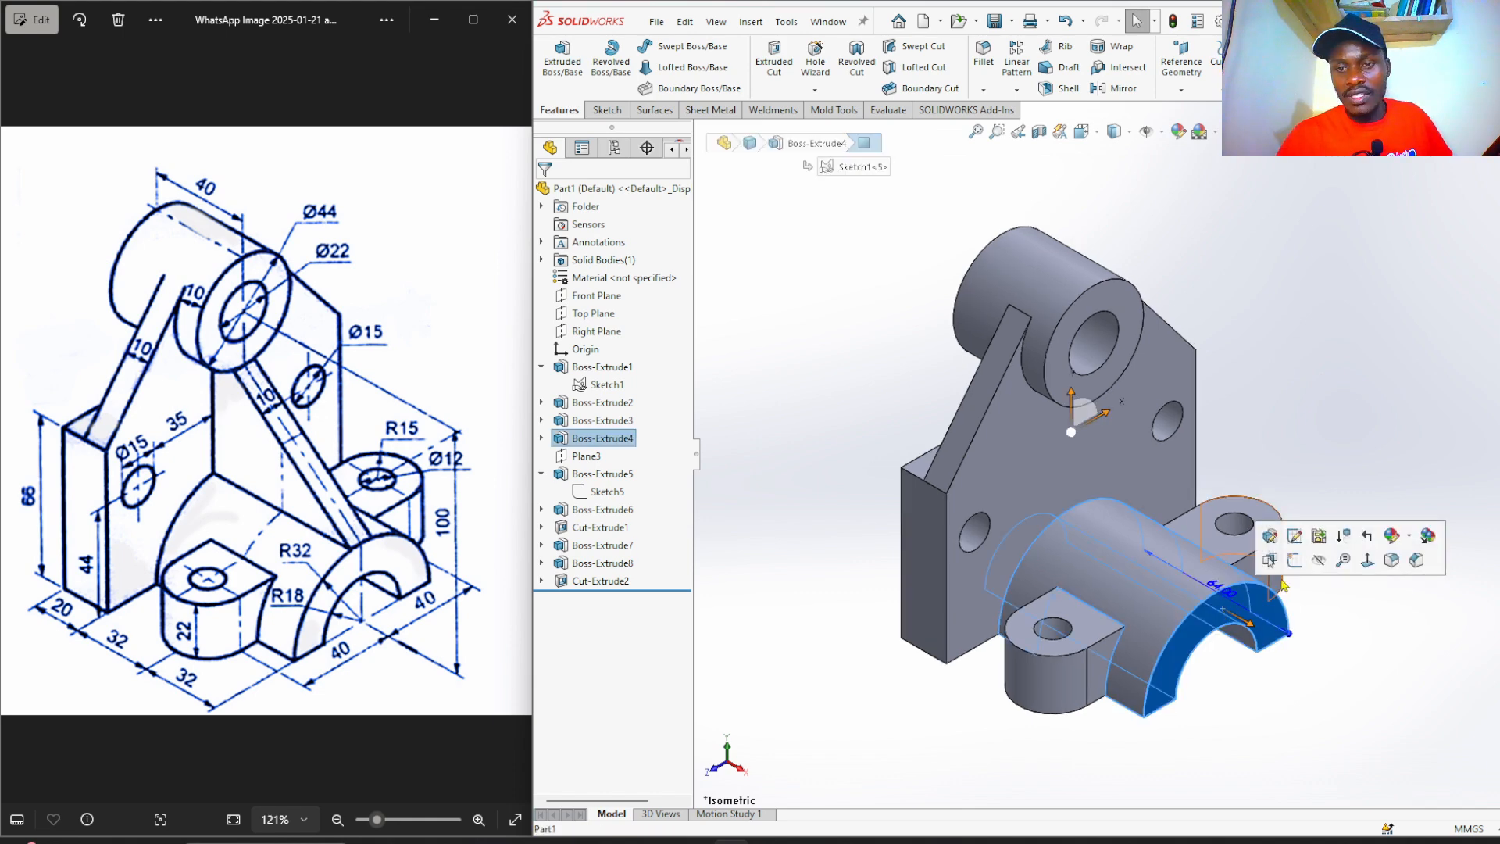
pyautogui.click(1295, 560)
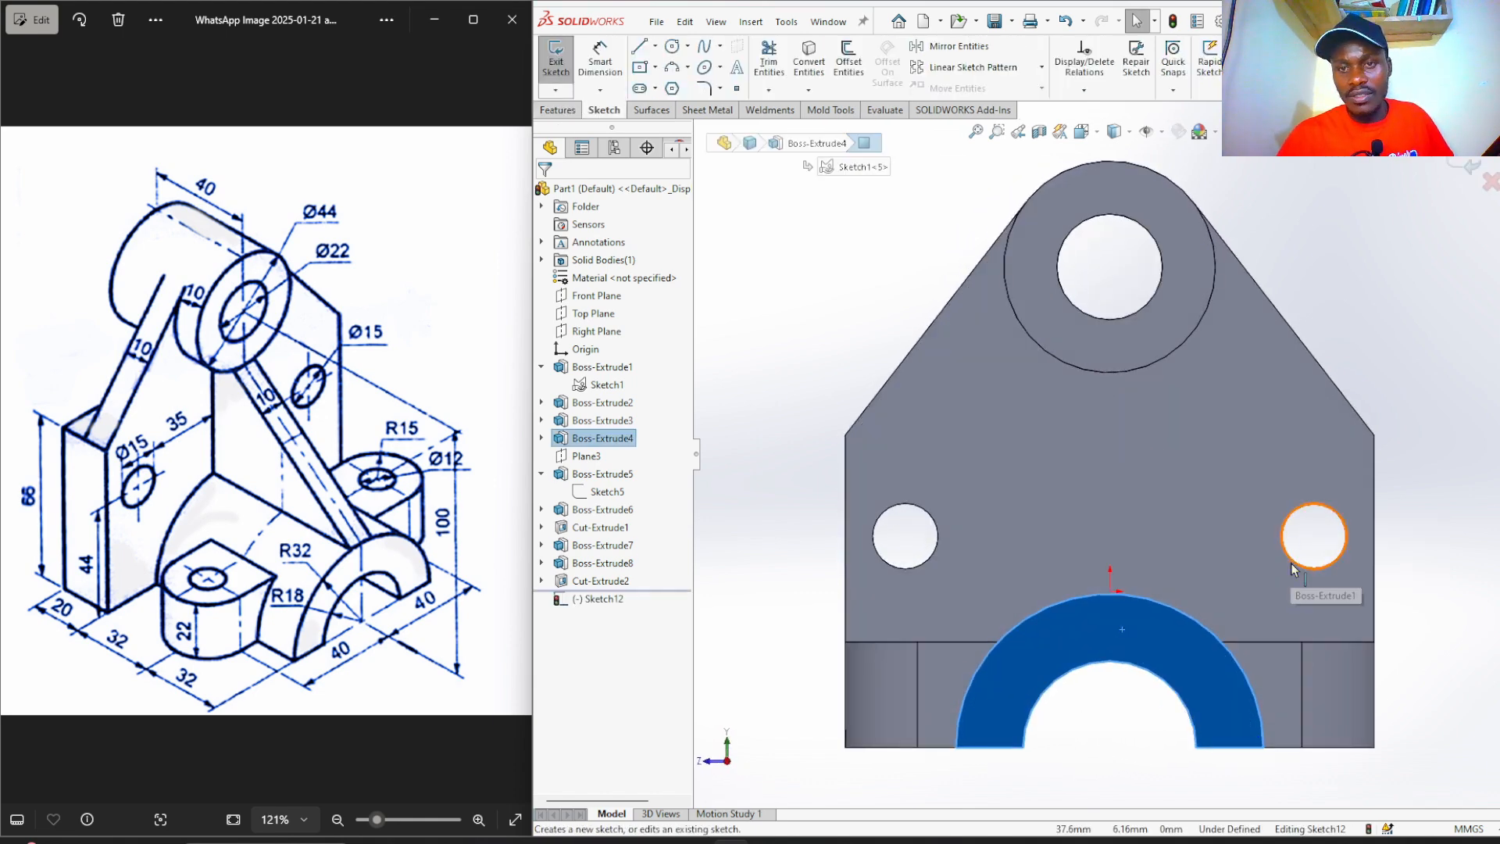
pyautogui.click(639, 49)
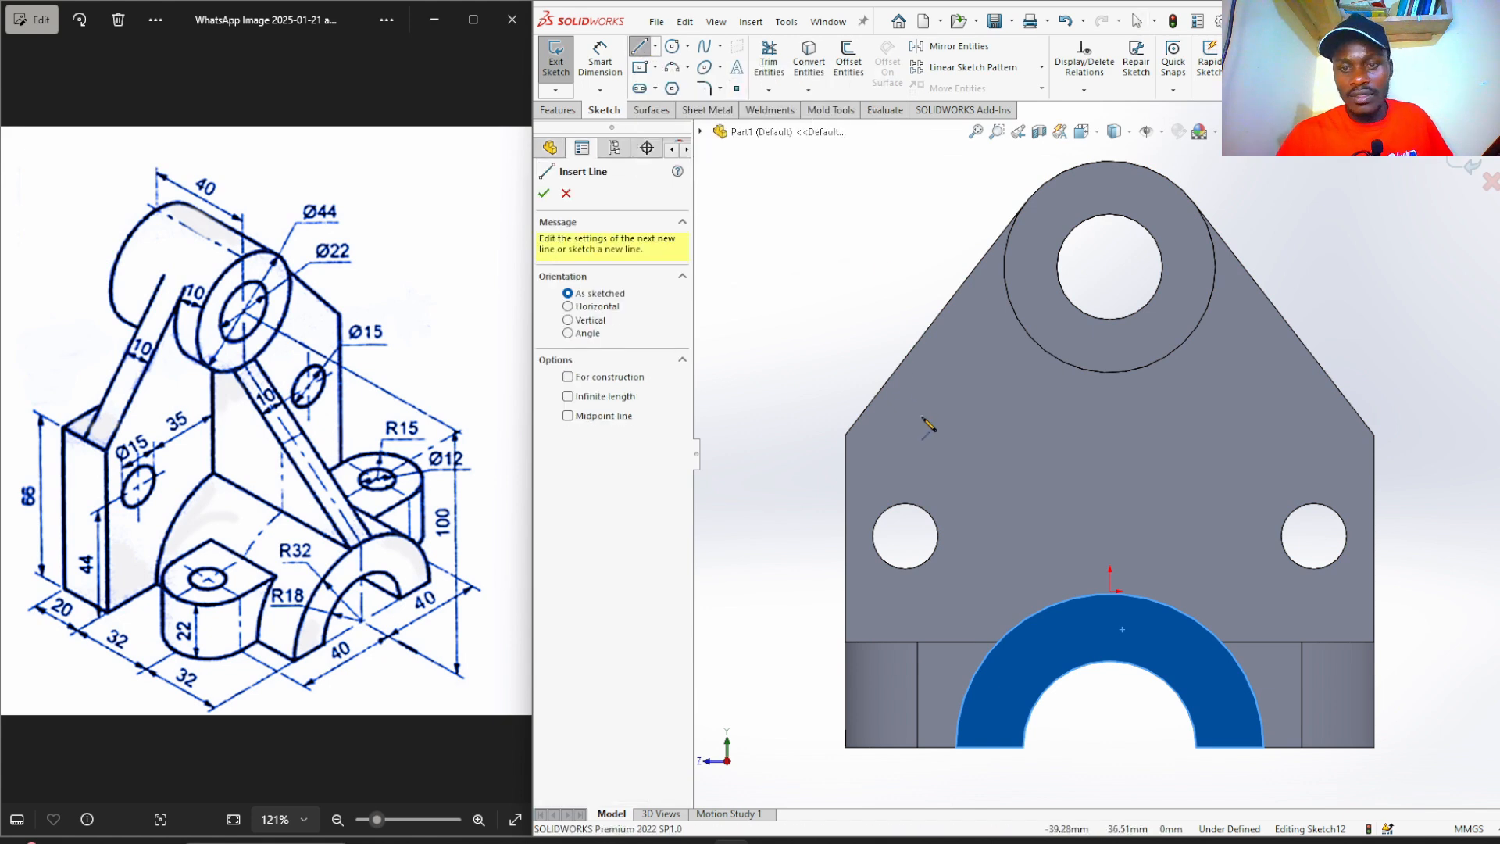
pyautogui.click(1109, 593)
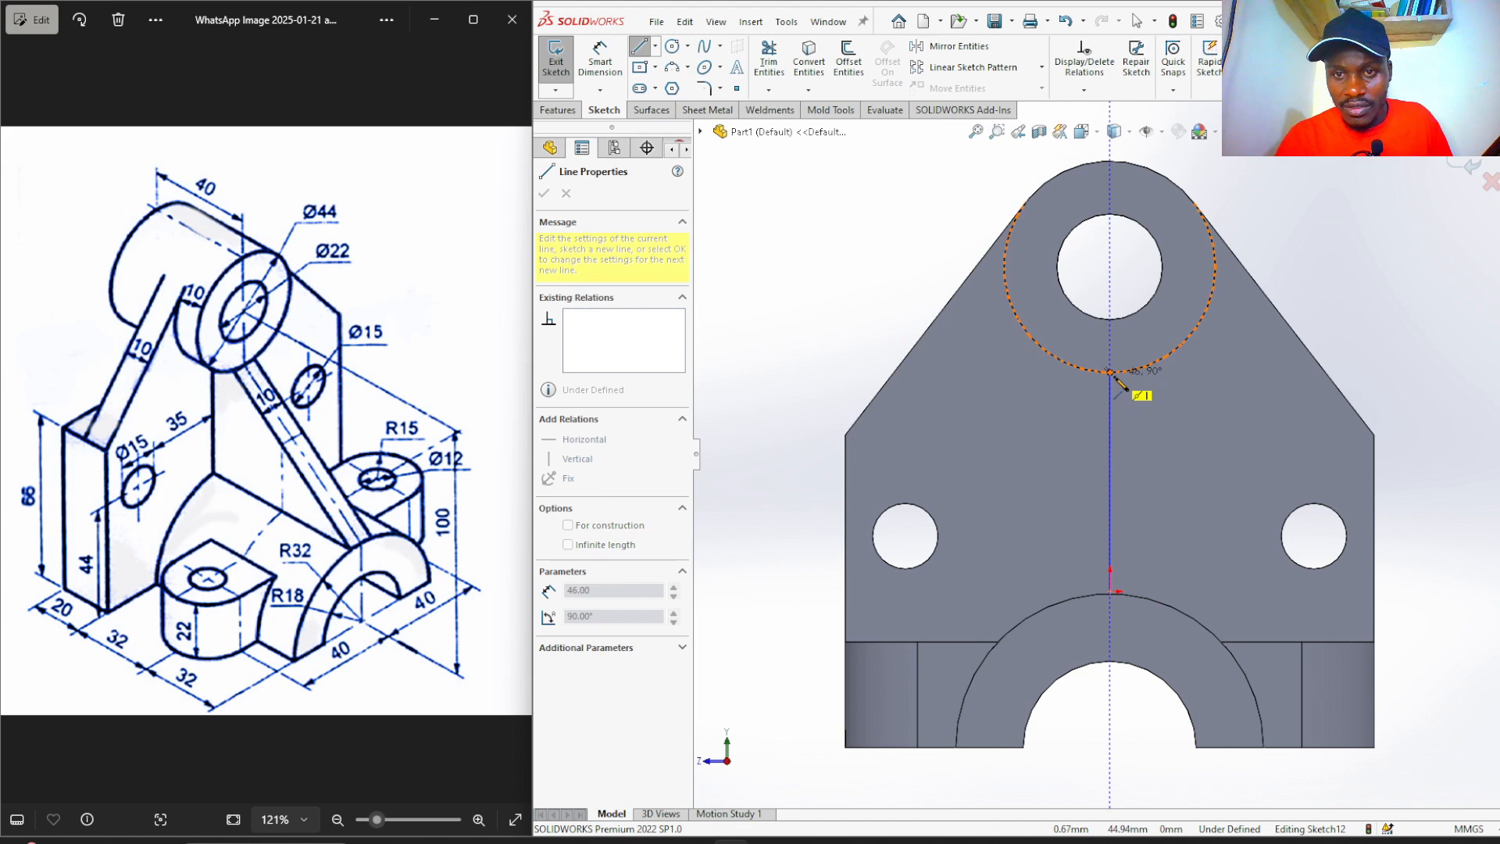
pyautogui.click(1109, 371)
pyautogui.rightClick(1118, 381)
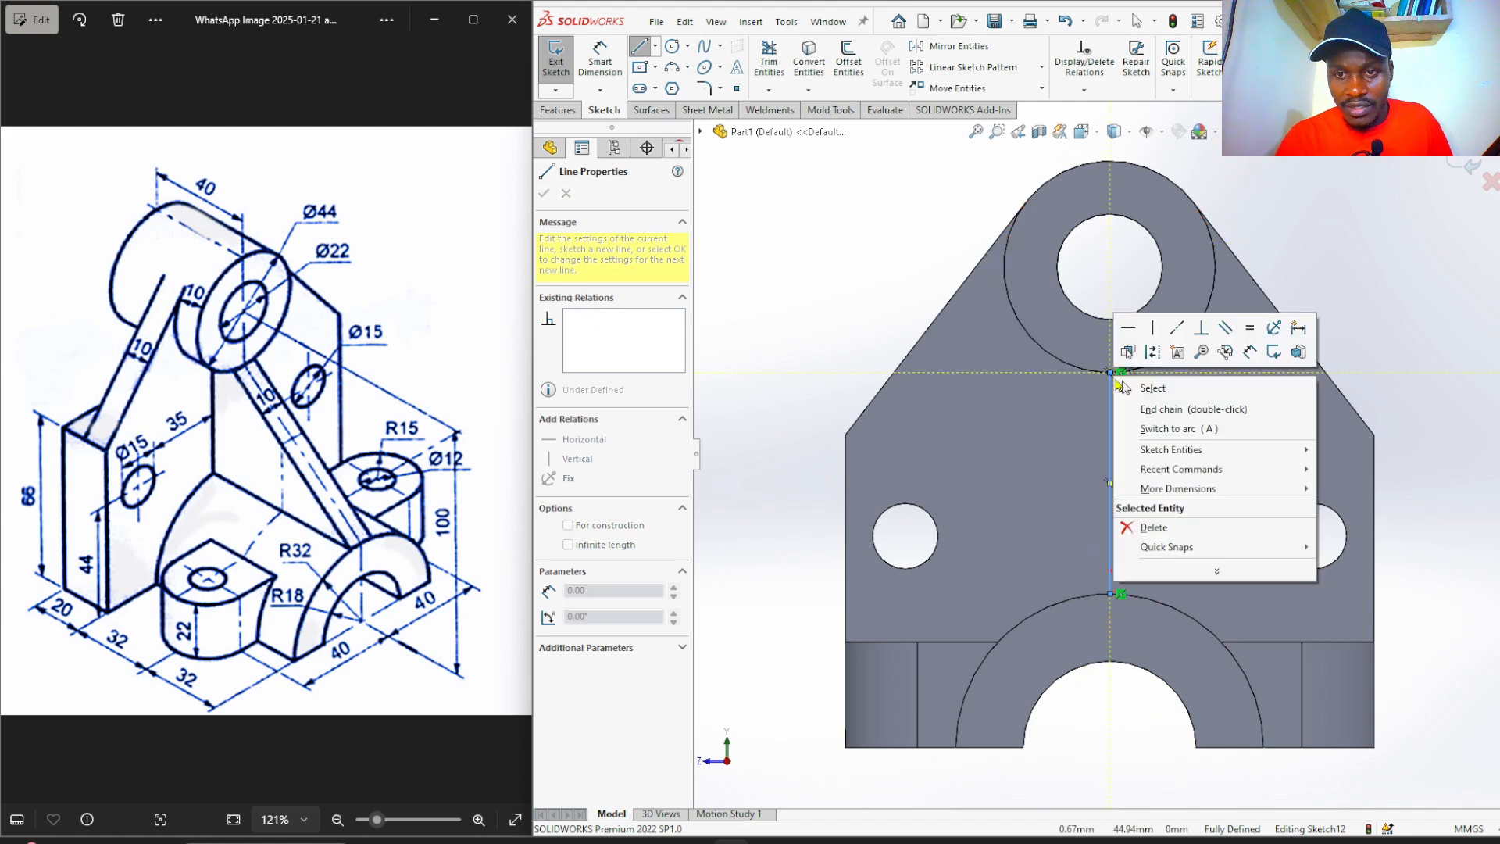
pyautogui.click(1151, 387)
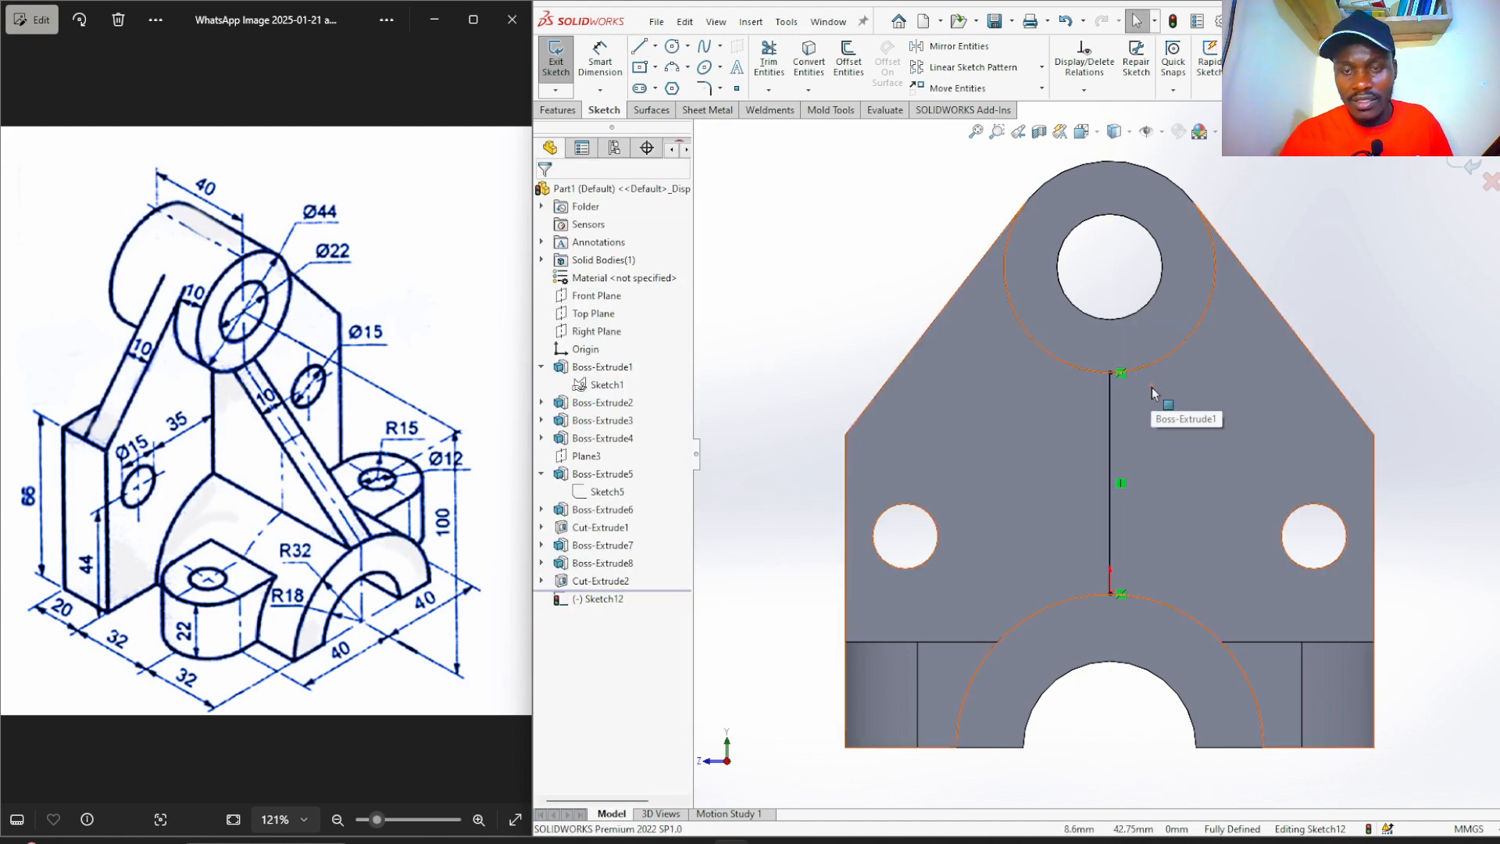
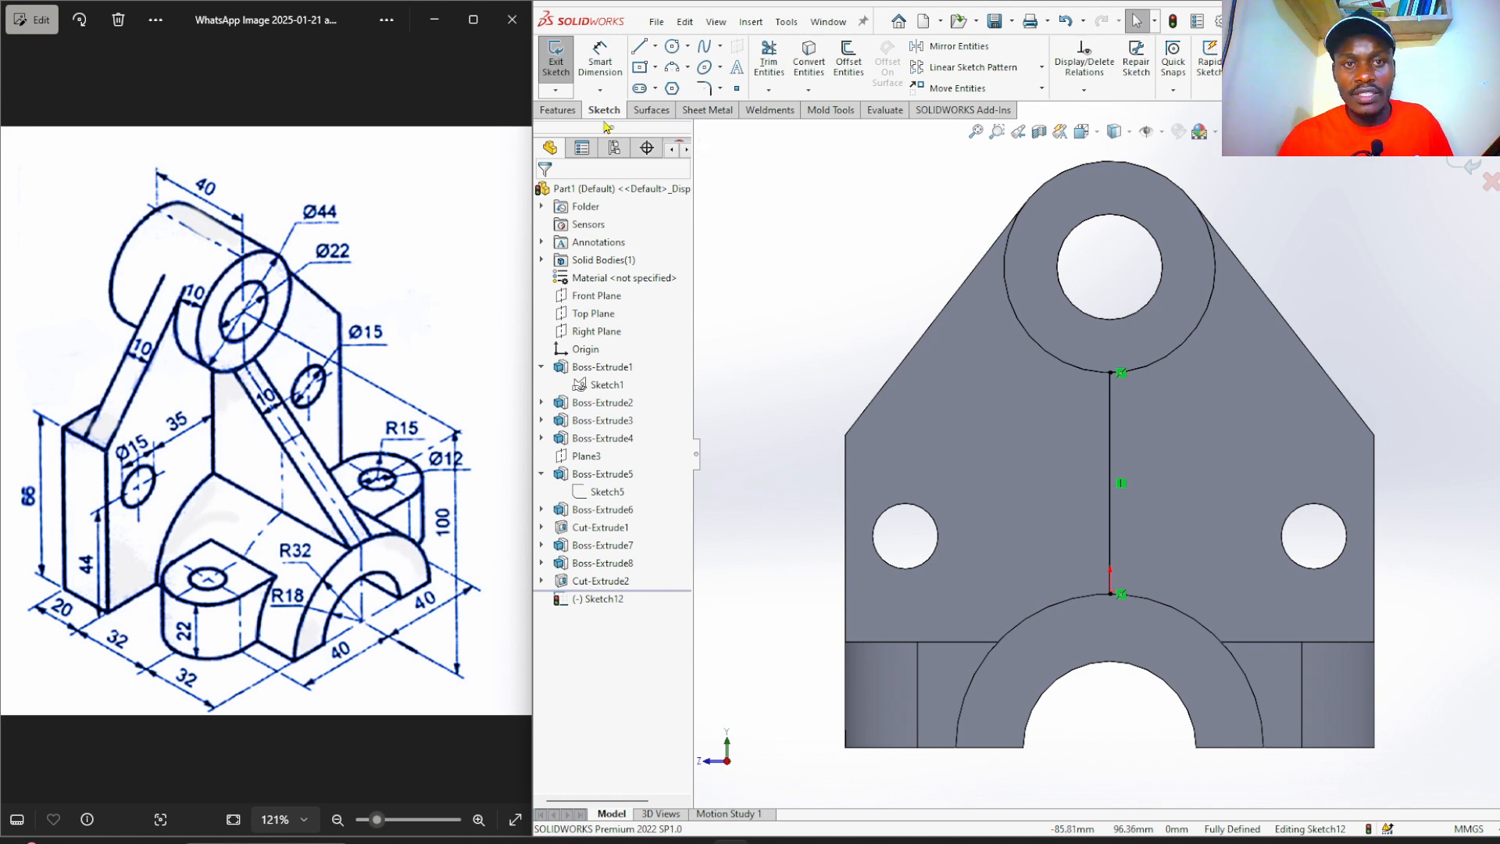
# Offset the vertical line 5 mm bi-directionally, creating two parallel lines on either side.
pyautogui.click(849, 67)
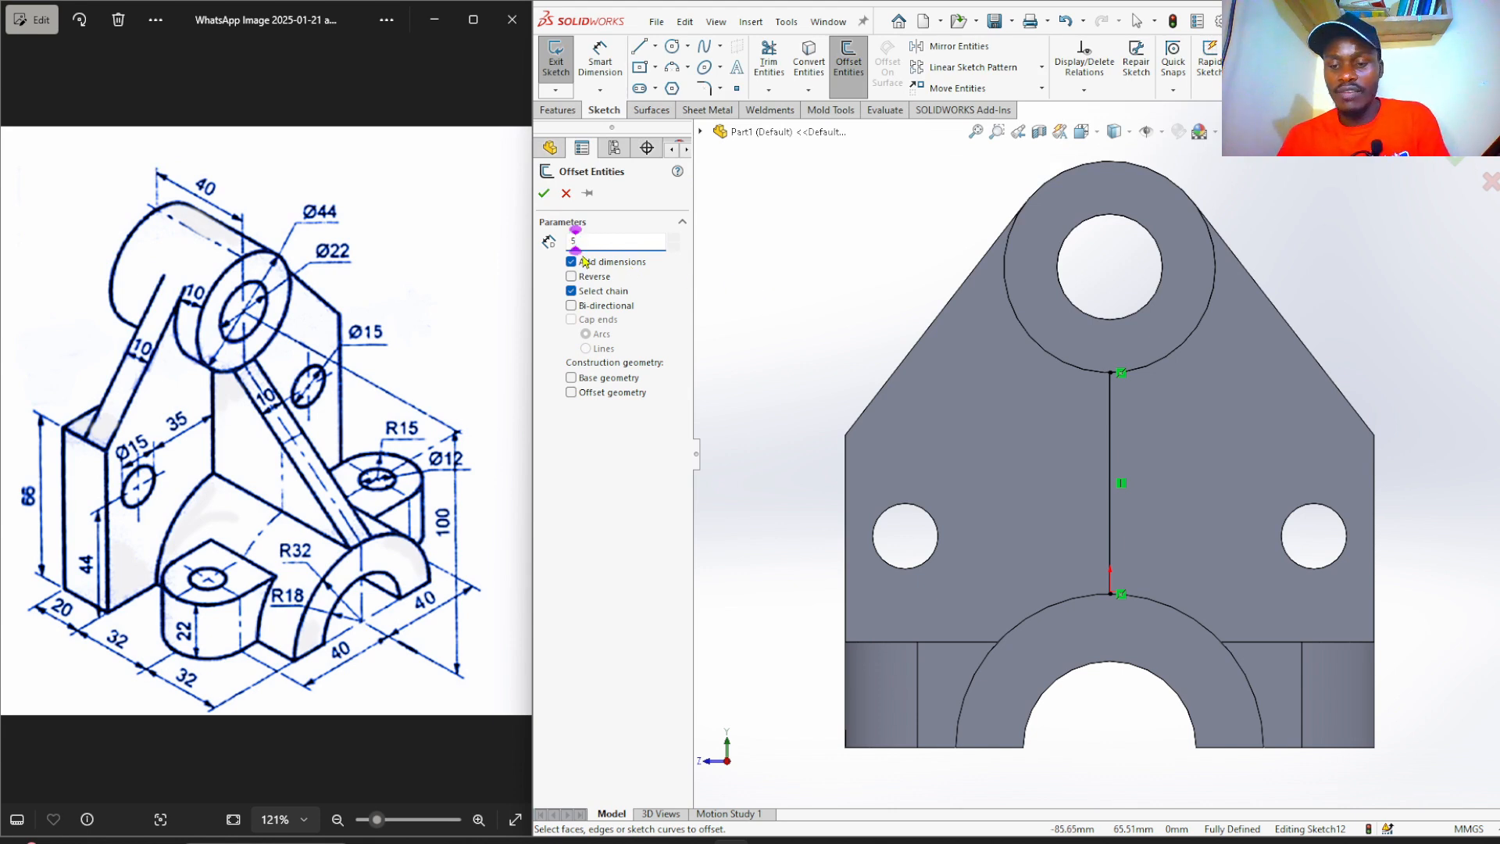
pyautogui.click(1110, 448)
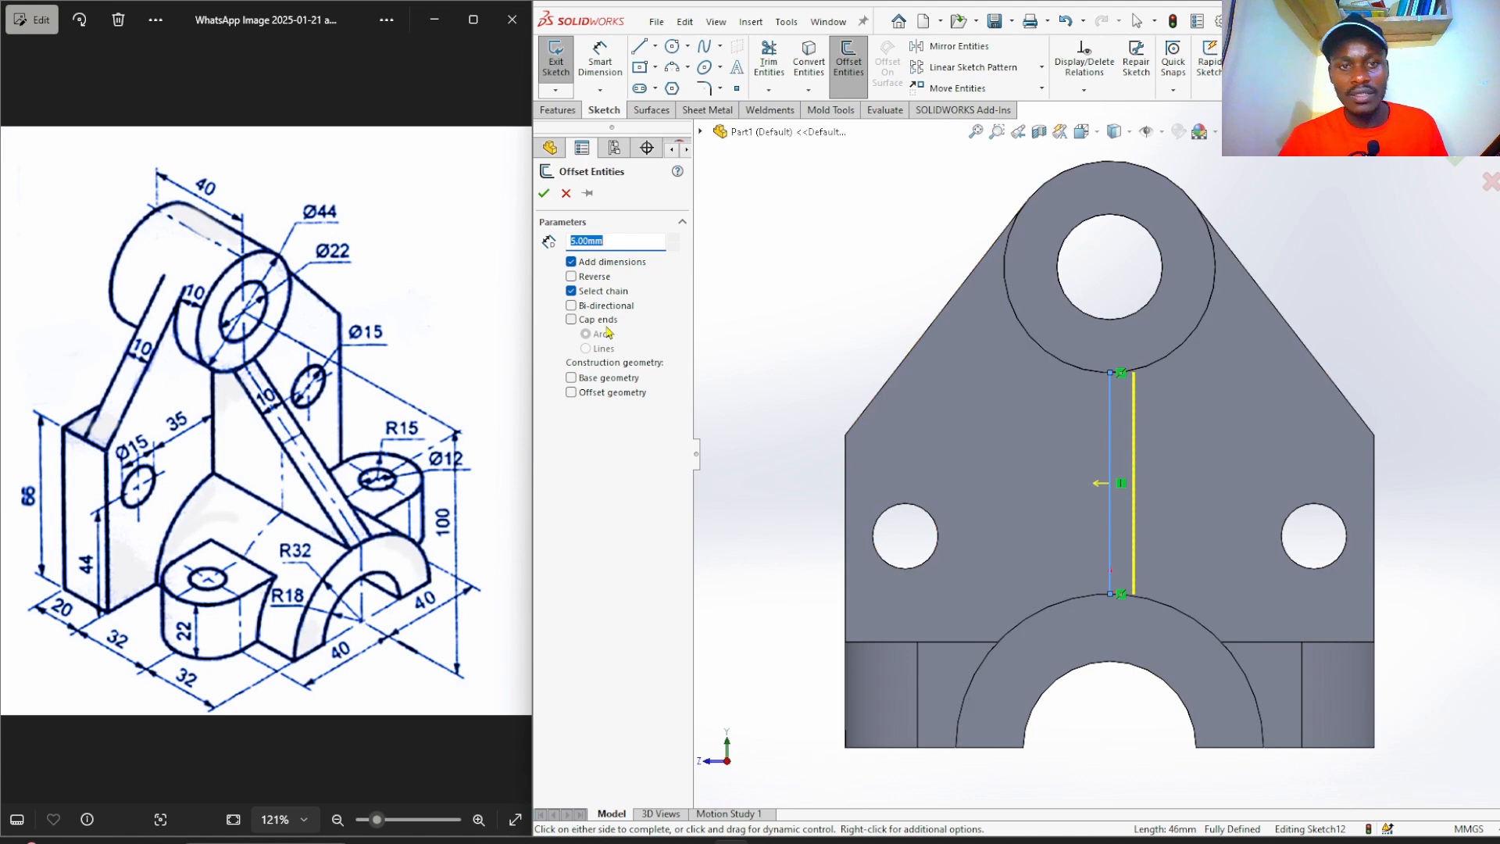
pyautogui.click(571, 307)
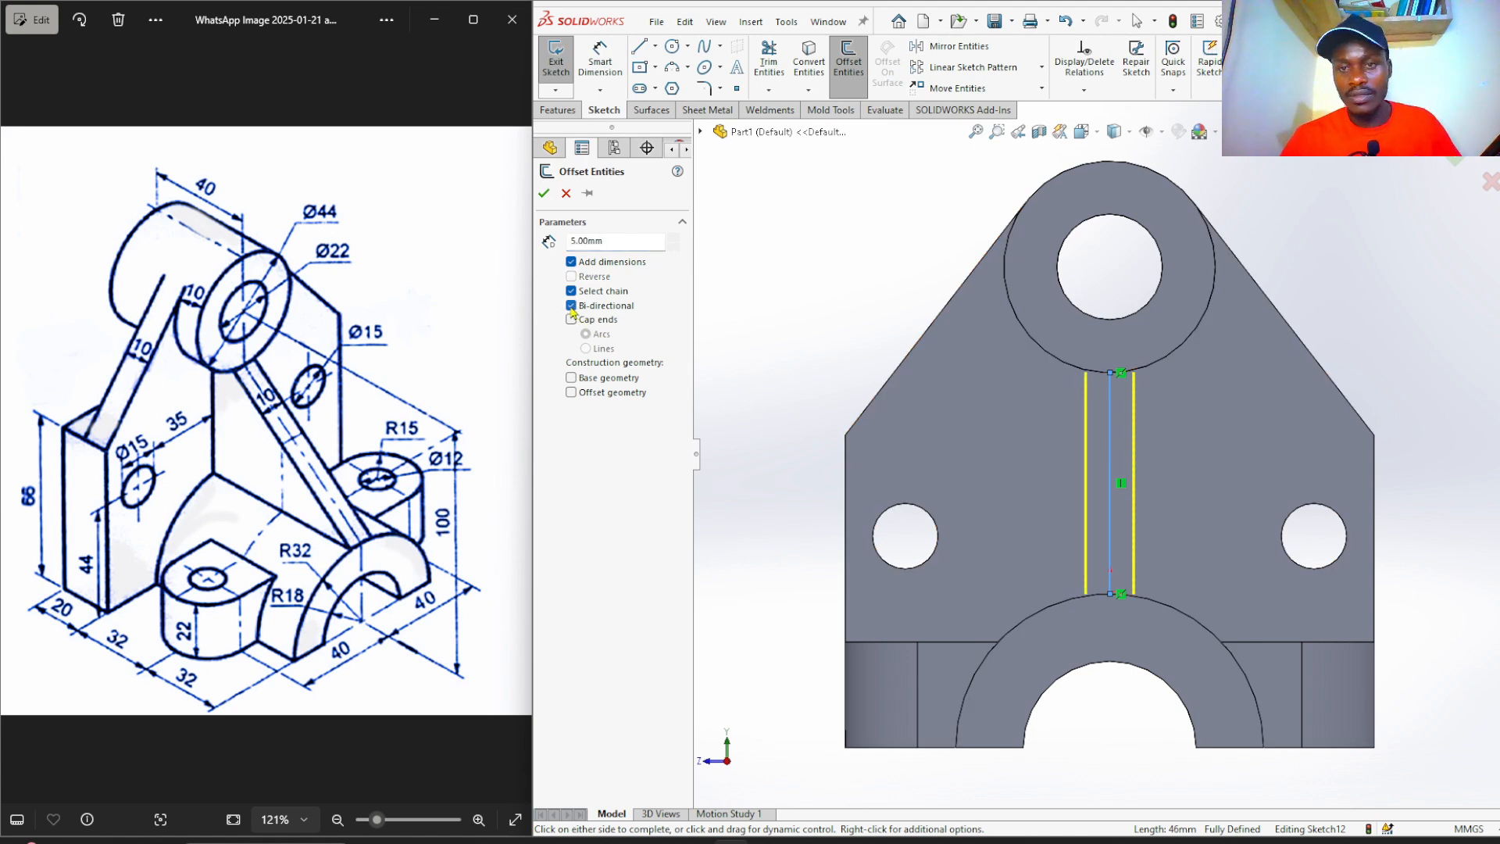
pyautogui.click(545, 194)
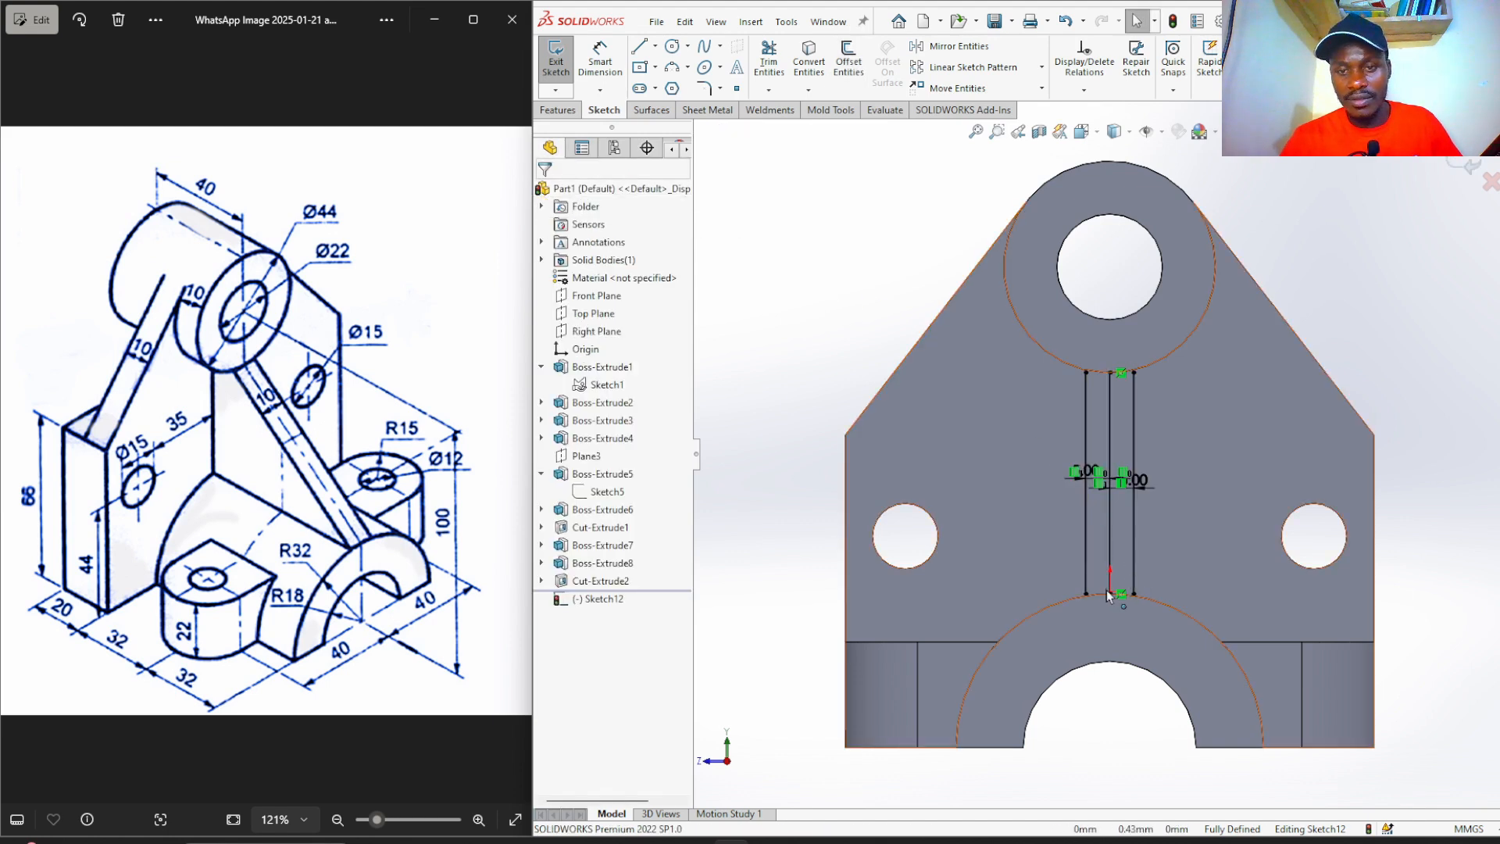
# Convert the lower R32 arc and the Ø44 top circle into sketch geometry.
pyautogui.scroll(-3, 1104, 598)
pyautogui.scroll(3, 1104, 599)
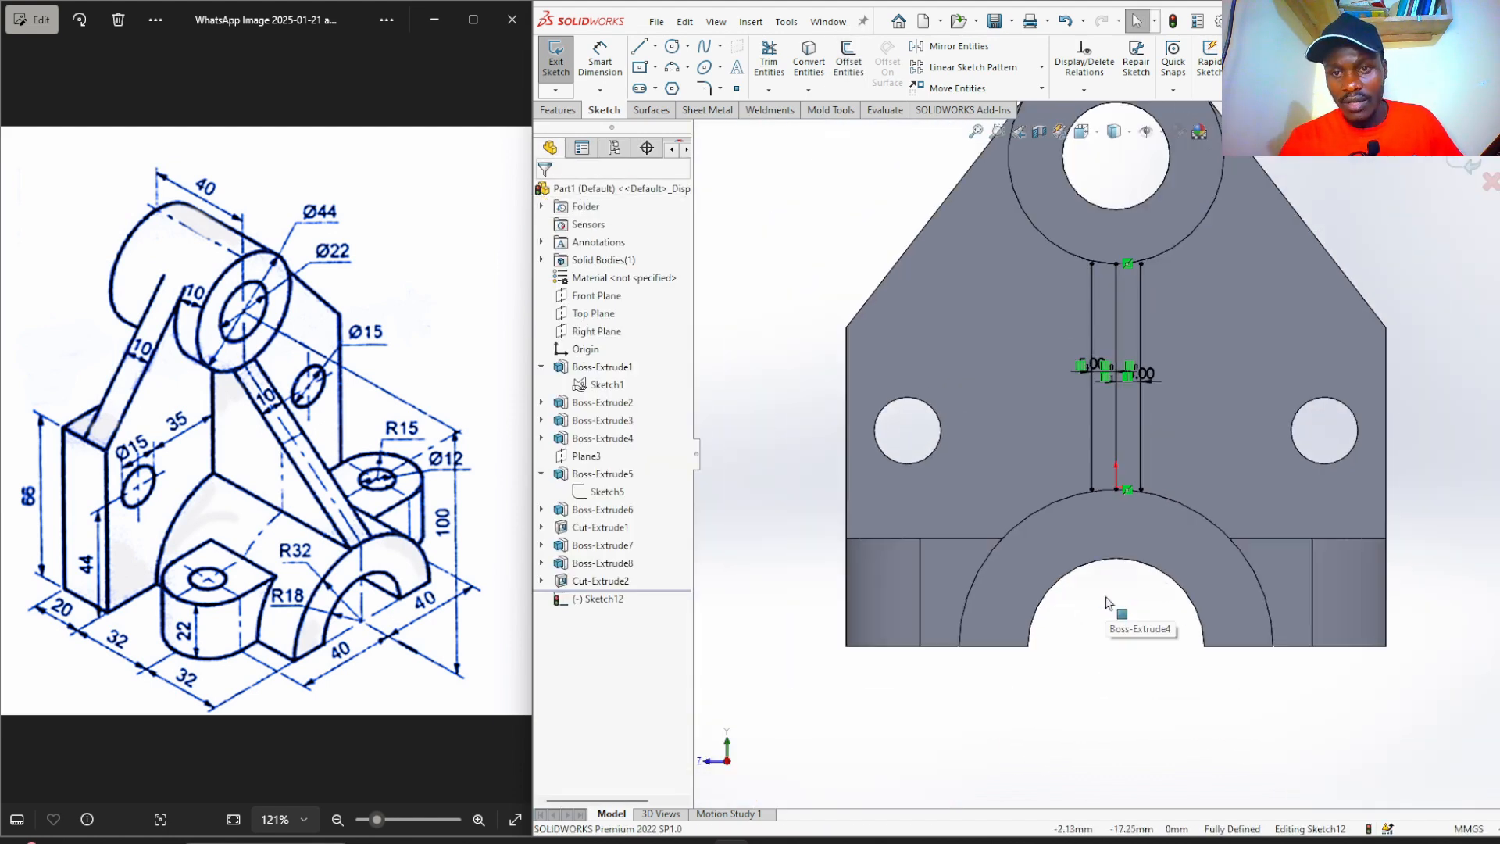
pyautogui.click(1190, 510)
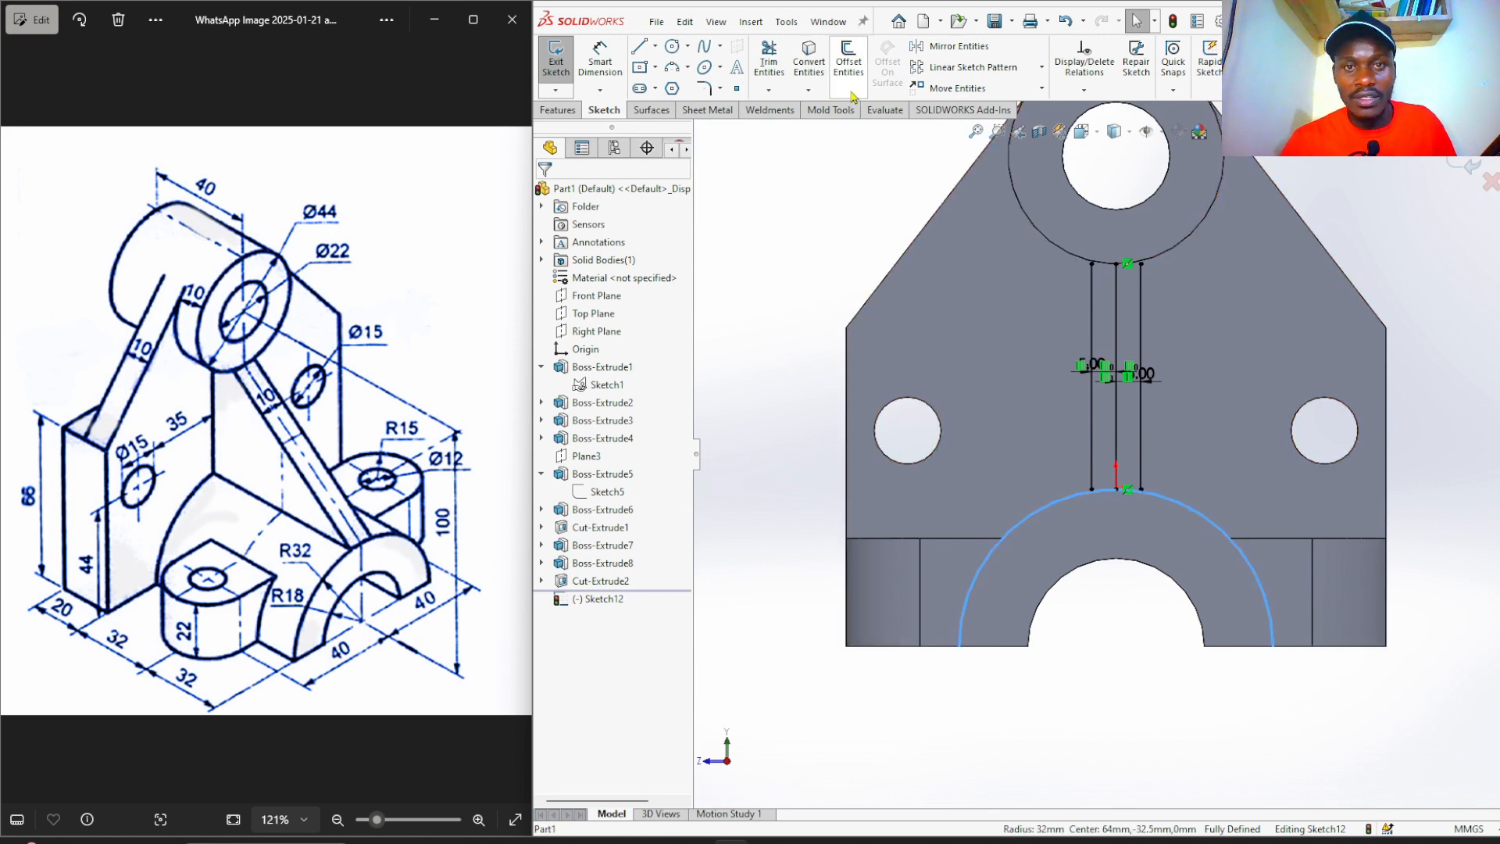
pyautogui.click(800, 72)
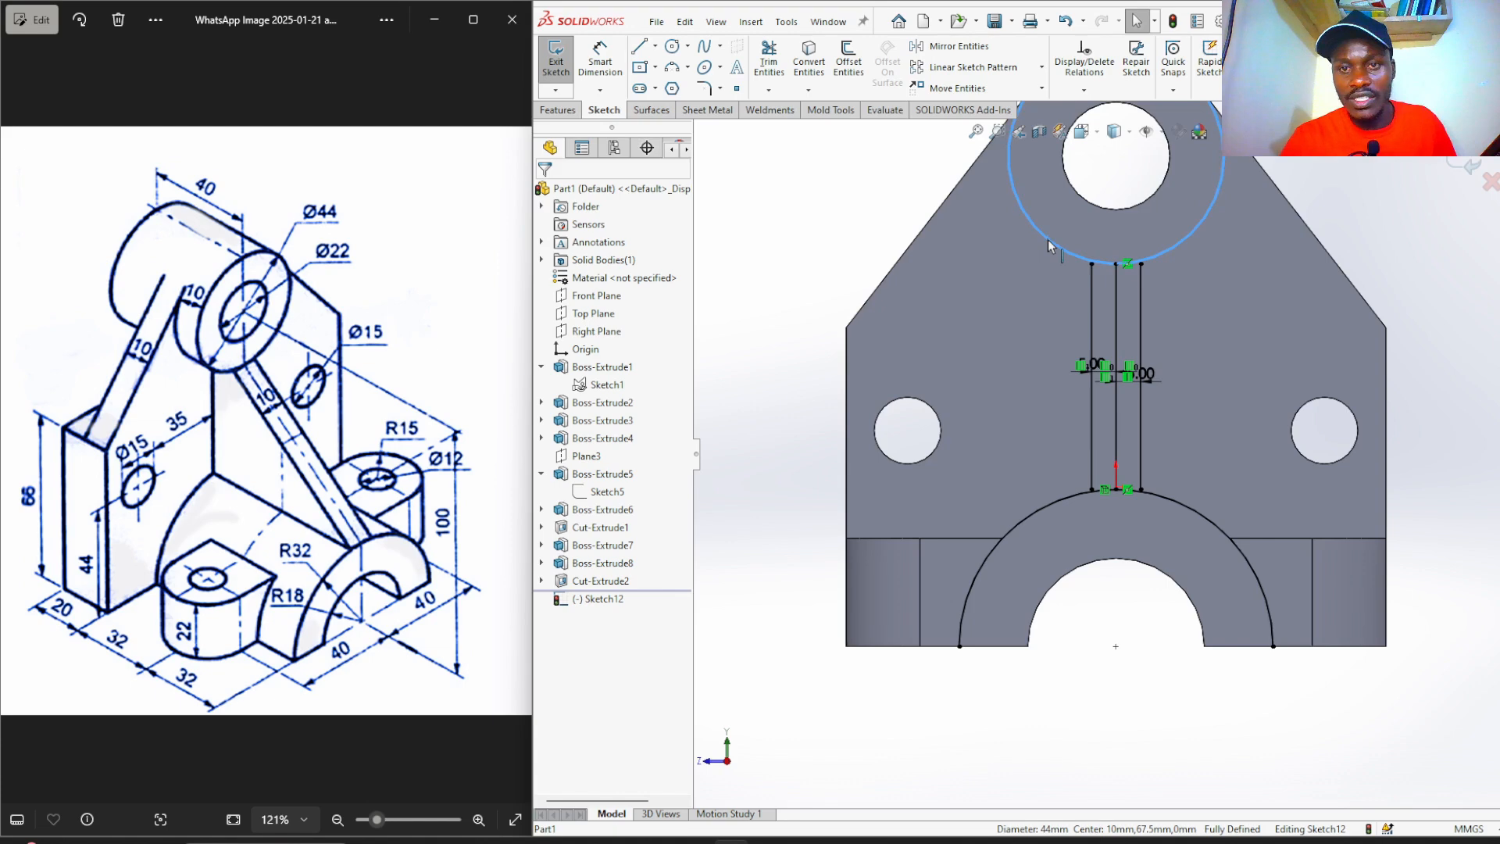
pyautogui.click(808, 69)
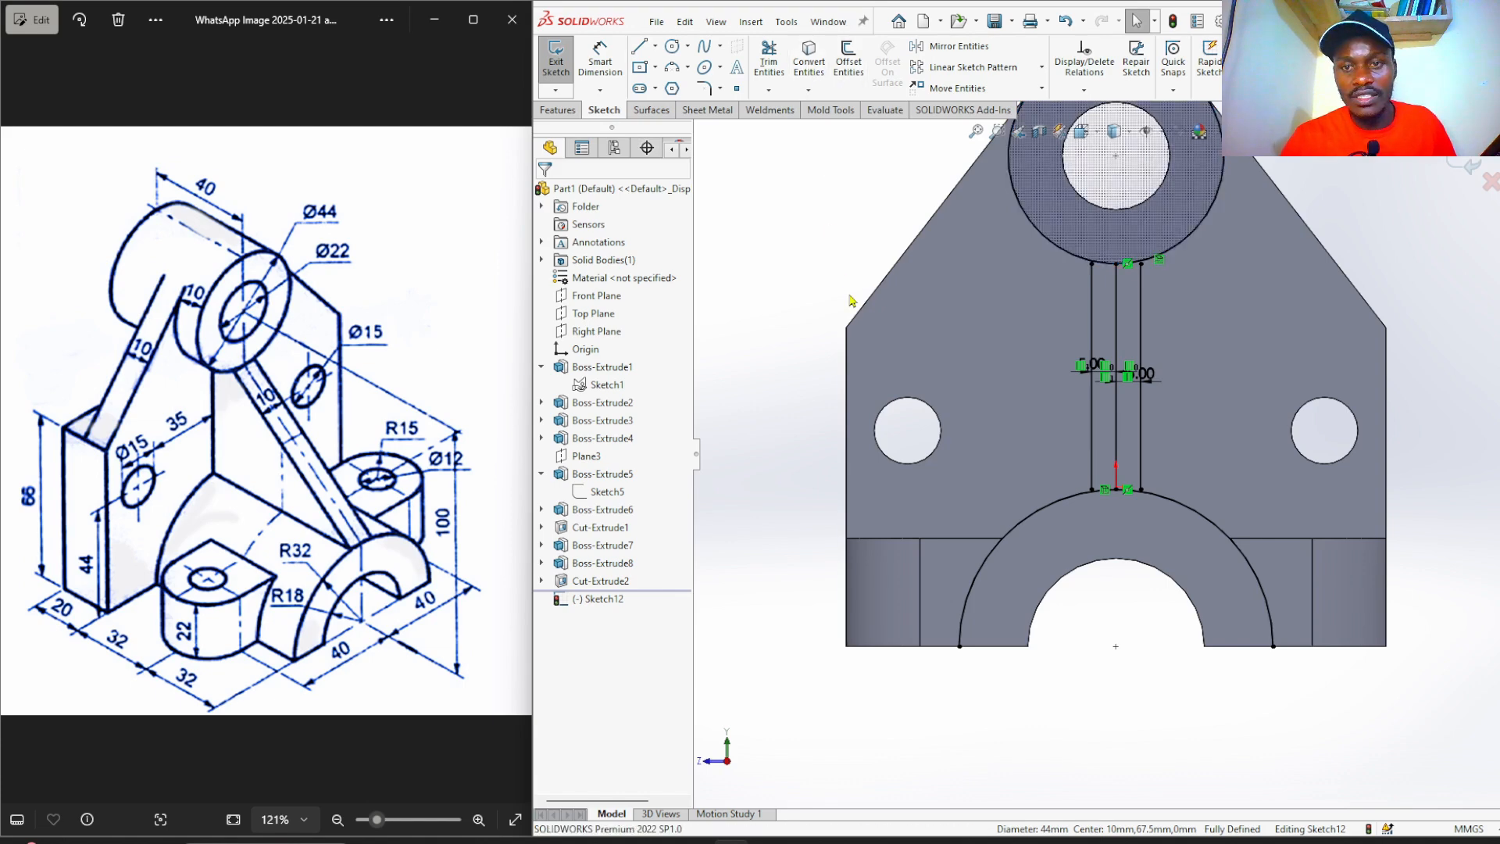
# Drag both offset lines' top ends onto the Ø44 circle and bottom ends onto the R32 arc.
pyautogui.scroll(3, 855, 304)
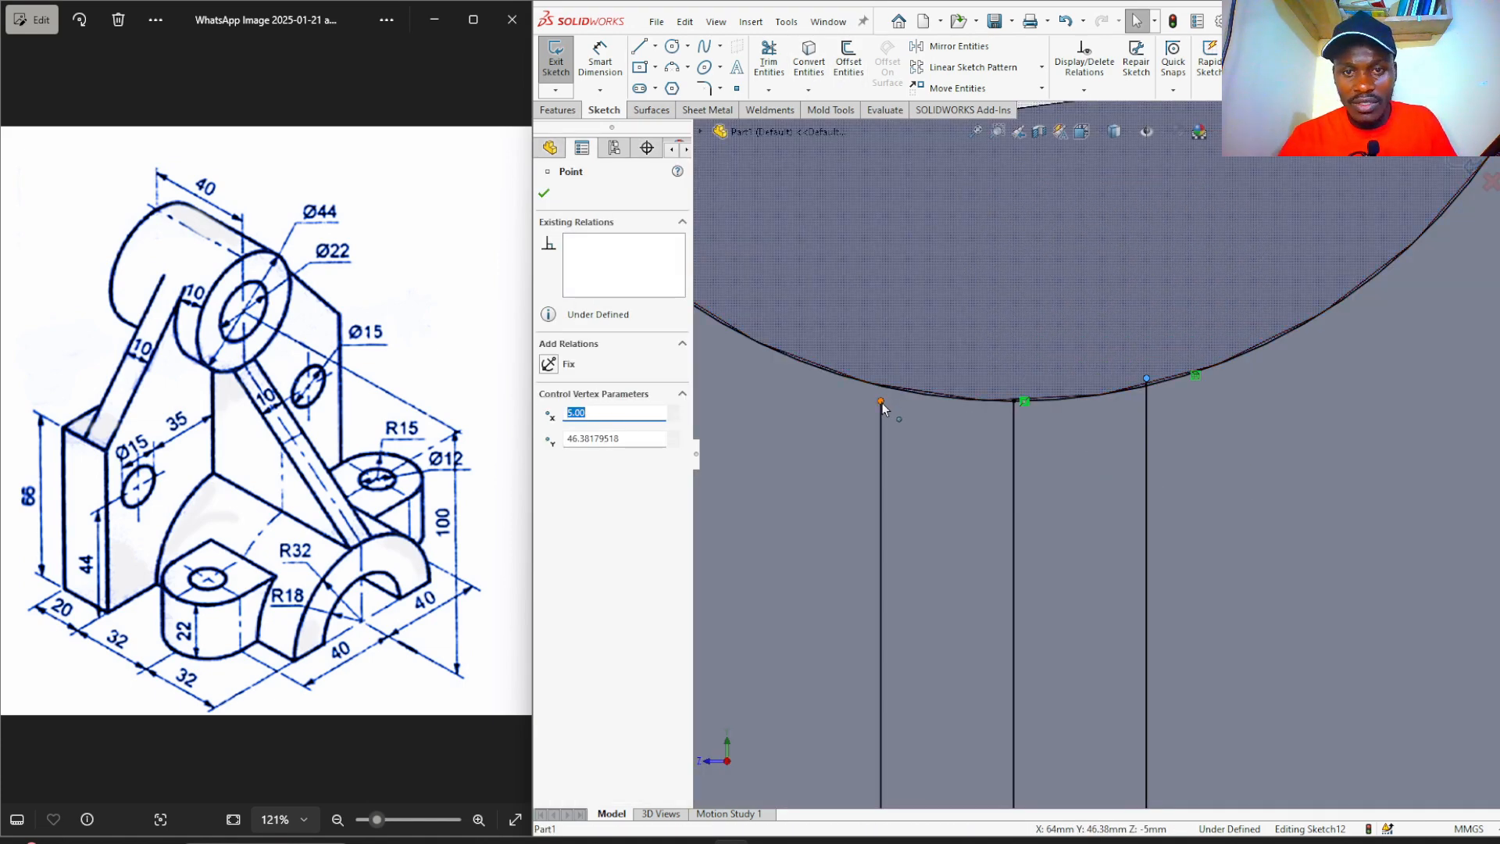
pyautogui.moveTo(880, 401); pyautogui.dragTo(904, 387)
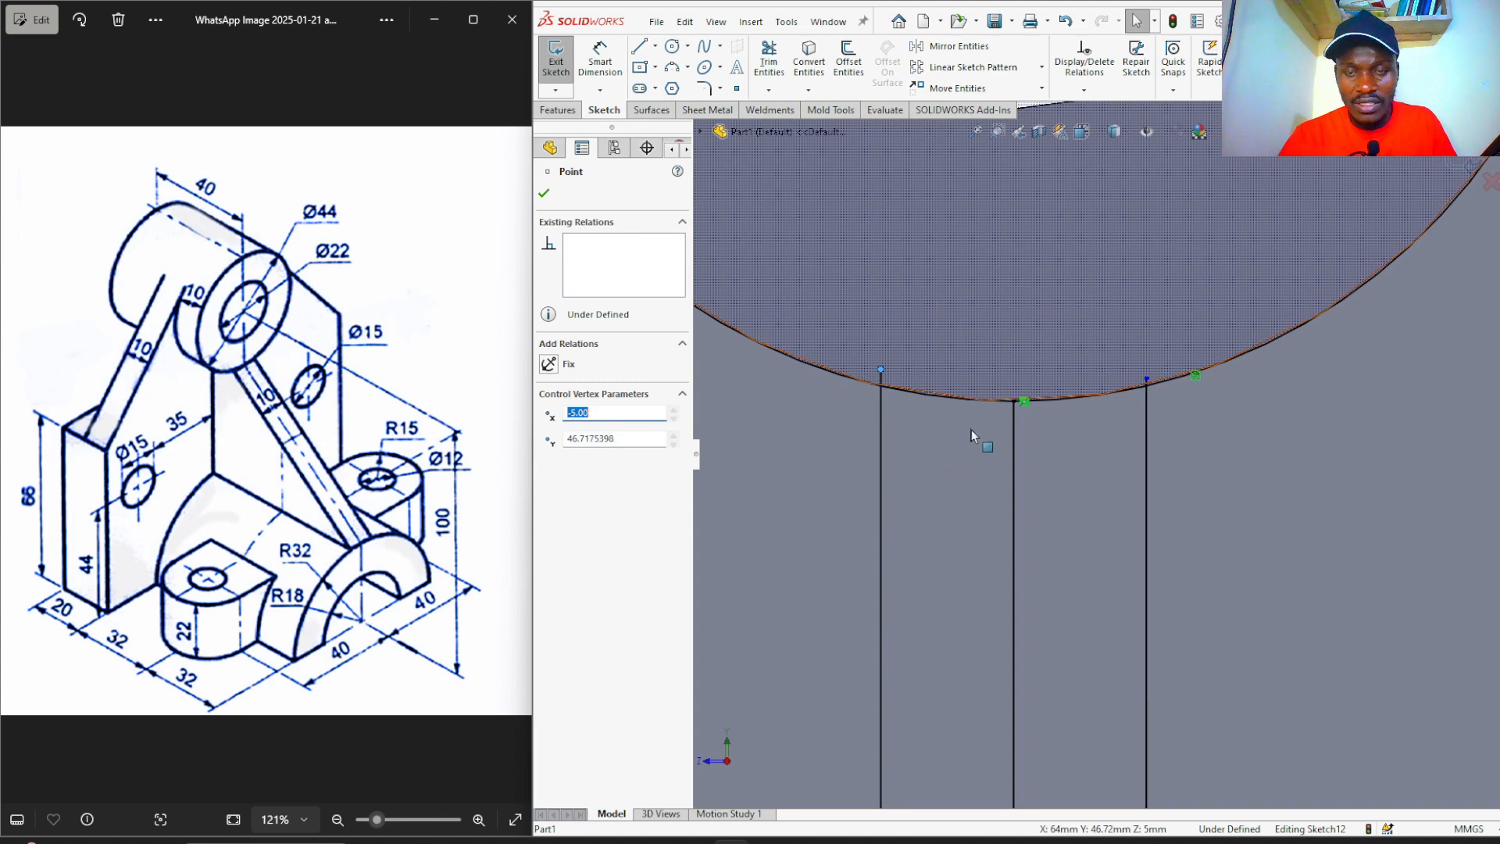
pyautogui.scroll(5, 1024, 396)
pyautogui.scroll(-5, 1096, 681)
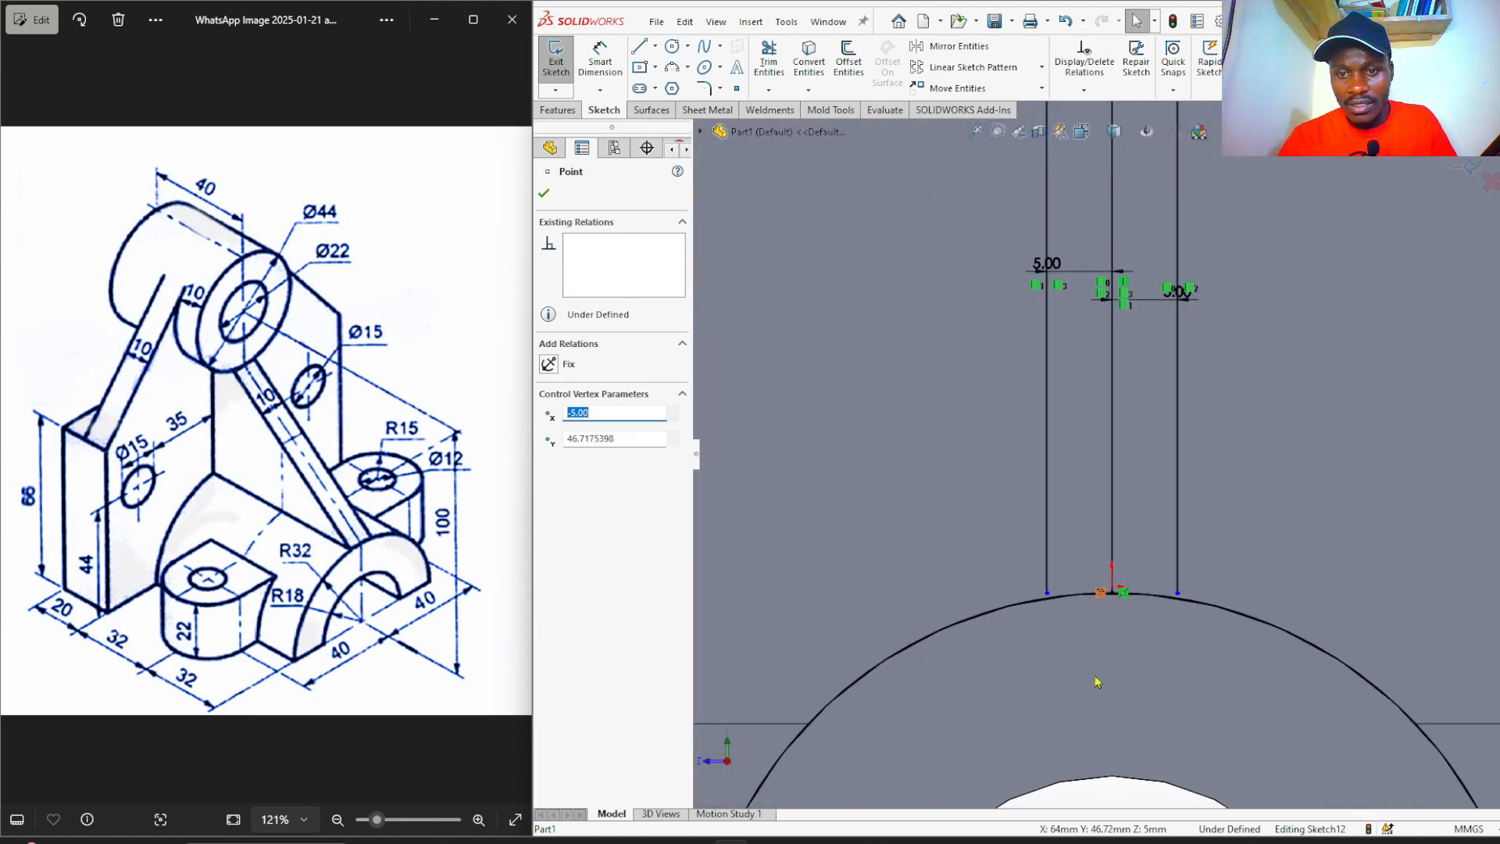
pyautogui.scroll(-3, 1125, 617)
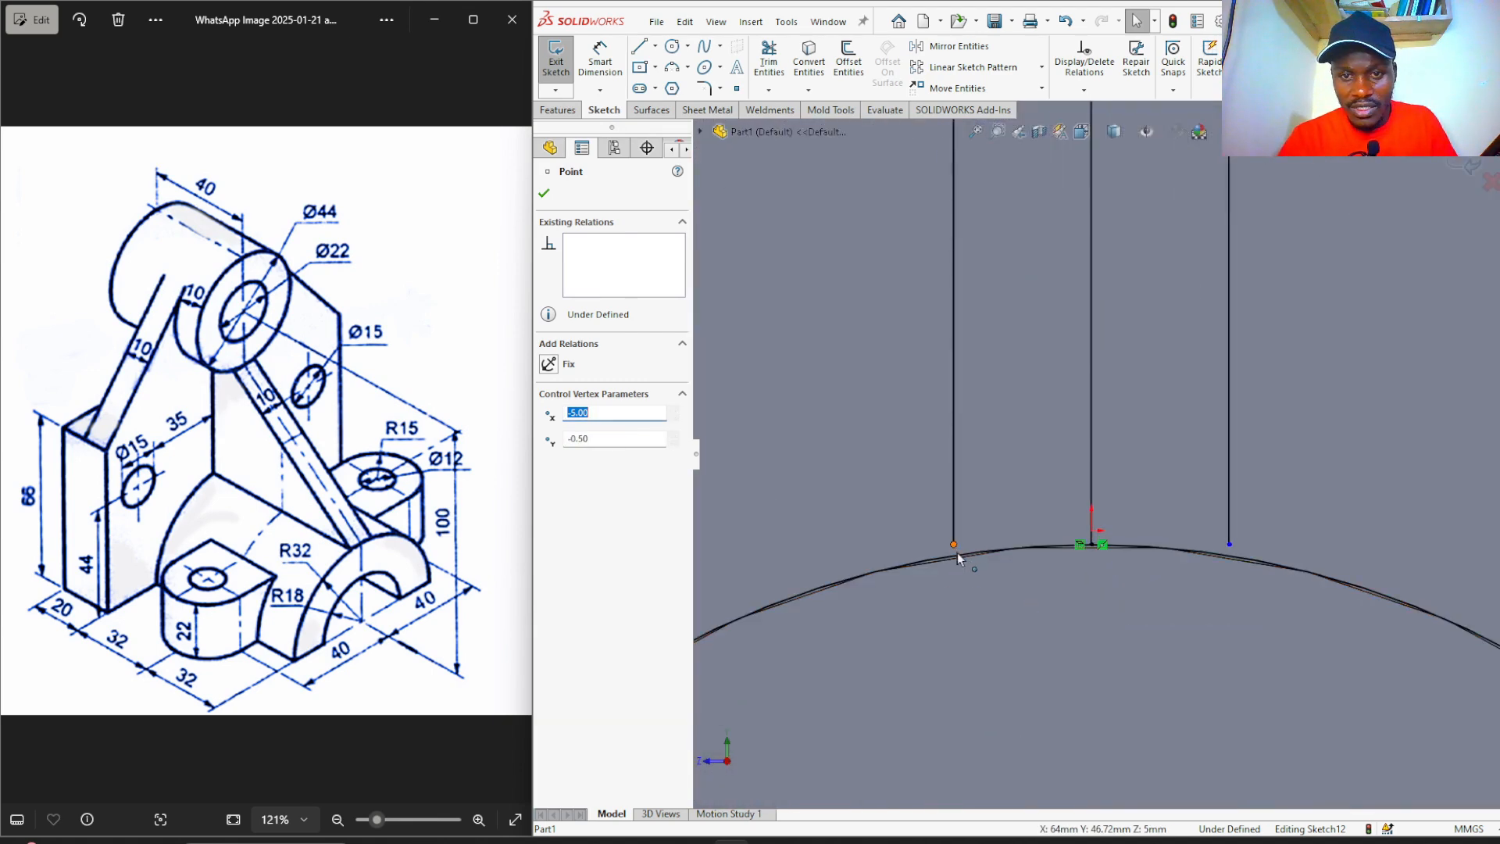
pyautogui.moveTo(958, 553); pyautogui.dragTo(959, 578)
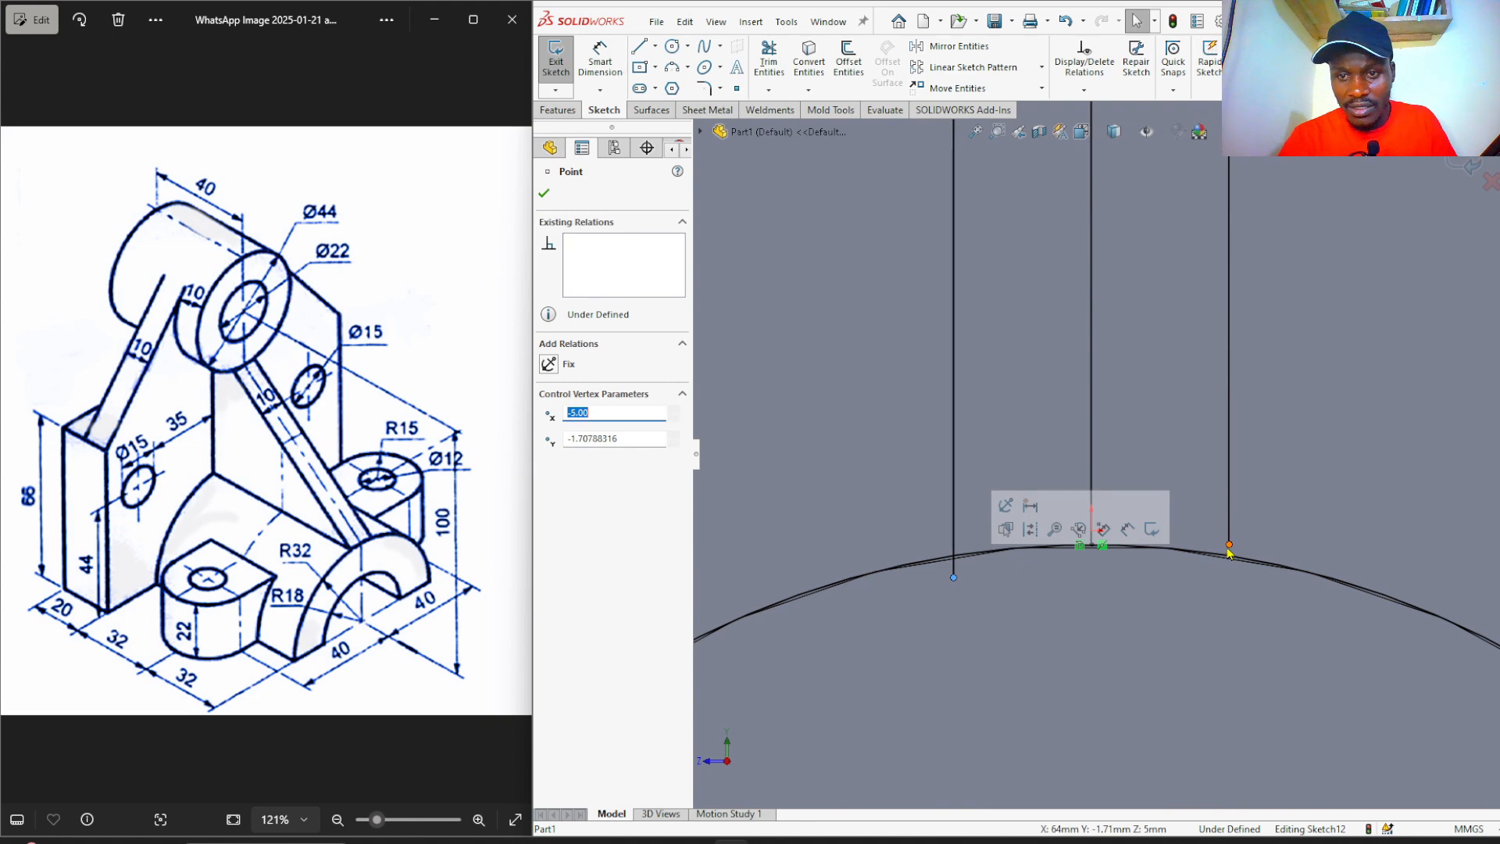
pyautogui.moveTo(1228, 546); pyautogui.dragTo(1230, 573)
pyautogui.scroll(3, 1108, 454)
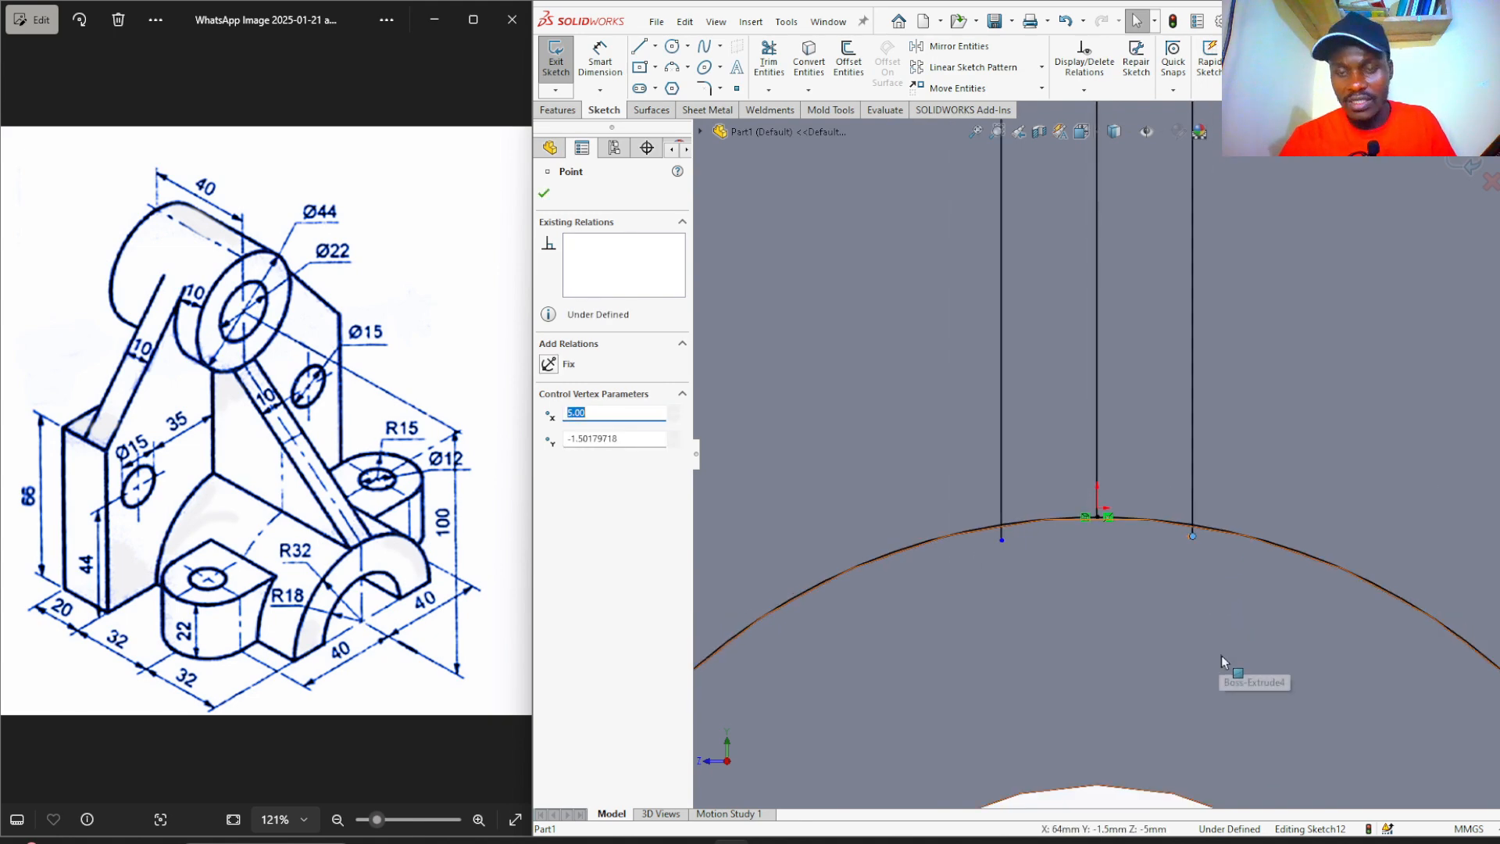
pyautogui.scroll(5, 1222, 652)
pyautogui.scroll(-5, 1148, 238)
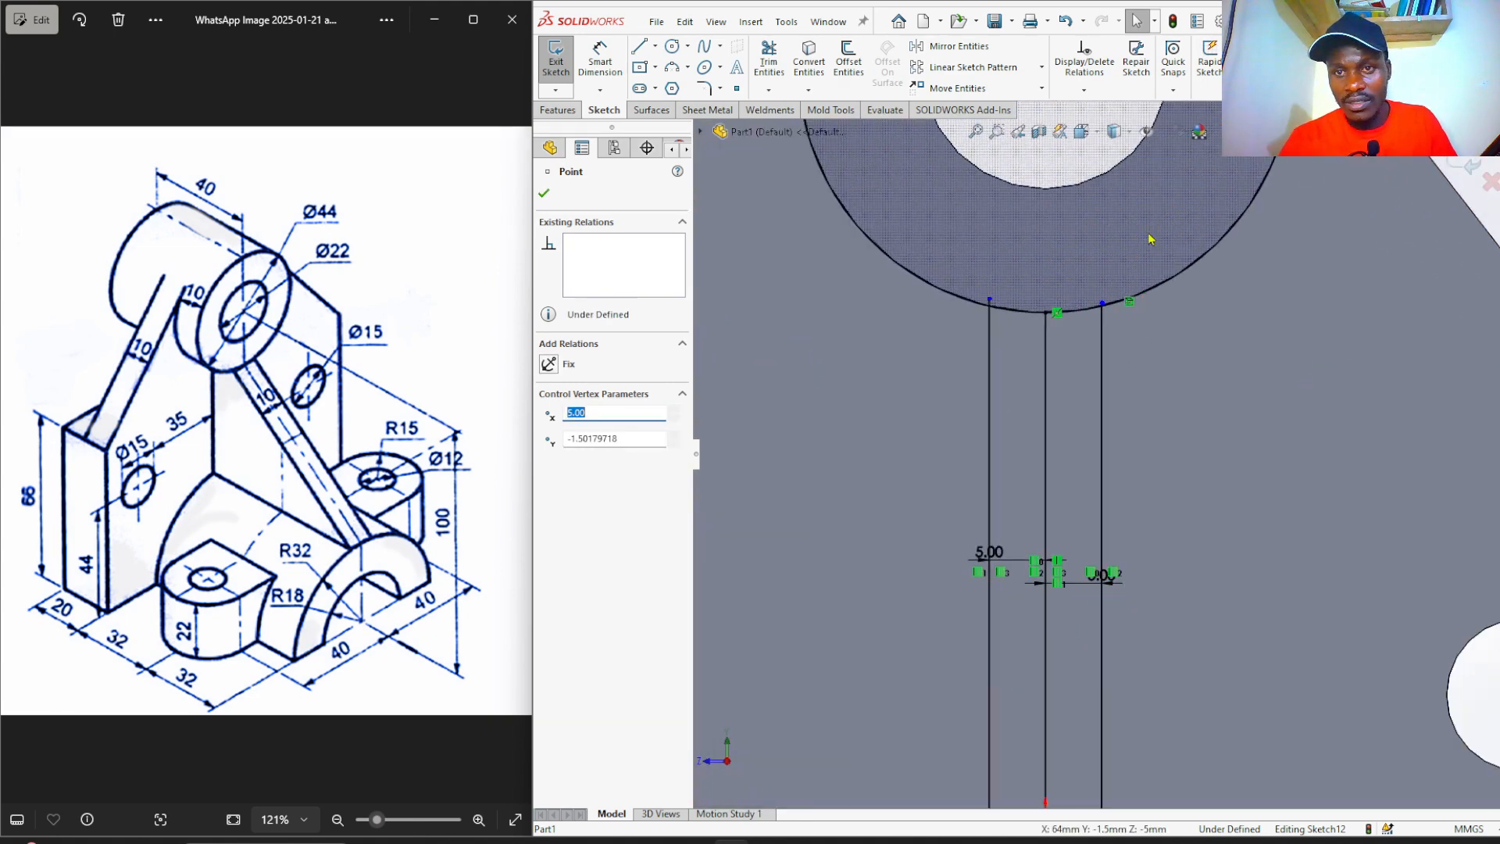
pyautogui.scroll(-3, 1129, 325)
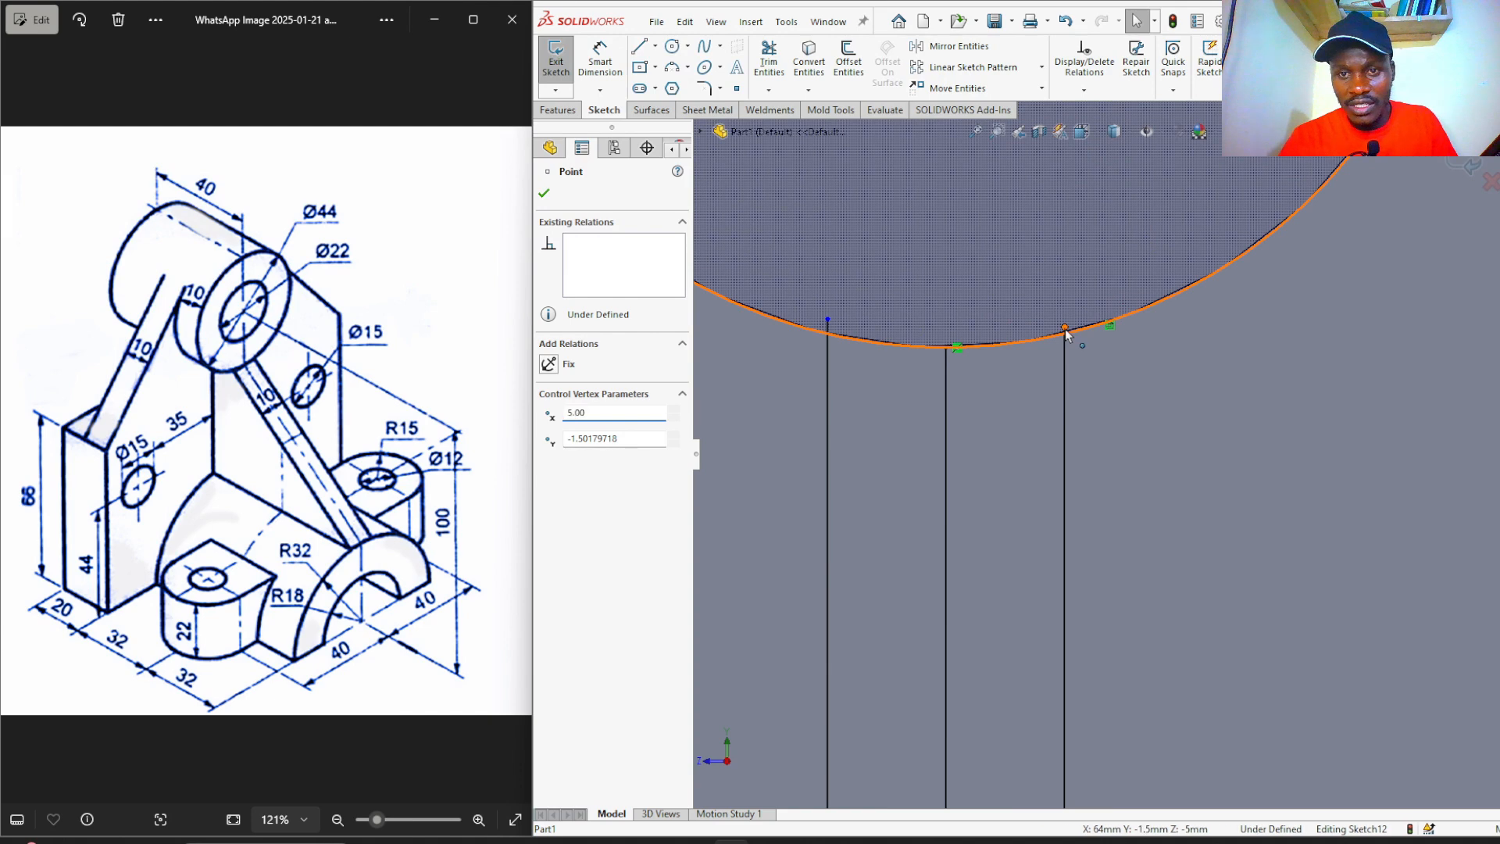
pyautogui.moveTo(1065, 329); pyautogui.dragTo(1065, 306)
pyautogui.scroll(3, 1095, 386)
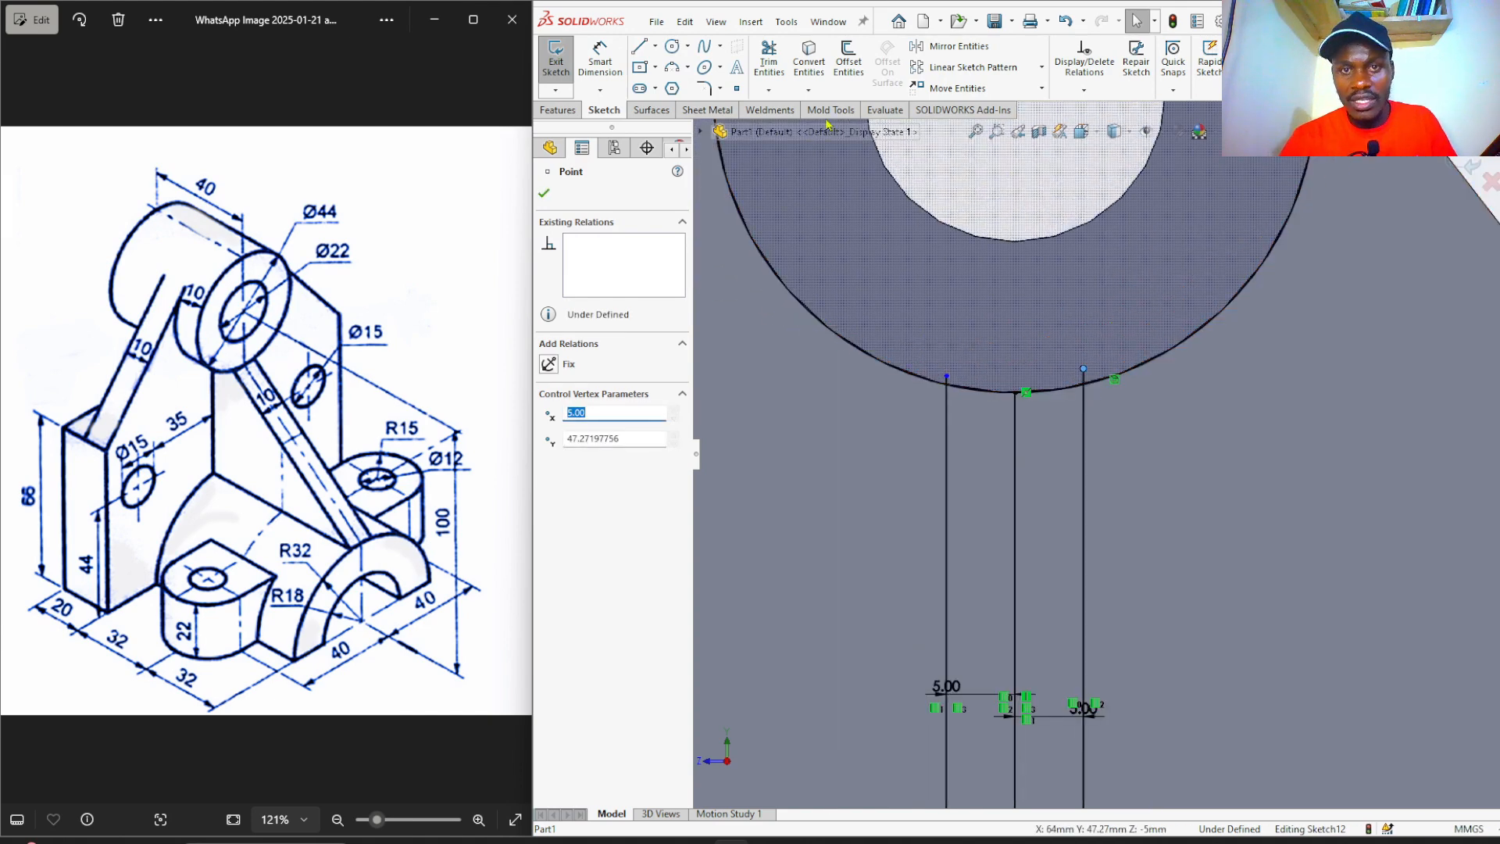
pyautogui.click(769, 61)
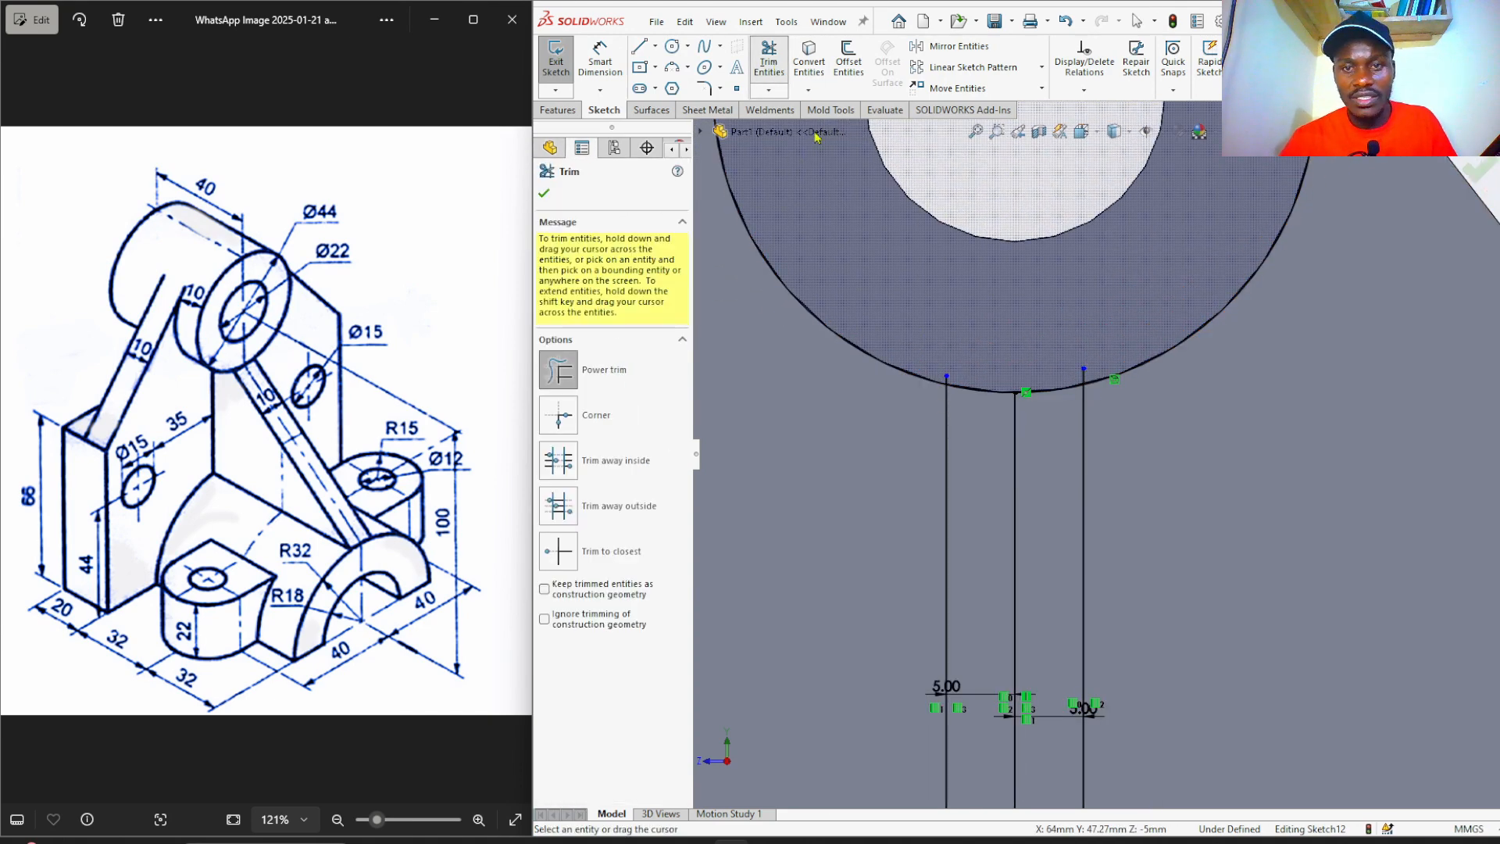
# Power-trim the converted arc and circle back to the offset lines, leaving short closing arcs.
pyautogui.moveTo(816, 388); pyautogui.dragTo(854, 315)
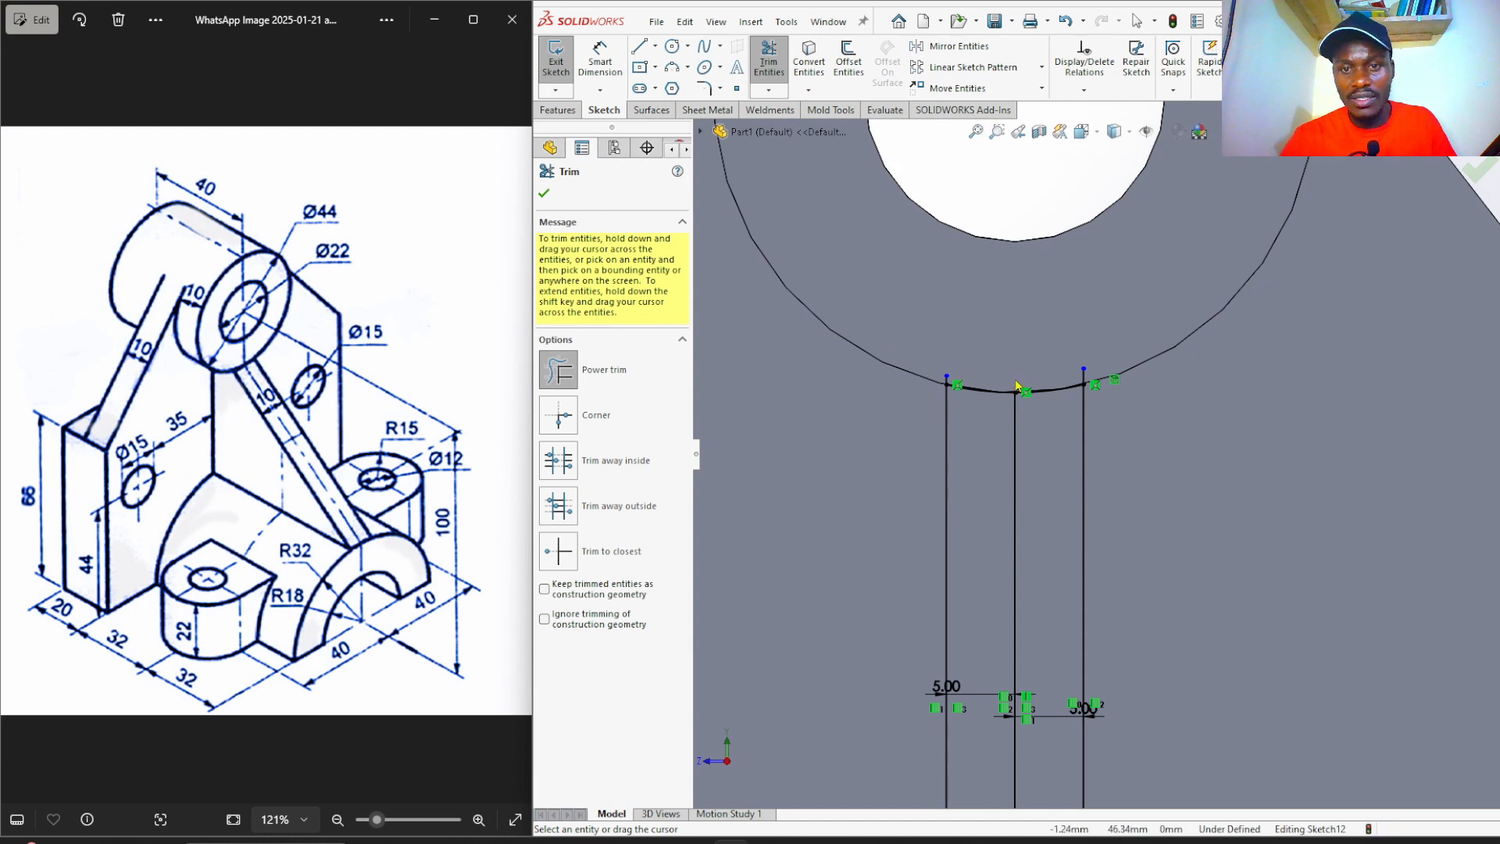
pyautogui.scroll(-3, 1093, 402)
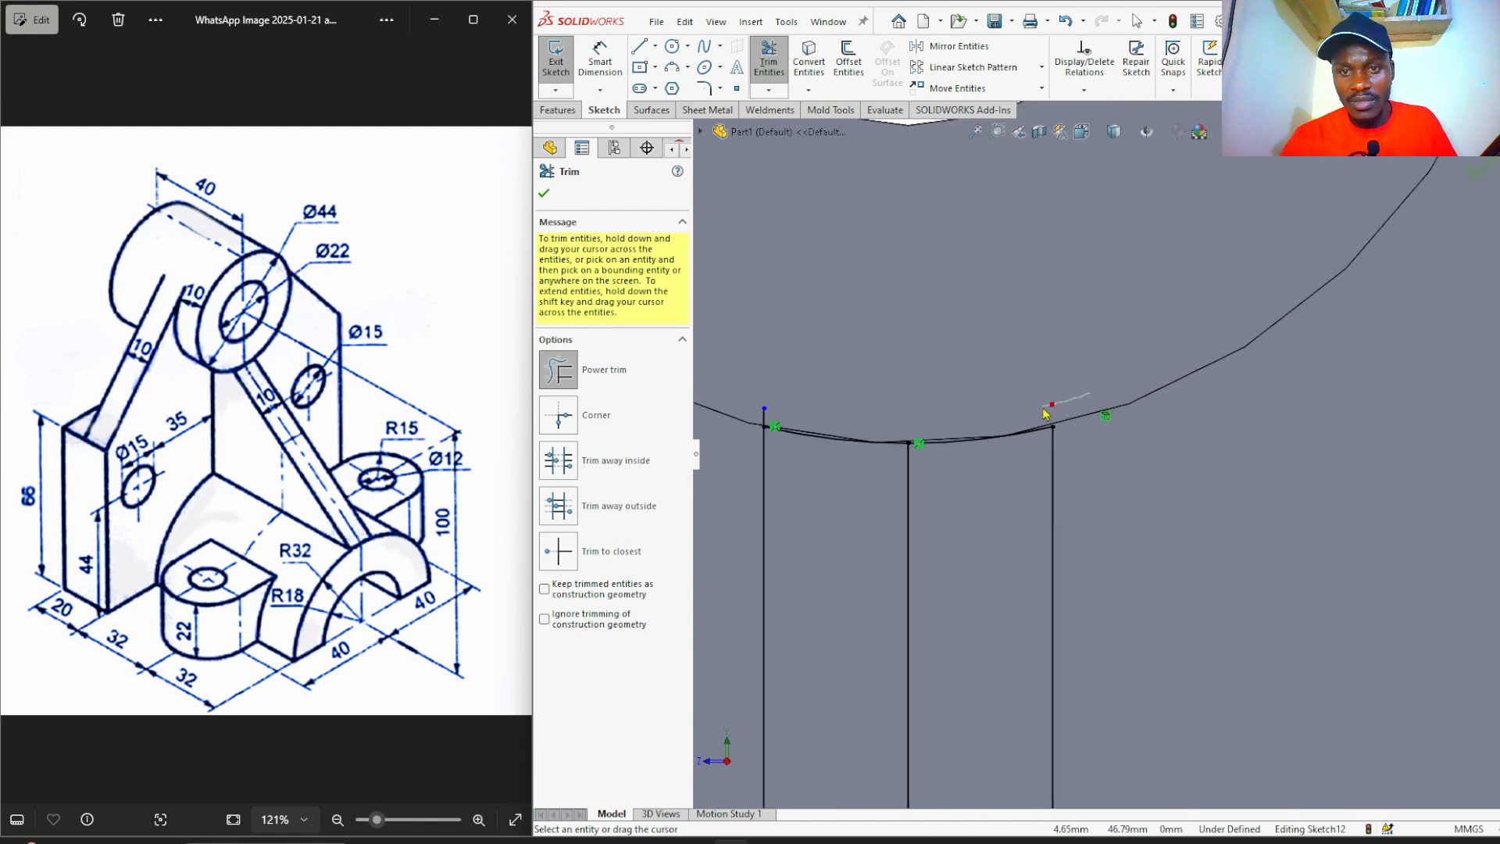
pyautogui.moveTo(789, 411); pyautogui.dragTo(755, 418)
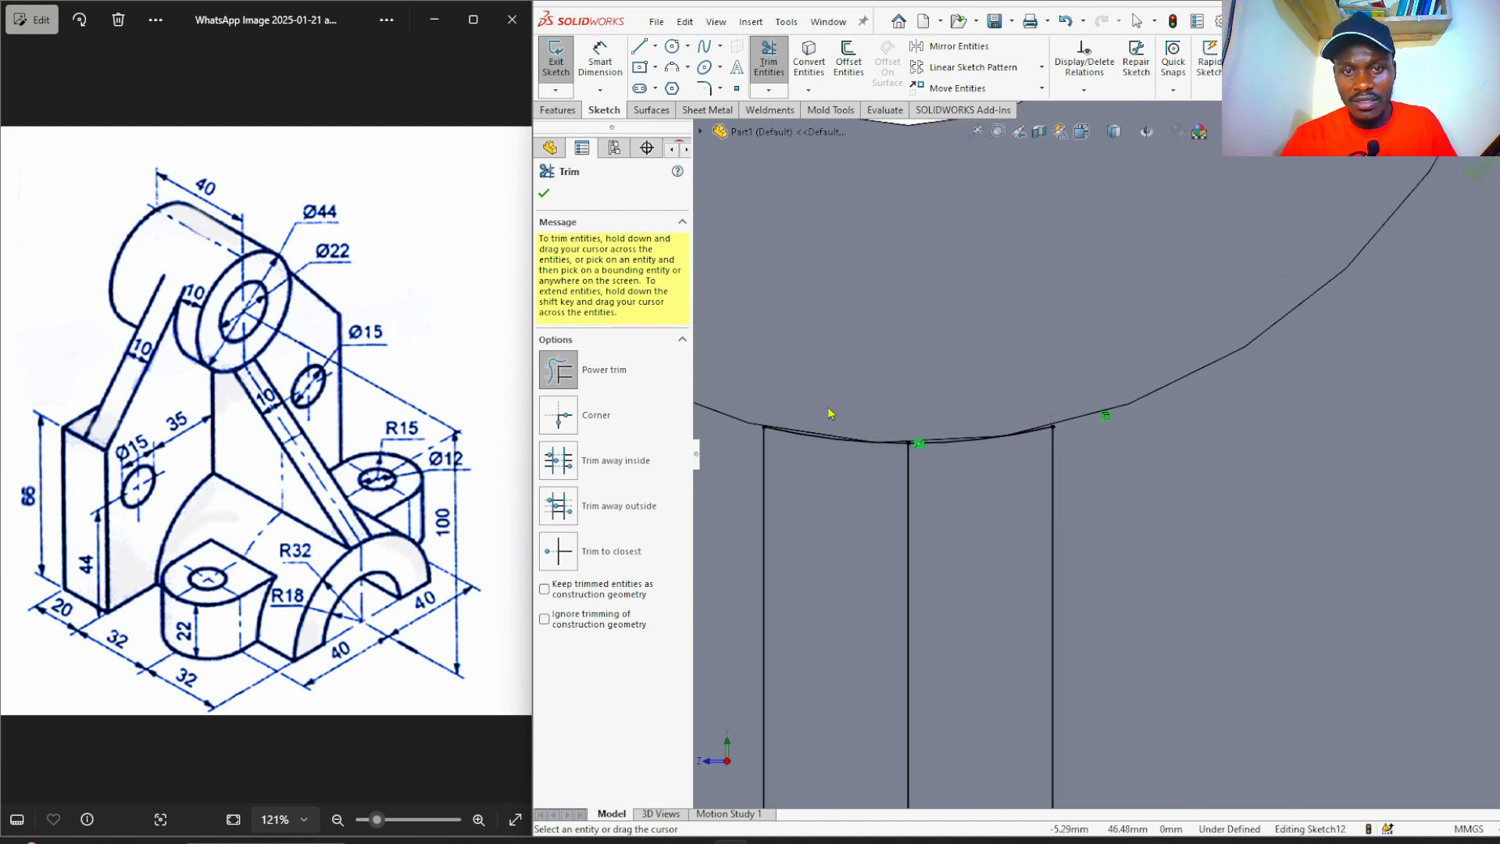
pyautogui.scroll(5, 939, 329)
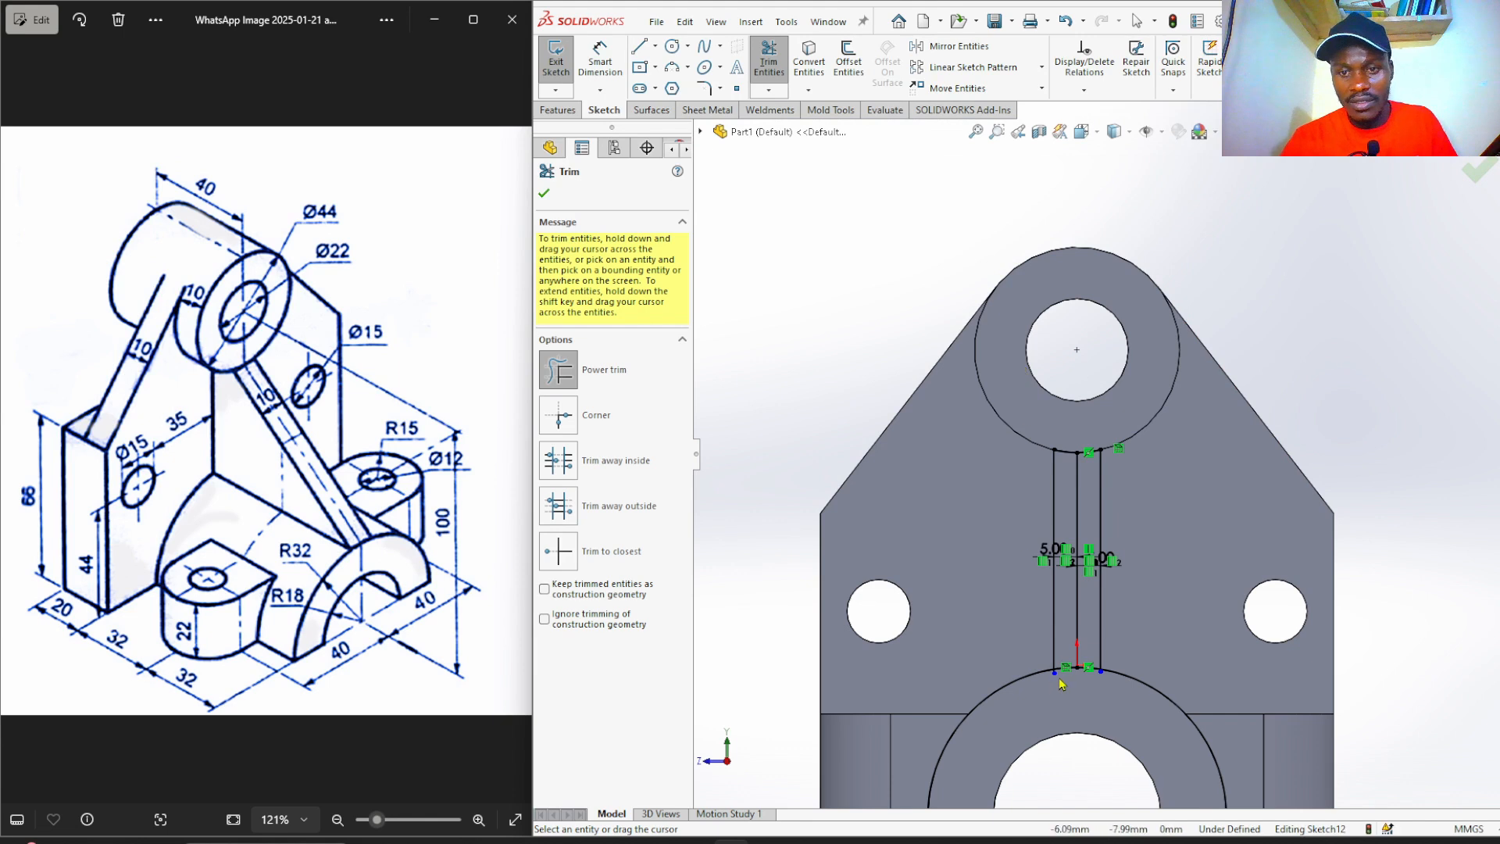
pyautogui.scroll(-5, 1094, 703)
pyautogui.scroll(-2, 1112, 572)
pyautogui.moveTo(953, 605); pyautogui.dragTo(891, 513)
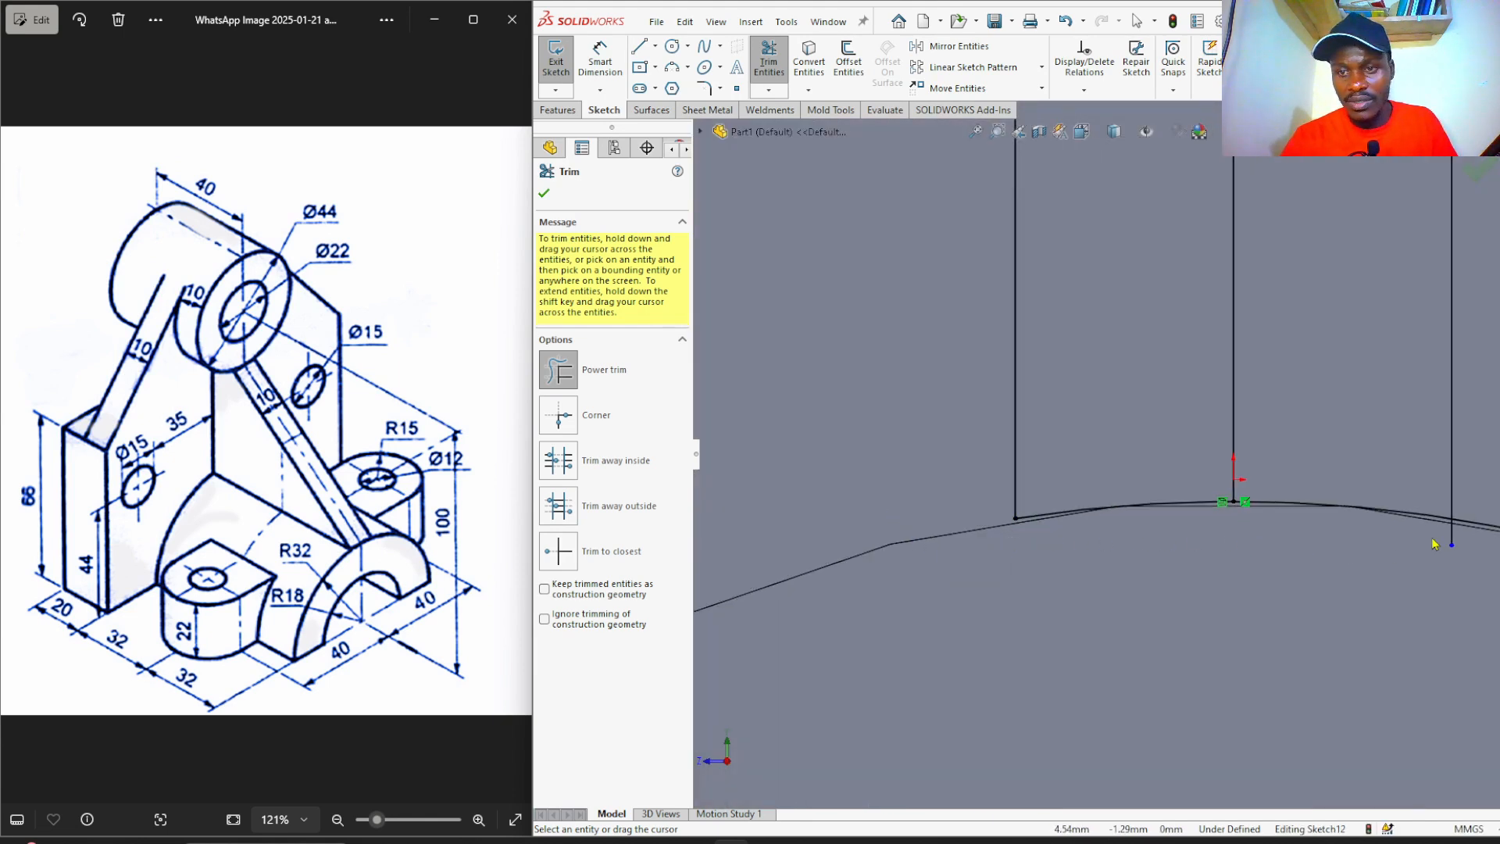
pyautogui.scroll(5, 1398, 606)
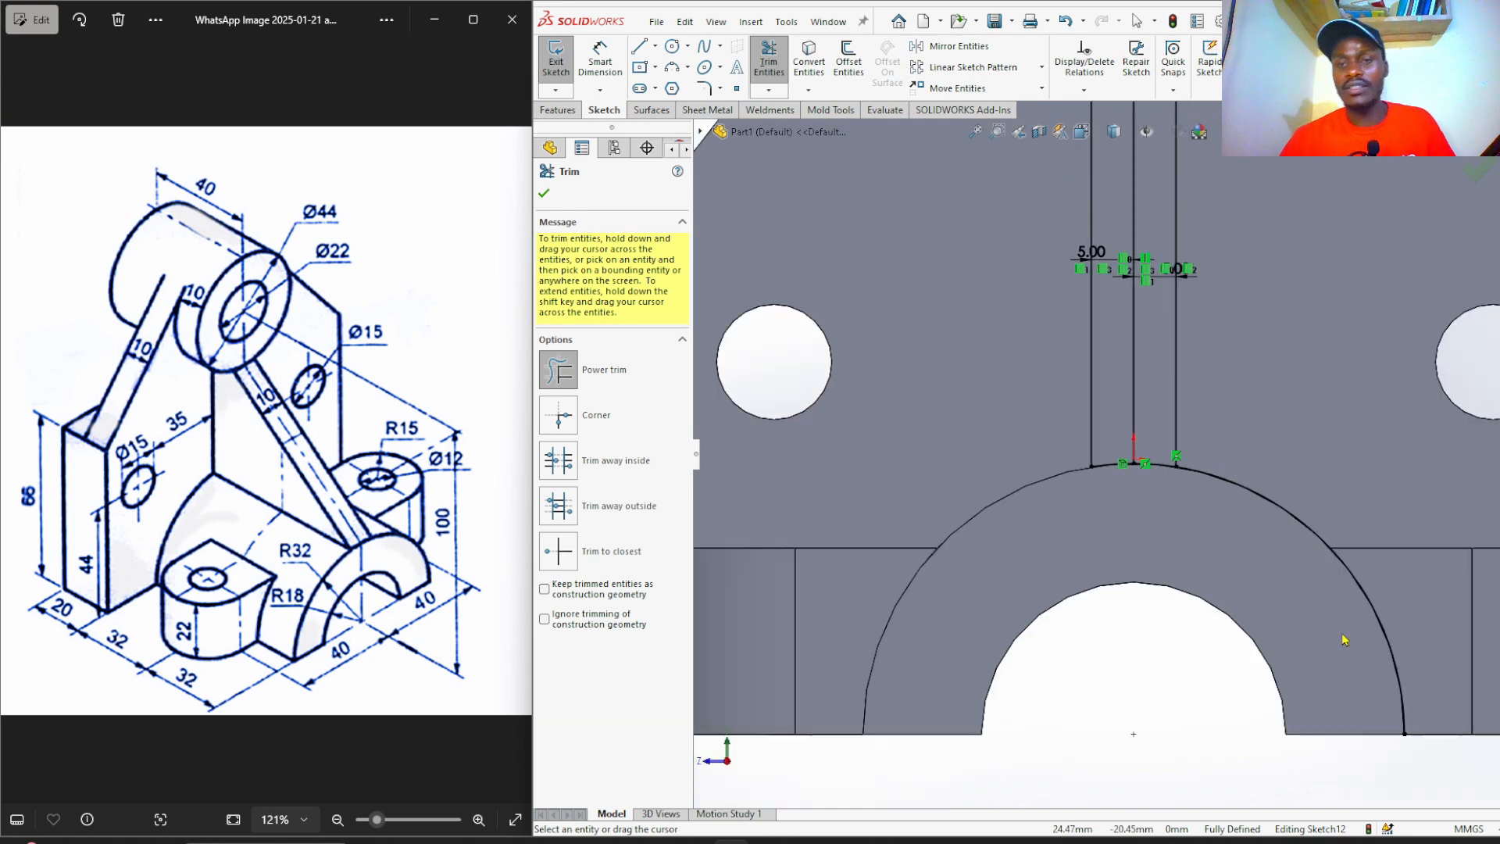
pyautogui.scroll(-2, 1200, 347)
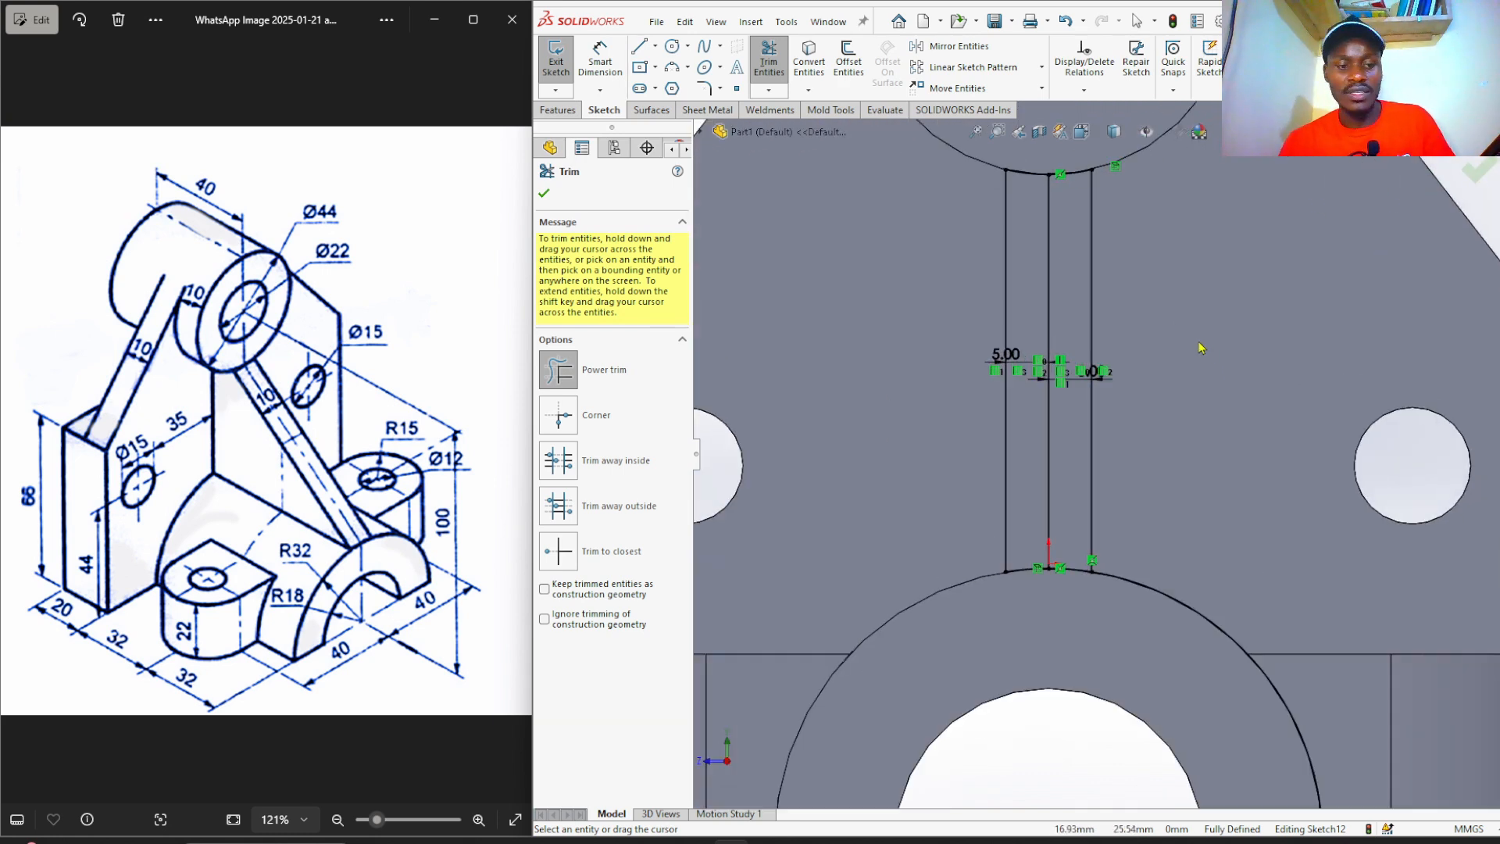
pyautogui.press('Escape')
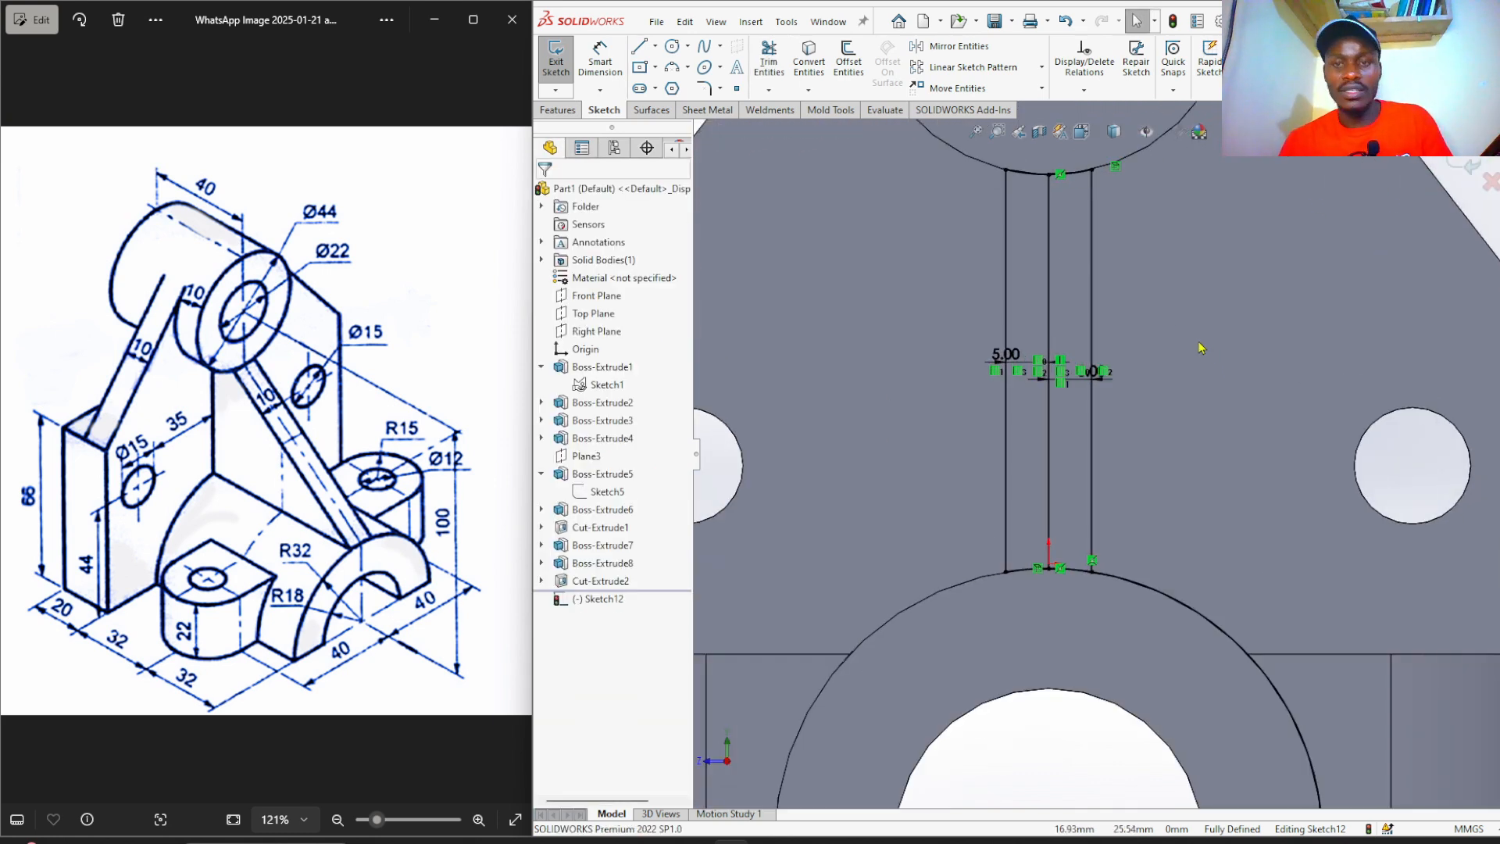
# Turn the strip's middle vertical line into construction geometry, then view the part isometrically.
pyautogui.click(1047, 311)
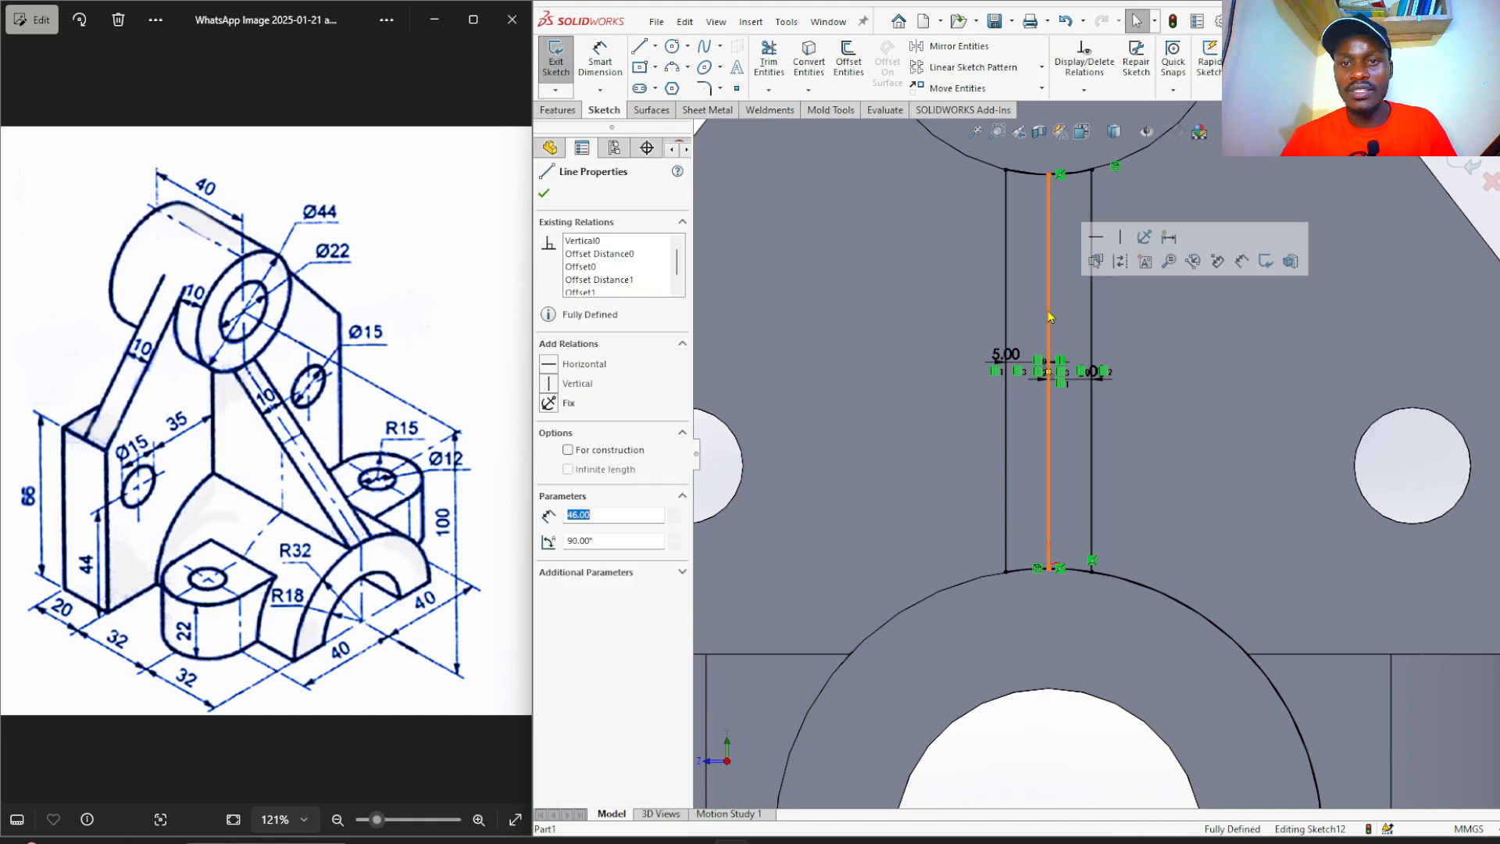
pyautogui.click(1120, 262)
pyautogui.press('f')
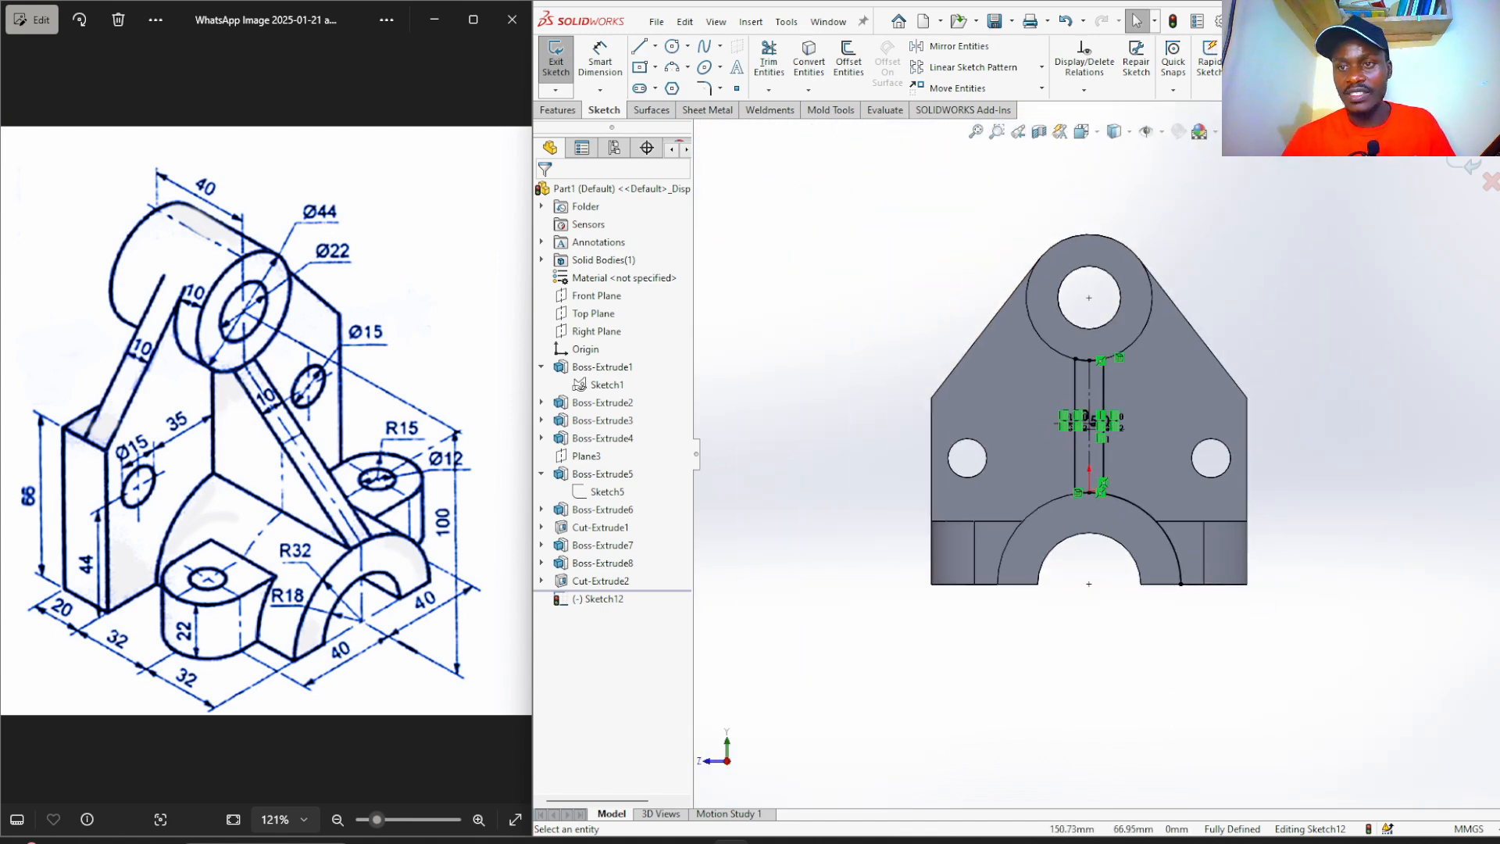
pyautogui.hotkey('ctrl', '7')
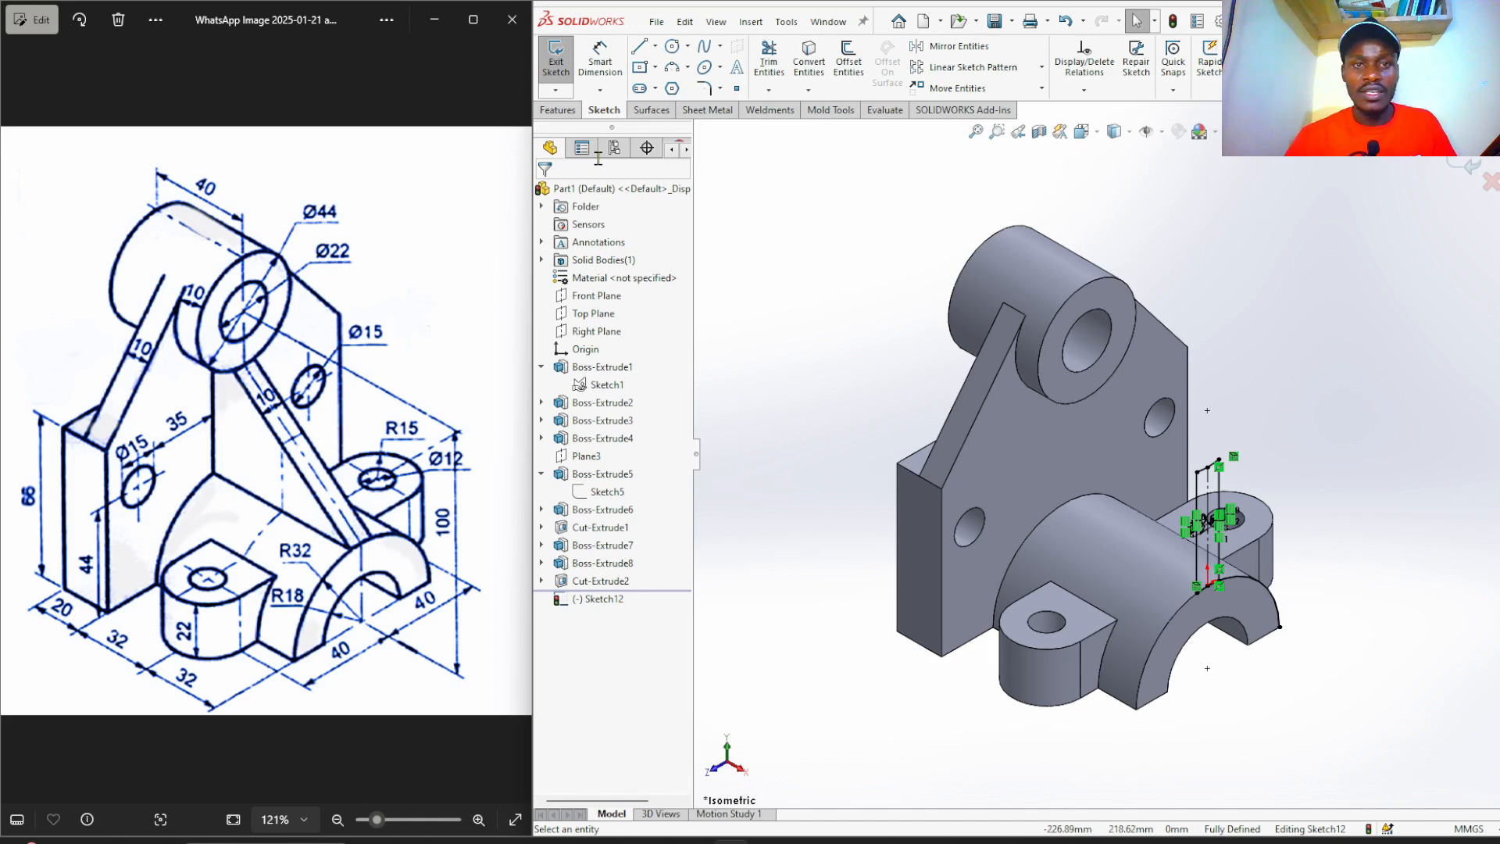
# Extrude Sketch12's strip reversed, Up To Surface at the back plate face, creating Boss-Extrude9.
pyautogui.click(559, 112)
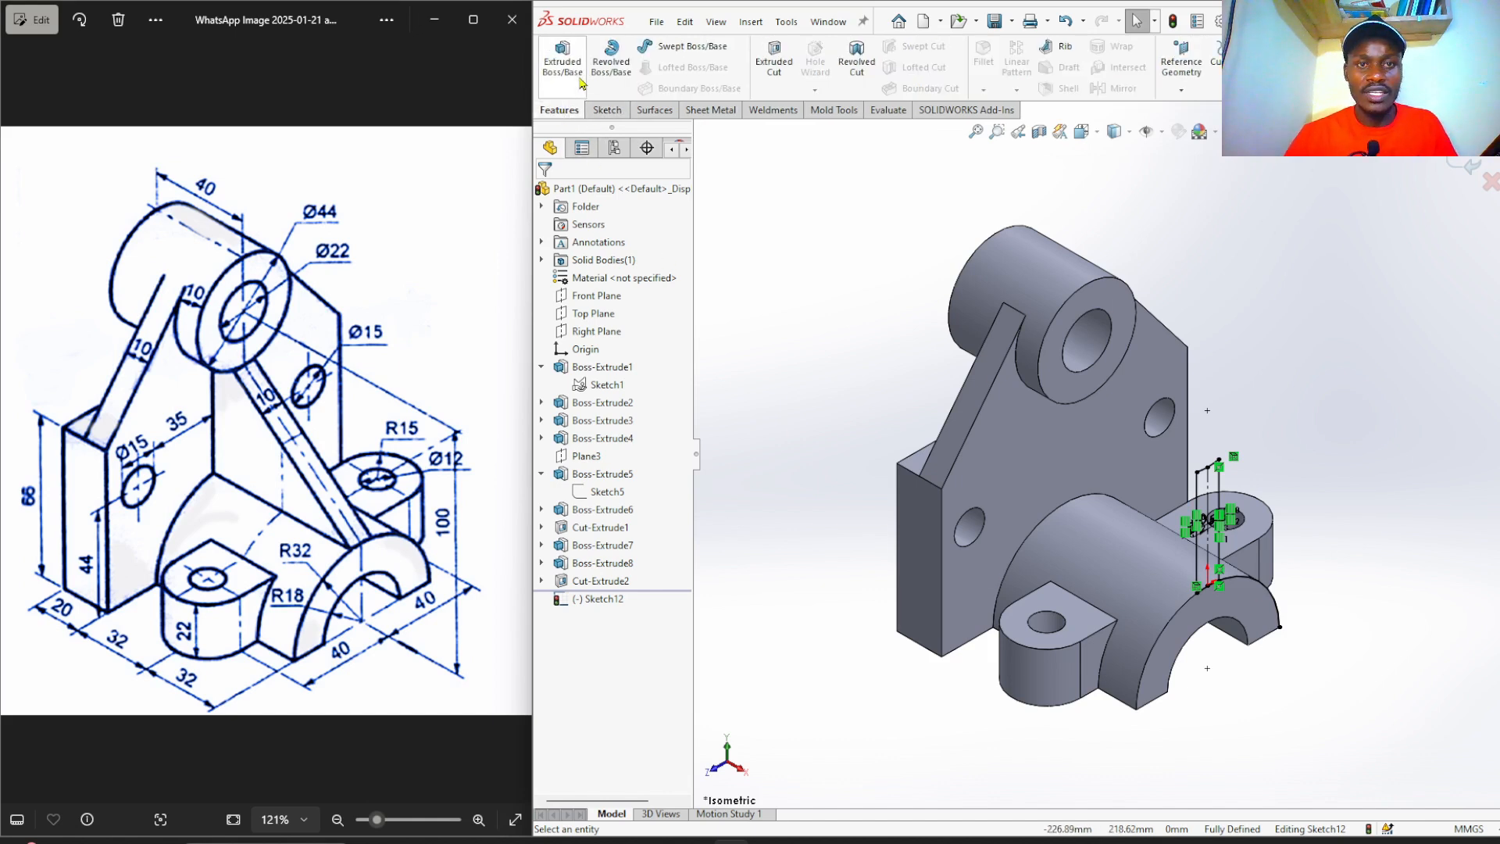
pyautogui.click(562, 59)
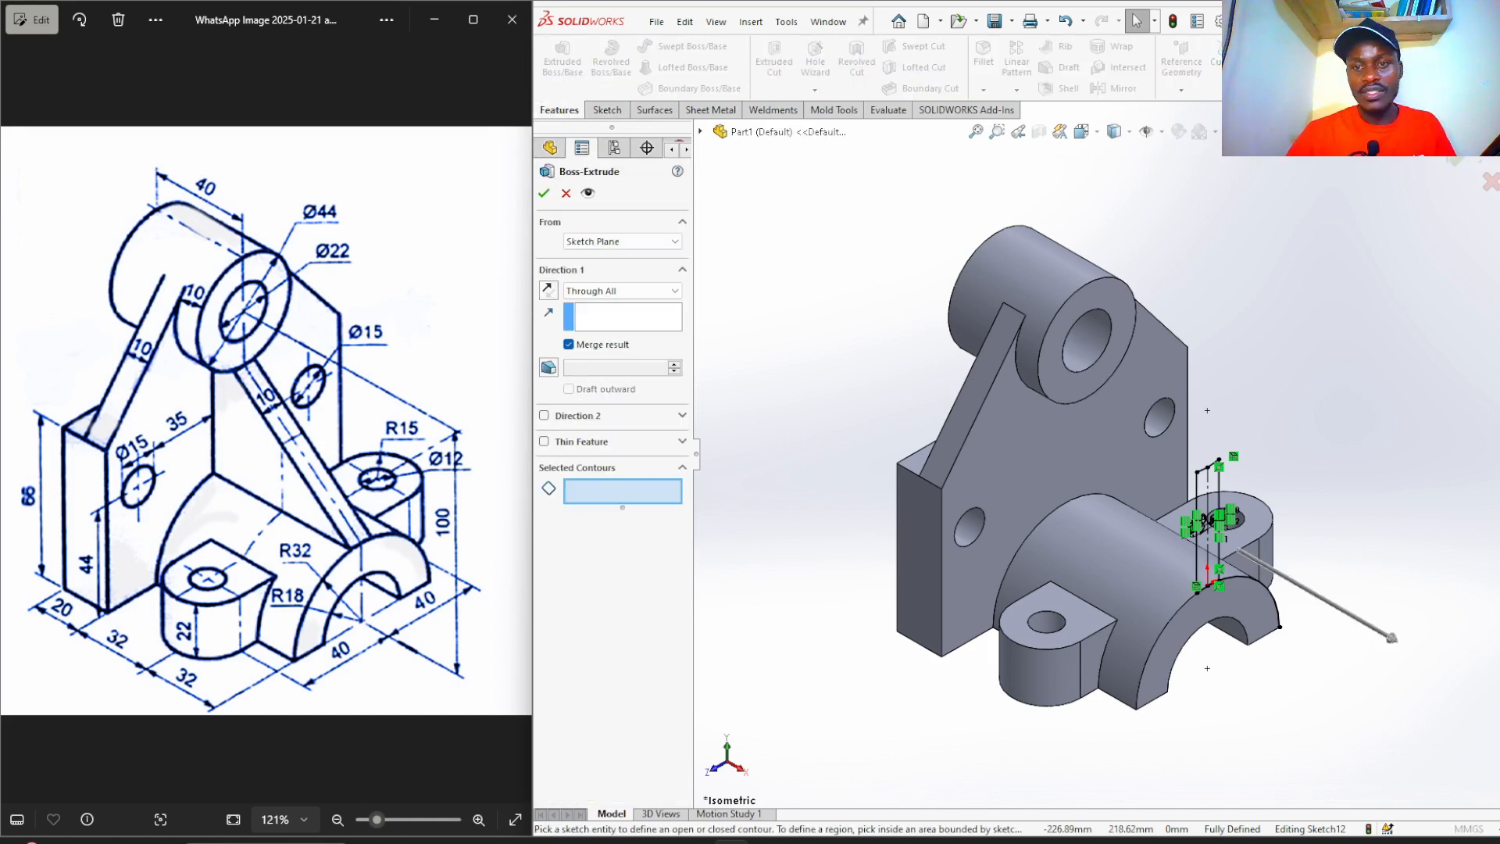
pyautogui.click(548, 292)
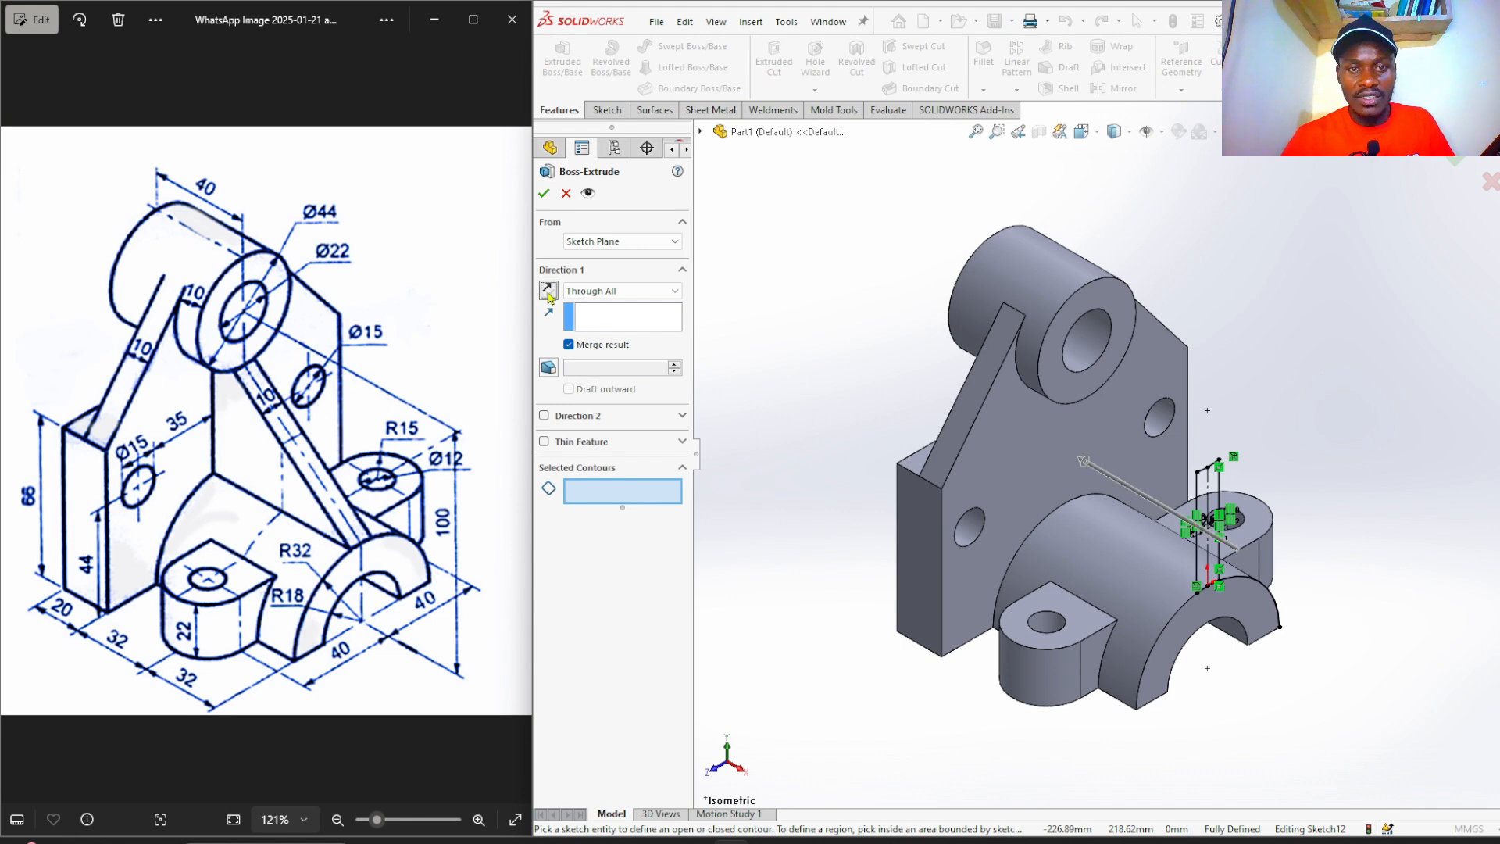
pyautogui.click(605, 290)
pyautogui.click(652, 341)
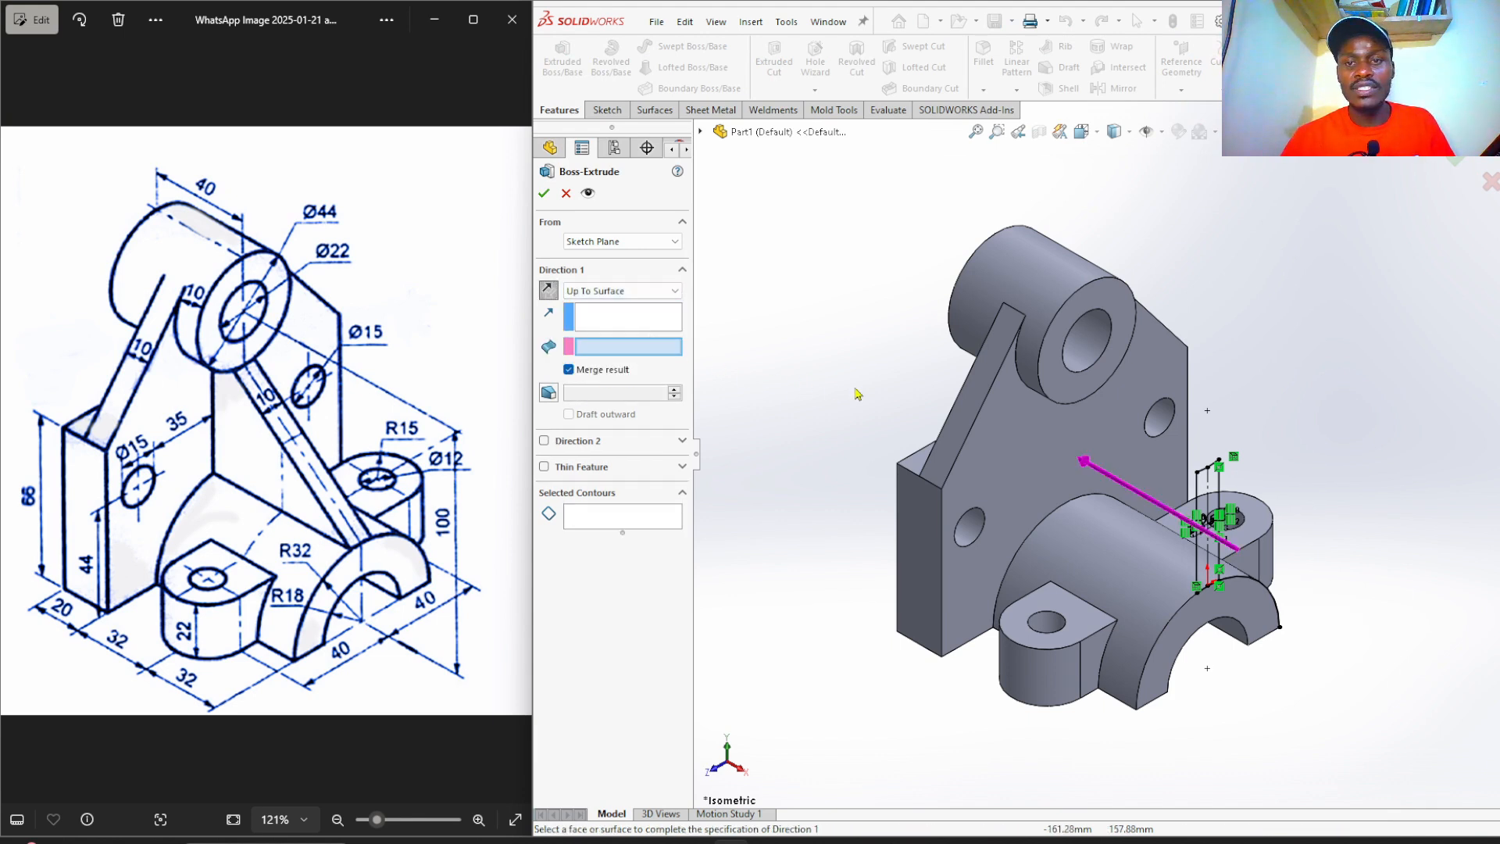
pyautogui.click(1039, 442)
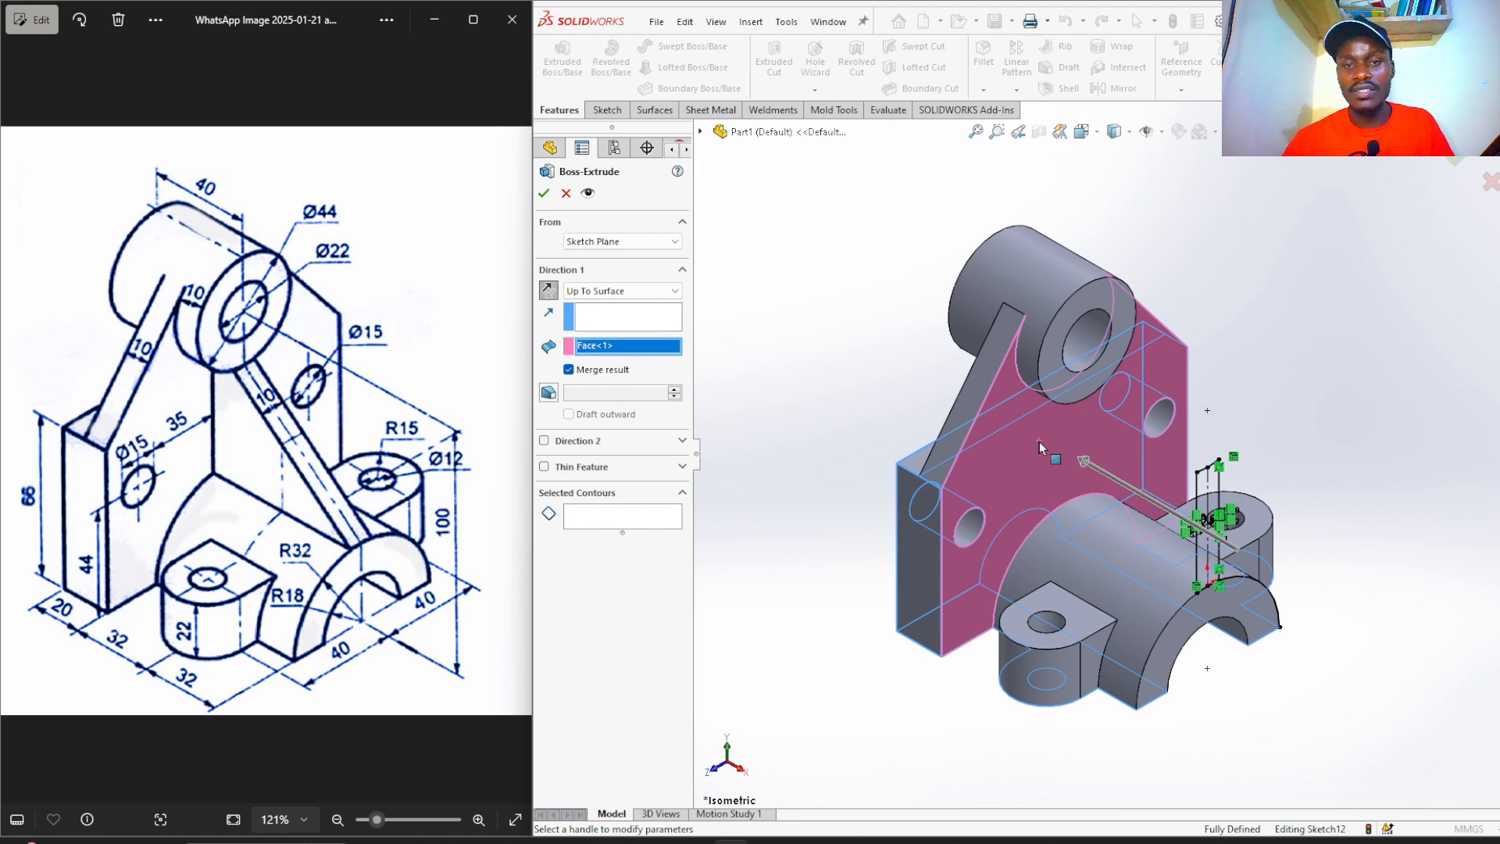
pyautogui.scroll(-3, 1250, 494)
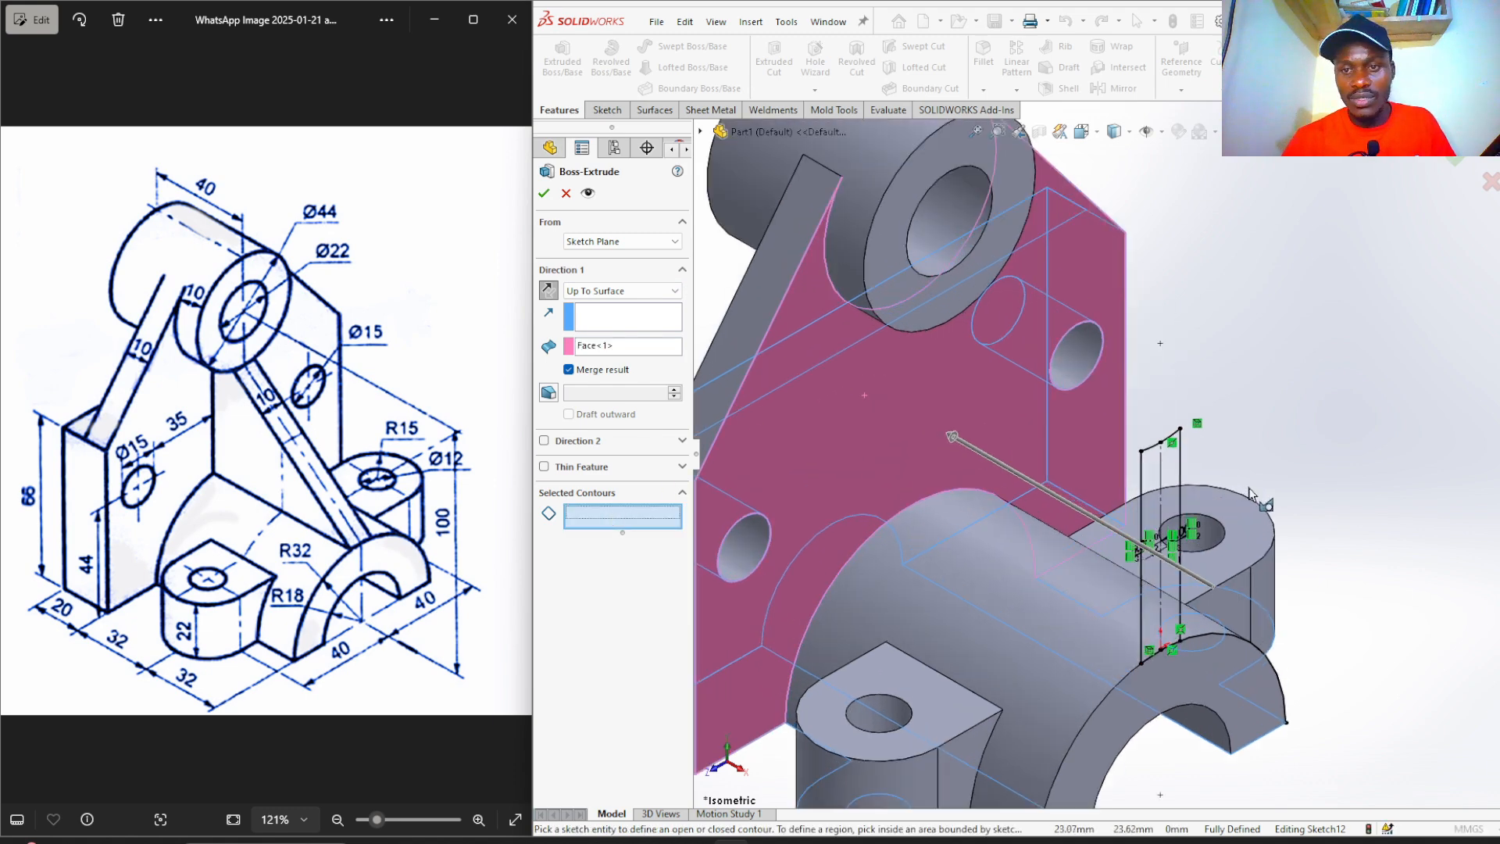
pyautogui.scroll(-2, 1250, 494)
pyautogui.click(1148, 464)
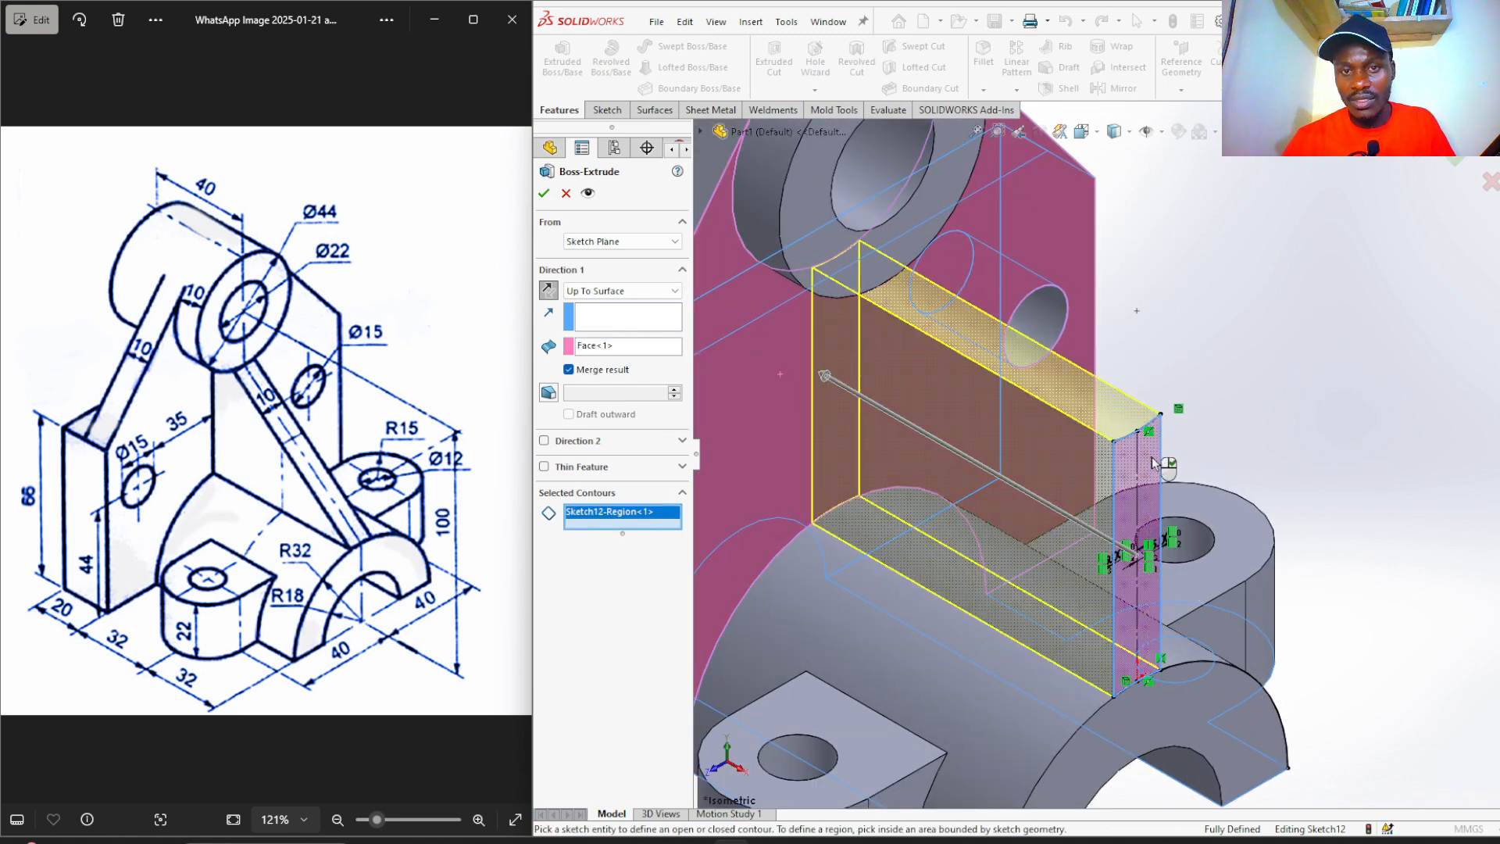
pyautogui.scroll(3, 1270, 402)
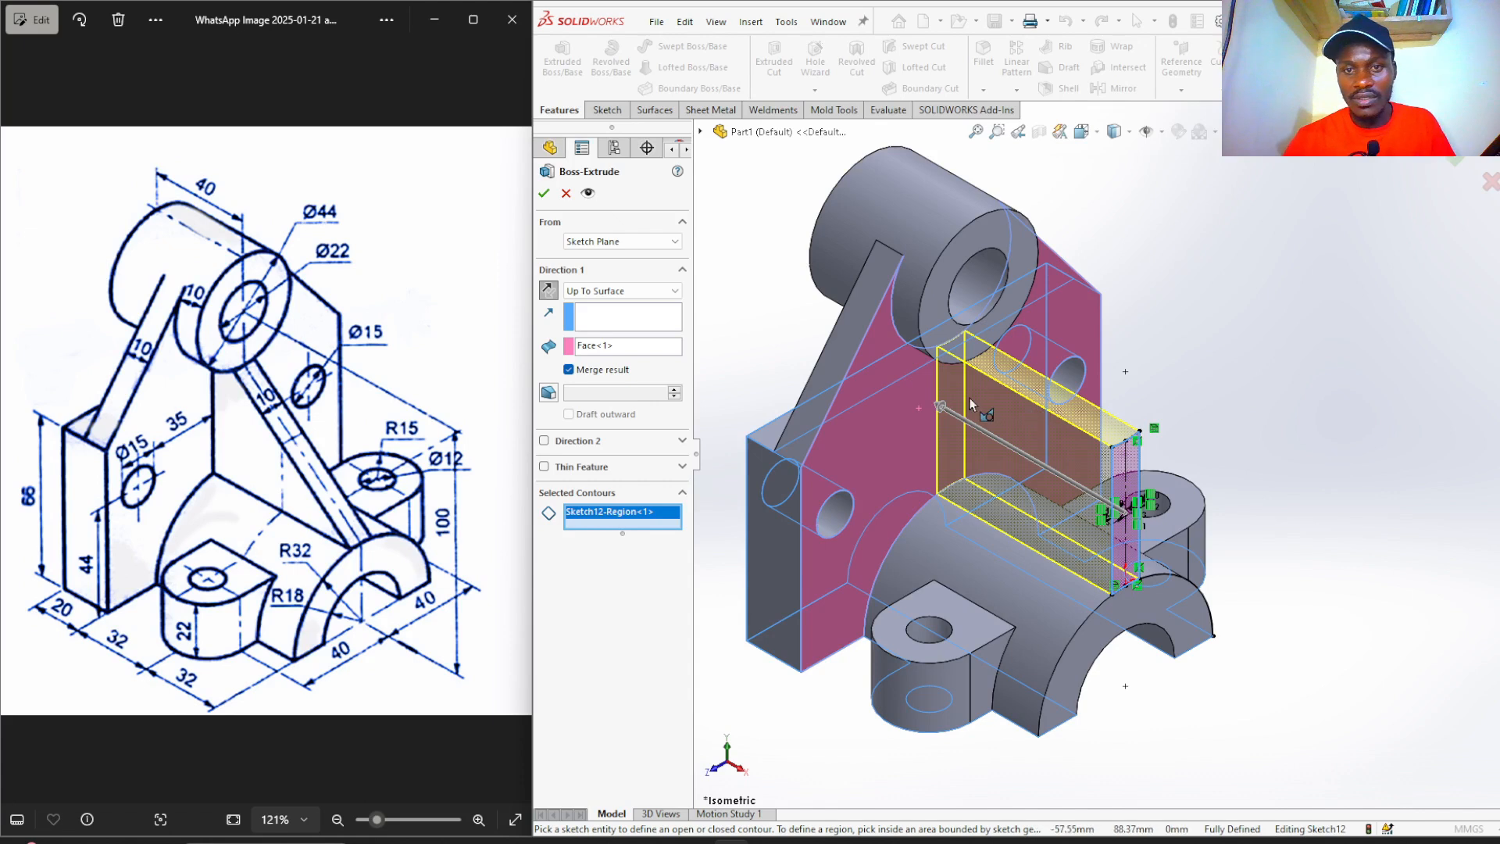
pyautogui.click(543, 194)
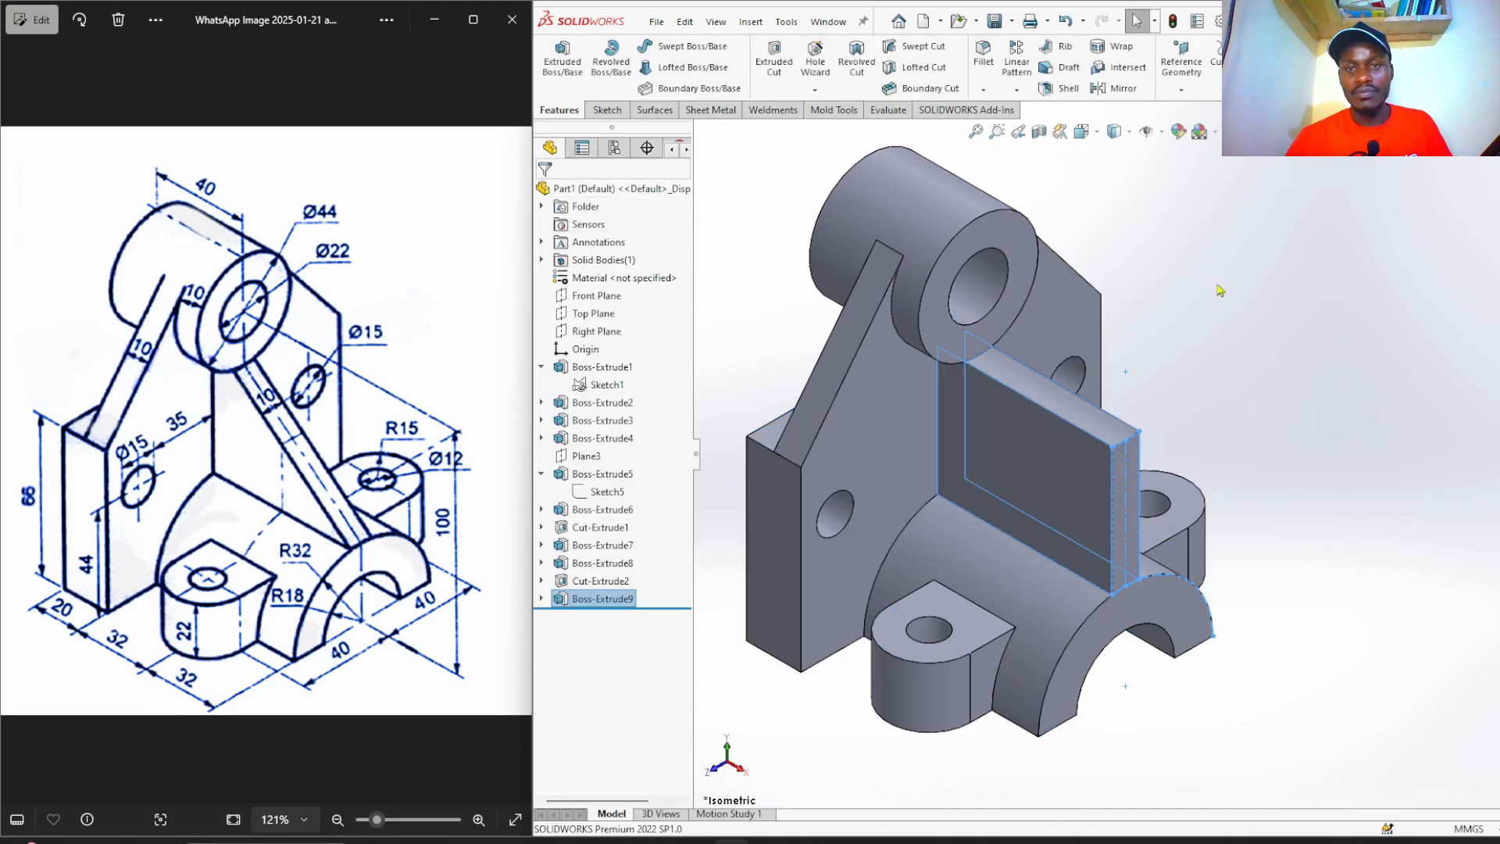
pyautogui.click(1221, 319)
# On the block's side face, sketch a closed triangle: corner-to-corner diagonal, right edge and top edge.
pyautogui.scroll(2, 1241, 322)
pyautogui.scroll(-2, 1137, 532)
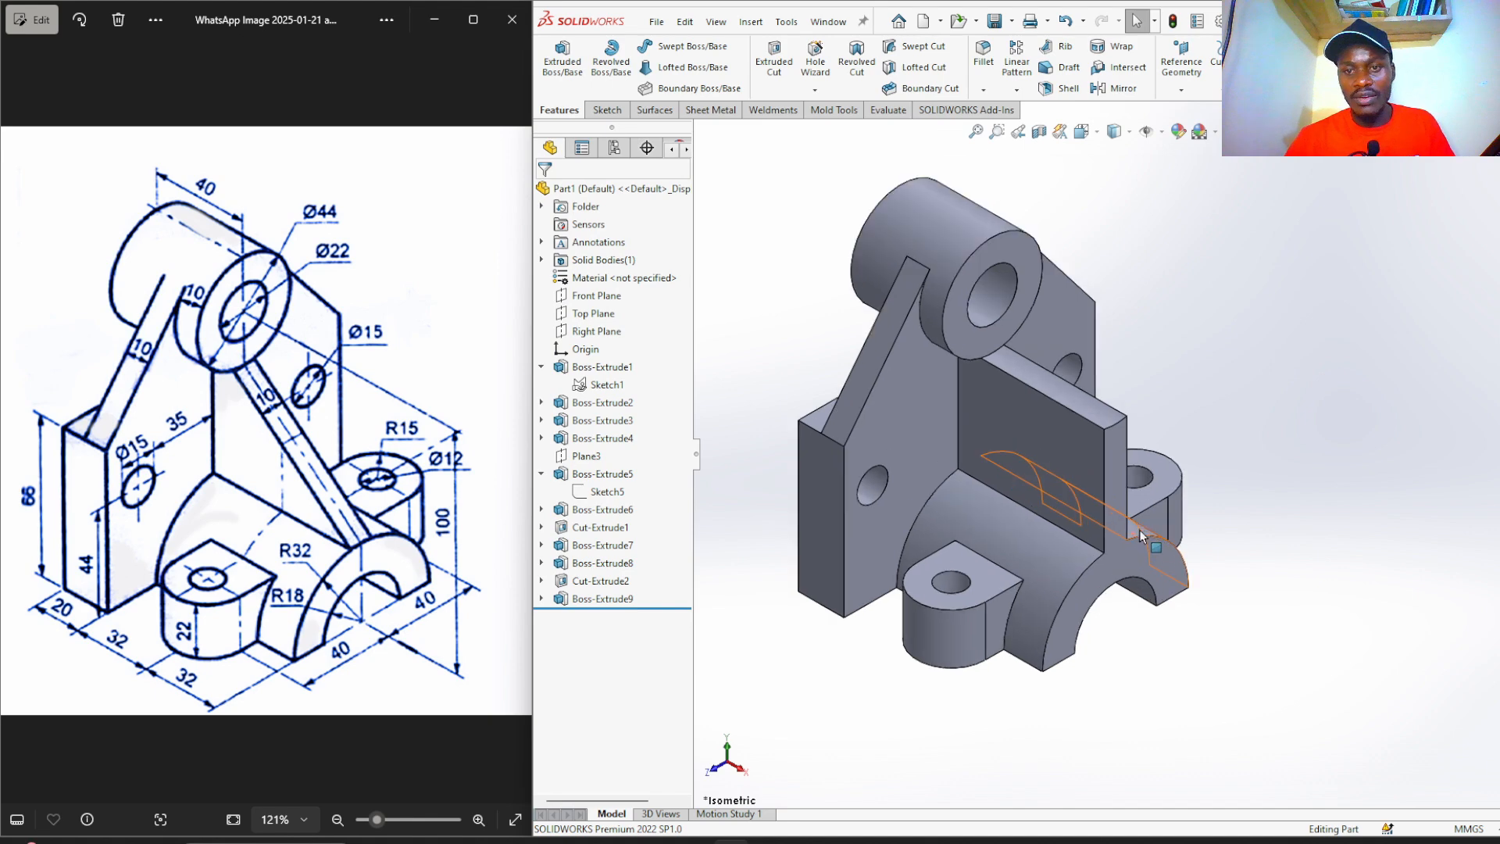
pyautogui.click(1020, 433)
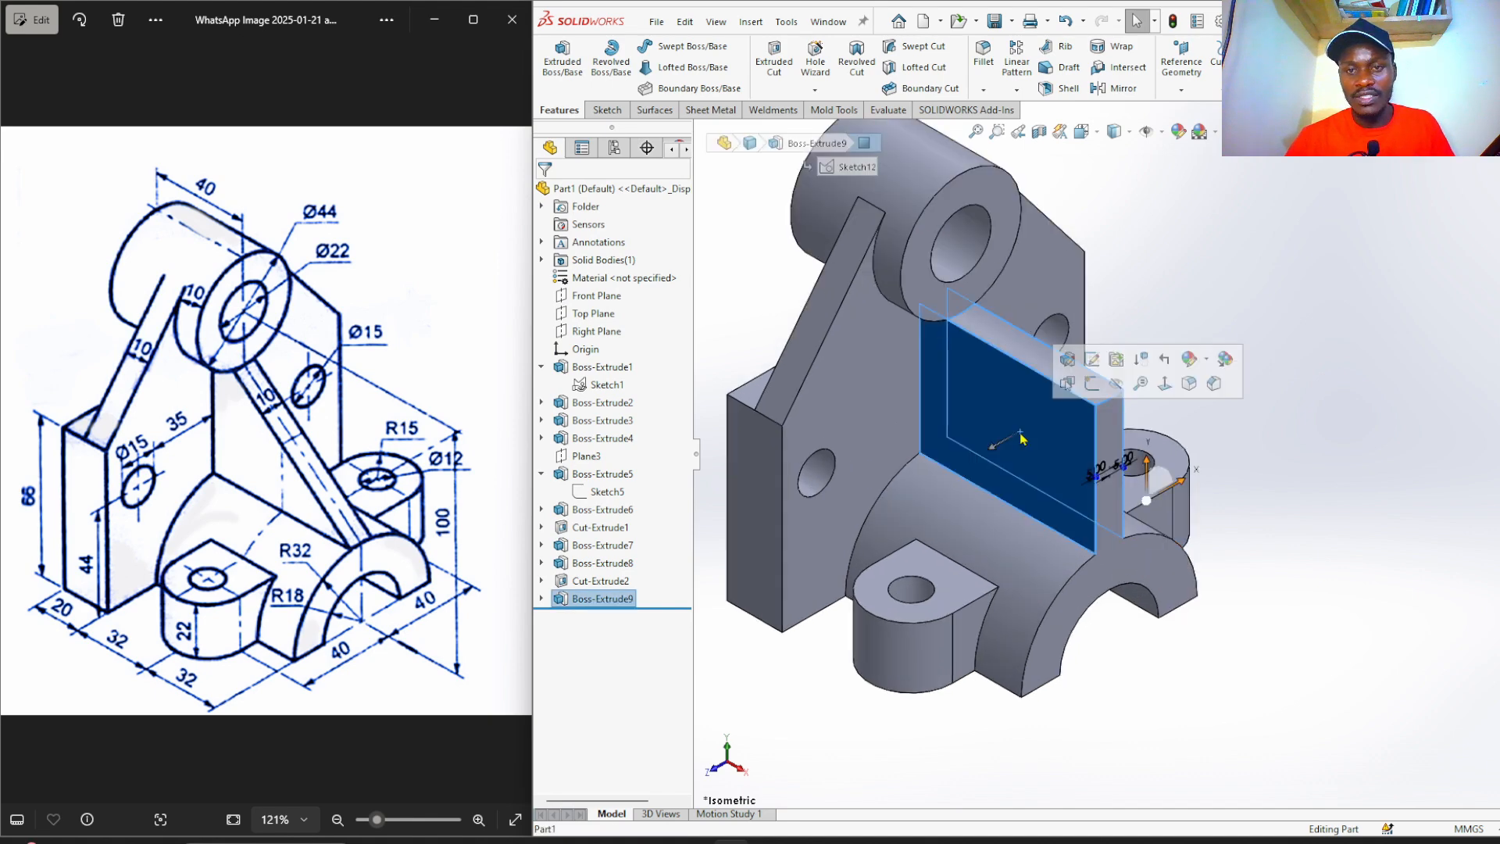
pyautogui.click(1088, 386)
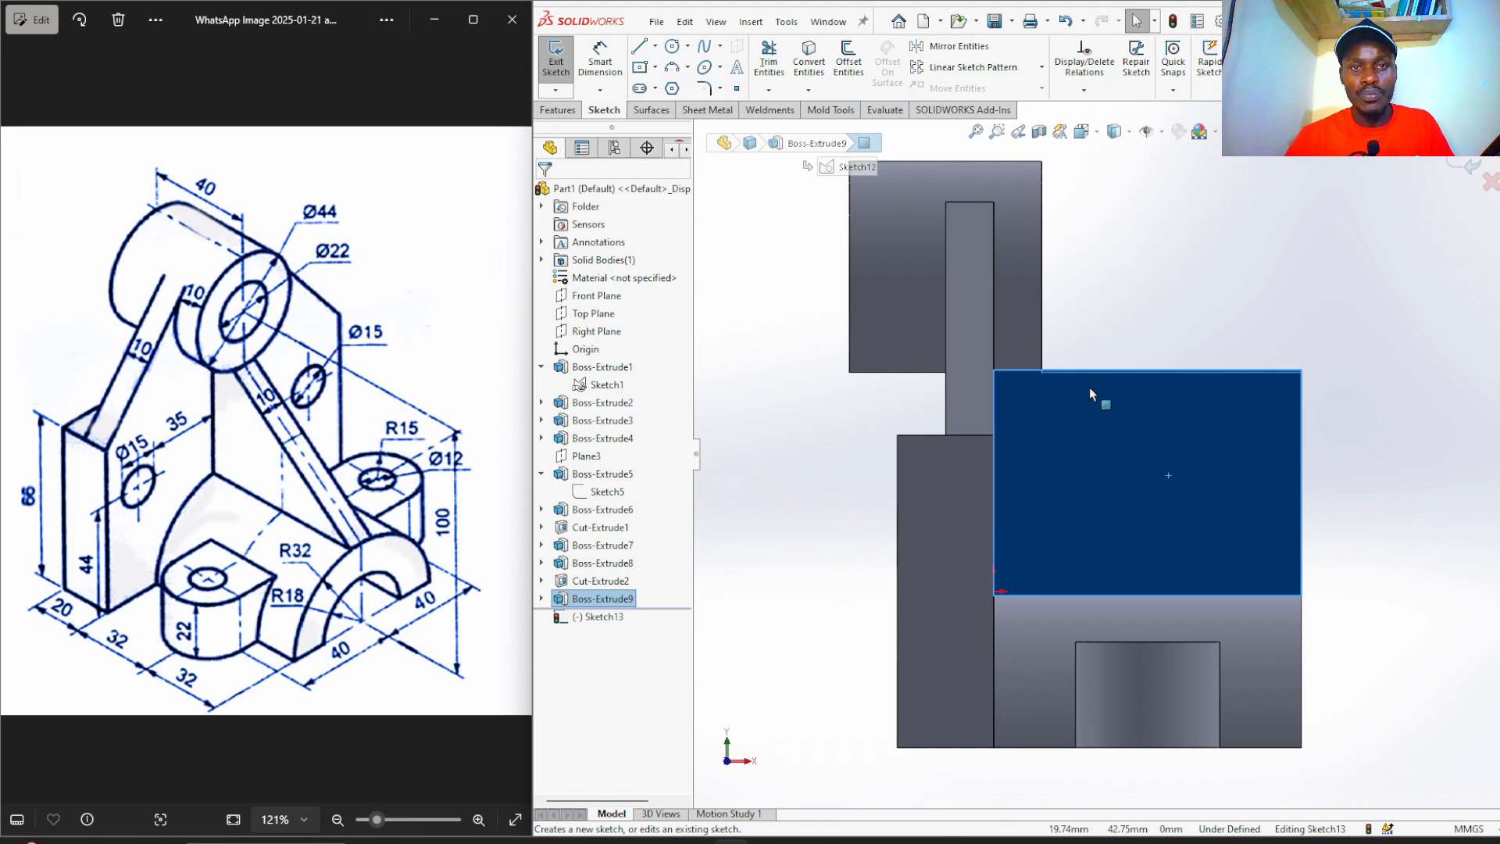
pyautogui.click(639, 49)
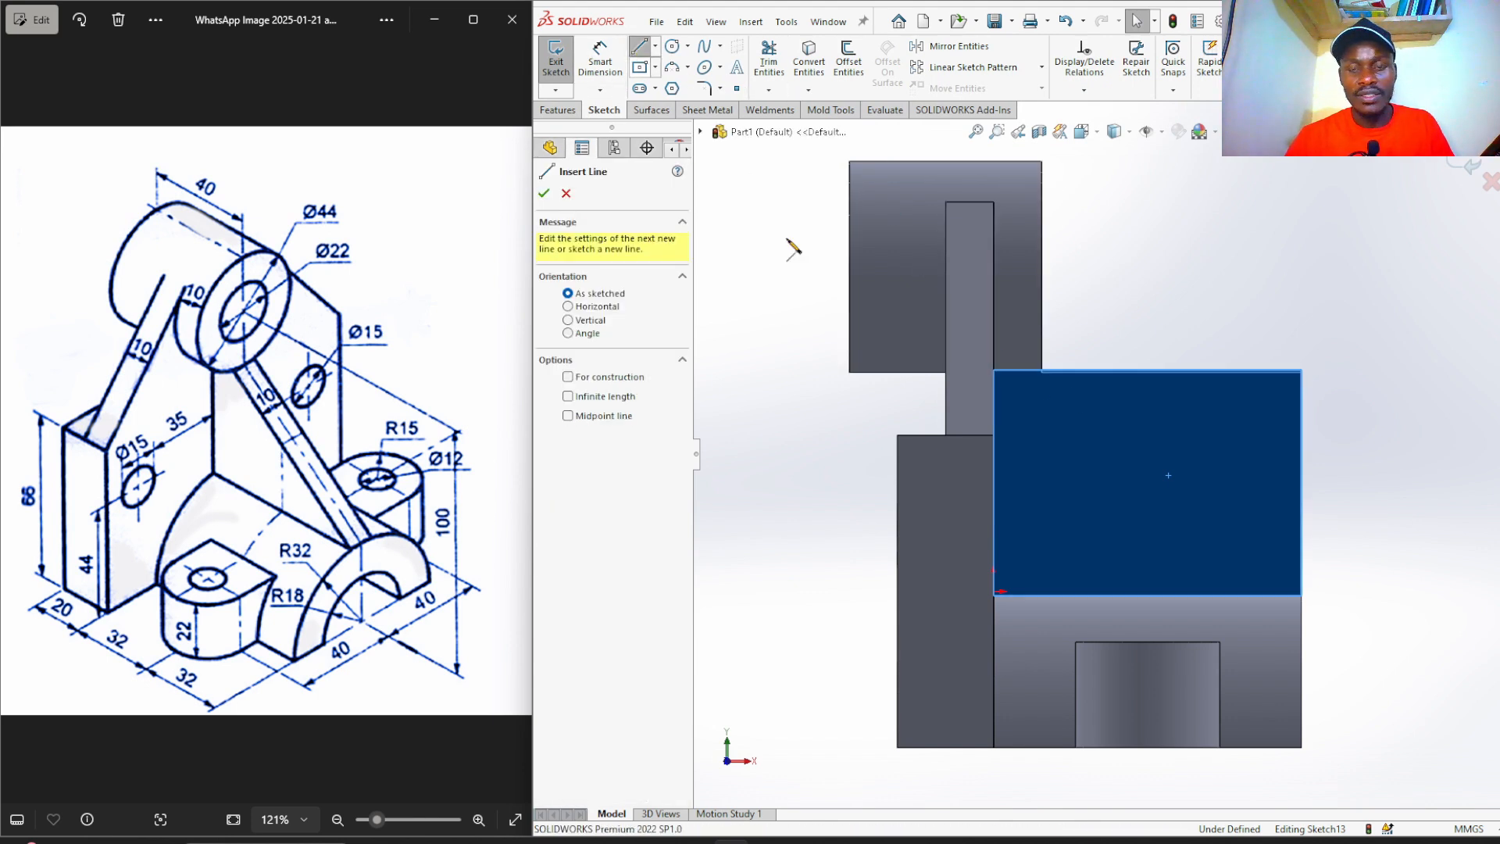
pyautogui.click(1045, 372)
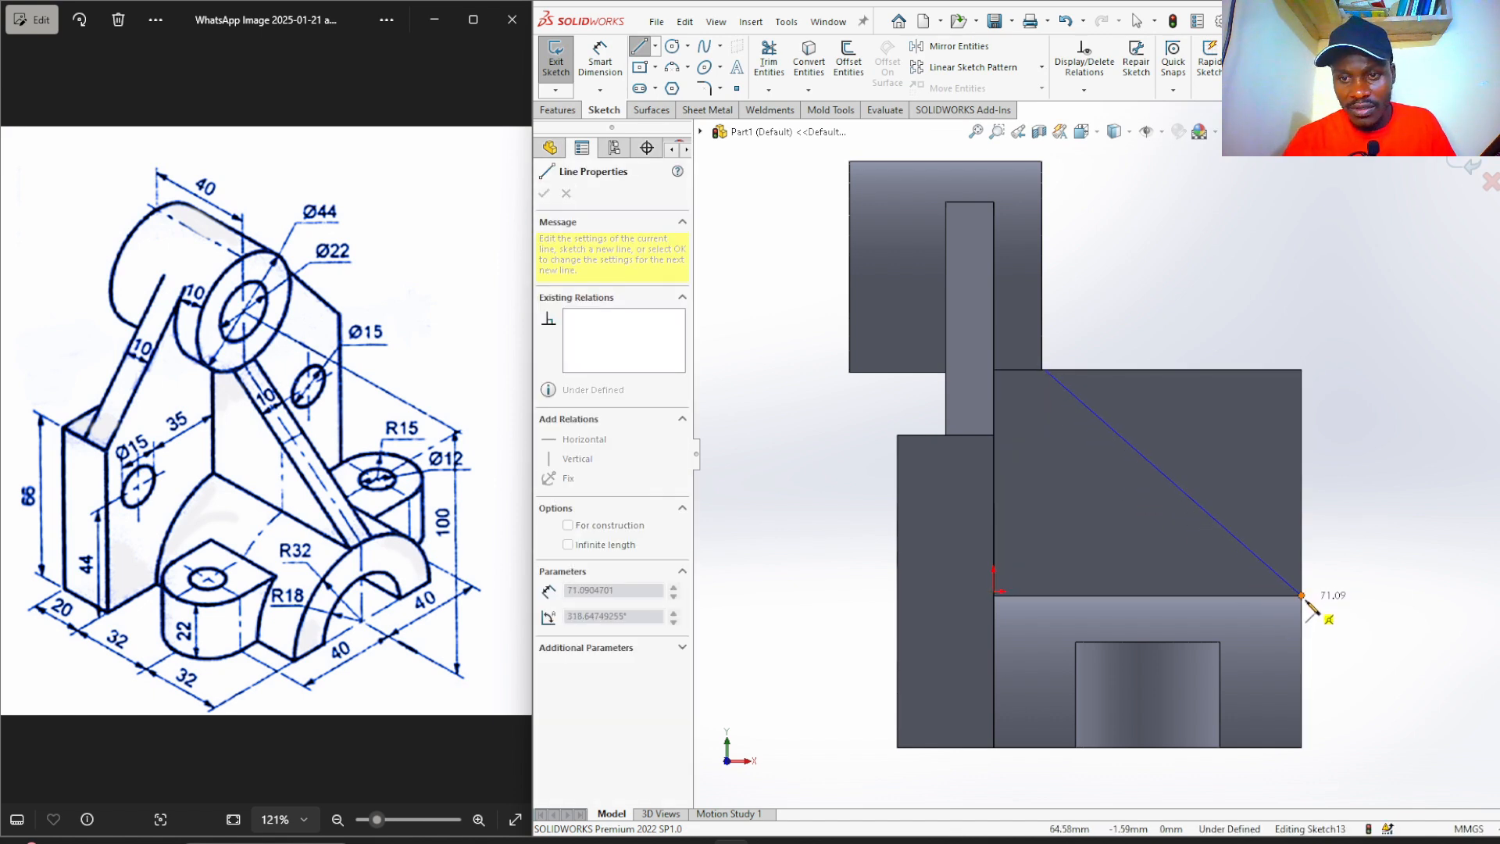
pyautogui.click(1301, 595)
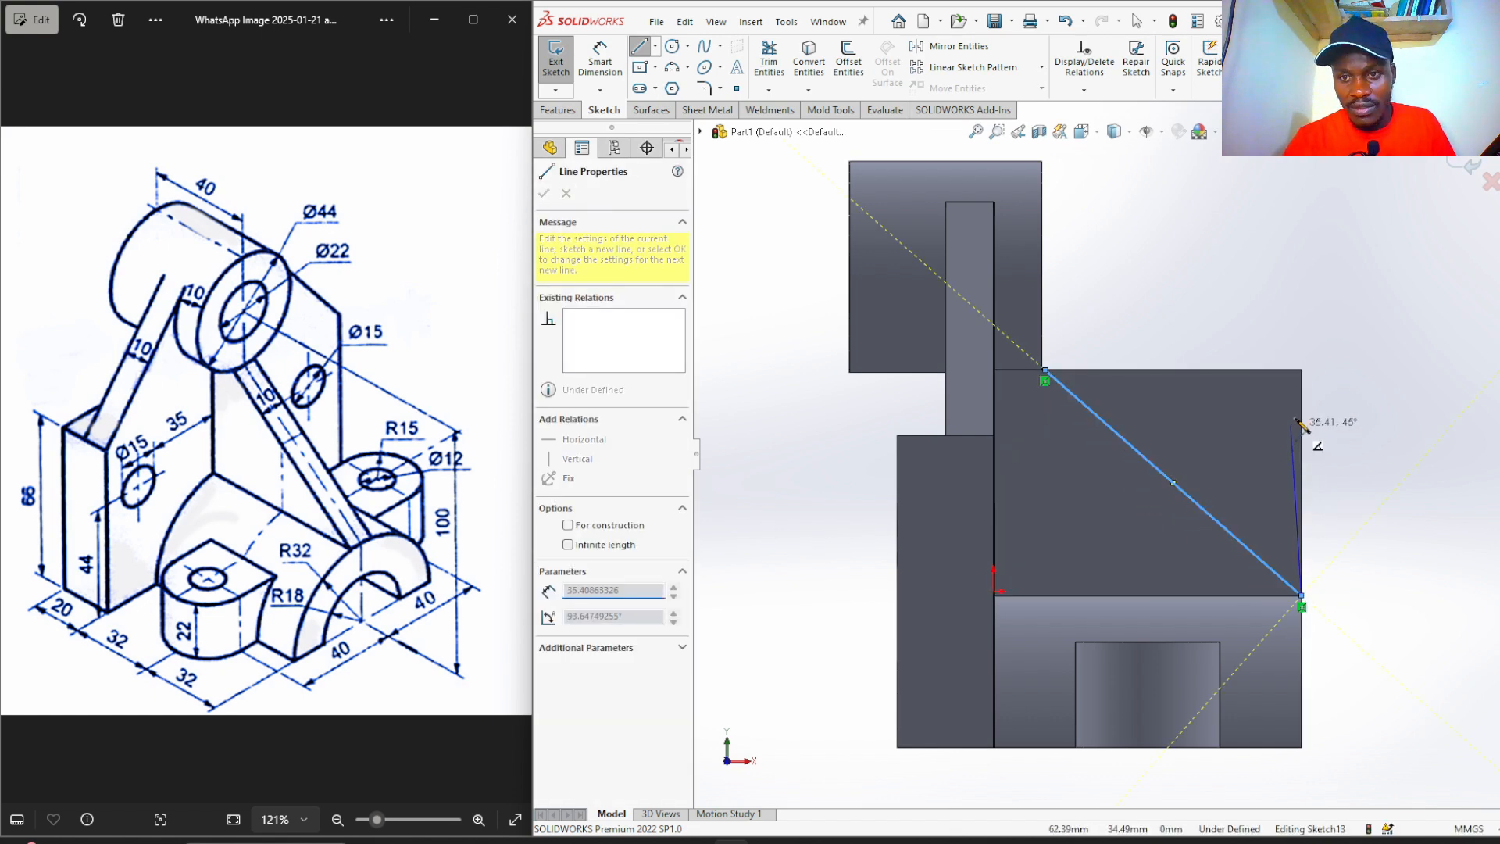
pyautogui.click(1301, 369)
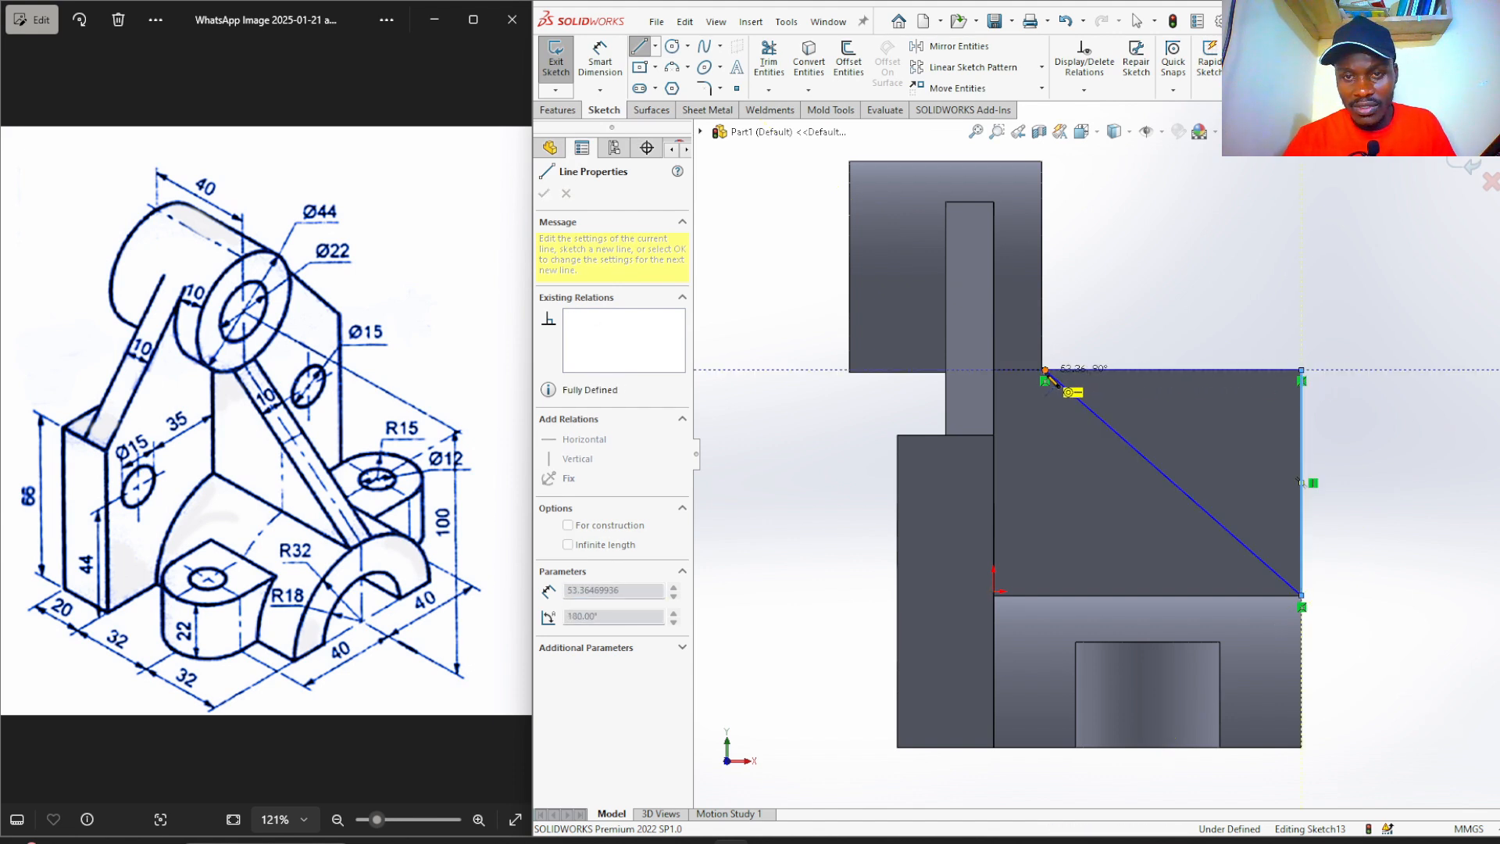
pyautogui.click(1045, 370)
pyautogui.rightClick(1047, 370)
pyautogui.click(1092, 391)
# Make the triangle's upper-left endpoint coincident with the block's corner vertex.
pyautogui.press('Escape')
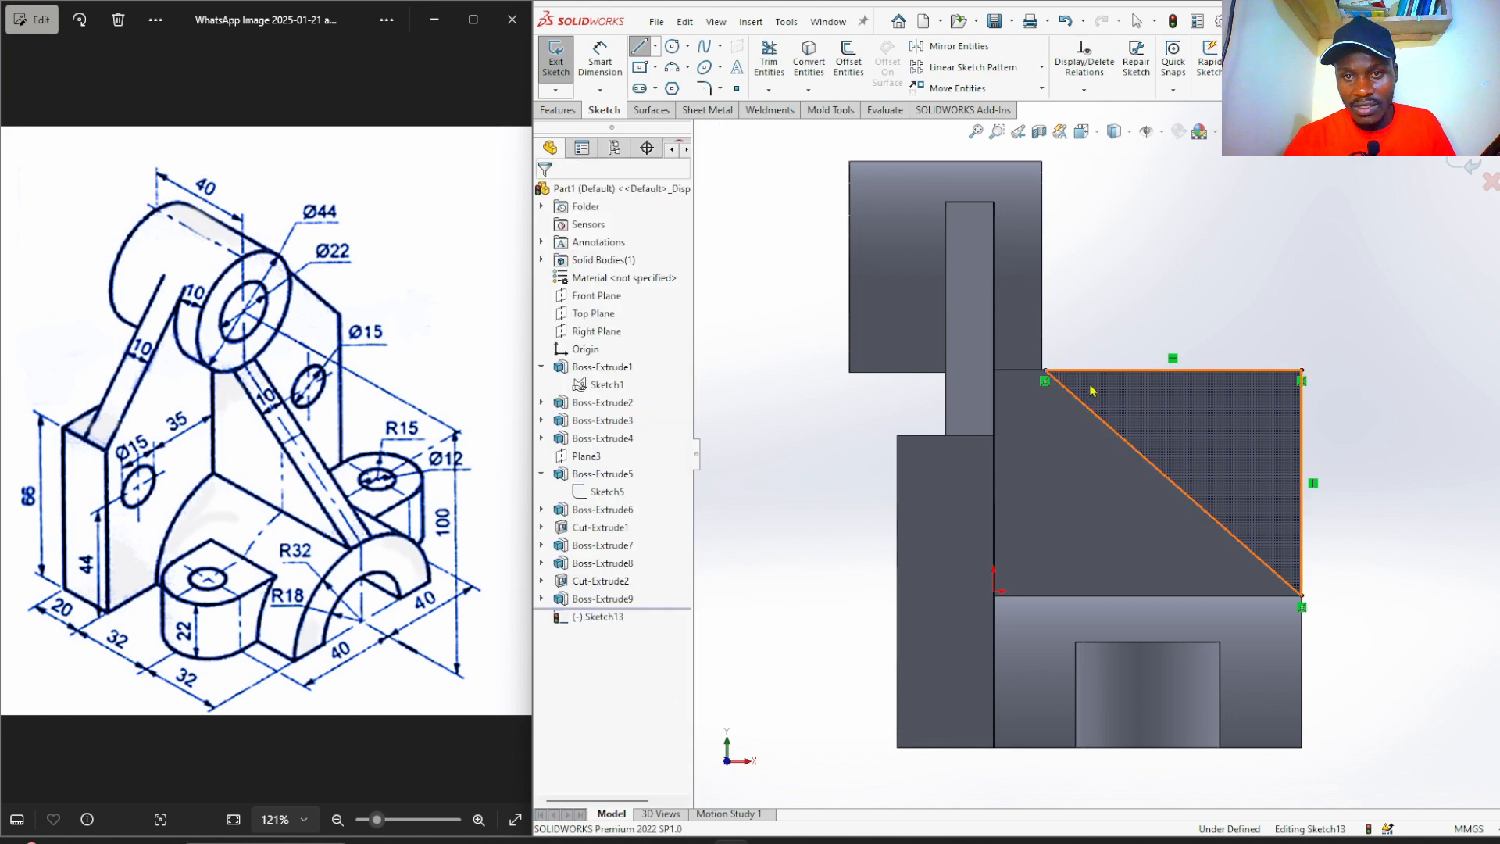
pyautogui.scroll(-4, 1109, 348)
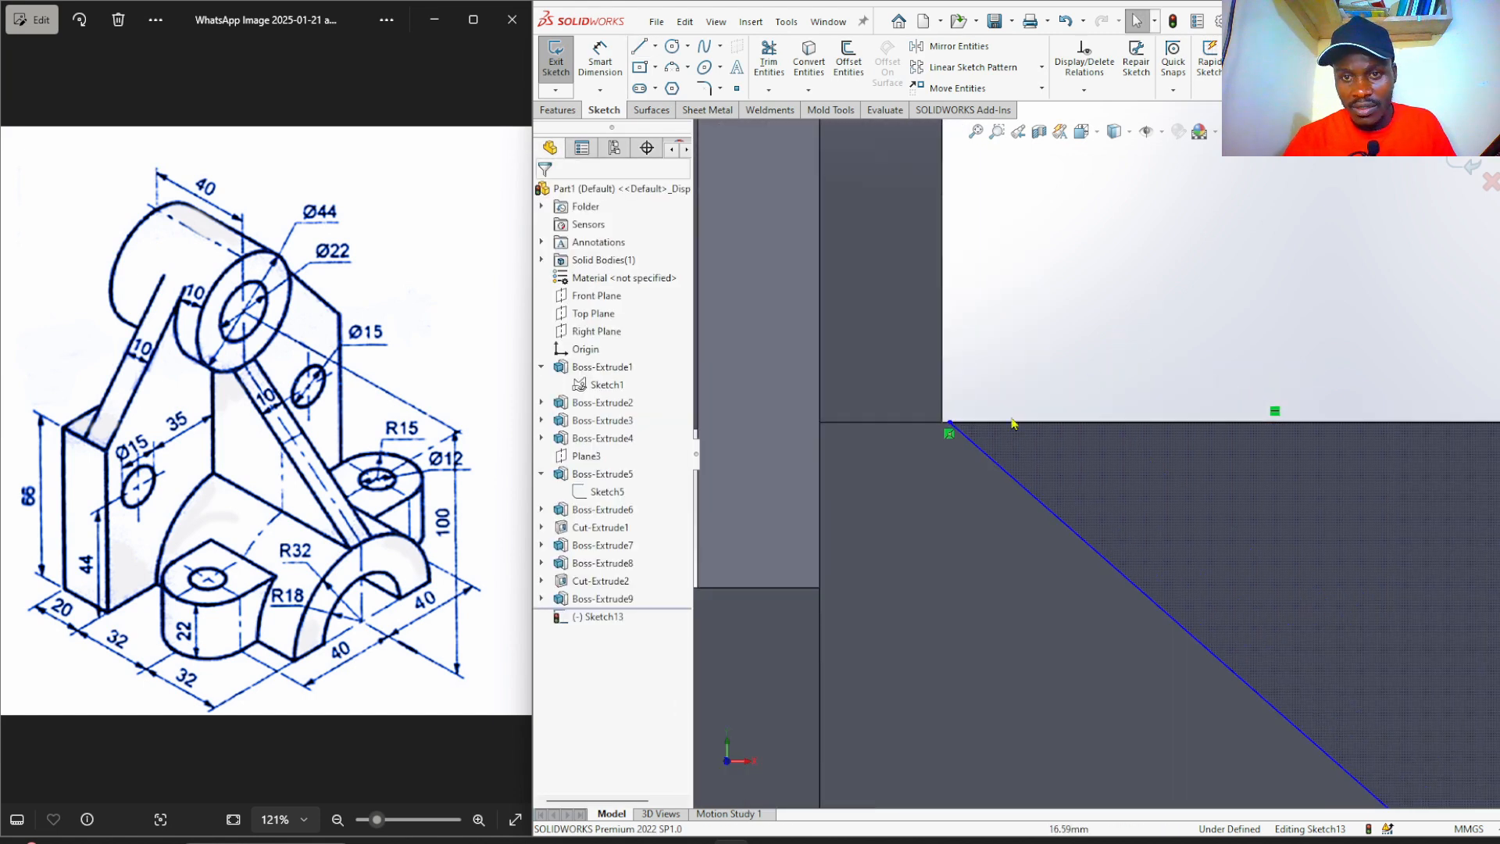
pyautogui.click(951, 423)
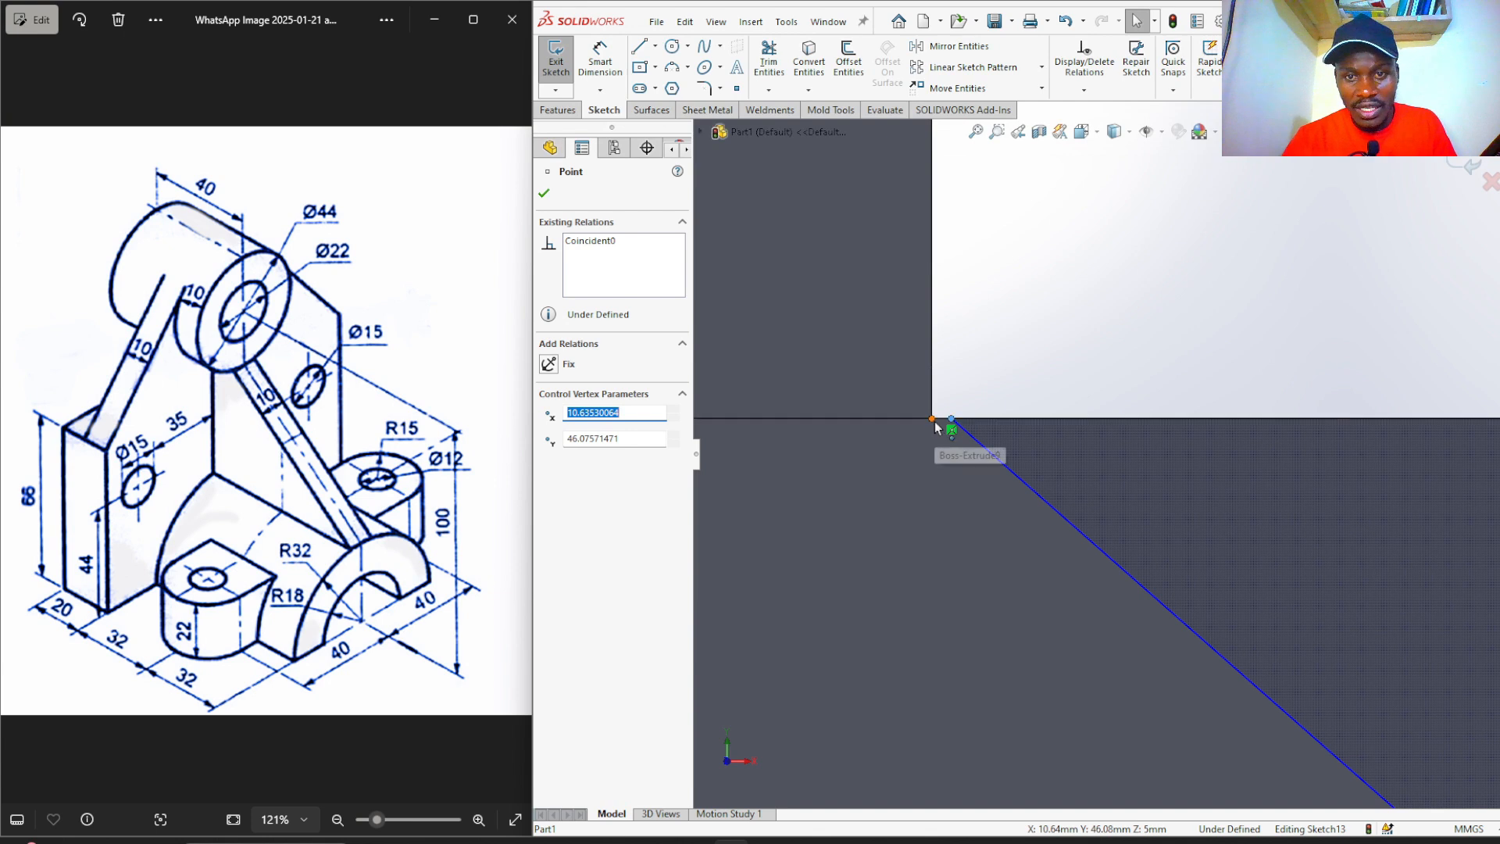
pyautogui.keyDown('ctrl'); pyautogui.click(931, 420); pyautogui.keyUp('ctrl')
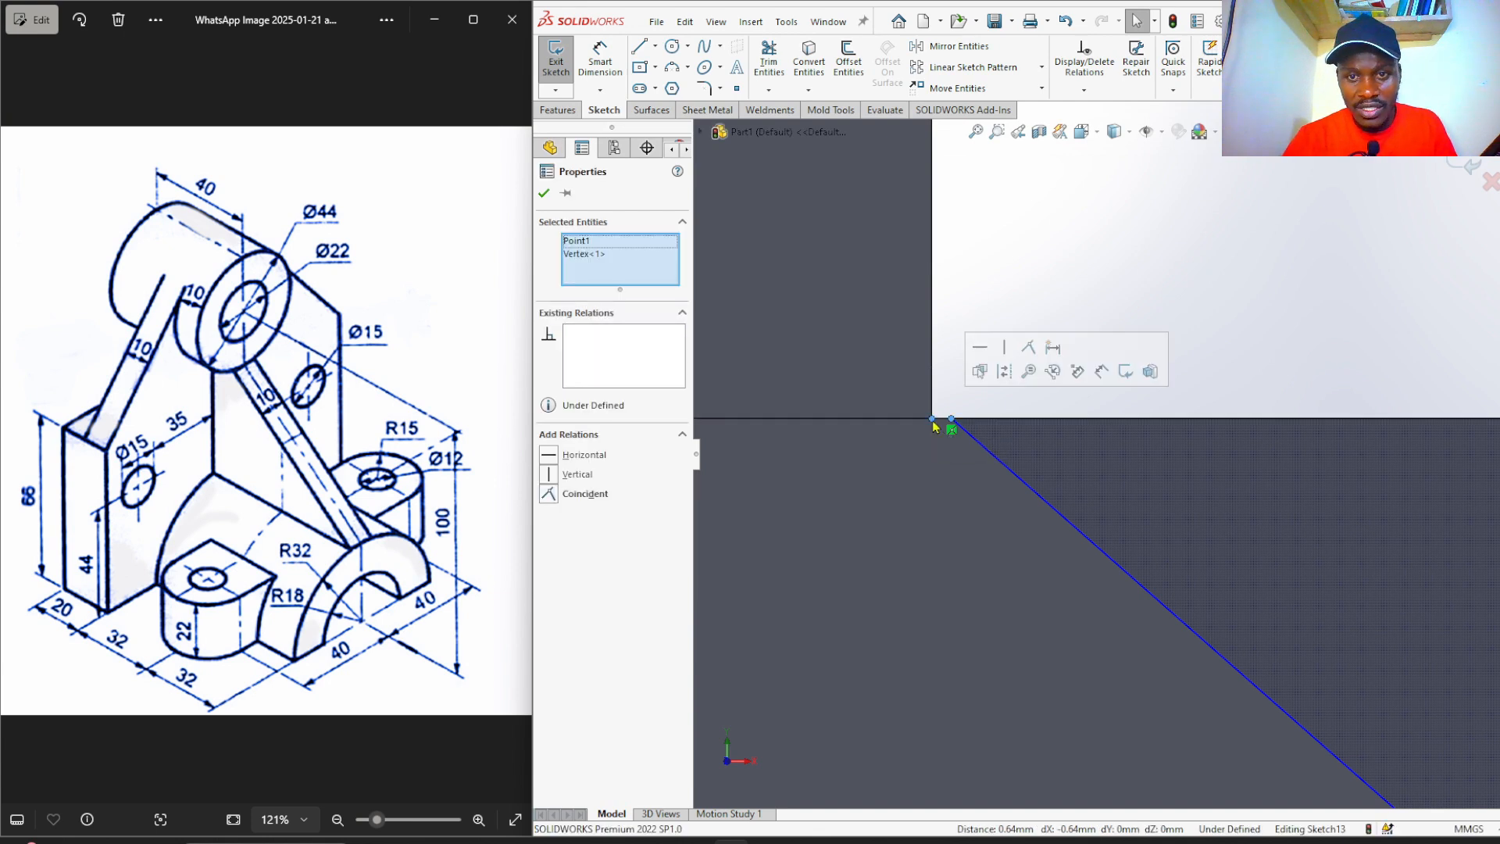
pyautogui.click(1029, 352)
pyautogui.click(1009, 279)
pyautogui.scroll(2, 961, 399)
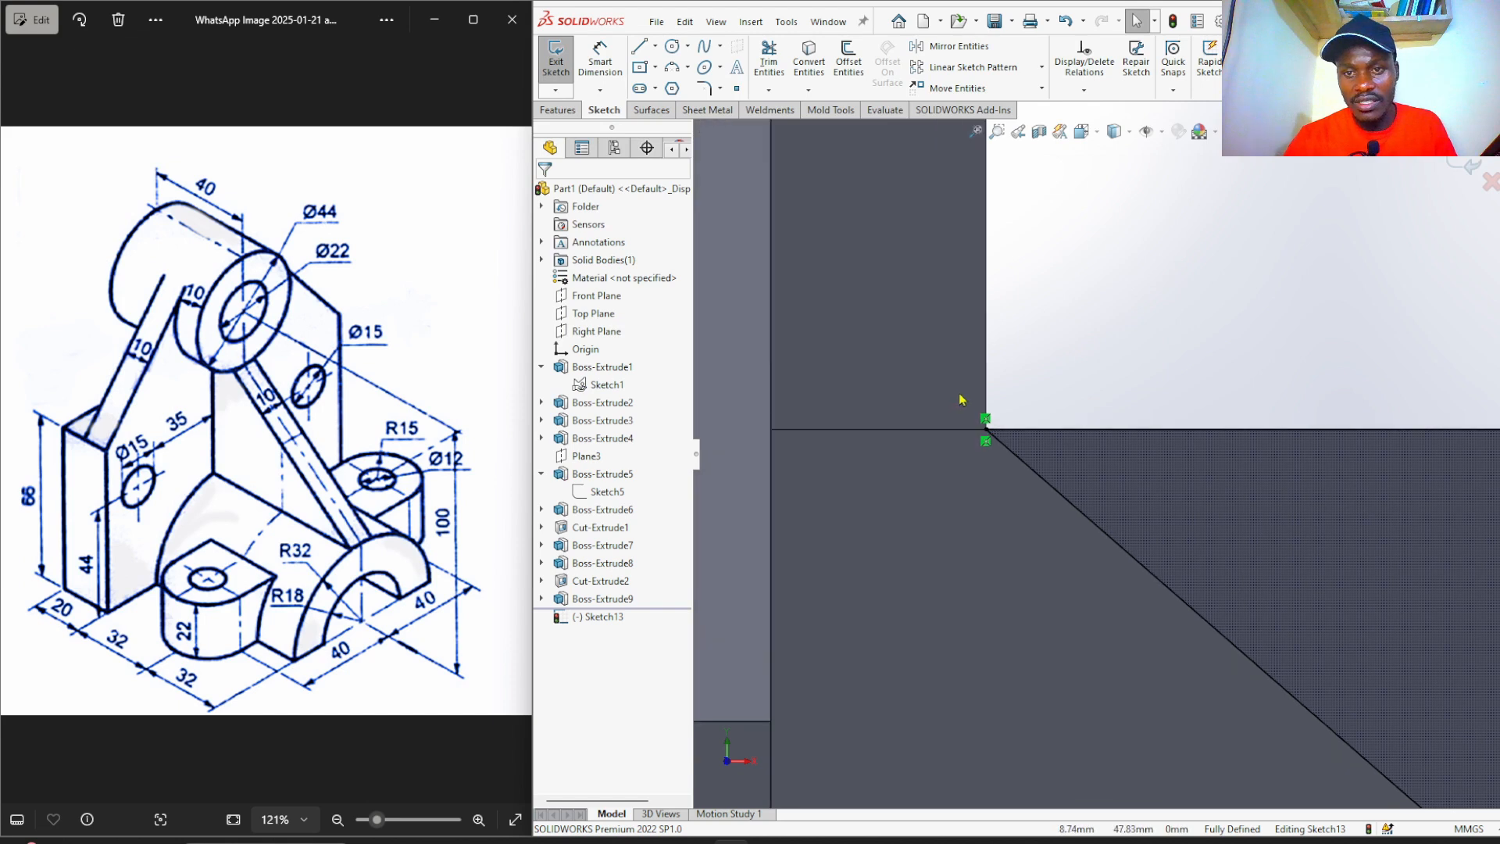
pyautogui.scroll(5, 960, 399)
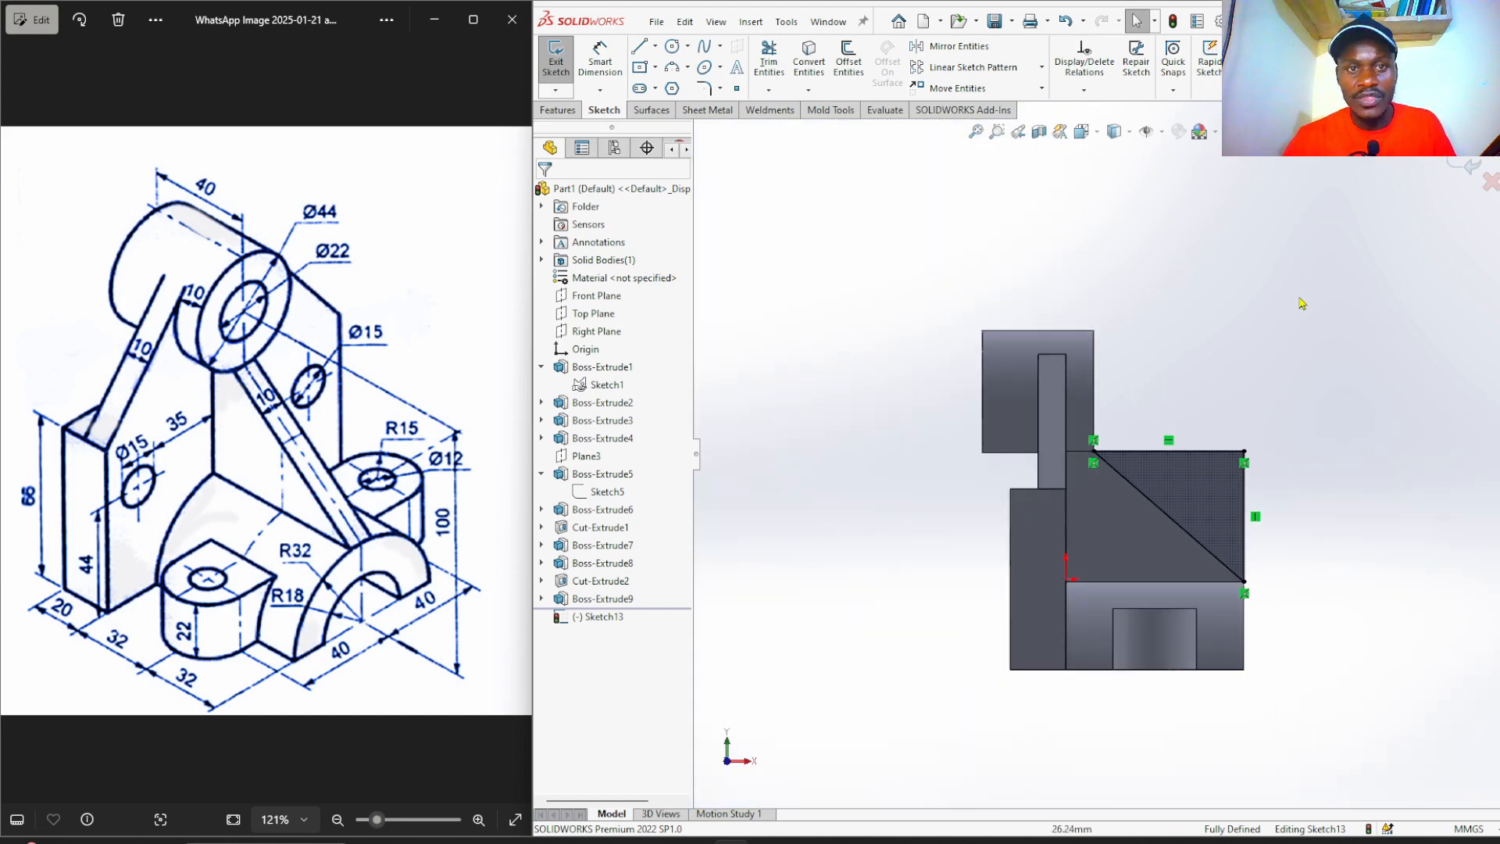
pyautogui.hotkey('ctrl', '7')
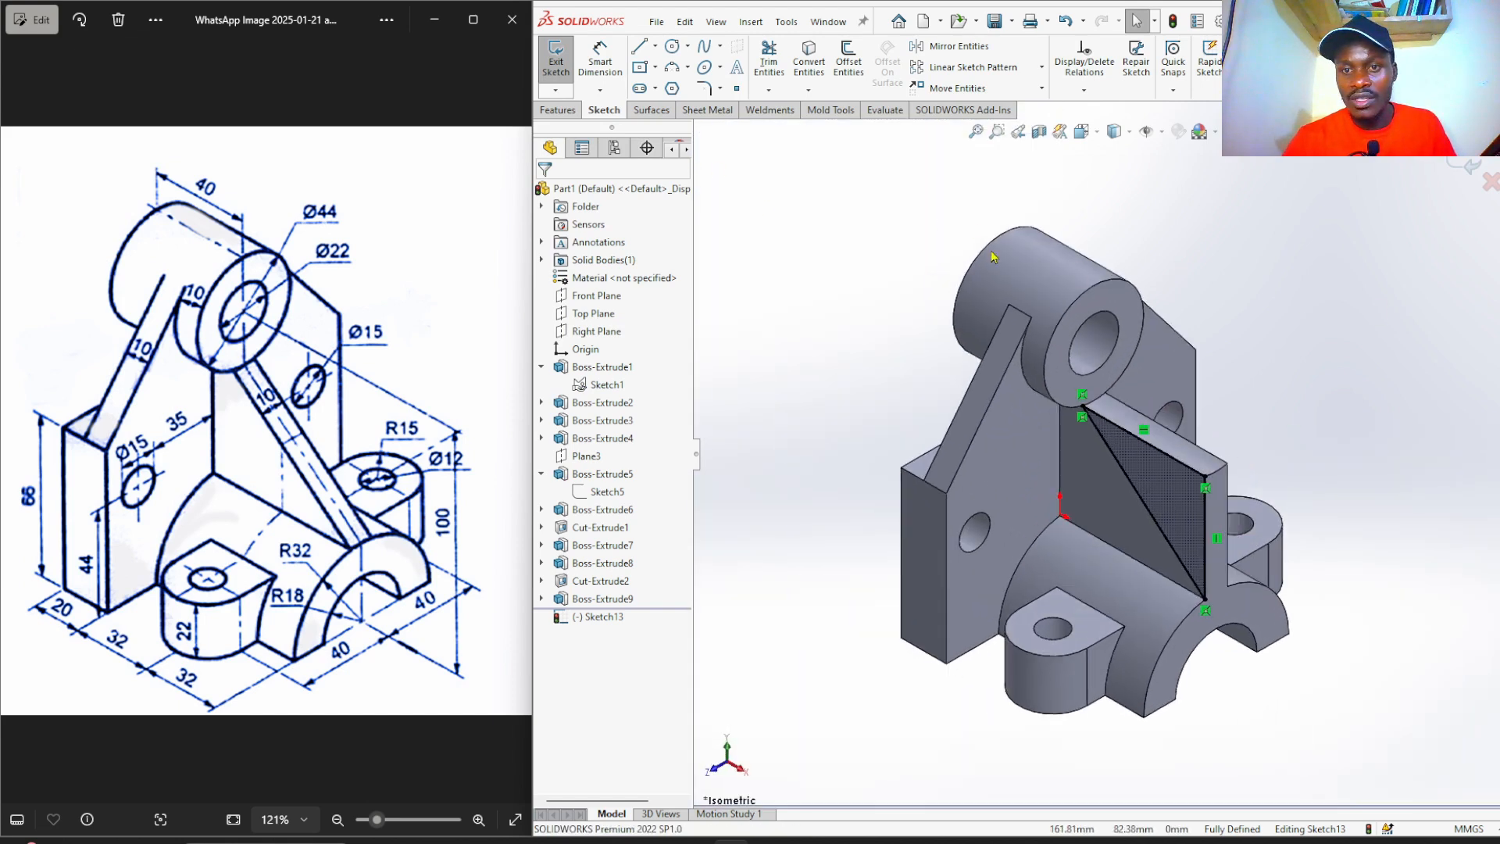
# Cut Sketch13's triangle Through All as Cut-Extrude3, leaving a sloped rib web.
pyautogui.click(557, 114)
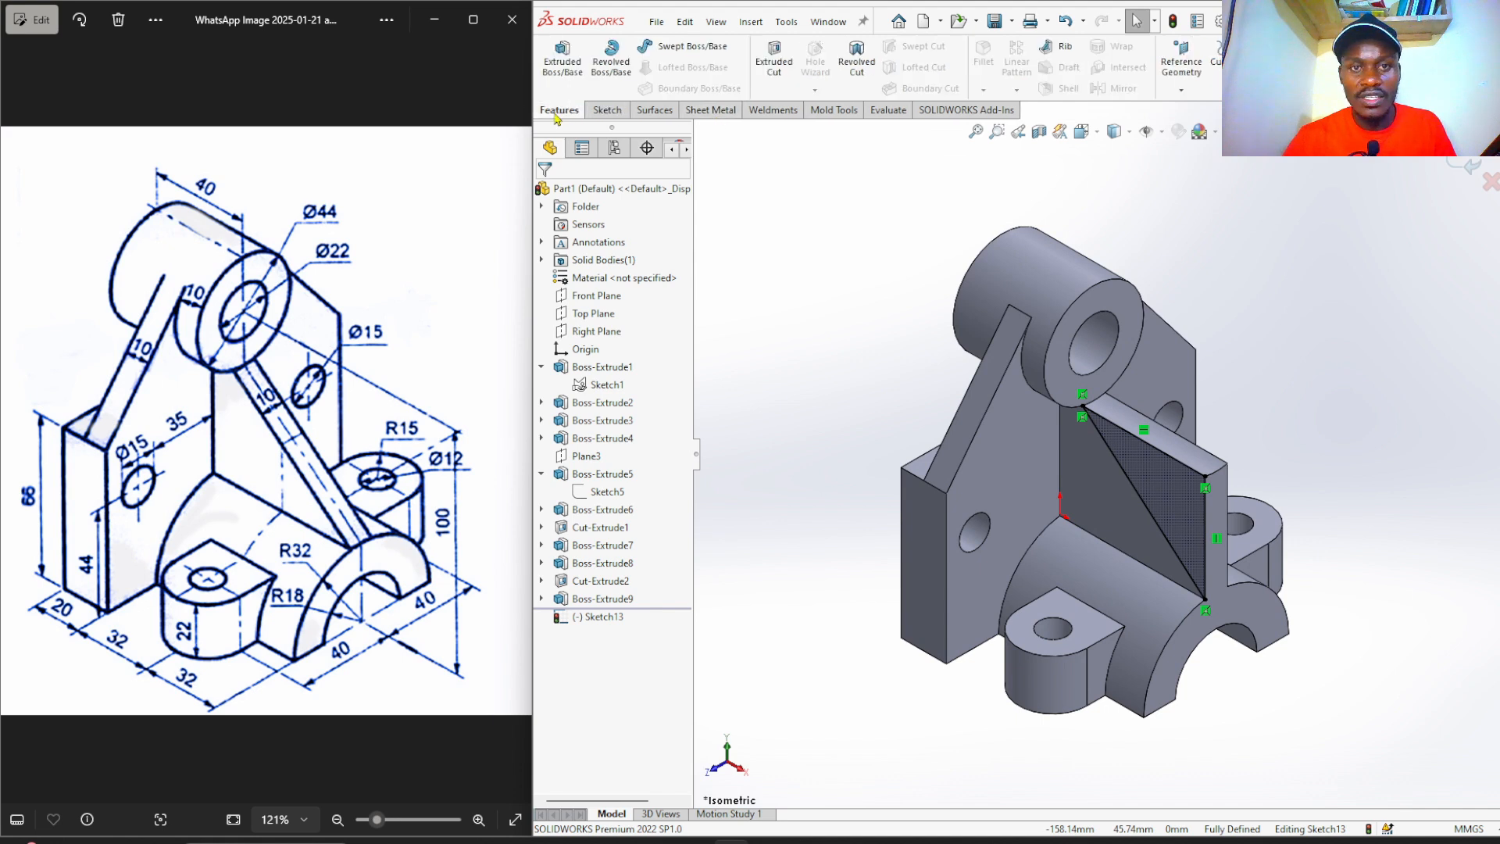
pyautogui.click(771, 55)
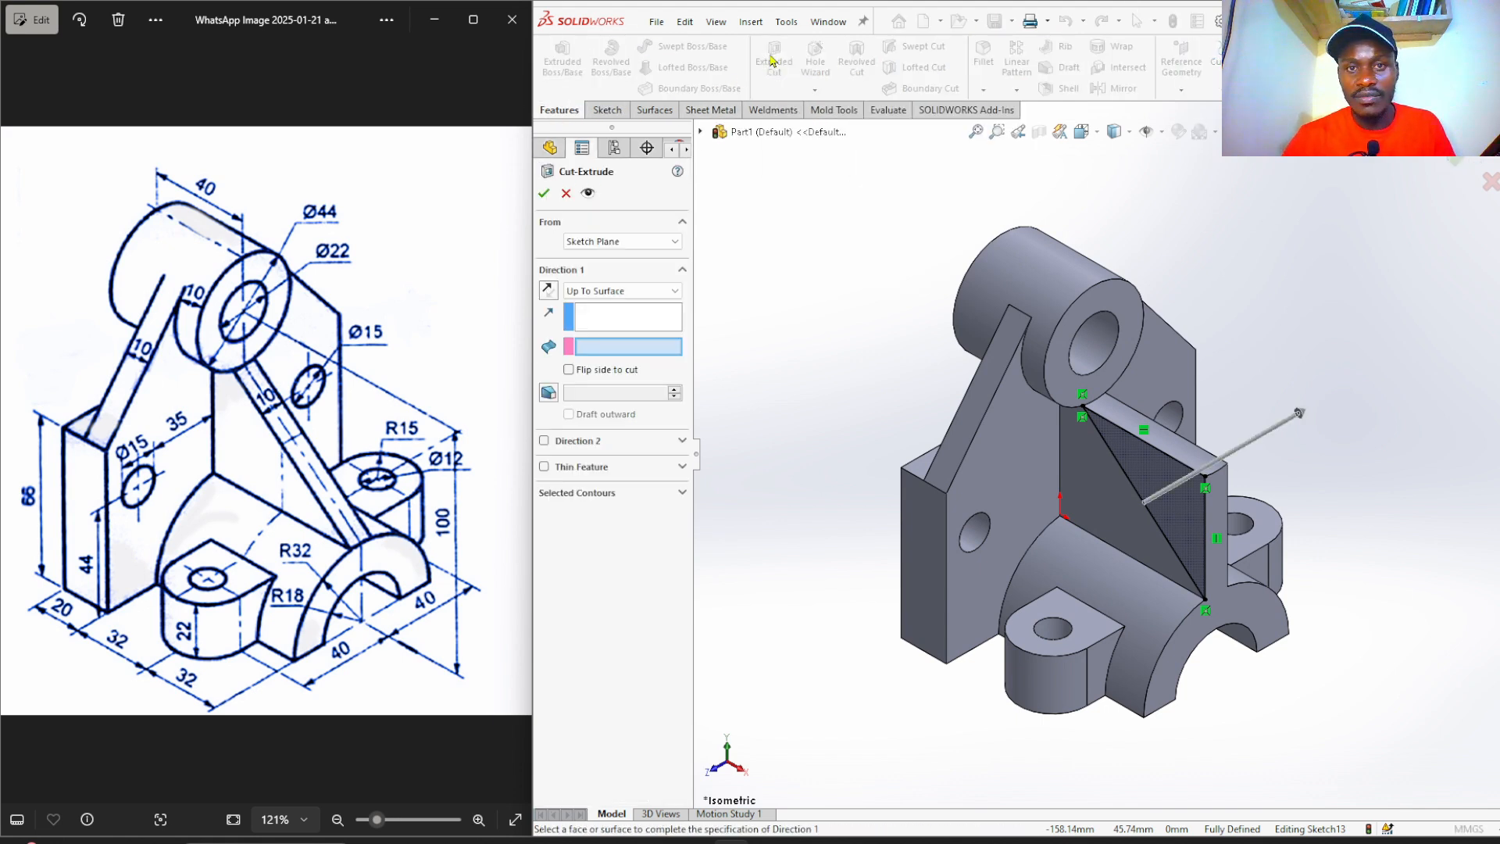
pyautogui.click(639, 295)
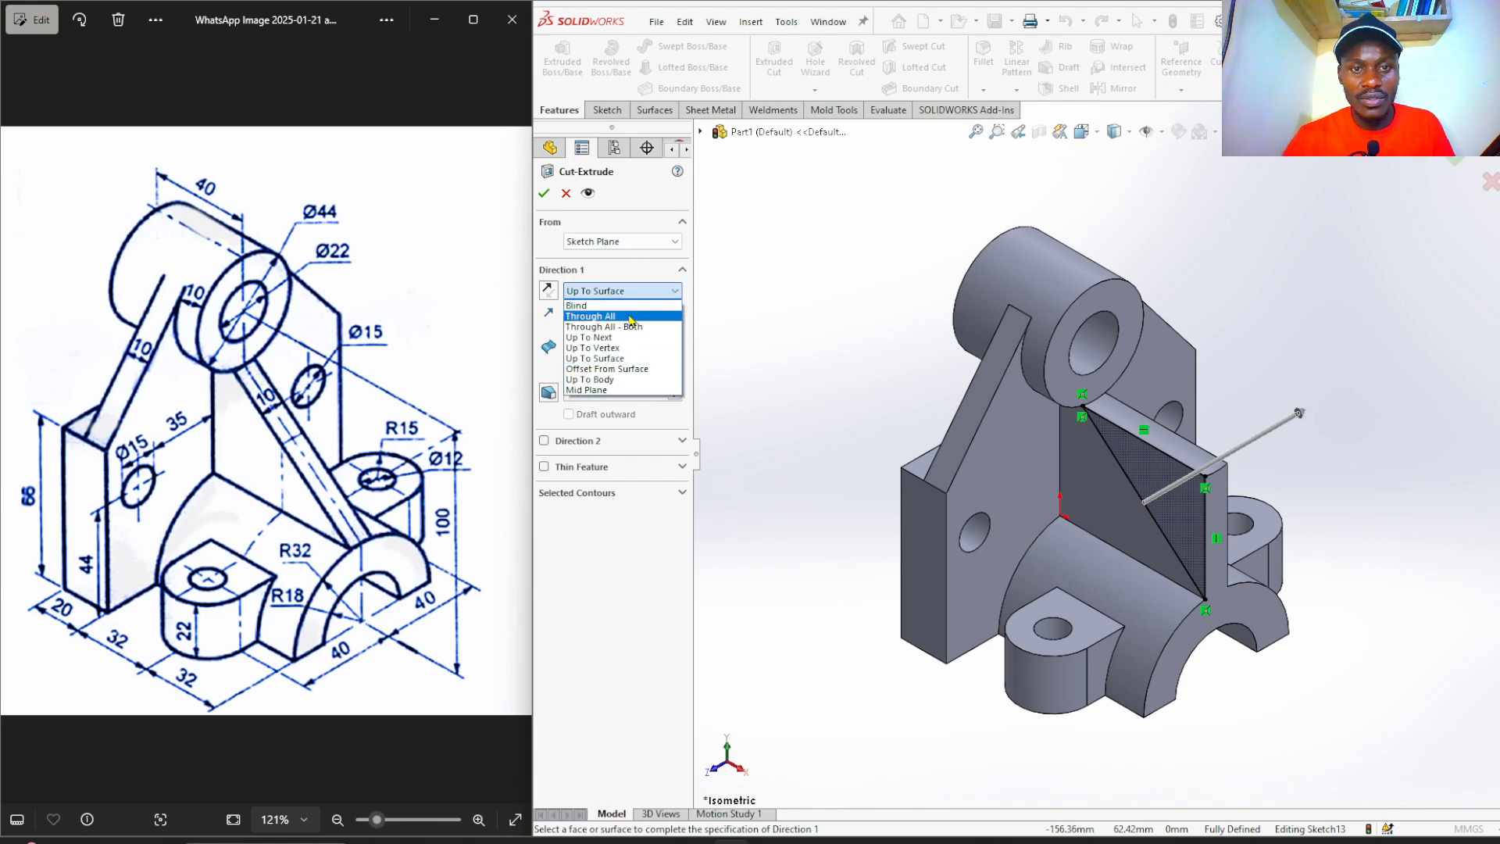
pyautogui.click(631, 320)
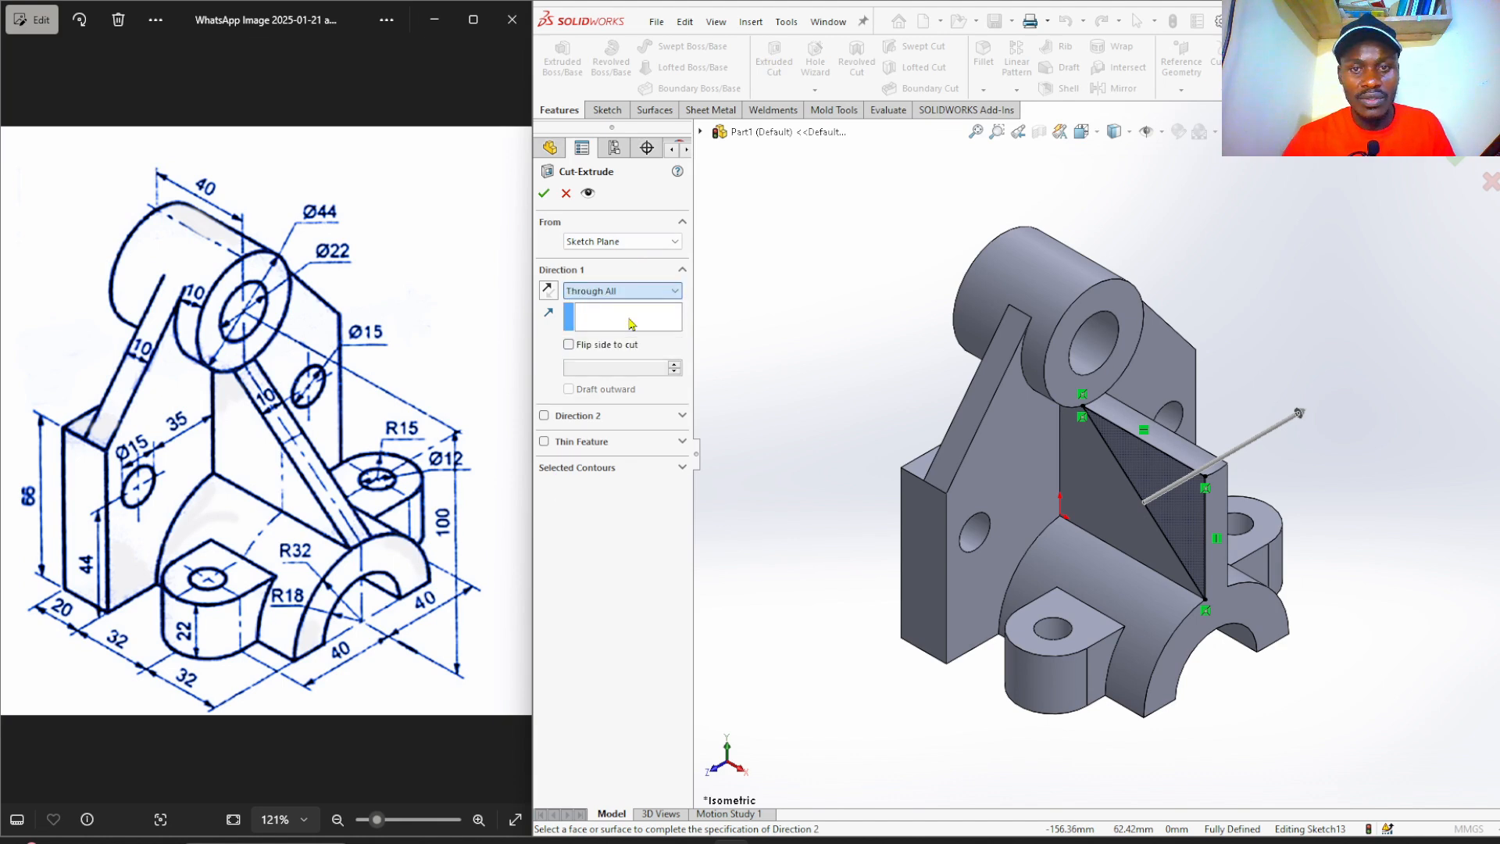
pyautogui.click(544, 195)
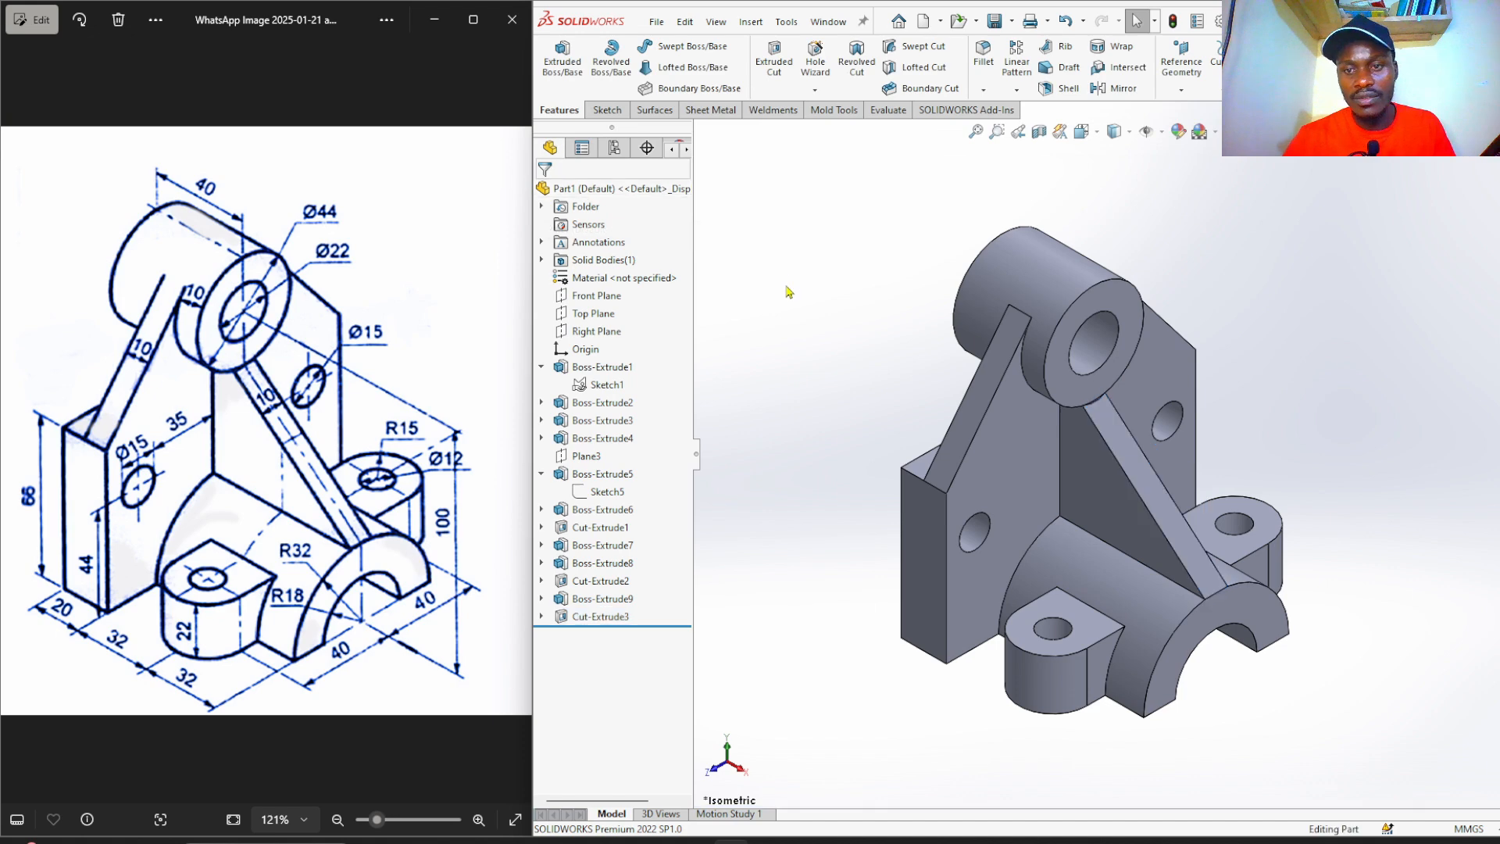